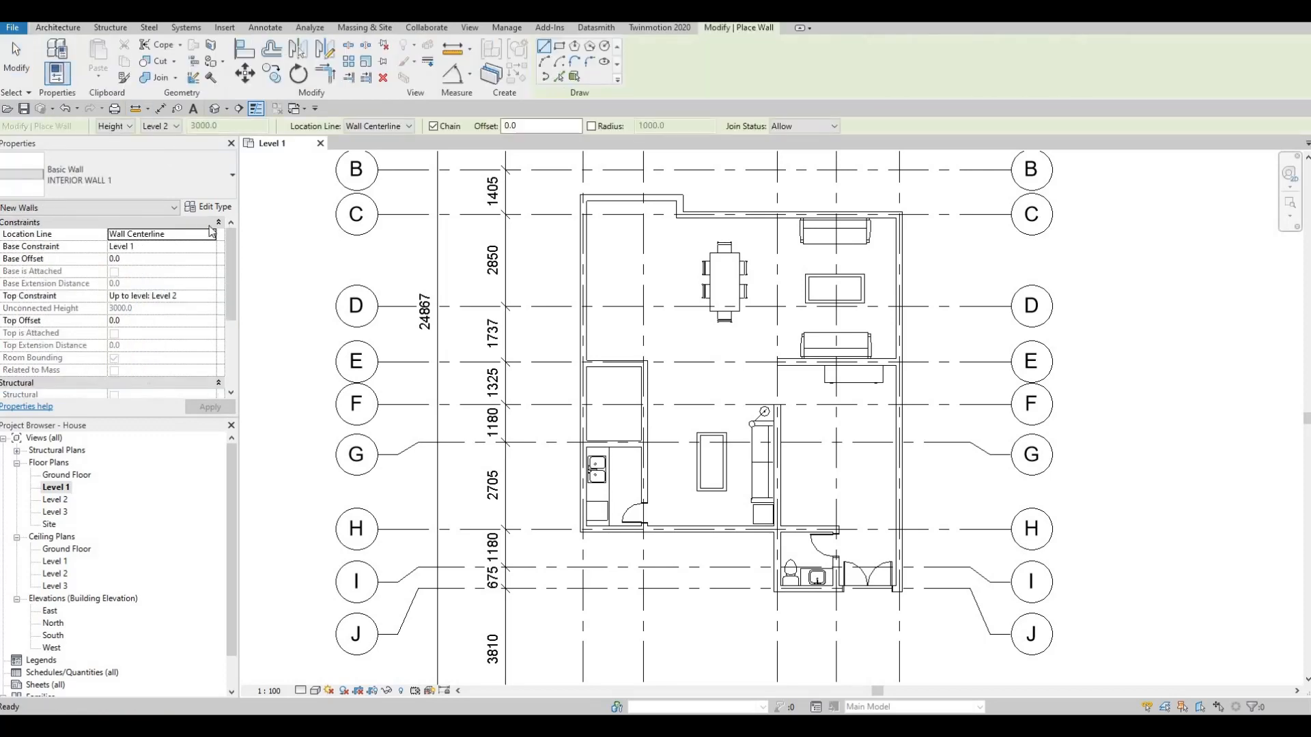
- Draw a Curtain Wall from Level 1 to Level 2, about 1560 mm long, inside the short horizontal exterior wall along grid E
click(212, 174)
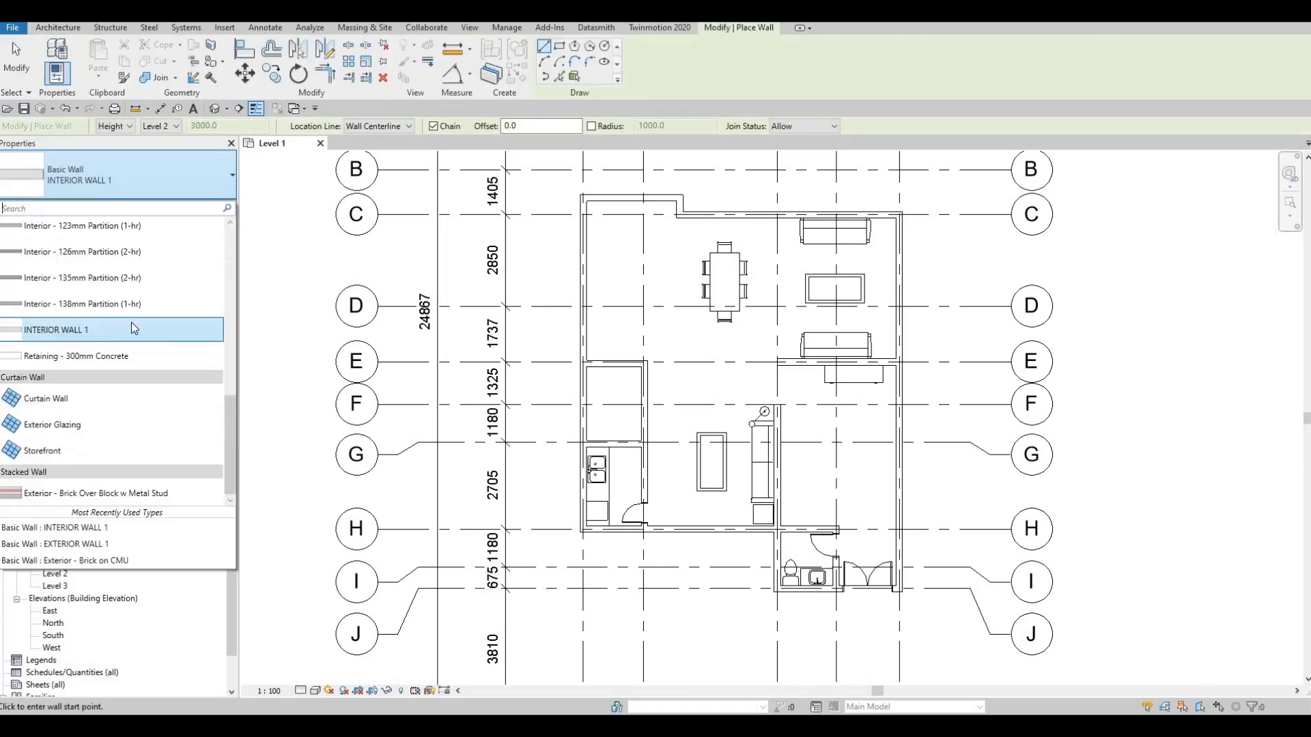
click(95, 402)
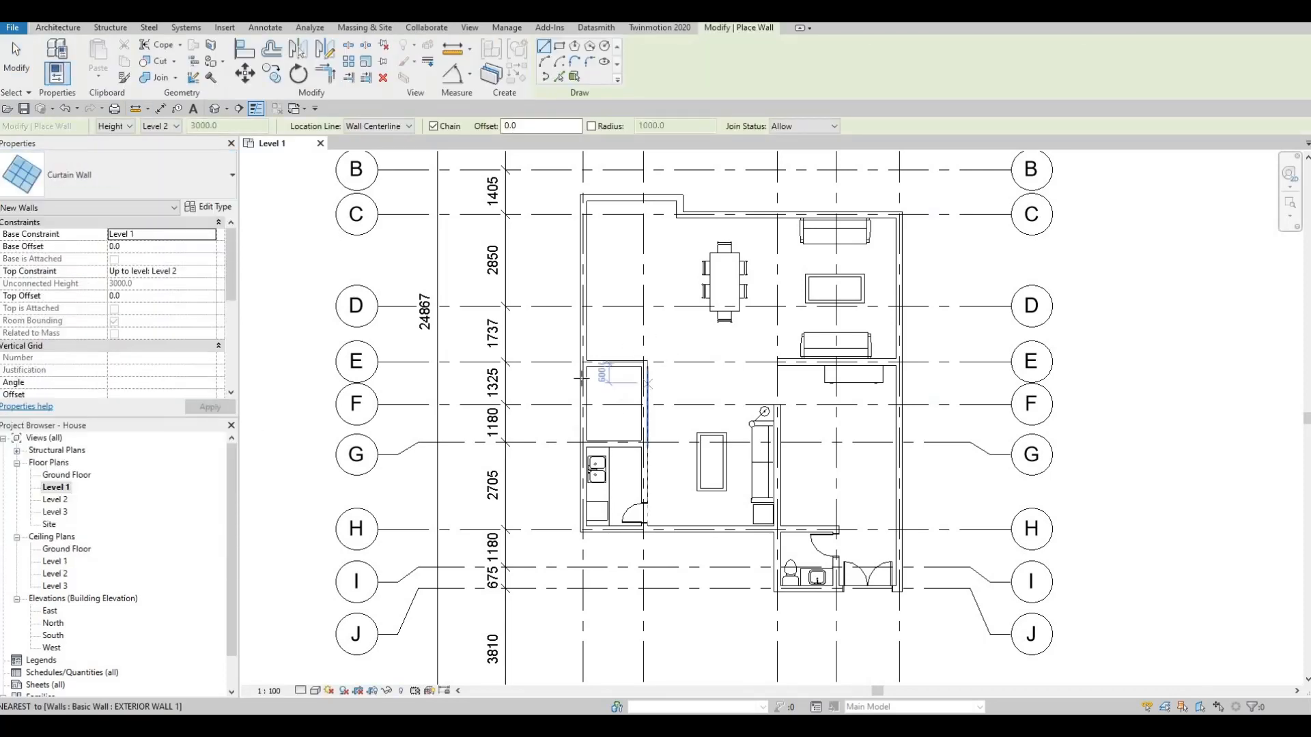
scroll(509, 386, up, 2)
scroll(509, 386, up, 3)
click(505, 377)
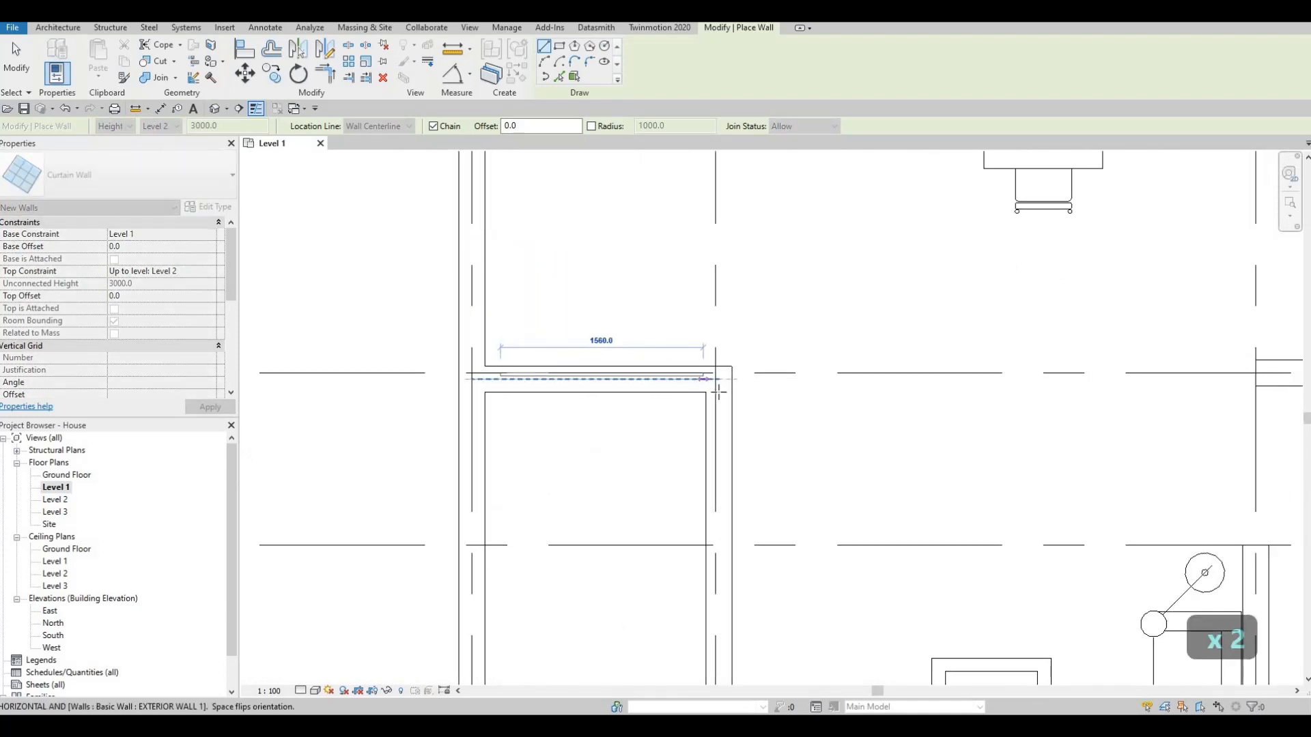
click(718, 392)
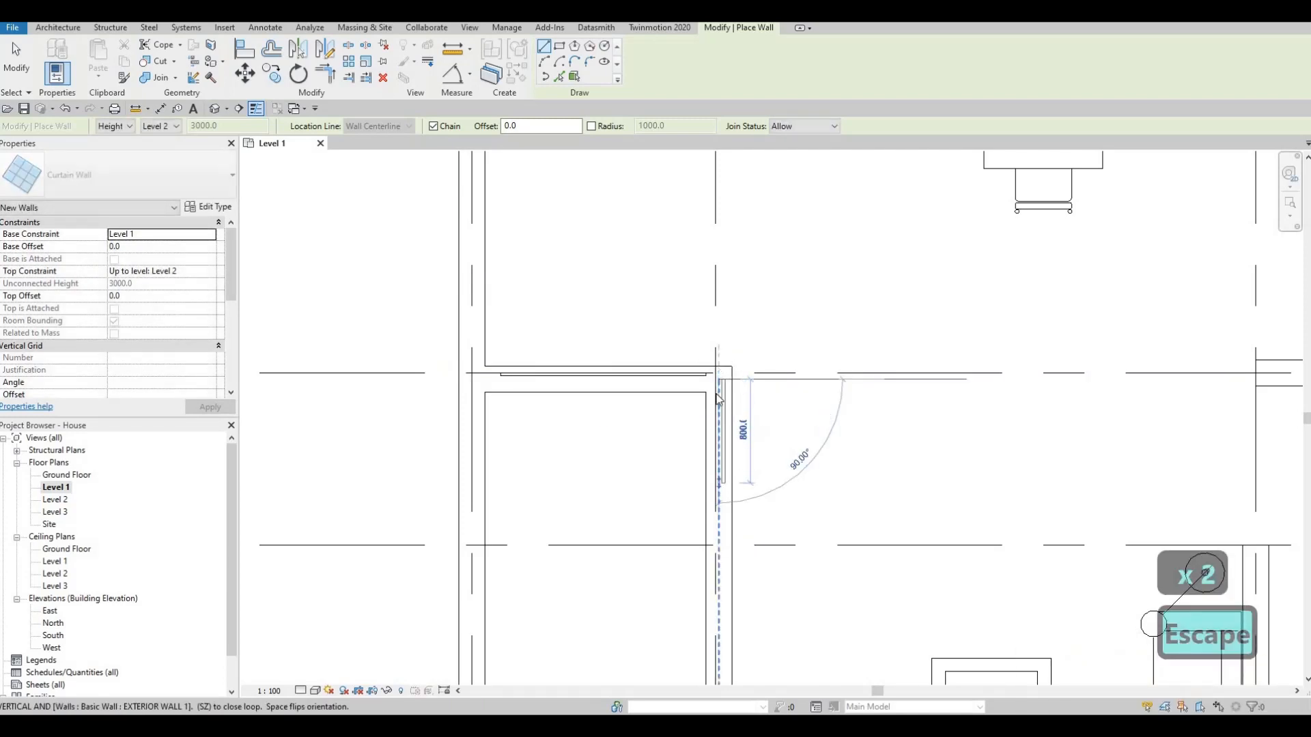
- Continue the curtain wall down the adjoining vertical exterior wall for about 1580 mm and end the wall command
middle_drag(719, 540, 716, 357)
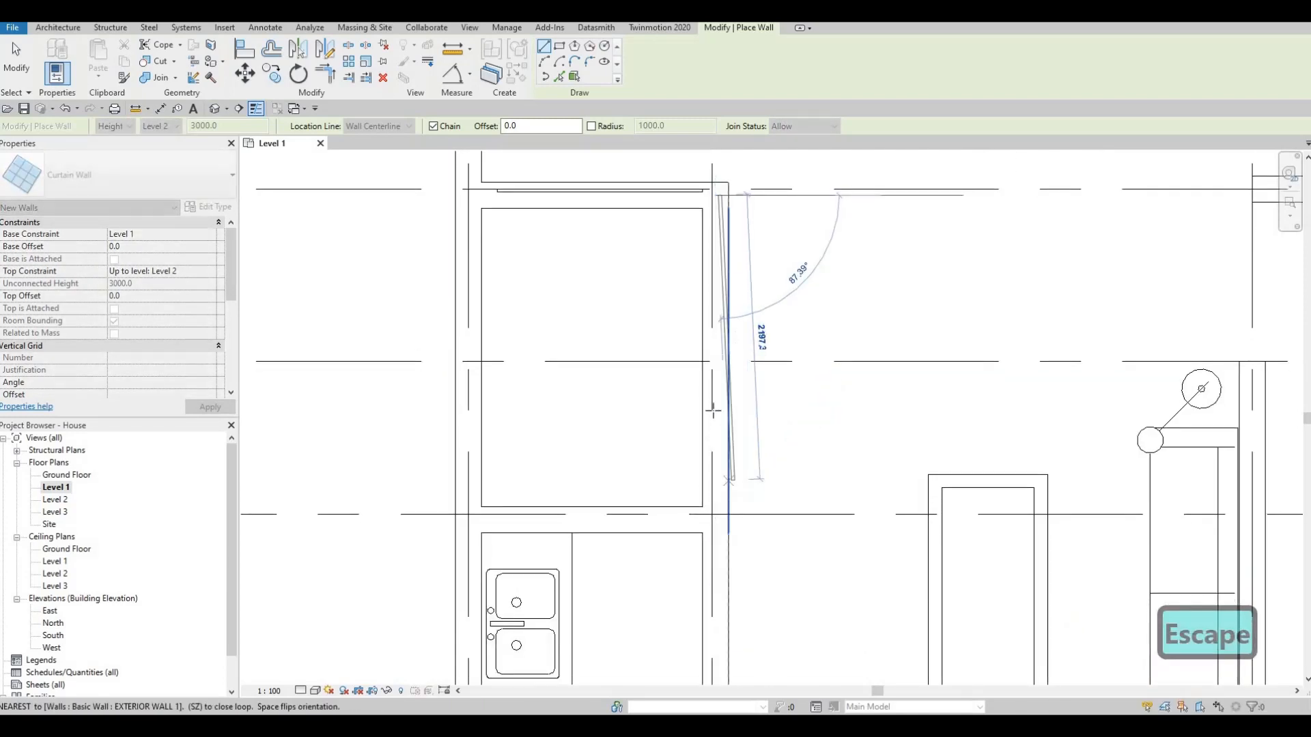
click(715, 401)
key(Escape)
key(Escape)
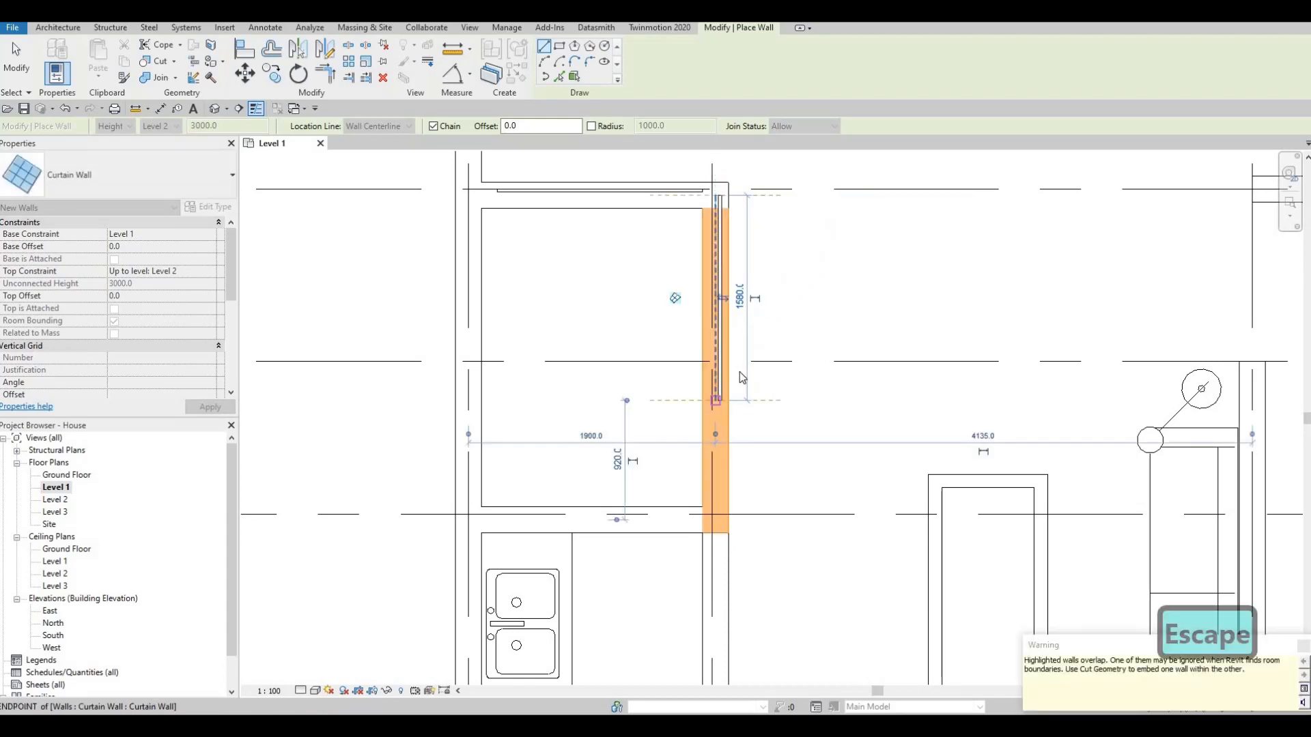
middle_drag(706, 340, 707, 376)
scroll(707, 377, down, 2)
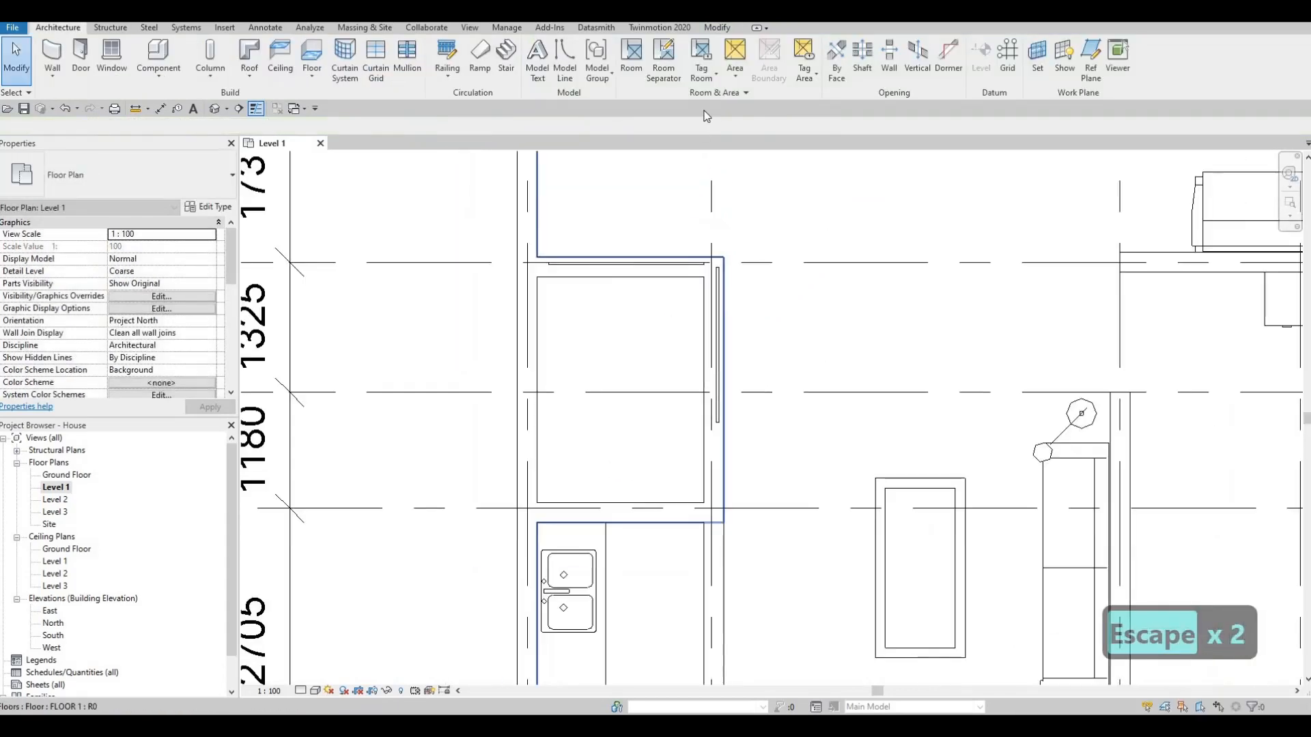
- Use Cut Geometry to embed the horizontal and vertical curtain walls in their host exterior walls
click(718, 28)
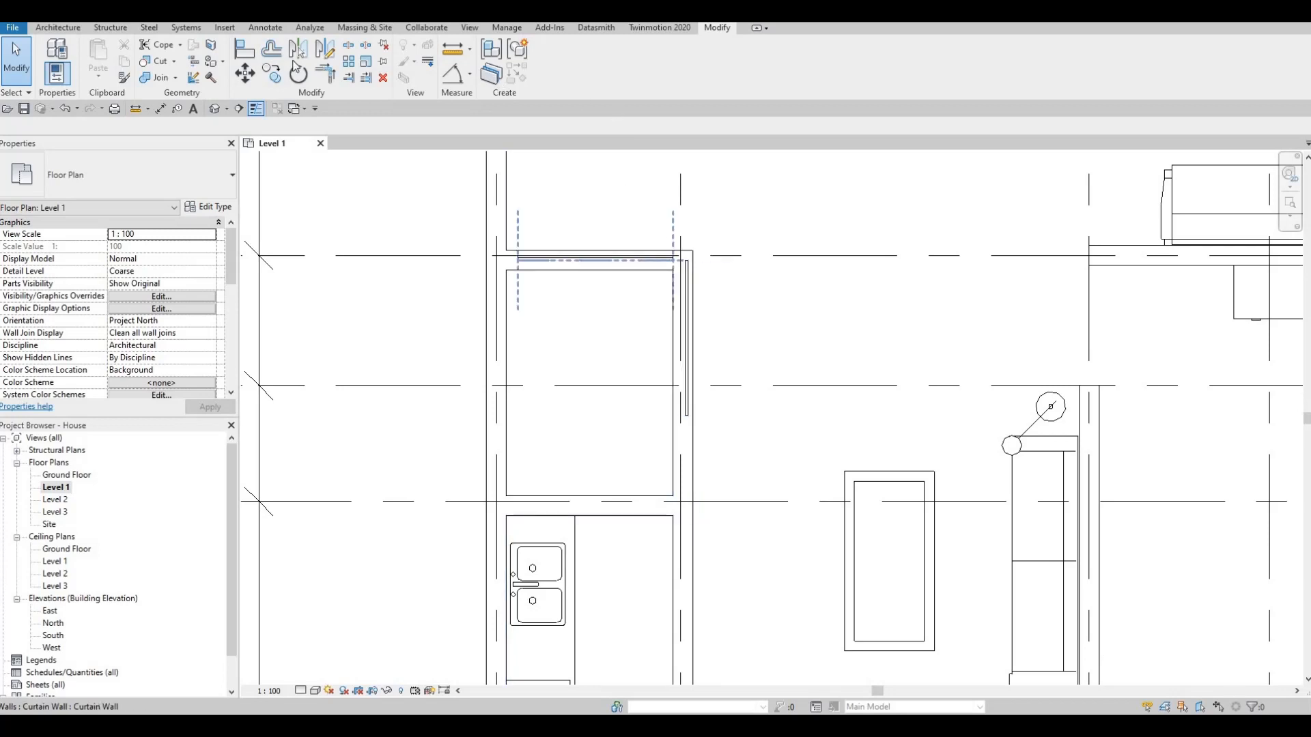
click(152, 62)
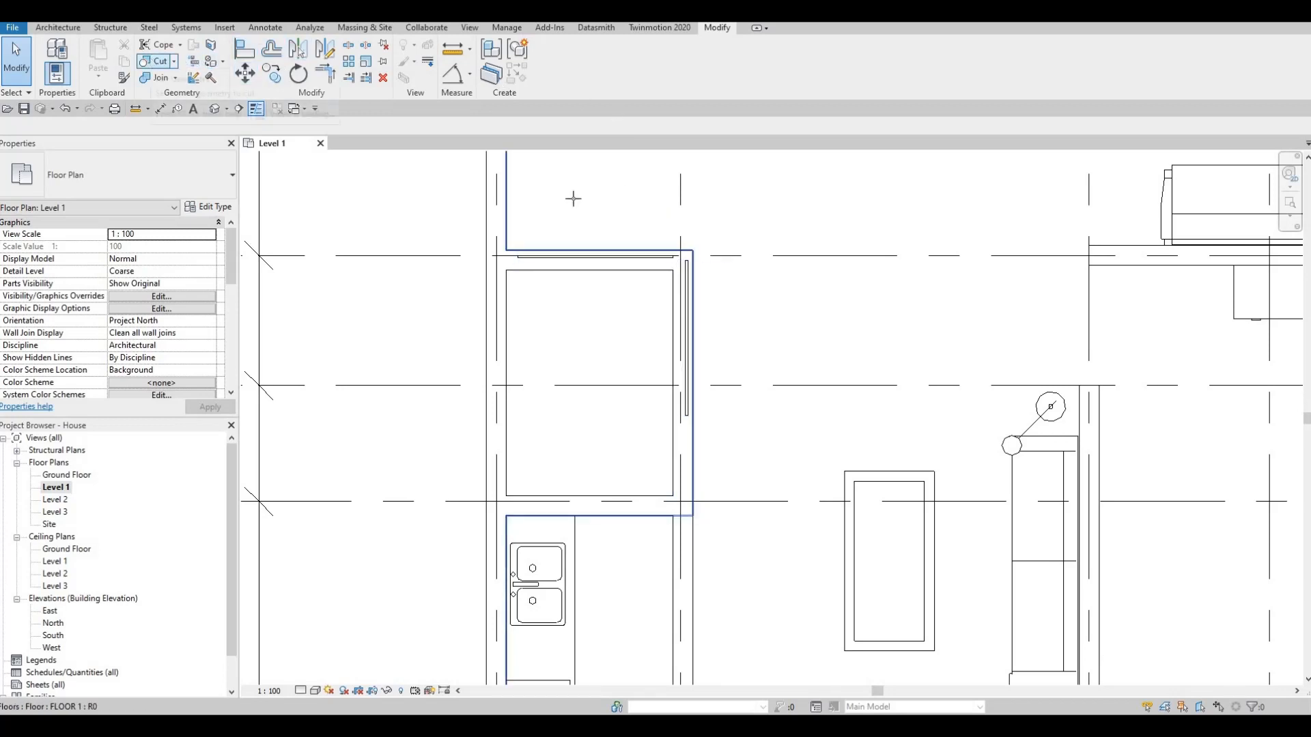
click(588, 258)
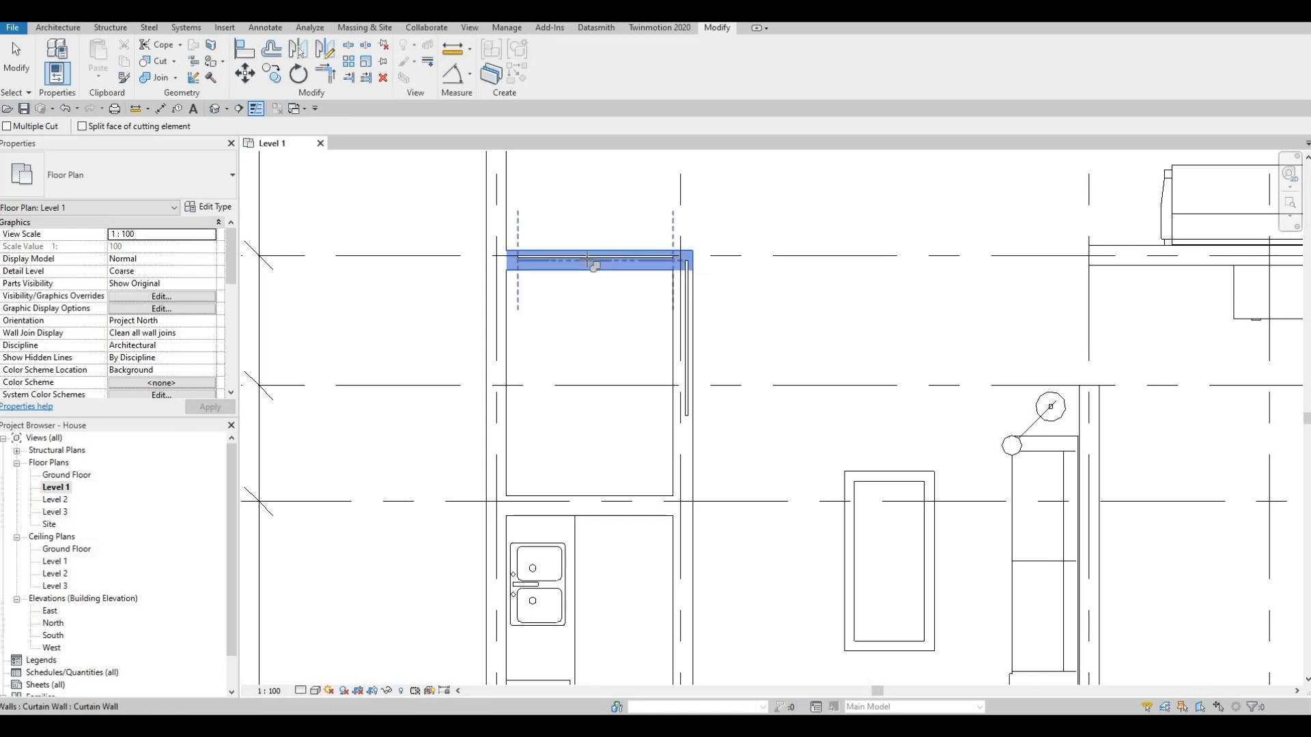
click(637, 263)
click(693, 318)
click(687, 323)
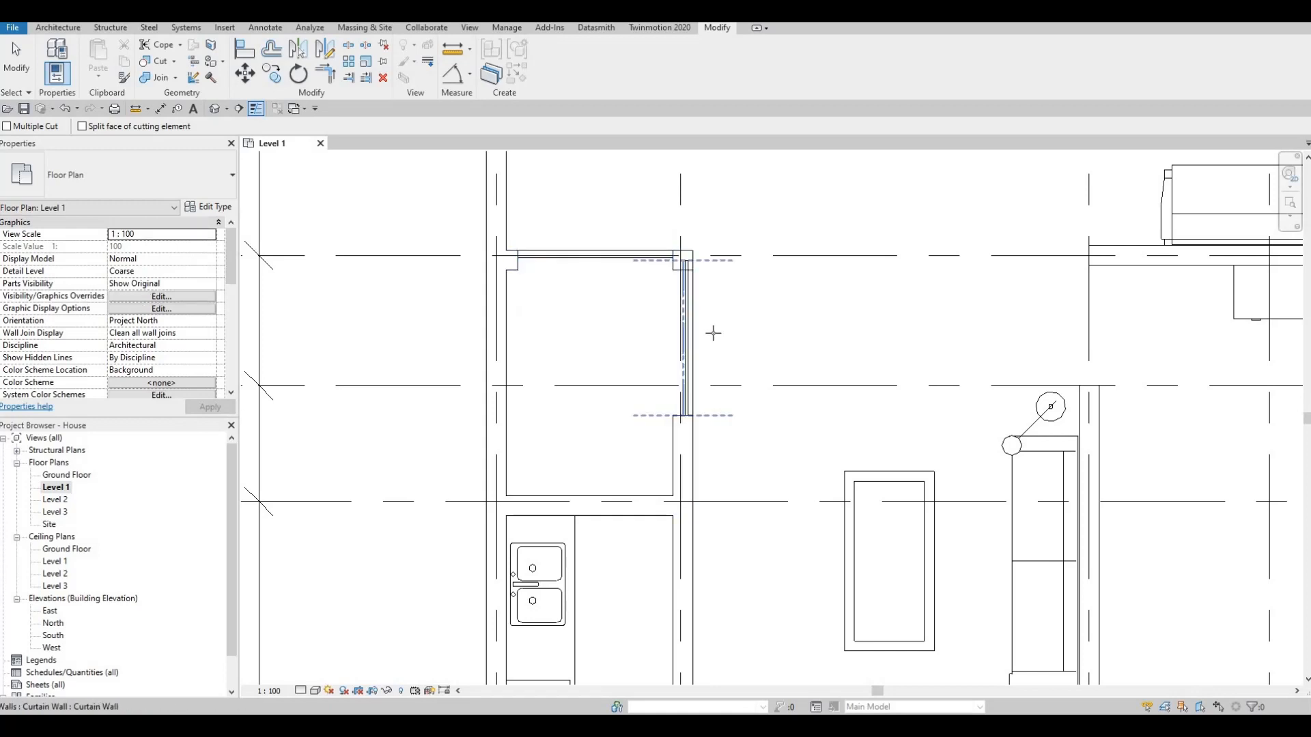
key(F1)
scroll(714, 250, up, 1)
key(Escape)
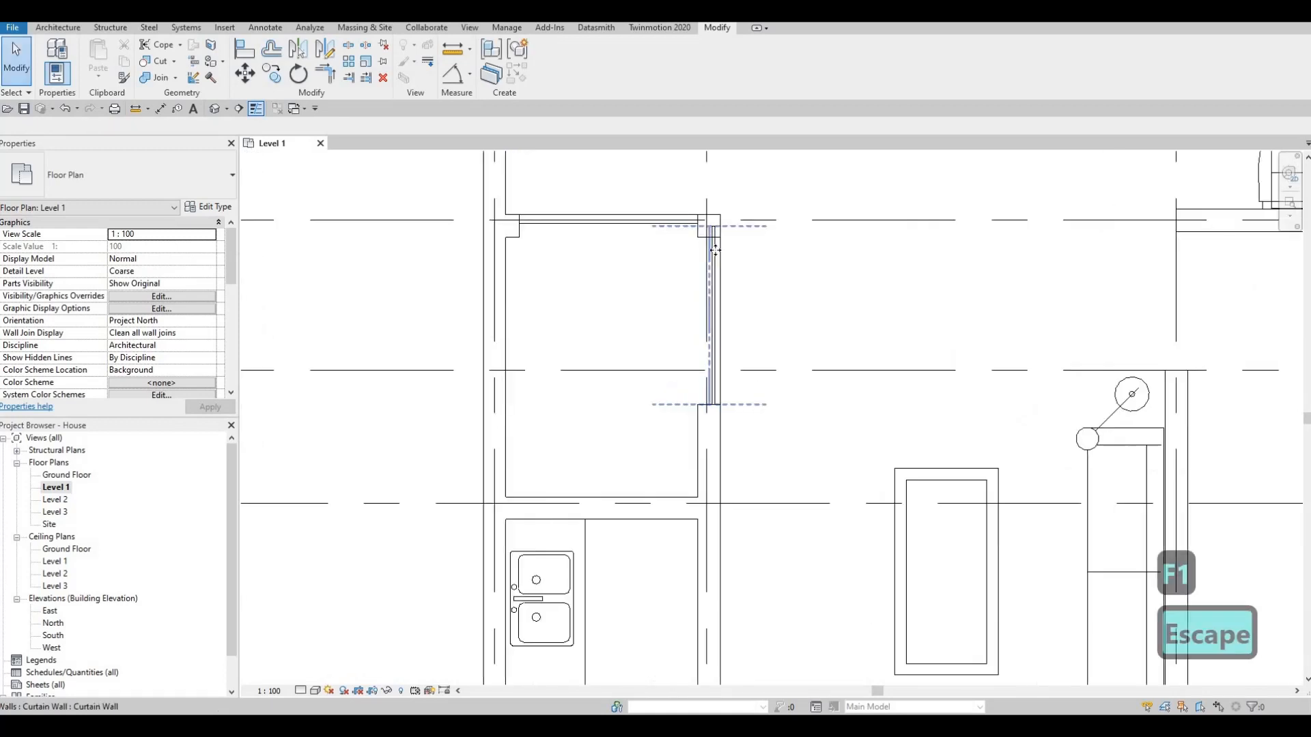
- Pull the upper end of the vertical curtain wall down to the inner wall corner, making it about 1480 mm long
scroll(715, 254, up, 1)
click(714, 229)
drag(711, 216, 708, 232)
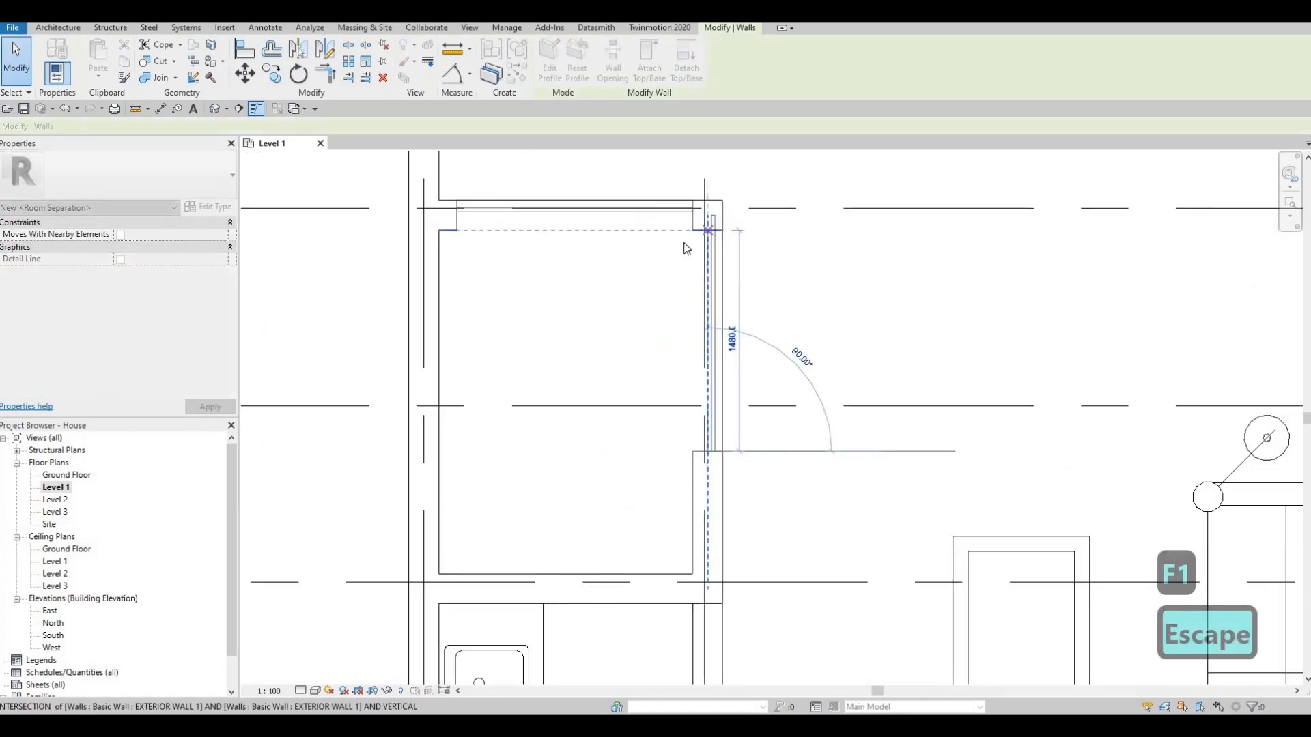
middle_drag(666, 338, 709, 349)
key(Escape)
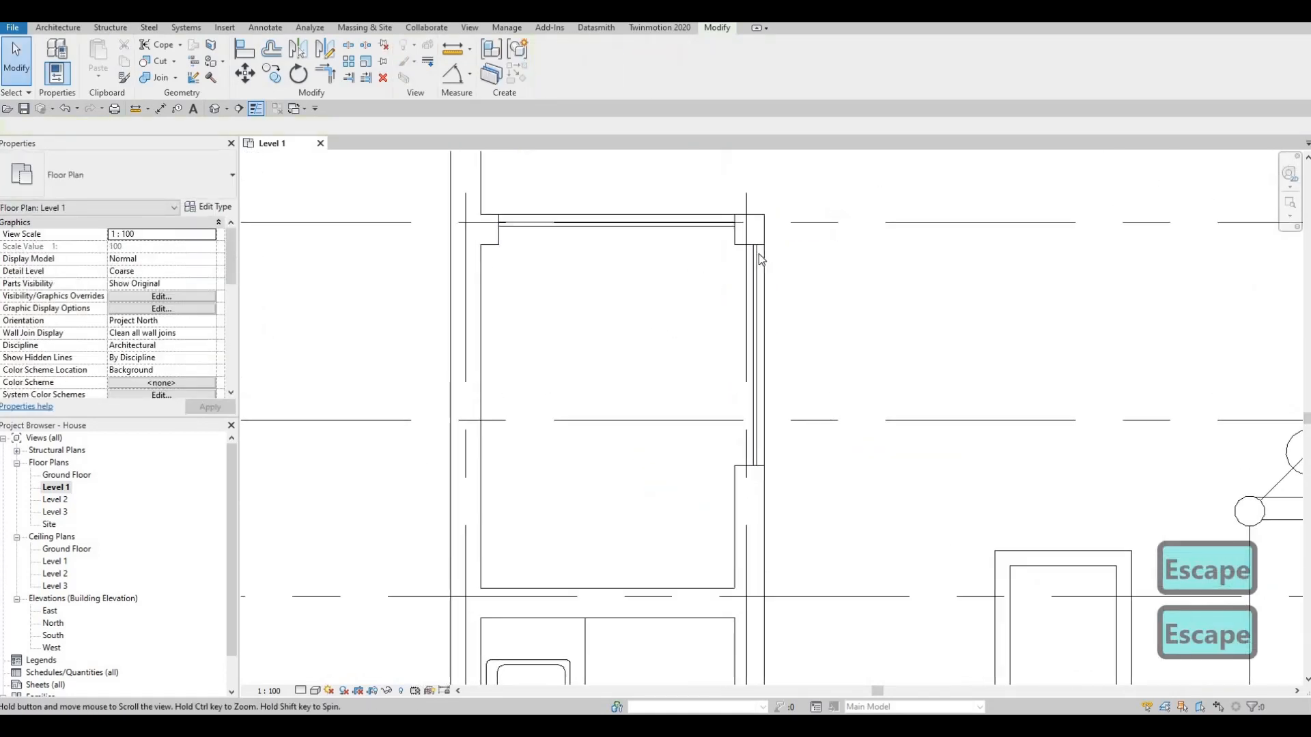
- Shorten the vertical curtain wall from its lower end to about 1150 mm long
scroll(746, 255, down, 1)
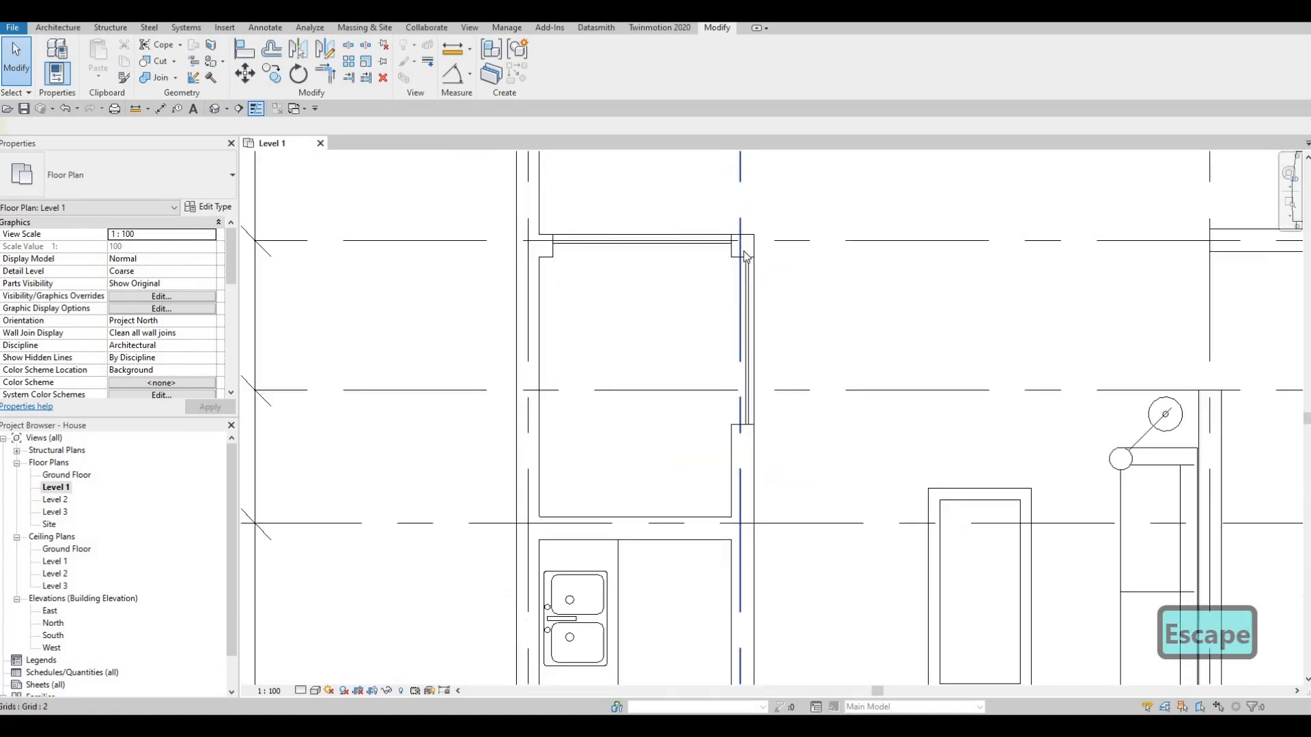
middle_drag(736, 391, 738, 361)
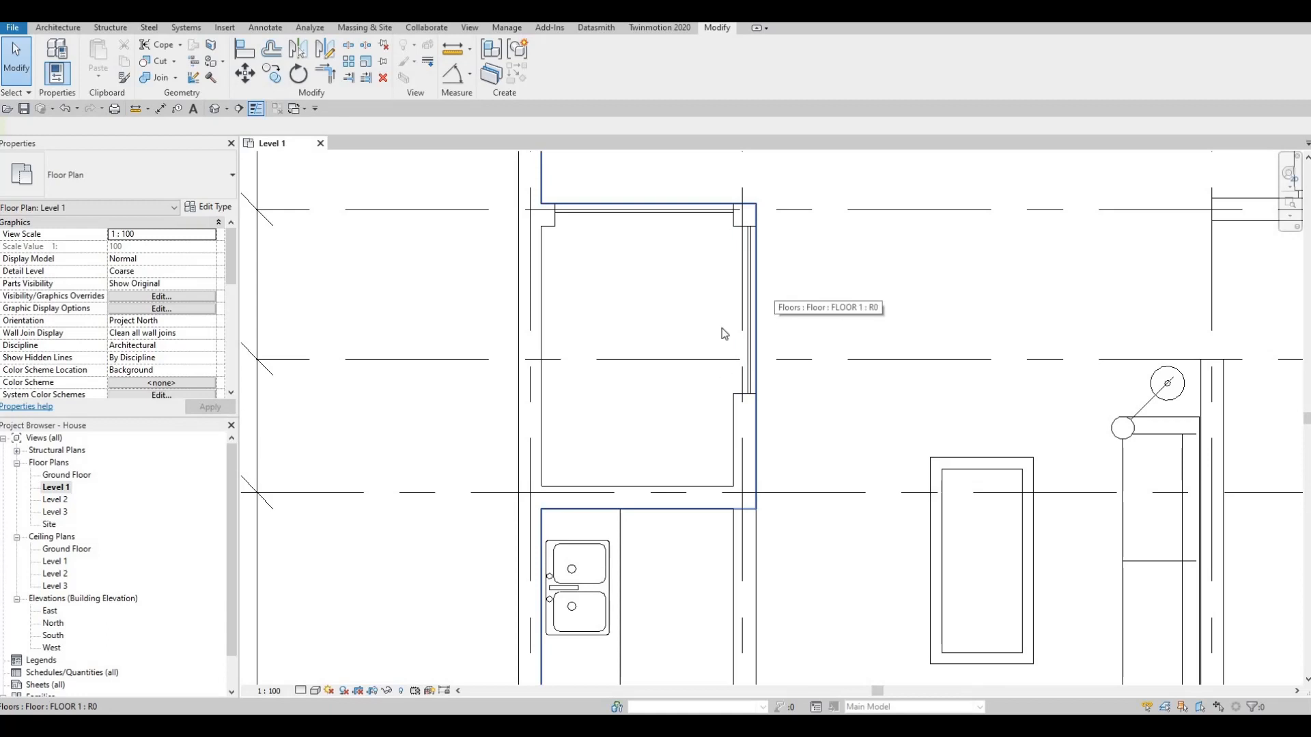
key(Escape)
scroll(771, 355, down, 3)
middle_drag(777, 370, 786, 348)
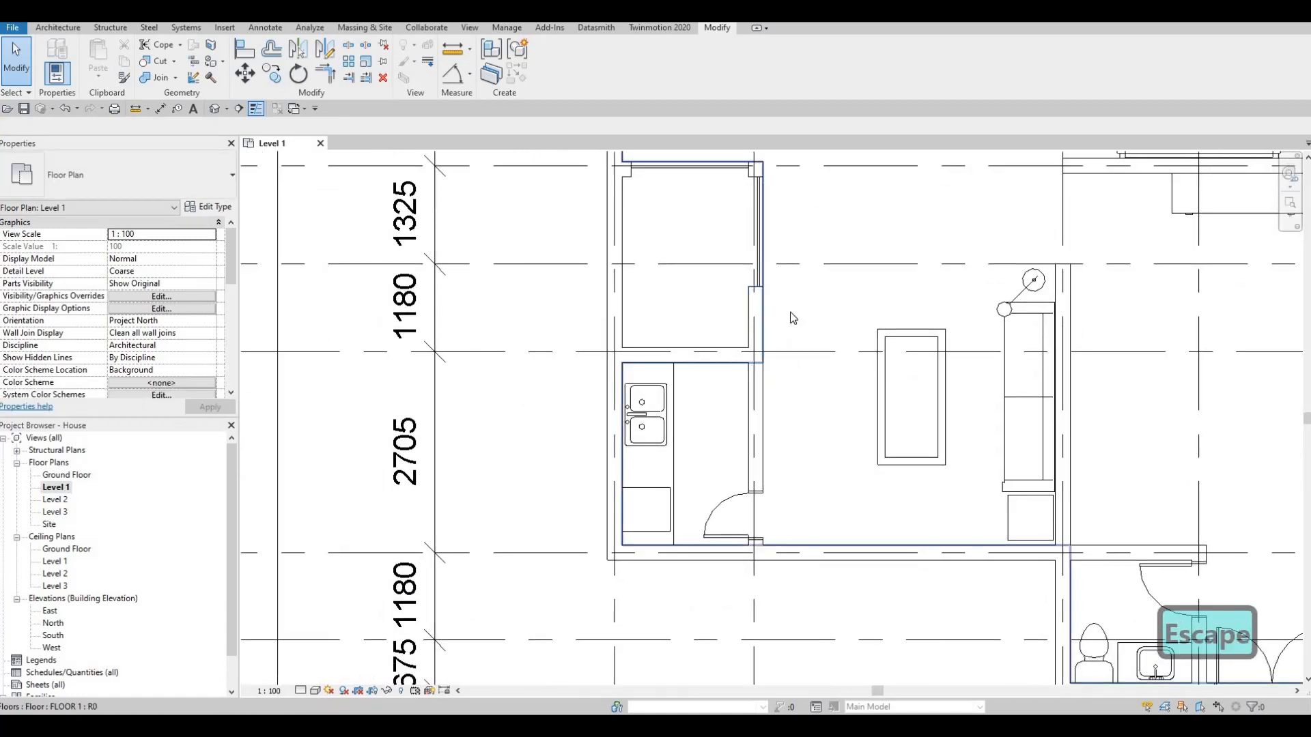
middle_drag(771, 230, 777, 192)
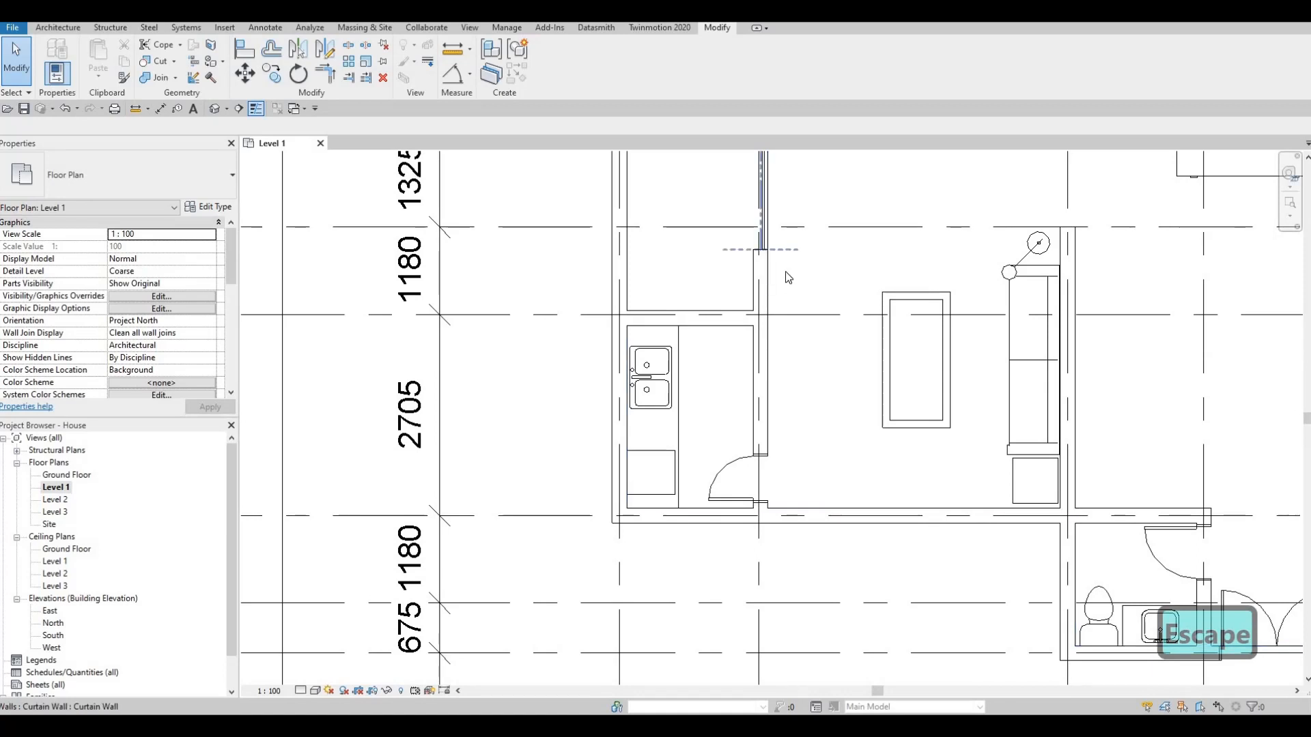
scroll(764, 306, down, 1)
click(751, 311)
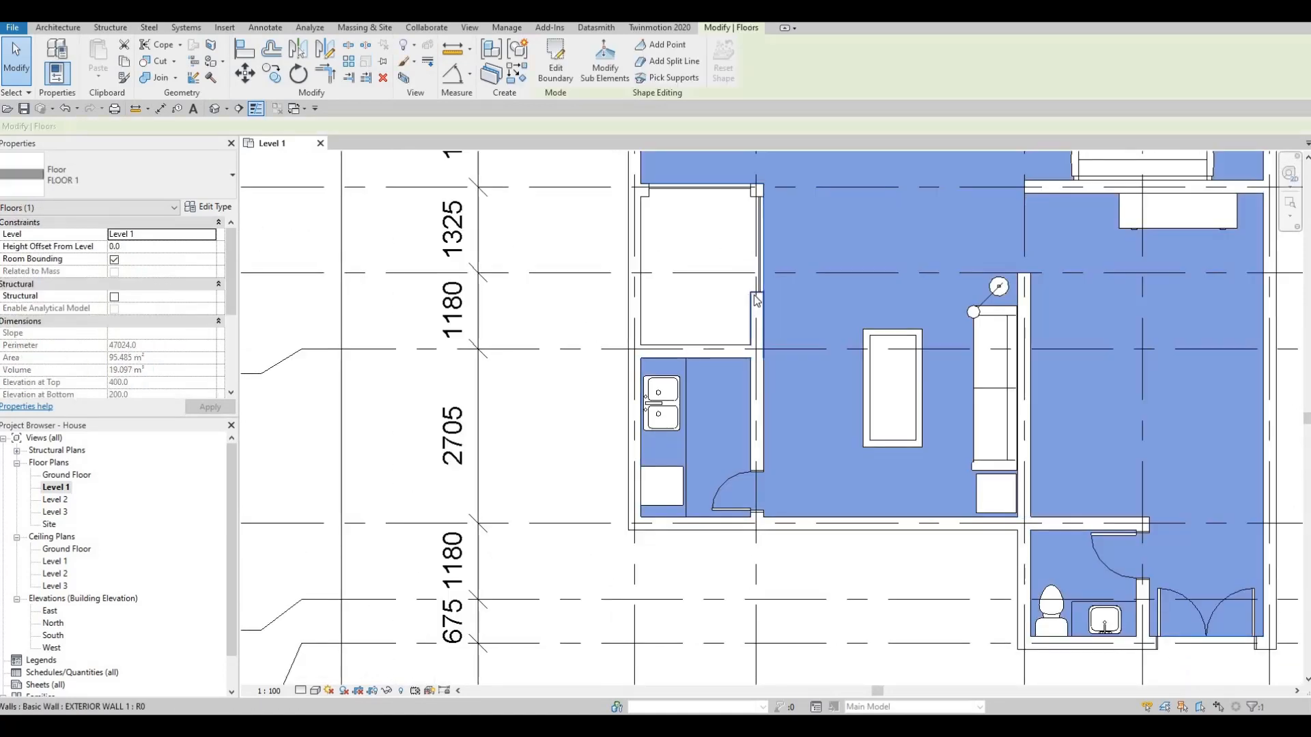
key(Escape)
click(757, 298)
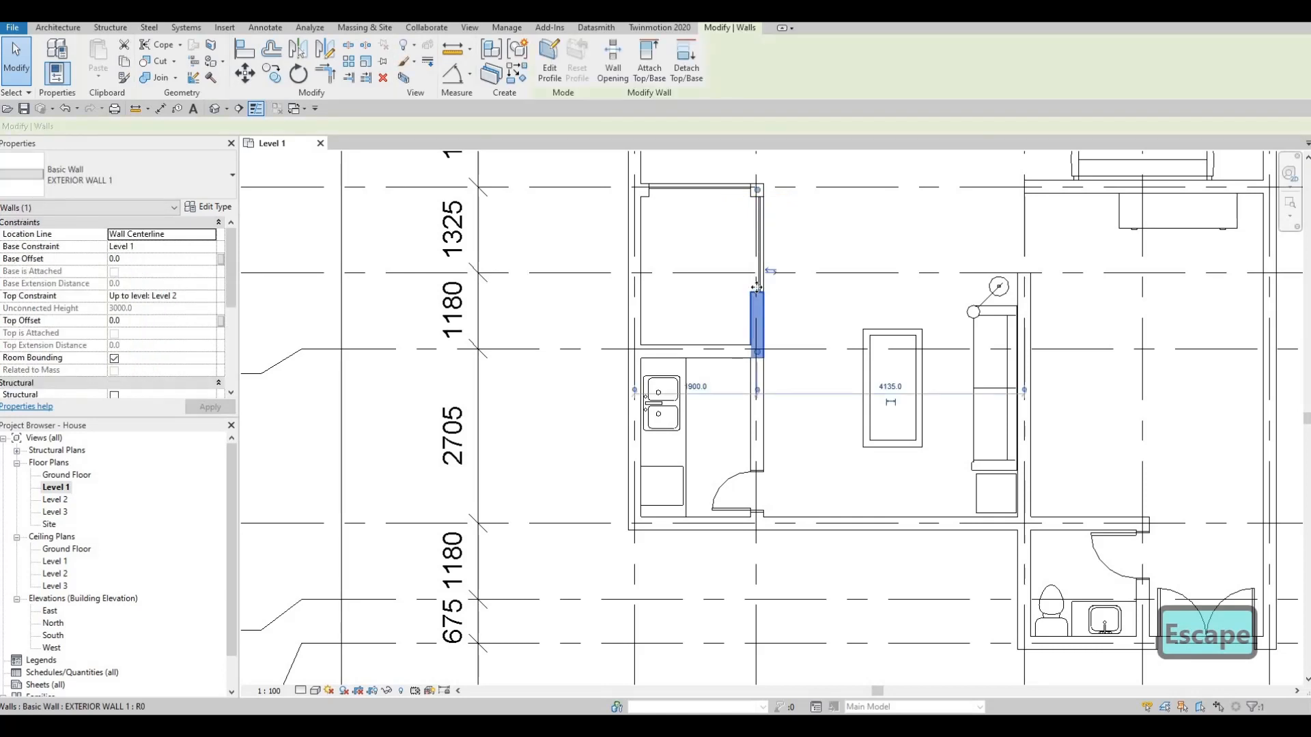
key(Escape)
click(760, 281)
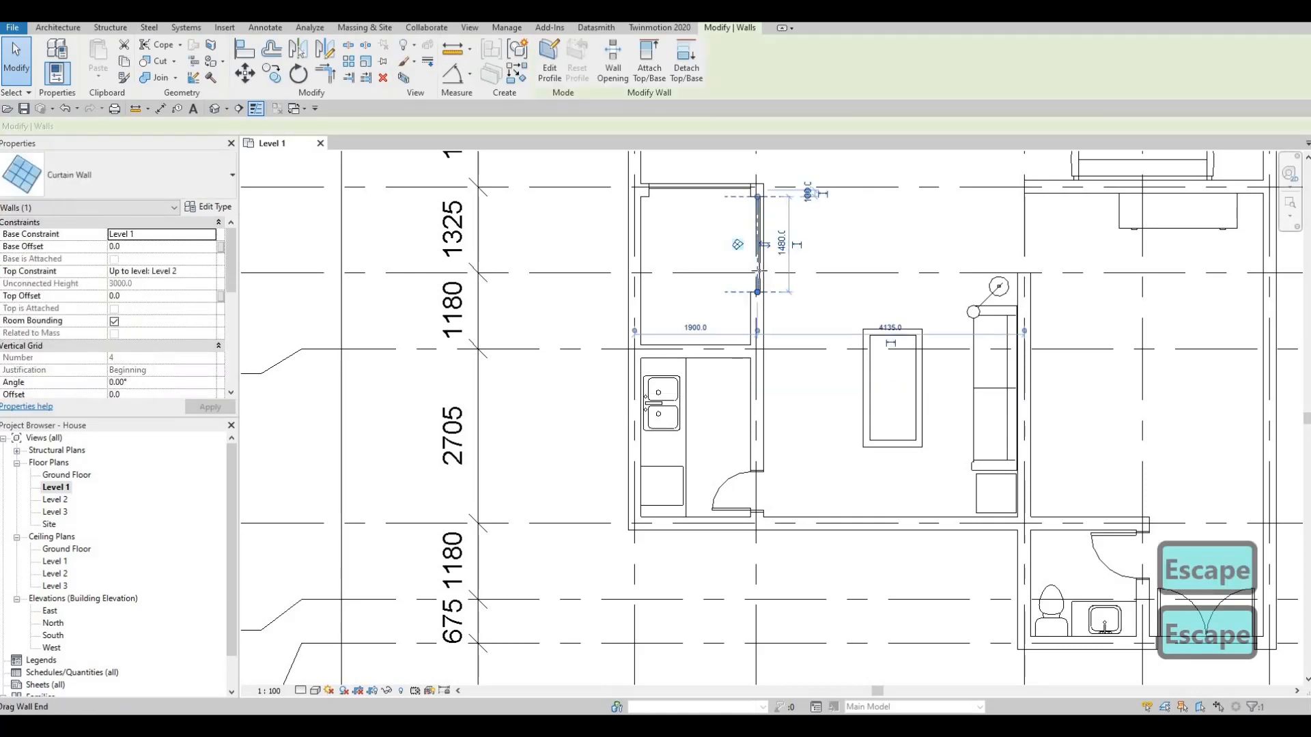
drag(758, 292, 762, 283)
middle_drag(770, 290, 776, 267)
key(Escape)
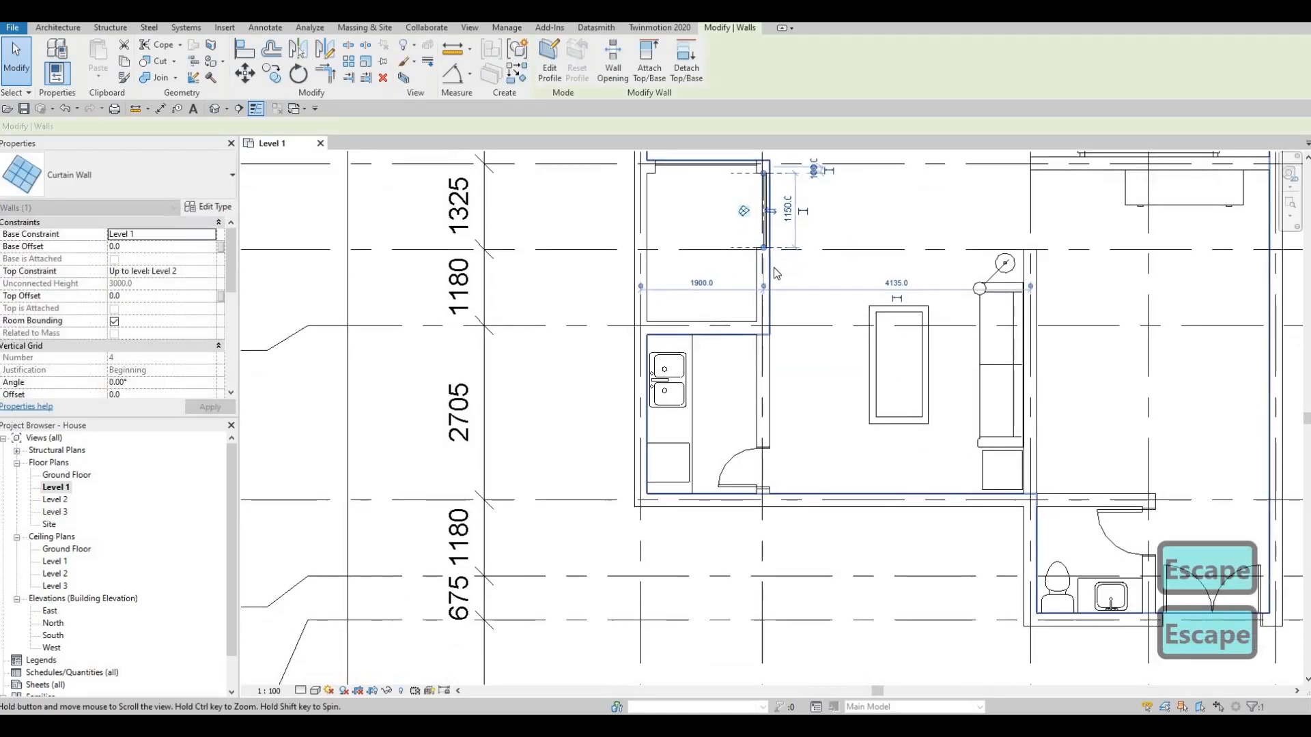
- Rehost the kitchen's single-panel door to the exterior wall on grid H, centred about 500 mm from the grid beside the living area
middle_drag(795, 441, 799, 408)
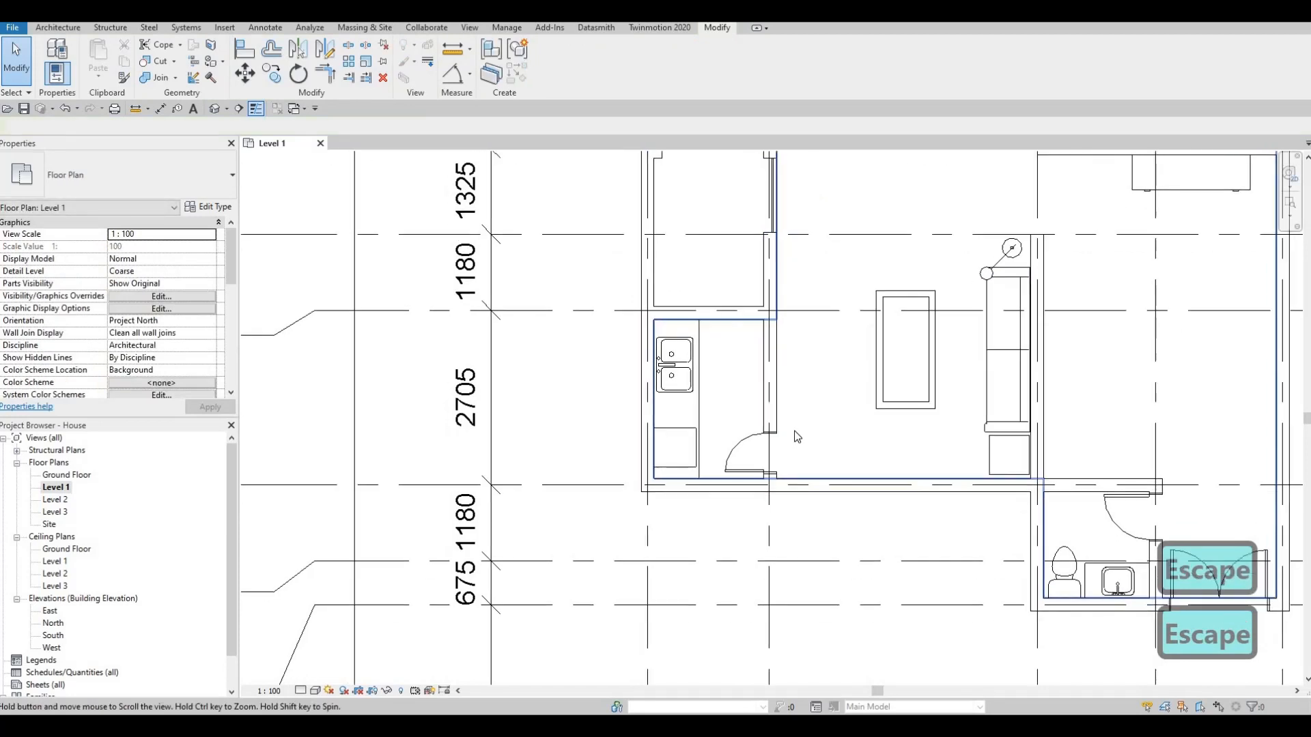
middle_drag(733, 442, 772, 380)
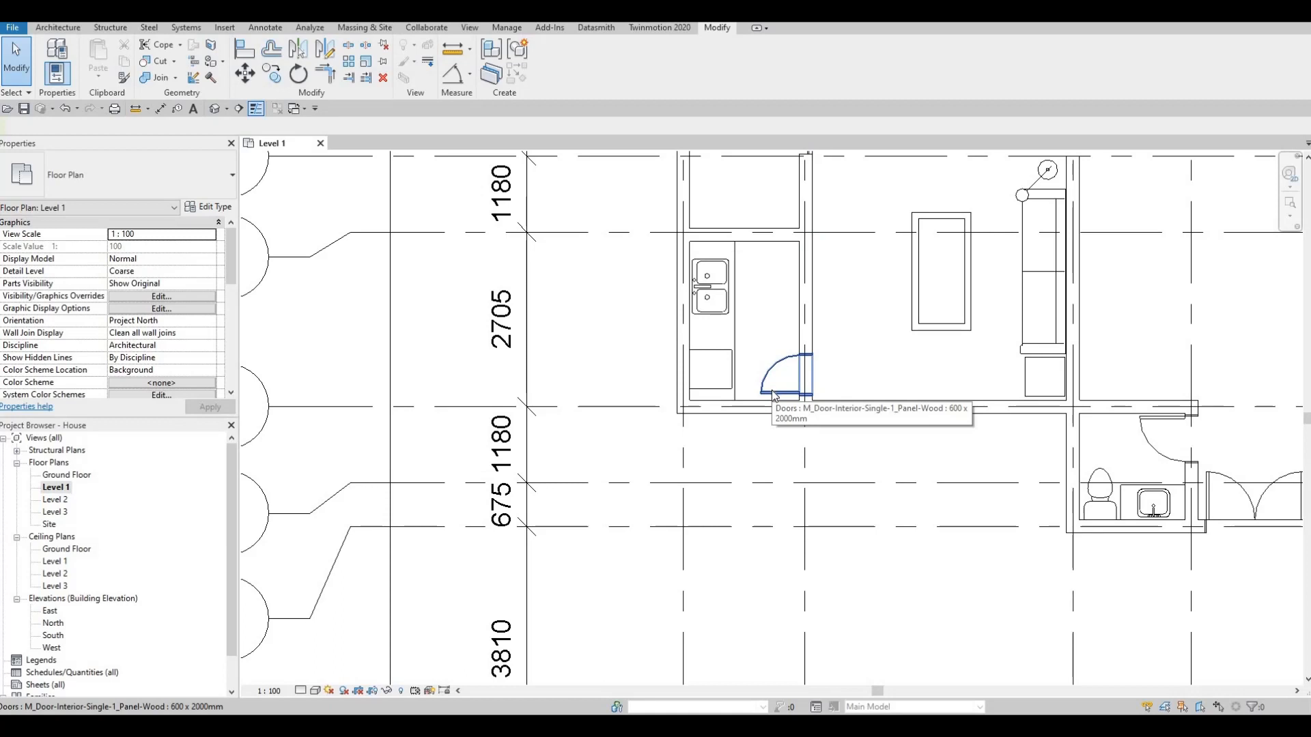
click(775, 396)
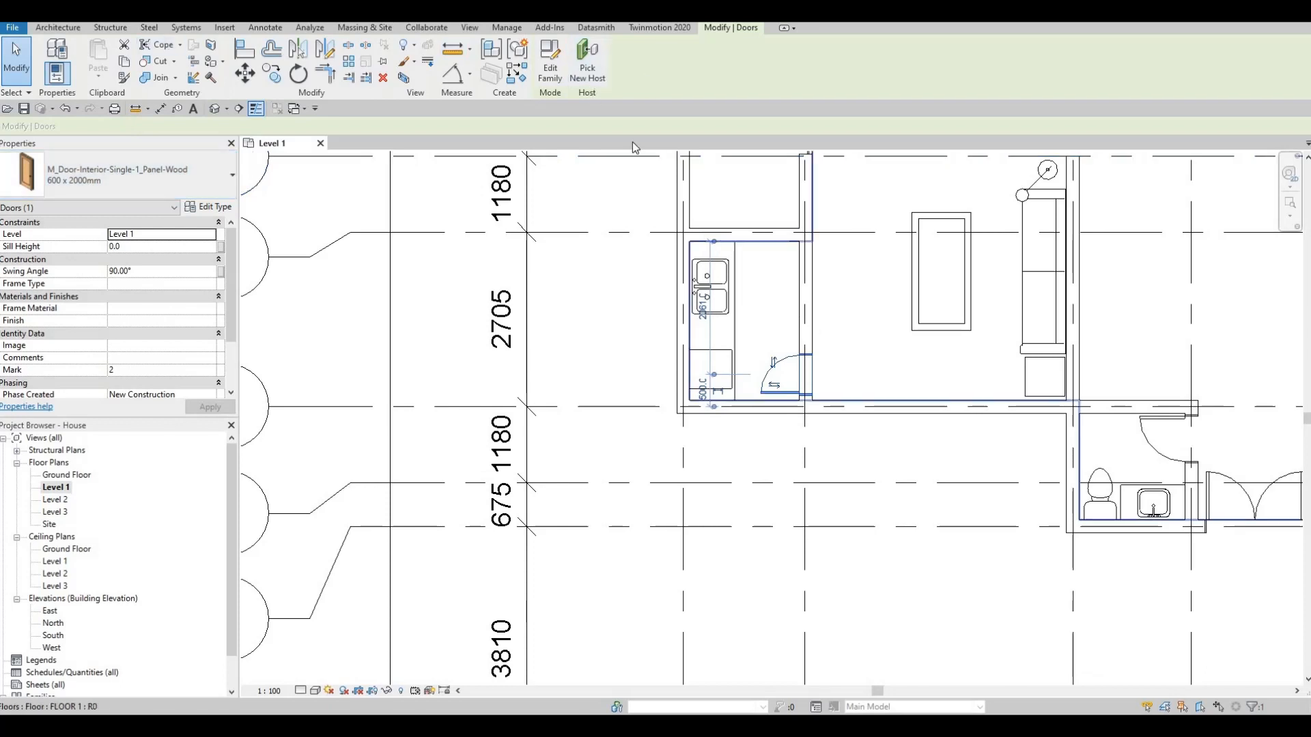
click(593, 71)
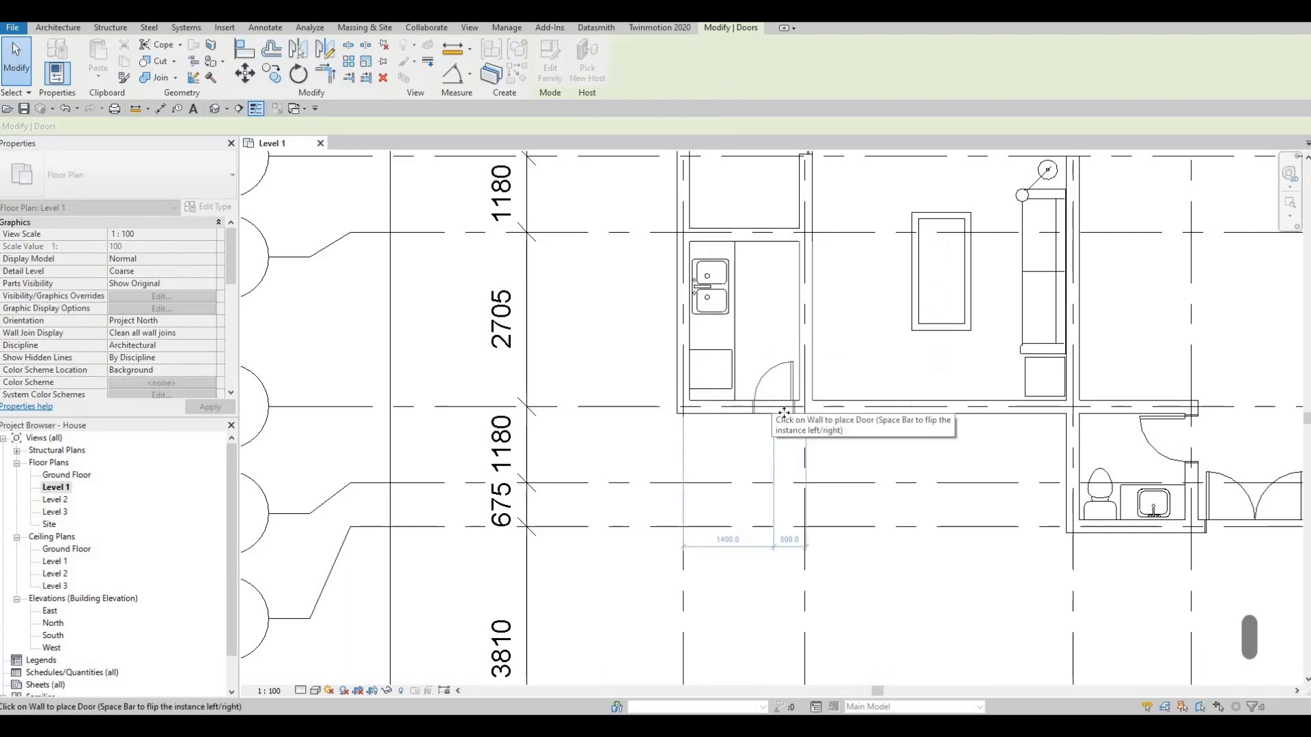
click(784, 413)
key(Escape)
key(Escape)
- Change the rehosted kitchen door's type to 700 x 2000mm
middle_drag(777, 409, 741, 398)
scroll(698, 380, down, 1)
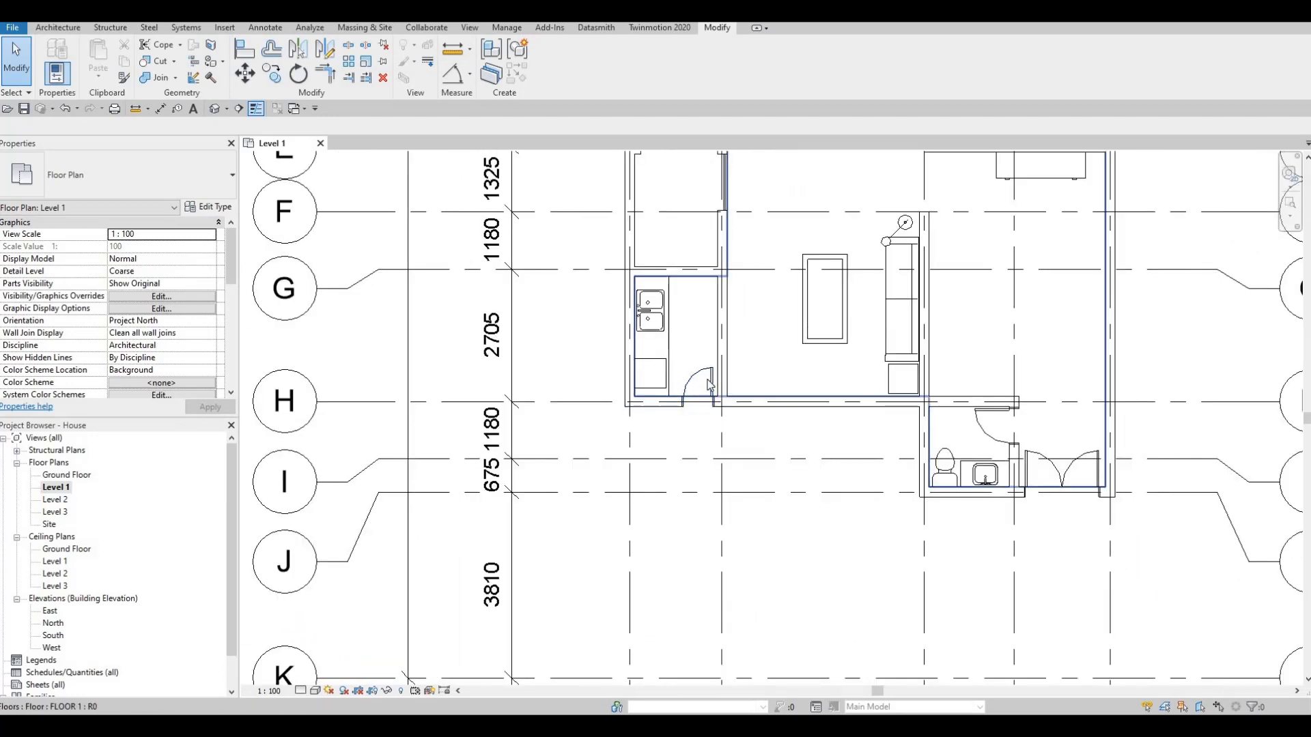
click(709, 386)
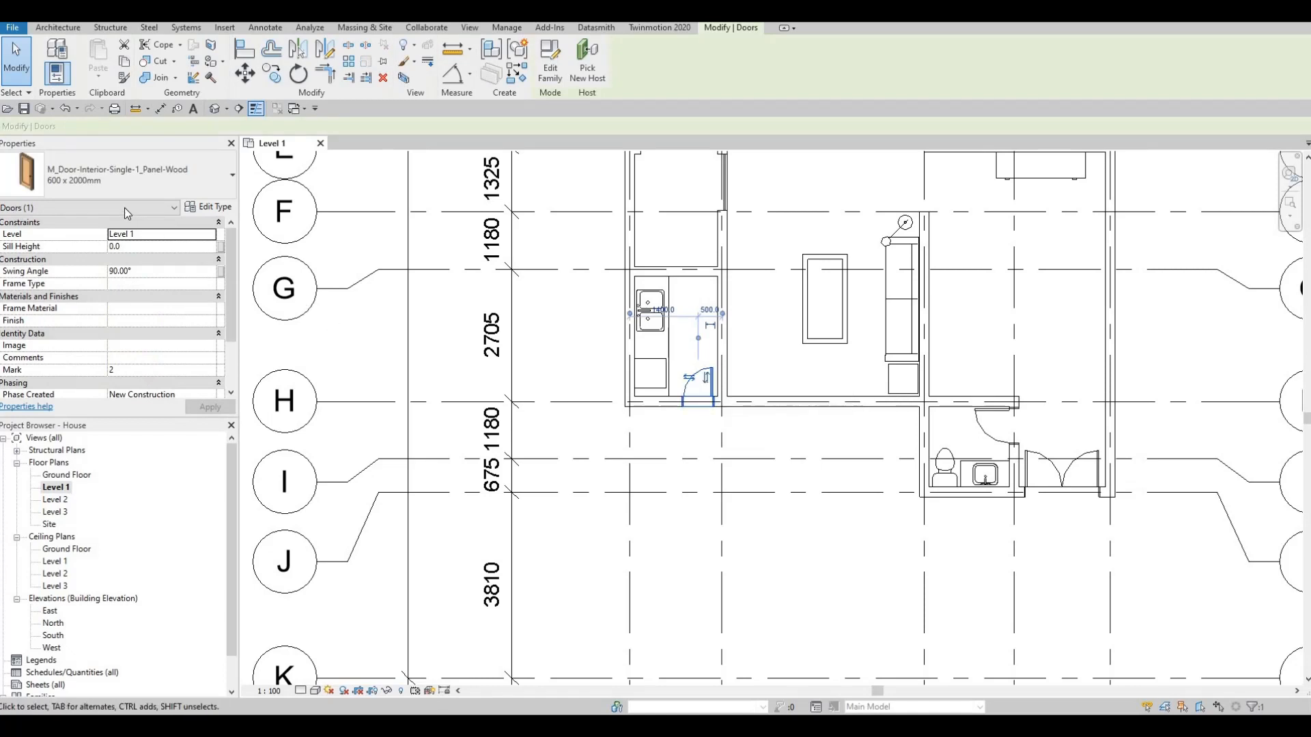
click(117, 175)
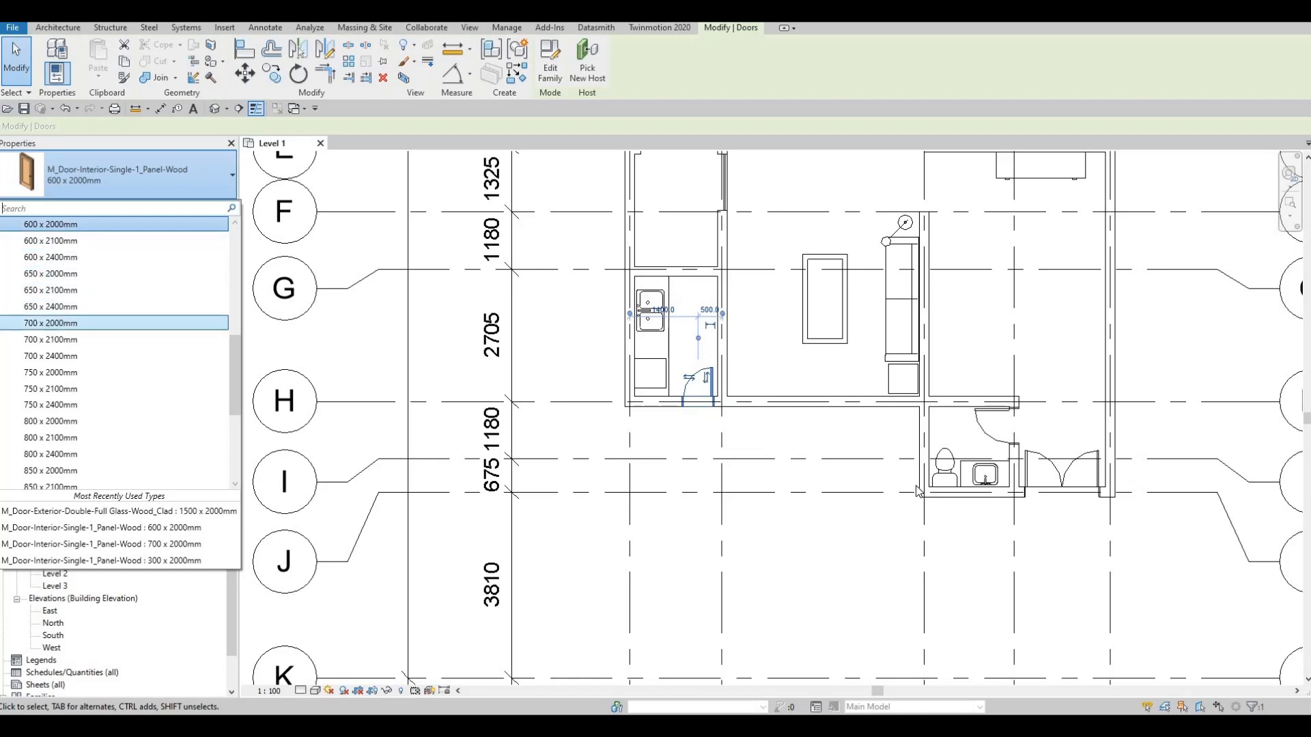
click(1010, 460)
key(Escape)
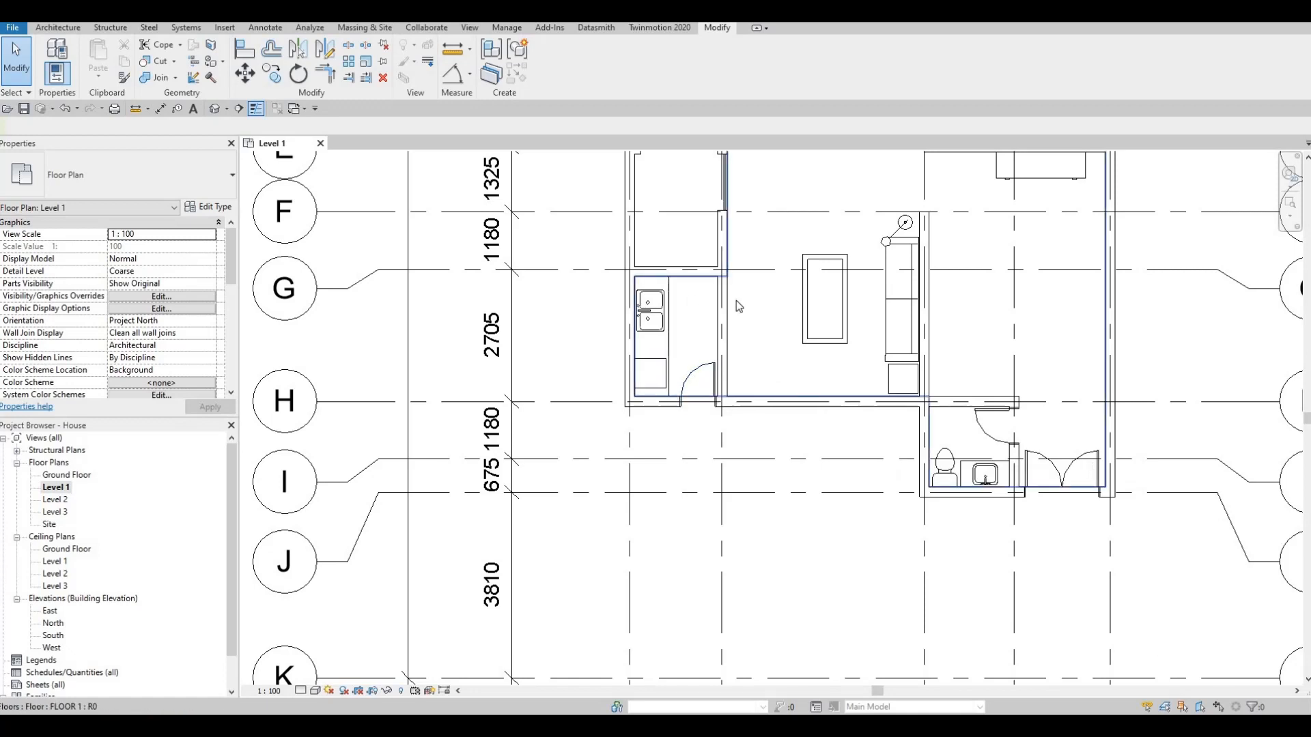
- Create a vertical Building Section through the living area, from below grid H up to between grids E and F, facing the kitchen
key(F1)
middle_drag(766, 291, 781, 261)
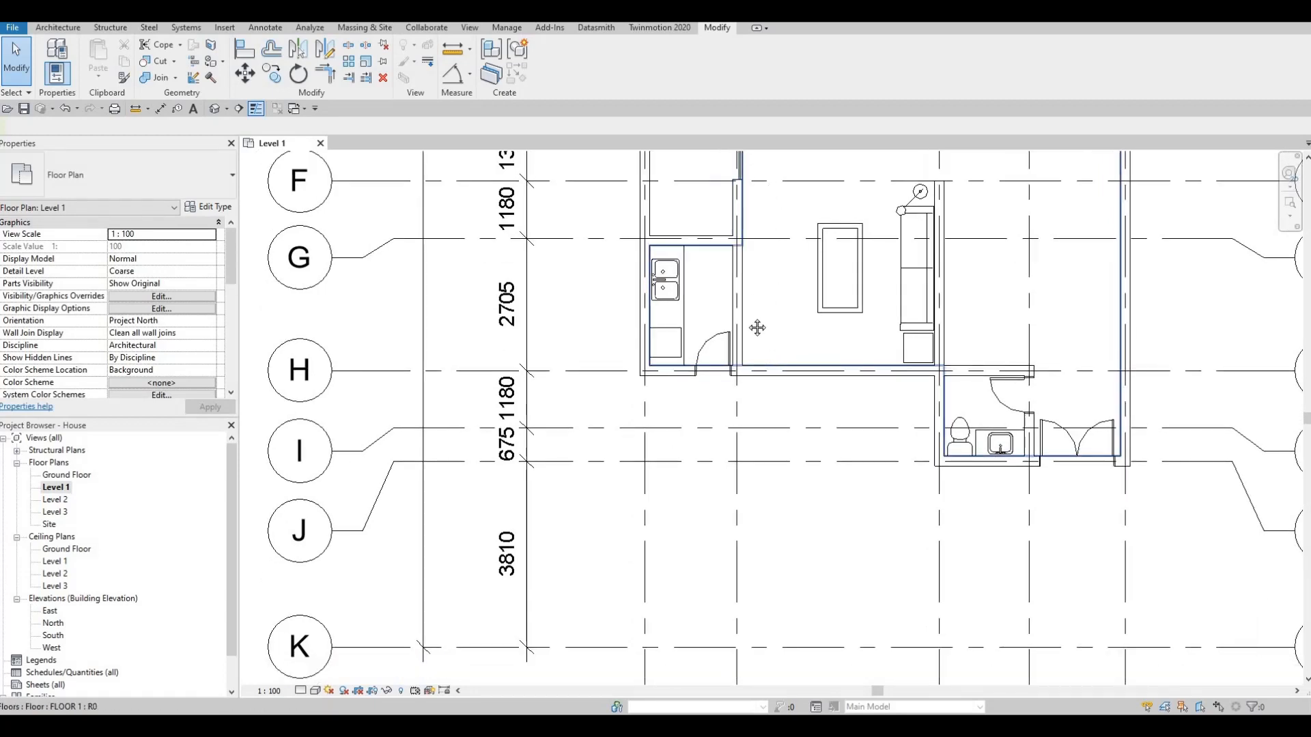
scroll(757, 327, down, 3)
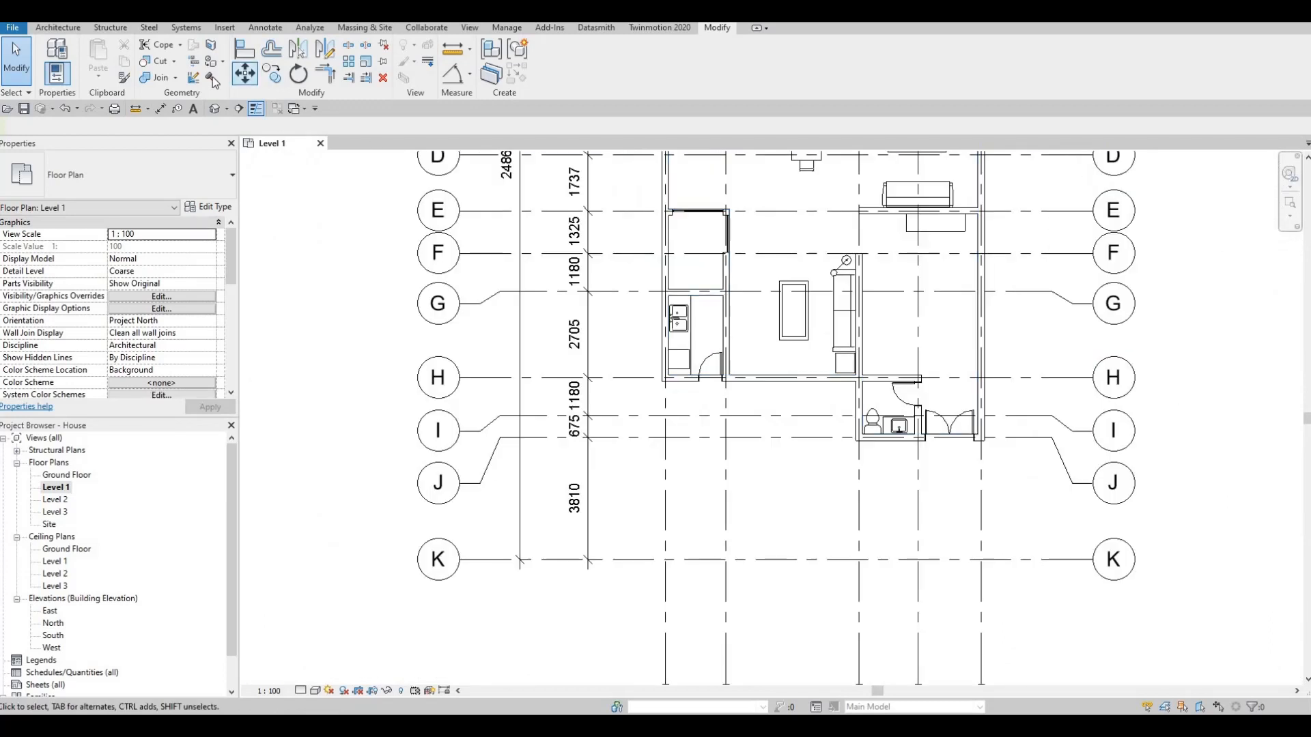
click(237, 109)
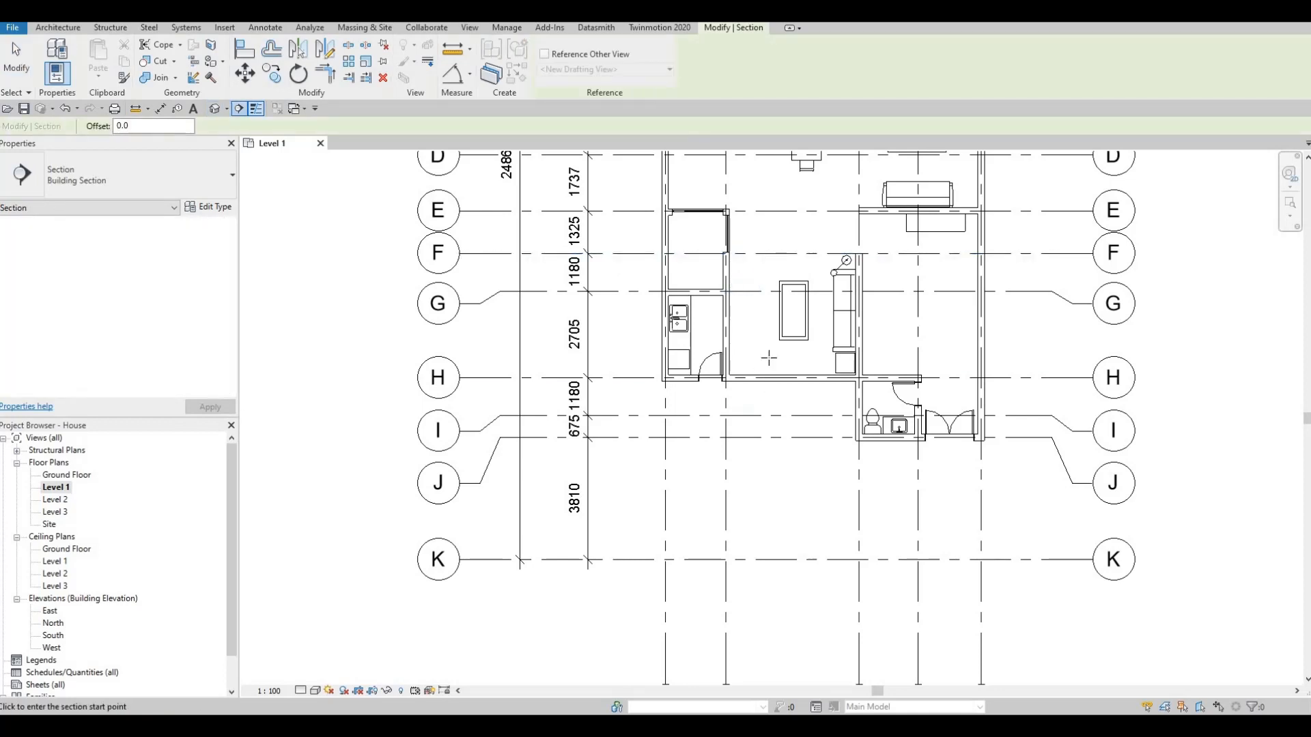
click(769, 396)
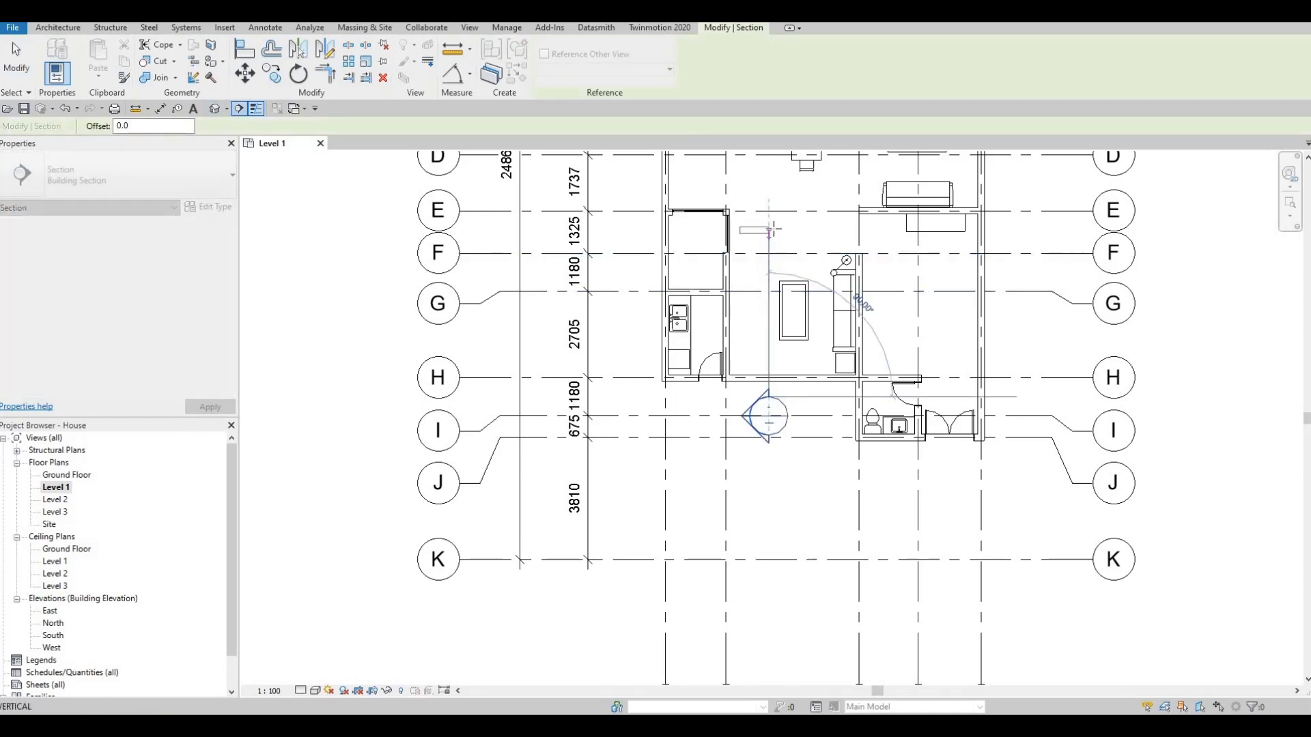
click(768, 227)
key(Escape)
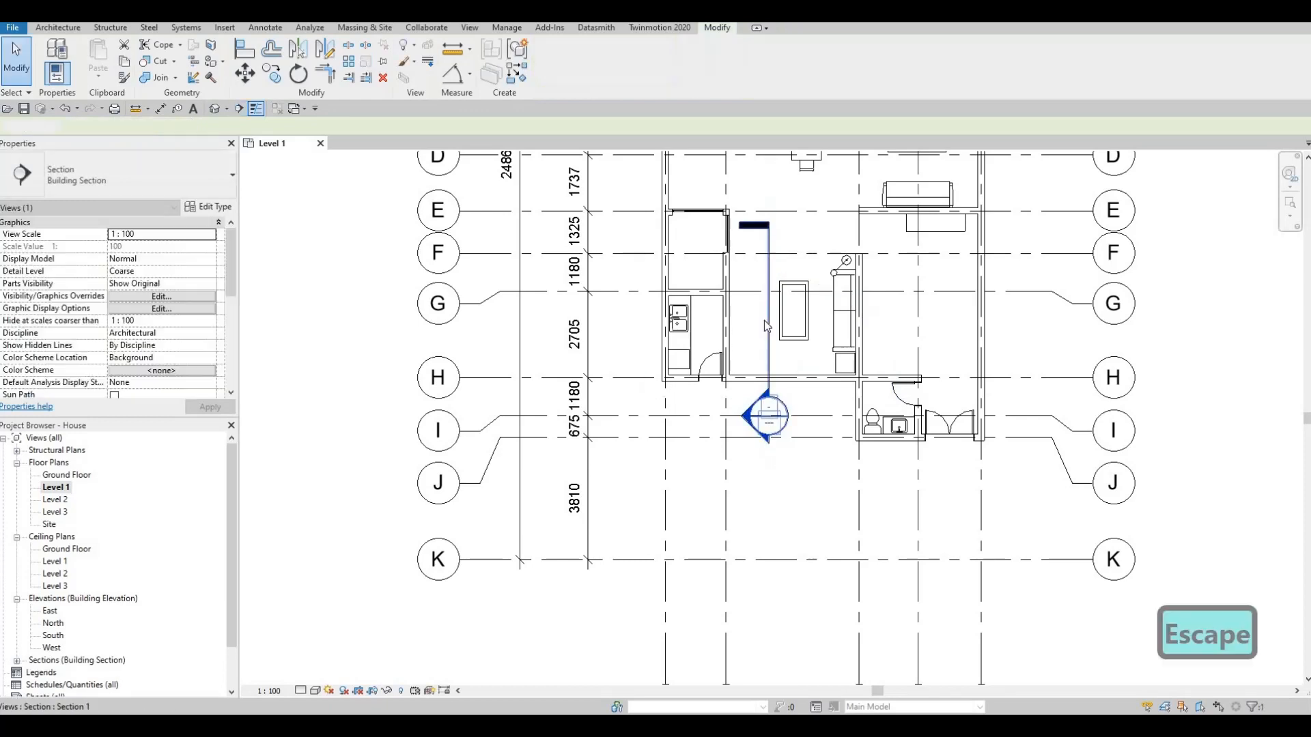
- Reduce the building section's view depth so its far boundary lies just beyond the wall between the living area and kitchen
key(Escape)
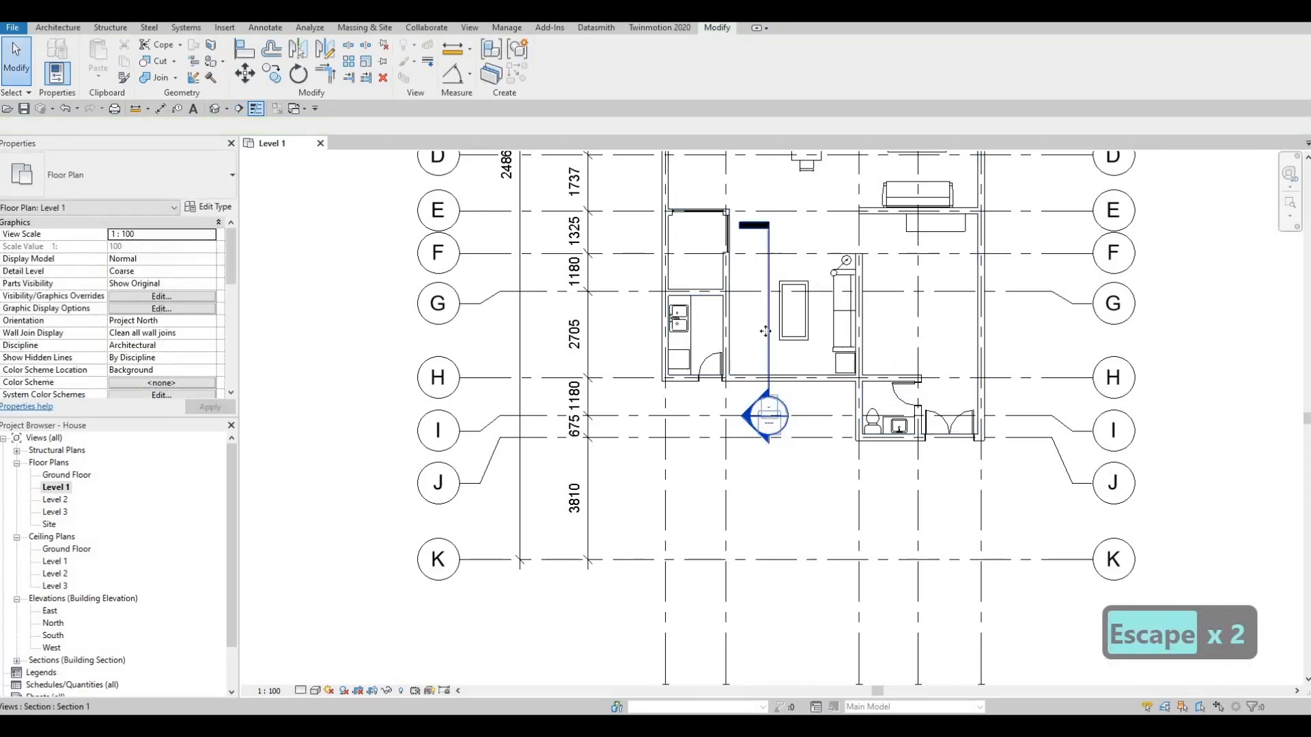
click(641, 333)
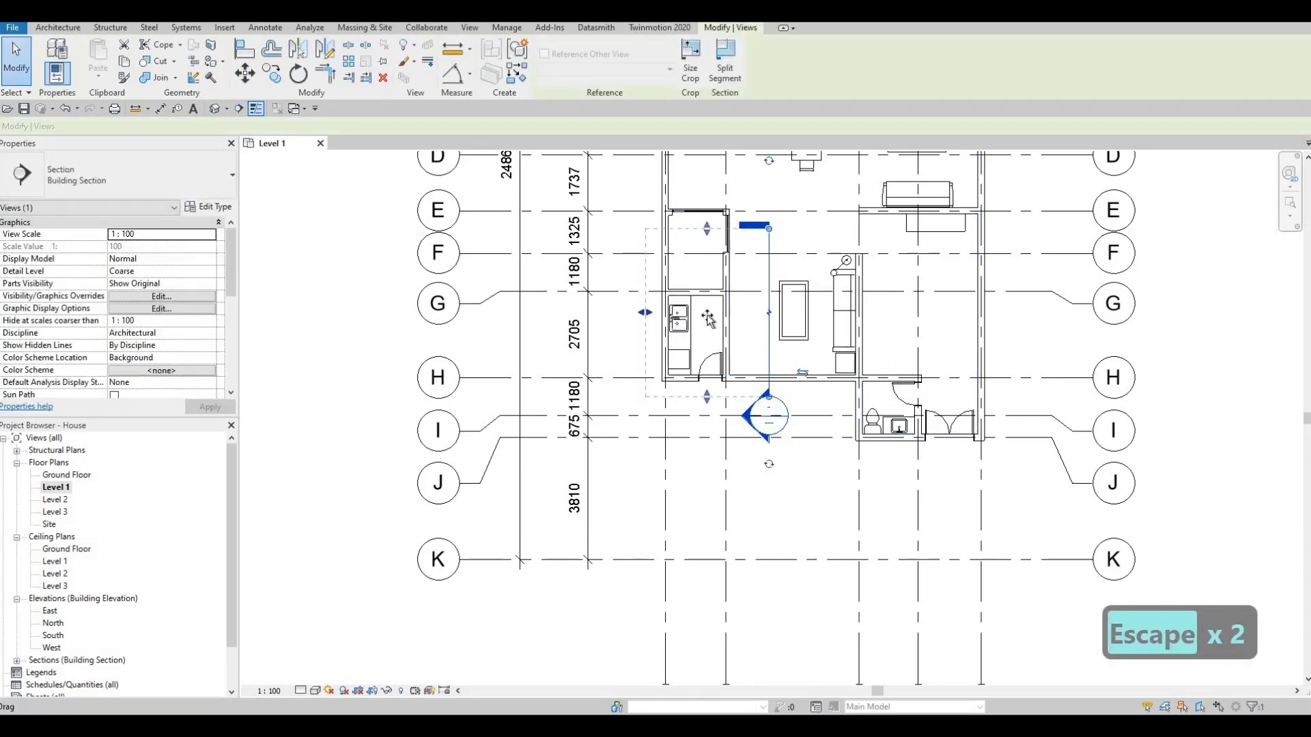
drag(708, 318, 726, 288)
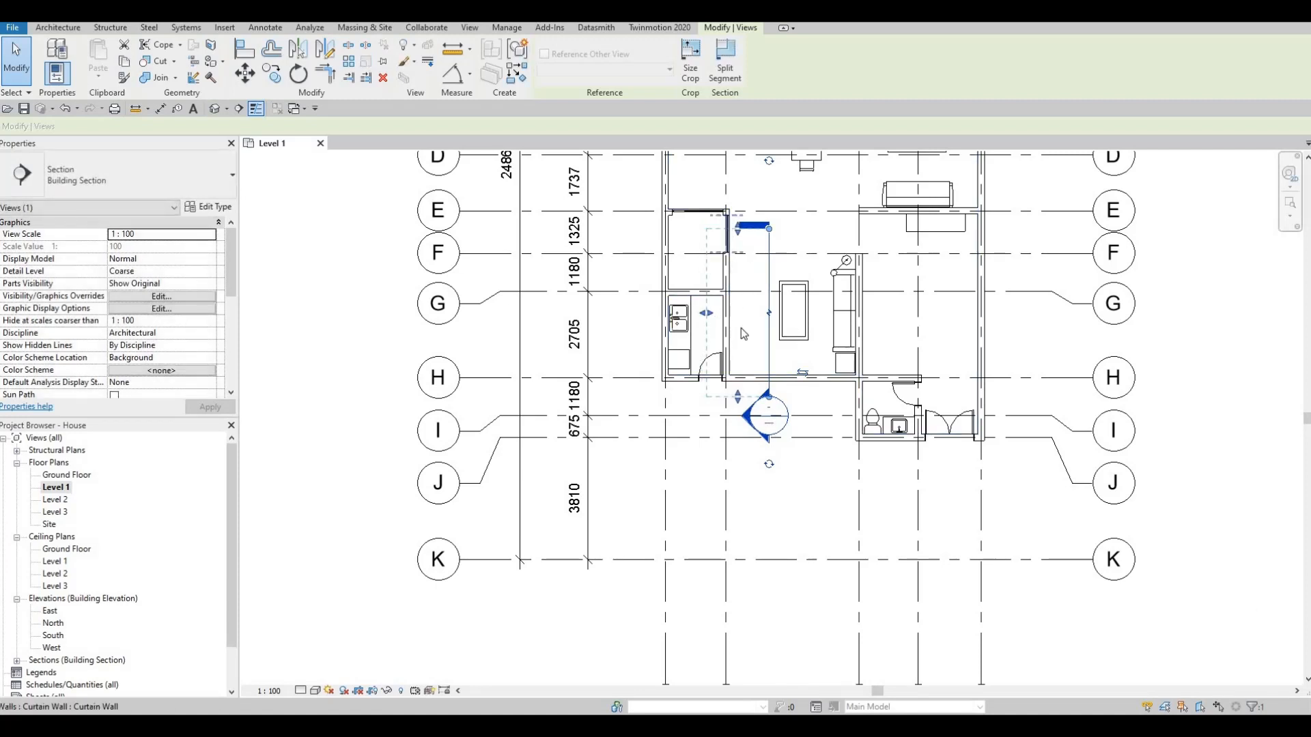
key(Escape)
key(Escape)
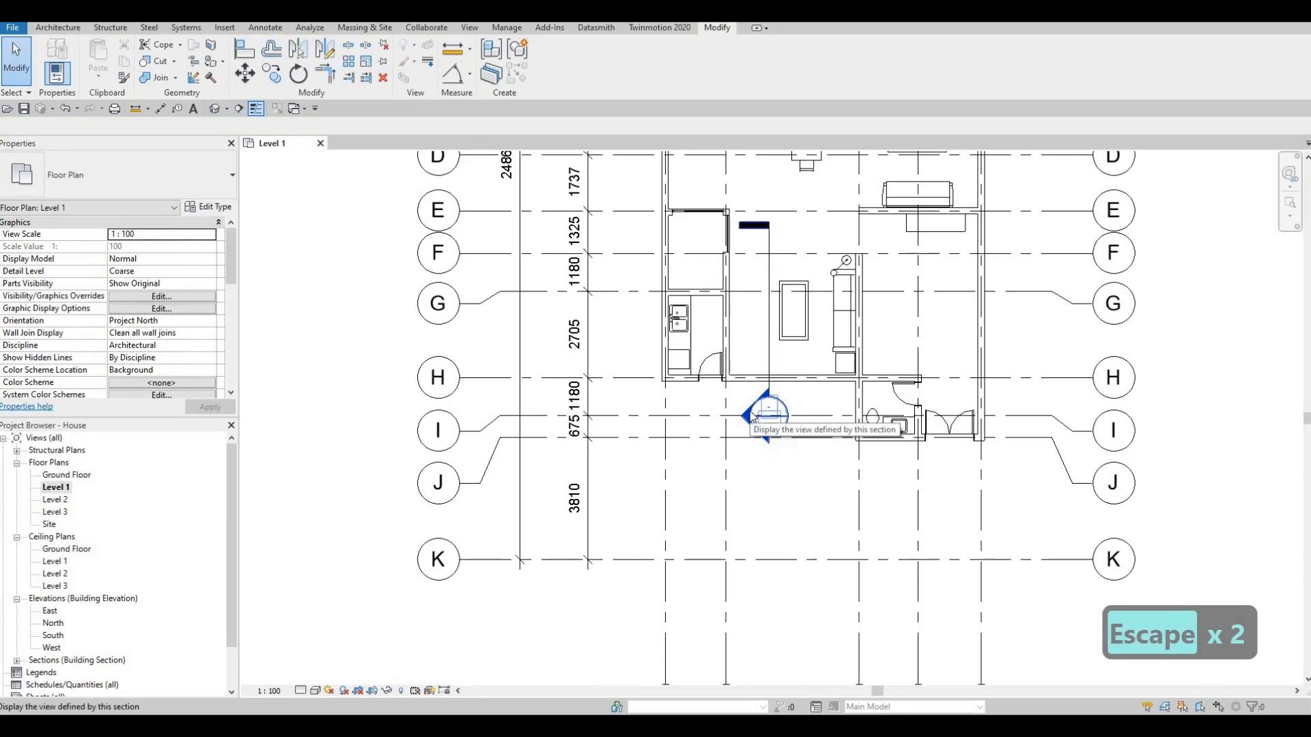
- Open the new section's view and extend its crop region past grid F to include the wall at grid E
double_click(751, 415)
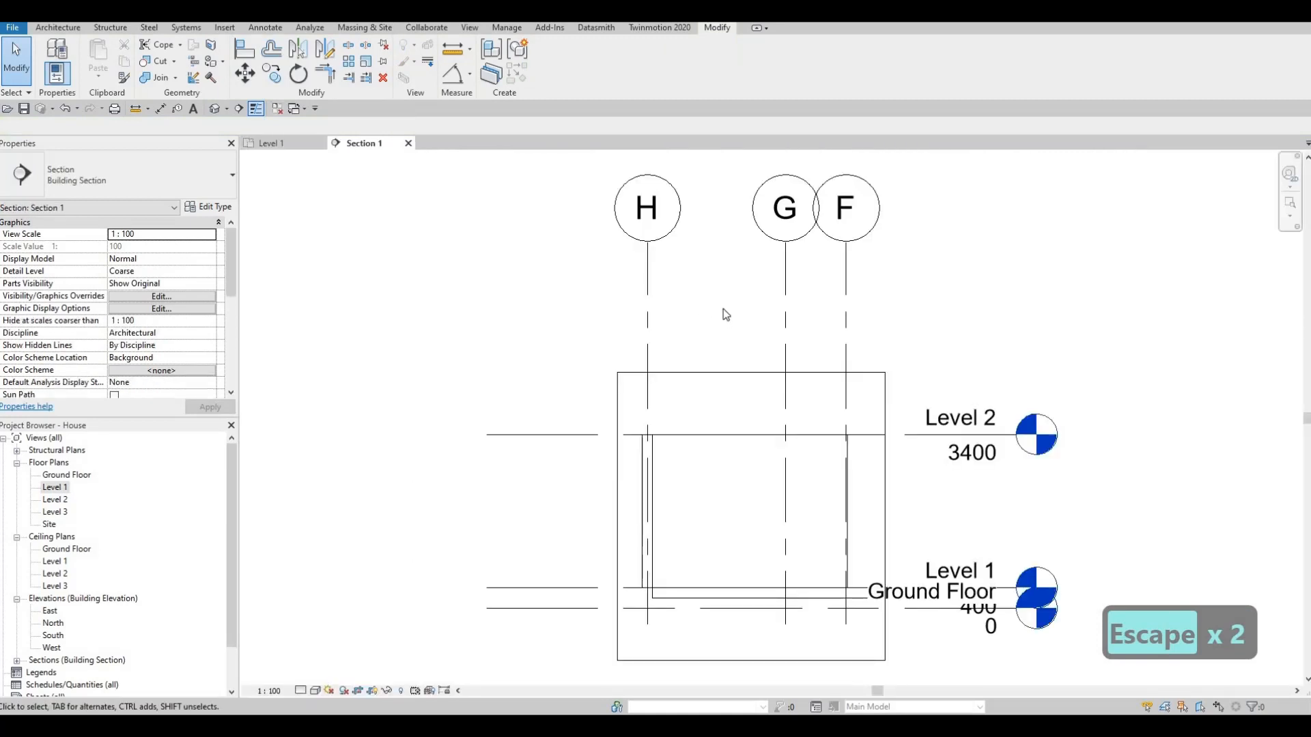
click(848, 354)
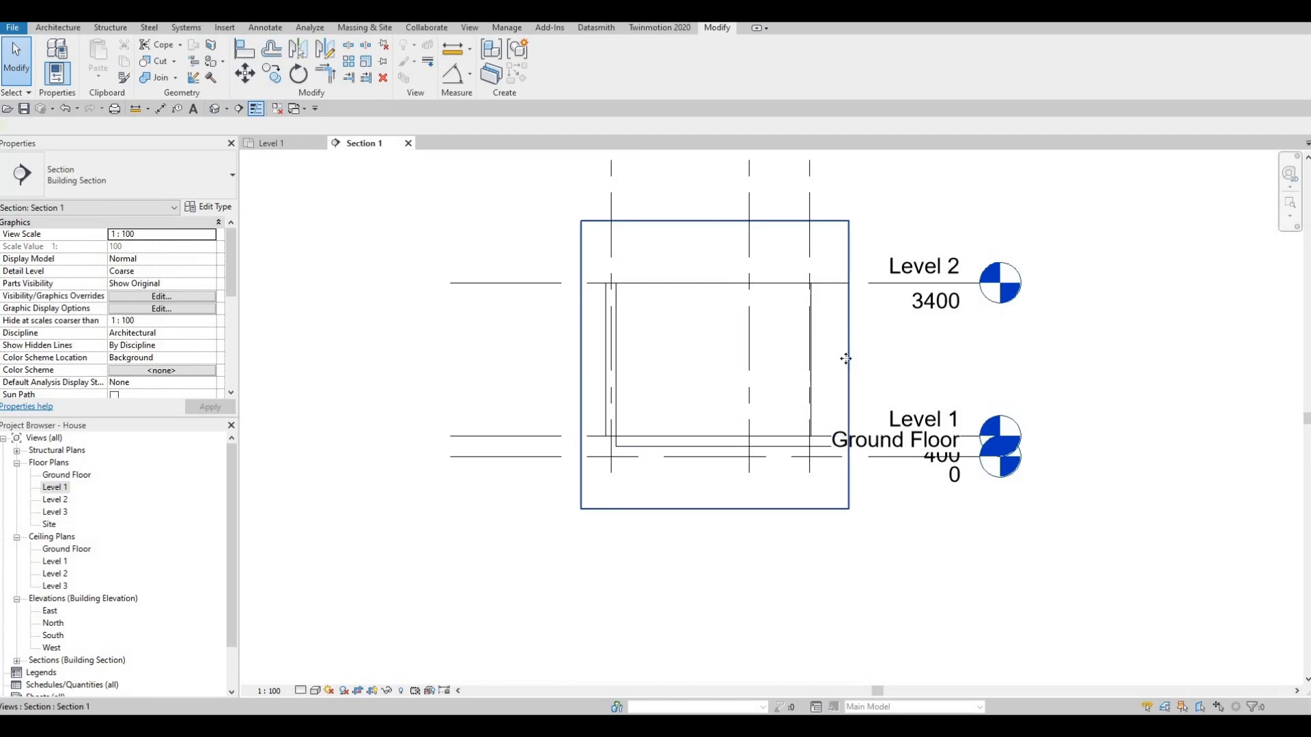
drag(849, 365, 876, 366)
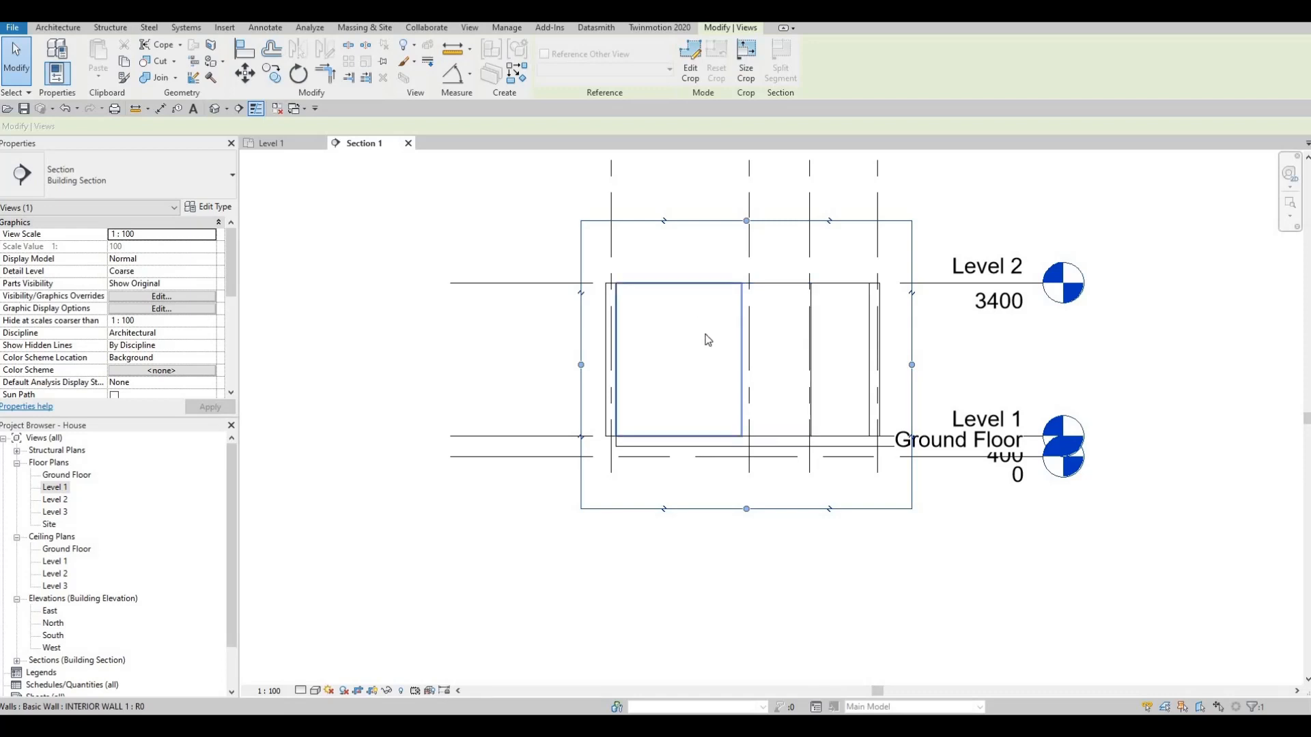
middle_drag(644, 321, 665, 275)
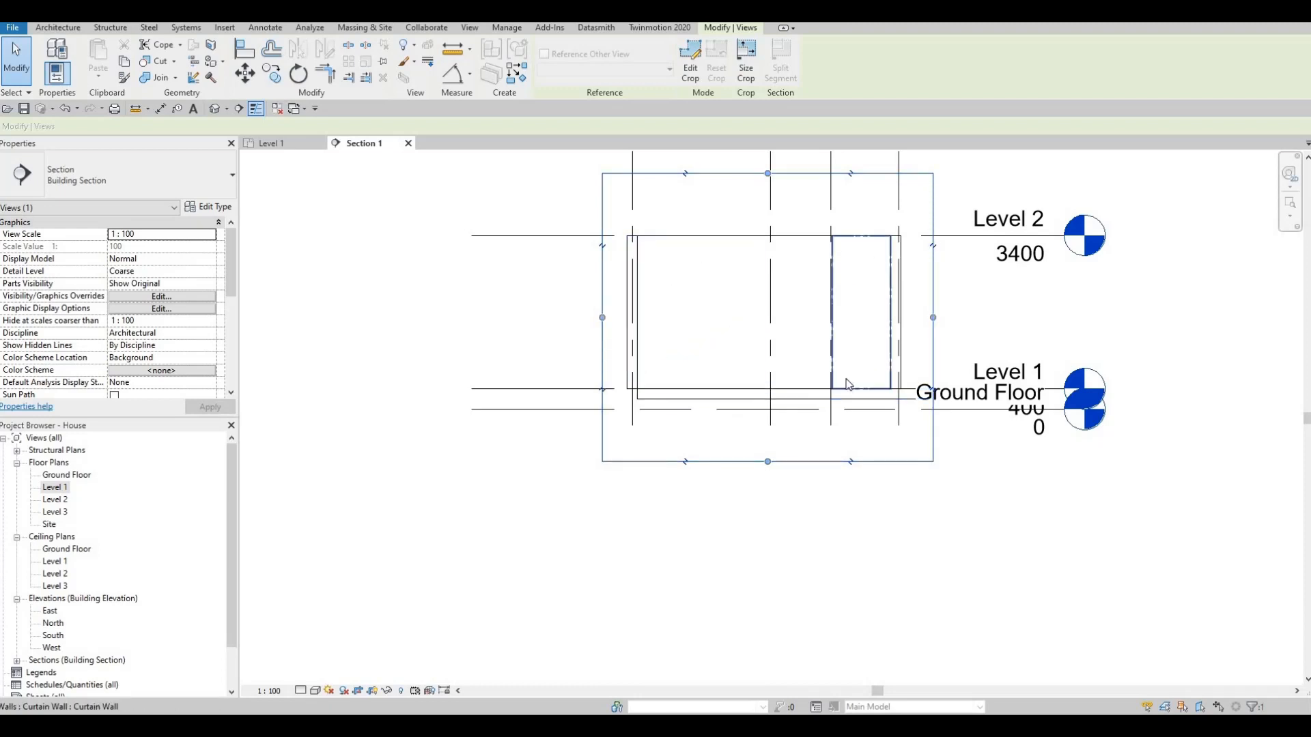
- Set the top offset of the curtain wall between grids F and E to -200
click(859, 242)
click(862, 235)
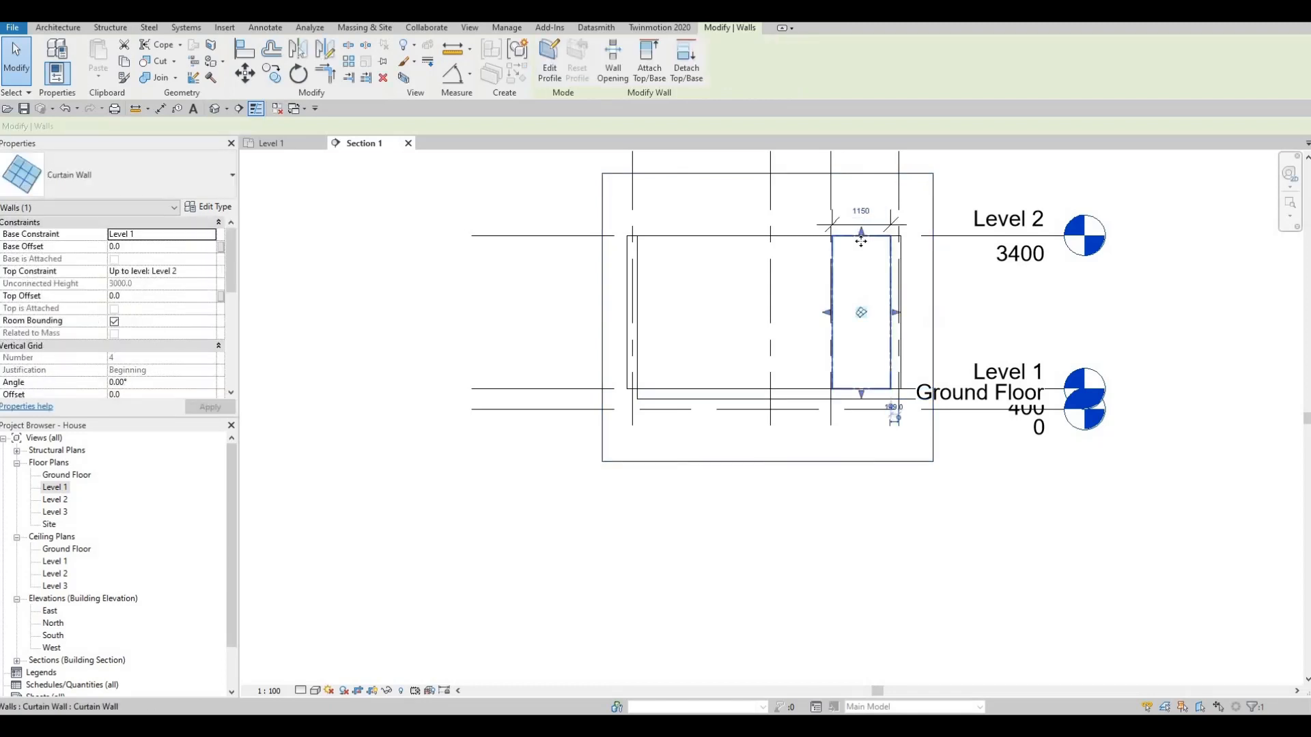
key(ctrl+z)
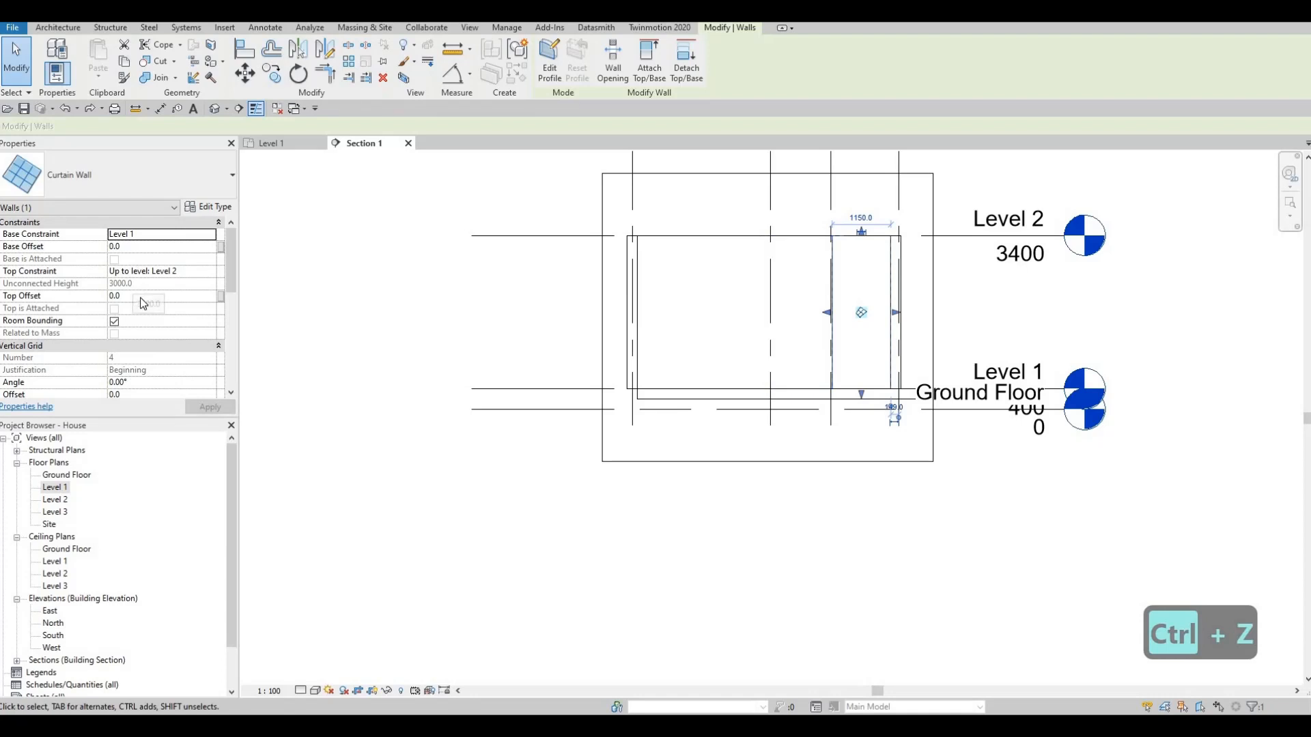
click(139, 297)
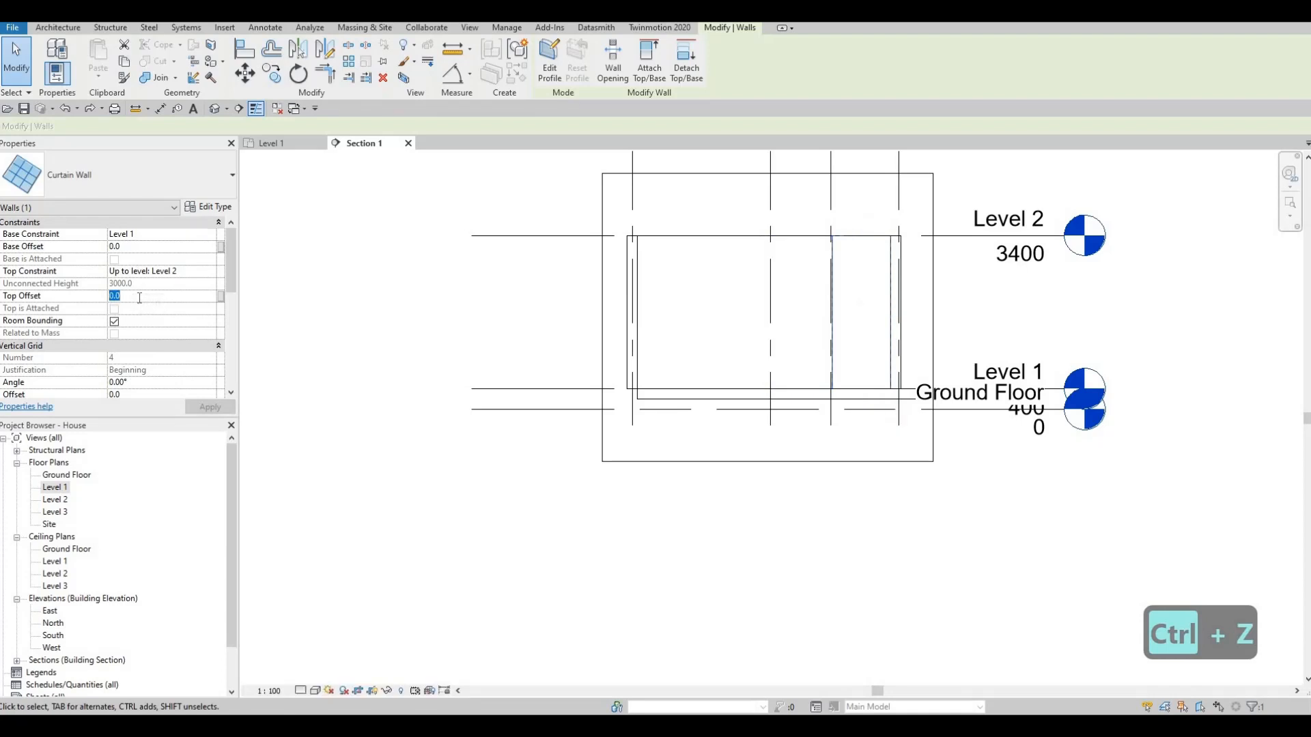
text(-200)
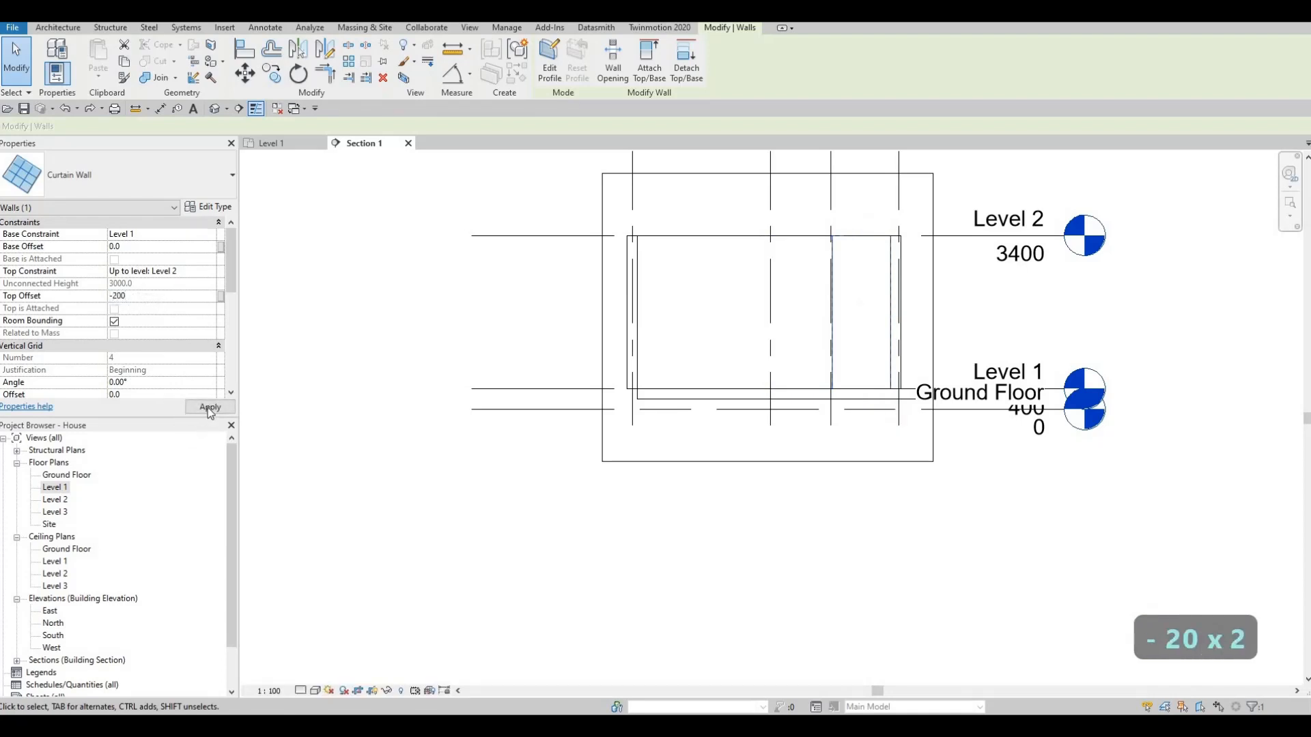
click(209, 407)
key(Escape)
key(Escape)
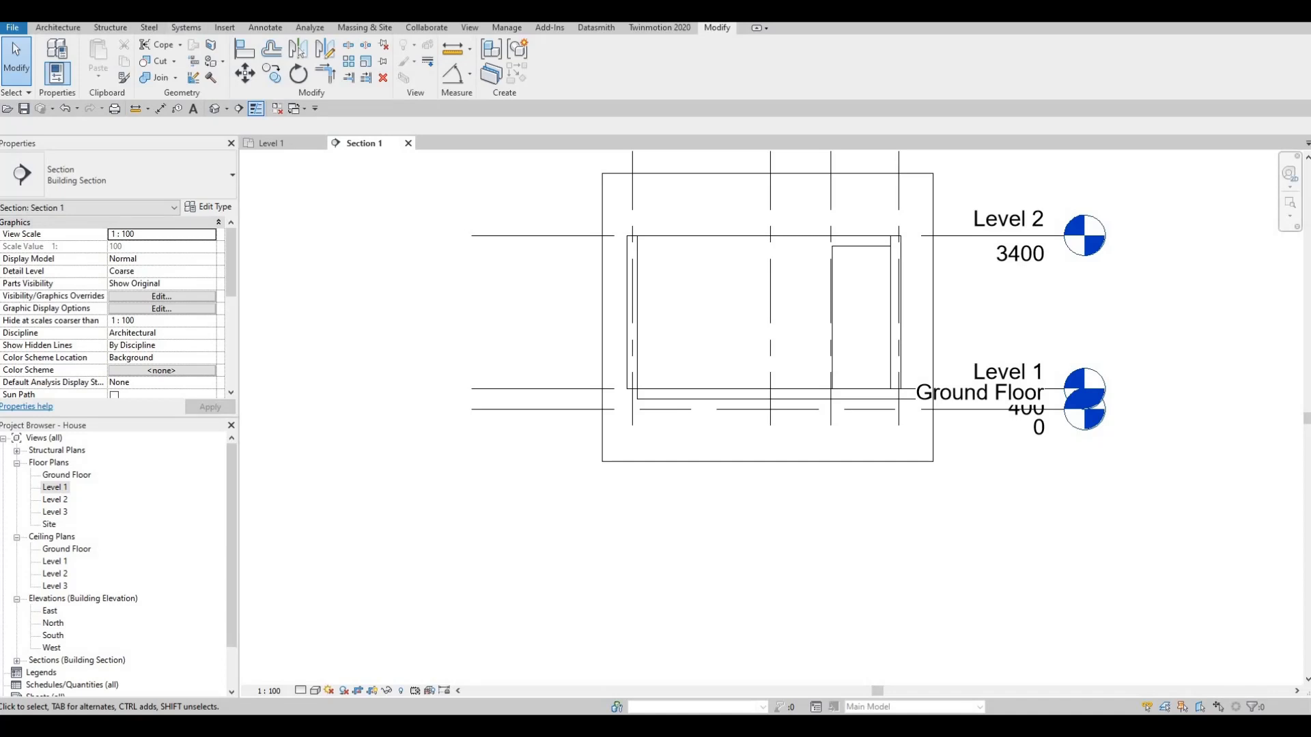
- Start an in-place component in the Generic Models category with the name Generic Models 1
click(58, 28)
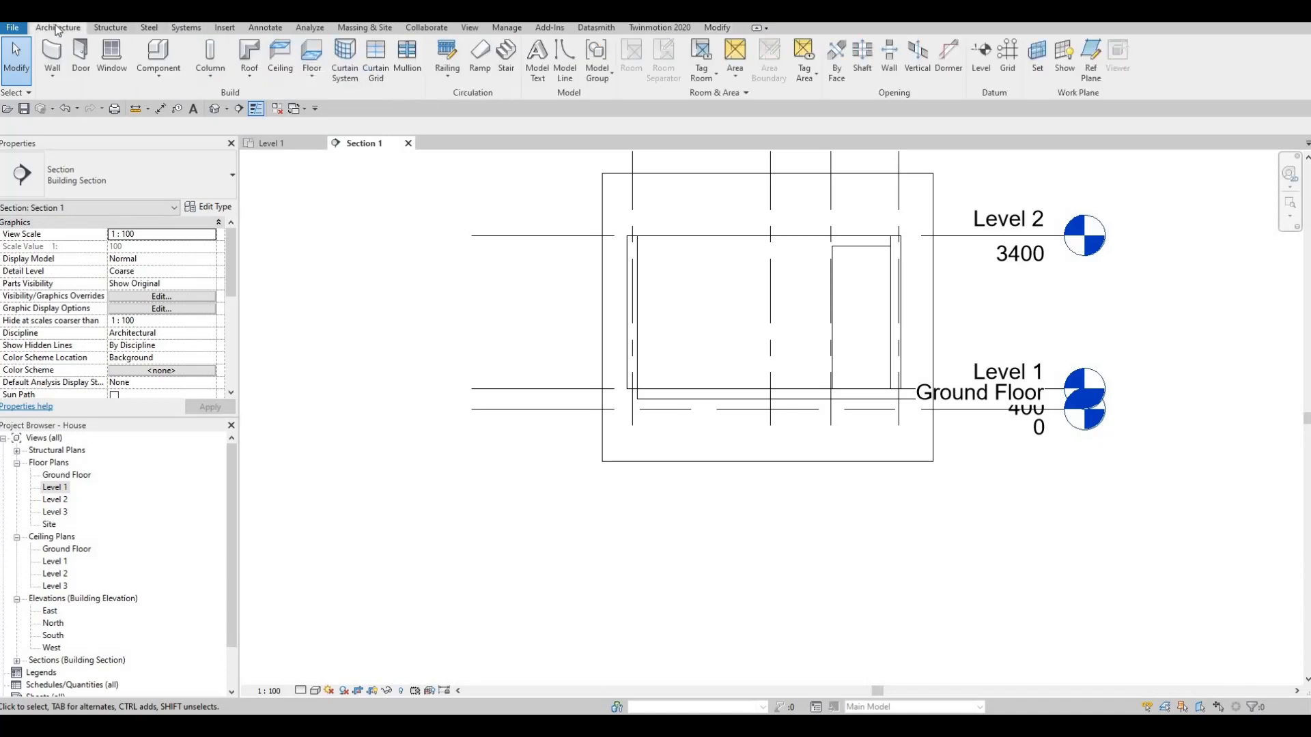
click(162, 77)
click(178, 132)
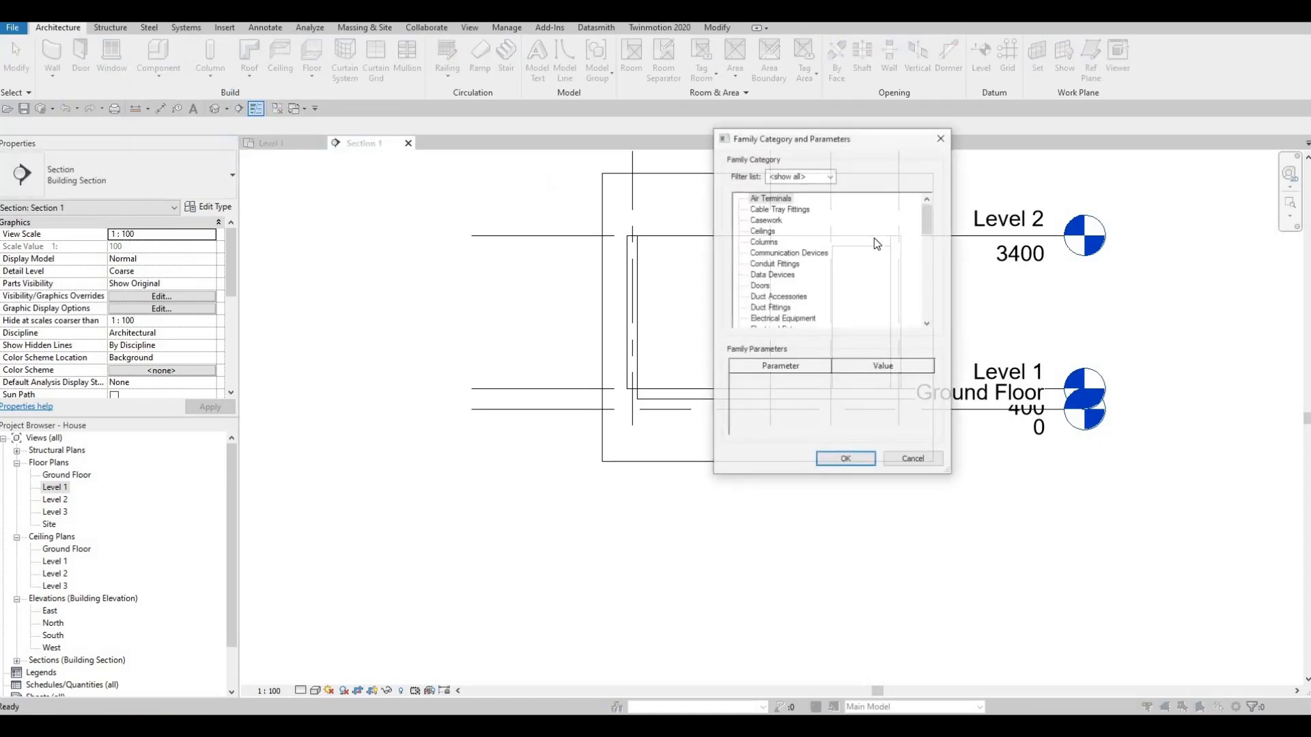
scroll(809, 255, down, 3)
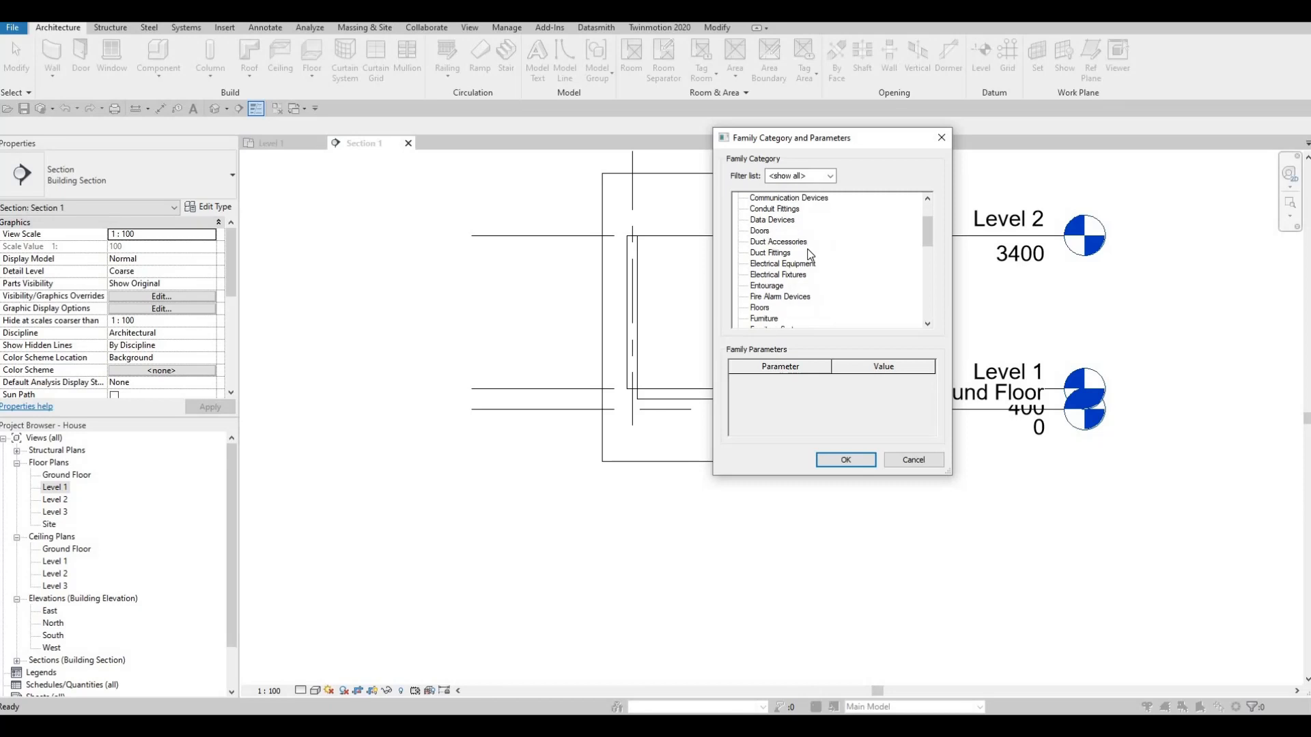
scroll(799, 297, down, 1)
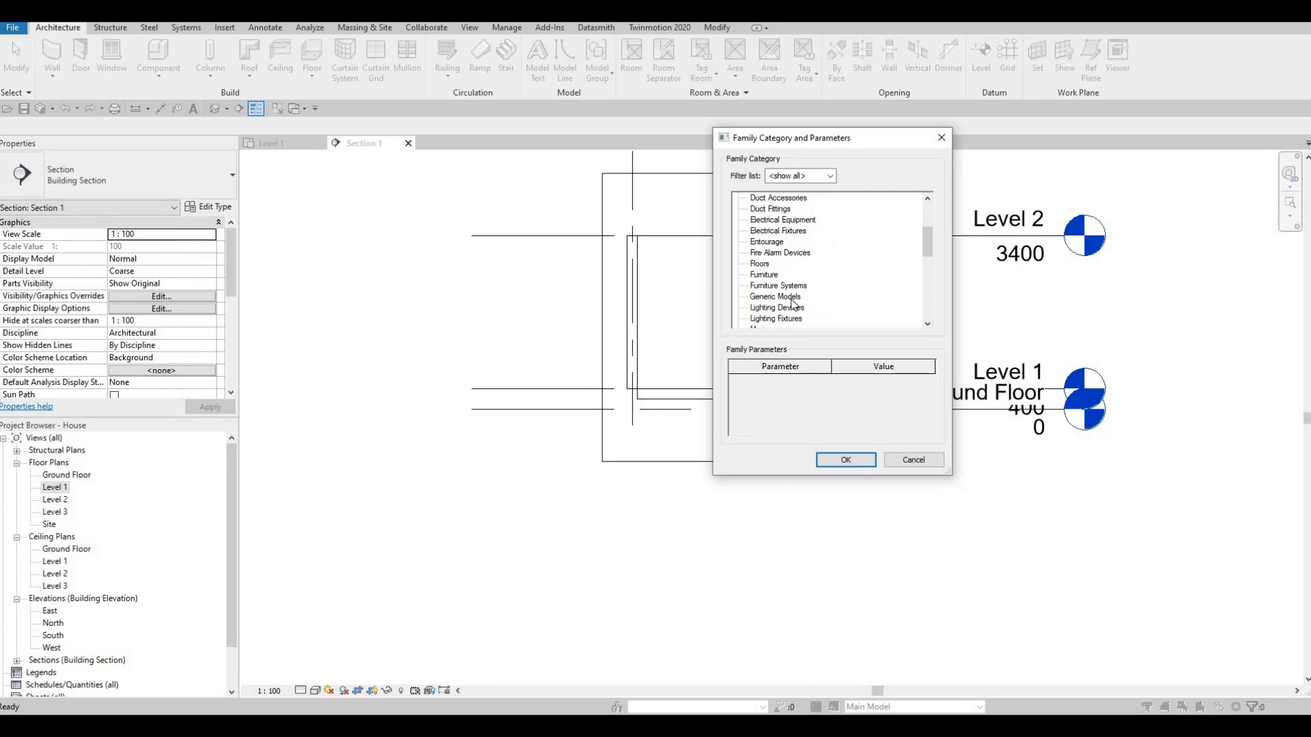
click(779, 296)
click(820, 459)
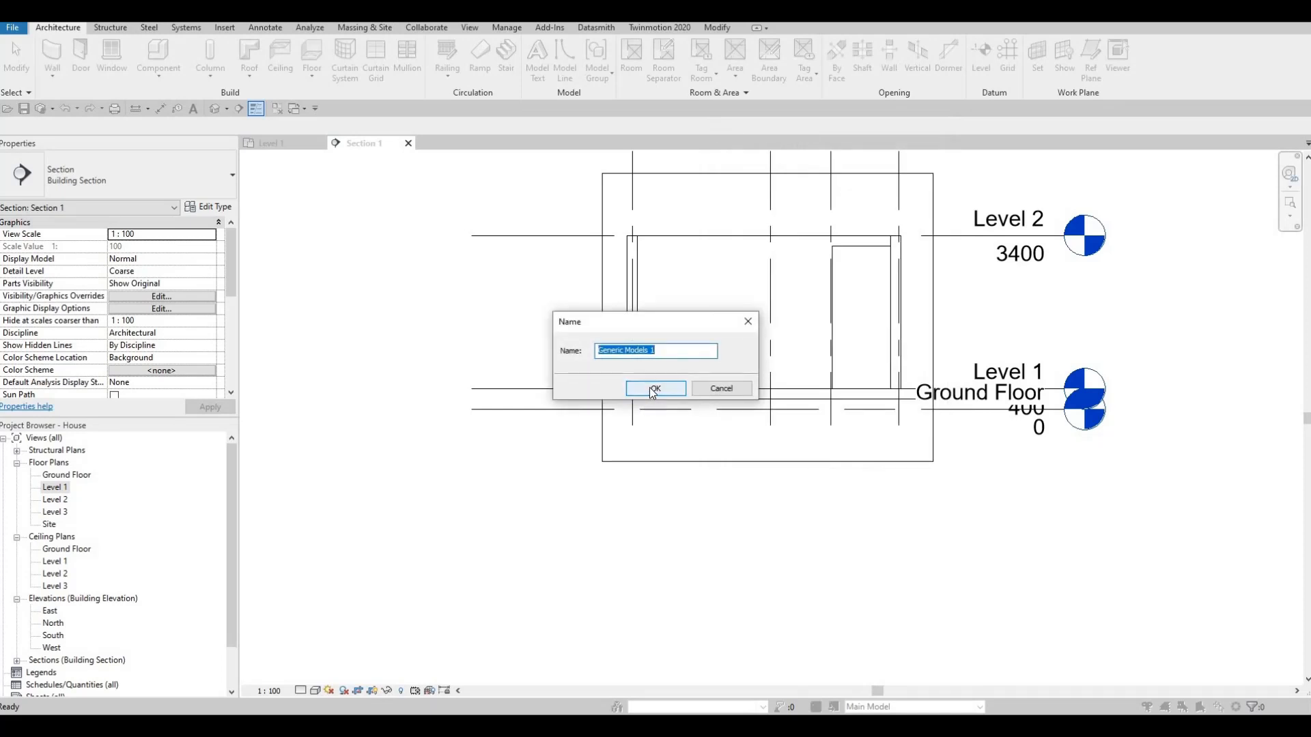
click(654, 389)
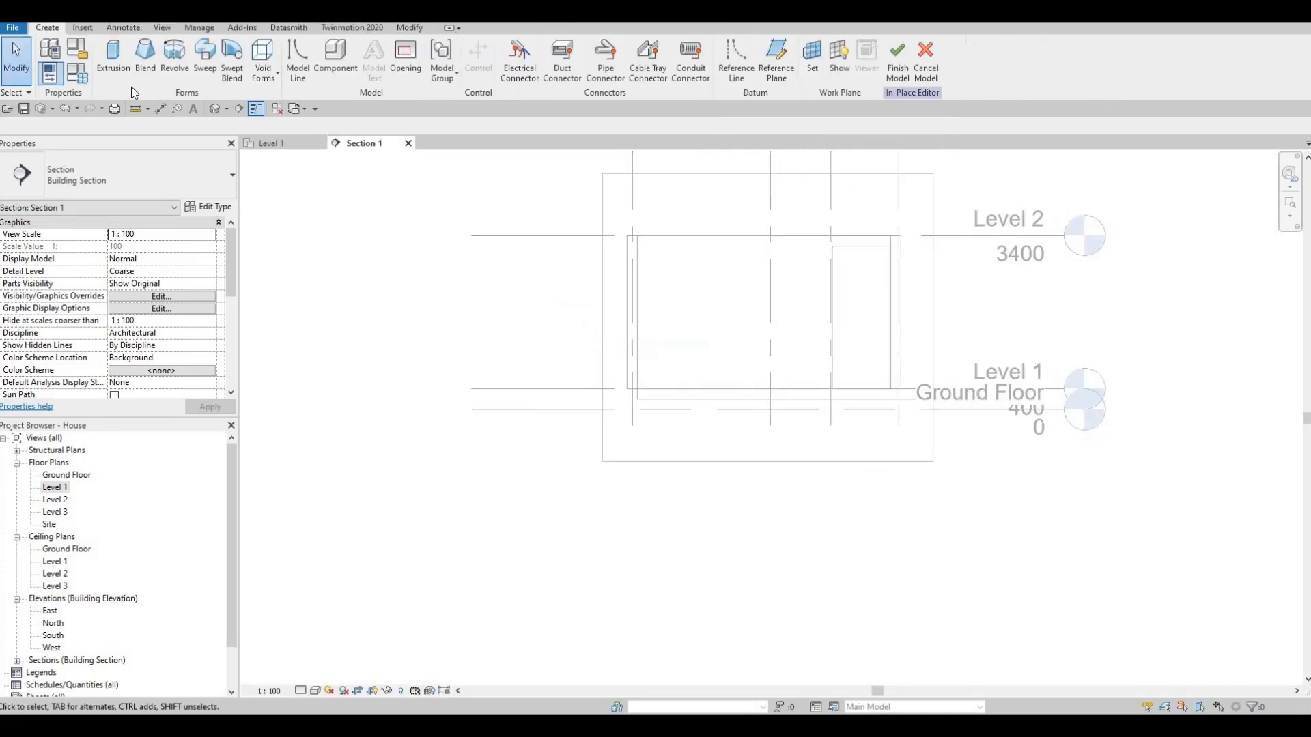
- Start a solid extrusion with the face of INTERIOR WALL 1 as its work plane
click(101, 60)
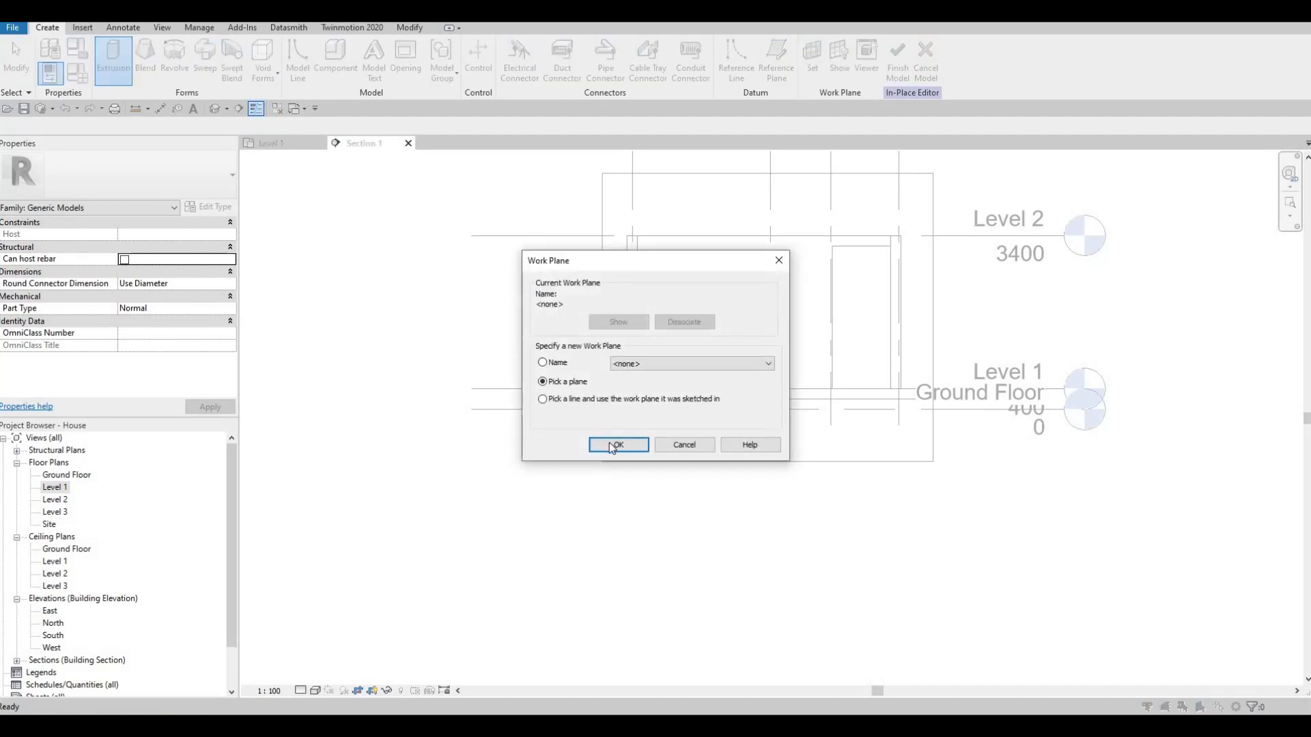
key(Return)
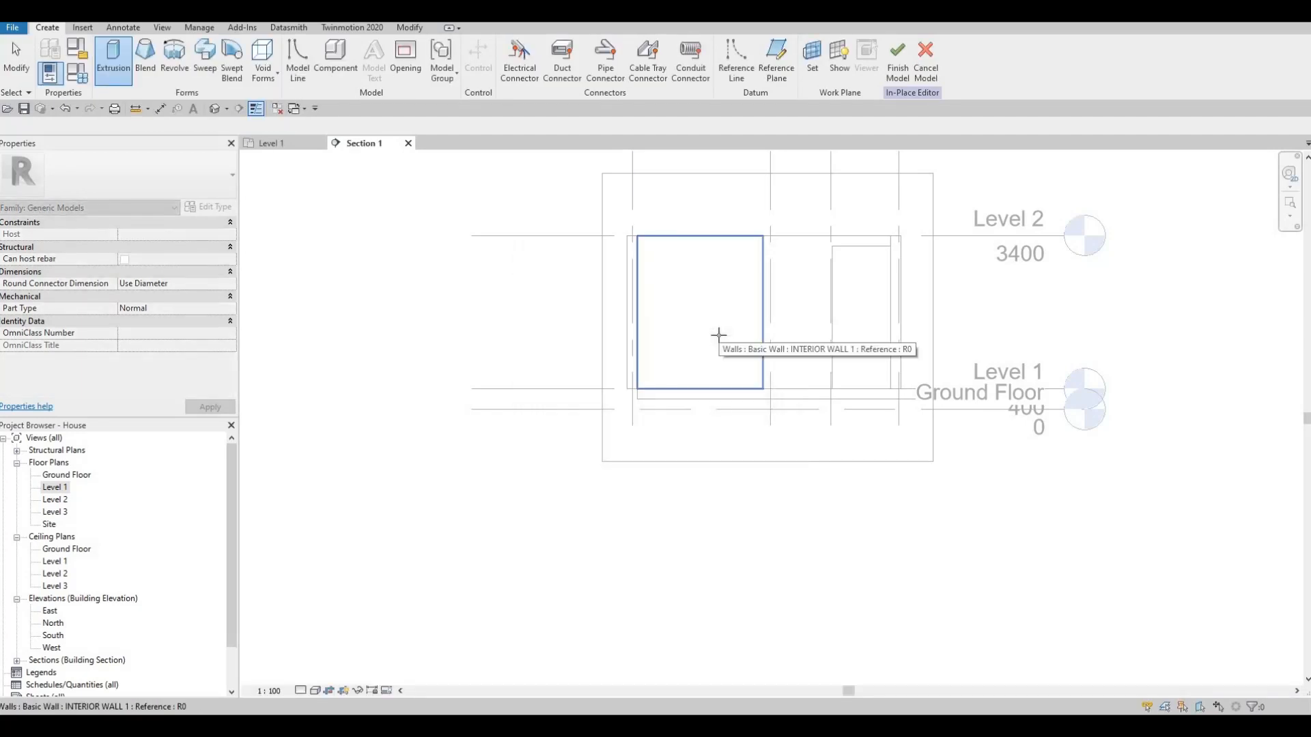
click(703, 331)
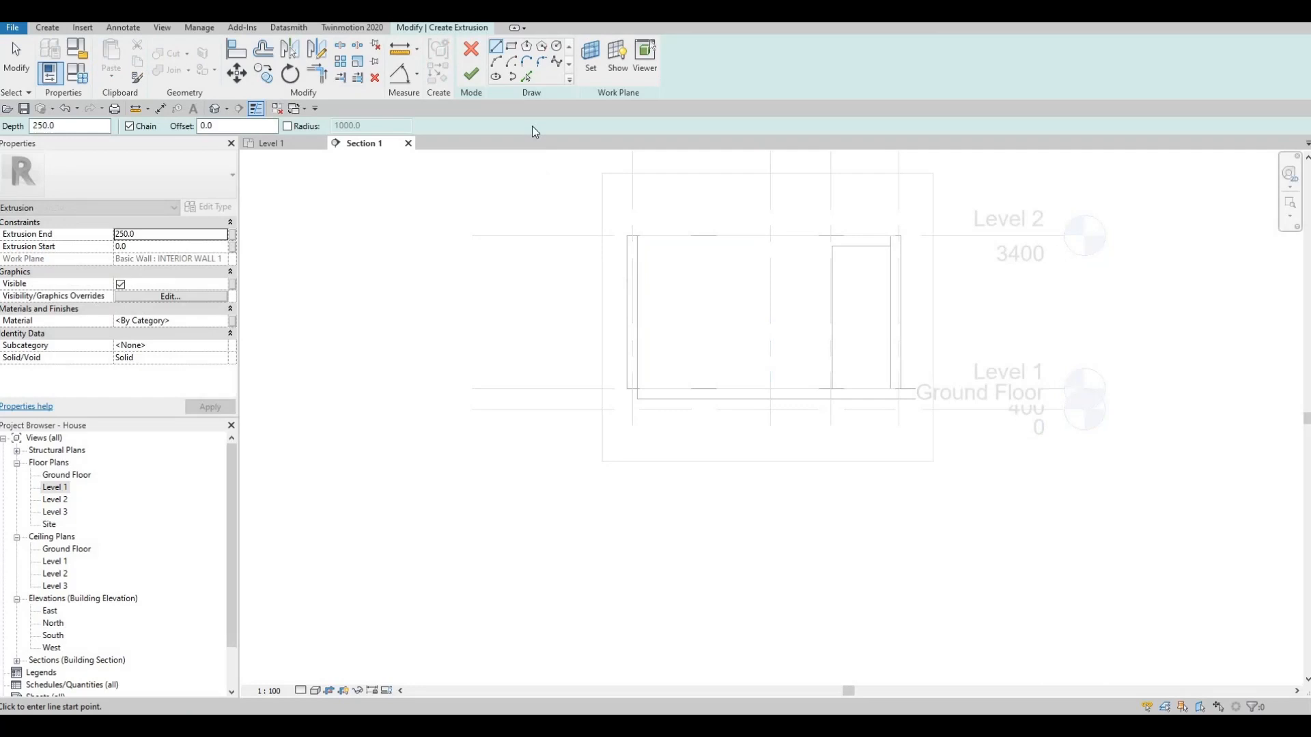
- Sketch a rectangle about 2775 mm high from the exterior wall near grid H almost to the curtain wall, level with the curtain wall's top
click(514, 49)
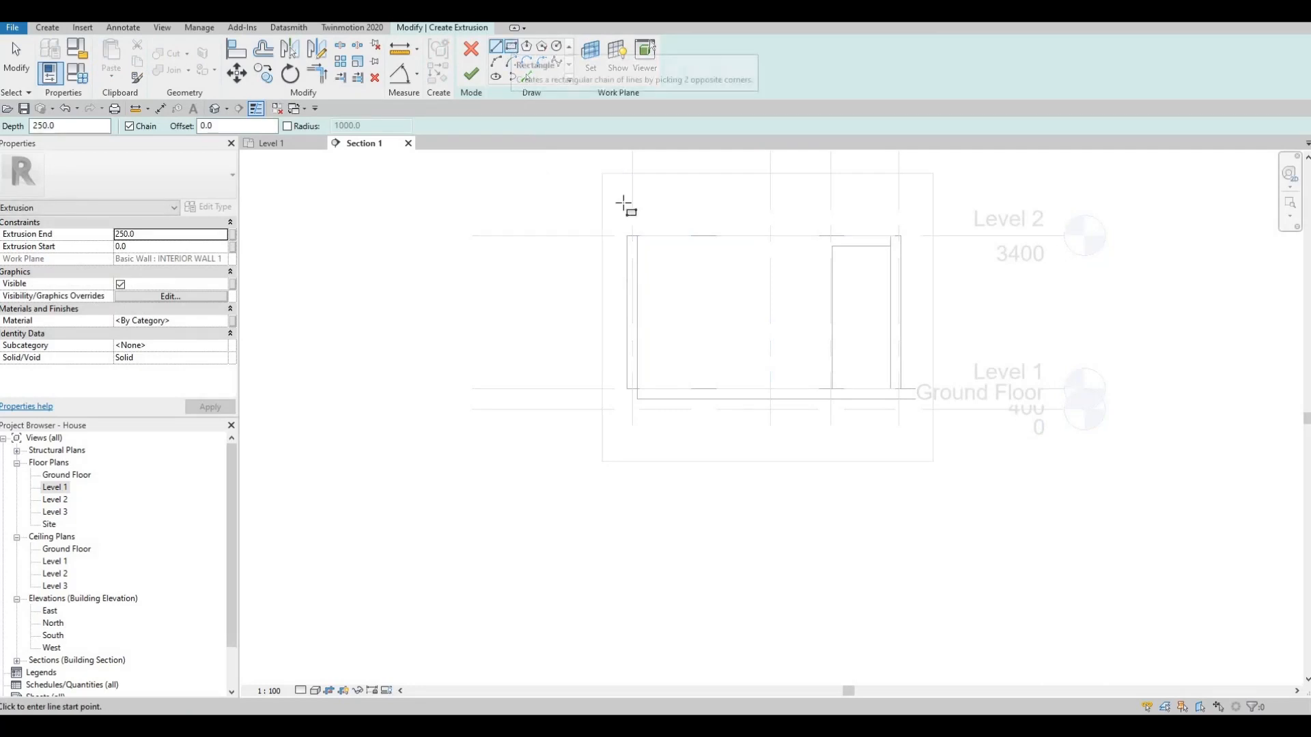
click(653, 388)
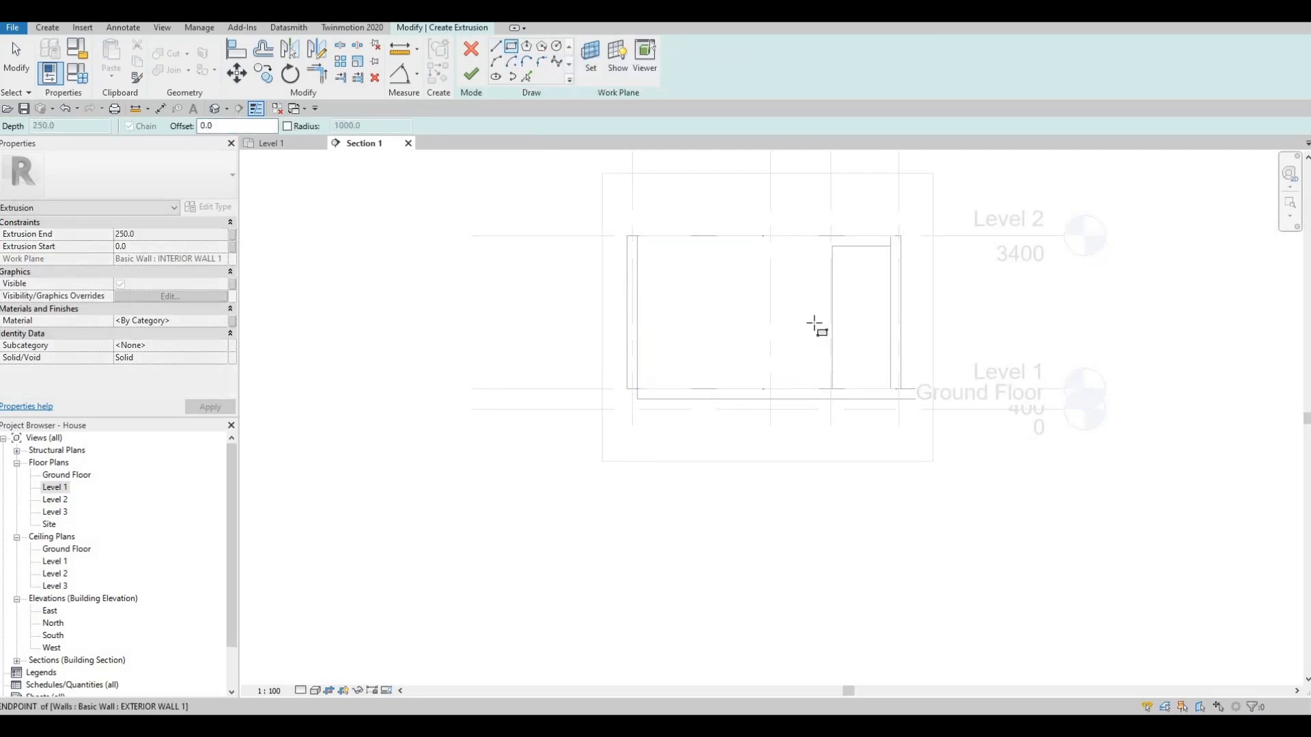
scroll(841, 270, up, 4)
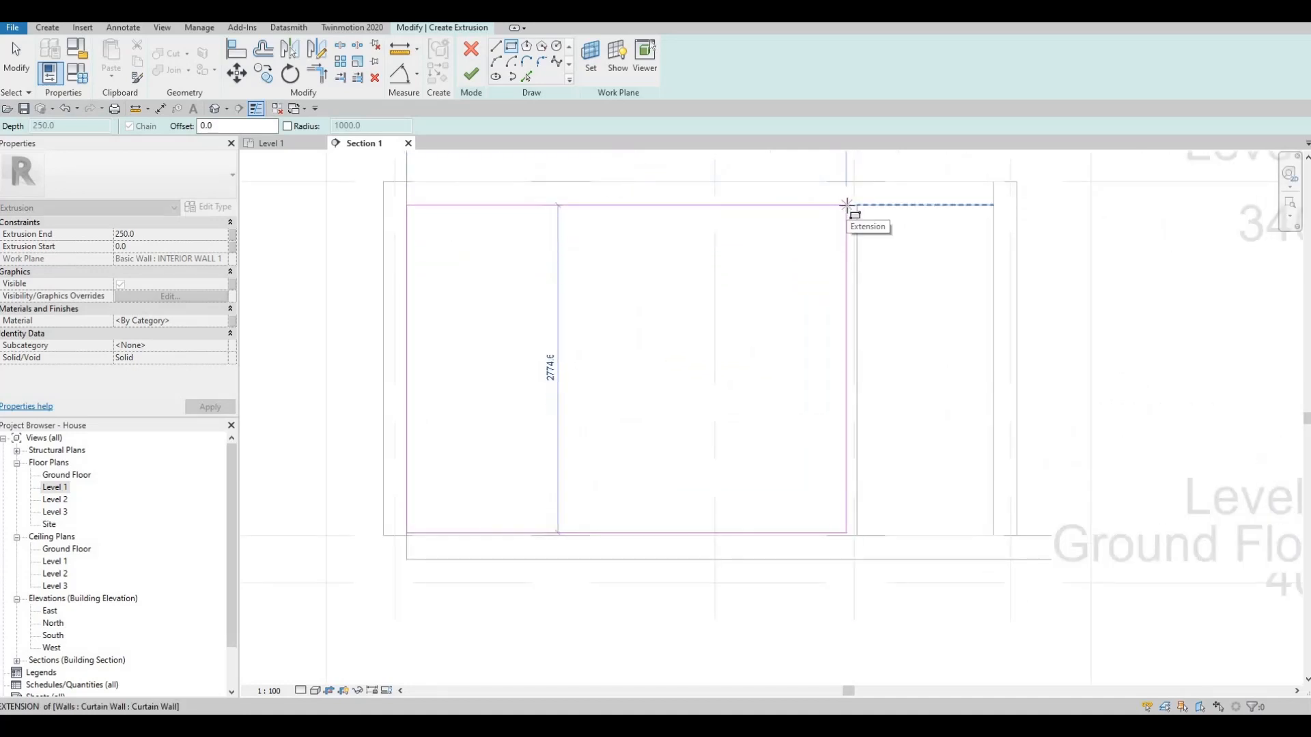
click(847, 205)
key(Escape)
key(Escape)
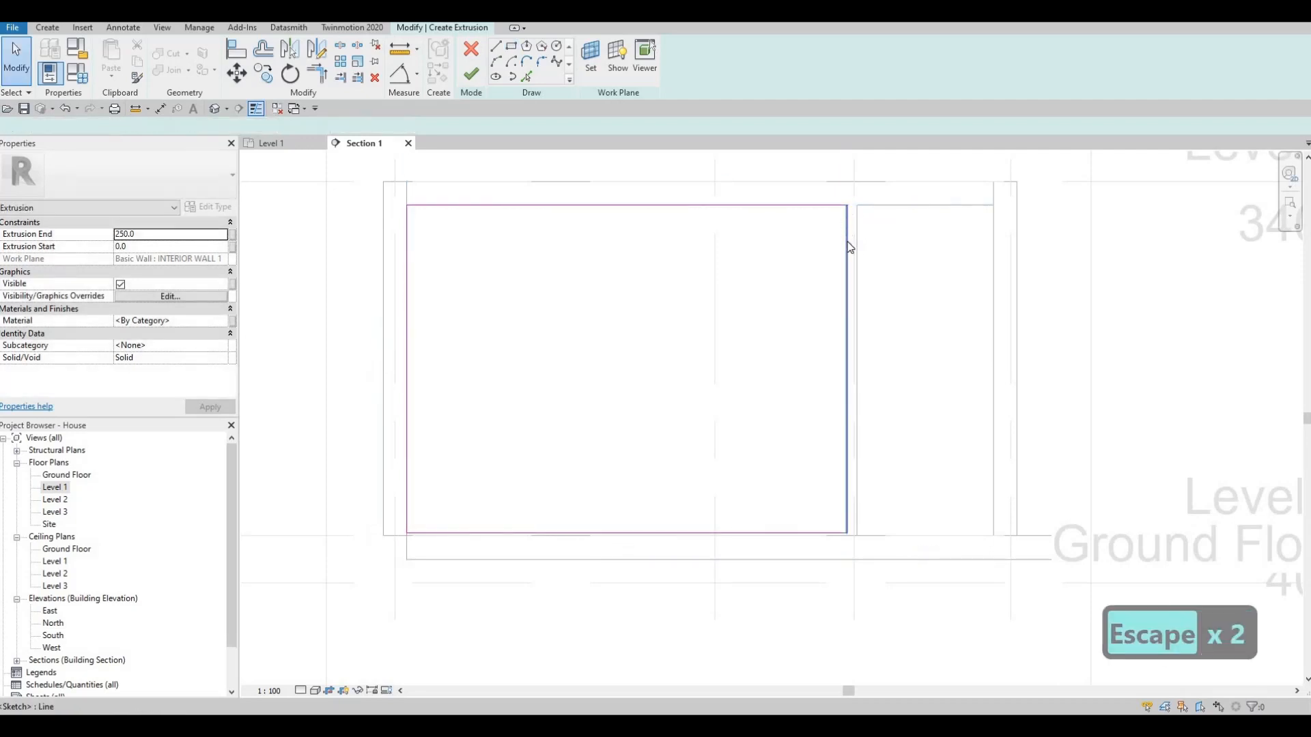
- Nudge the rectangle's vertical edge twice towards the curtain wall, making the sketch about 3764 mm wide
click(847, 241)
key(Right)
key(Right)
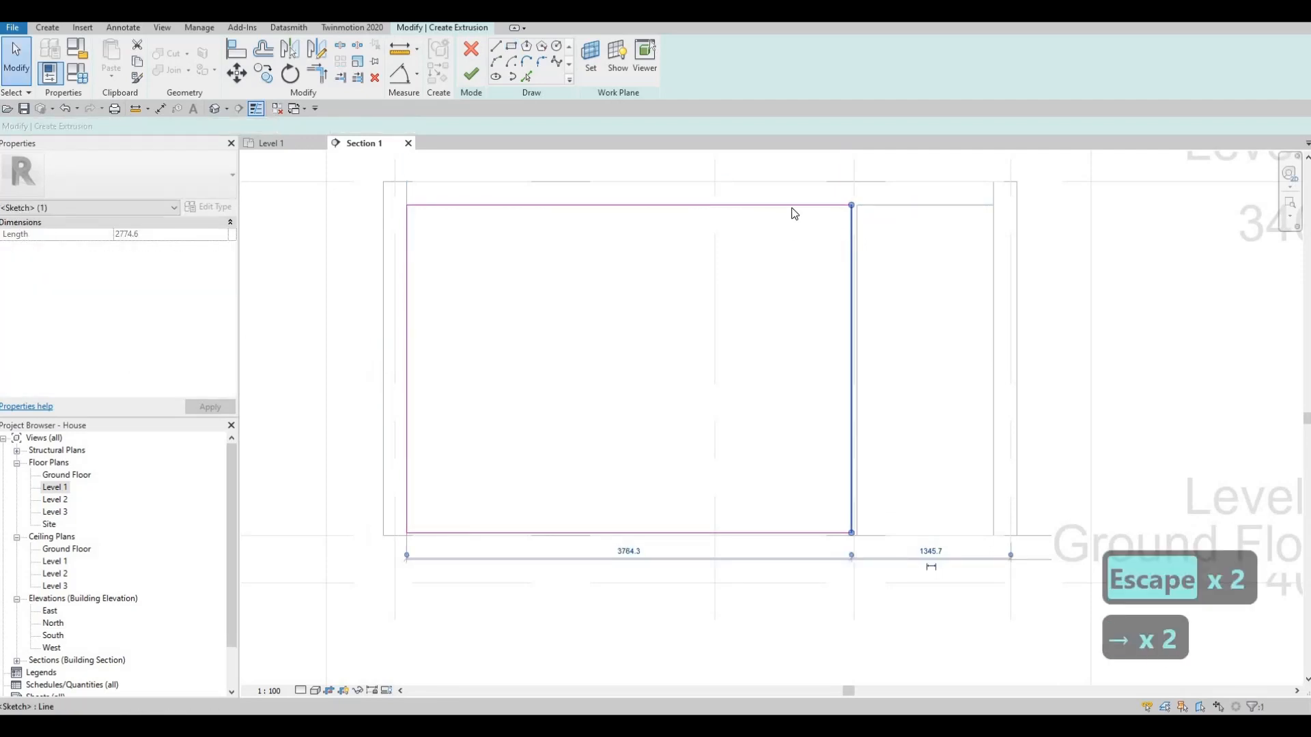
key(Escape)
- Align the rectangle's bottom edge to the Level 1 line and check the sketch's height
click(790, 205)
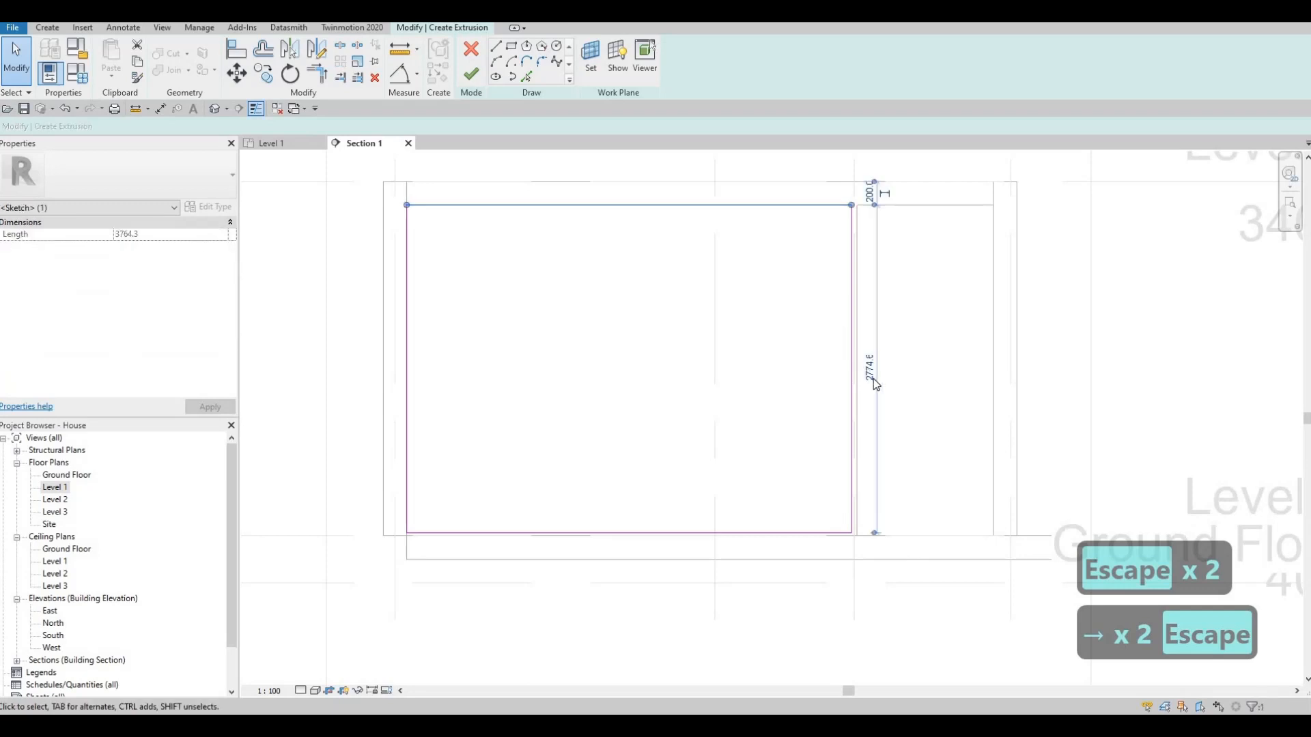
click(875, 378)
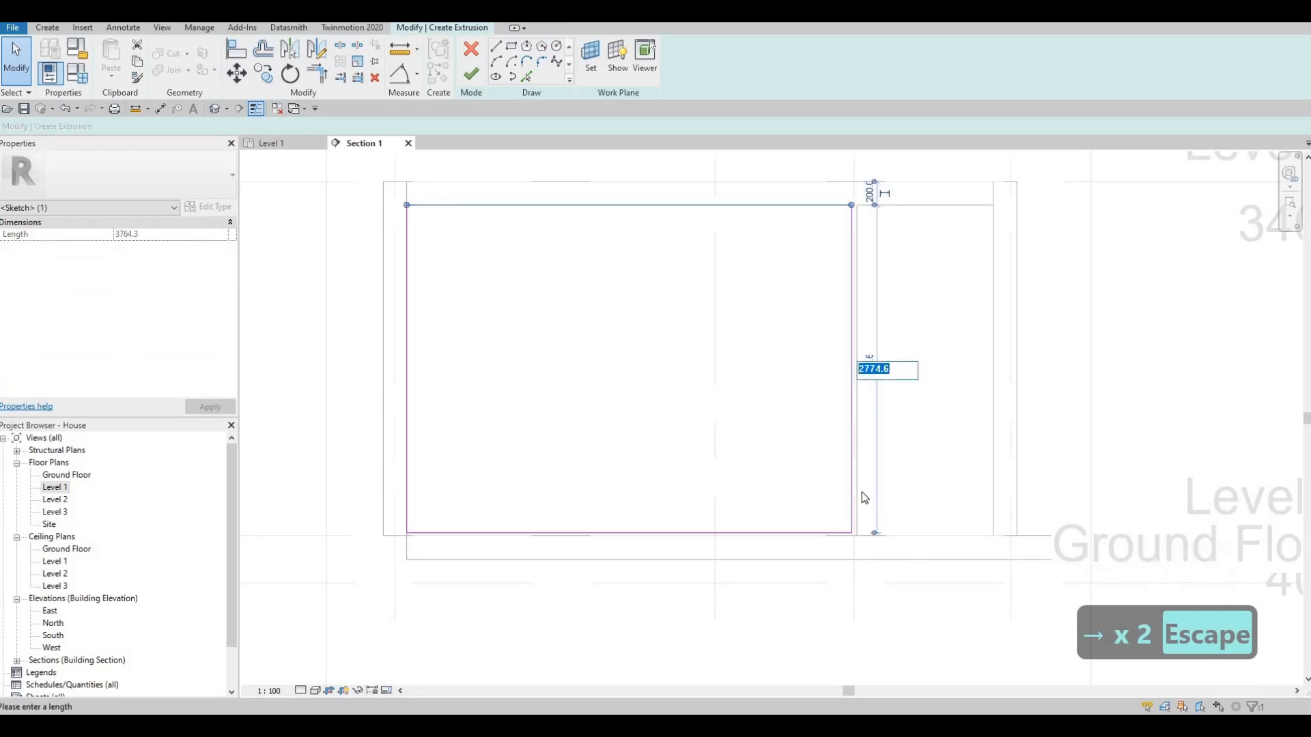
key(Escape)
key(a)
key(l)
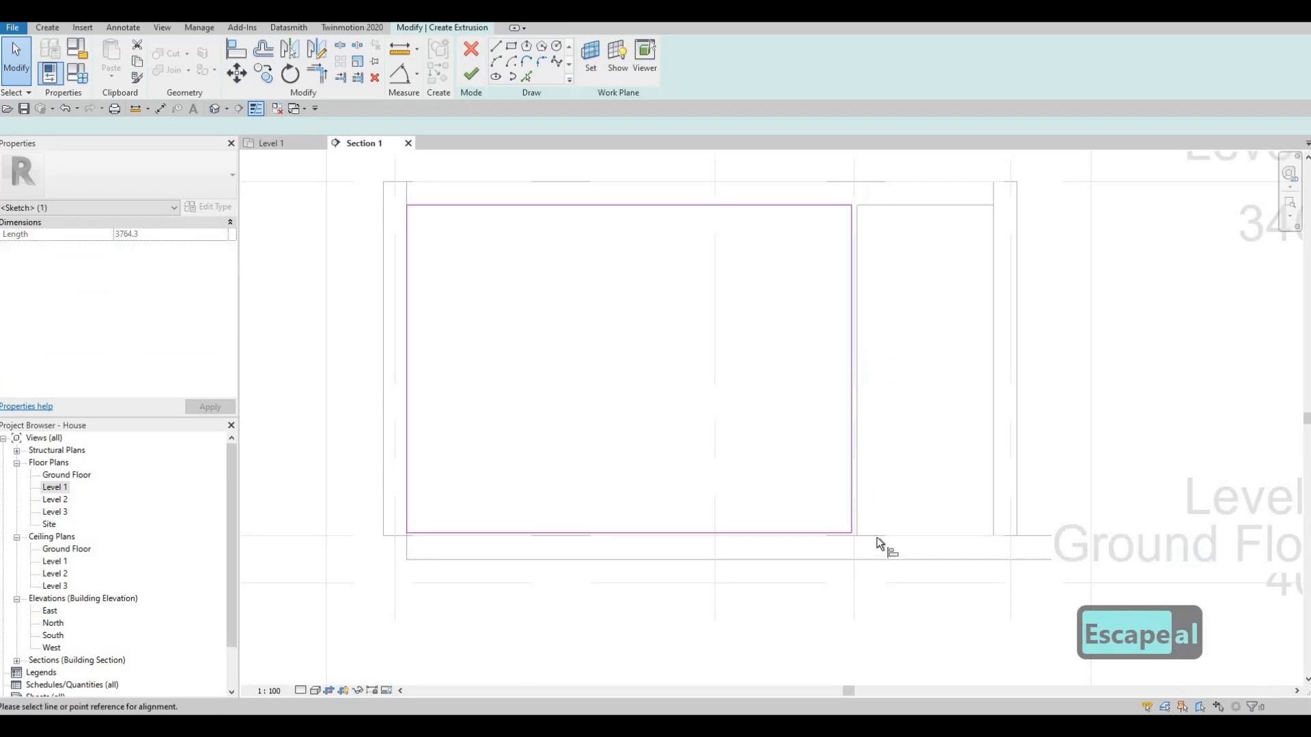
click(847, 536)
click(846, 533)
key(Escape)
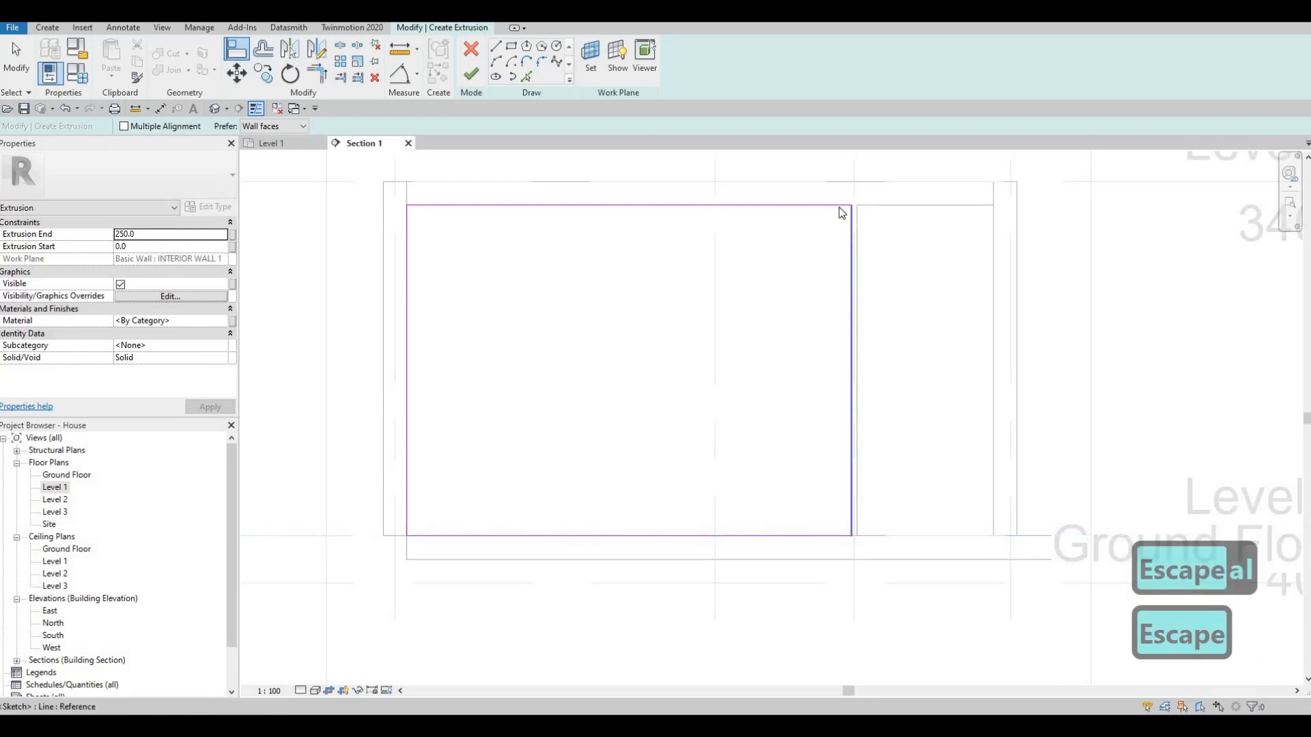
key(Escape)
click(826, 205)
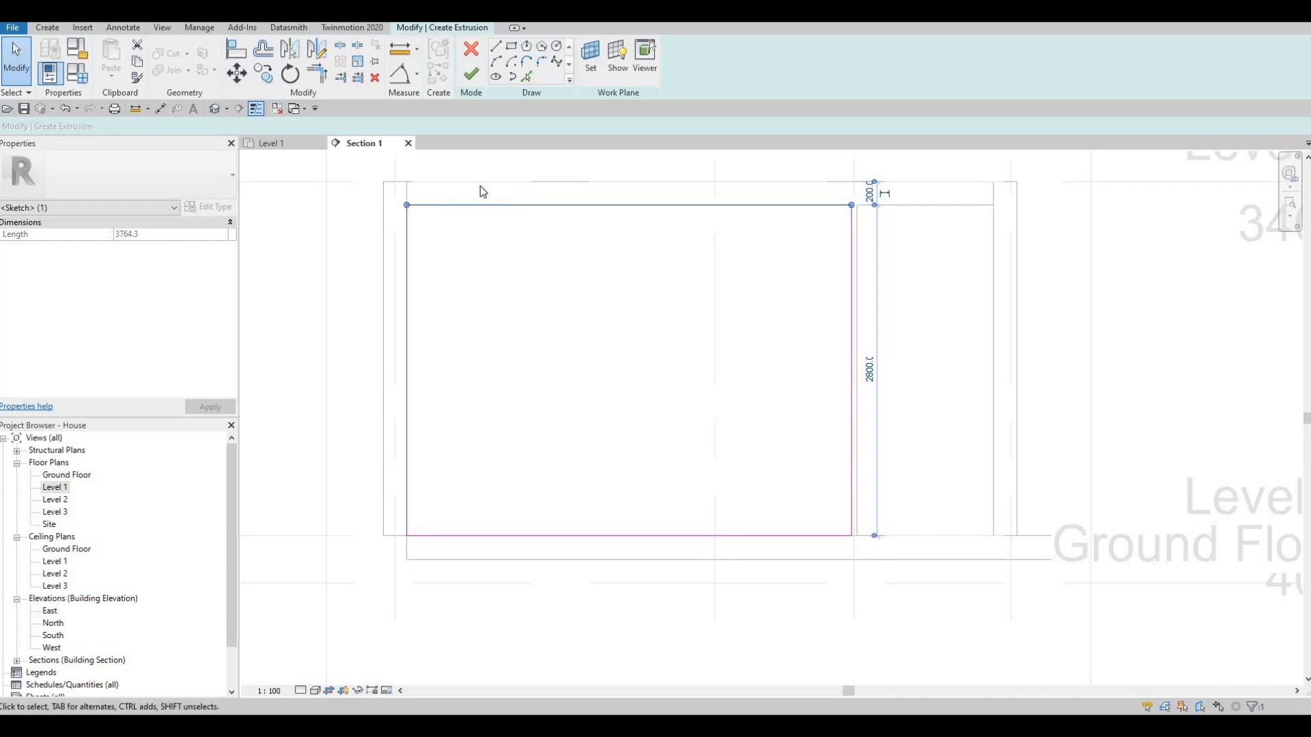
key(Escape)
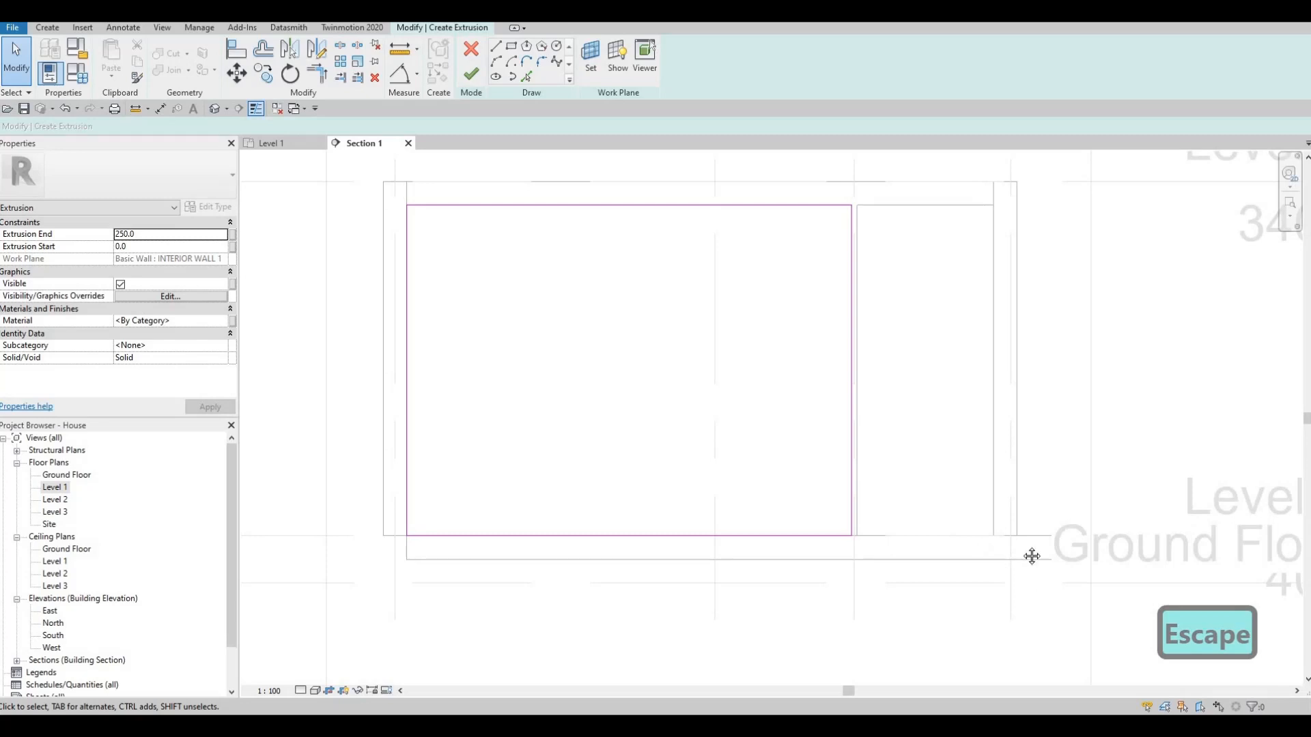
middle_drag(421, 522, 386, 510)
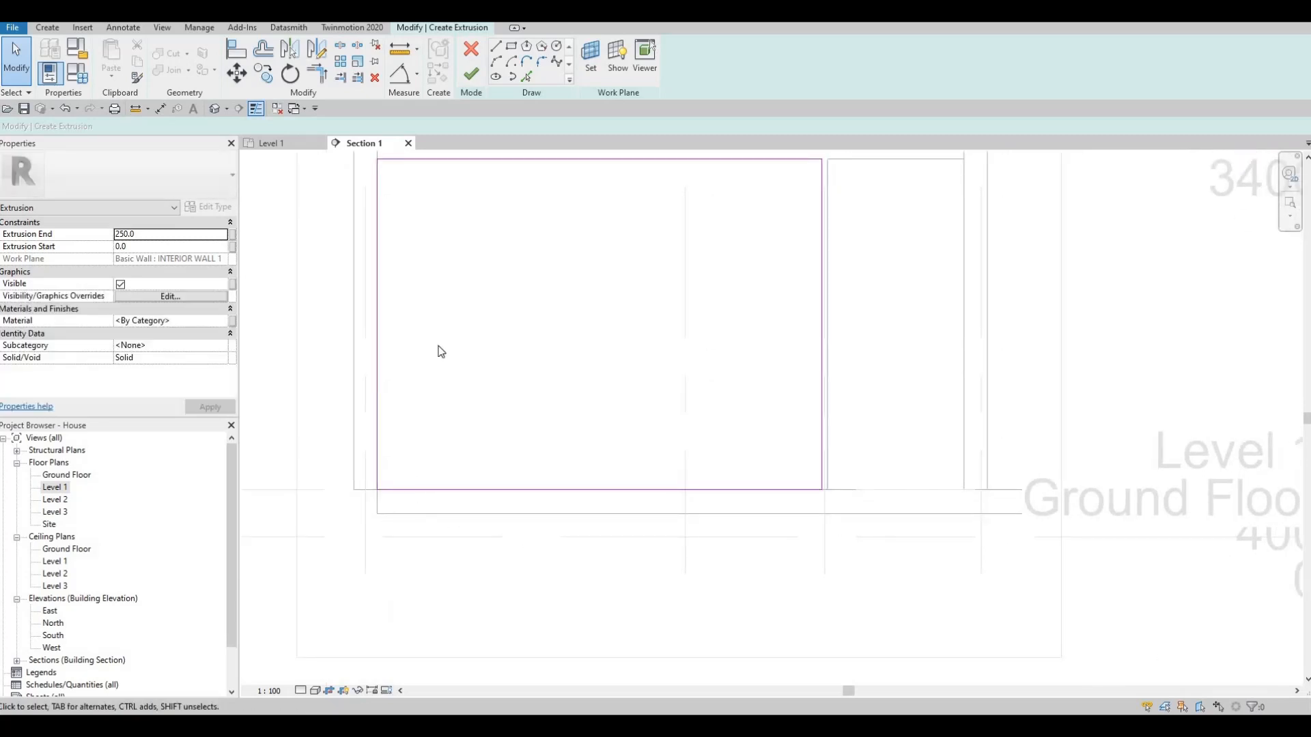
middle_drag(400, 159, 411, 254)
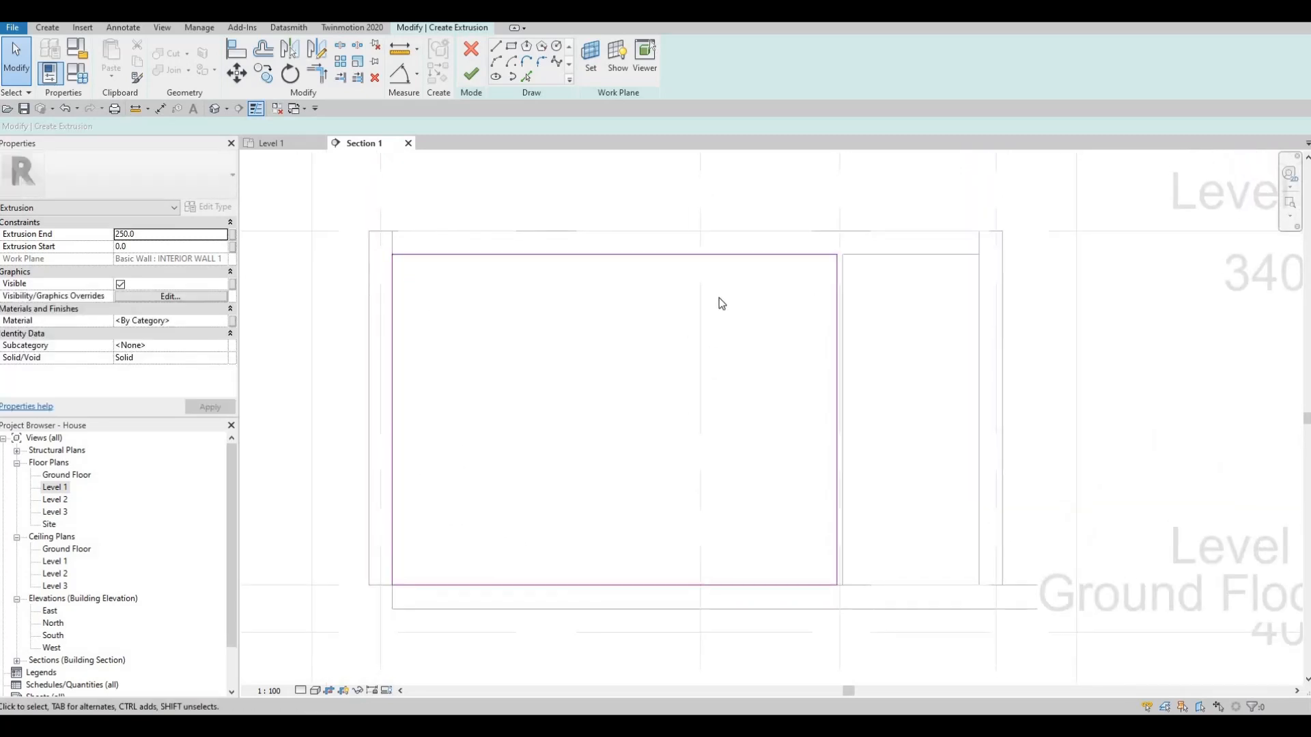
- Set the extrusion's end to 10 mm
middle_drag(755, 258, 755, 307)
middle_drag(633, 330, 668, 305)
scroll(714, 304, down, 2)
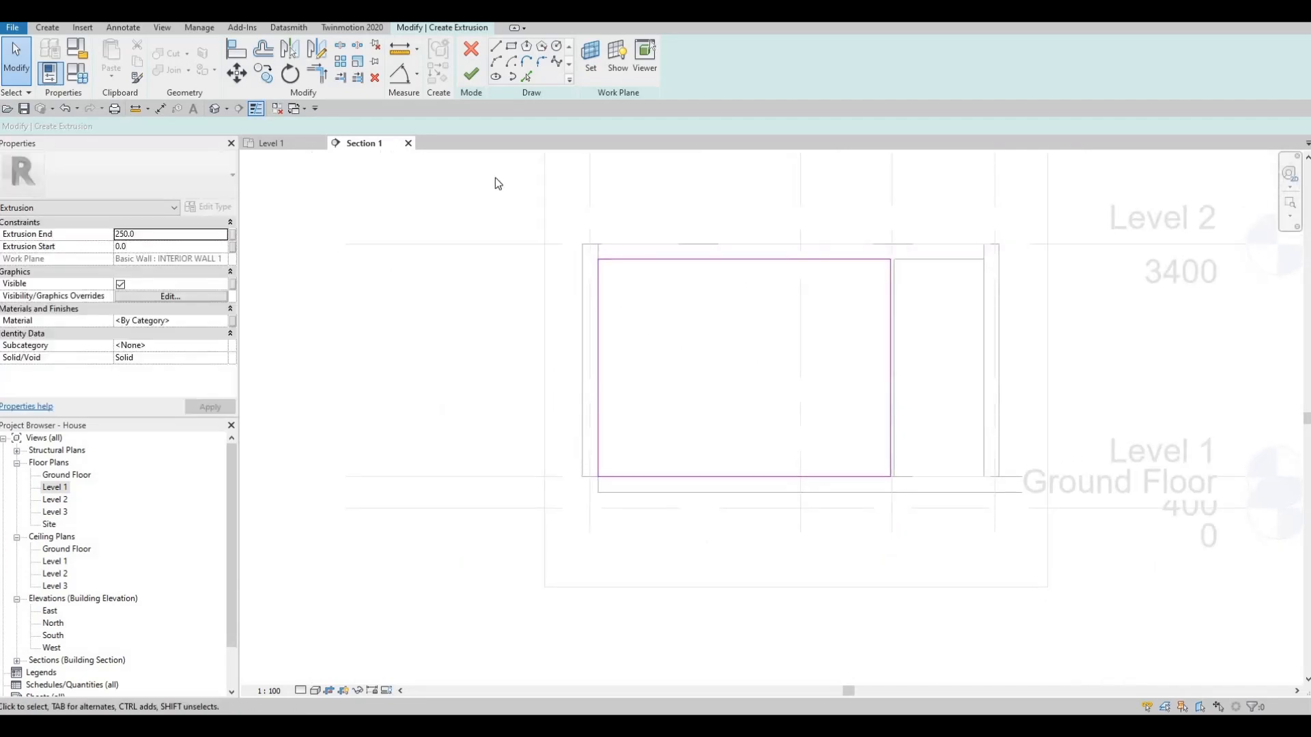
click(150, 238)
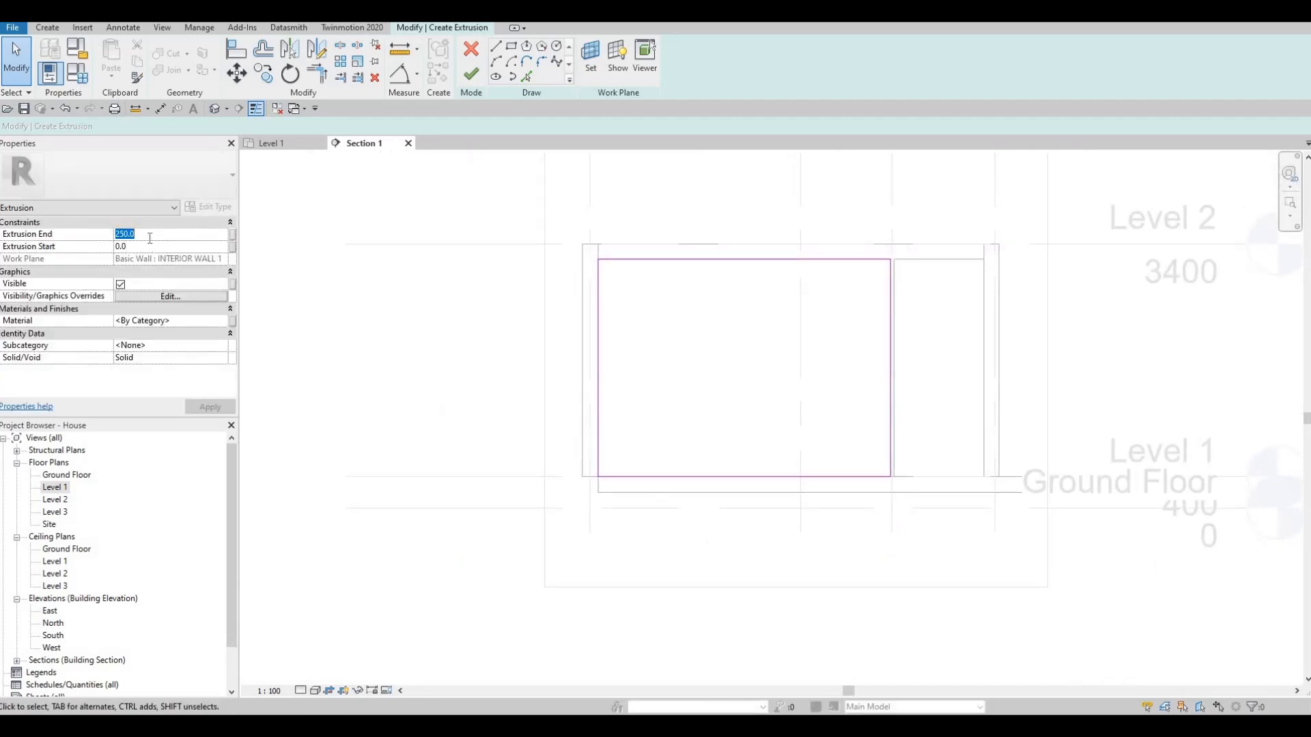
text(10)
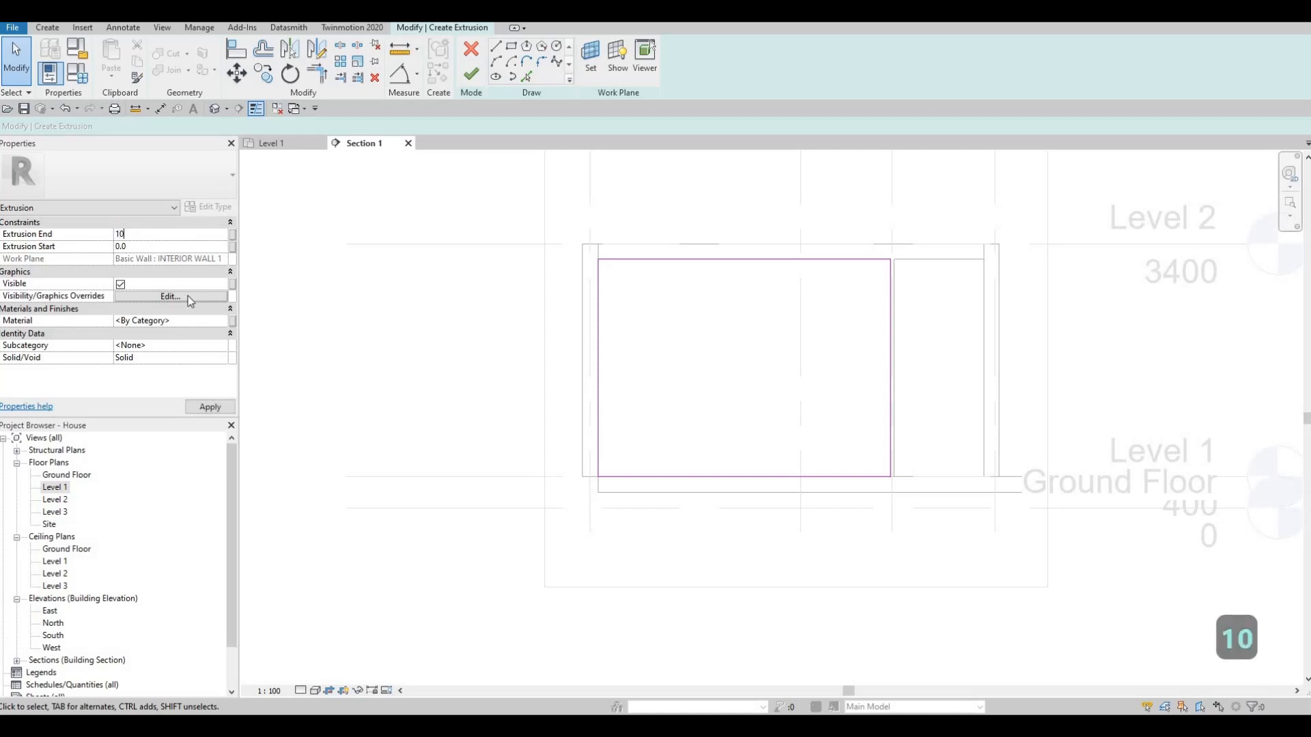
- Assign the Laminate, Ivory, Matte material to the extrusion and finish its sketch
click(215, 321)
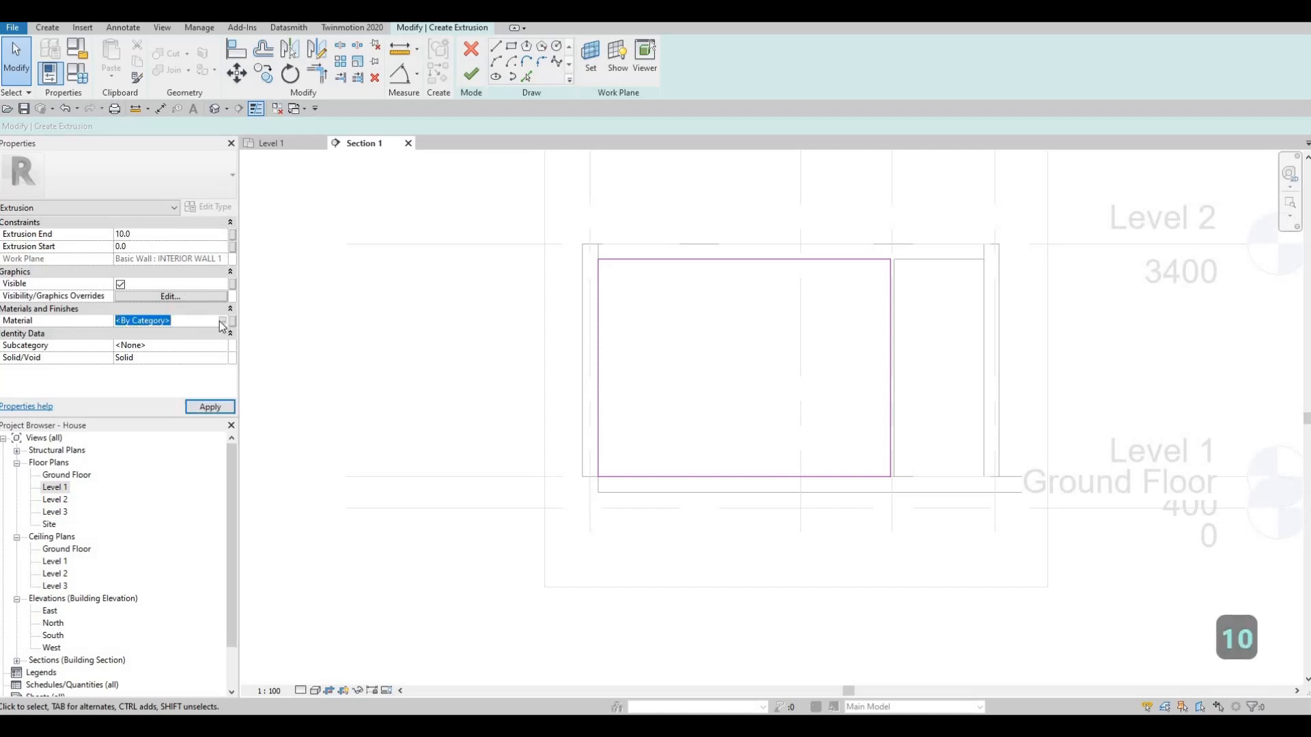
click(219, 321)
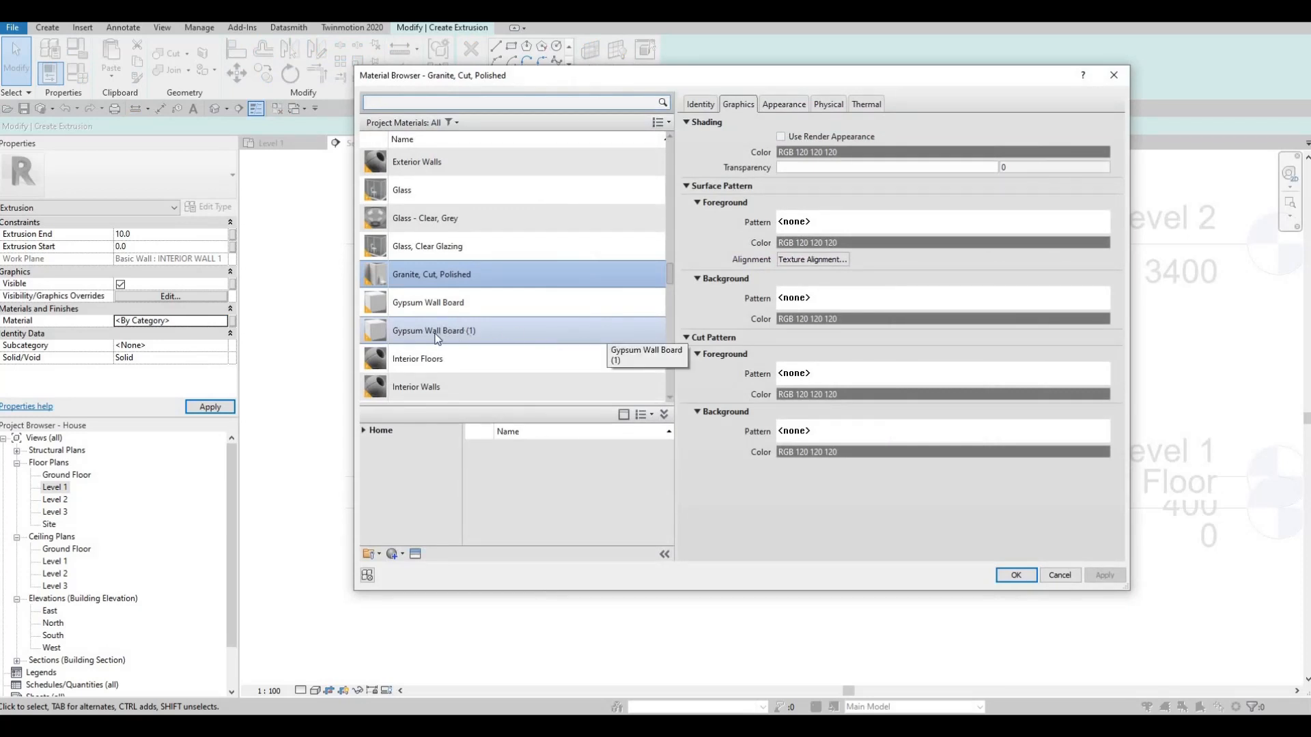
scroll(430, 355, down, 2)
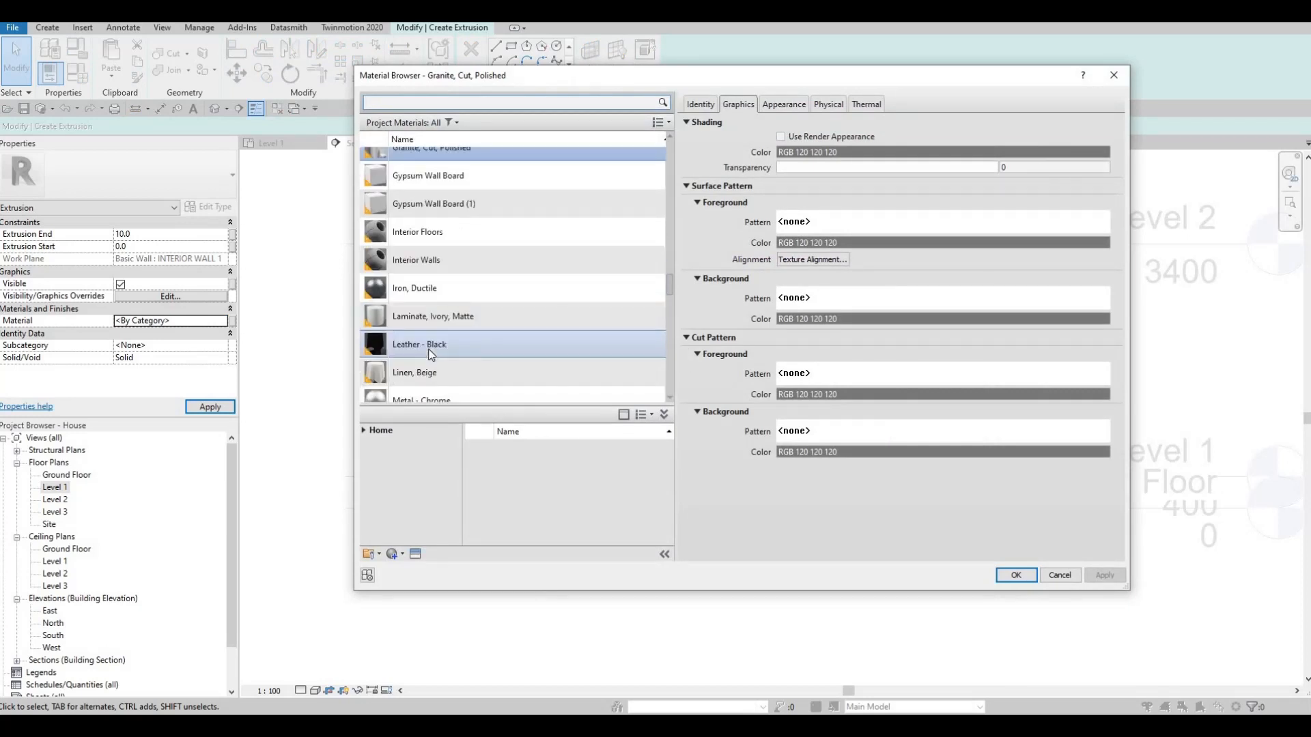
click(487, 317)
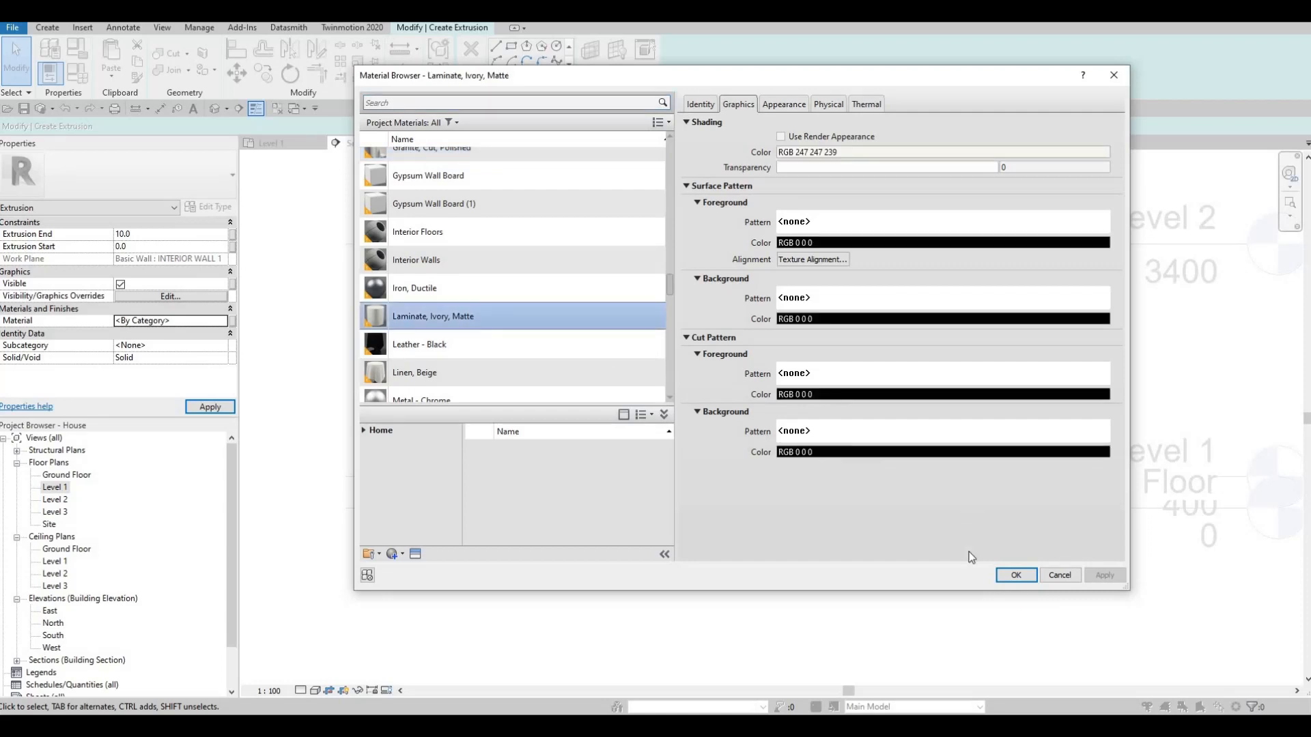
click(1017, 576)
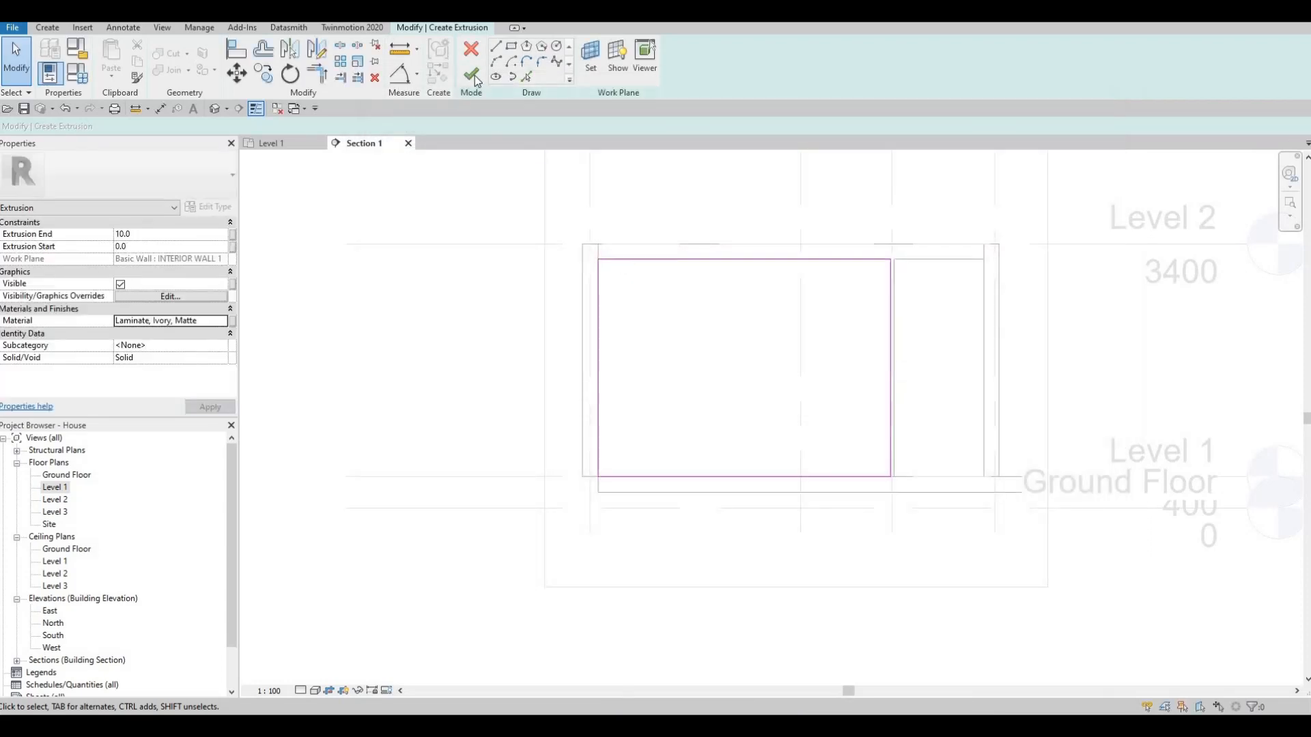
click(471, 73)
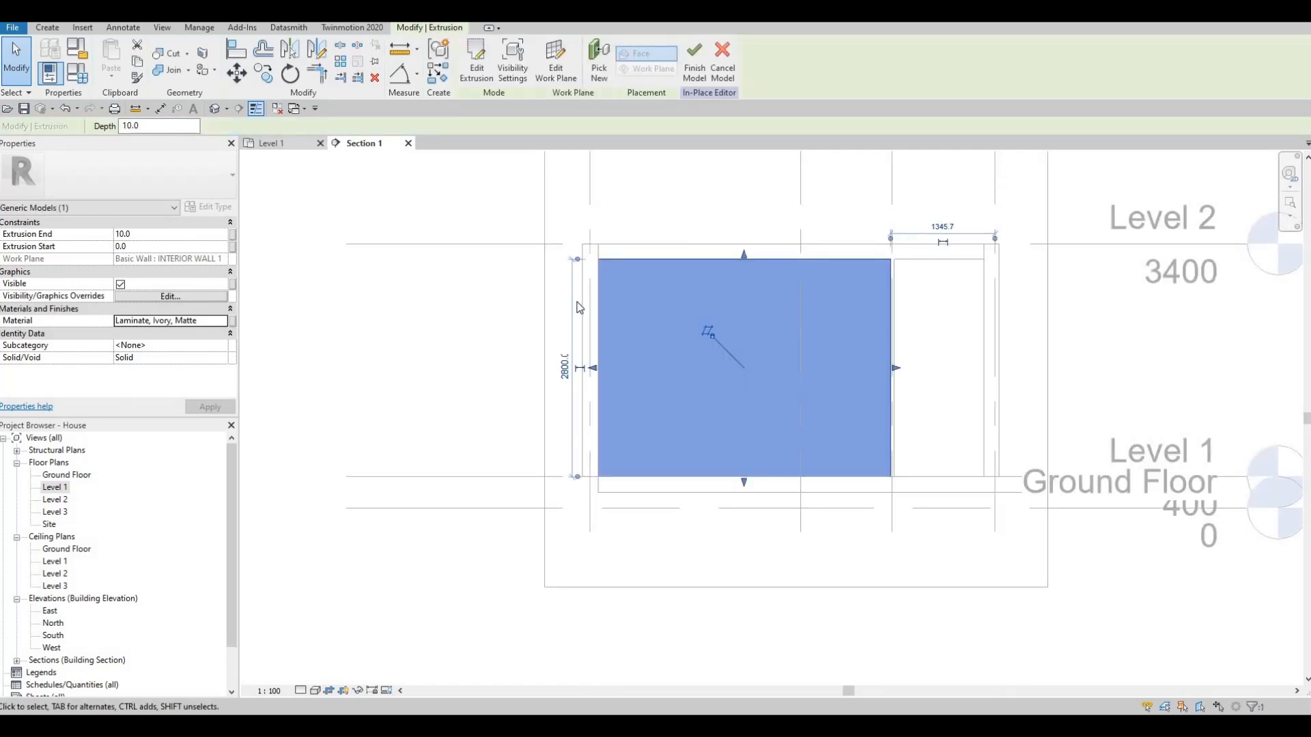
- Examine the thin extrusion against the interior wall in the Level 1 plan, return to Section 1 and deselect it
click(276, 143)
scroll(740, 264, up, 6)
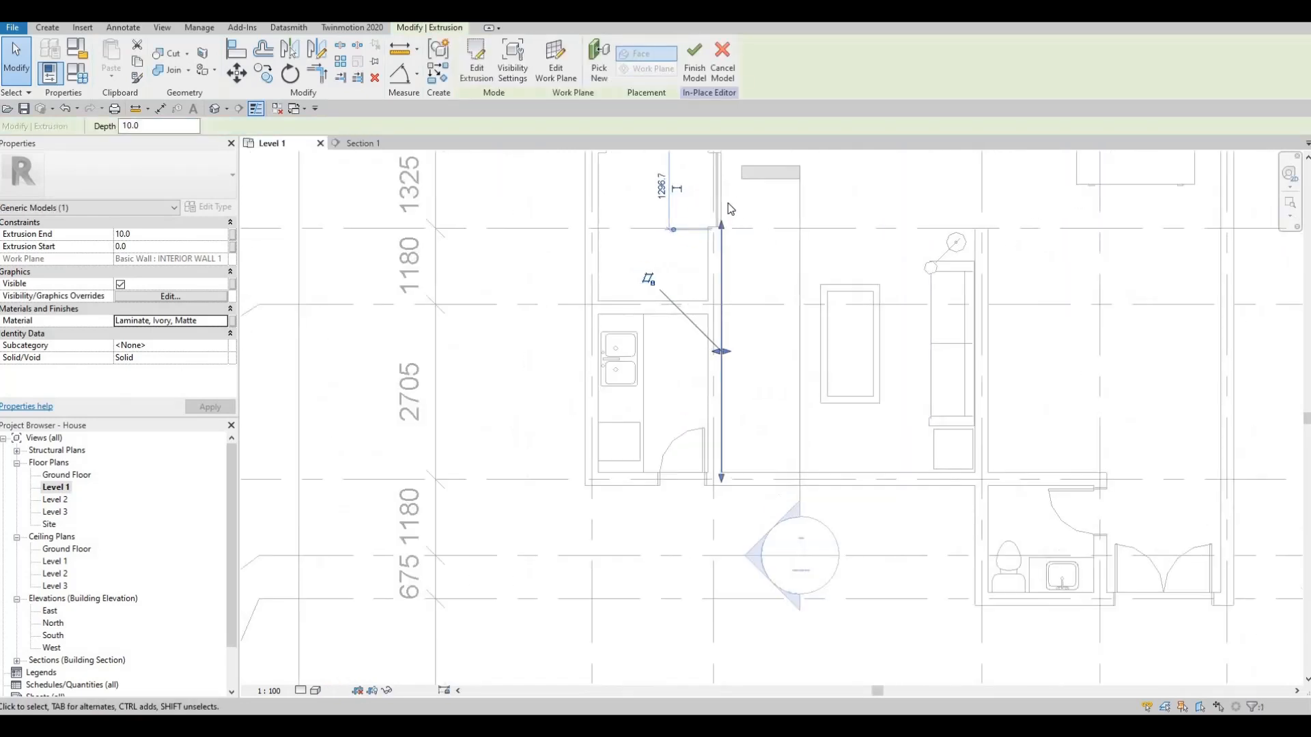
scroll(739, 203, up, 5)
scroll(755, 219, down, 7)
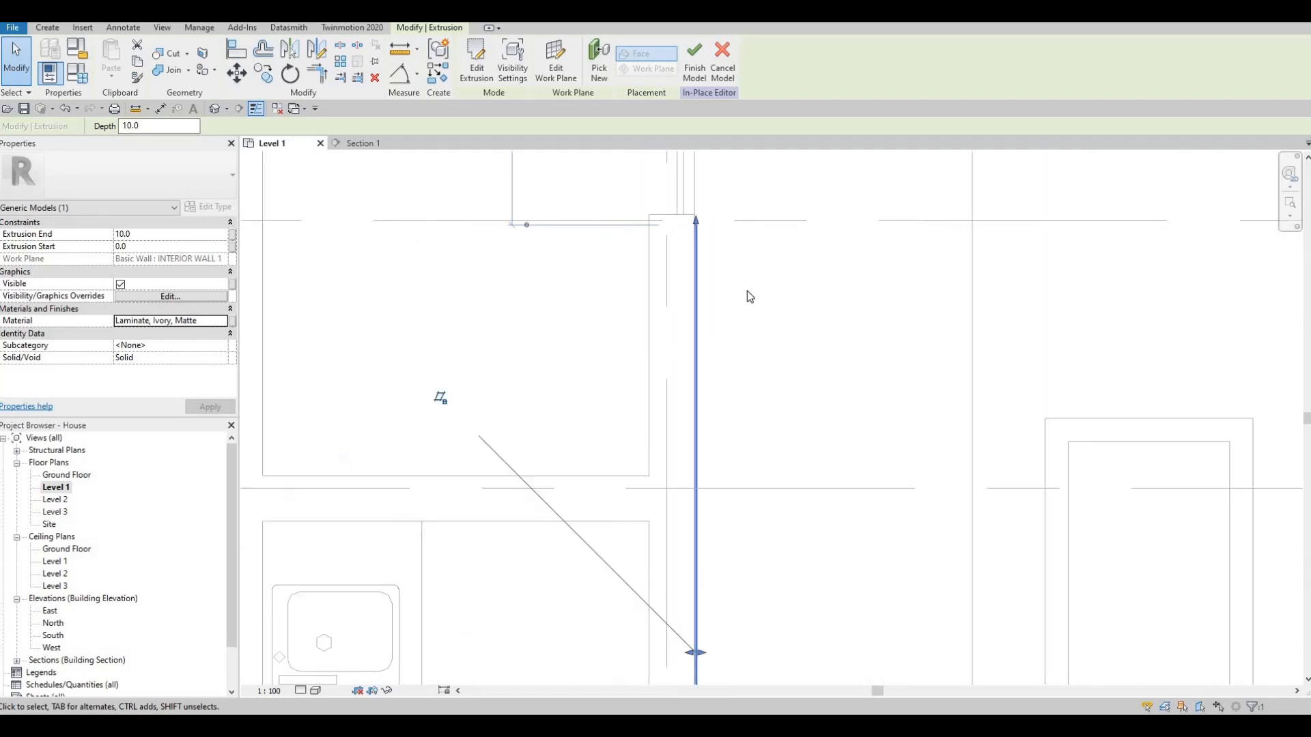
click(361, 144)
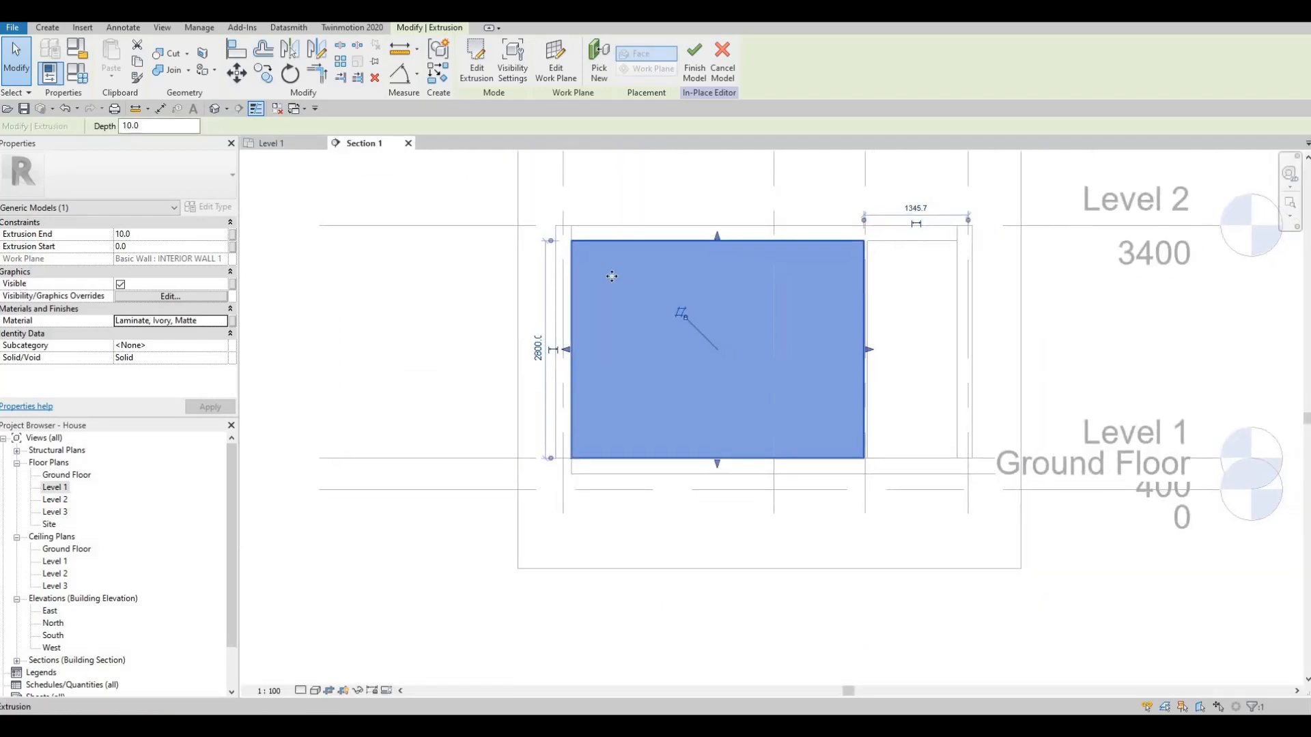
key(Escape)
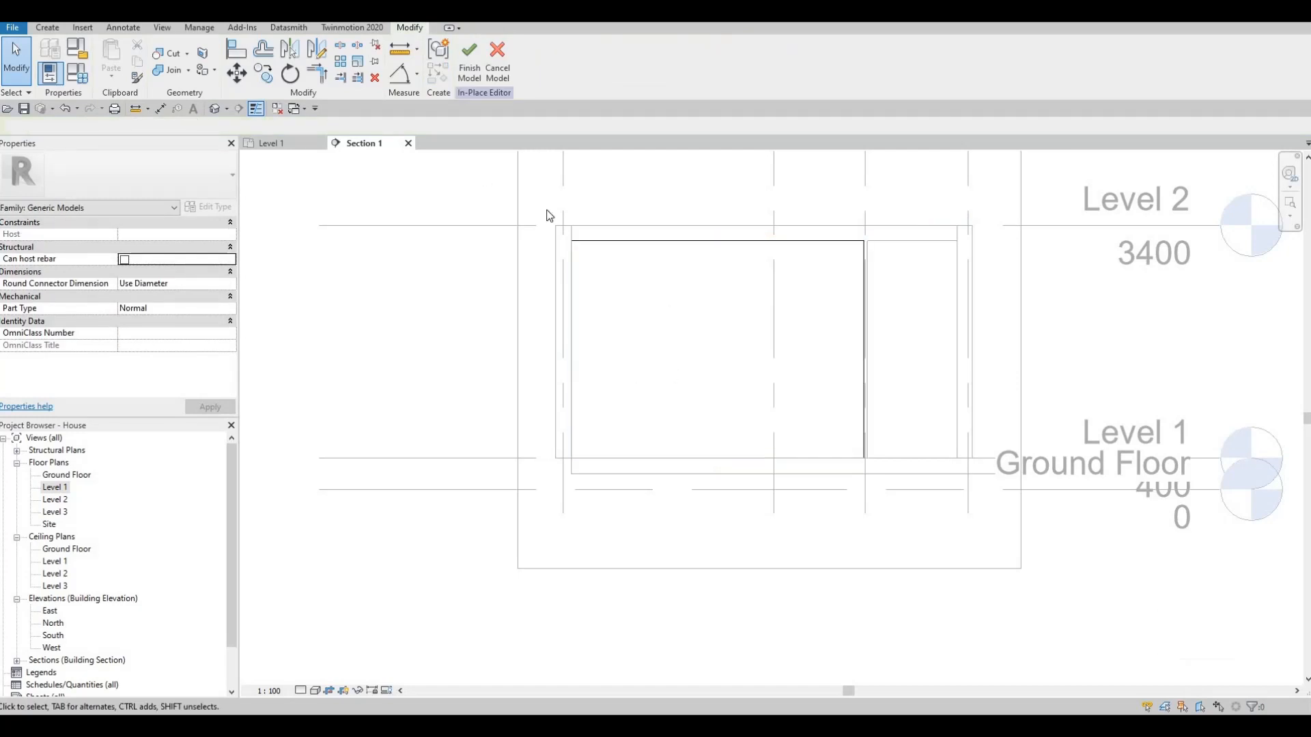
- Start another solid extrusion with the face of the laminate panel as its work plane
click(48, 27)
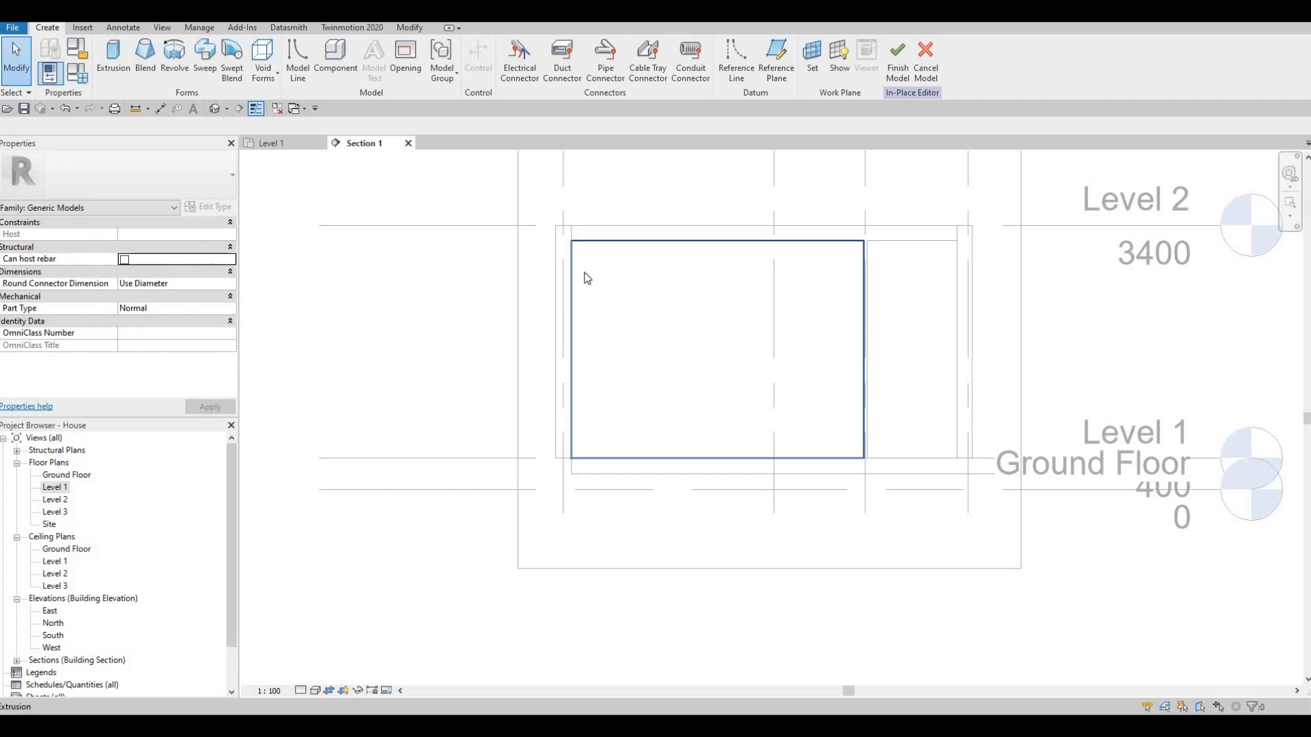
key(F1)
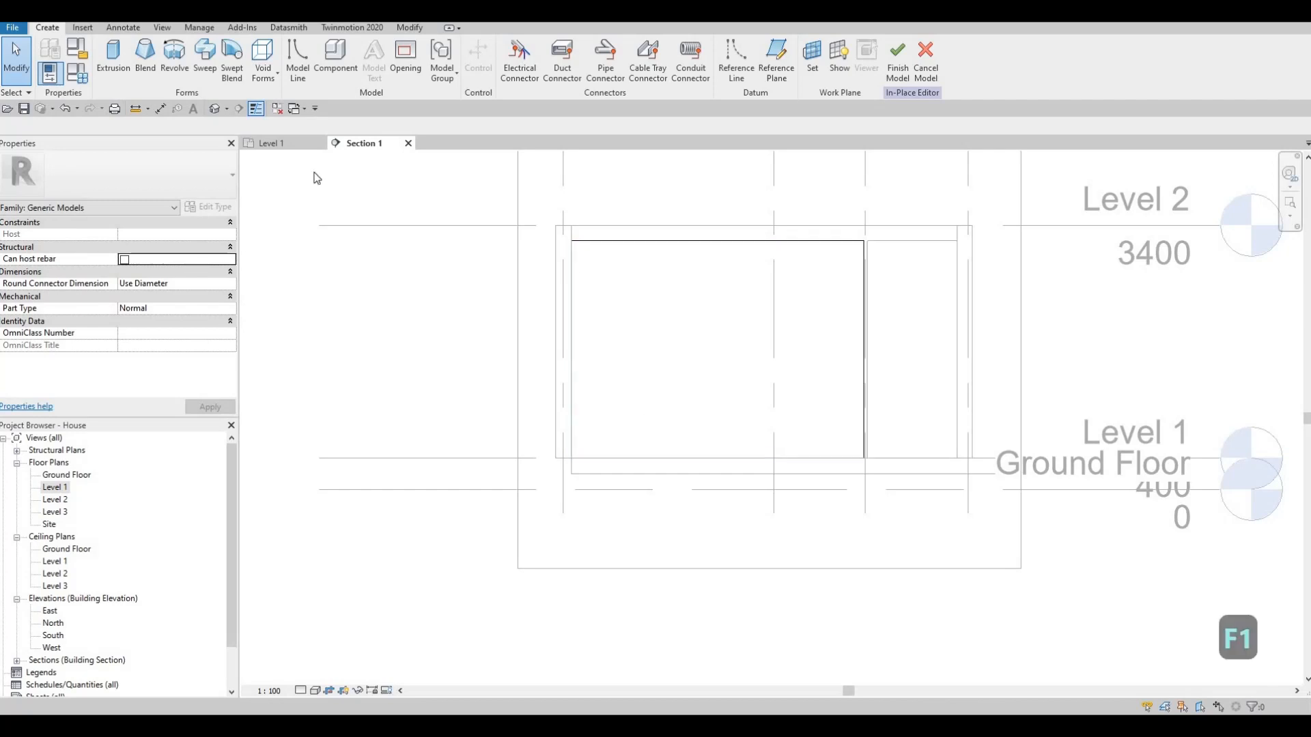
click(117, 60)
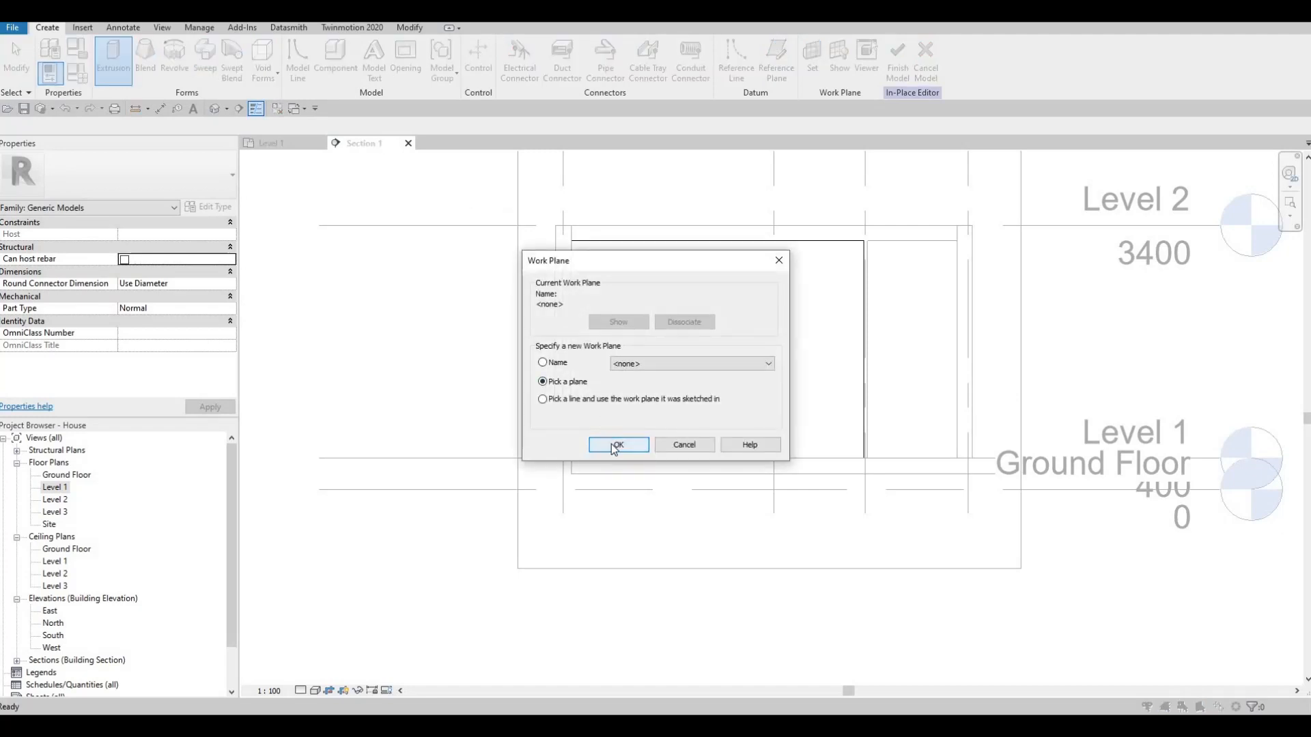
click(614, 445)
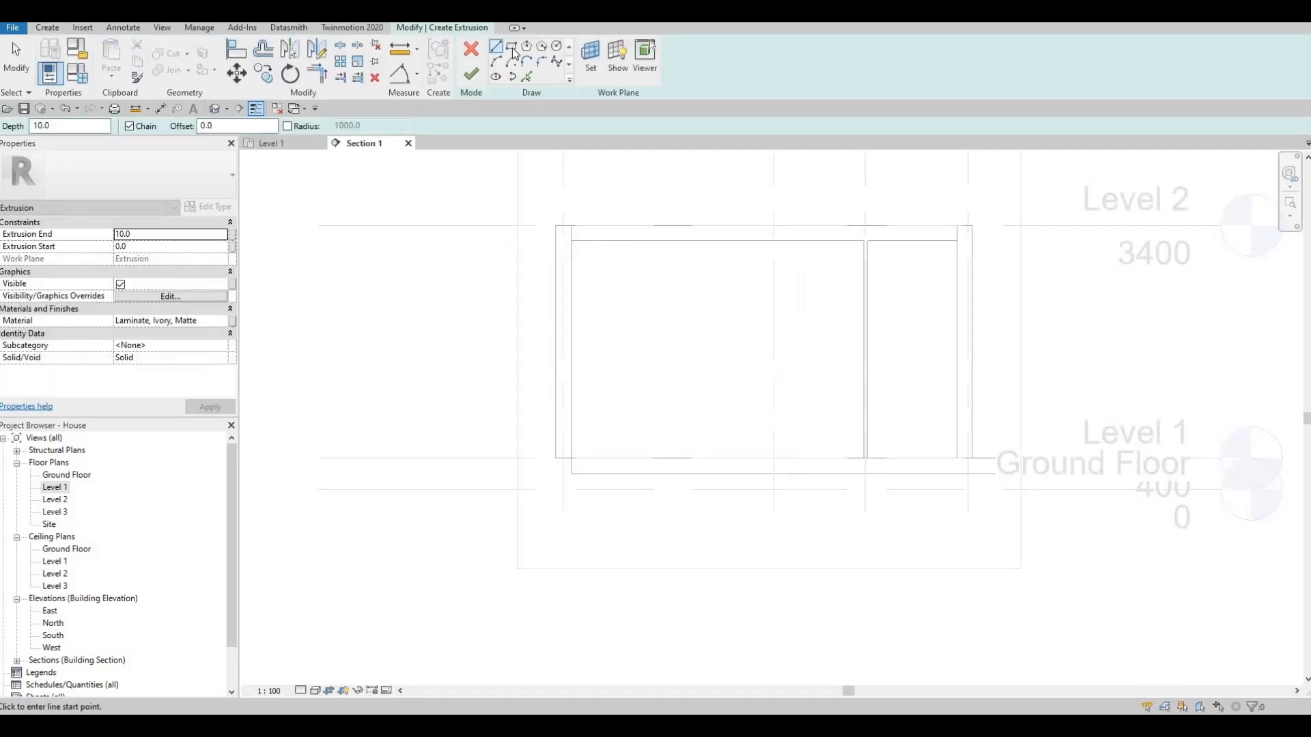
- Sketch a rectangle about 2700 mm wide and 2000 mm high inside the laminate panel's outline
key(r)
key(c)
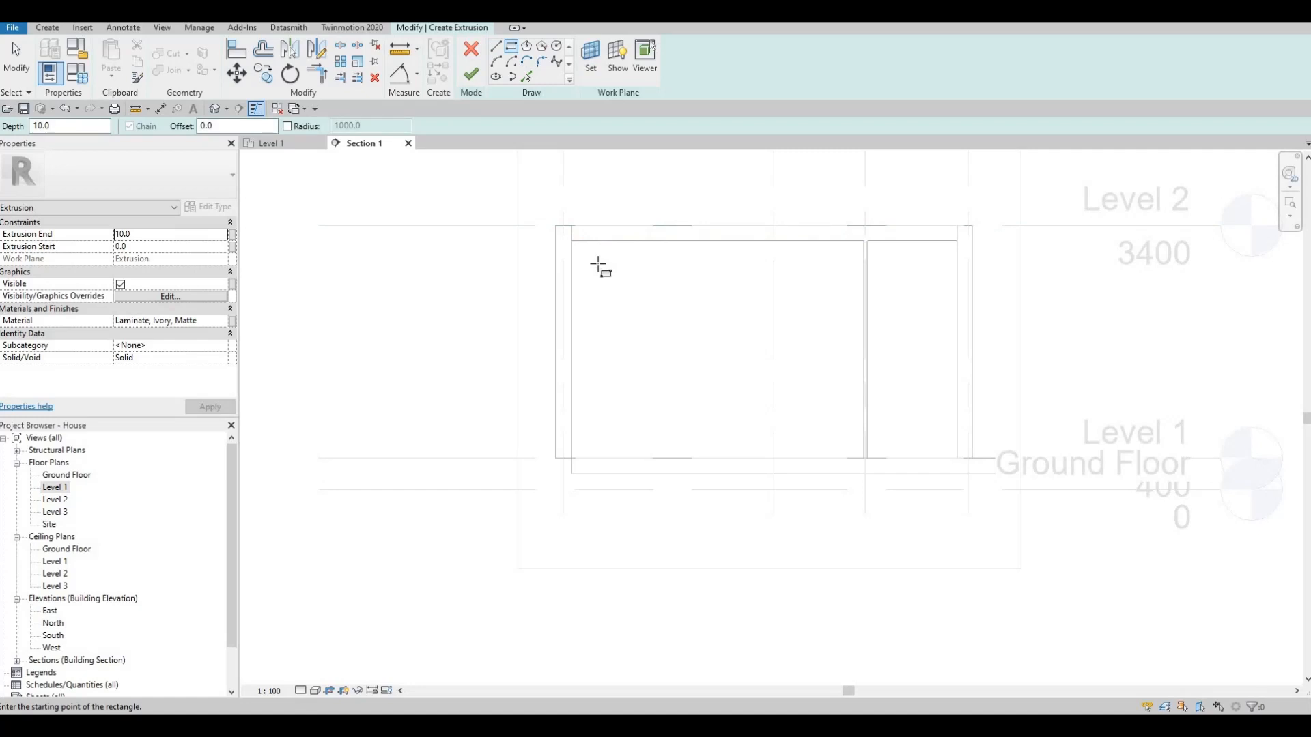
click(596, 265)
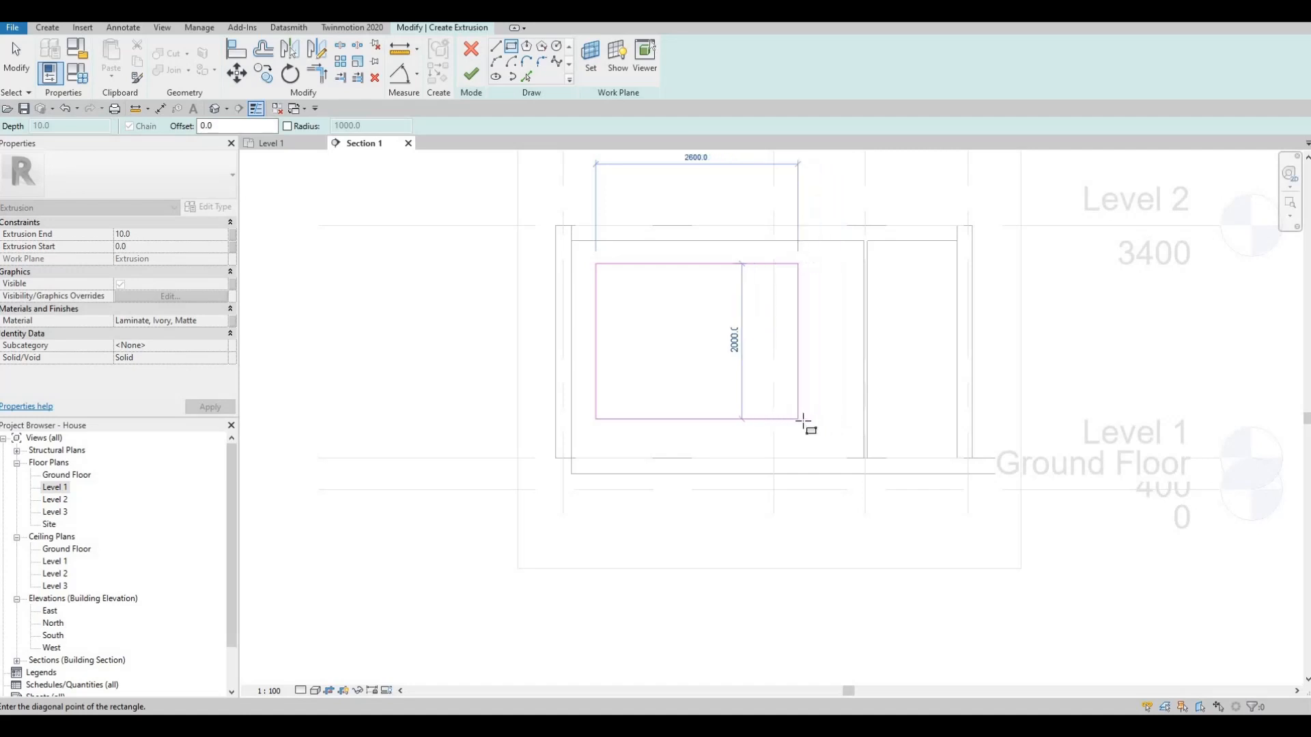
click(807, 421)
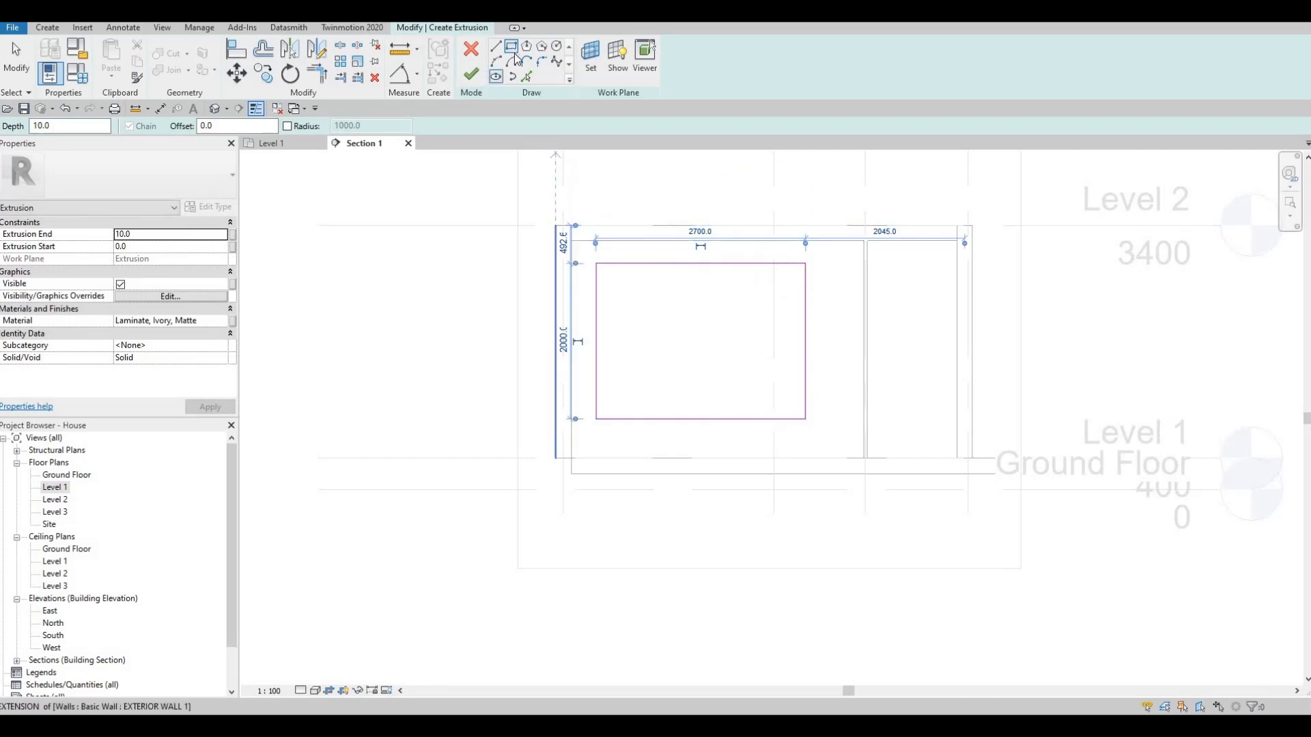
- Sketch a smaller rectangle about 1780 mm wide and 874 mm high inside the first one
click(639, 312)
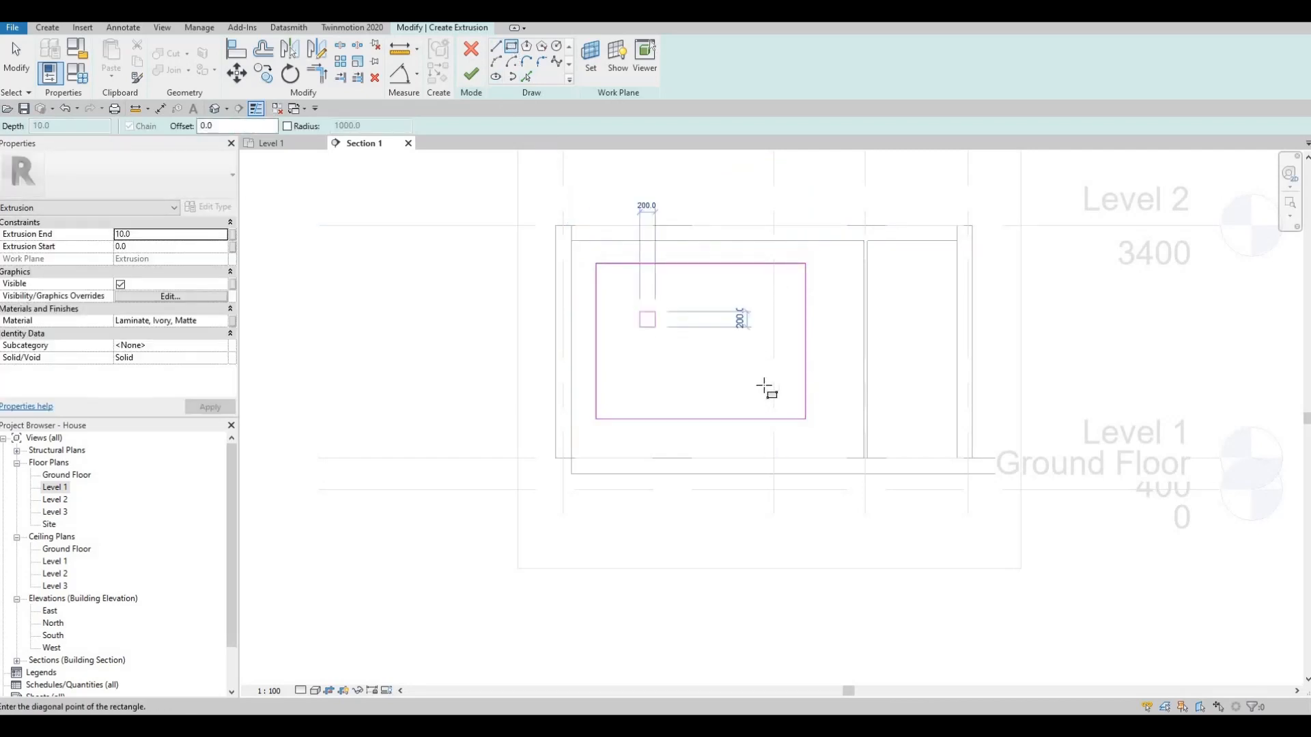
click(778, 380)
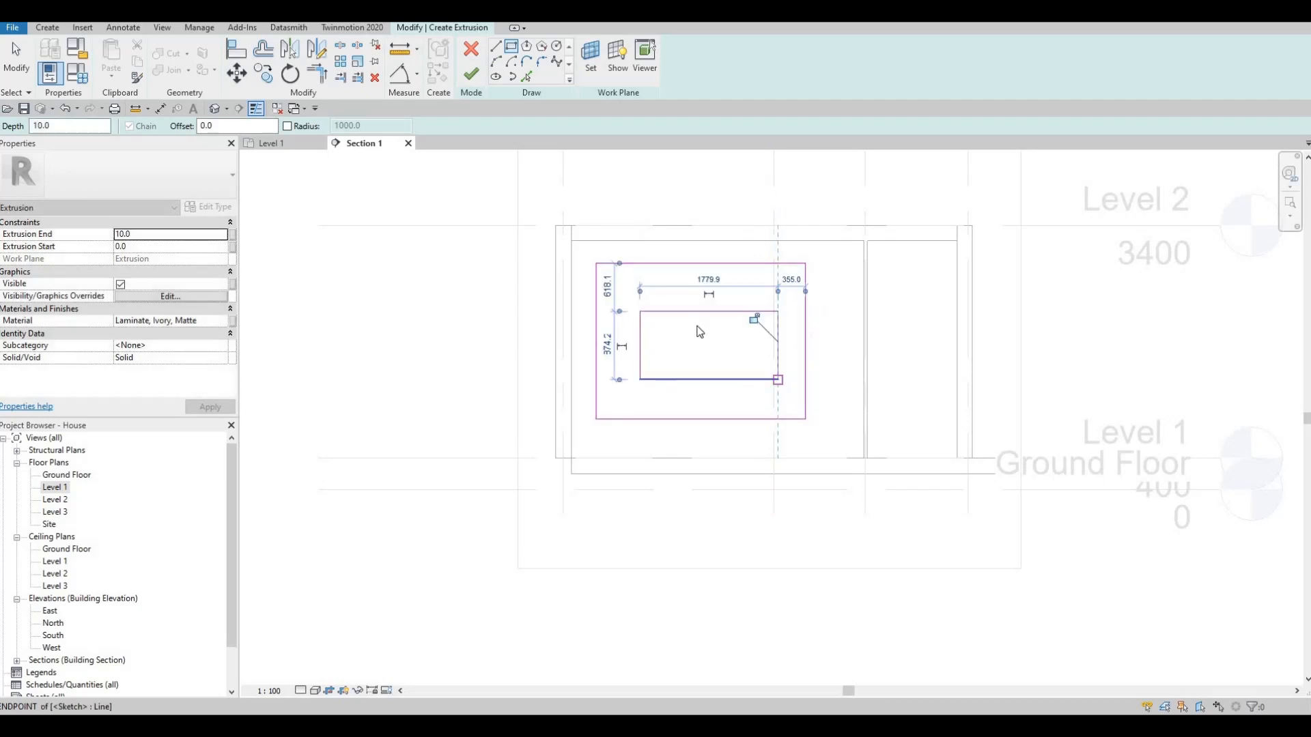
key(Escape)
key(Escape)
- Set the inner rectangle's height to 800 mm and its width to 1600 mm
click(702, 312)
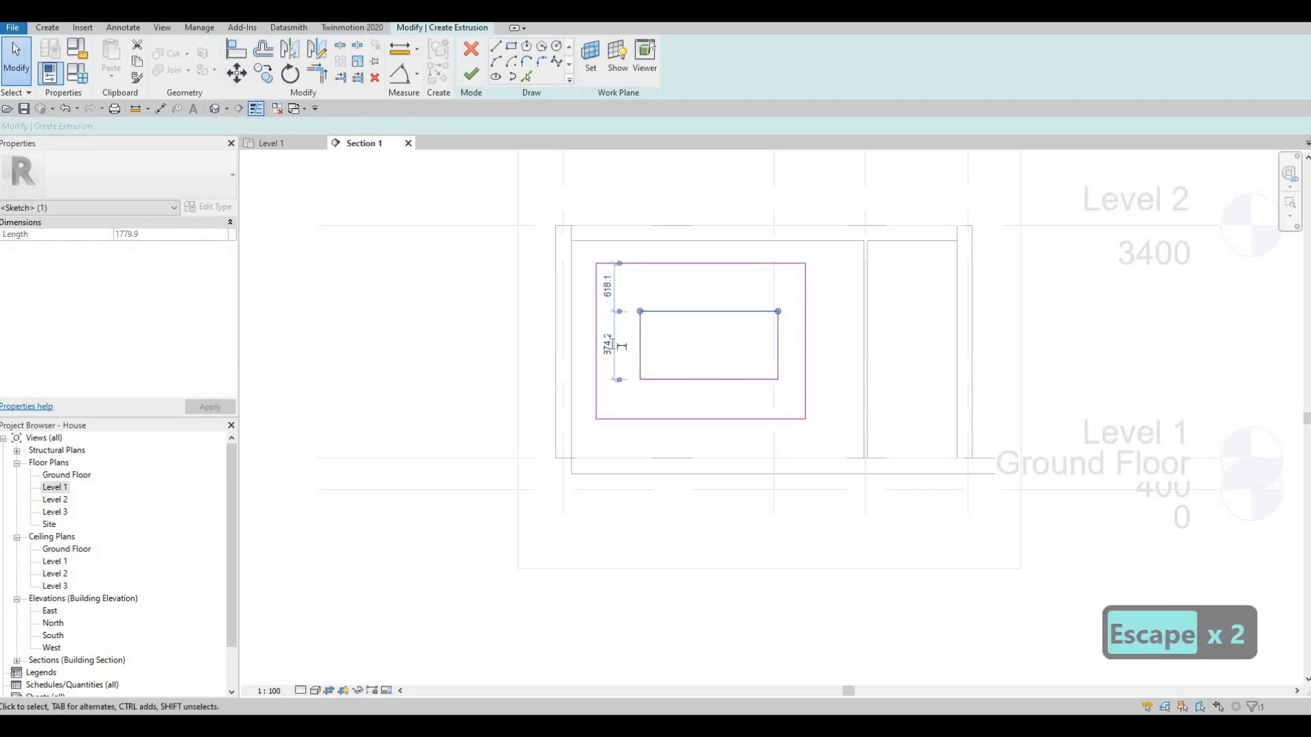
click(612, 345)
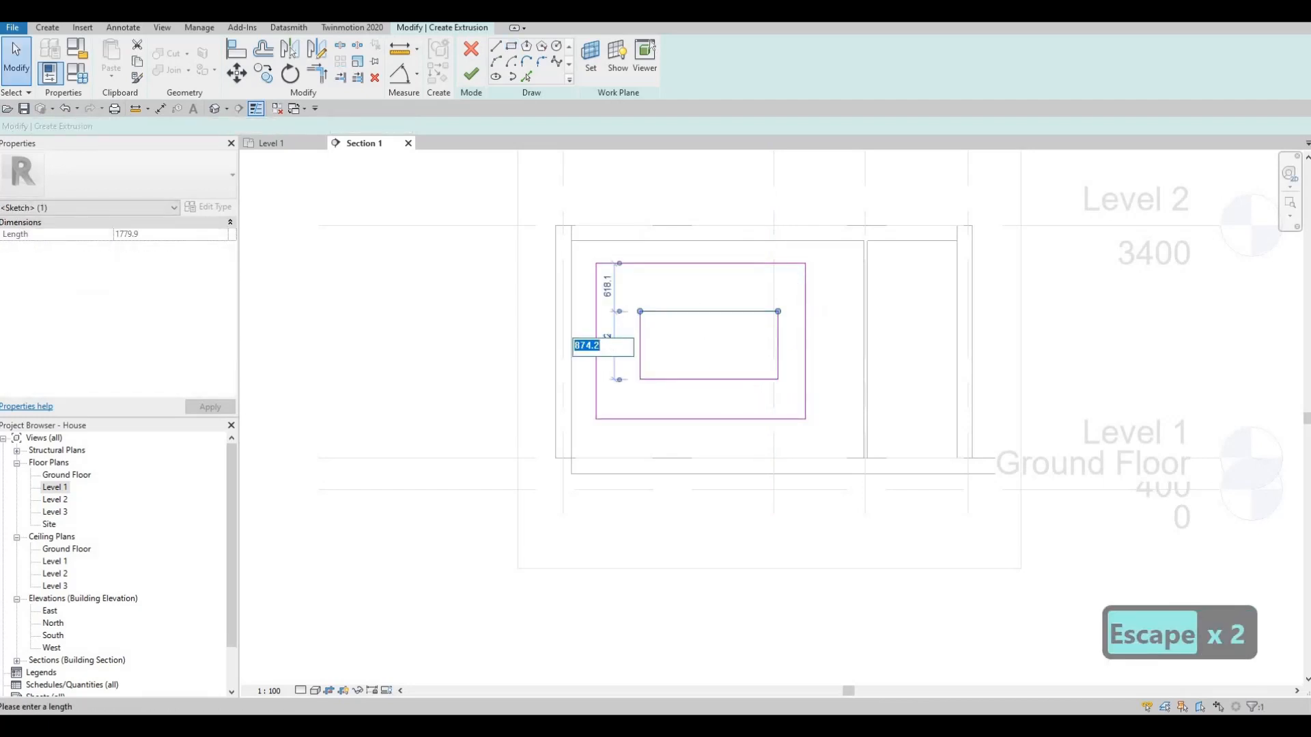
text(800)
key(Return)
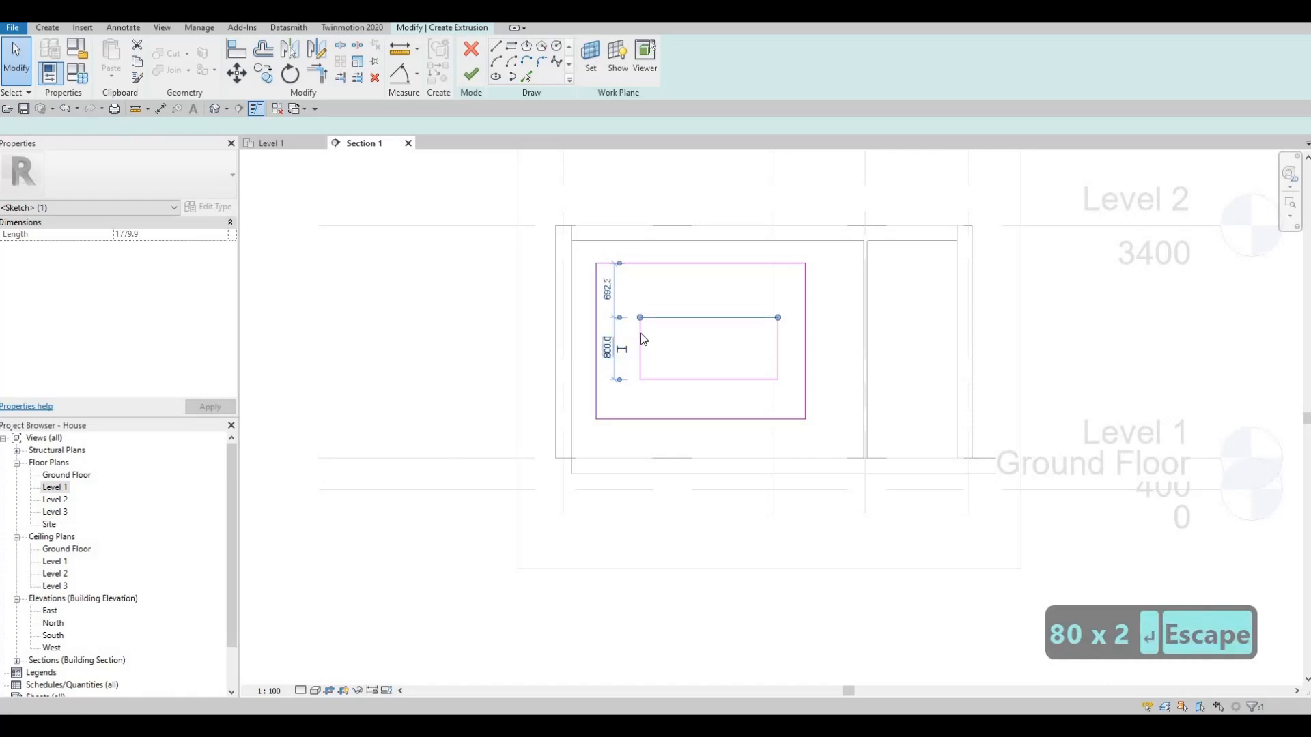
click(640, 334)
click(713, 400)
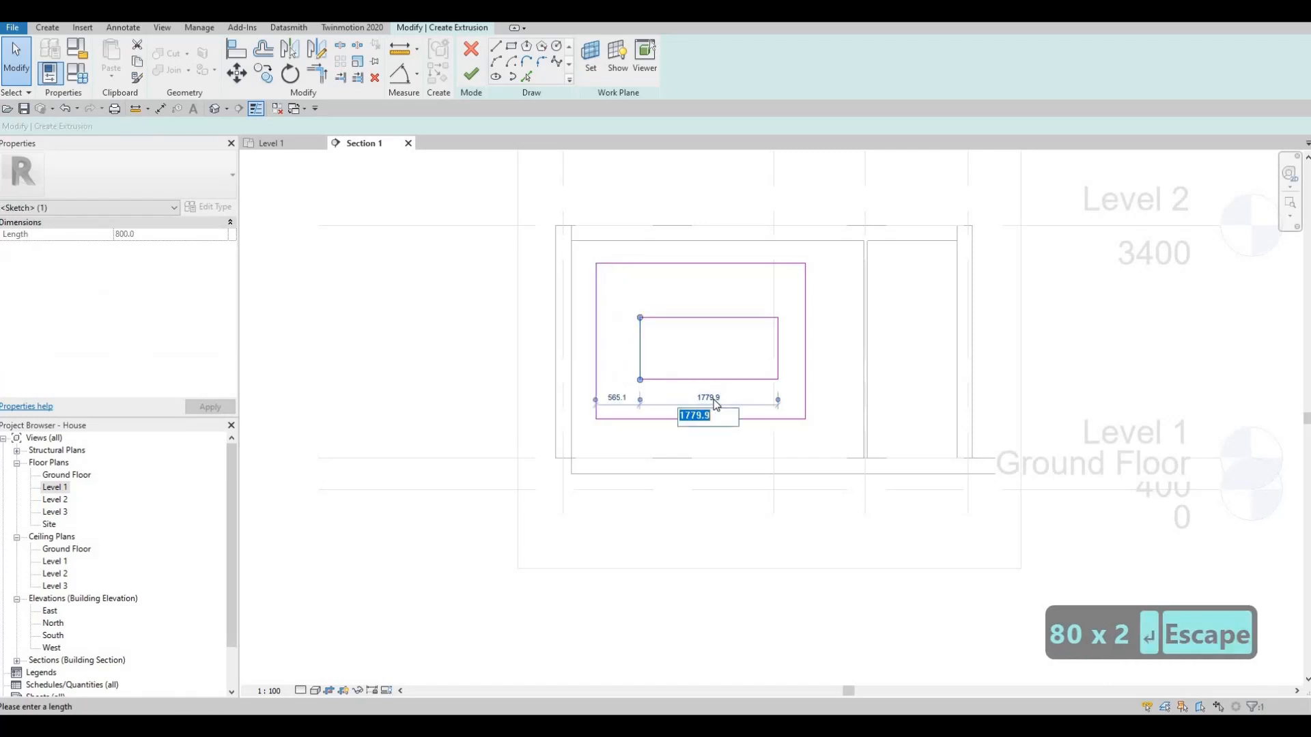
text(1600)
key(Return)
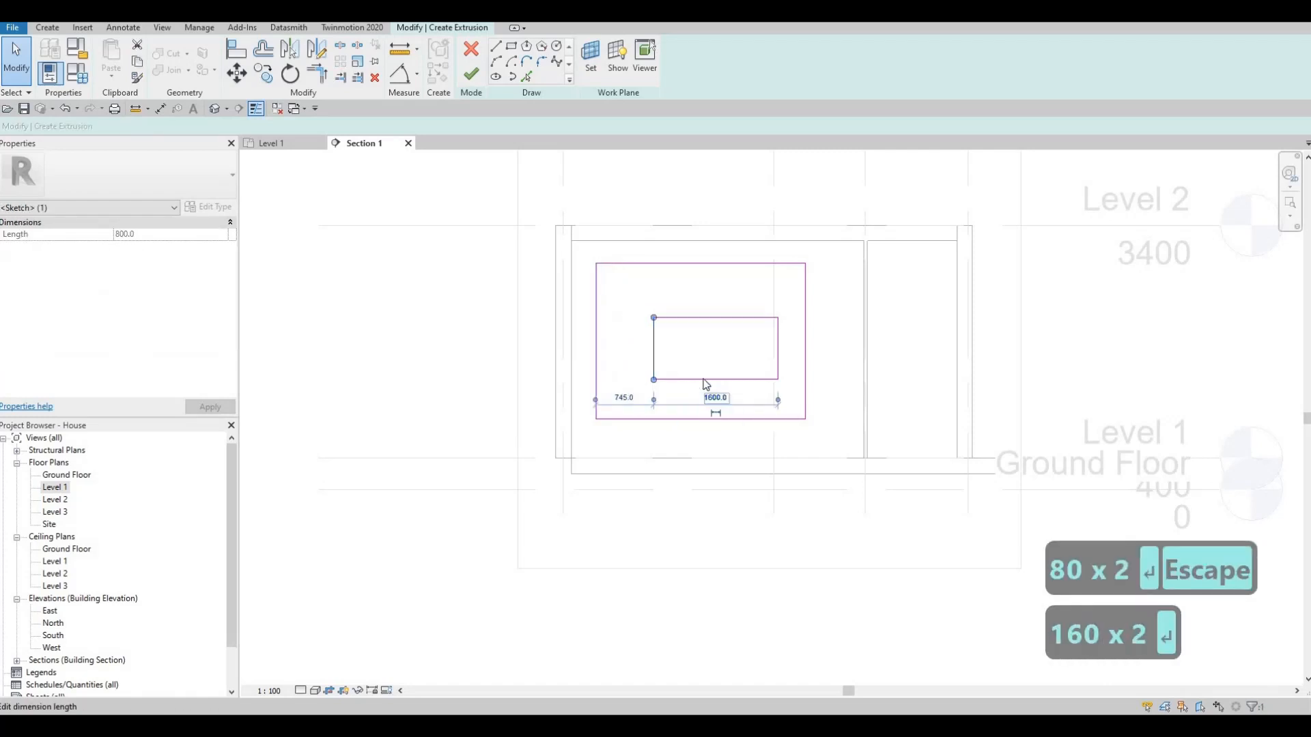
key(Escape)
key(Tab)
click(712, 316)
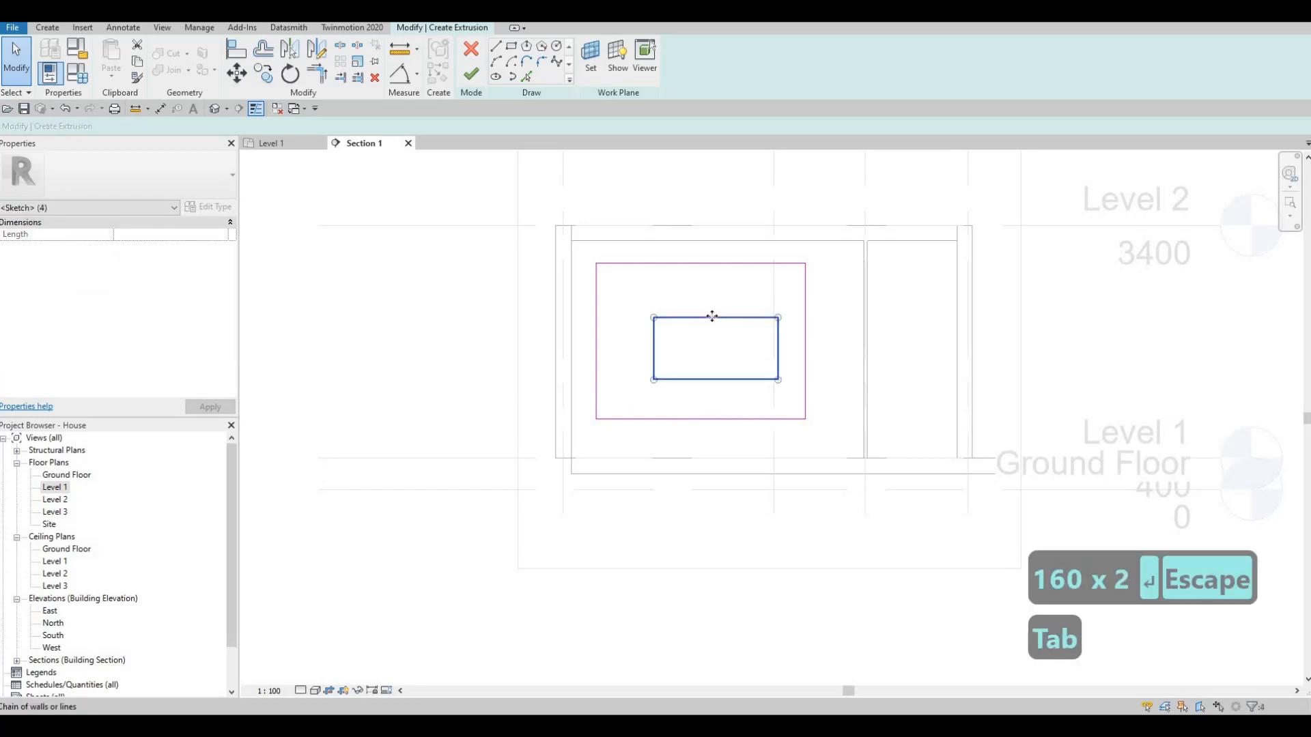
mouse_move(712, 316)
mouse_down()
mouse_move(694, 310)
mouse_move(708, 302)
mouse_move(704, 356)
mouse_up()
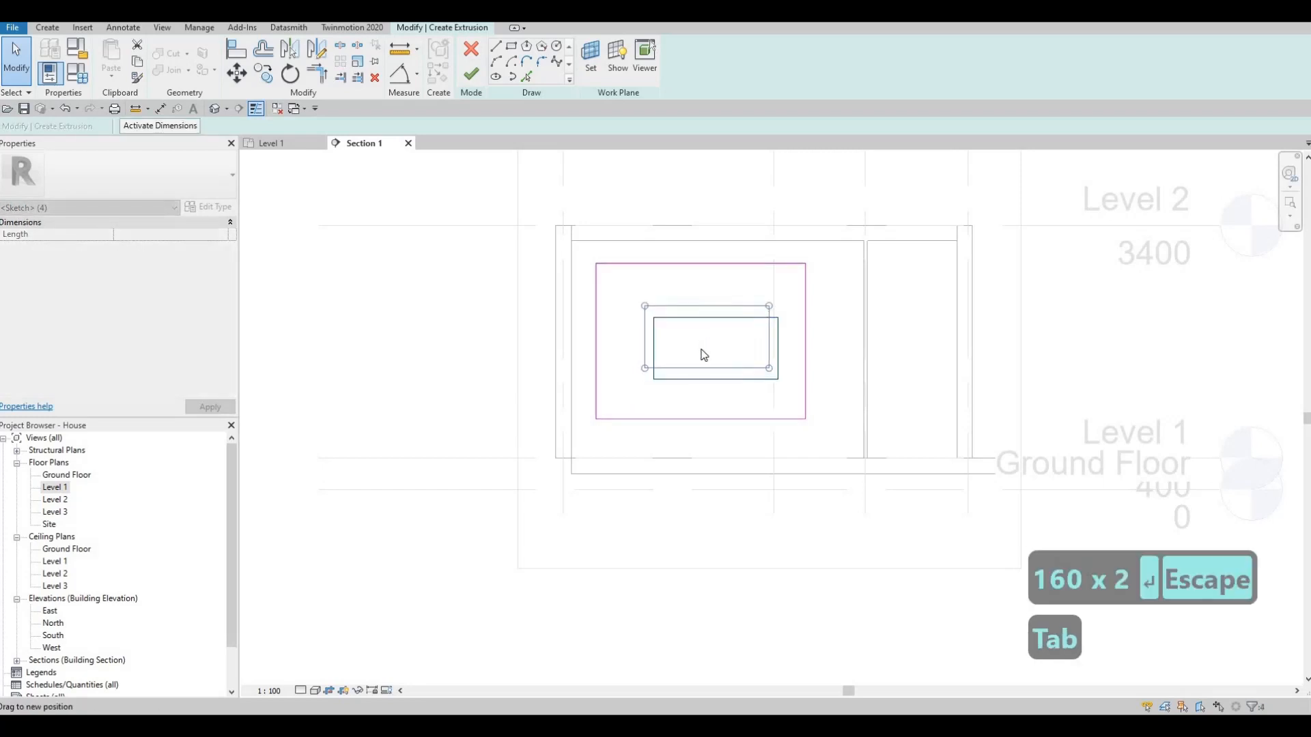
key(Escape)
key(Escape)
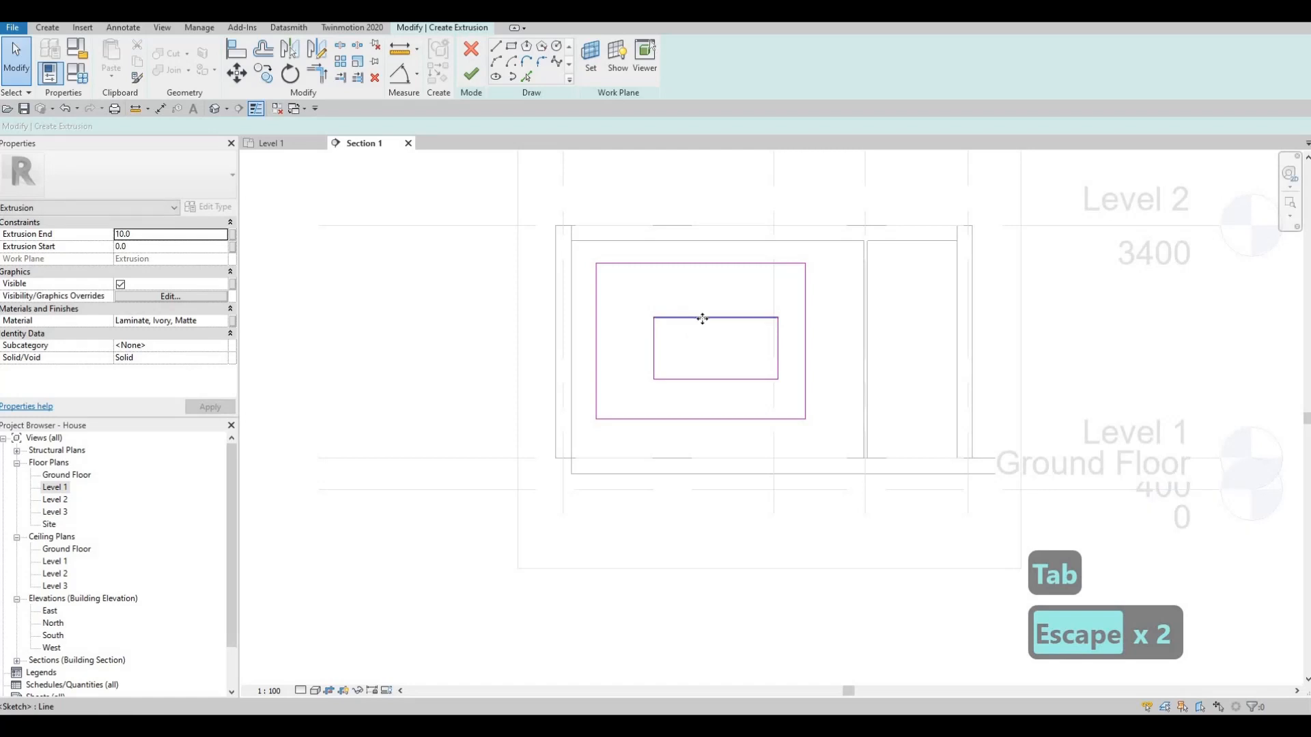
- Move the whole inner rectangle to roughly the middle of the outer one, slightly above centre, and finish the extrusion sketch
key(Tab)
drag(696, 310, 696, 305)
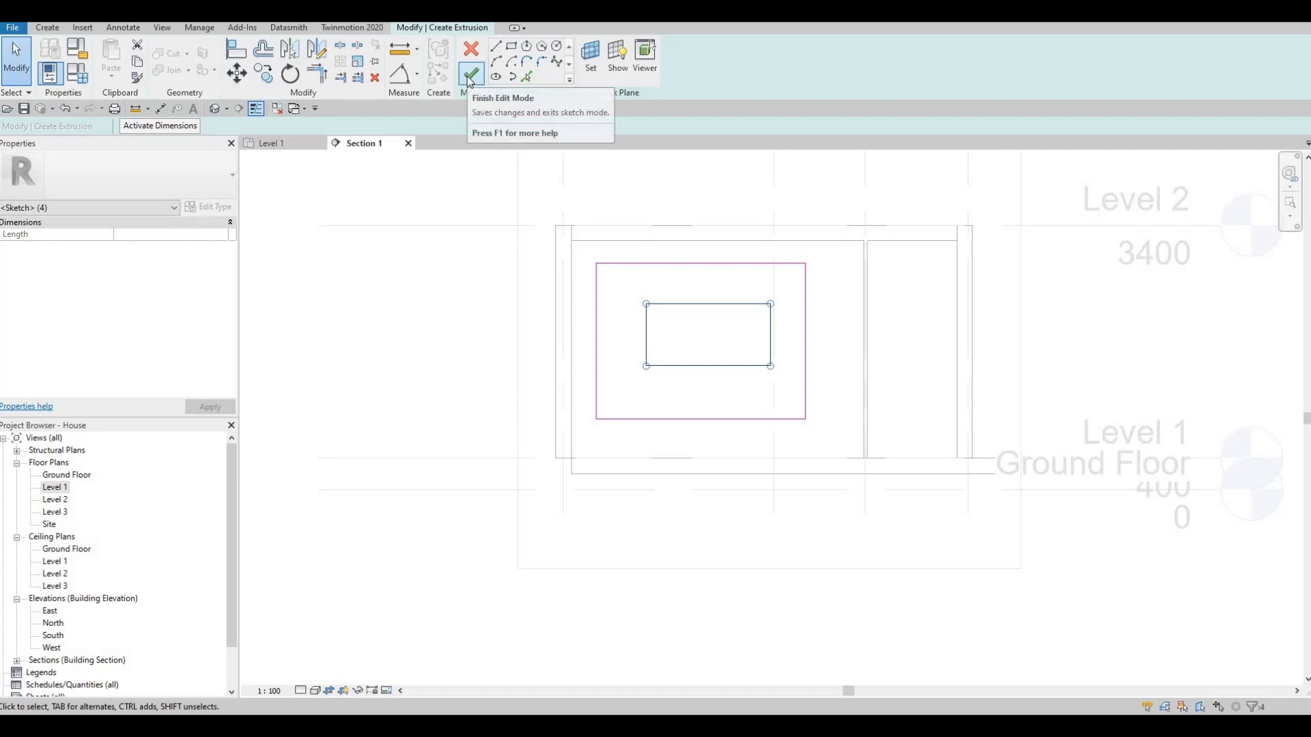
click(478, 75)
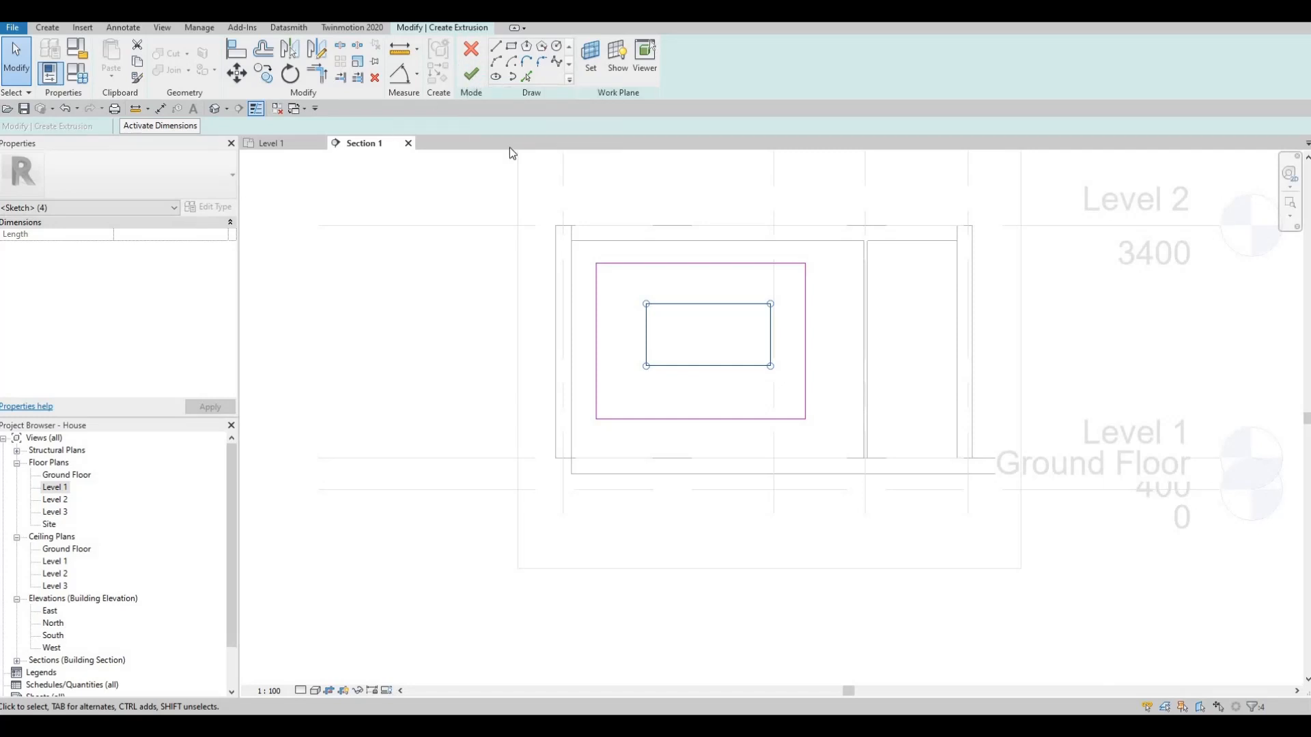
key(F1)
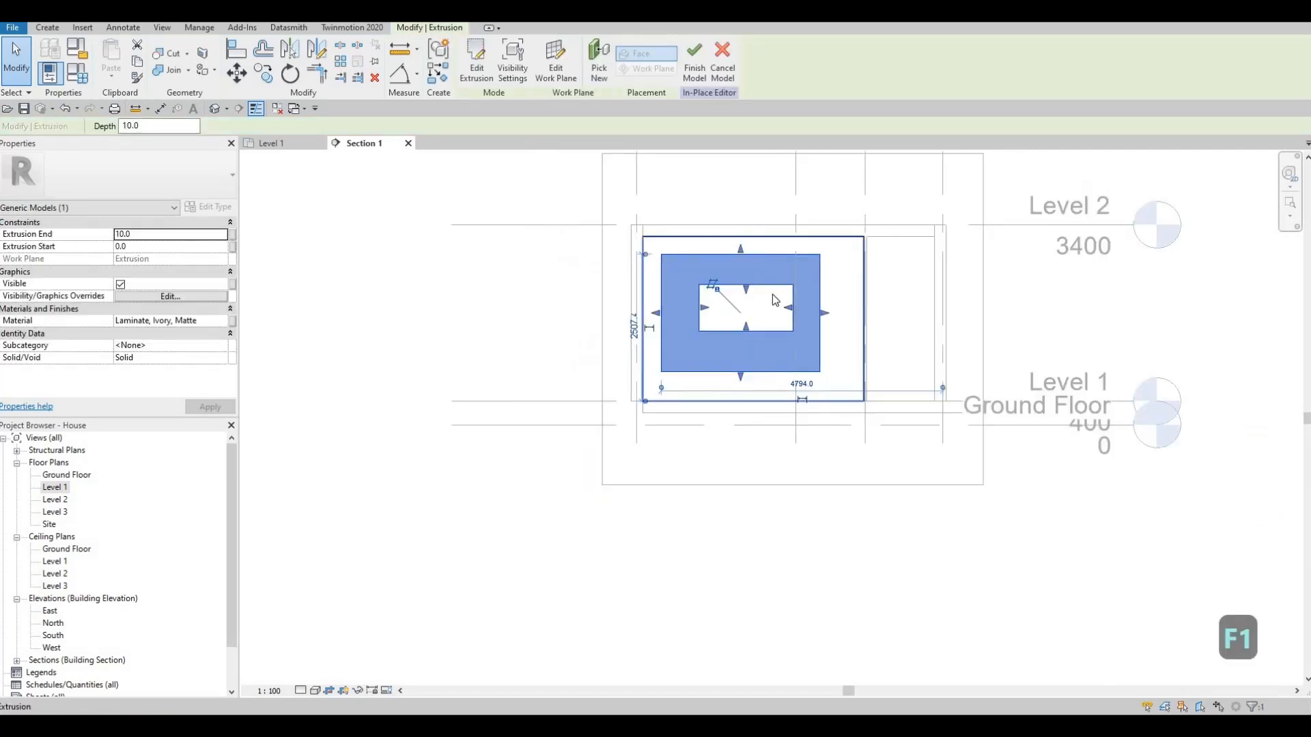
- Stretch the frame extrusion's outer edge nearest grid H inwards to about 4360 mm from the far grid line
scroll(621, 260, up, 1)
scroll(580, 303, up, 1)
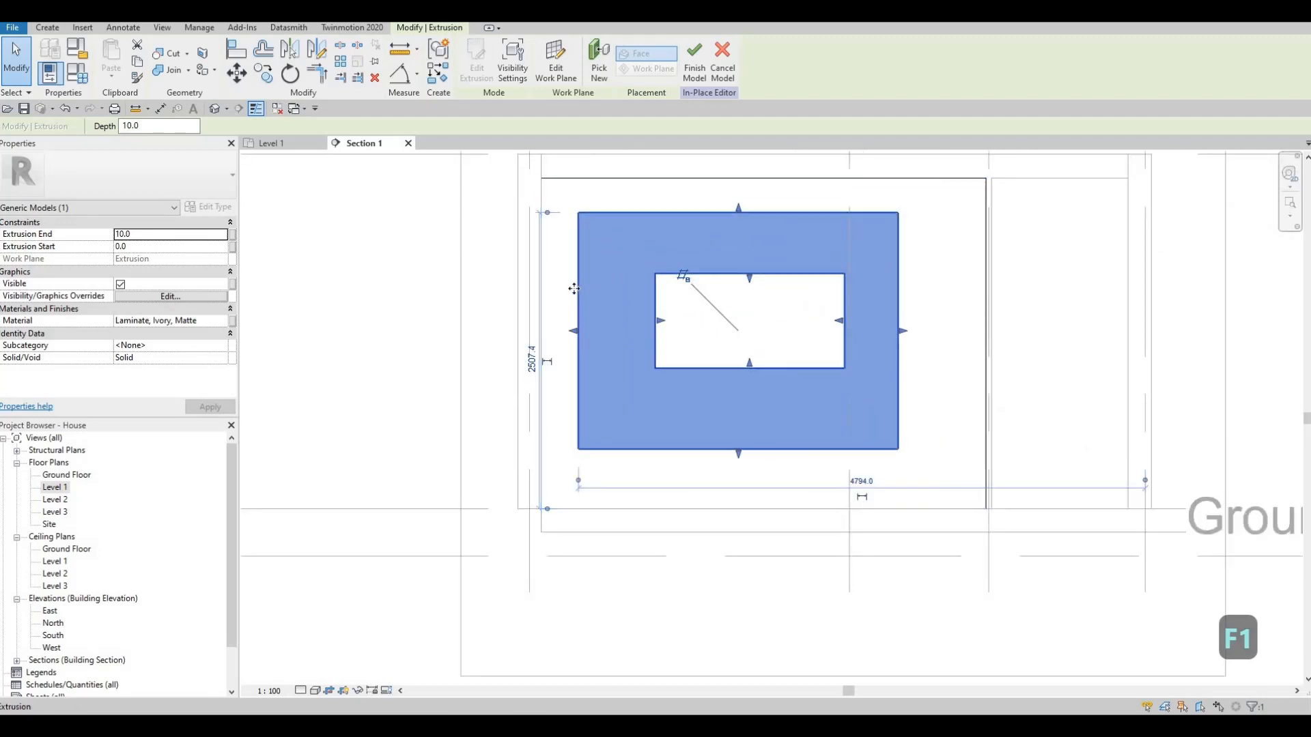
key(Escape)
click(591, 333)
drag(591, 333, 632, 343)
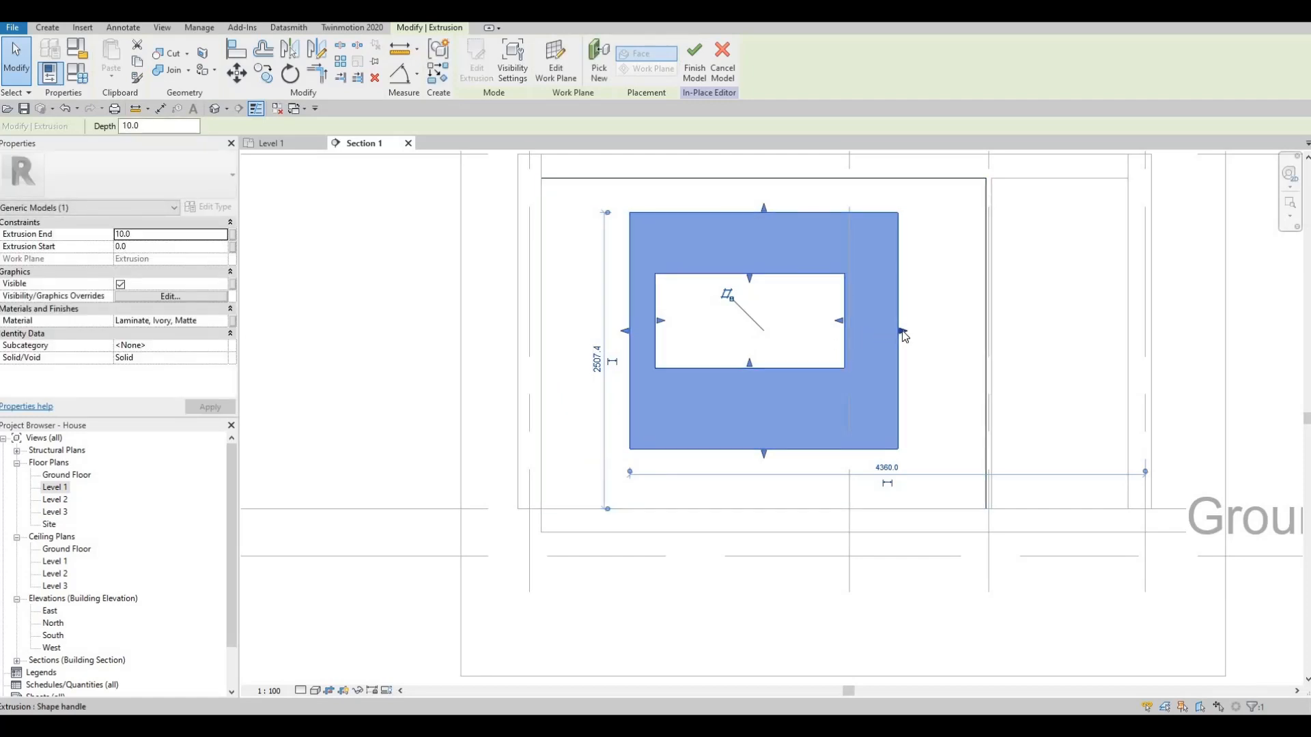
- Pull the frame's outer vertical edge nearest the interior wall's end slightly inwards
drag(902, 333, 894, 332)
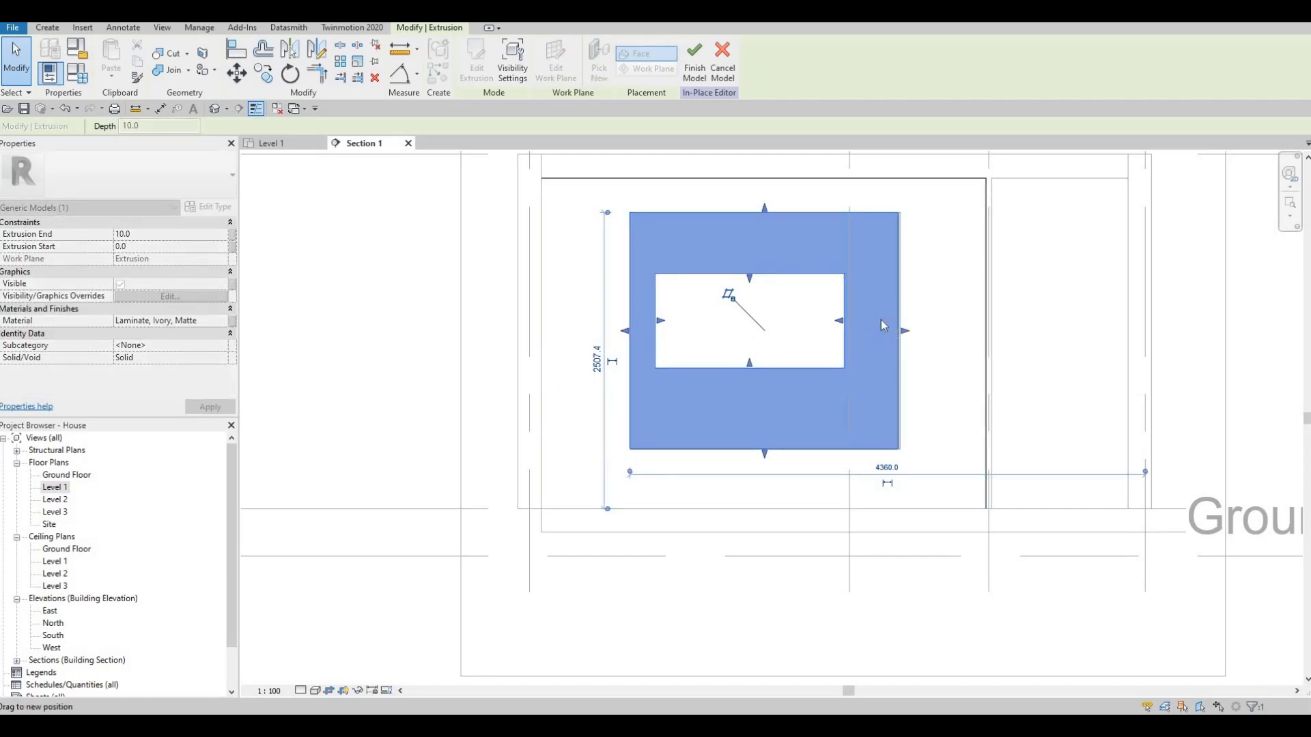
key(Escape)
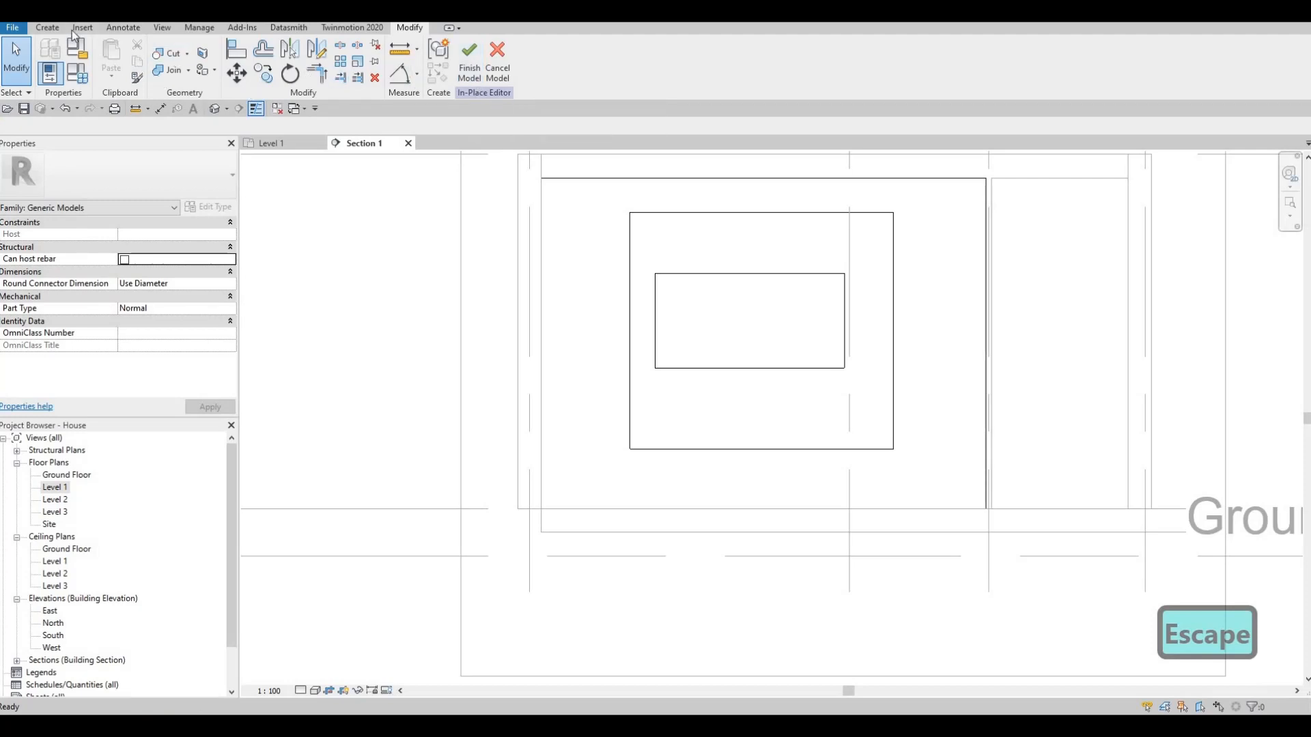
- Start a void extrusion on the frame's face and sketch a vertical strip about 34 mm wide across the frame's full 2000 mm height
click(47, 27)
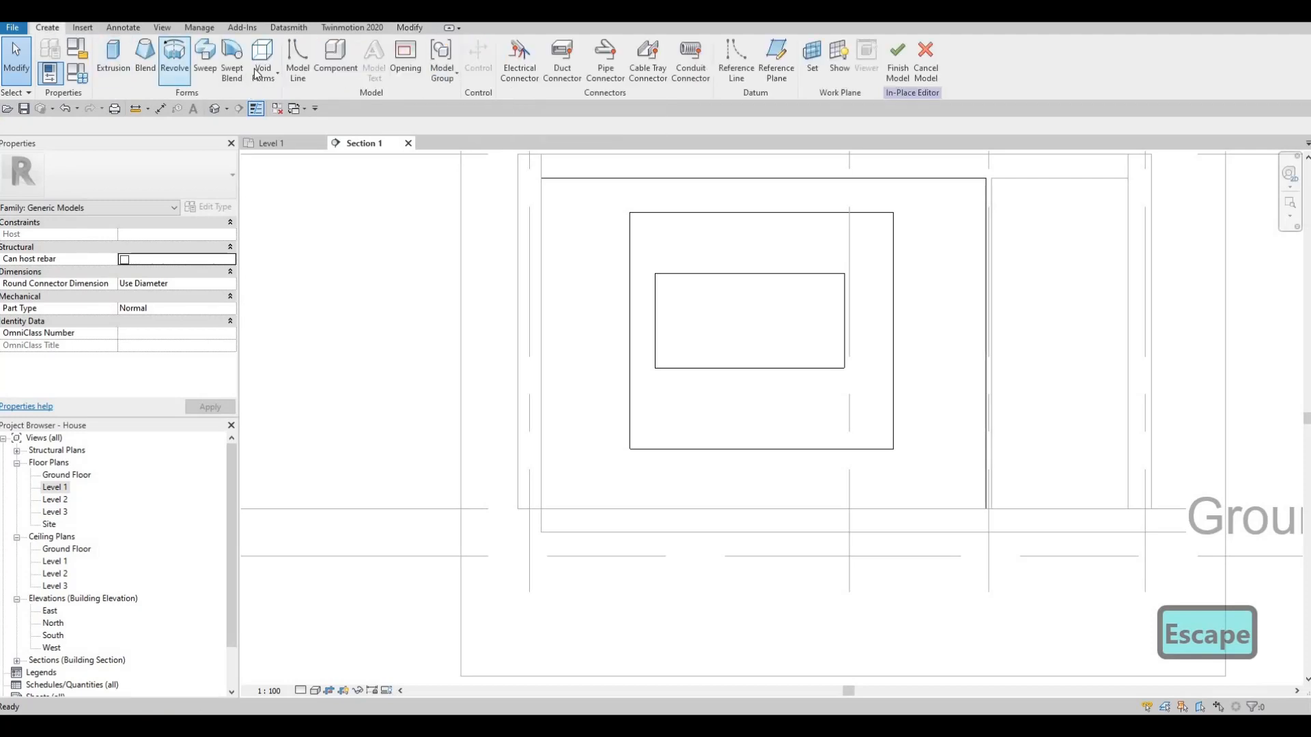
click(259, 72)
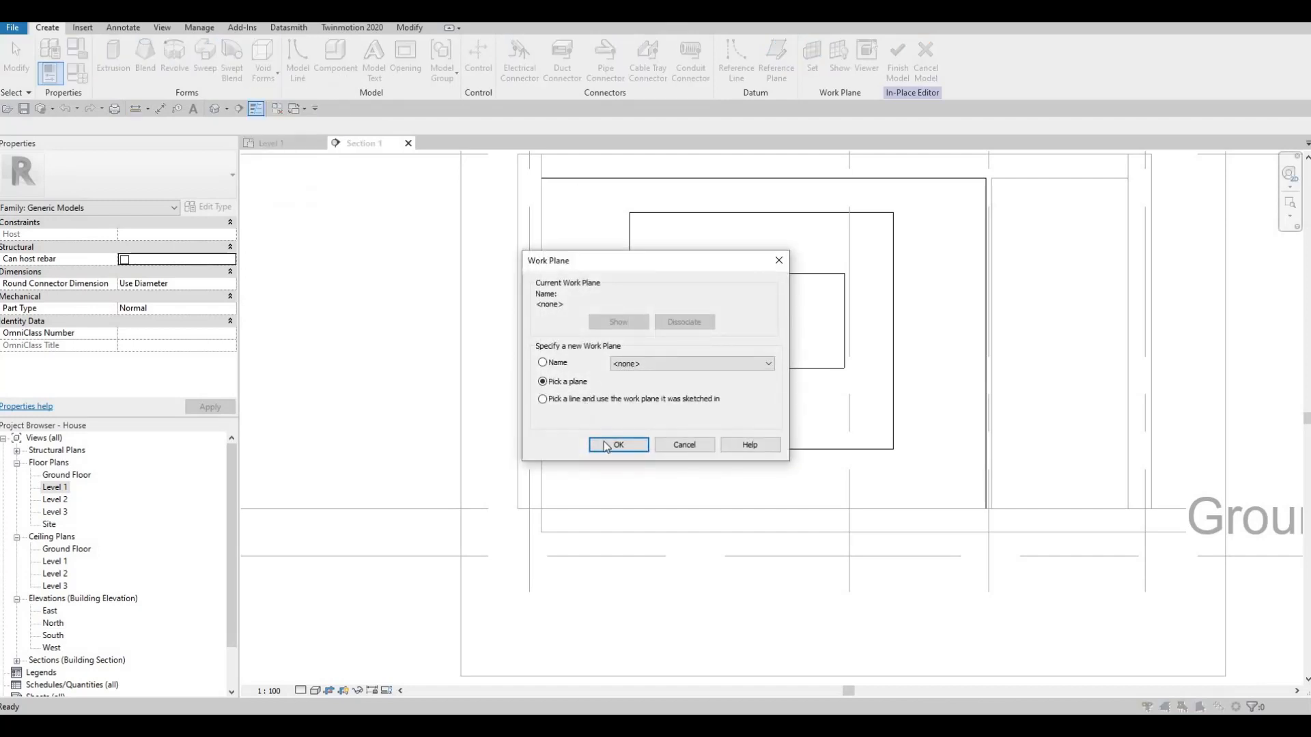
click(604, 449)
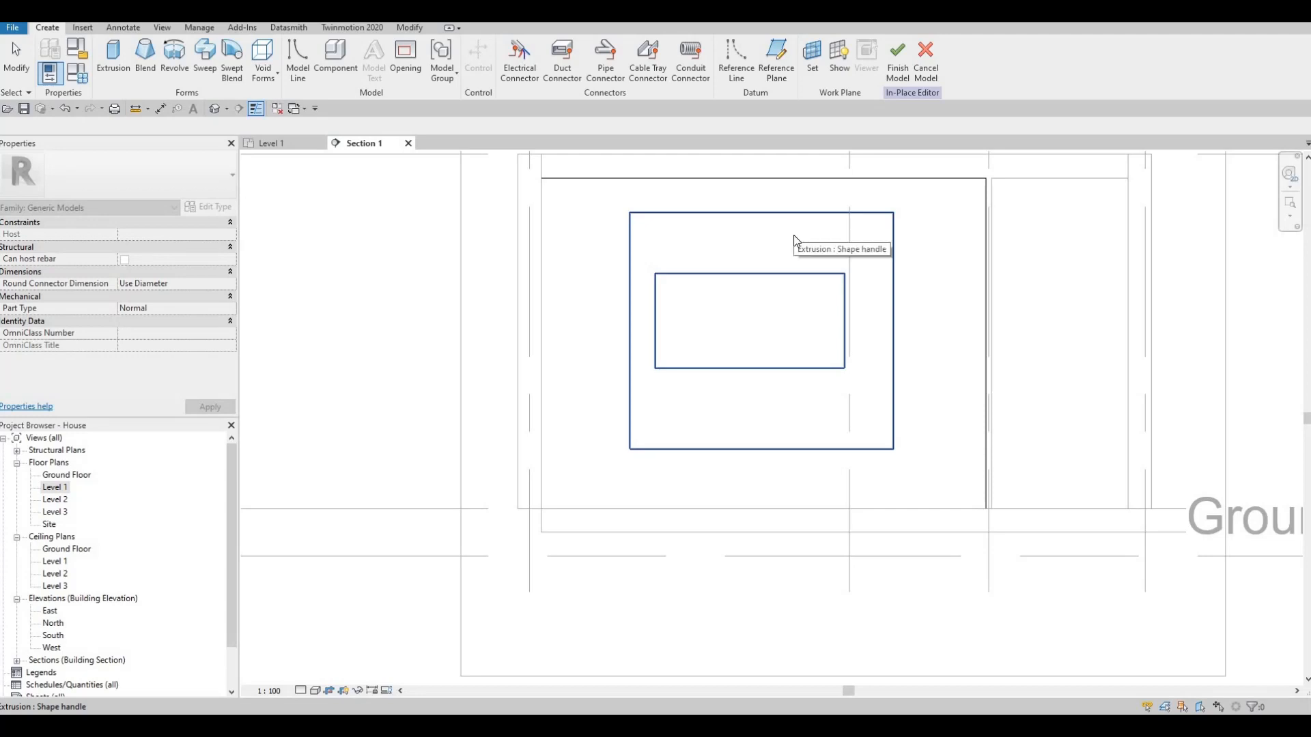
click(793, 234)
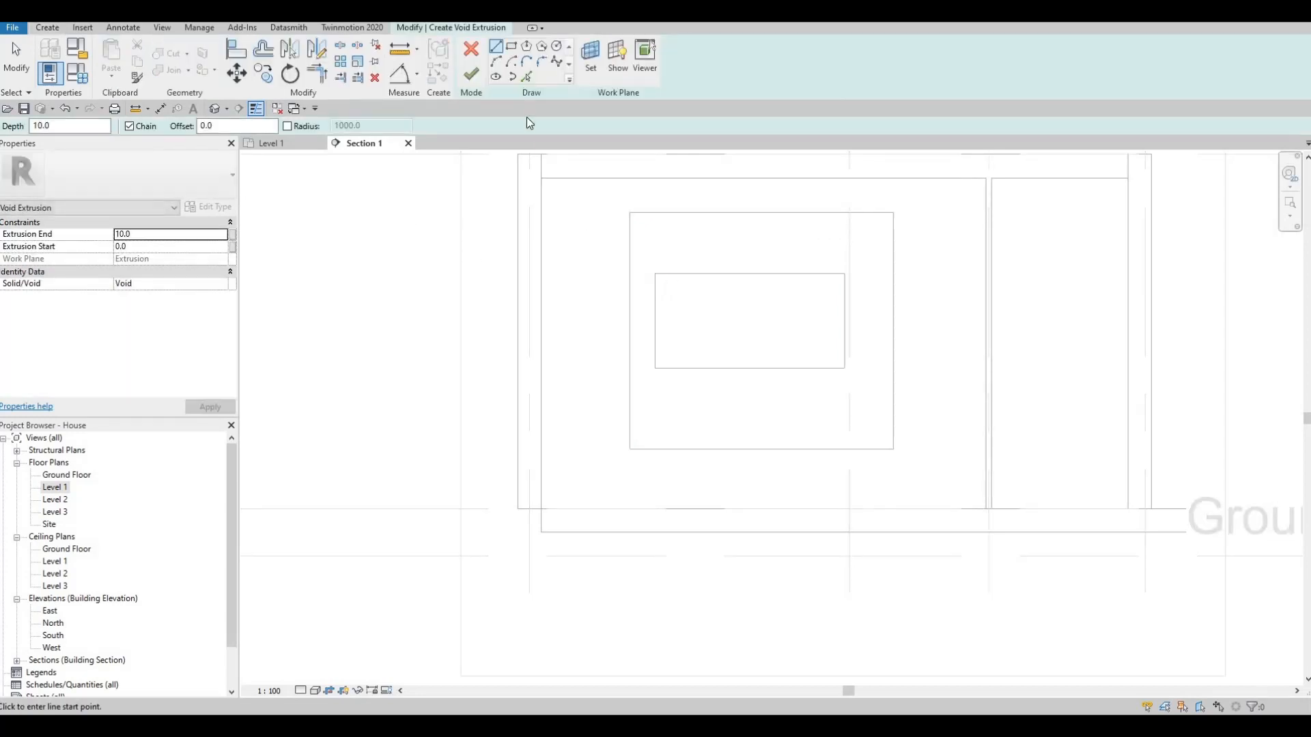
click(511, 45)
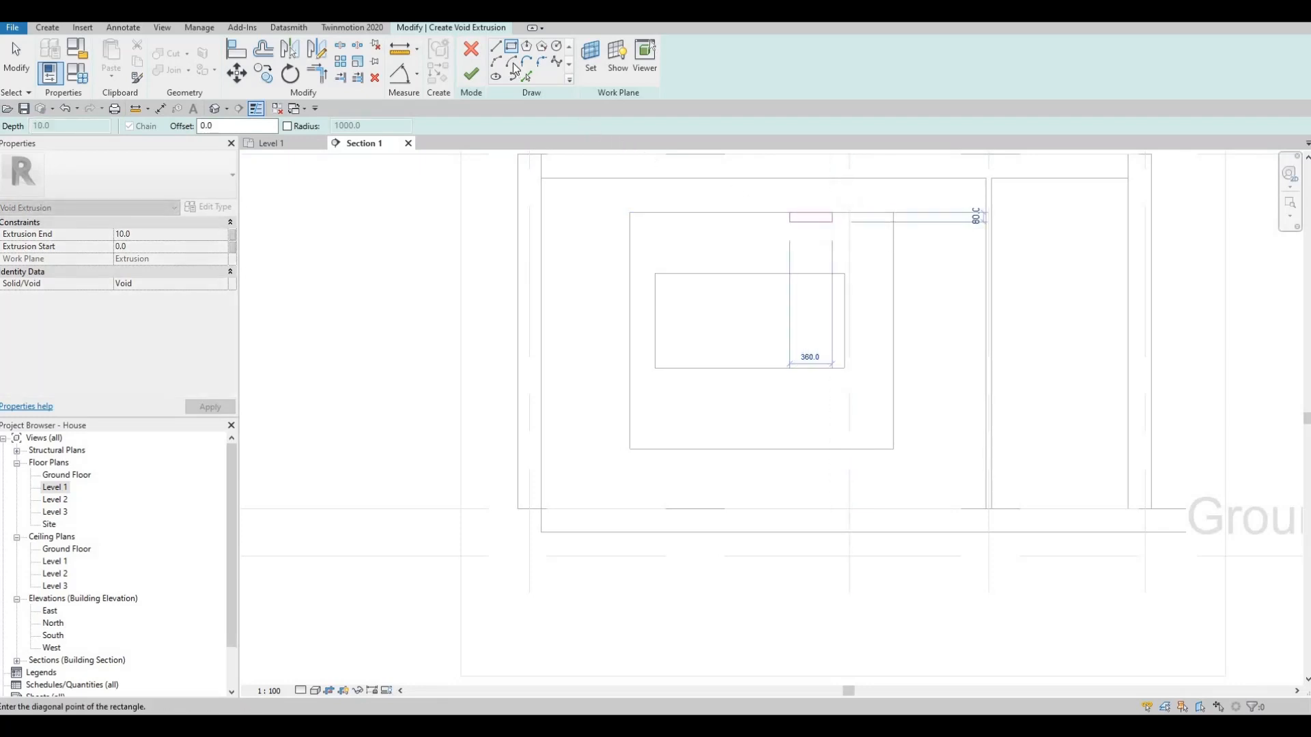
key(Escape)
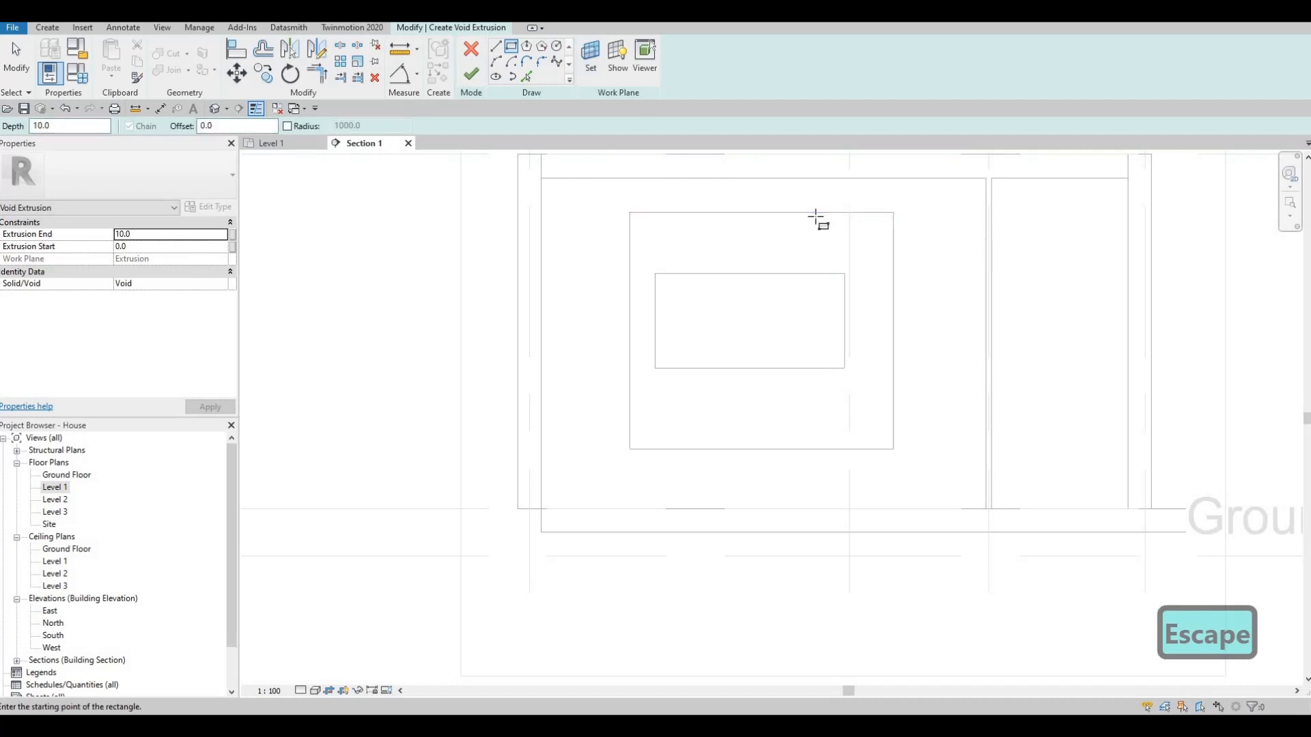
scroll(825, 217, up, 3)
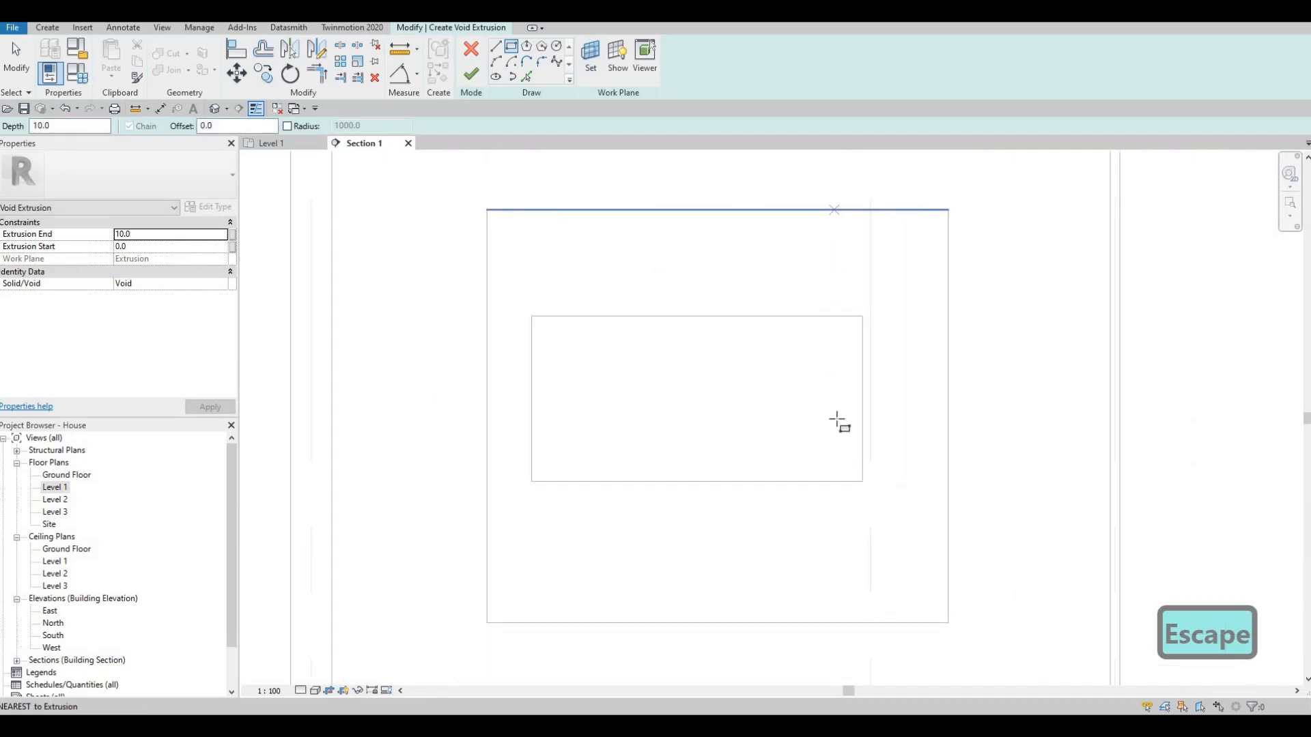
click(835, 209)
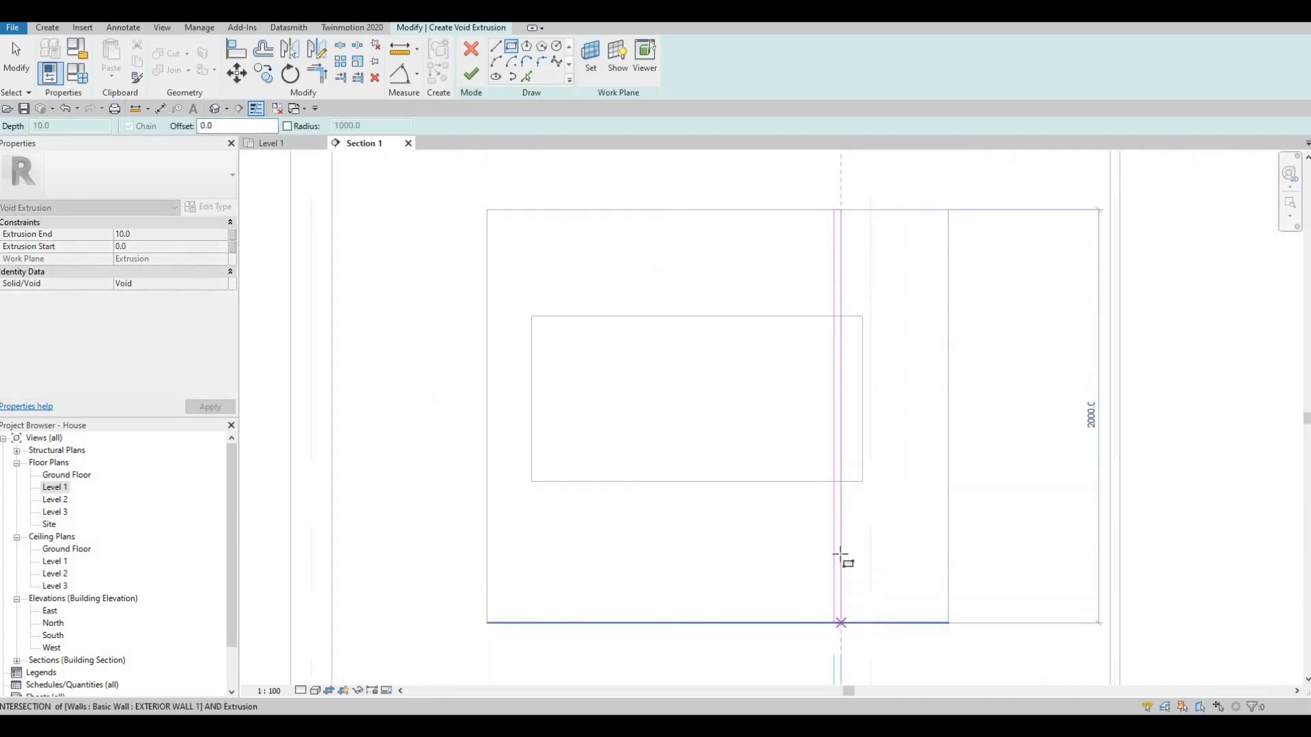
key(Escape)
key(Escape)
- Nudge one long line of the void strip towards the other, narrowing the strip to about 14 mm
click(834, 519)
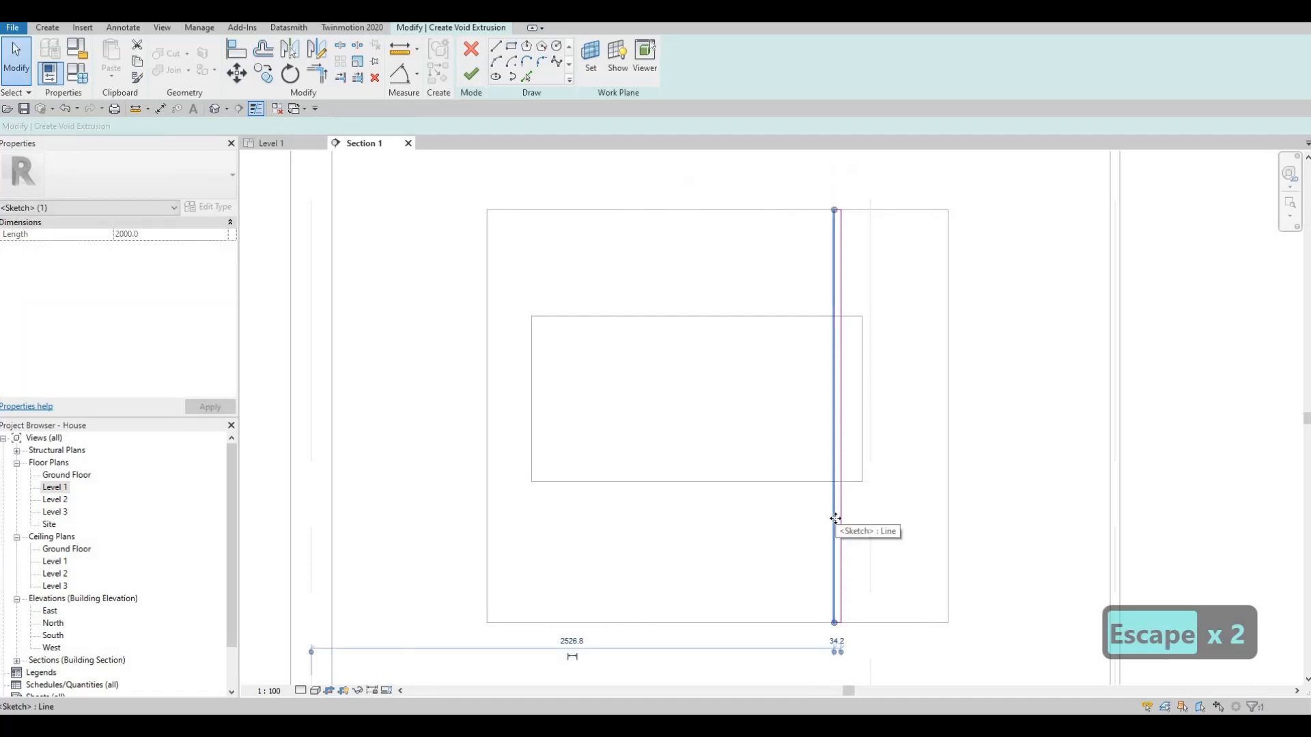
key(Right)
key(Right)
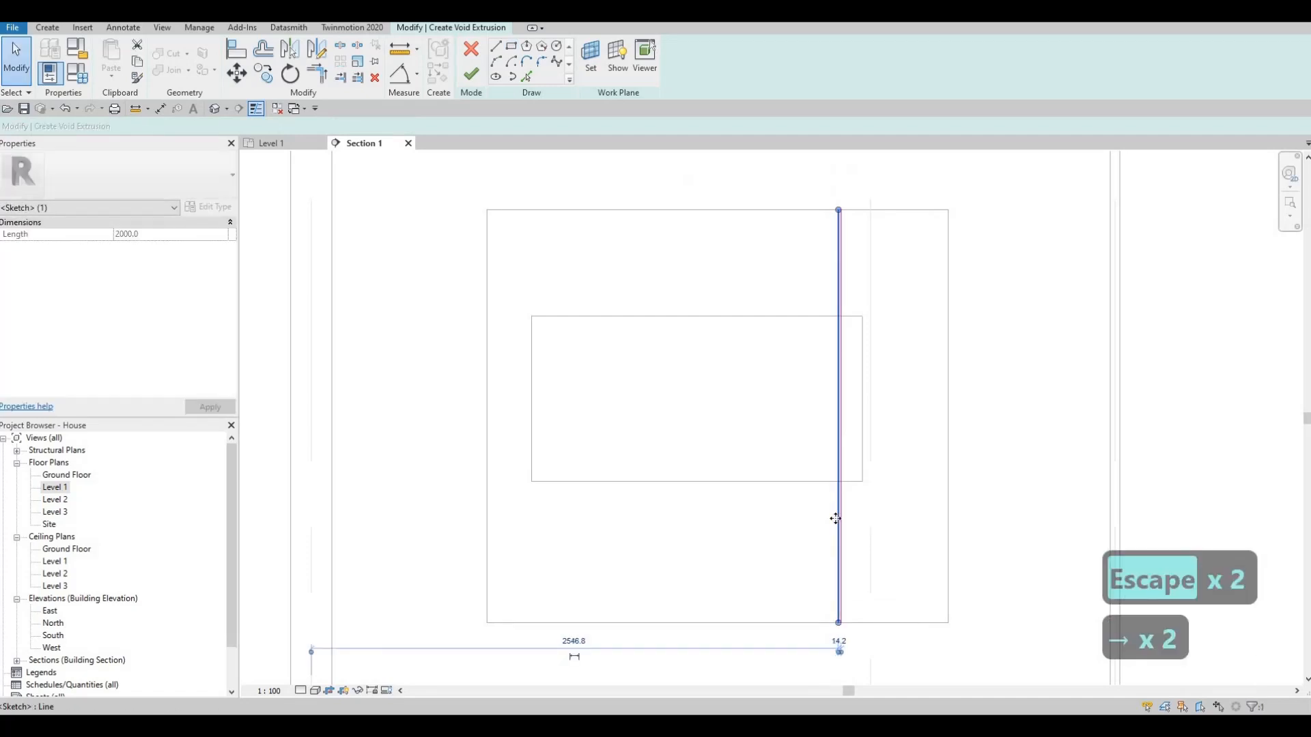
key(Escape)
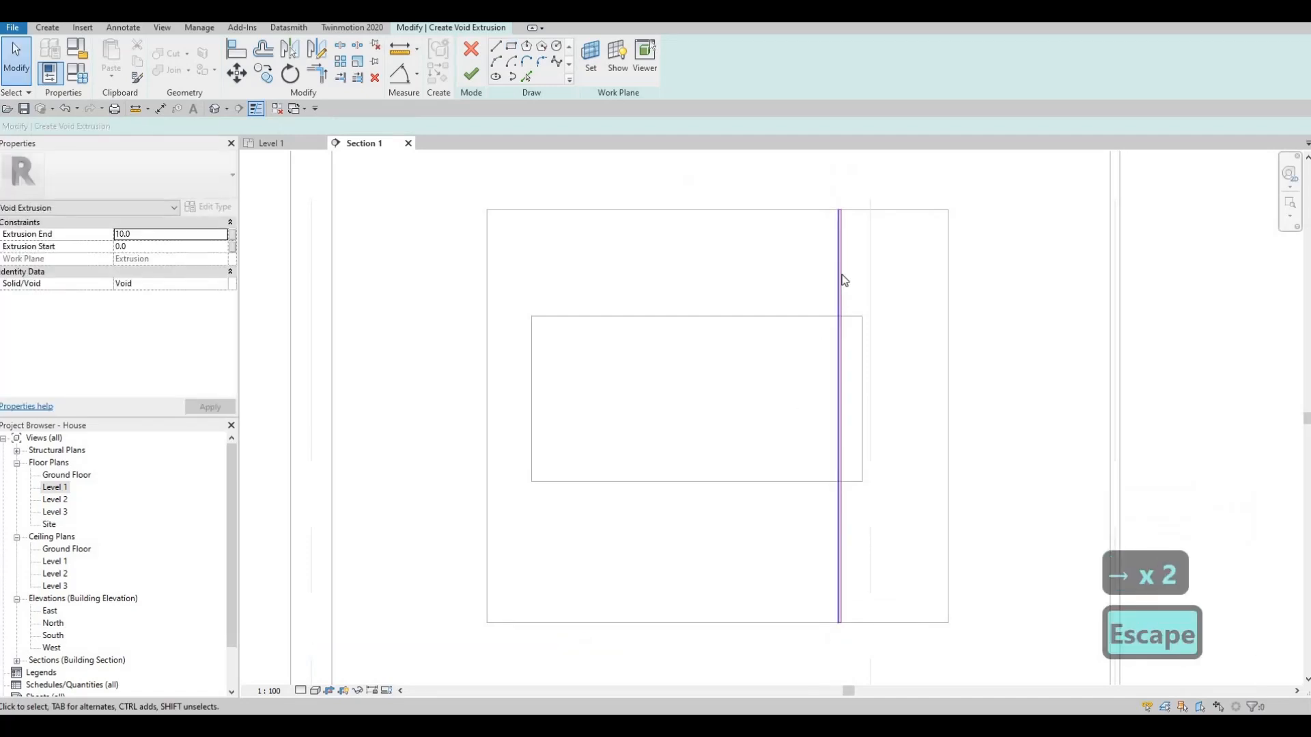
- Copy the whole strip three times across the frame, offsetting the first two copies about 540 mm and 340 mm, and finish the void sketch
key(Tab)
click(845, 280)
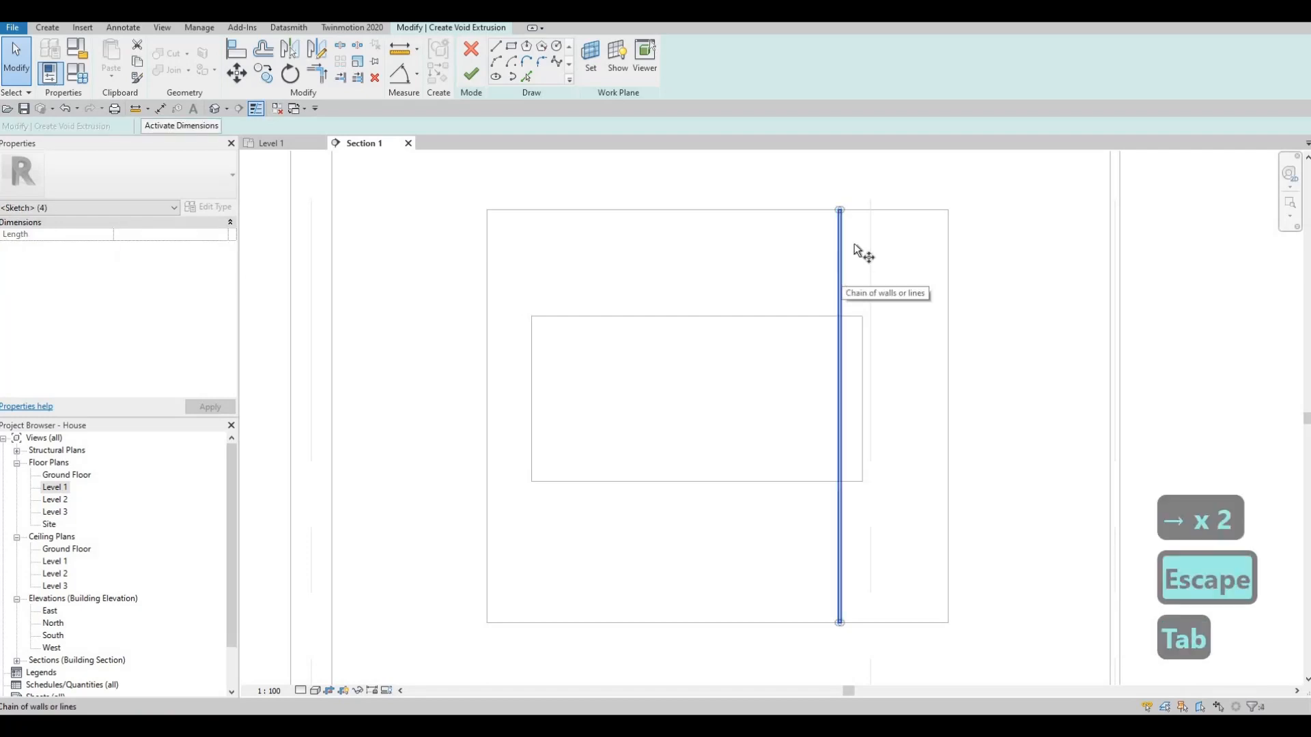
key(c)
key(o)
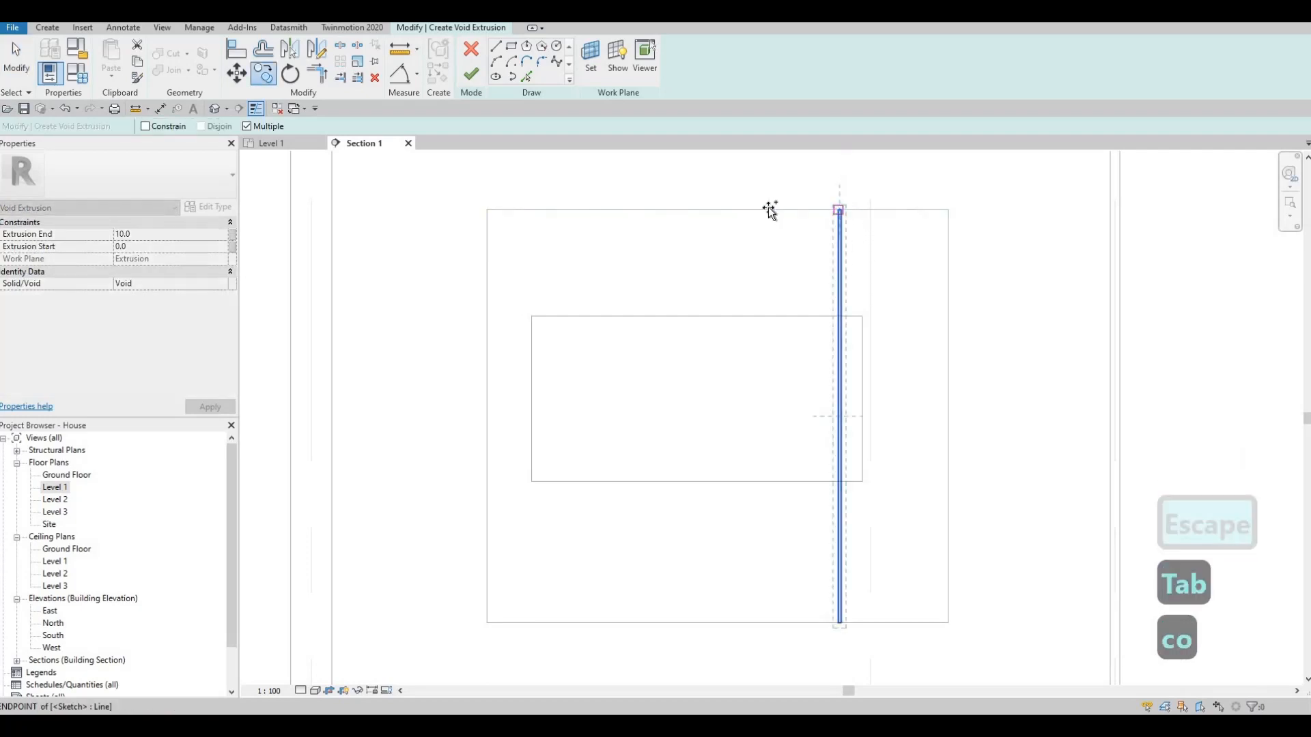
click(771, 211)
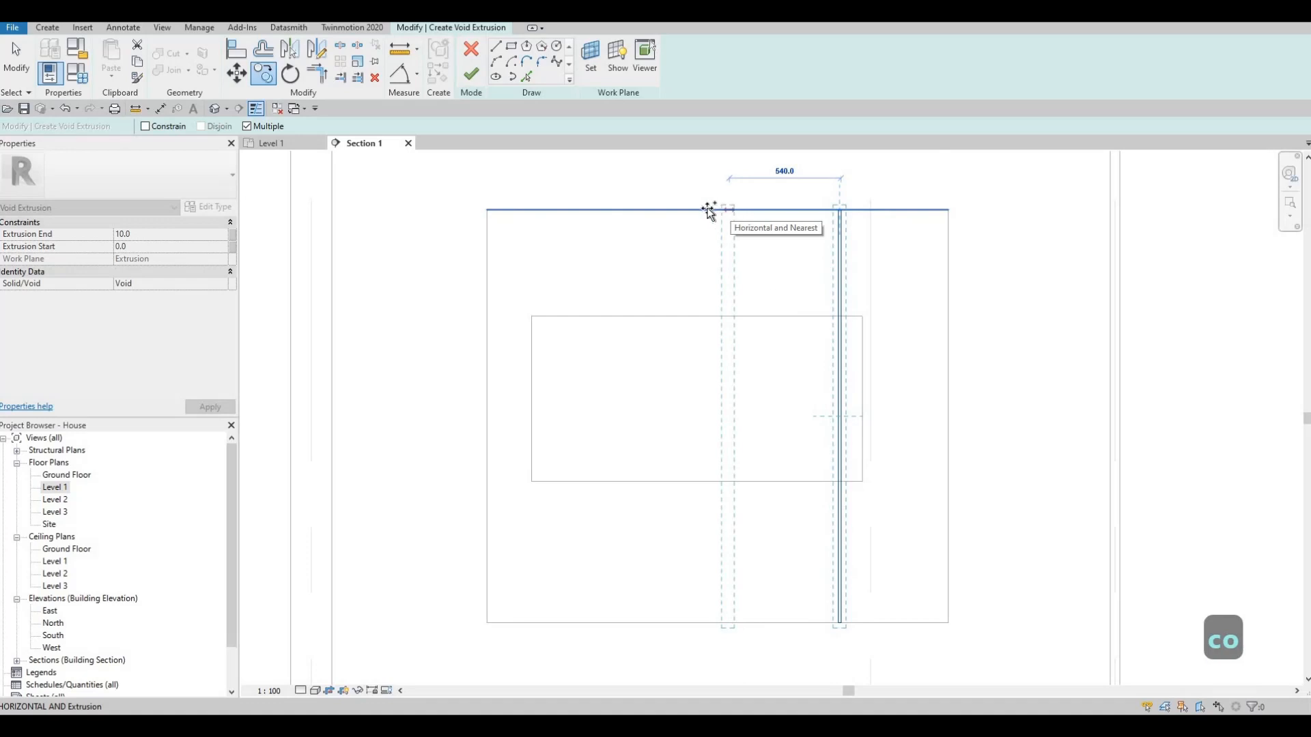
click(710, 208)
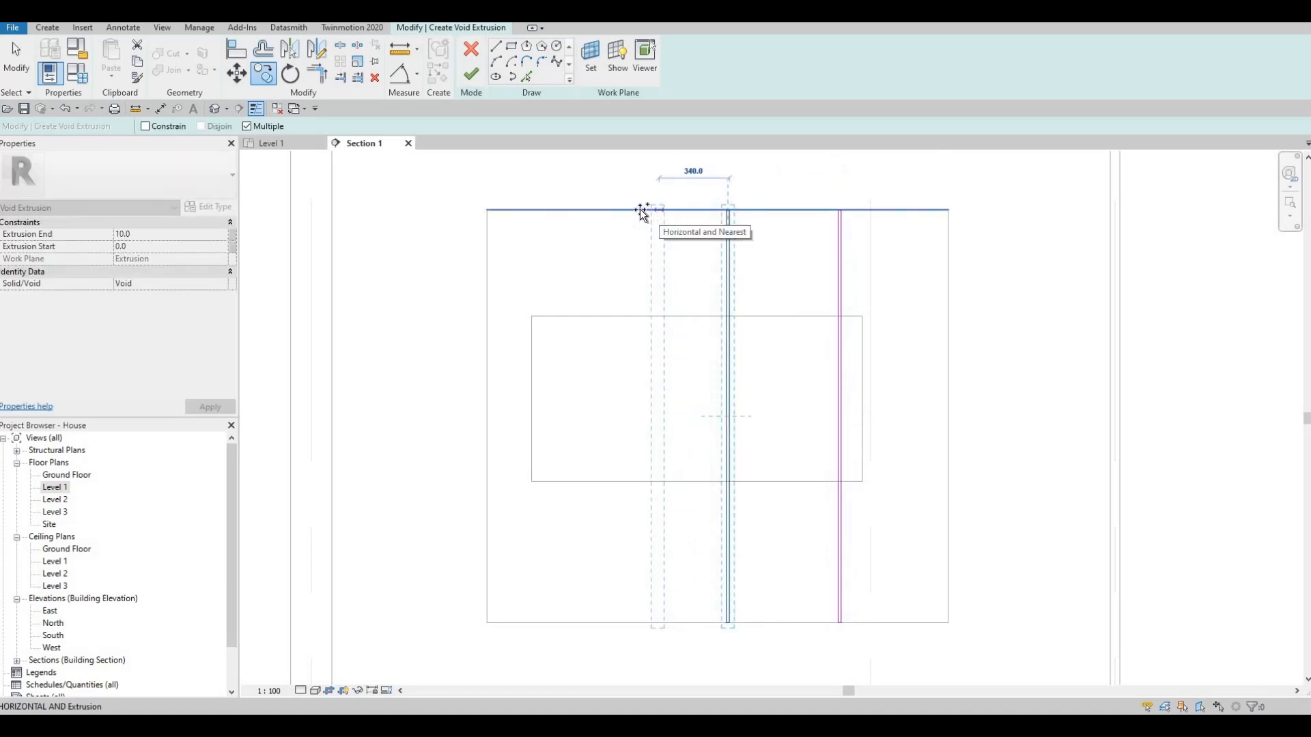
click(645, 211)
click(550, 211)
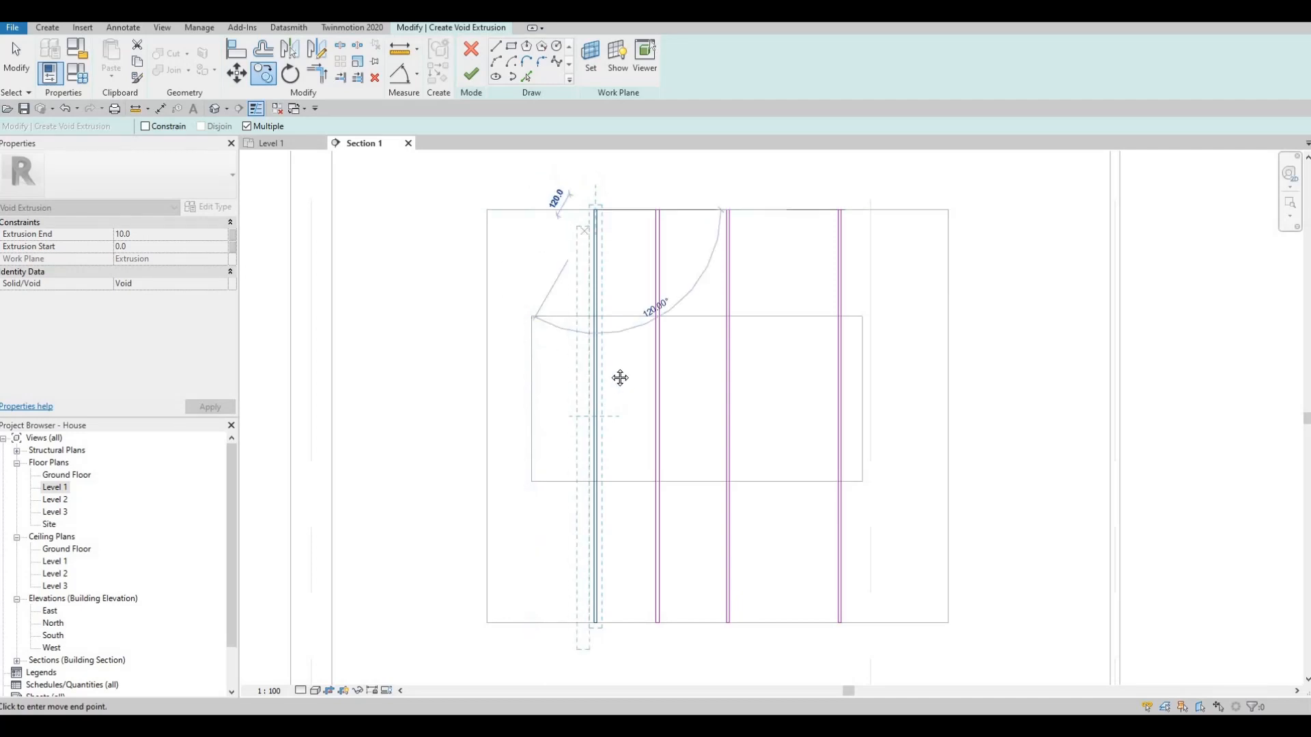
key(Escape)
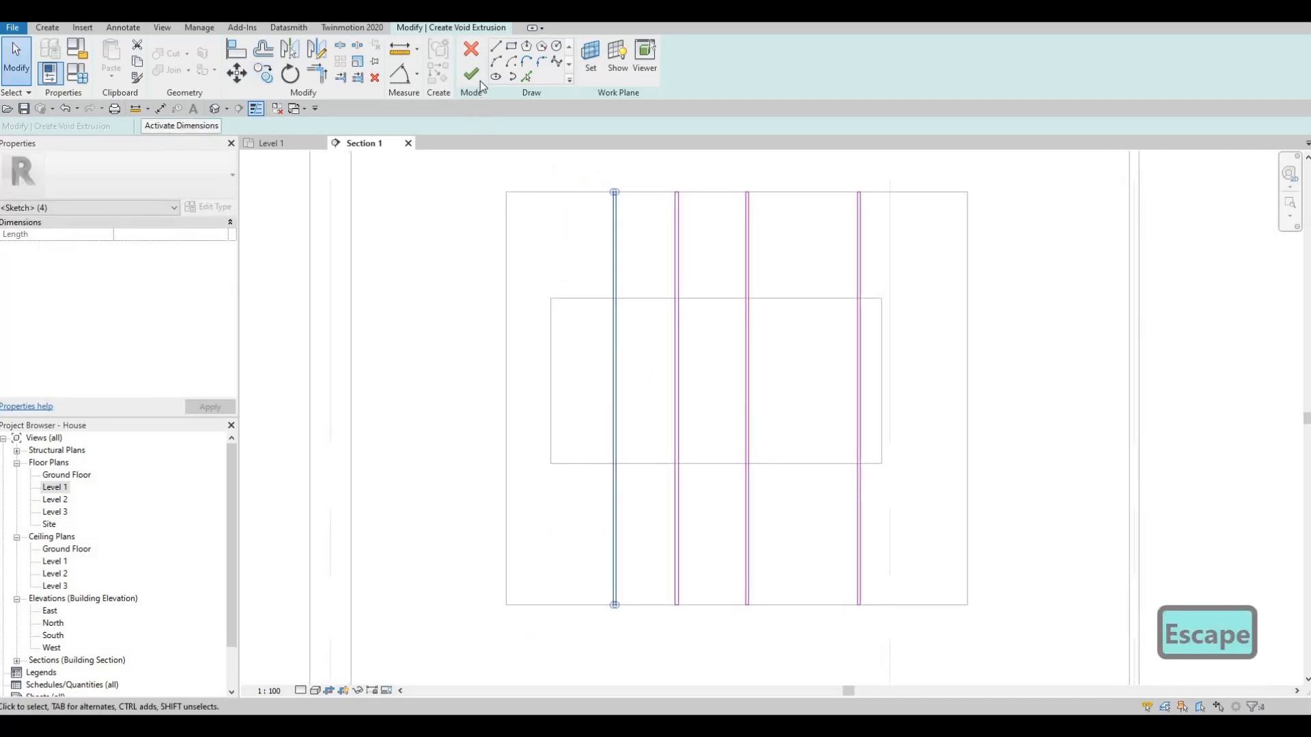
click(472, 75)
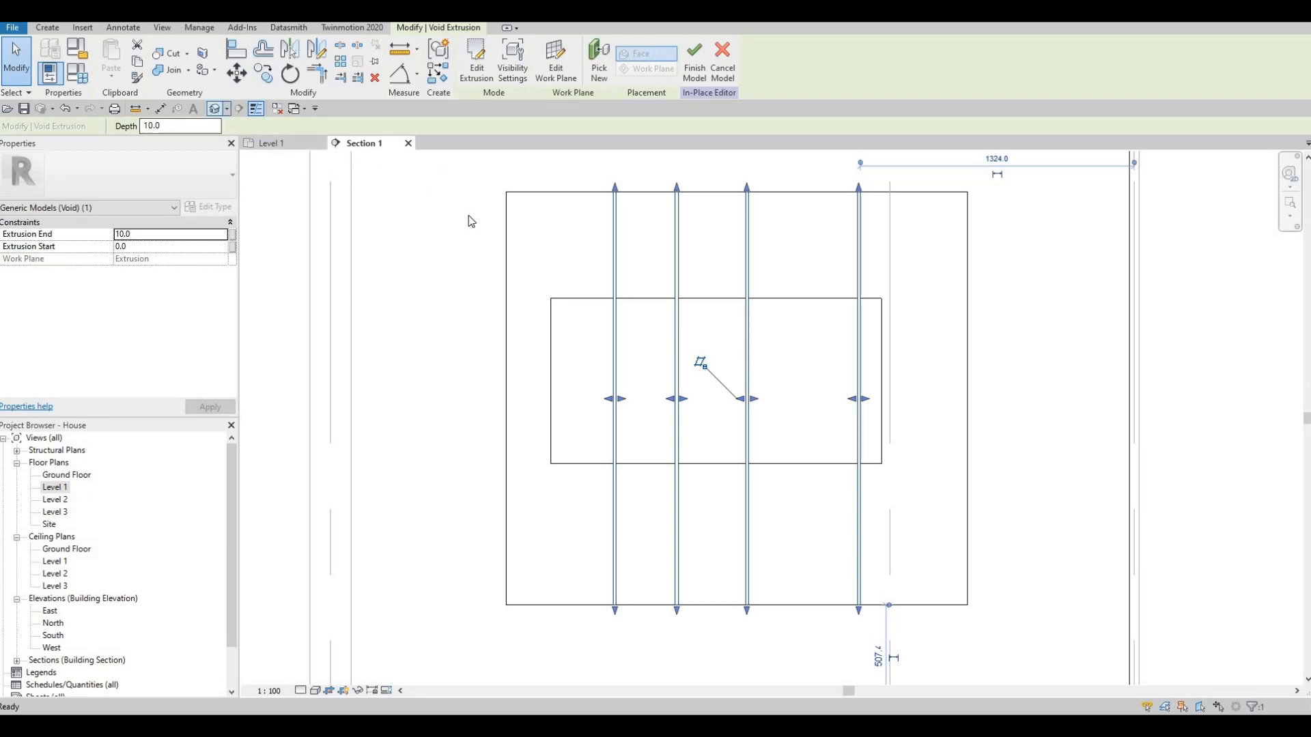
- In the 3D view, set the frame extrusion's end to 50 mm
key(Escape)
scroll(680, 368, up, 3)
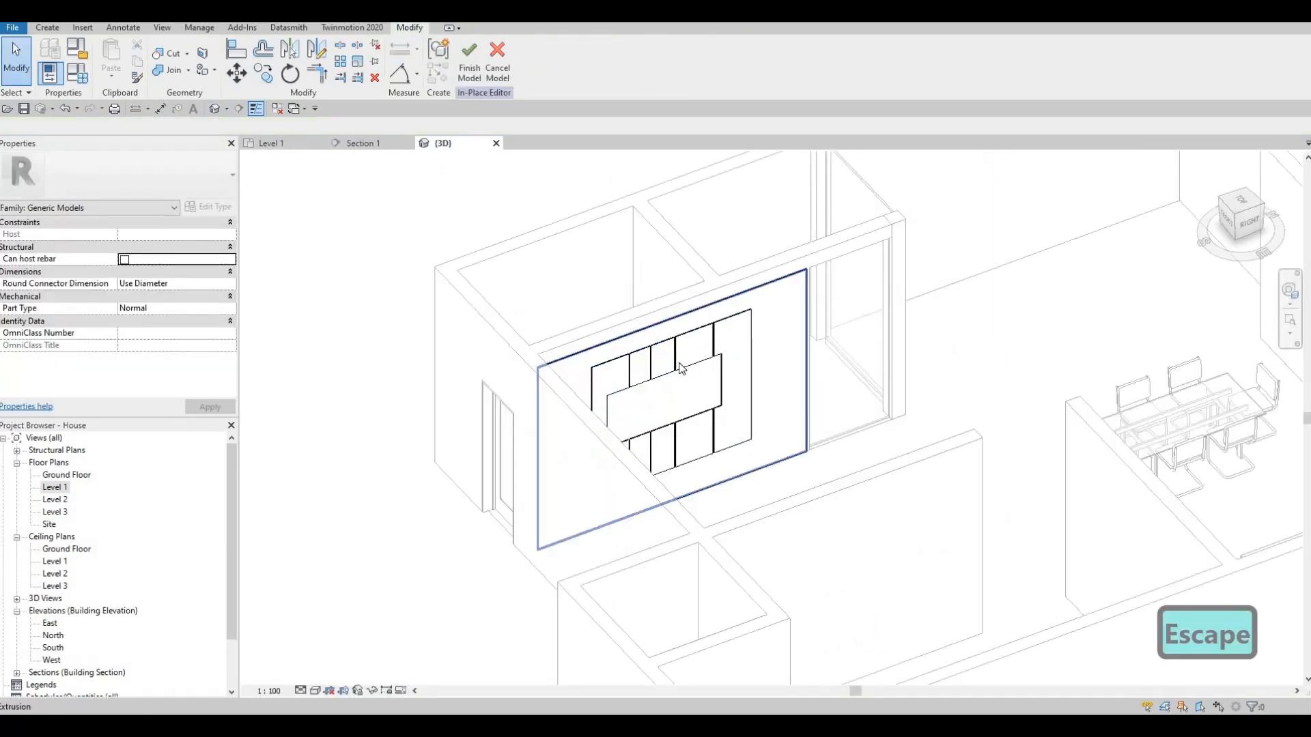
scroll(620, 424, up, 5)
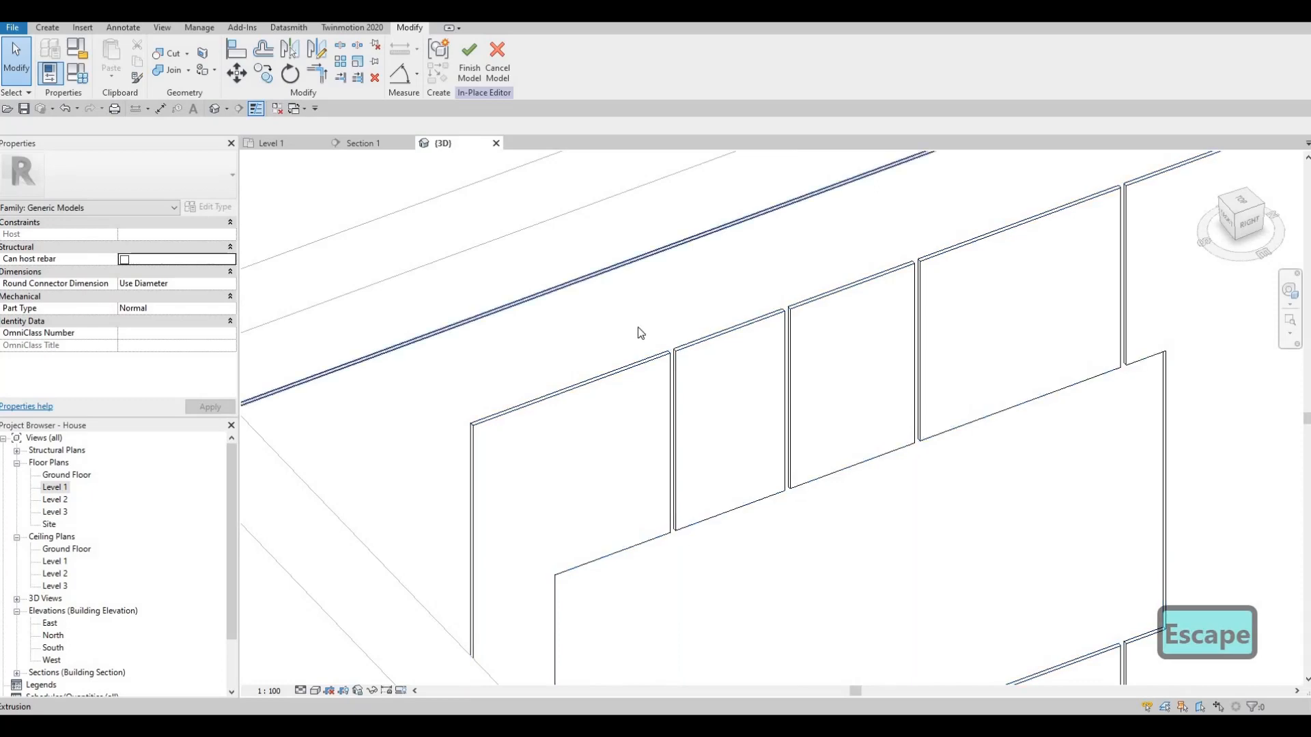
middle_drag(568, 419, 705, 204)
scroll(617, 338, down, 5)
click(705, 204)
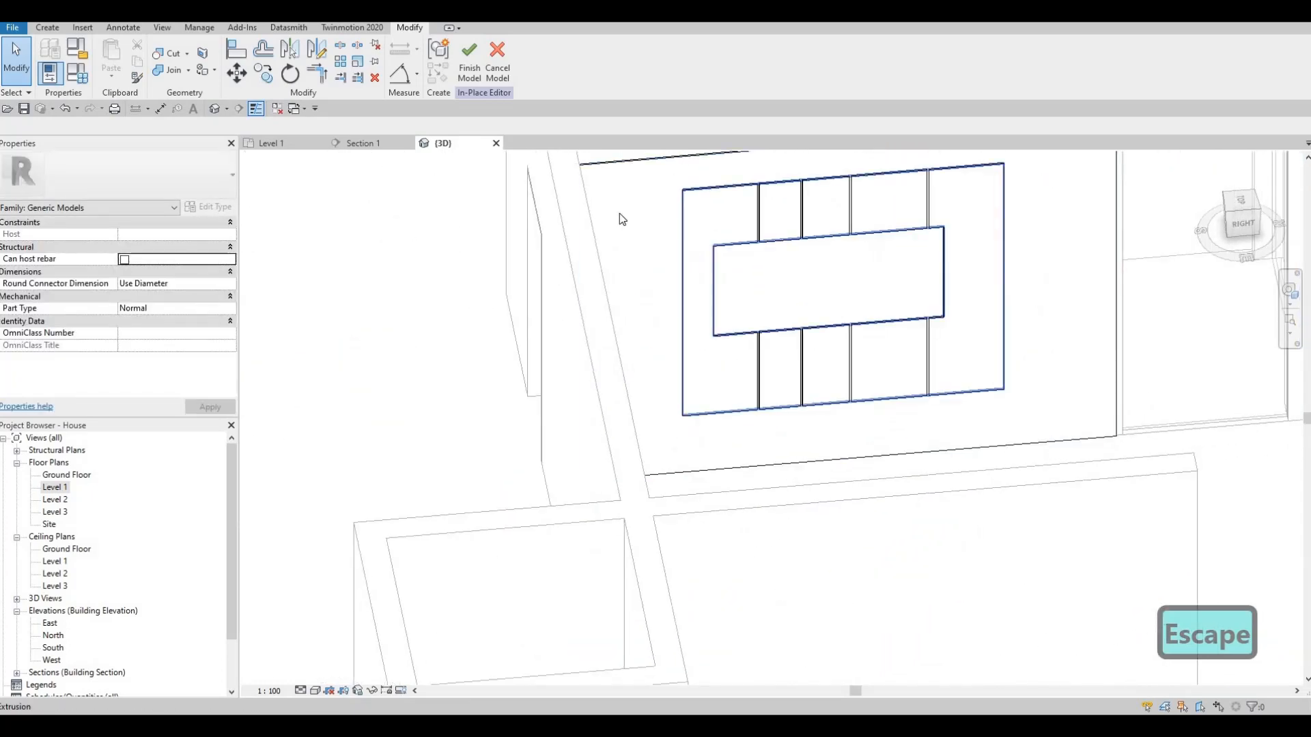
click(154, 236)
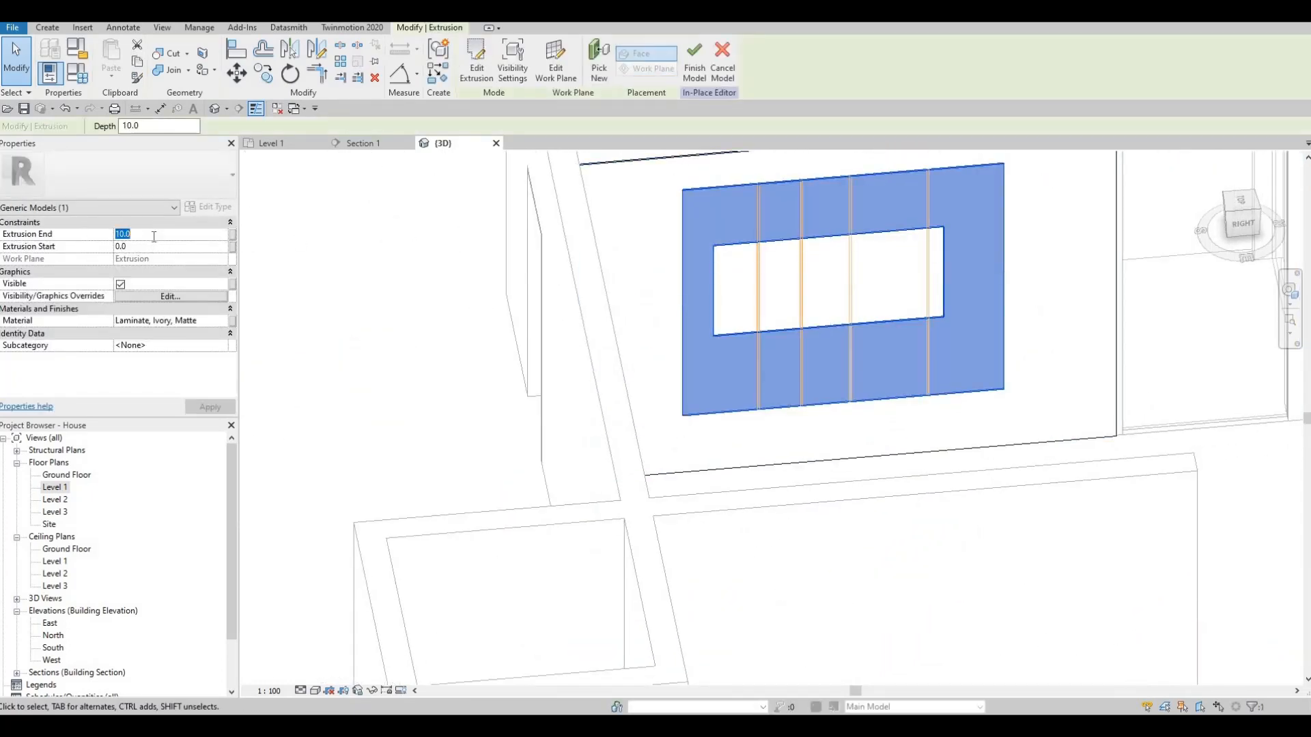
text(50)
key(Return)
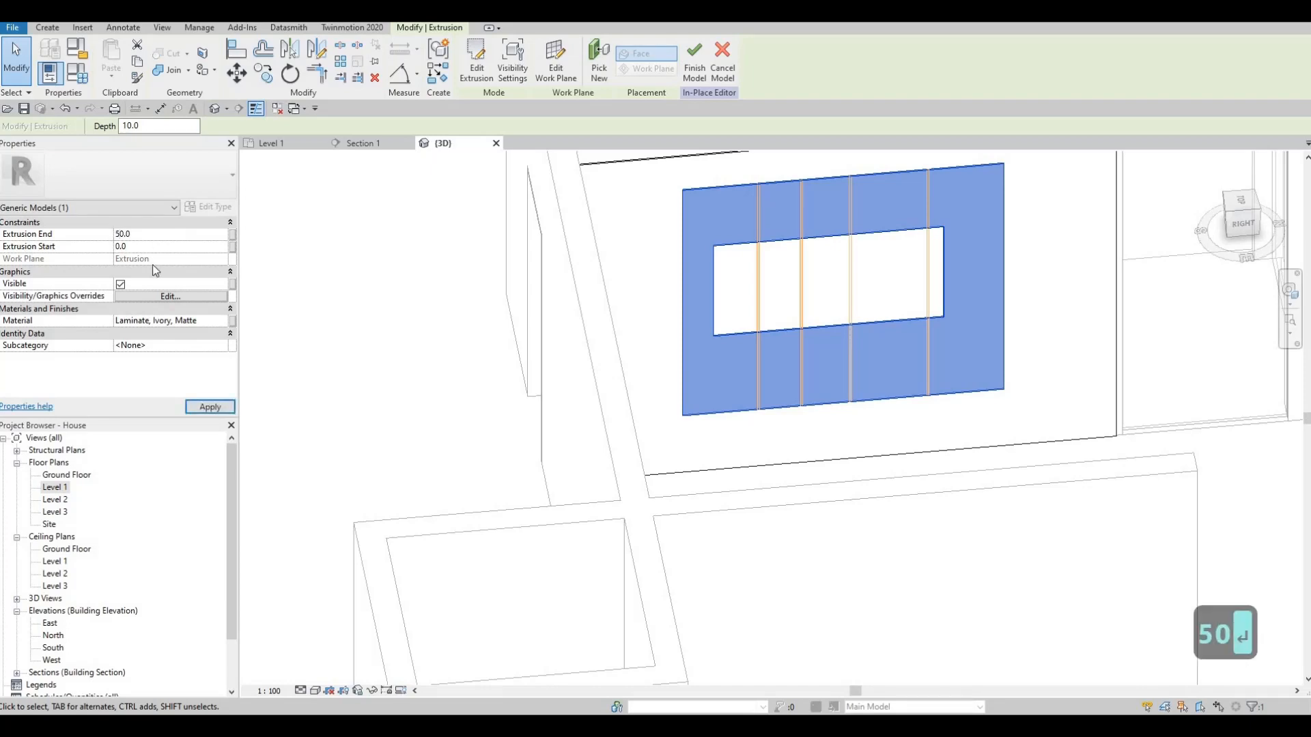
click(210, 409)
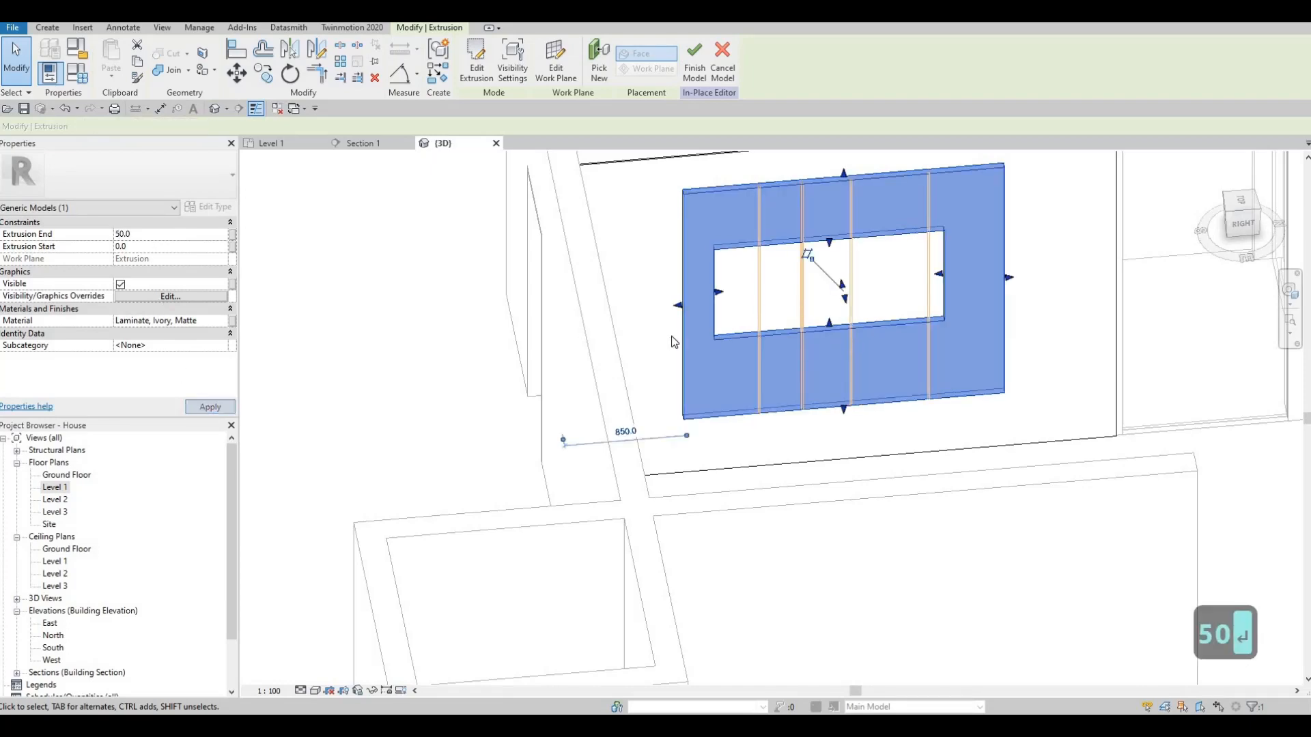
key(Escape)
key(Escape)
- Duplicate the Laminate, Ivory, Matte material and assign the duplicate to the frame extrusion
shift+middle_drag(770, 319, 793, 351)
scroll(785, 305, up, 5)
scroll(812, 293, down, 5)
middle_drag(813, 307, 702, 300)
click(636, 269)
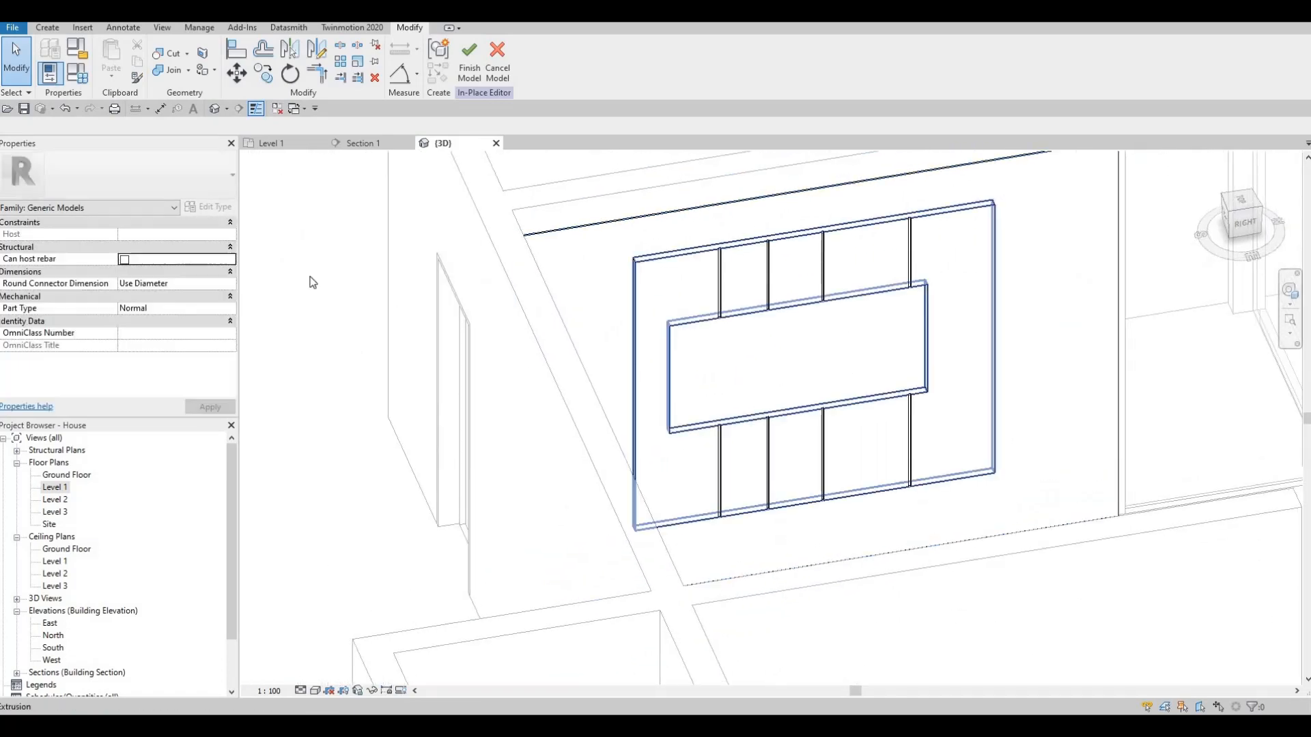
click(225, 327)
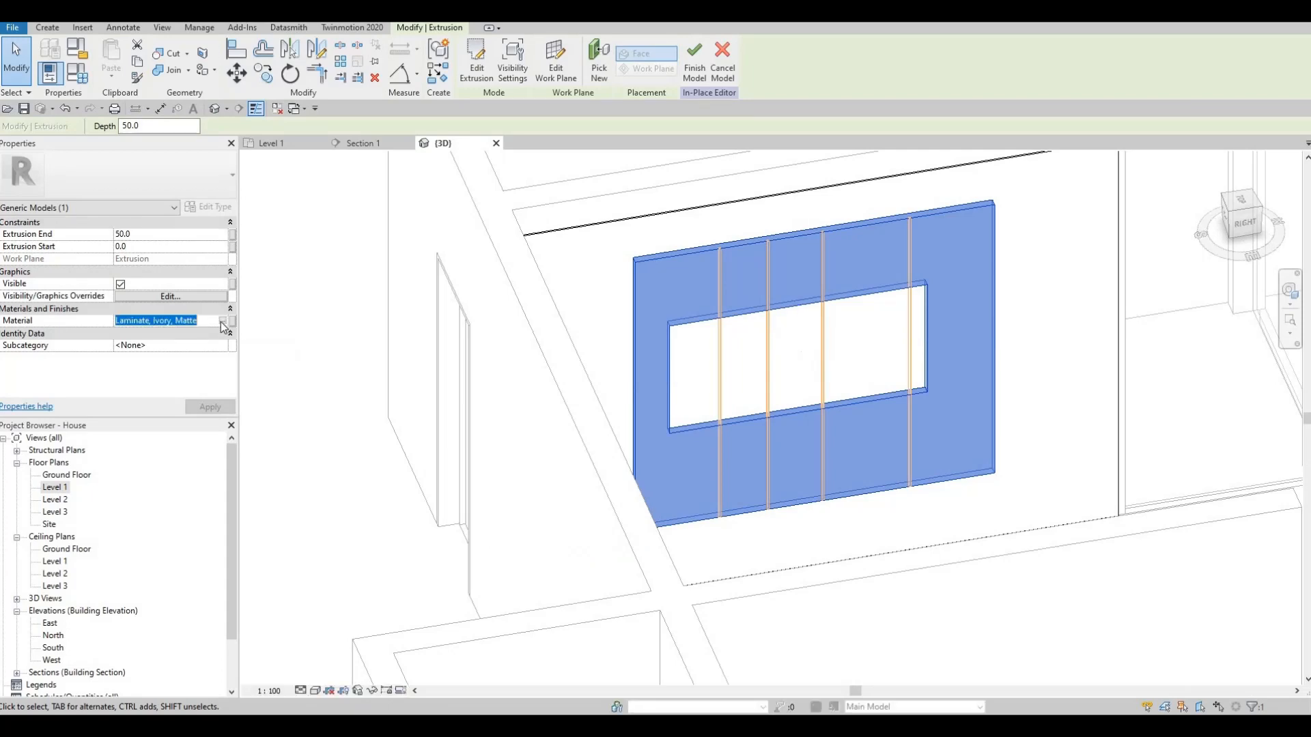
click(223, 322)
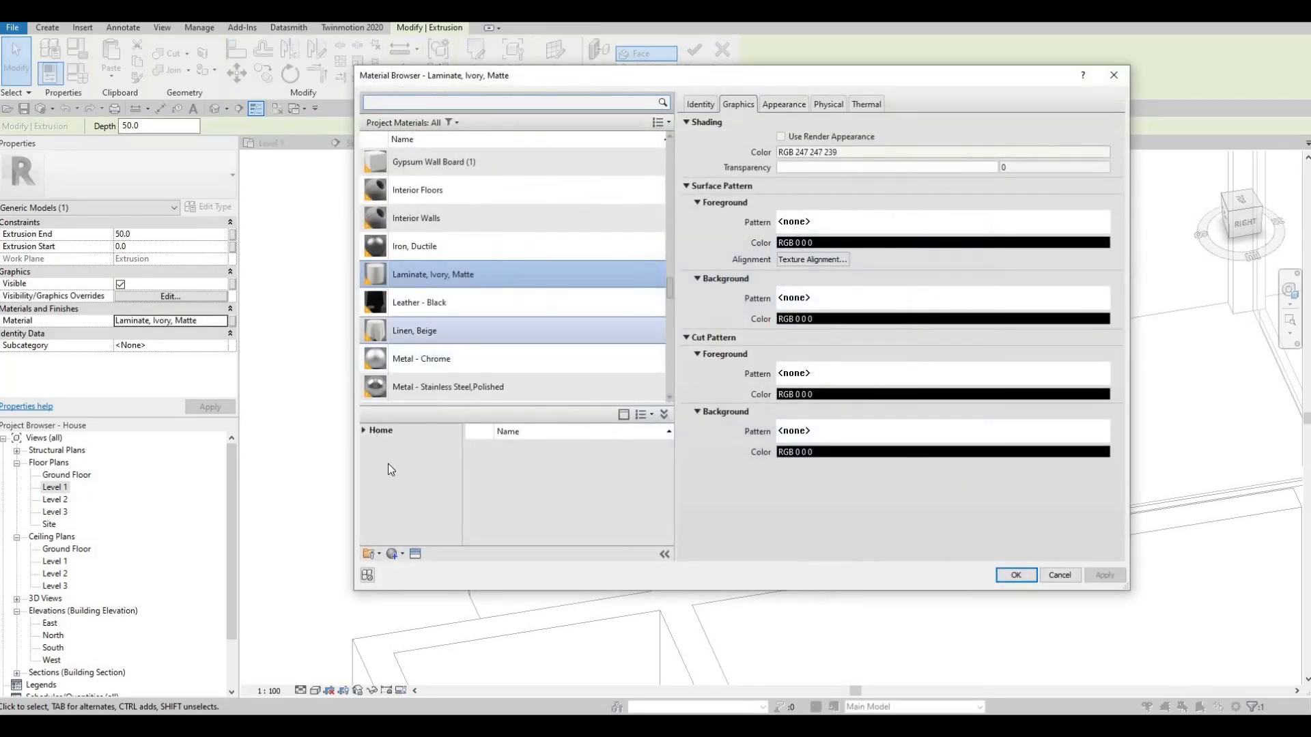
click(403, 554)
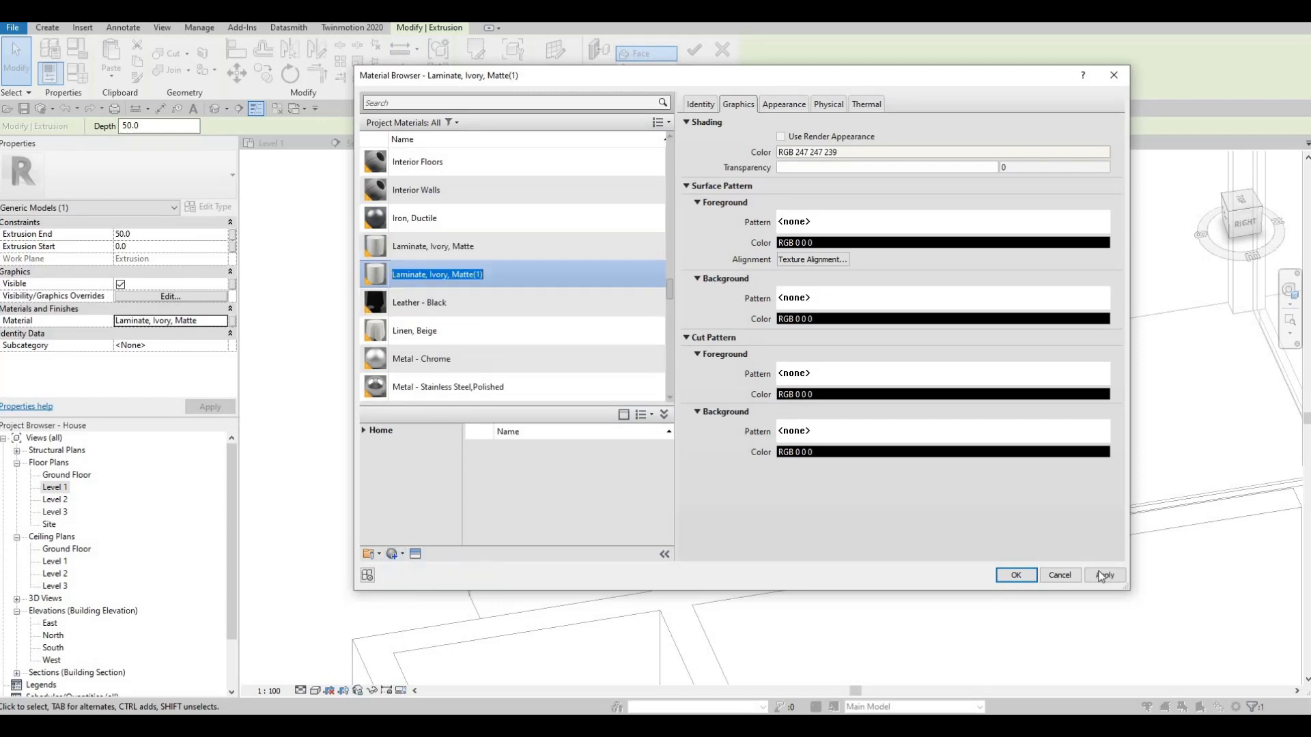
click(1016, 575)
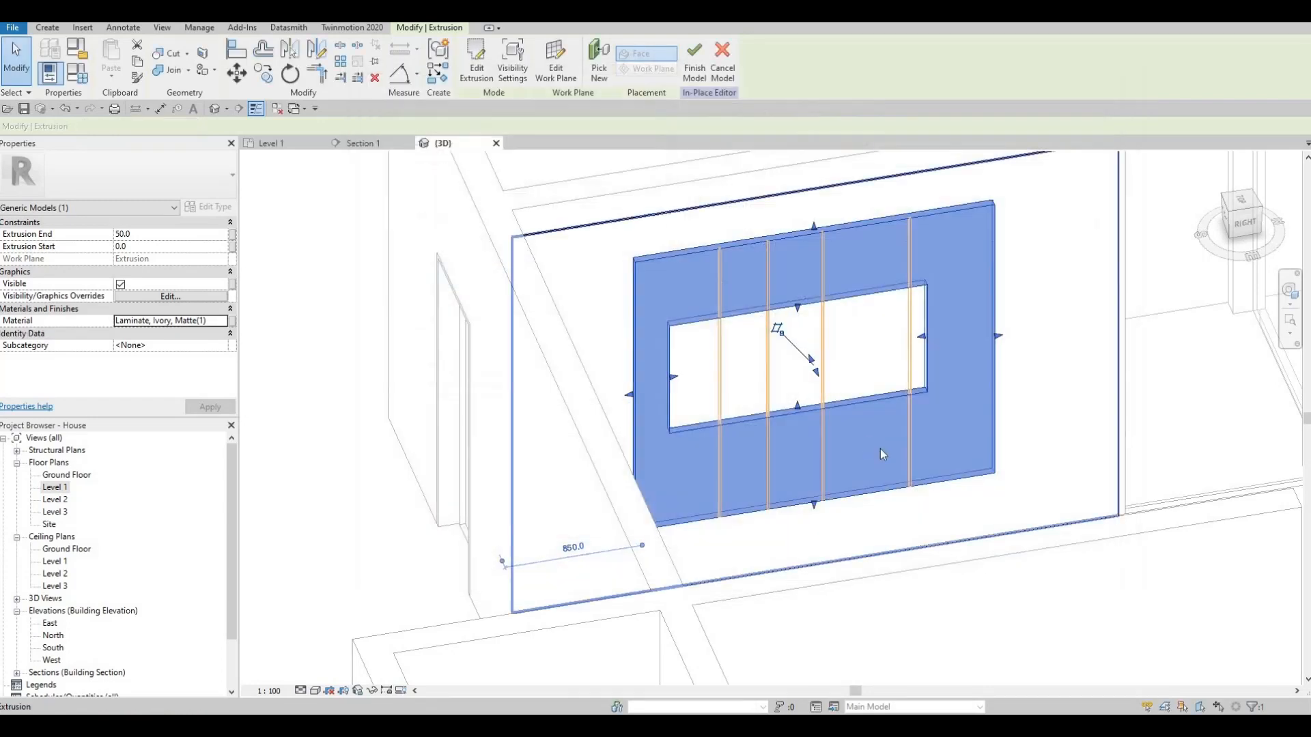
key(Escape)
key(Escape)
- In the Section 1 view, start an extrusion similar to the frame, picking the wall face as its work plane
shift+middle_drag(840, 459, 836, 425)
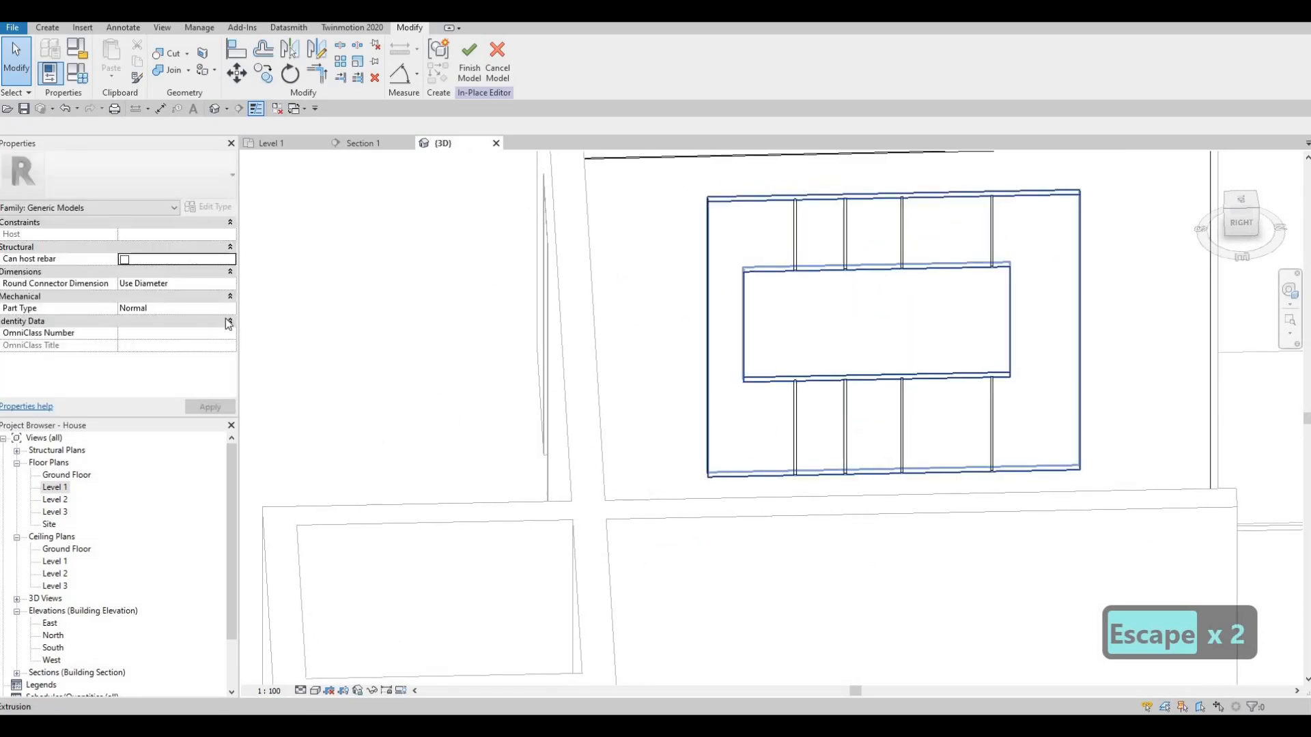
click(374, 150)
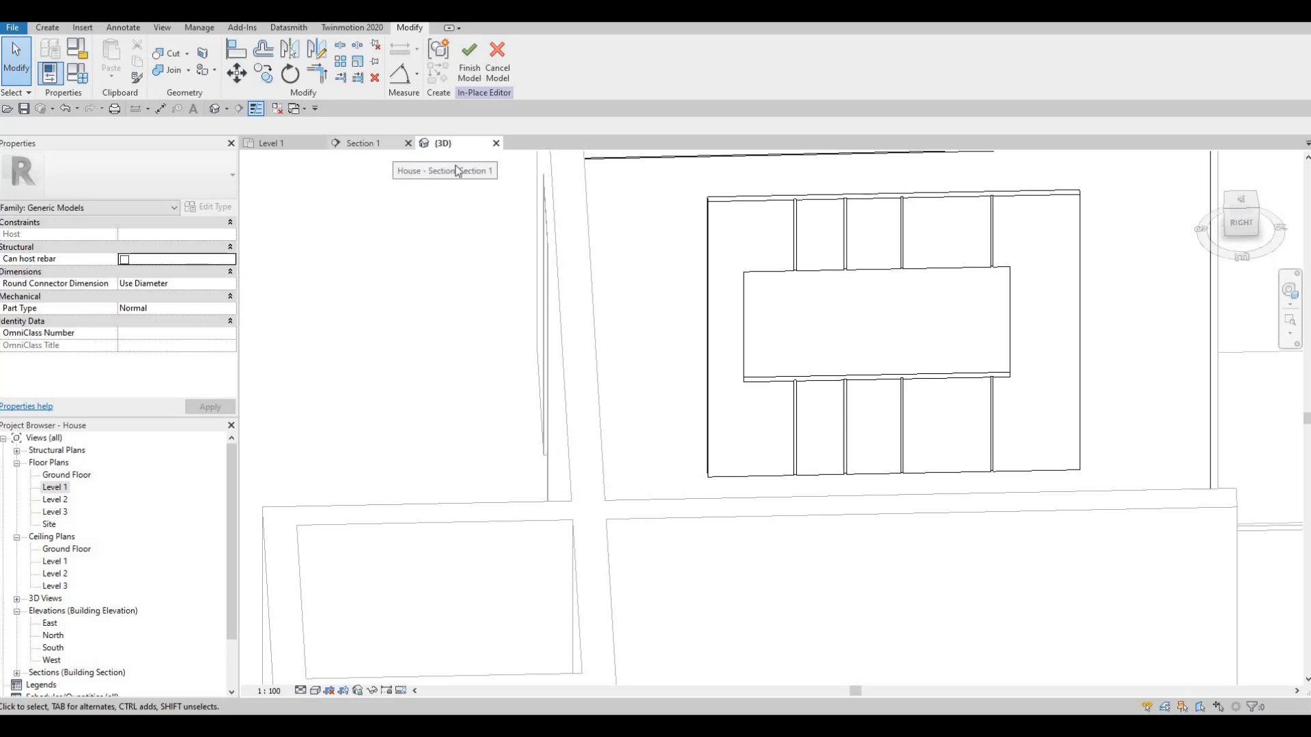
key(Escape)
click(565, 198)
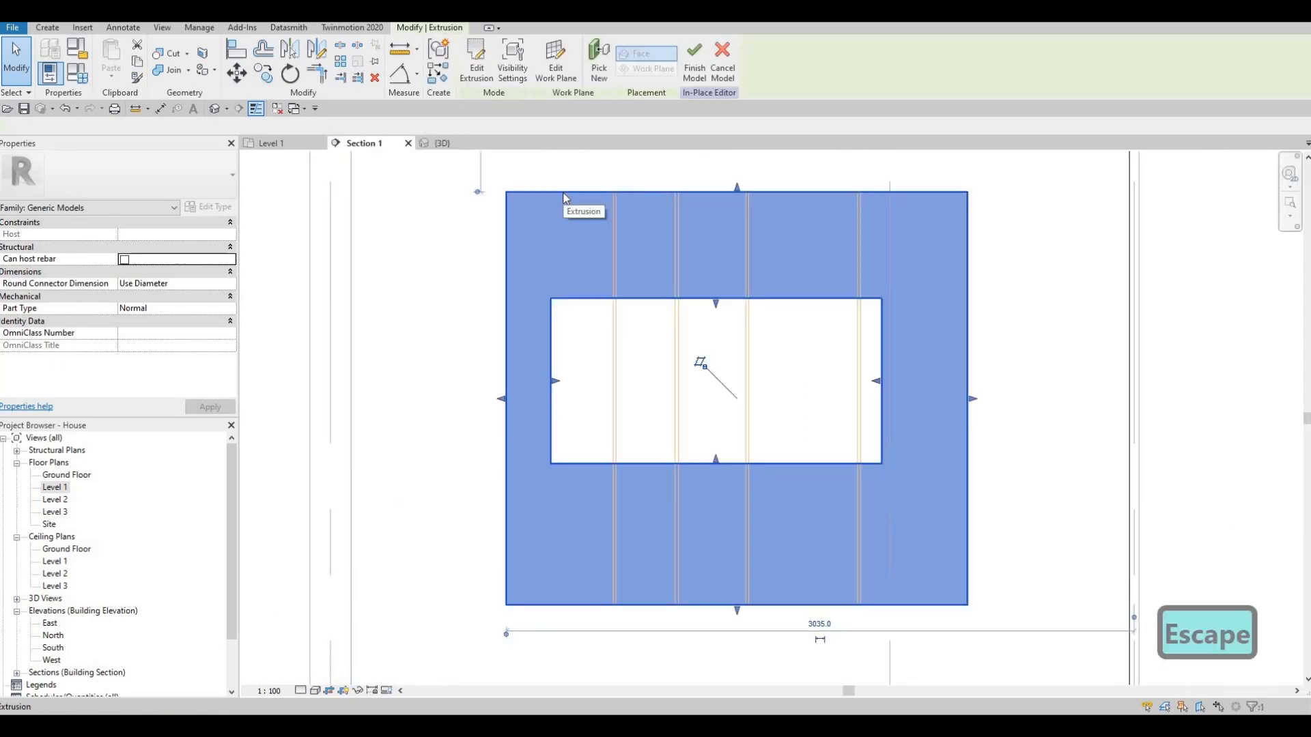
key(c)
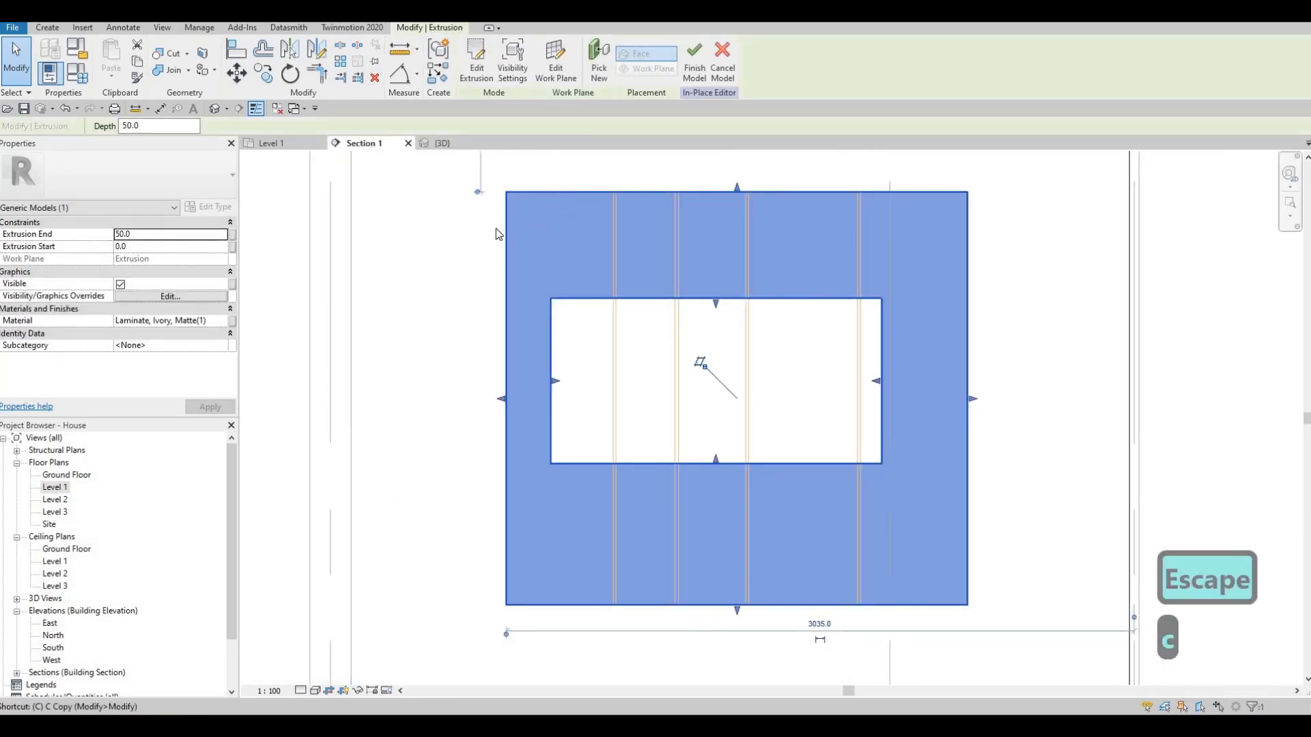
key(s)
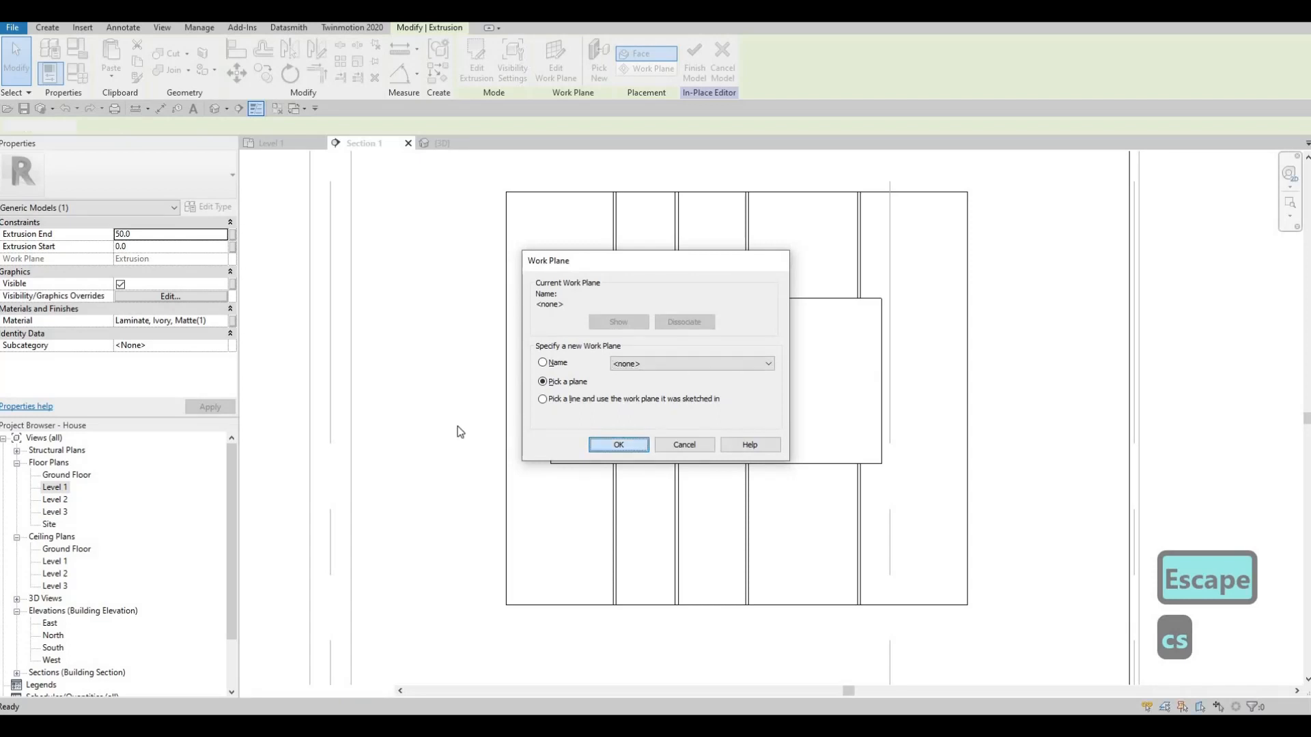
key(Return)
click(446, 156)
- Sketch a rectangle about 2507 mm high beside the frame, from the frame's top-left corner down to Level 1
click(511, 45)
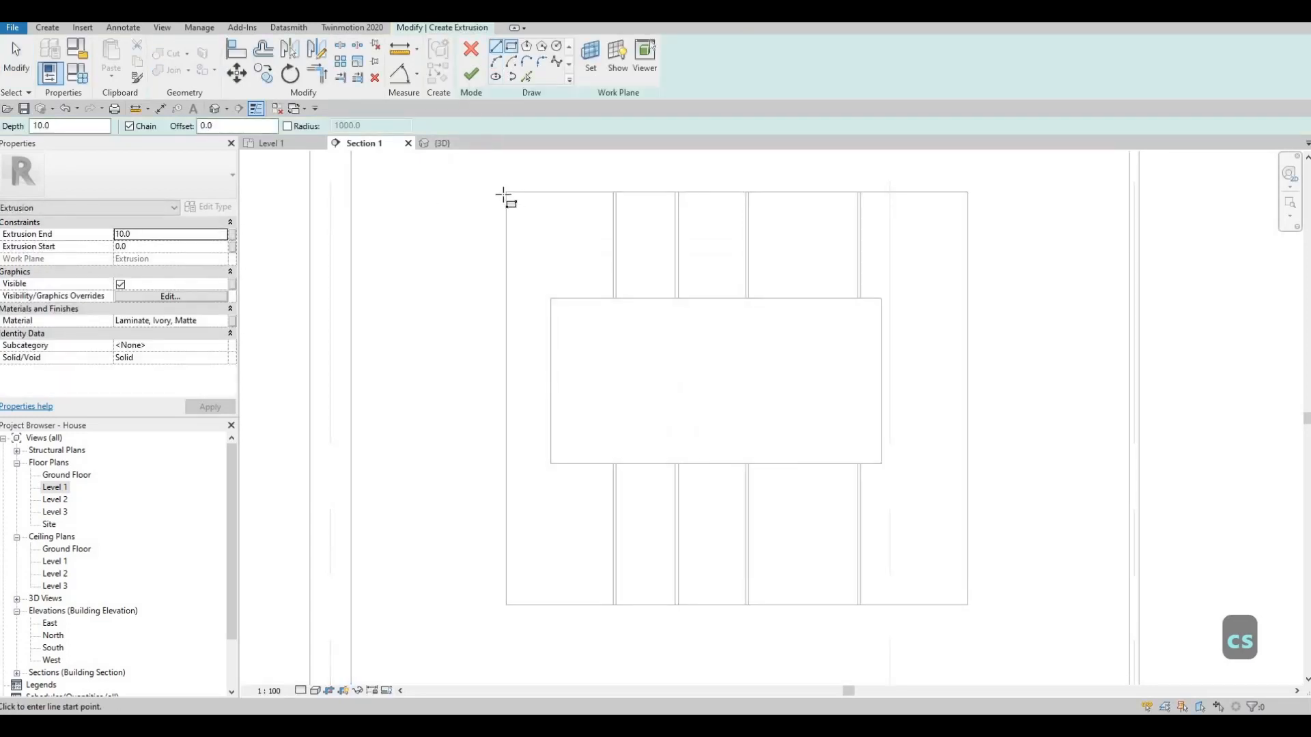
click(506, 191)
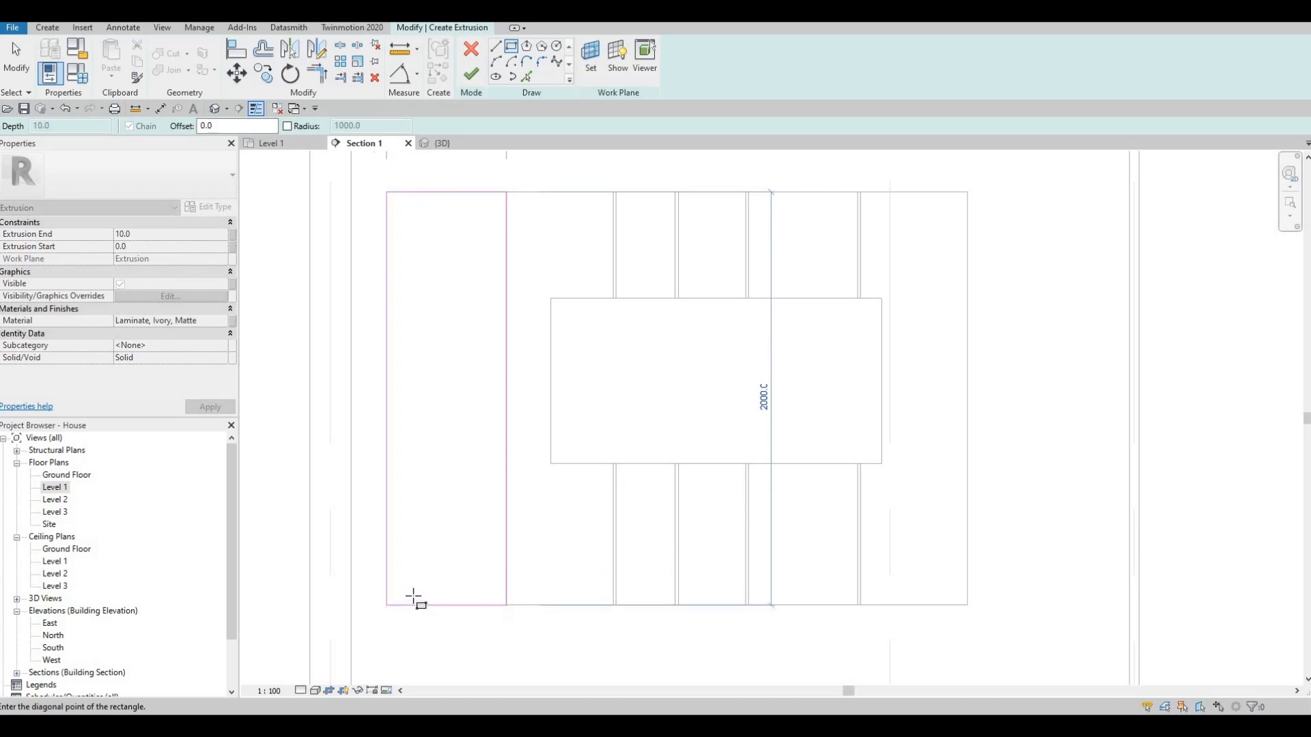
middle_drag(413, 594, 437, 463)
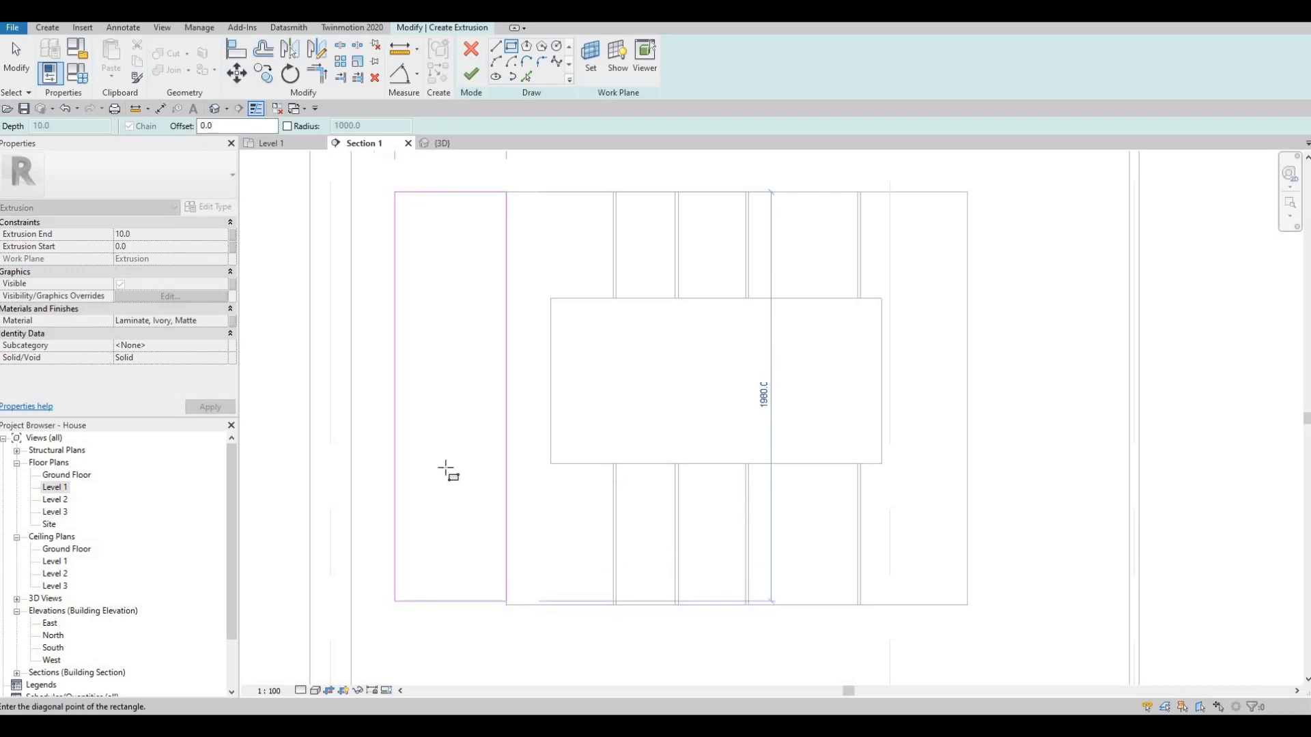
click(427, 549)
scroll(519, 376, down, 3)
key(Escape)
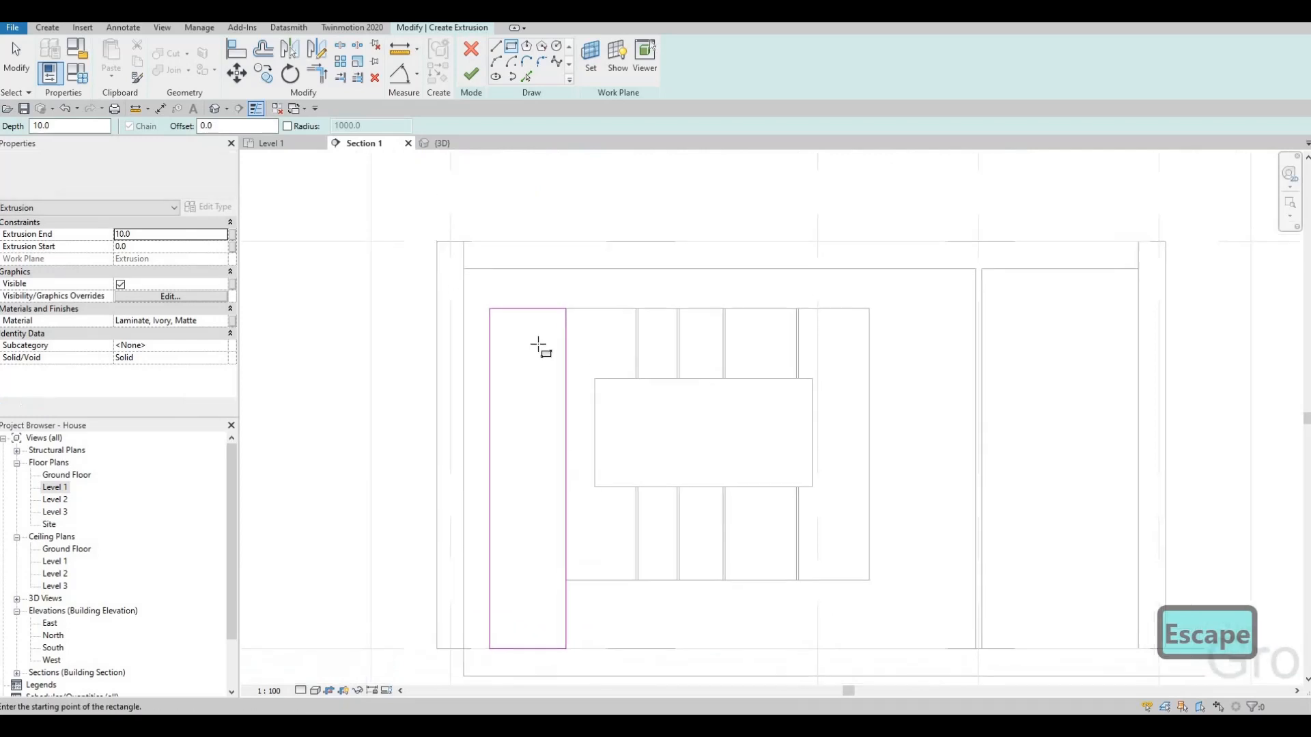
- Extend the rectangle's top edge to the ceiling line and its outer edge to the exterior wall, making it 750 by 2800 mm
key(Escape)
key(Escape)
mouse_move(518, 308)
mouse_down()
mouse_move(518, 270)
mouse_move(465, 298)
mouse_up()
click(489, 294)
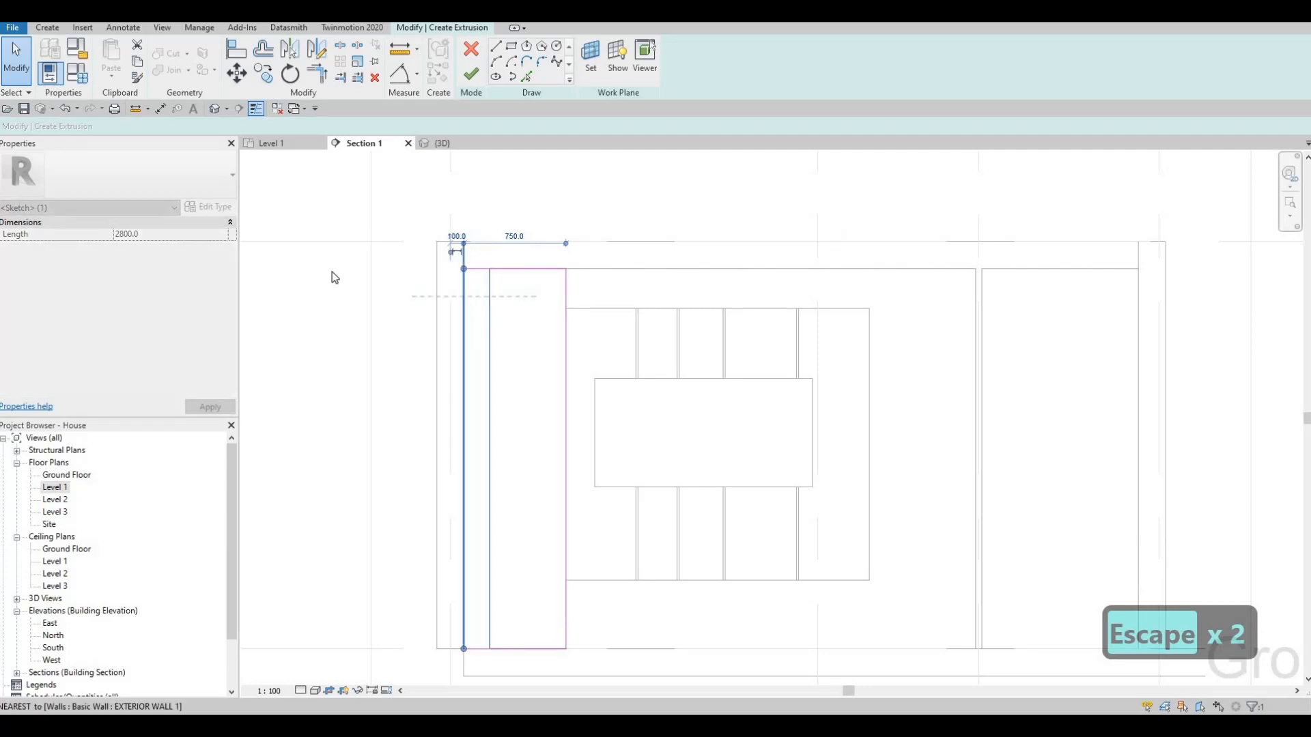
key(Escape)
- Set the side panel's extrusion end to 50 mm and finish its sketch
click(166, 235)
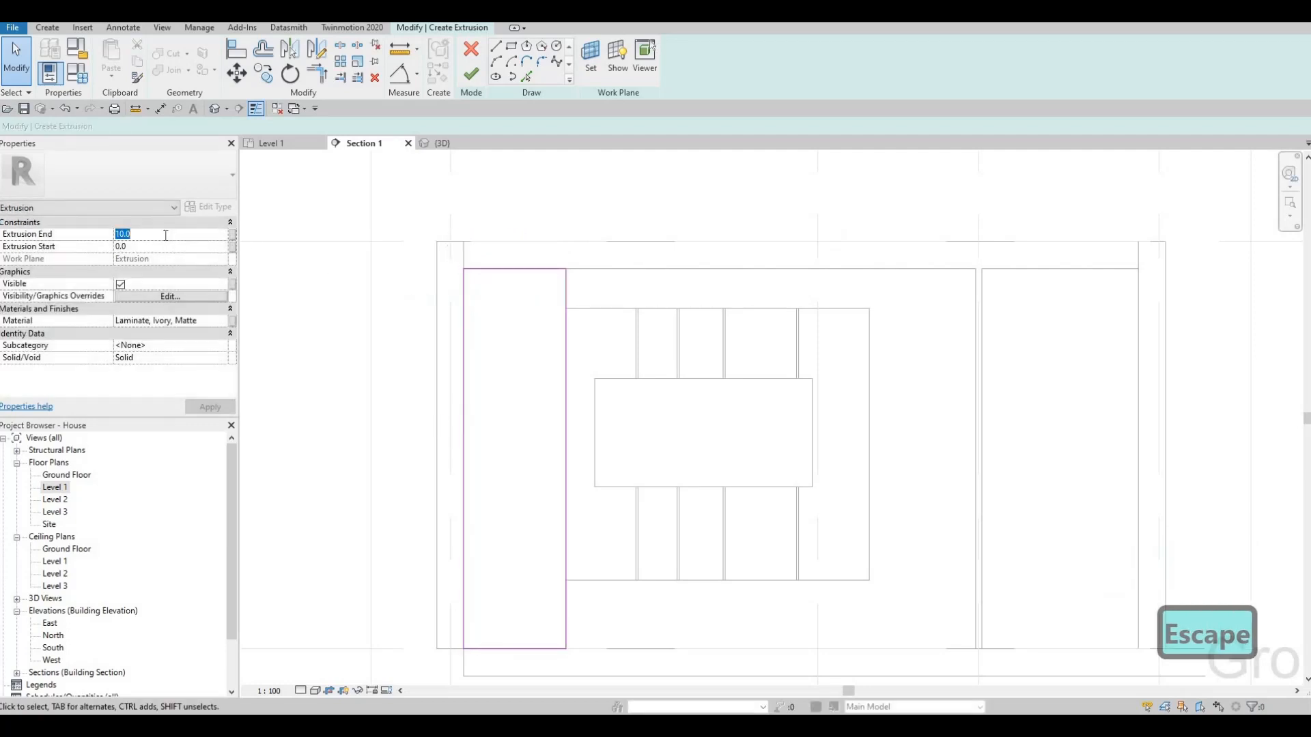
text(50)
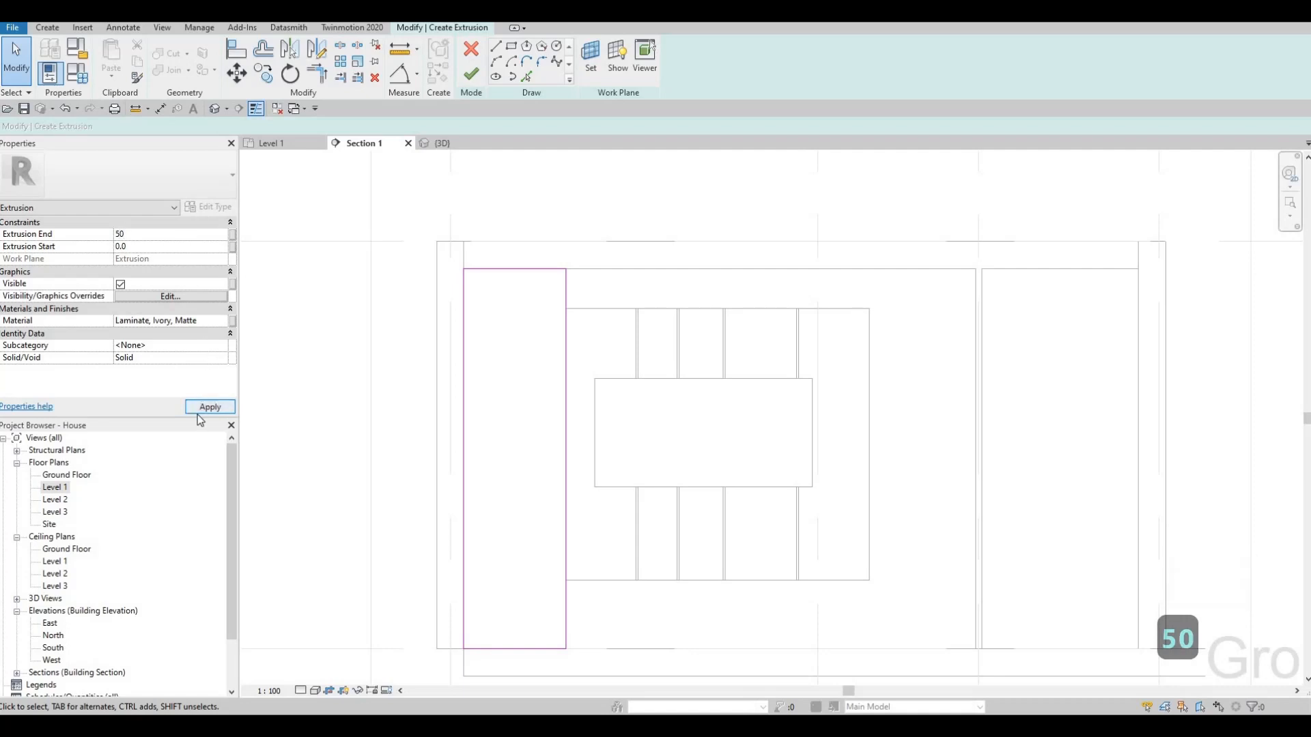
click(198, 413)
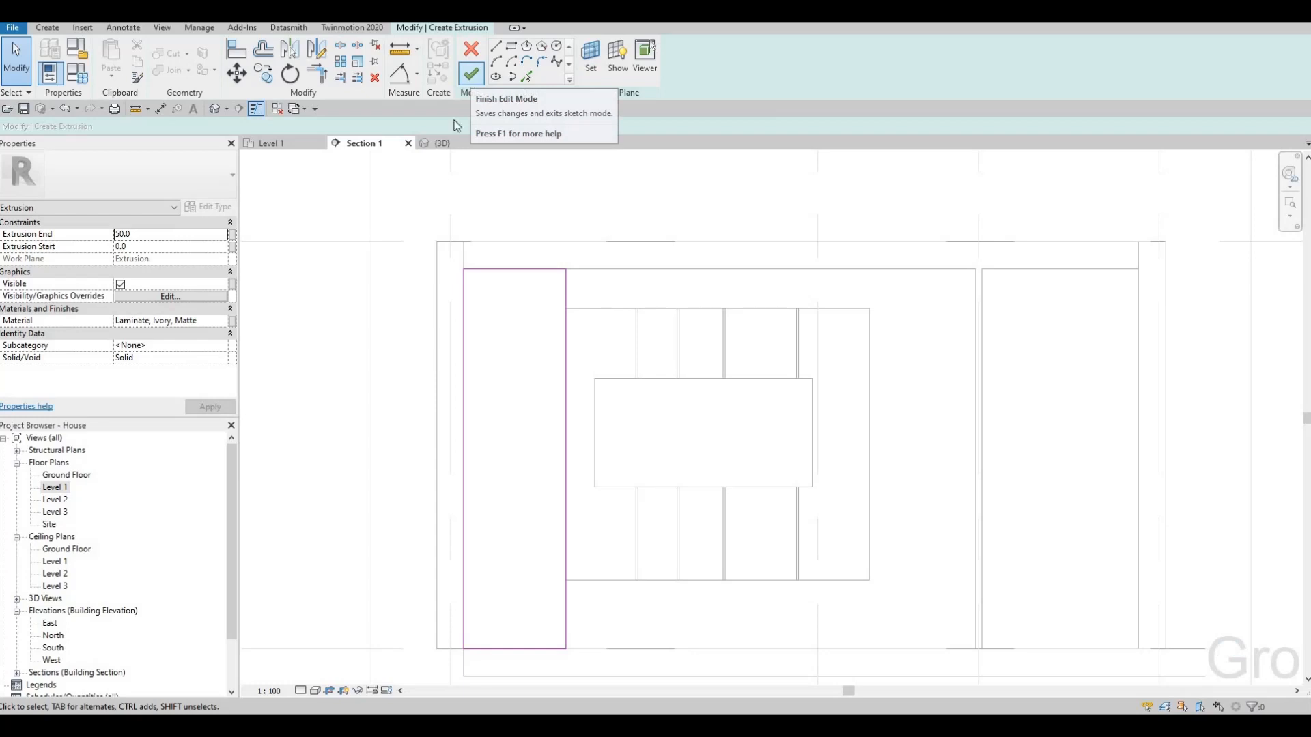
- Add Glulam 32h from the AEC wood materials and assign it to the side panel extrusion
click(205, 321)
click(224, 326)
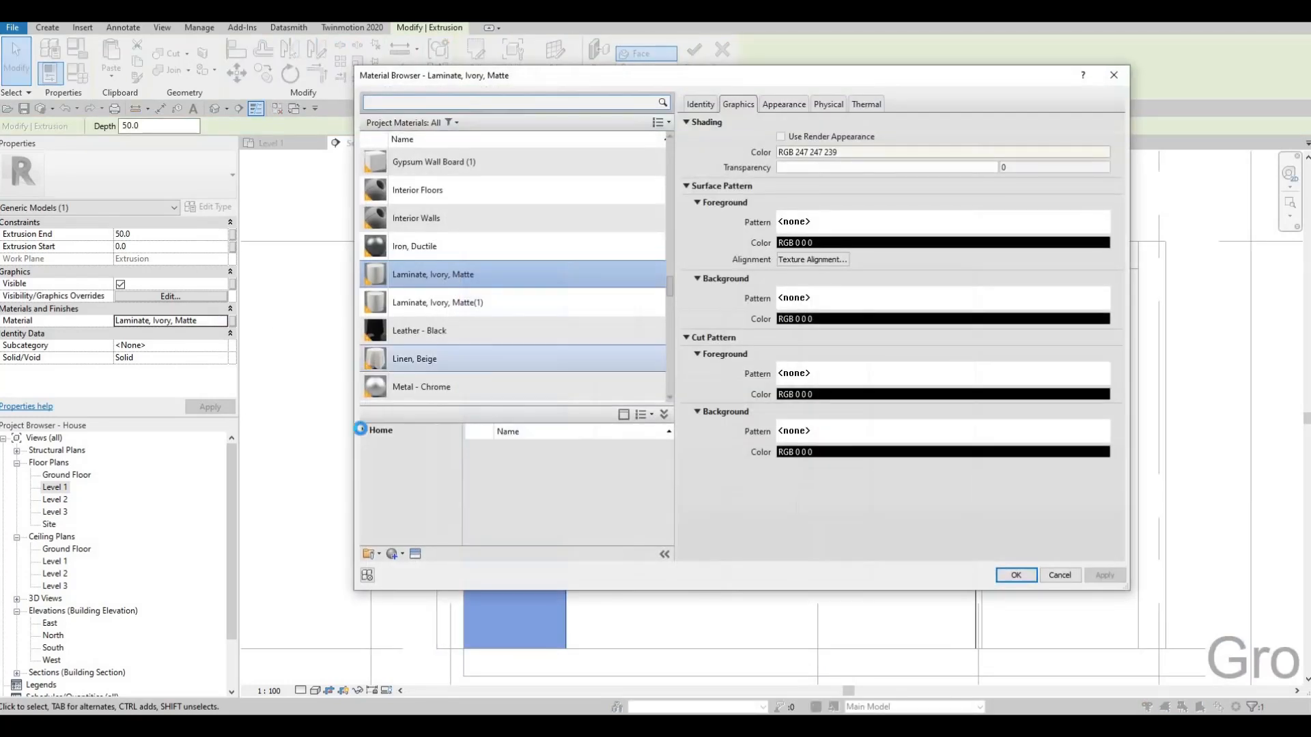
click(371, 457)
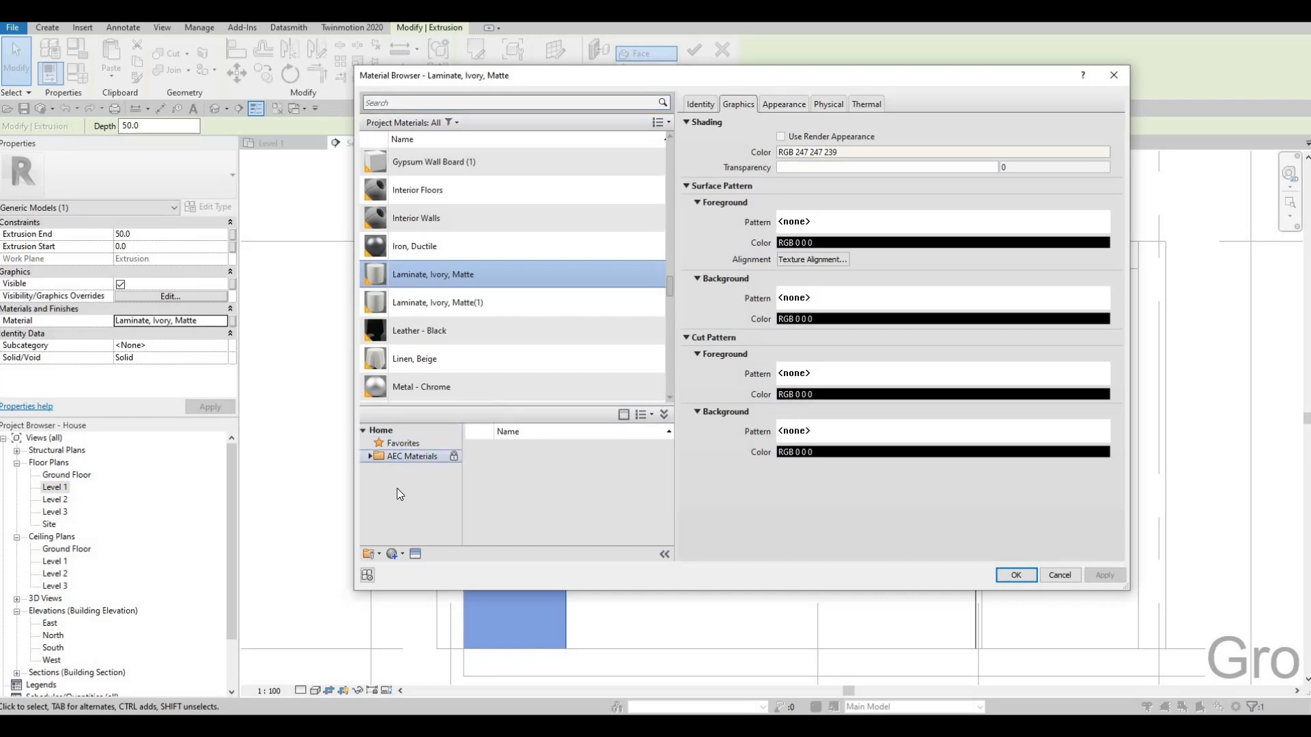
scroll(397, 534, down, 3)
click(398, 534)
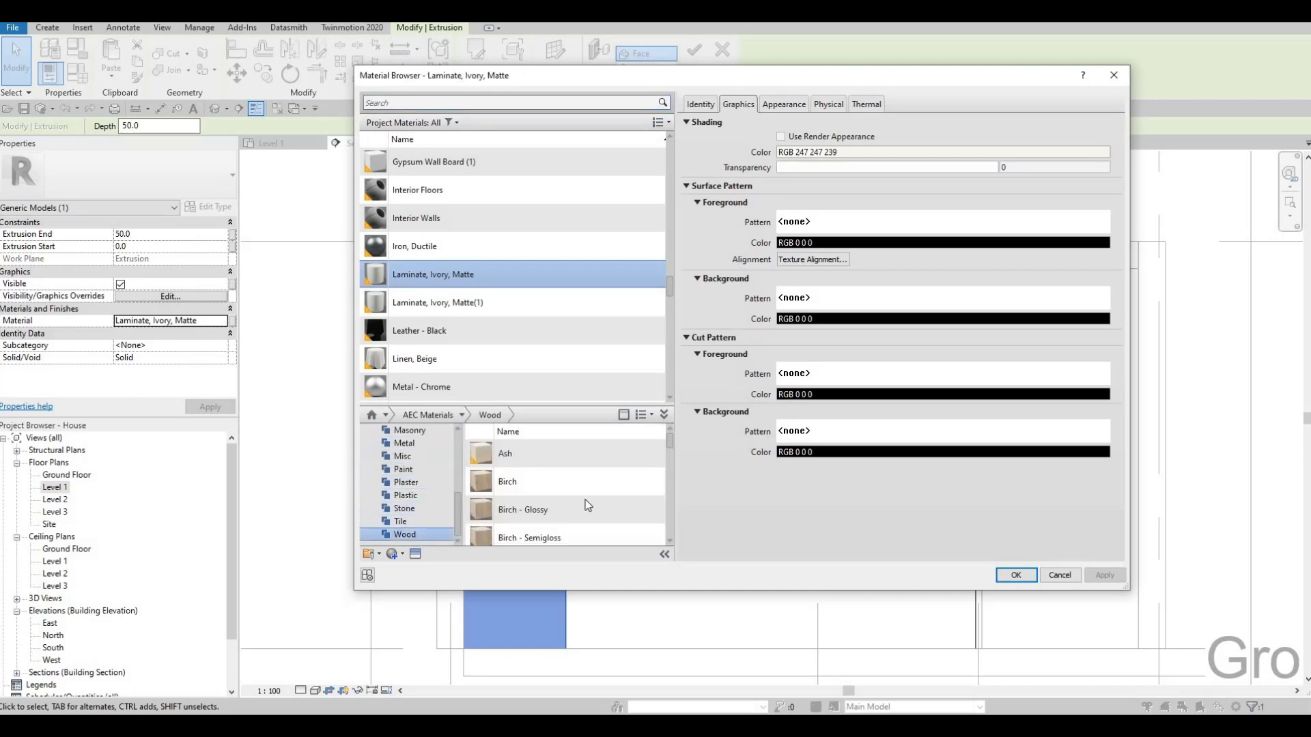
scroll(620, 506, down, 5)
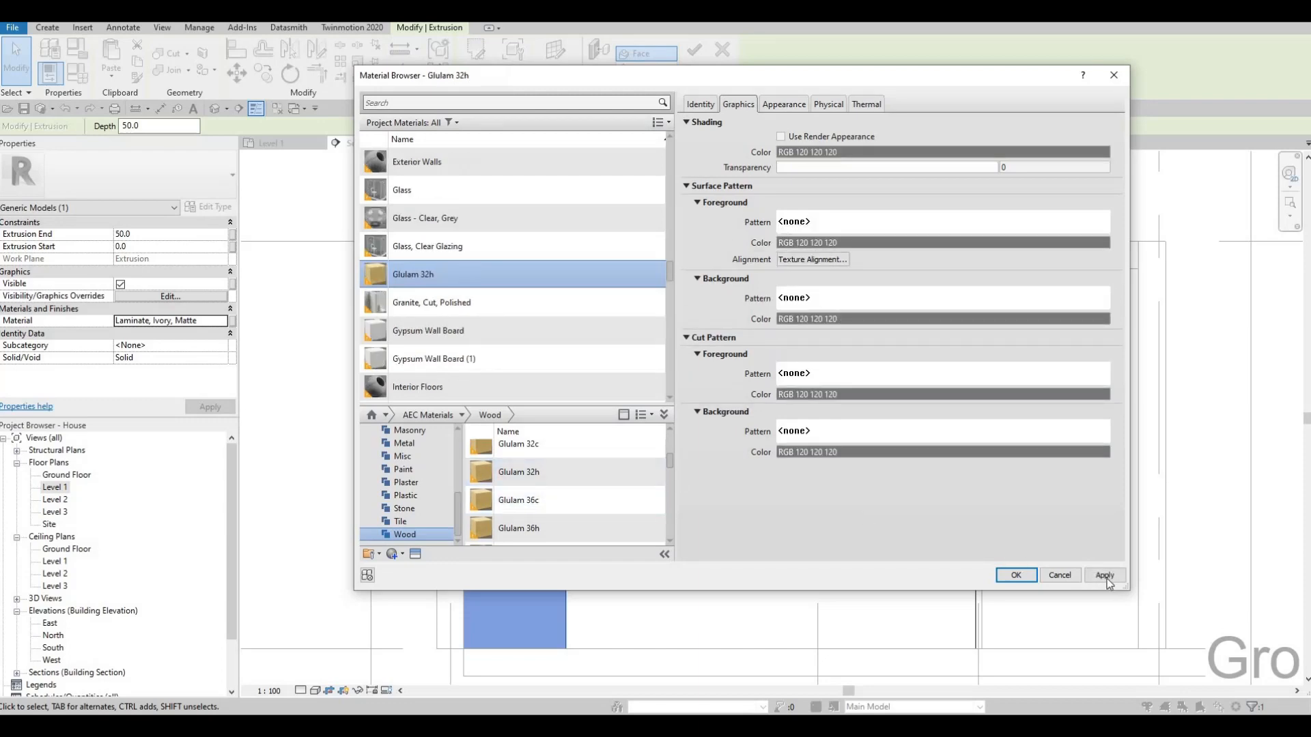
click(1015, 576)
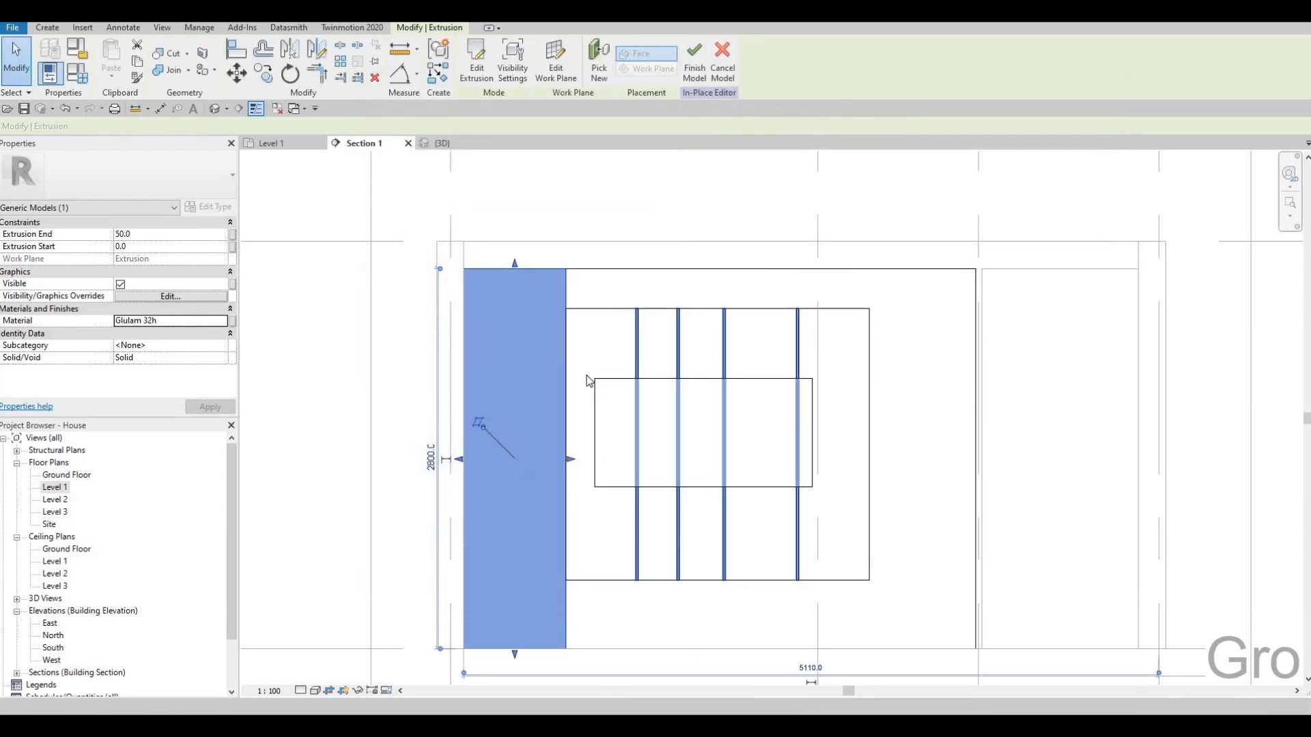
- Start a void extrusion on the side panel with a picked work plane and set its extrusion end to 10 mm
key(Escape)
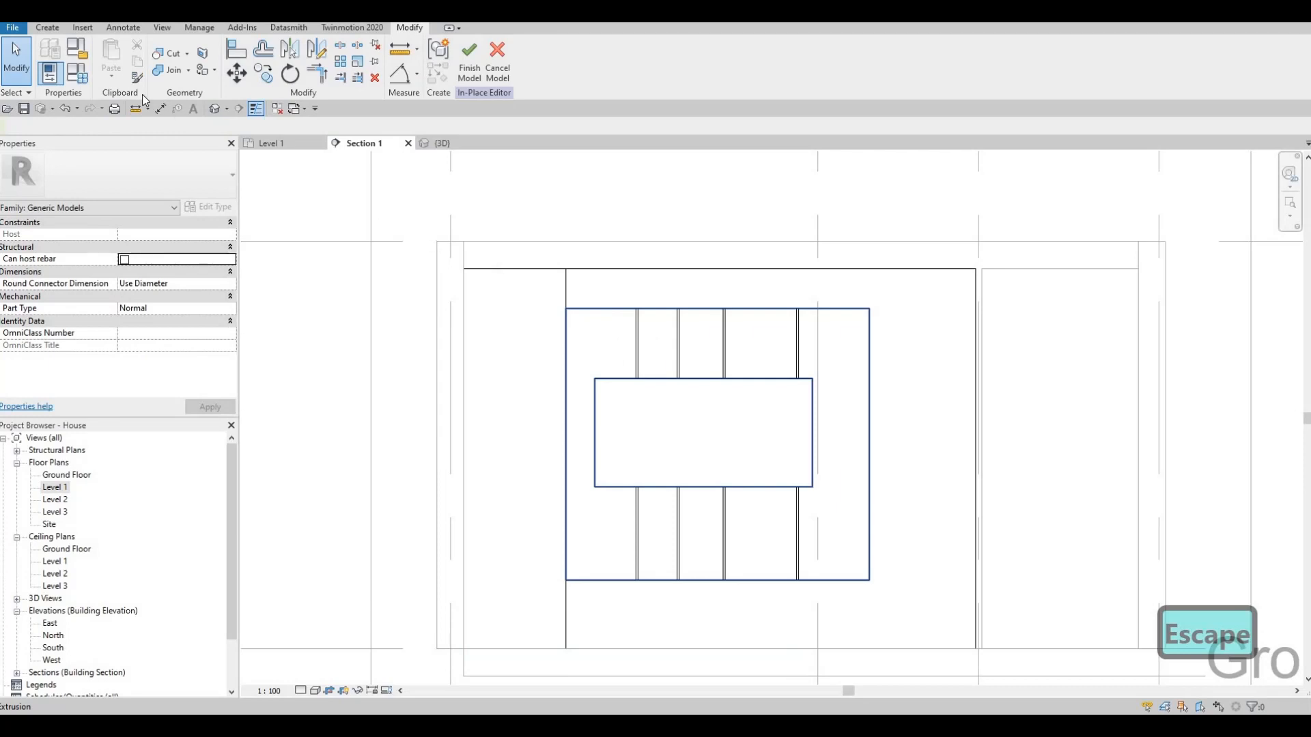
click(47, 27)
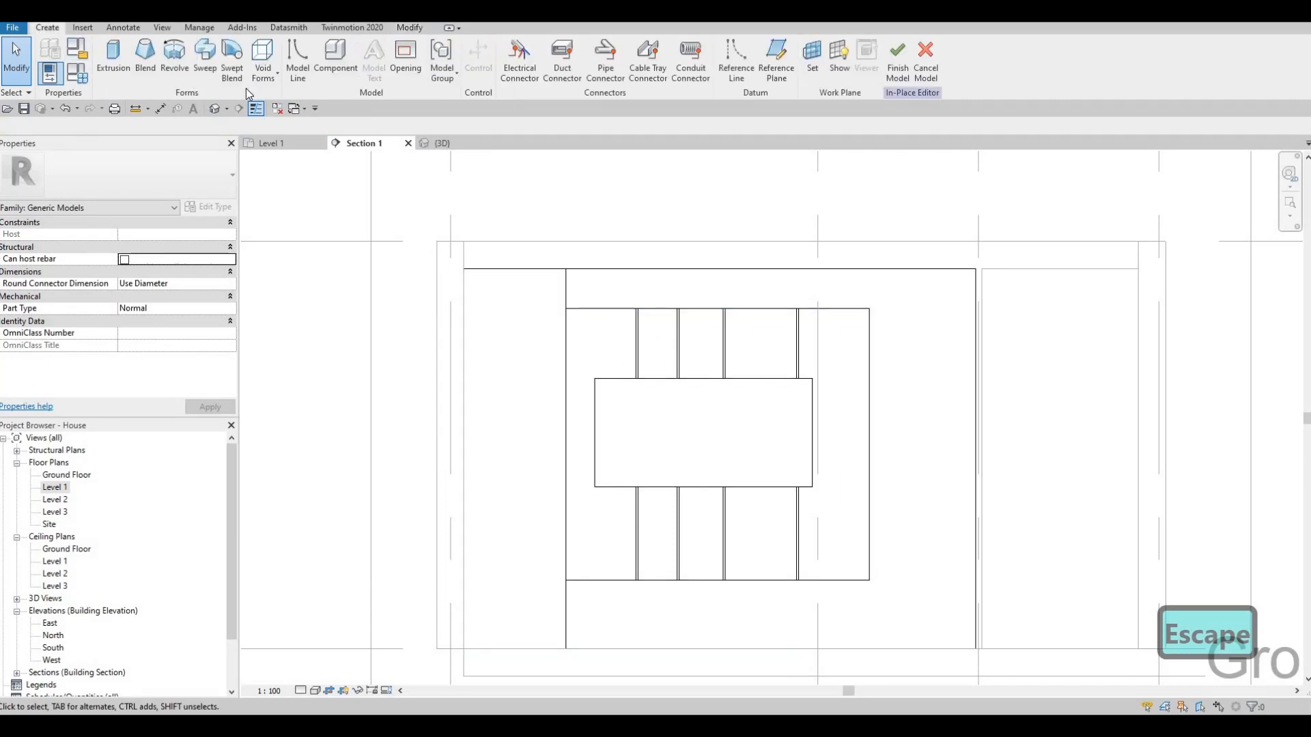
click(271, 81)
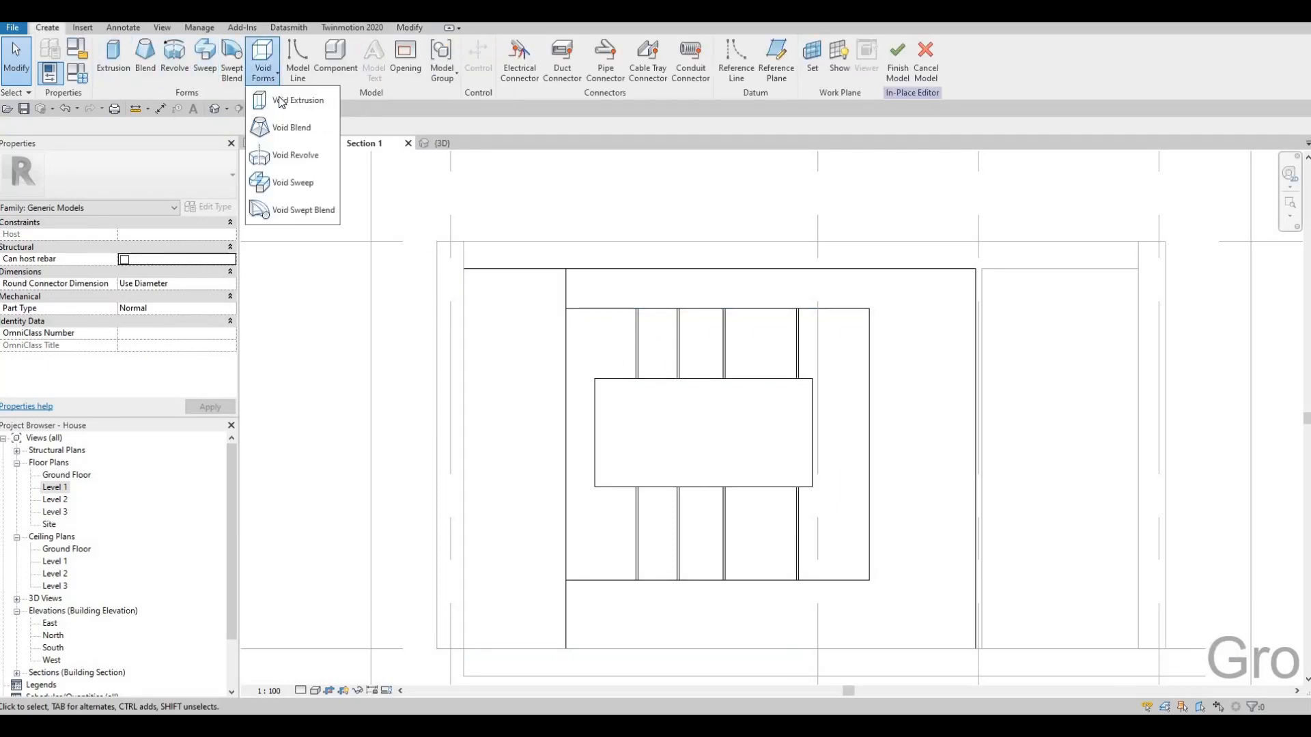
click(295, 104)
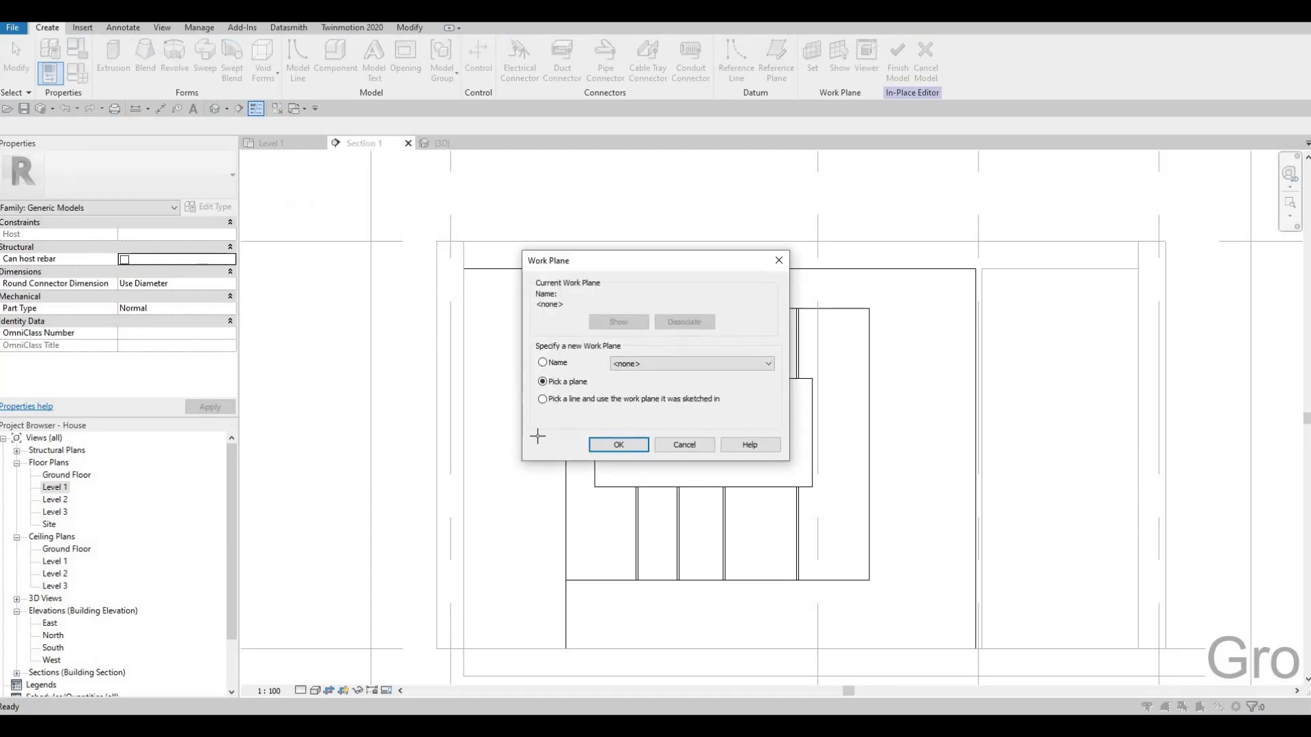
click(521, 436)
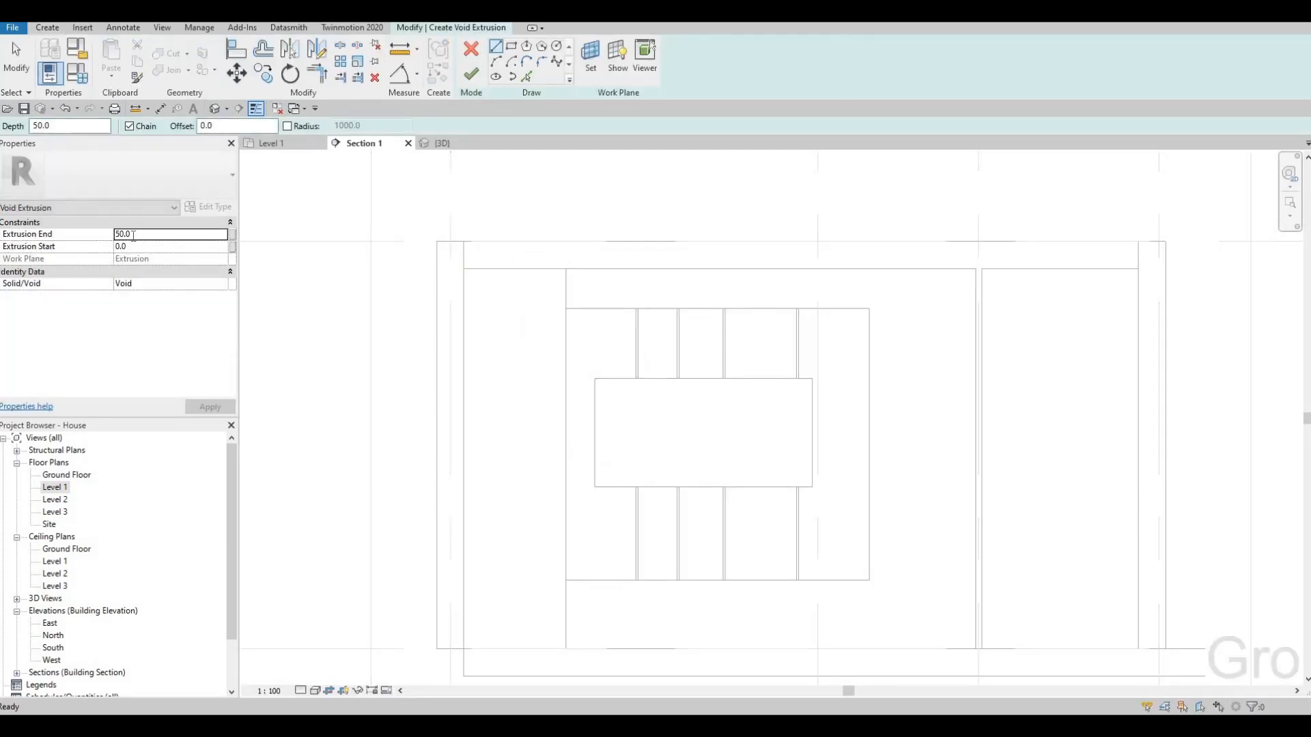
click(100, 239)
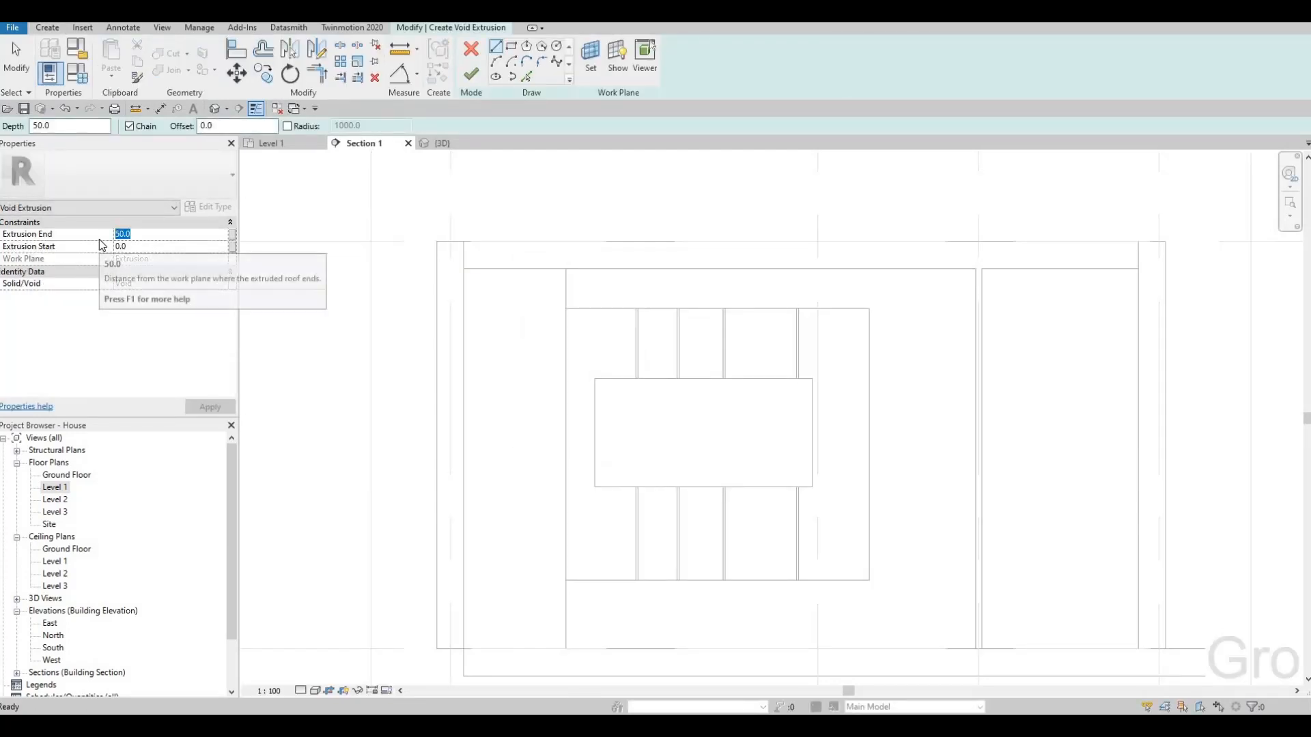
text(10)
key(Return)
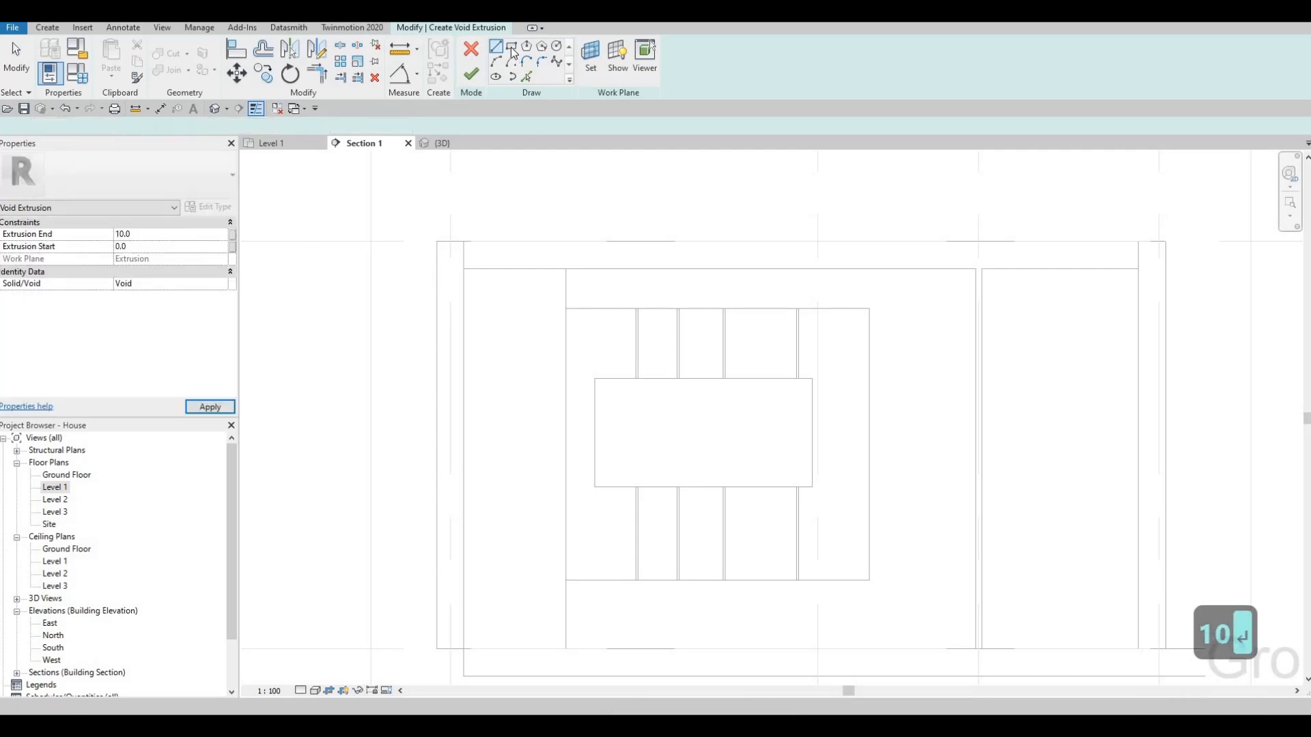
- Sketch a narrow vertical rectangular strip 2800 mm high on the side panel, from its top edge down to Level 1
click(513, 47)
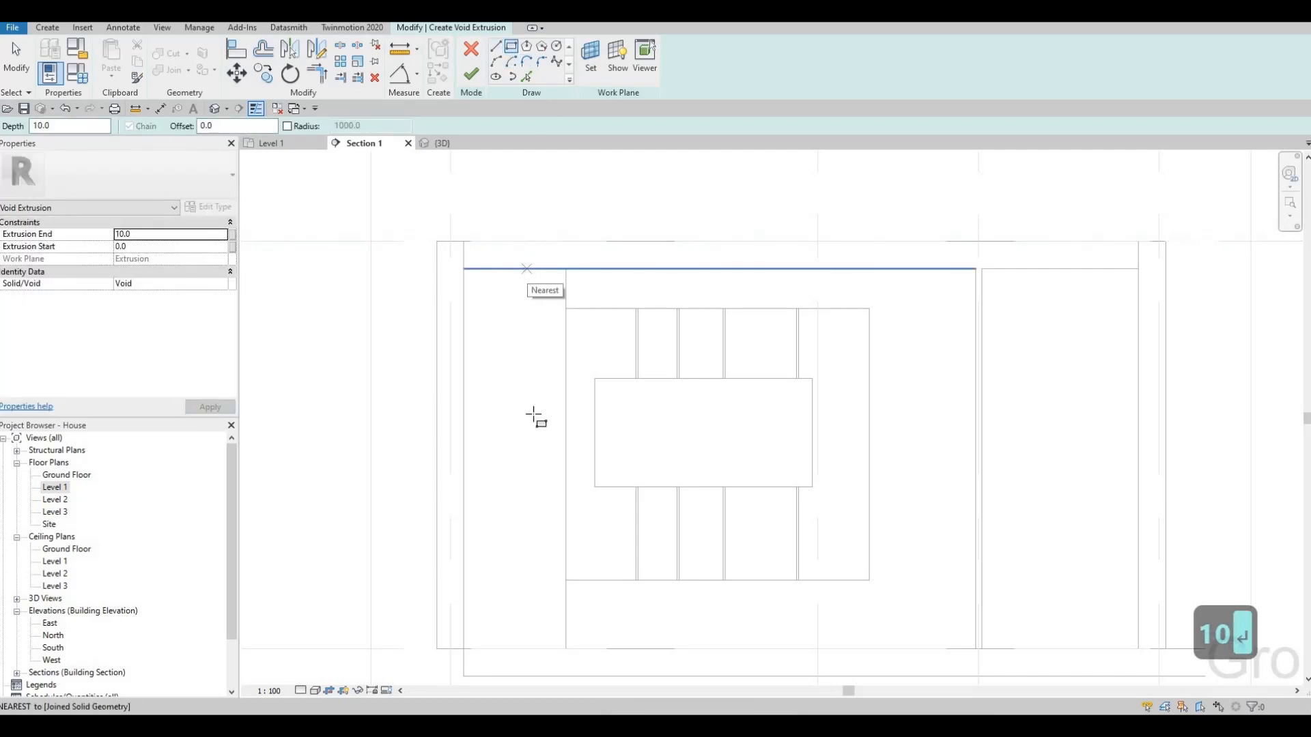
click(526, 268)
scroll(539, 629, up, 1)
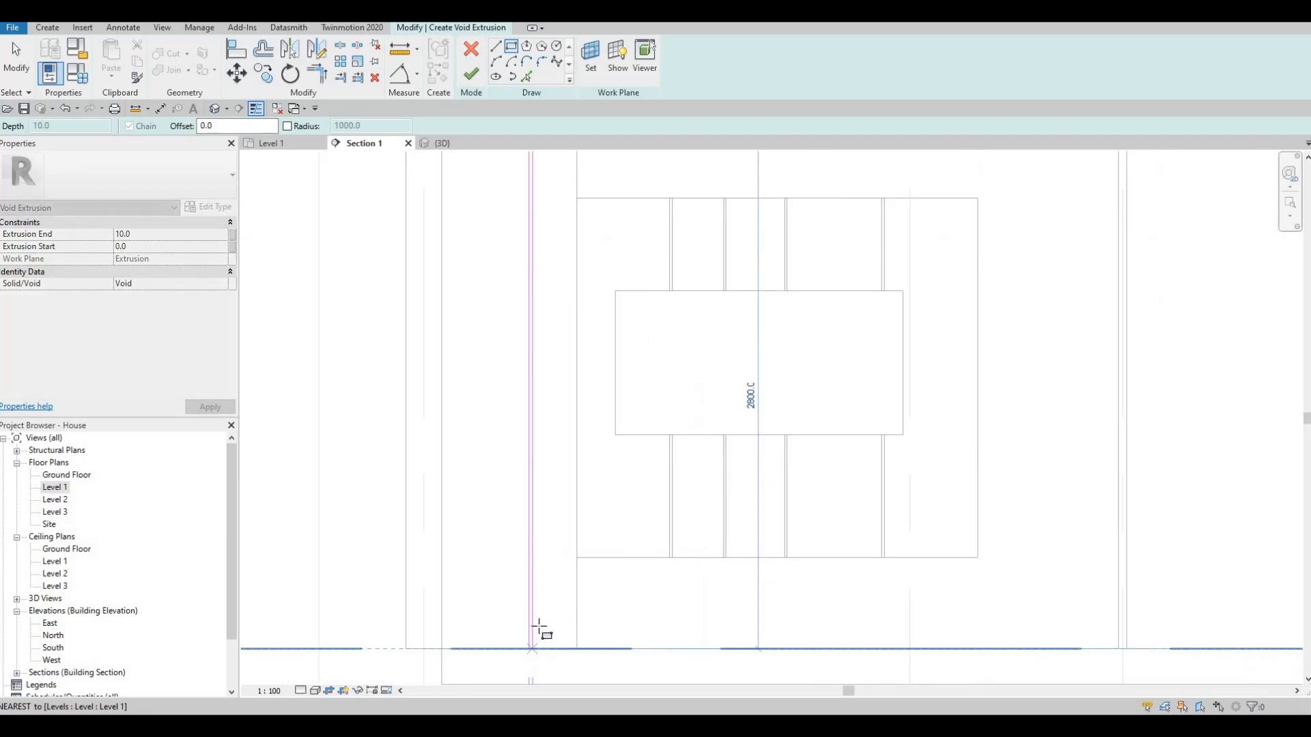
click(532, 648)
key(Escape)
key(Escape)
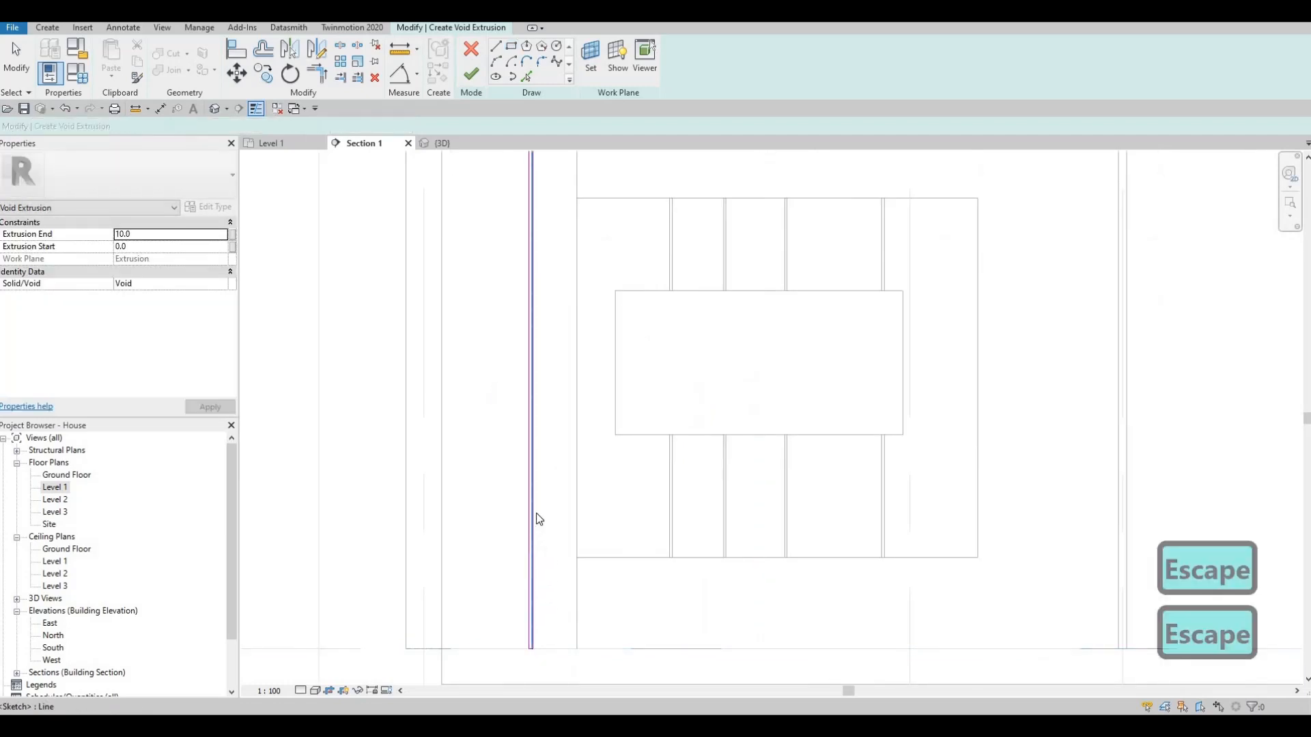
- Copy the whole void strip twice towards the frame at about 80 mm spacing and finish the void sketch
key(Tab)
click(534, 435)
middle_drag(564, 226, 535, 342)
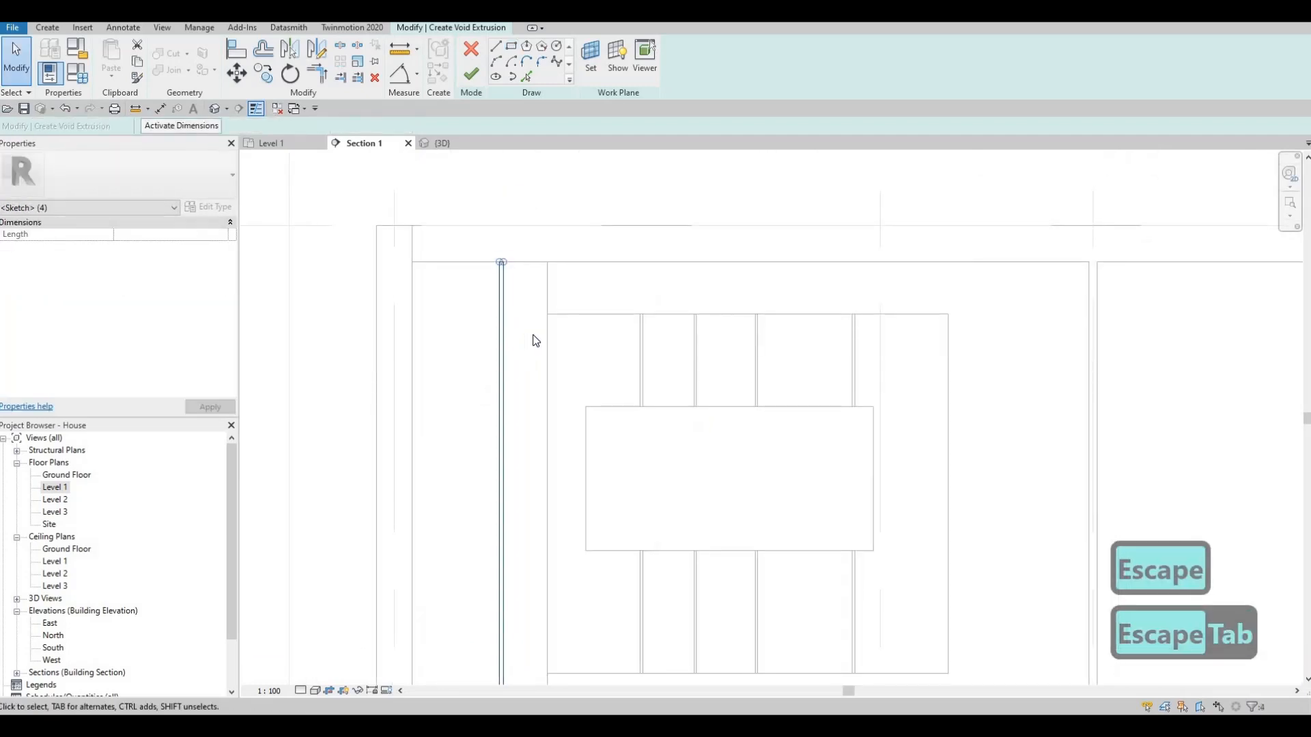
key(c)
key(o)
scroll(498, 282, up, 3)
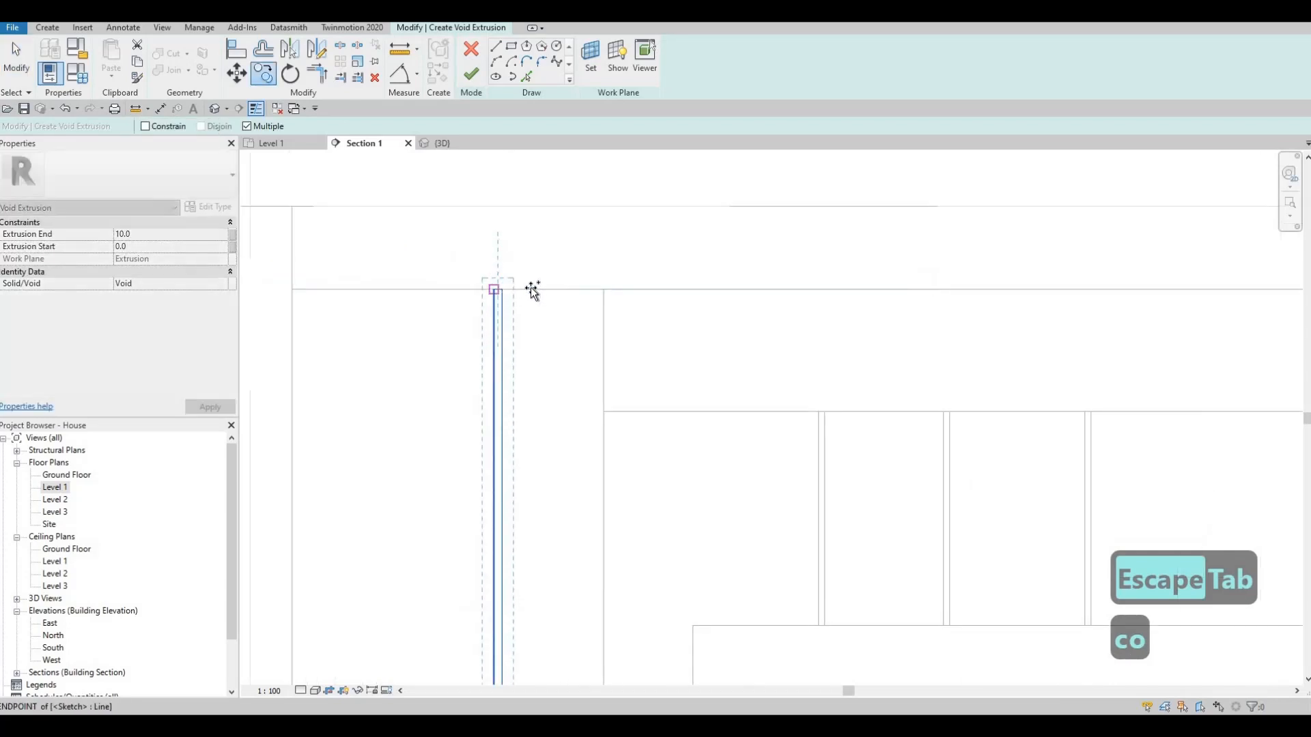
click(559, 290)
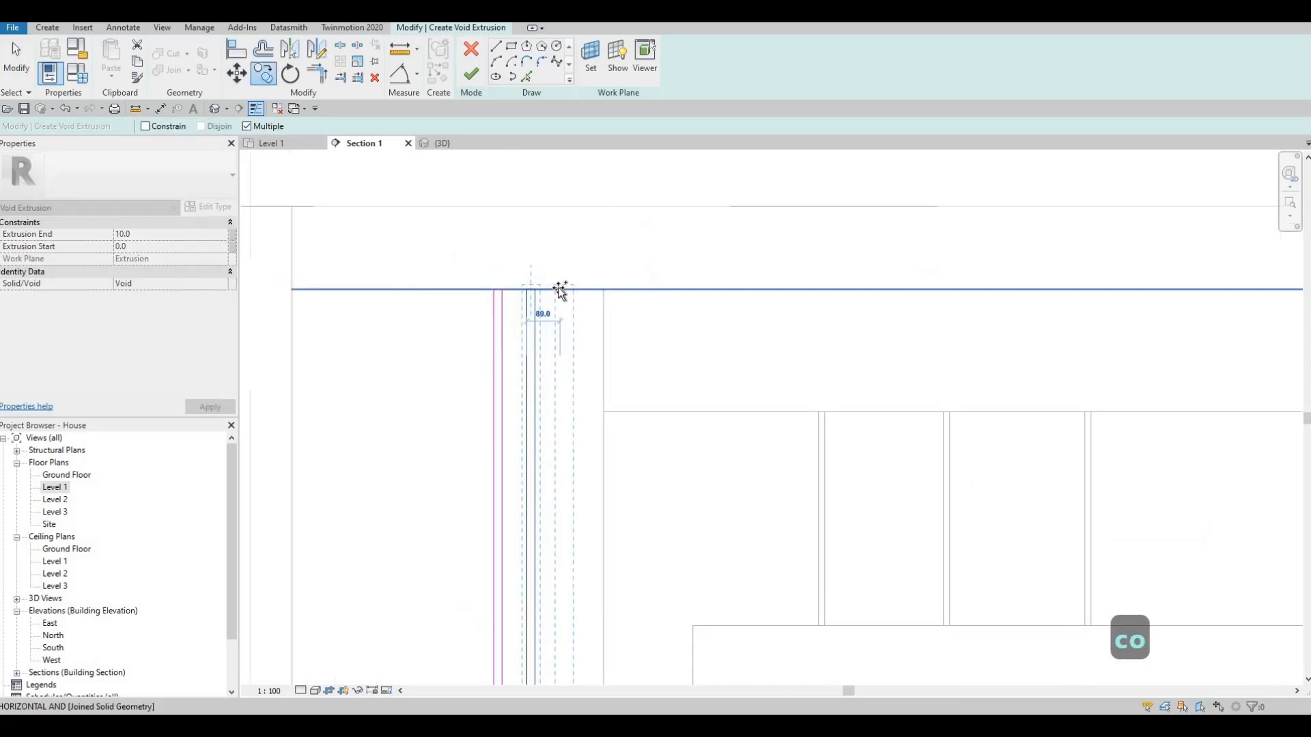
key(Escape)
scroll(506, 331, down, 4)
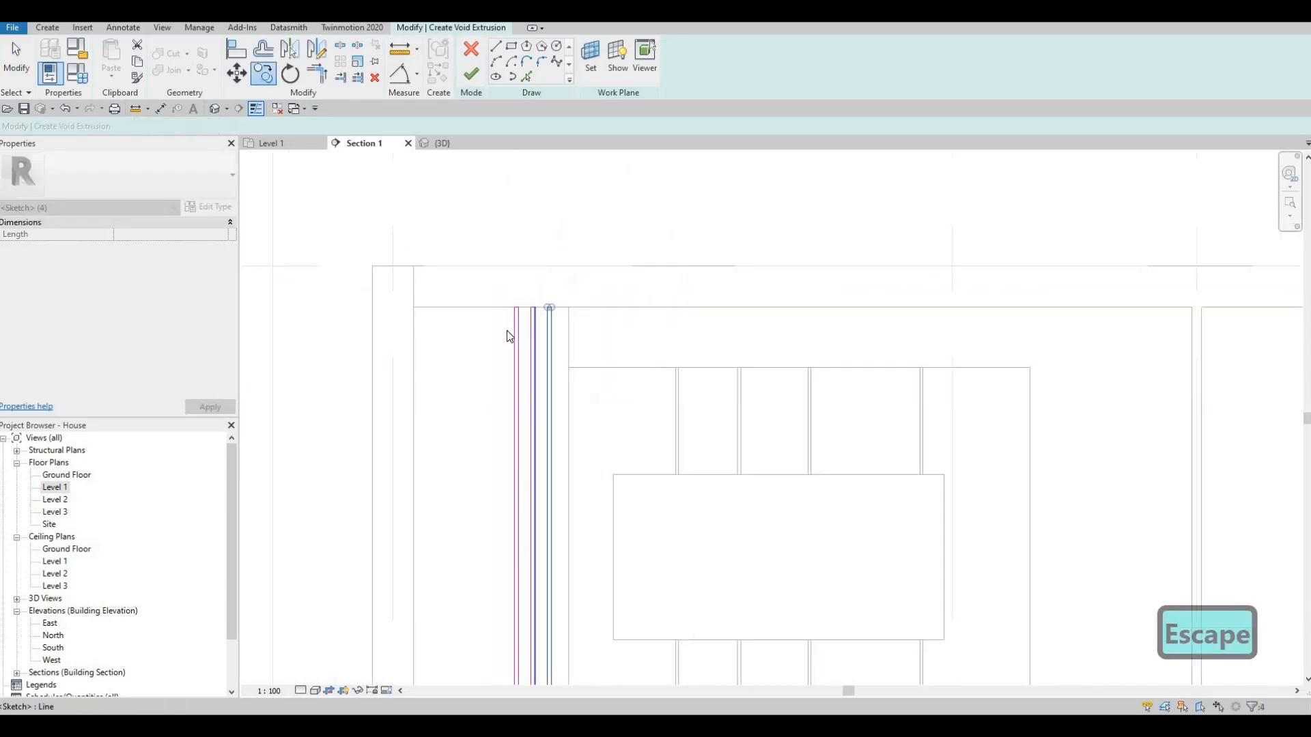
click(471, 73)
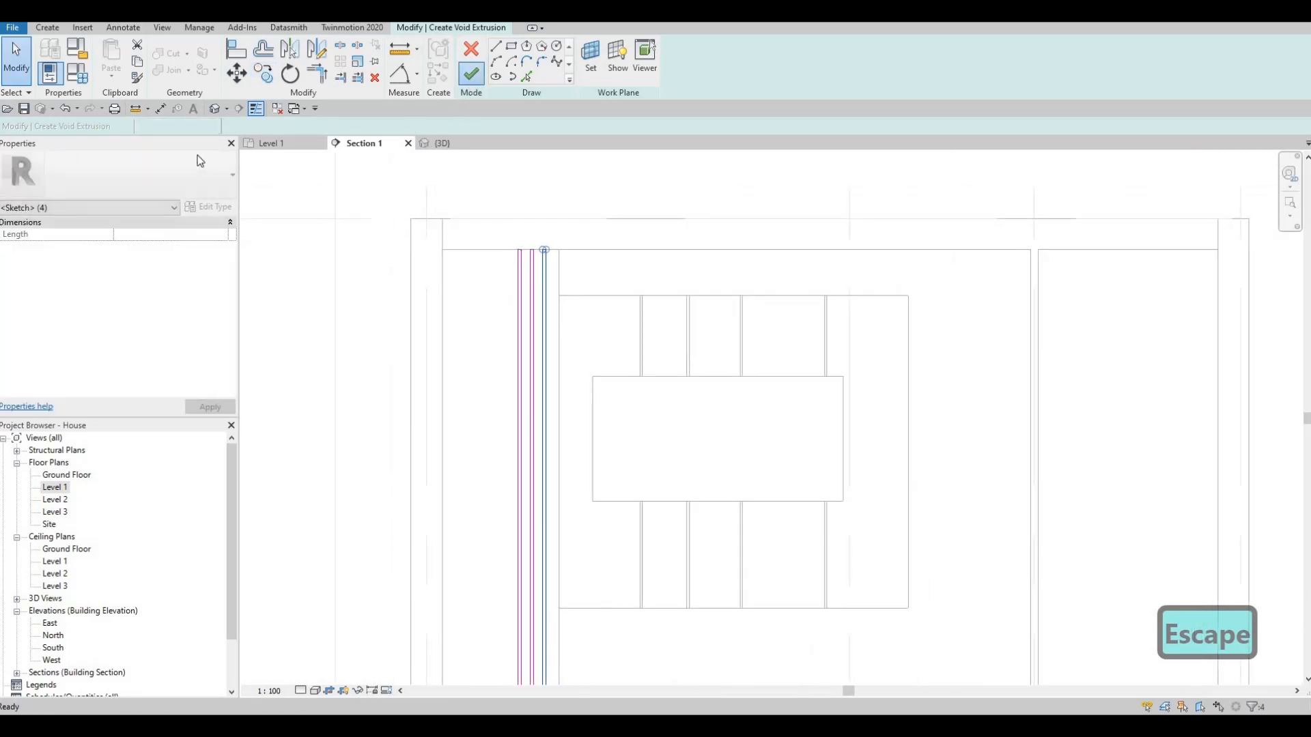
- Examine the grooved side panel and the frame in the 3D view
click(442, 143)
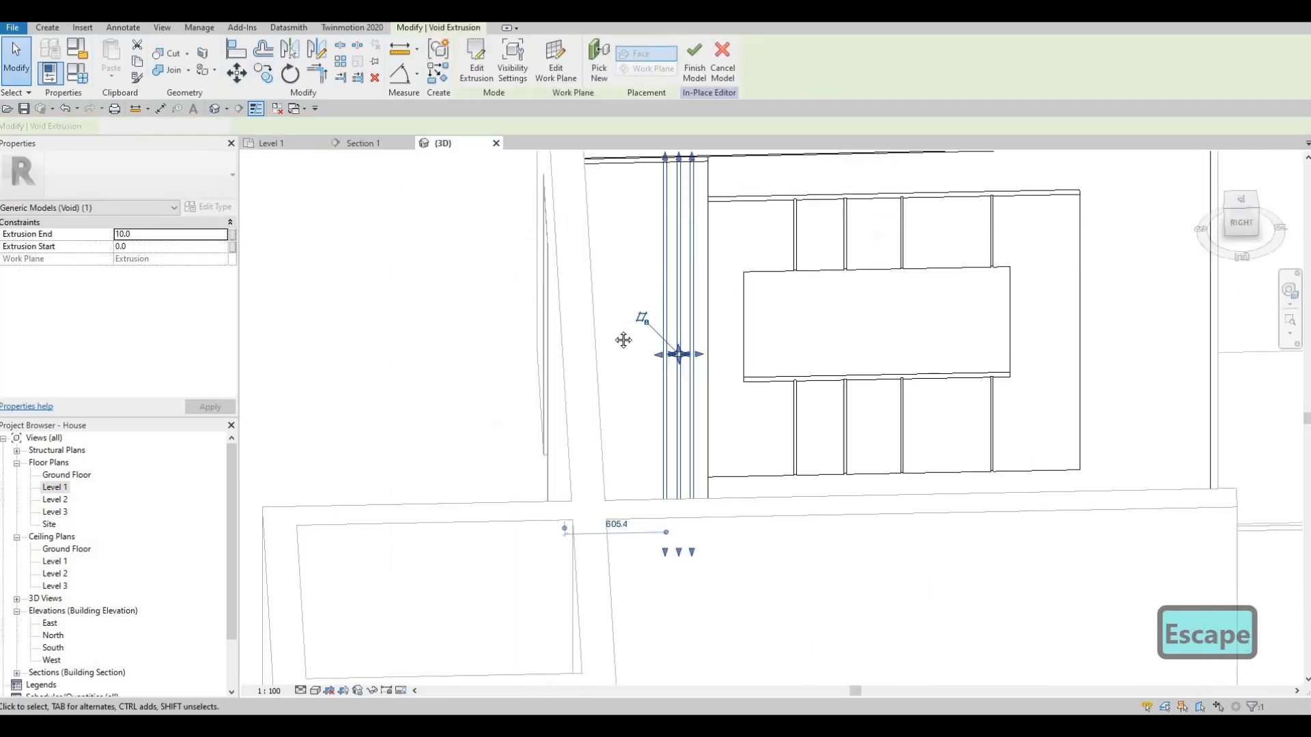
click(728, 389)
shift+middle_drag(727, 389, 711, 352)
key(Escape)
scroll(758, 366, down, 2)
scroll(776, 415, down, 1)
click(702, 351)
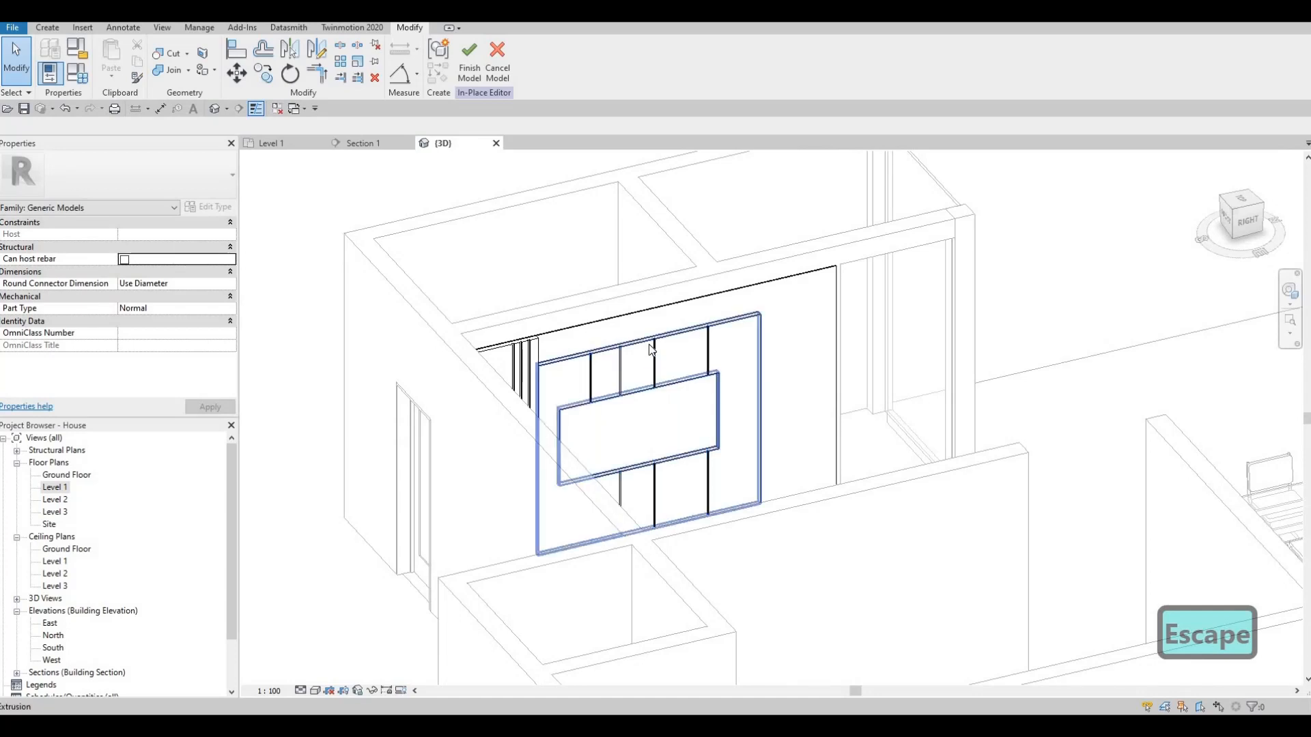
- Start a solid extrusion in the Section 1 view, picking the face of the large wall panel as the work plane
shift+middle_drag(275, 343, 165, 336)
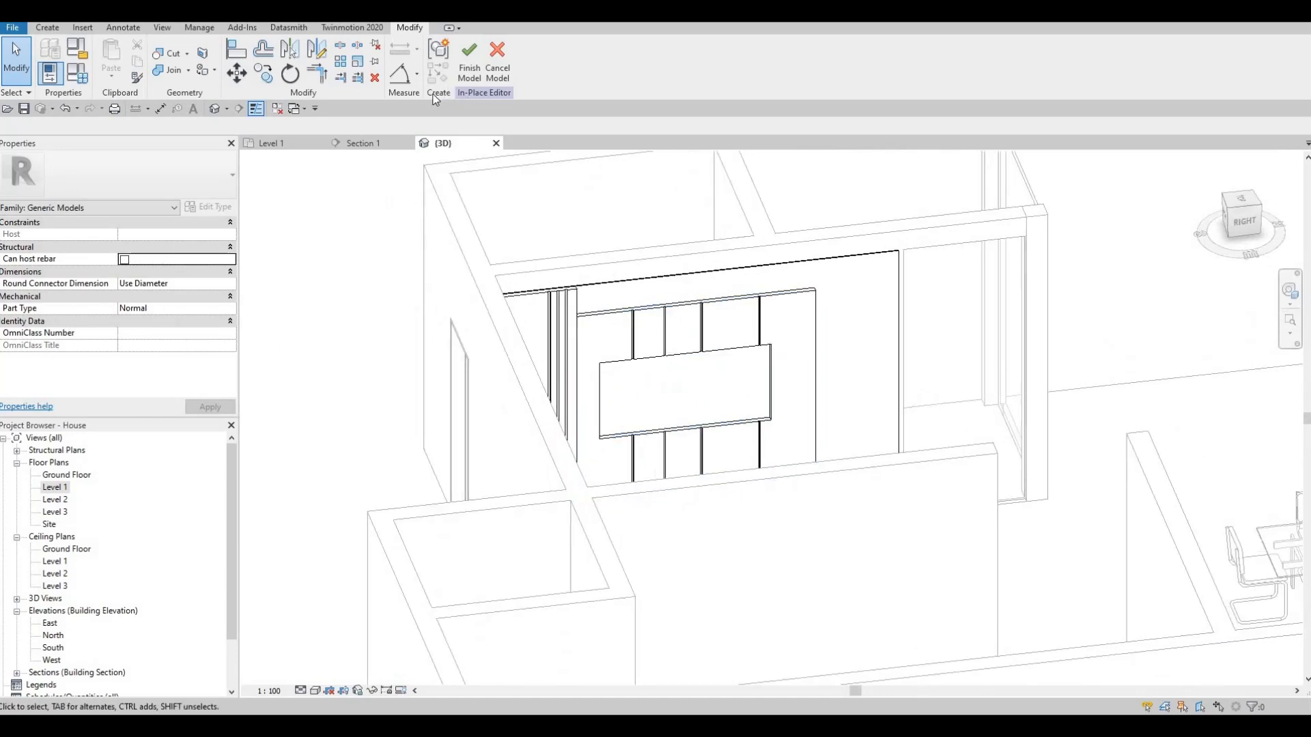
click(376, 144)
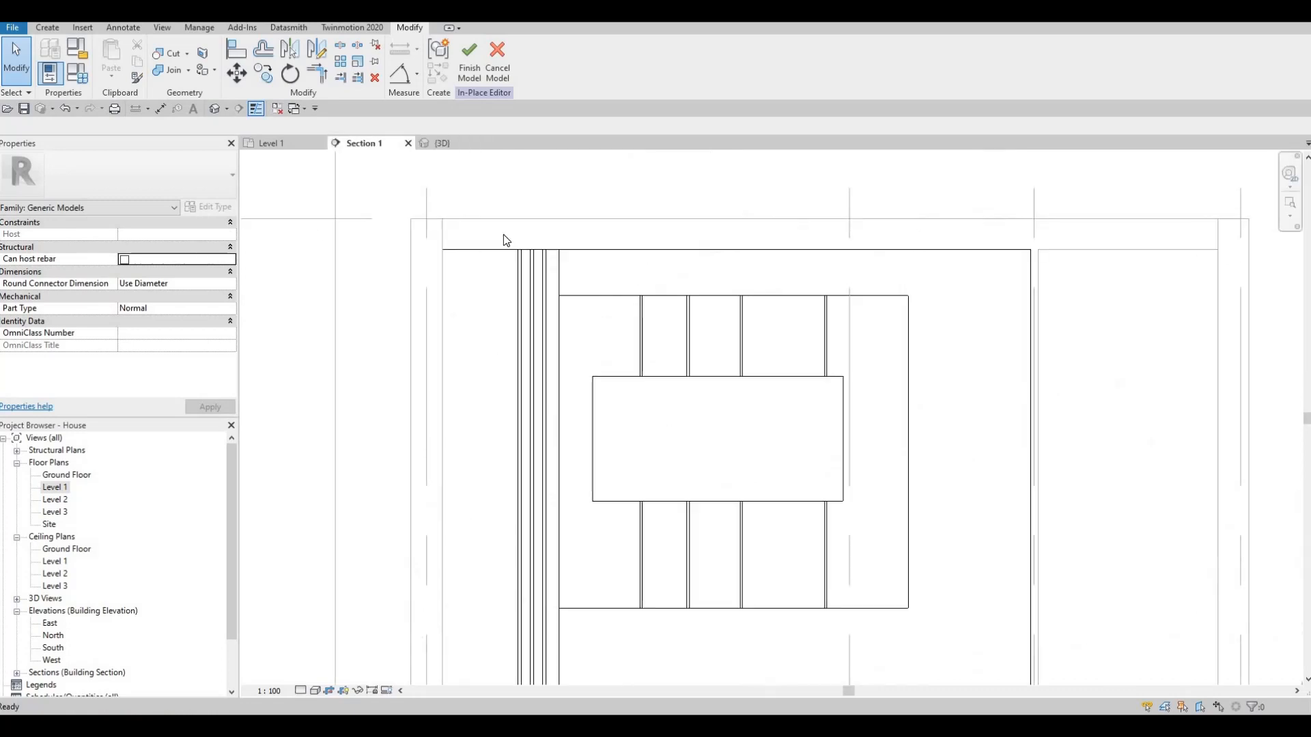
scroll(403, 205, down, 4)
key(Escape)
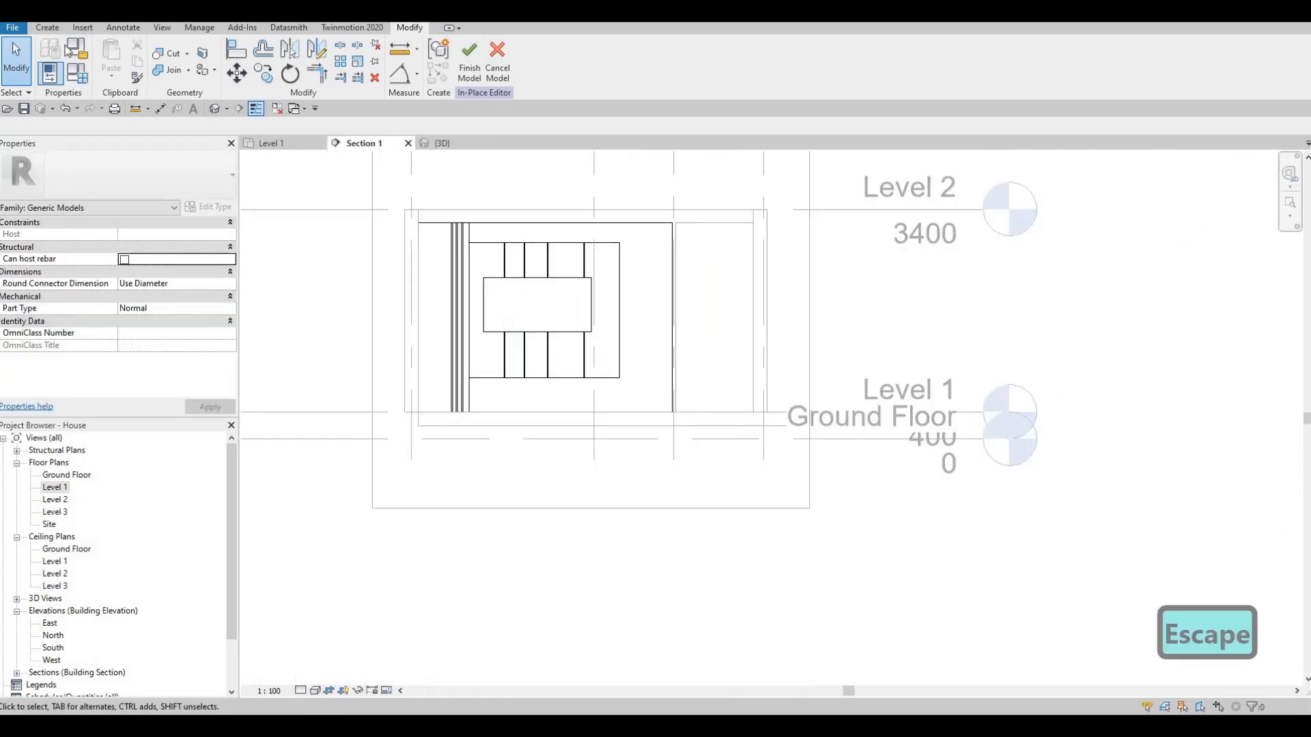
click(47, 27)
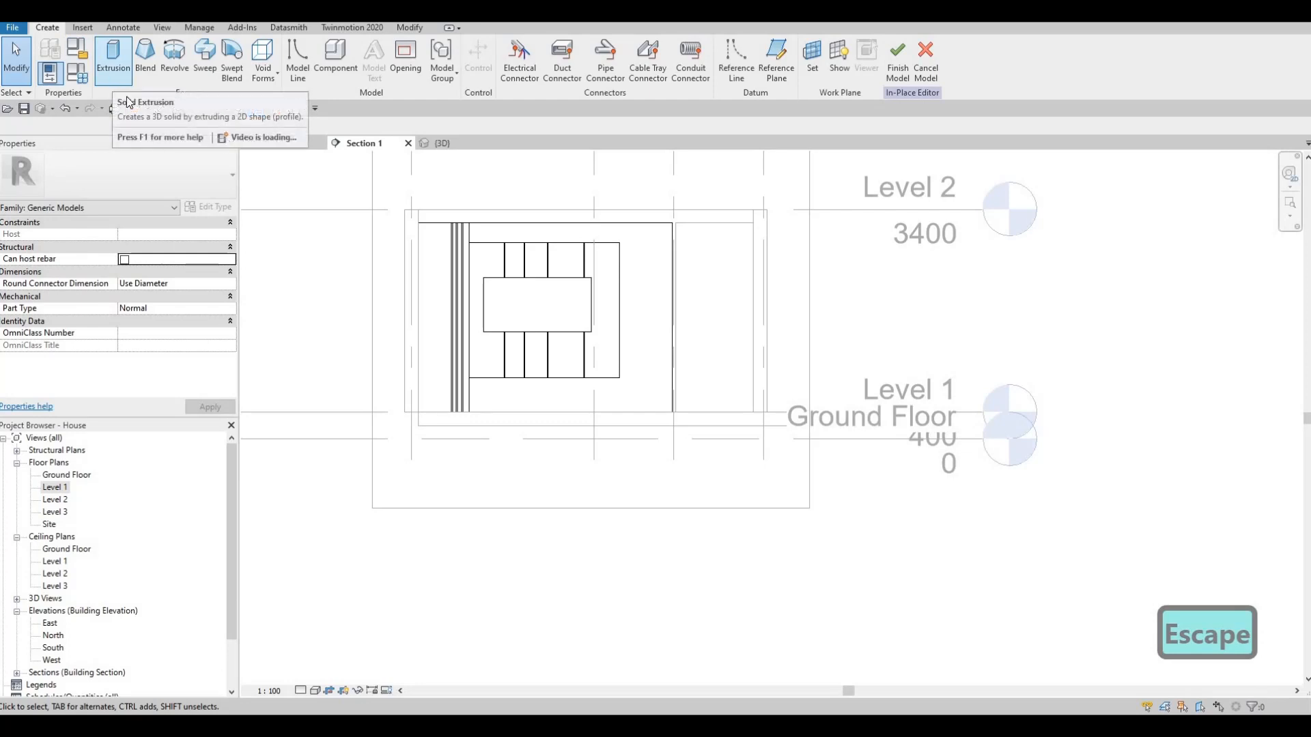
click(112, 65)
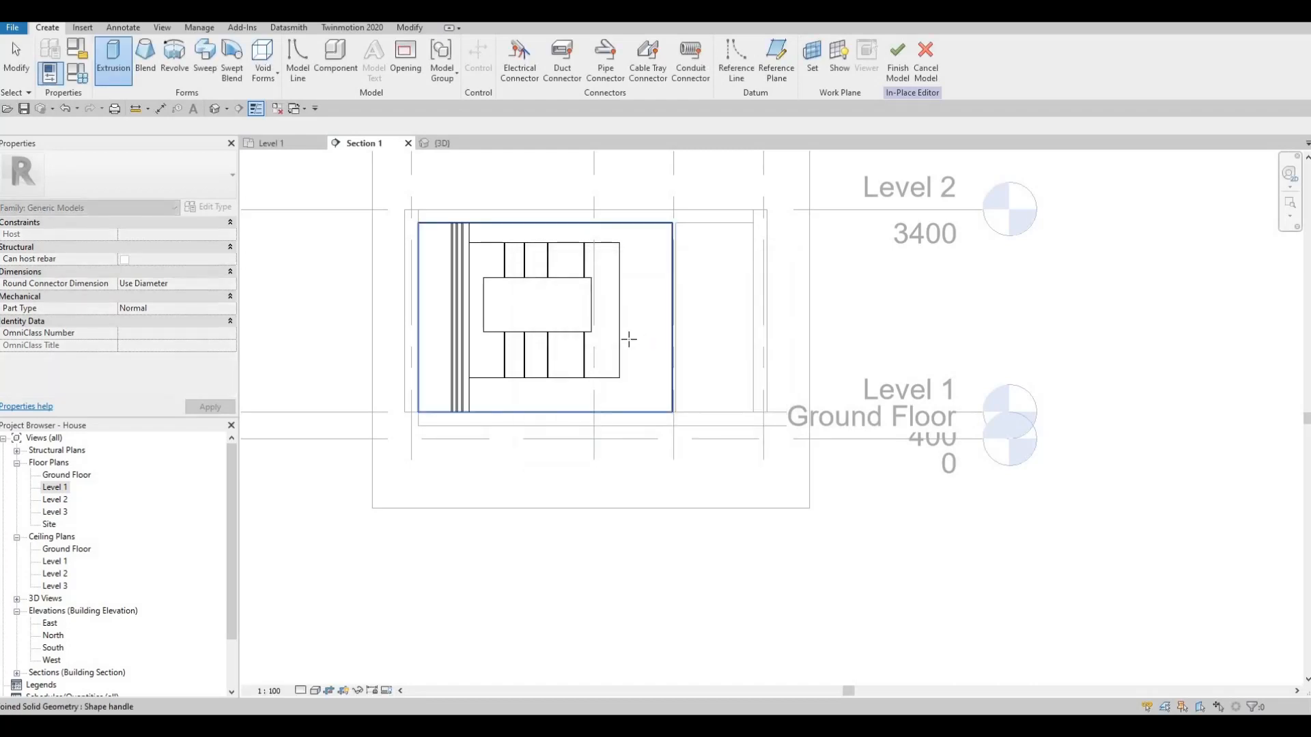
click(629, 339)
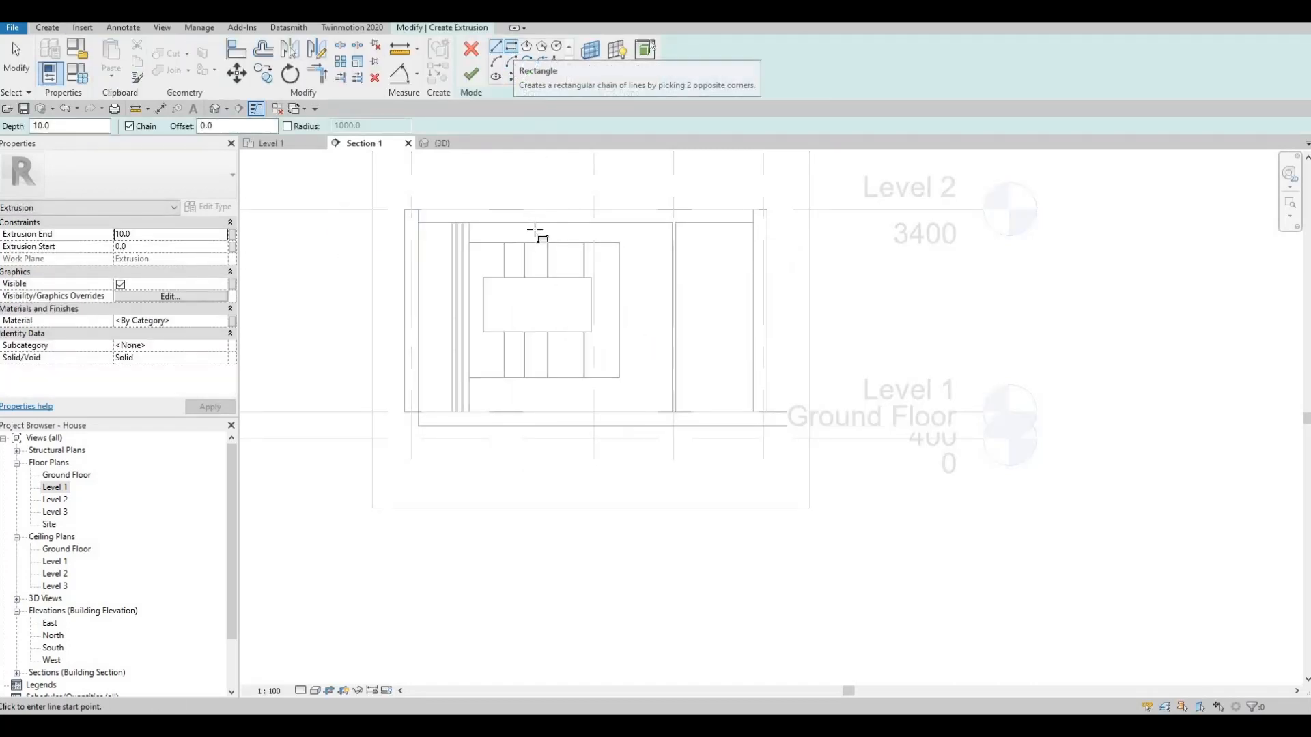
- Sketch a rectangle 800 mm high over the central opening of the grooved frame, snapping to its corners
click(512, 48)
scroll(478, 287, up, 3)
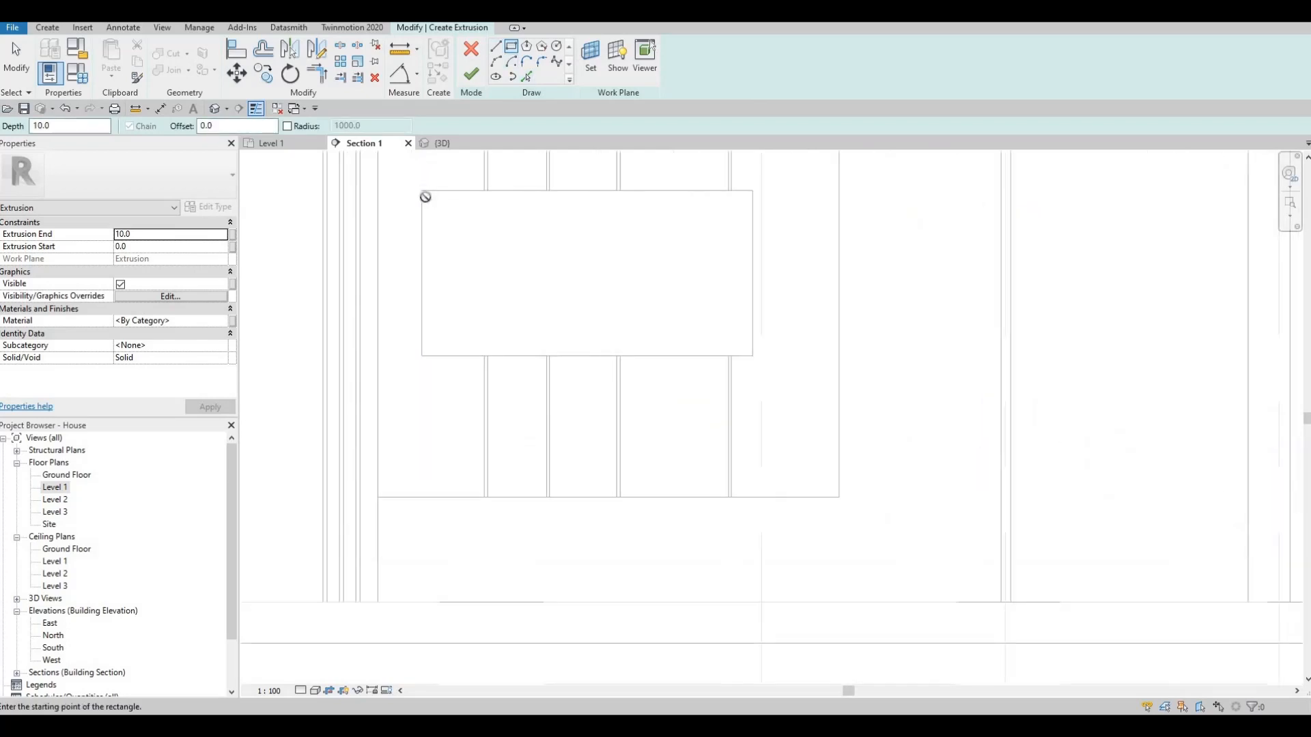
click(423, 192)
click(752, 356)
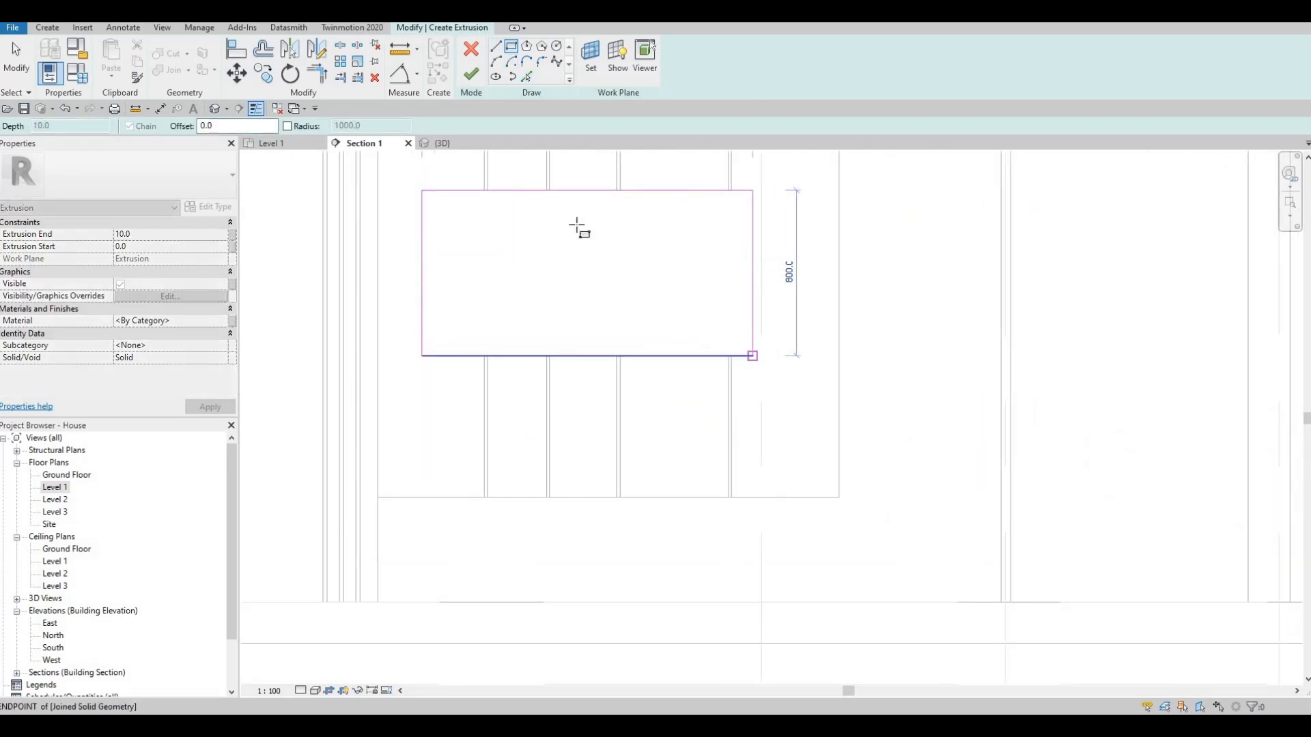
key(Escape)
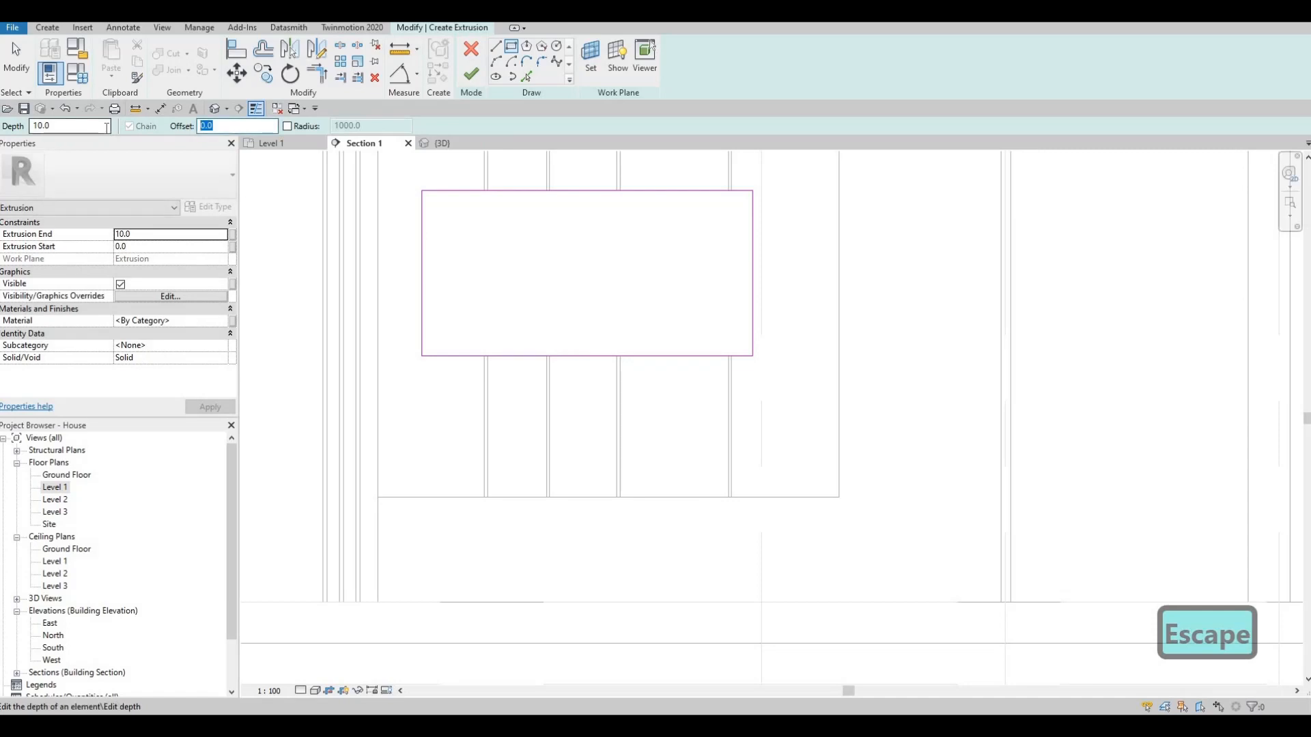
- Sketch a second rectangle with a 15 mm offset inside the central rectangle
text(15)
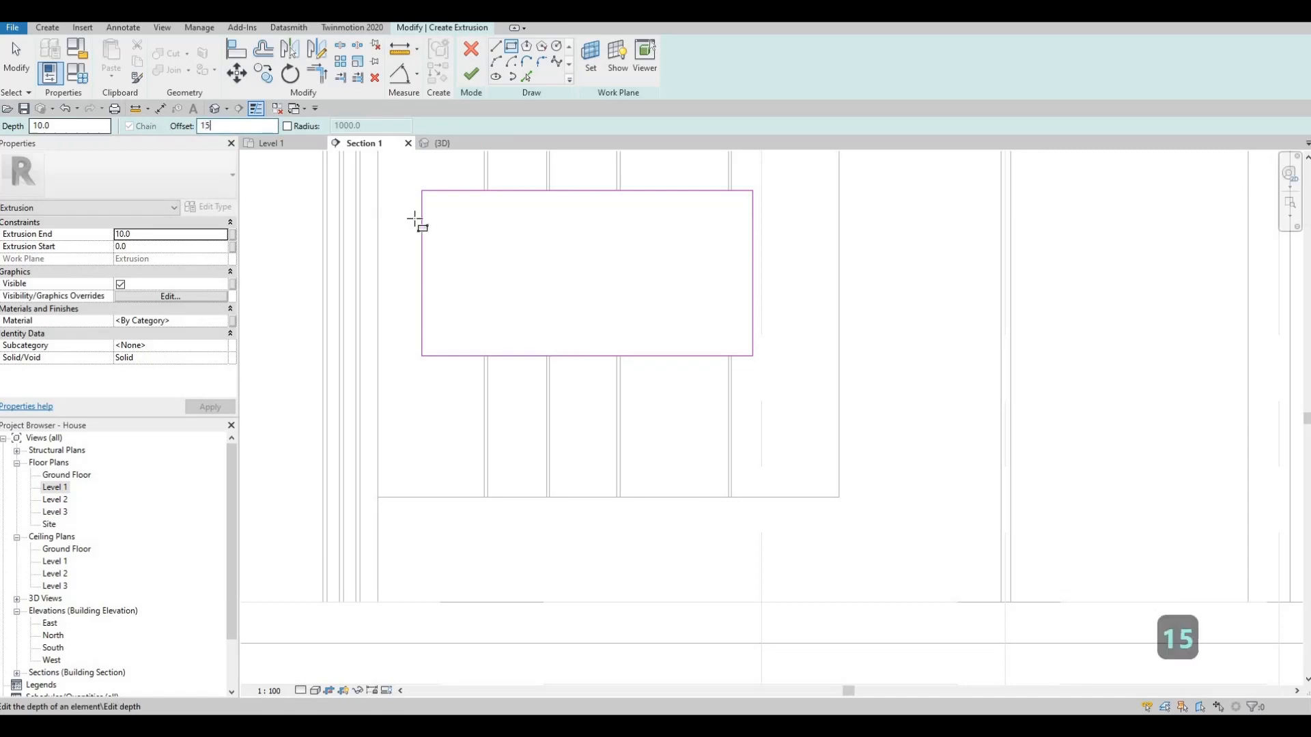
click(421, 191)
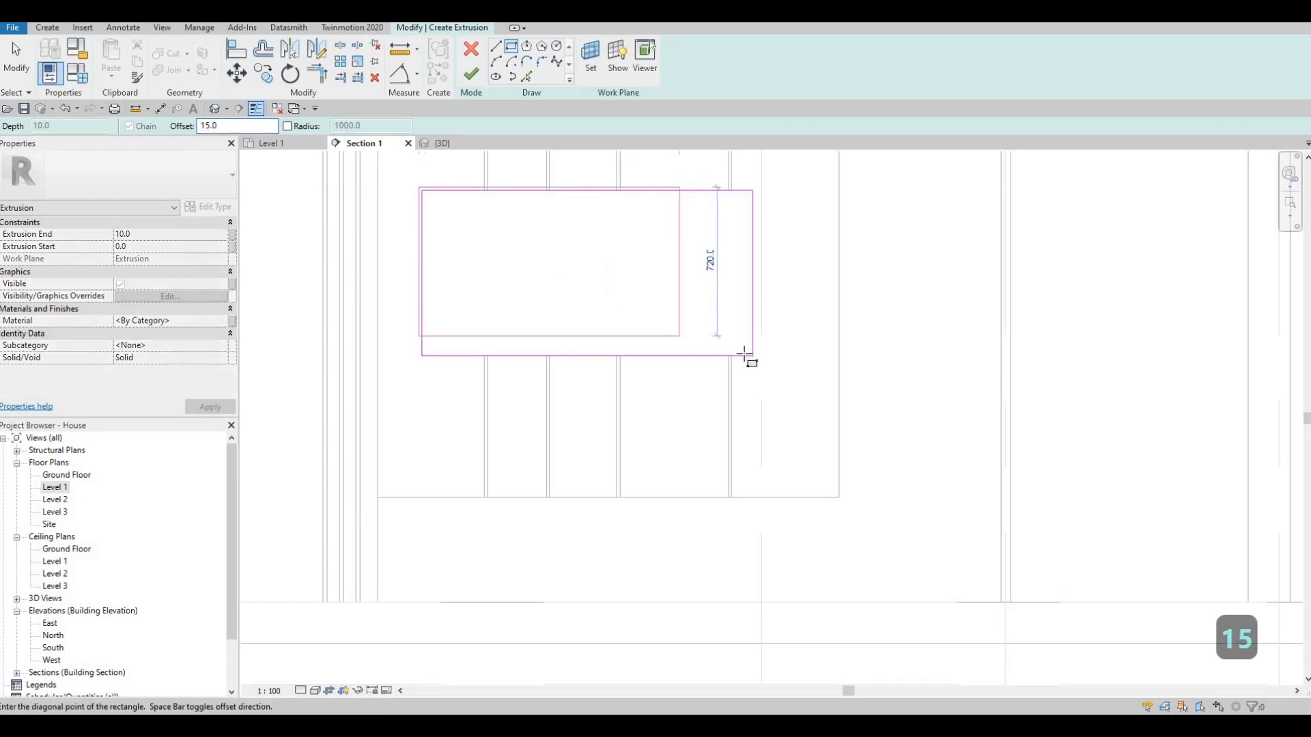
key(space)
key(Escape)
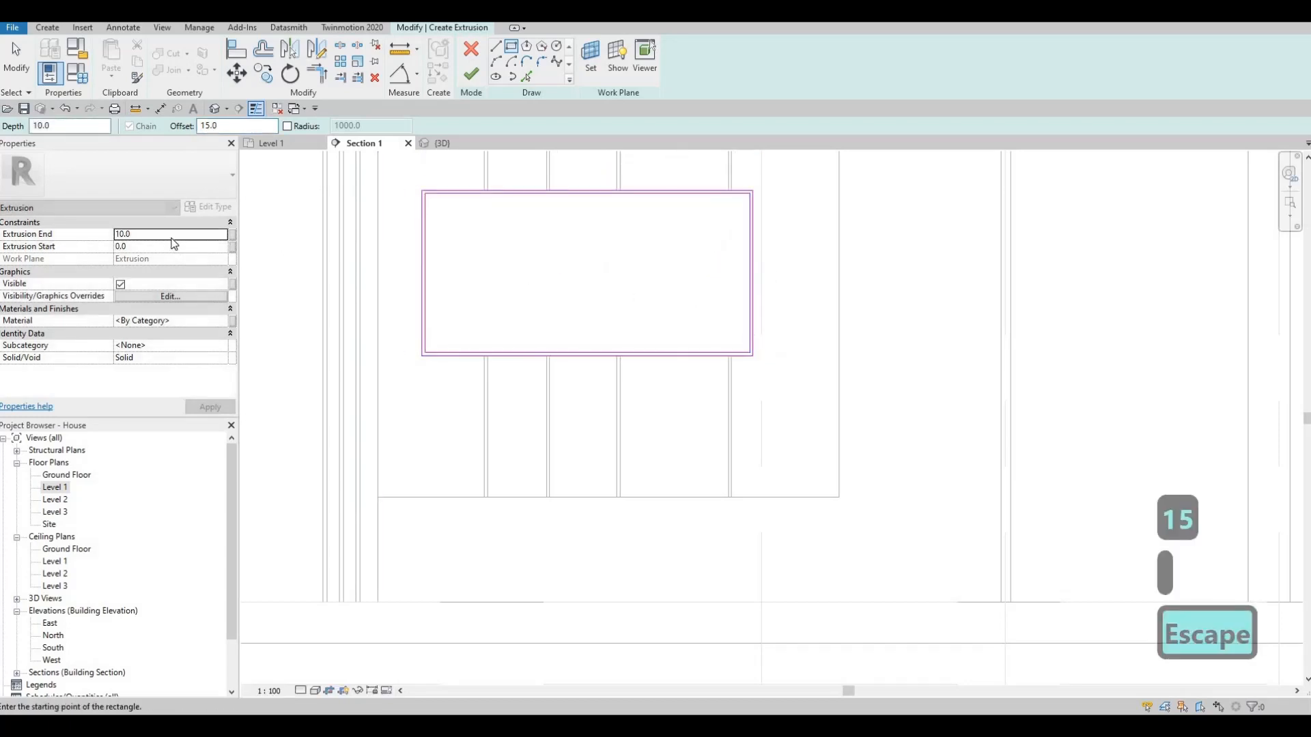
- Set the extrusion end to 50 mm and assign the Glulam 32h material
click(172, 234)
text(50)
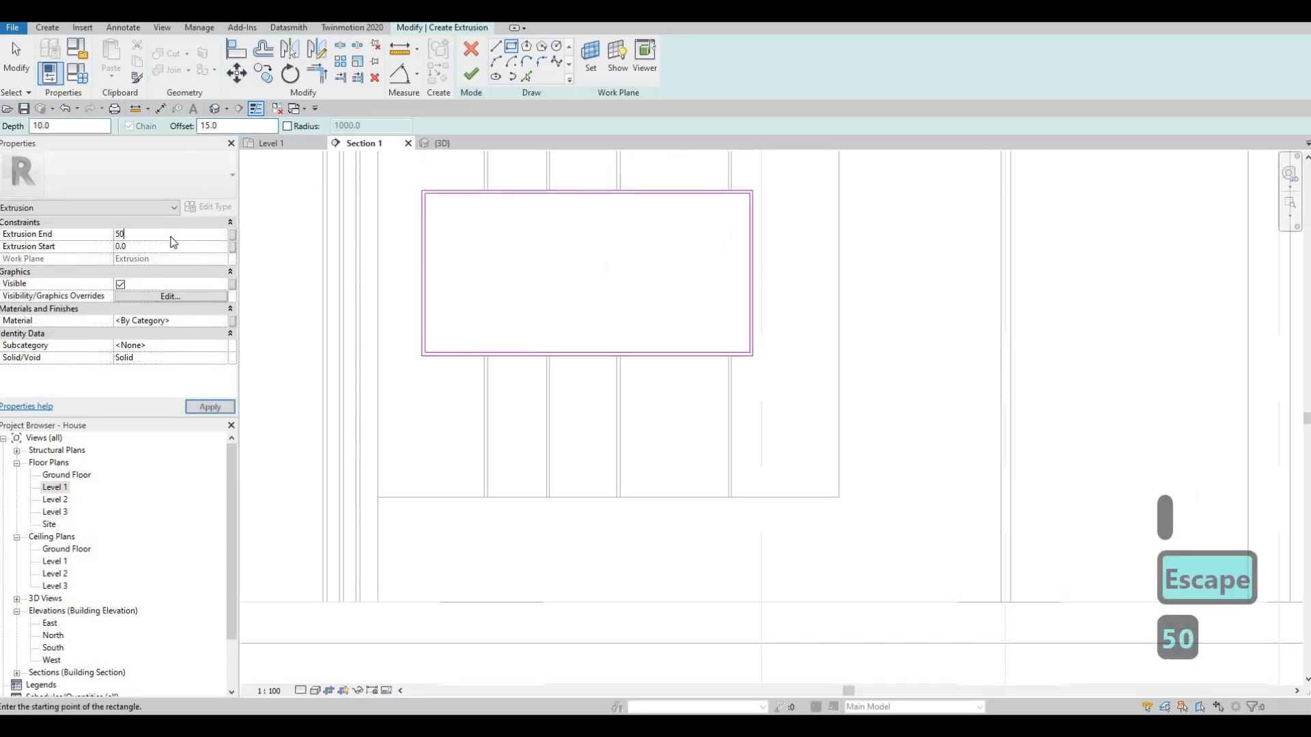
key(Return)
scroll(626, 337, down, 2)
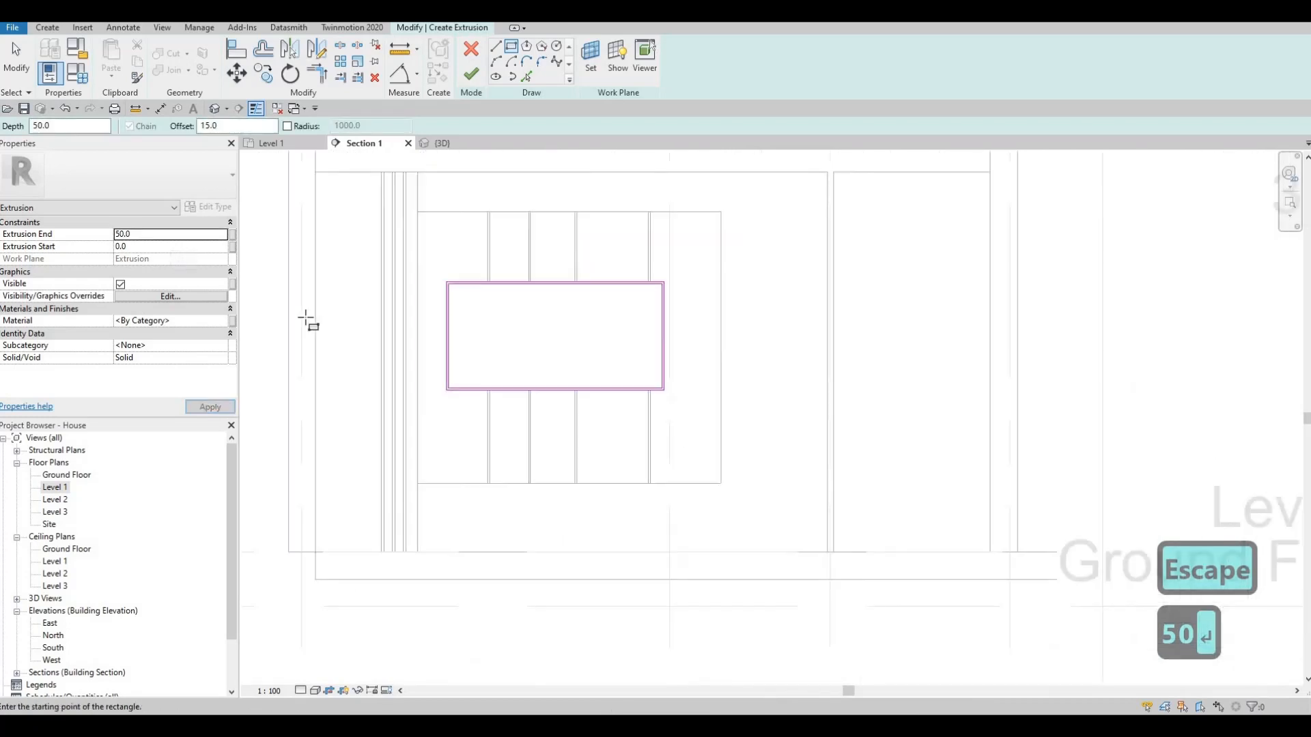
click(220, 322)
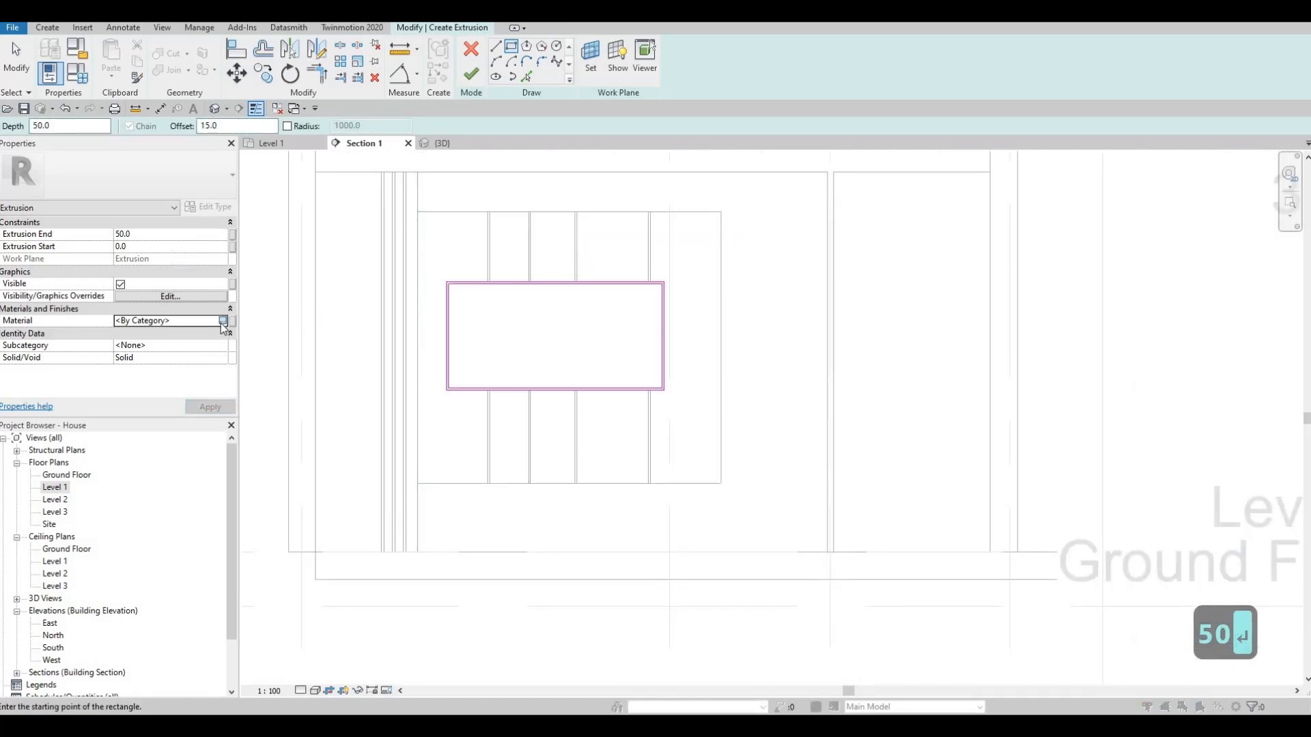
click(221, 322)
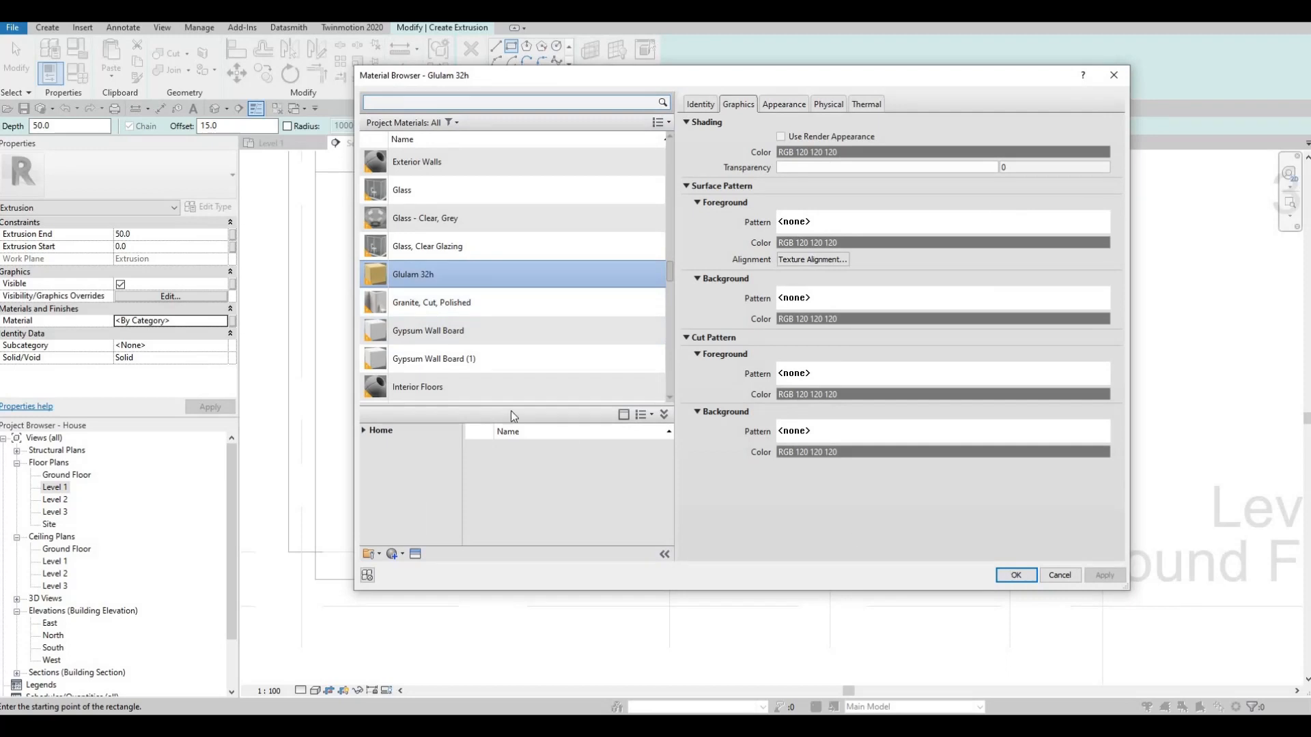
click(1016, 574)
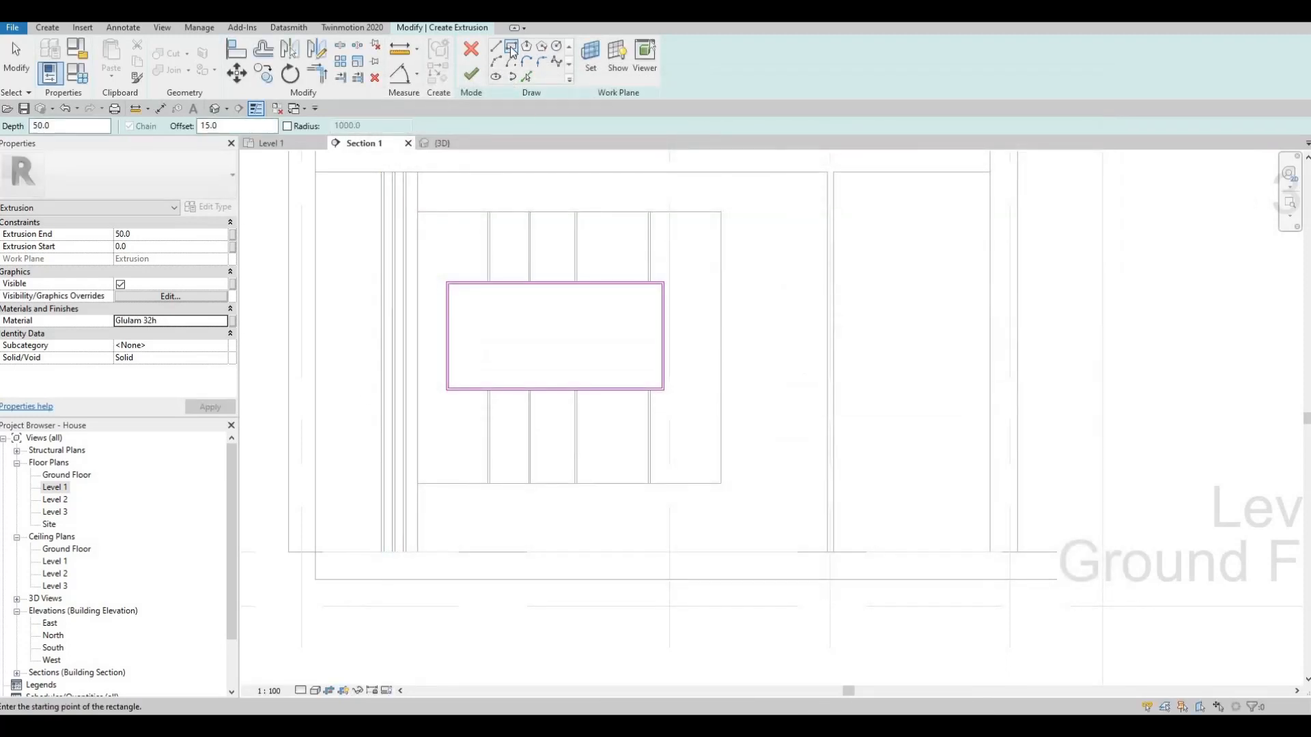
- Sketch a tall rectangle about 2830 mm high between the grooved frame and the panel's far edge, down to Level 1
click(721, 170)
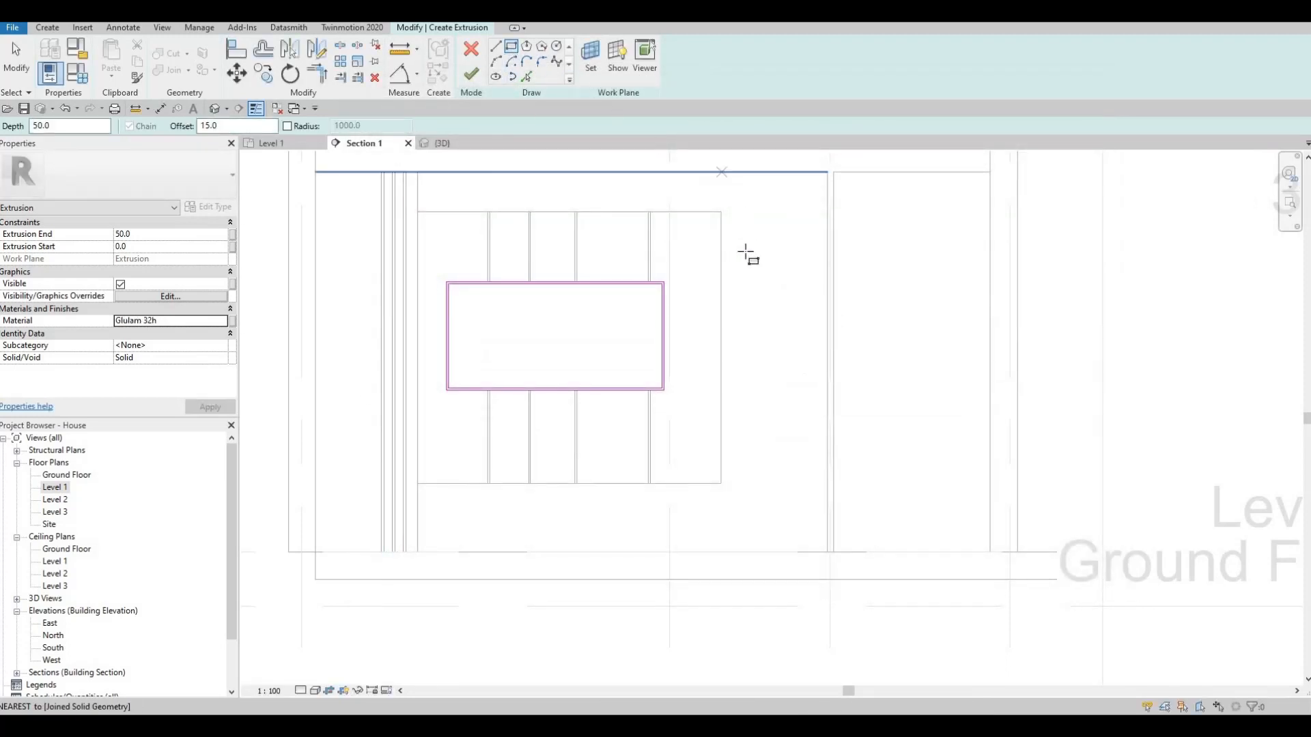
key(Escape)
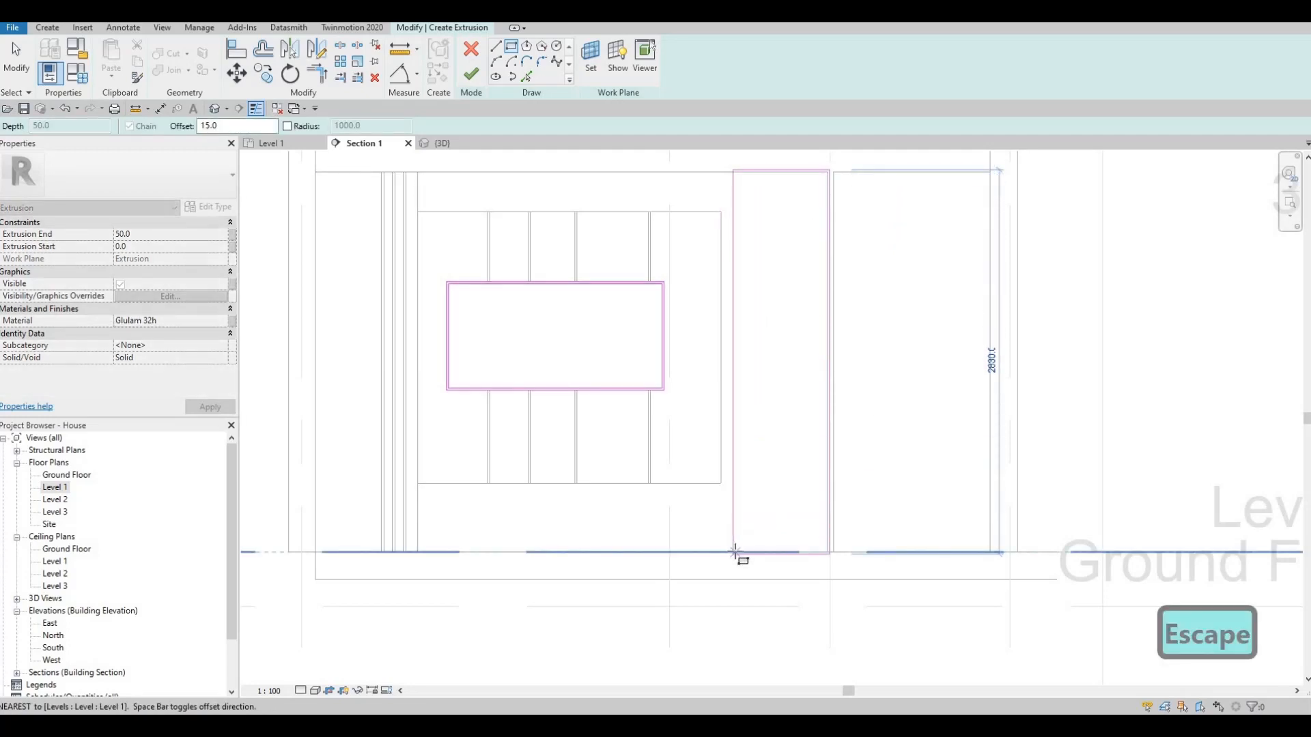
click(734, 552)
key(Escape)
key(Escape)
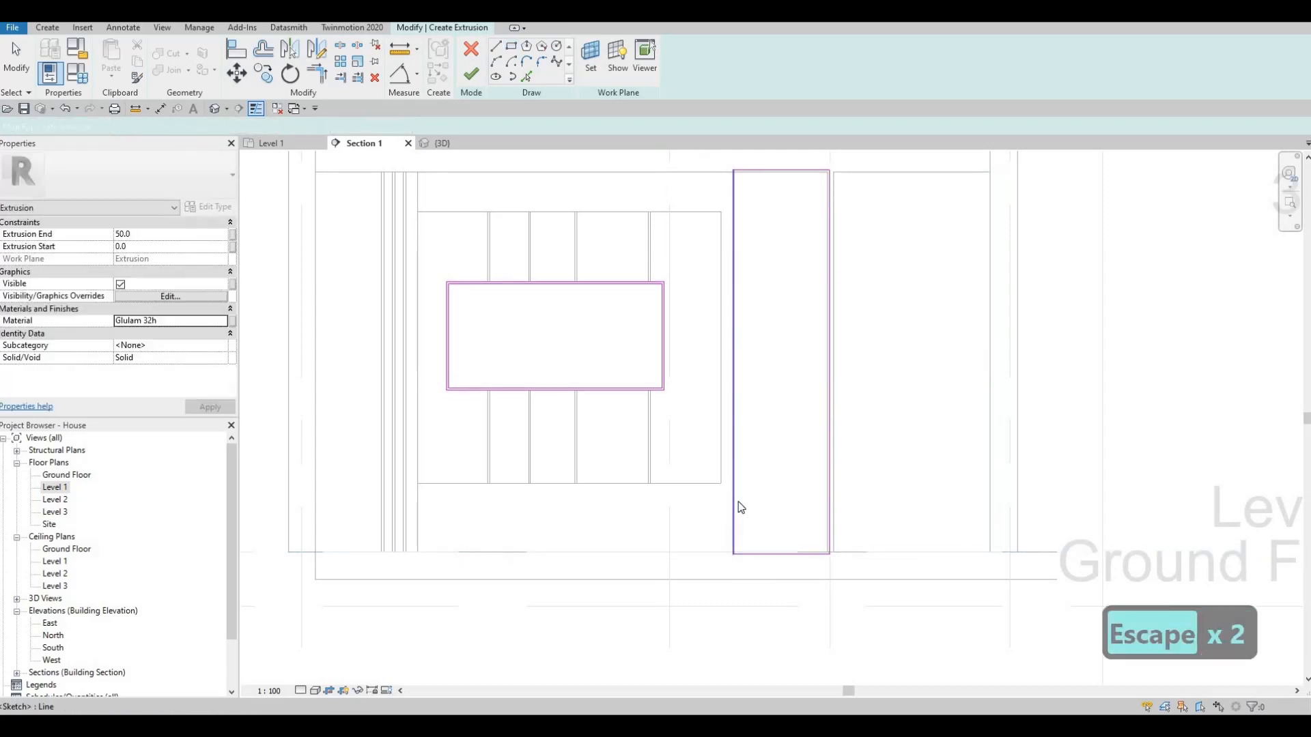
- Align the tall rectangle's near side with the outer edge of the grooved frame
key(a)
key(l)
click(723, 426)
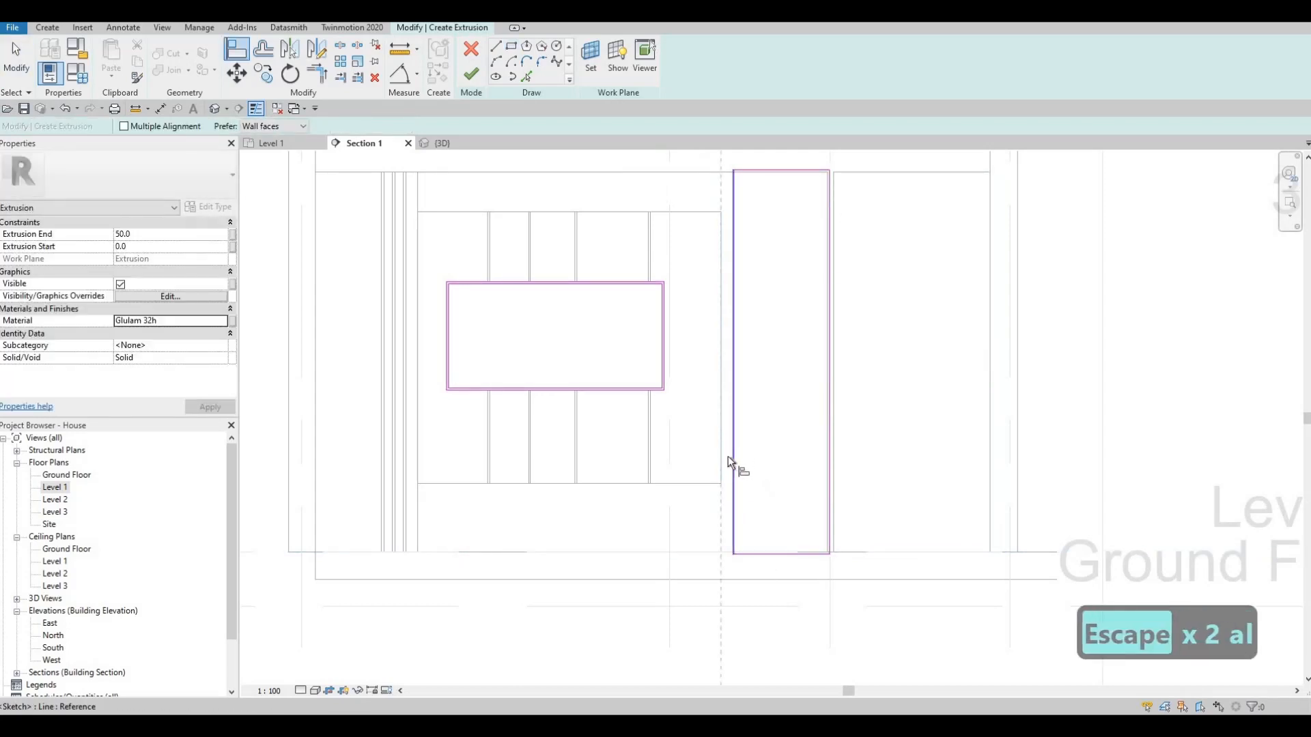
click(733, 450)
key(Escape)
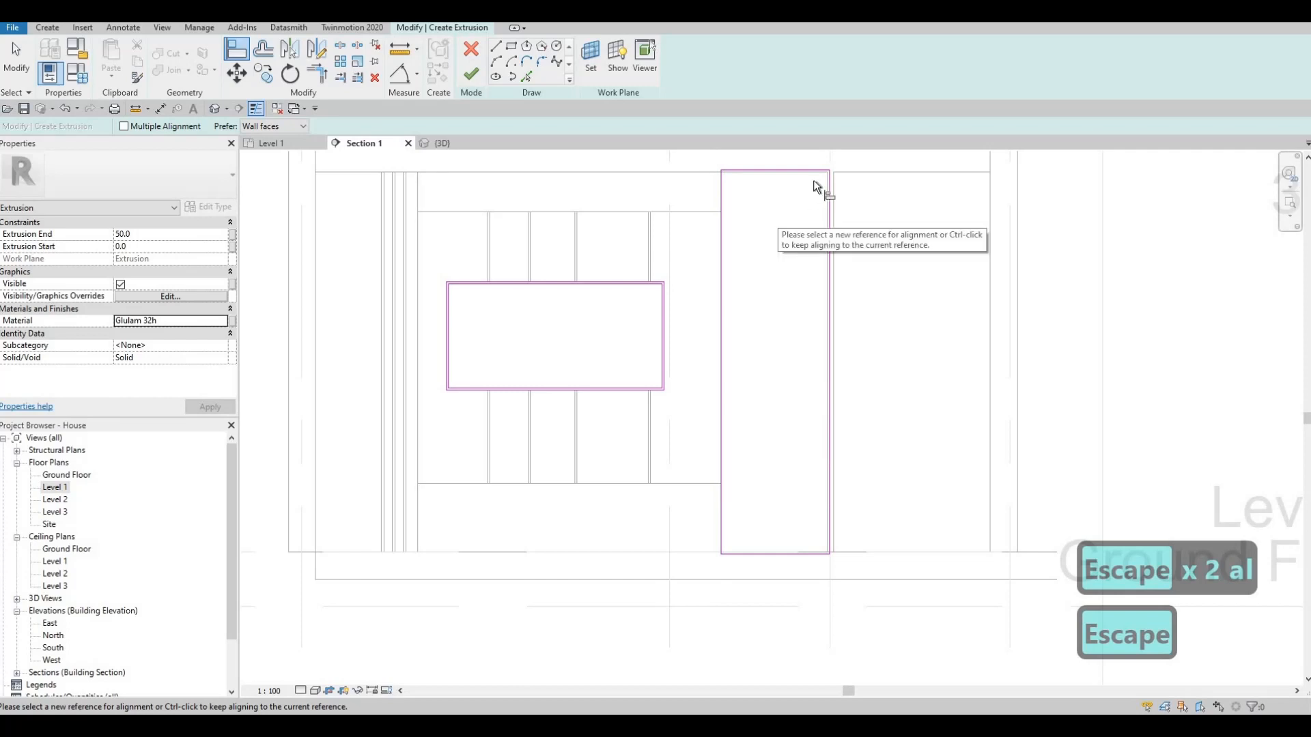
- Align the tall rectangle's top and outer side with the panel's edges and its bottom with Level 1
key(a)
key(l)
click(794, 172)
click(814, 172)
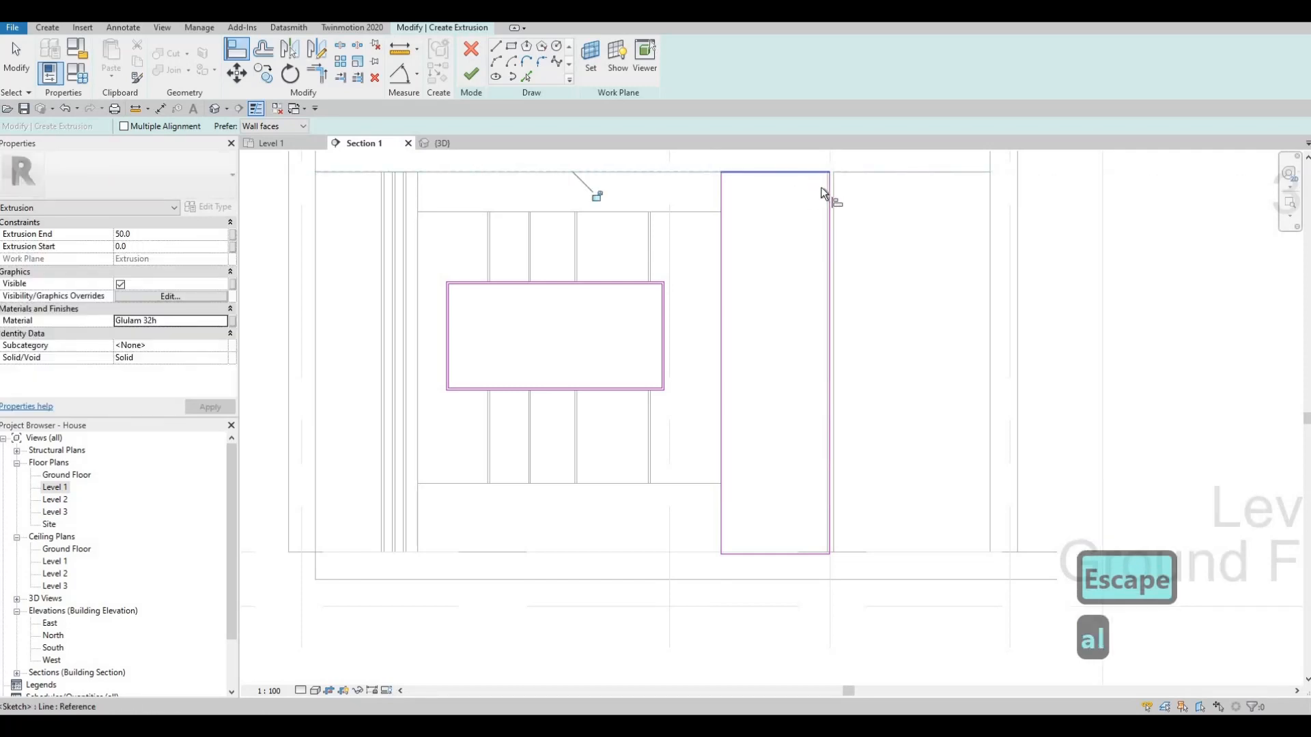
click(826, 191)
click(830, 213)
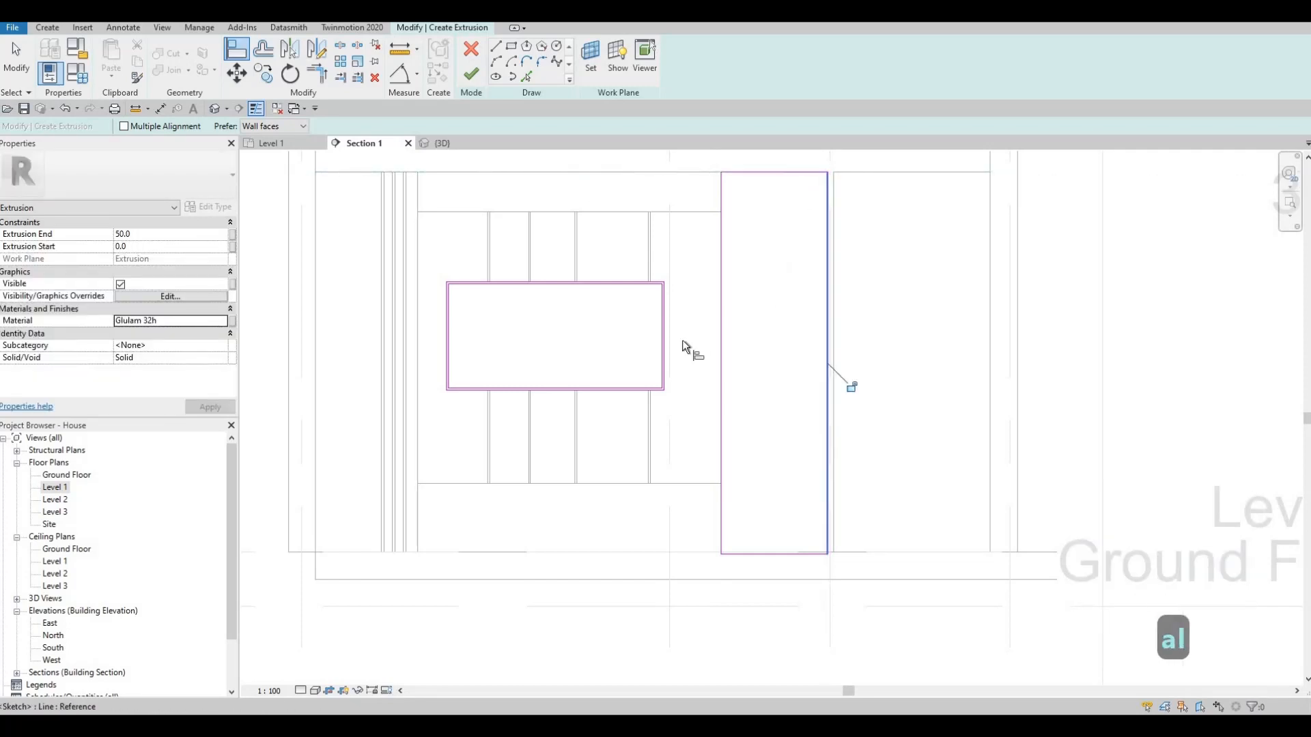
key(Escape)
click(753, 551)
click(754, 555)
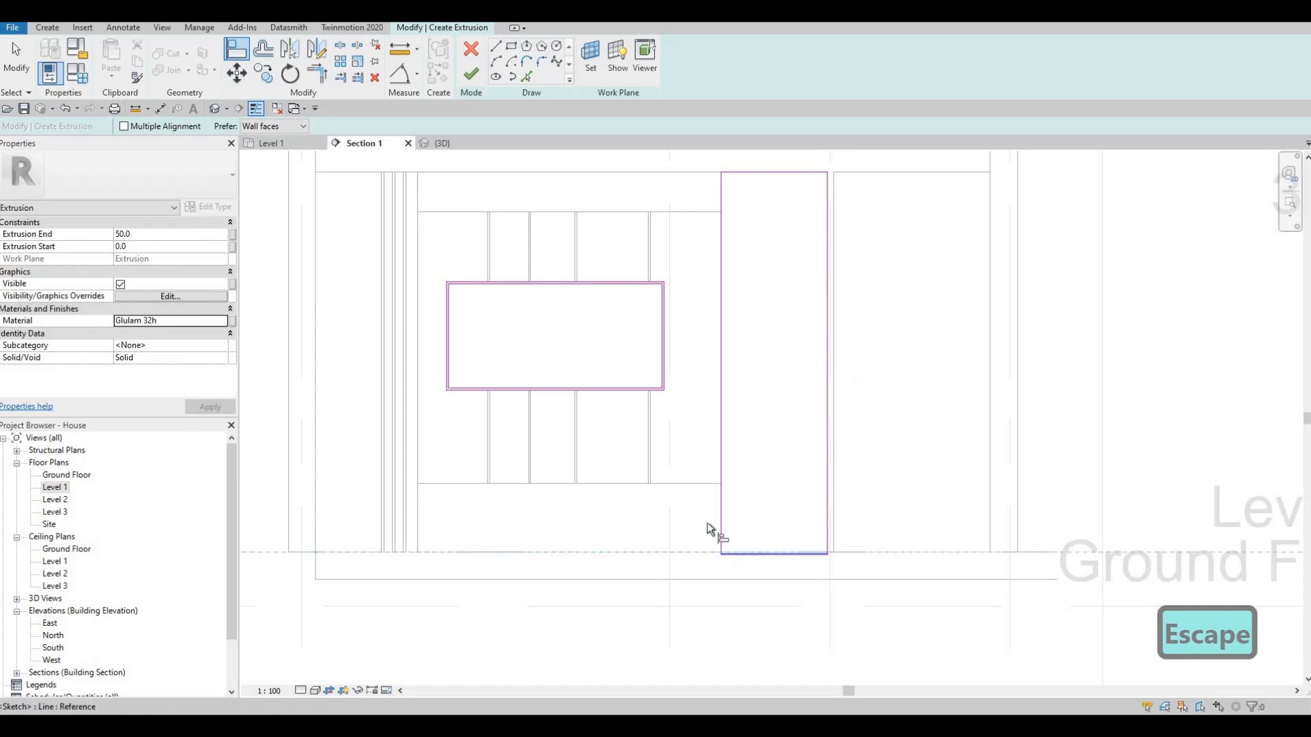
key(Escape)
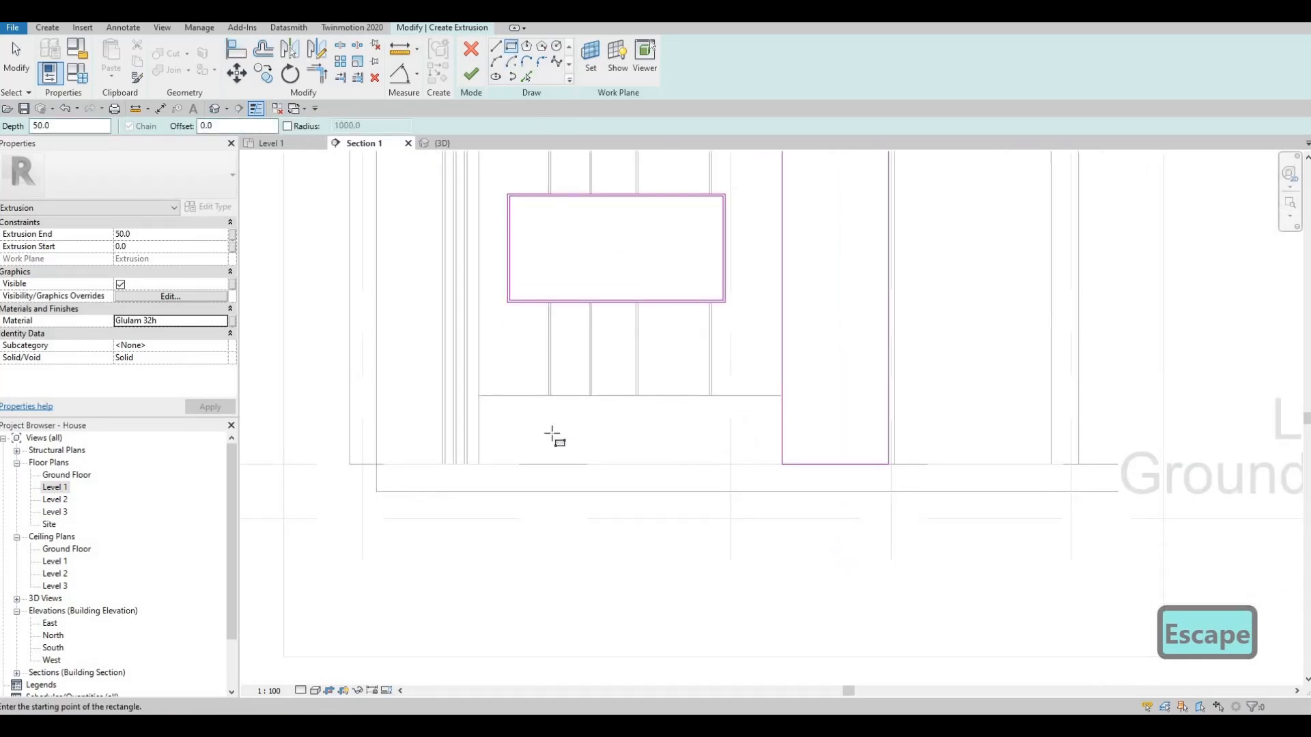
- Sketch a rectangle about 235 mm high along Level 1, from the grooved side panel's edge to the tall rectangle
click(480, 432)
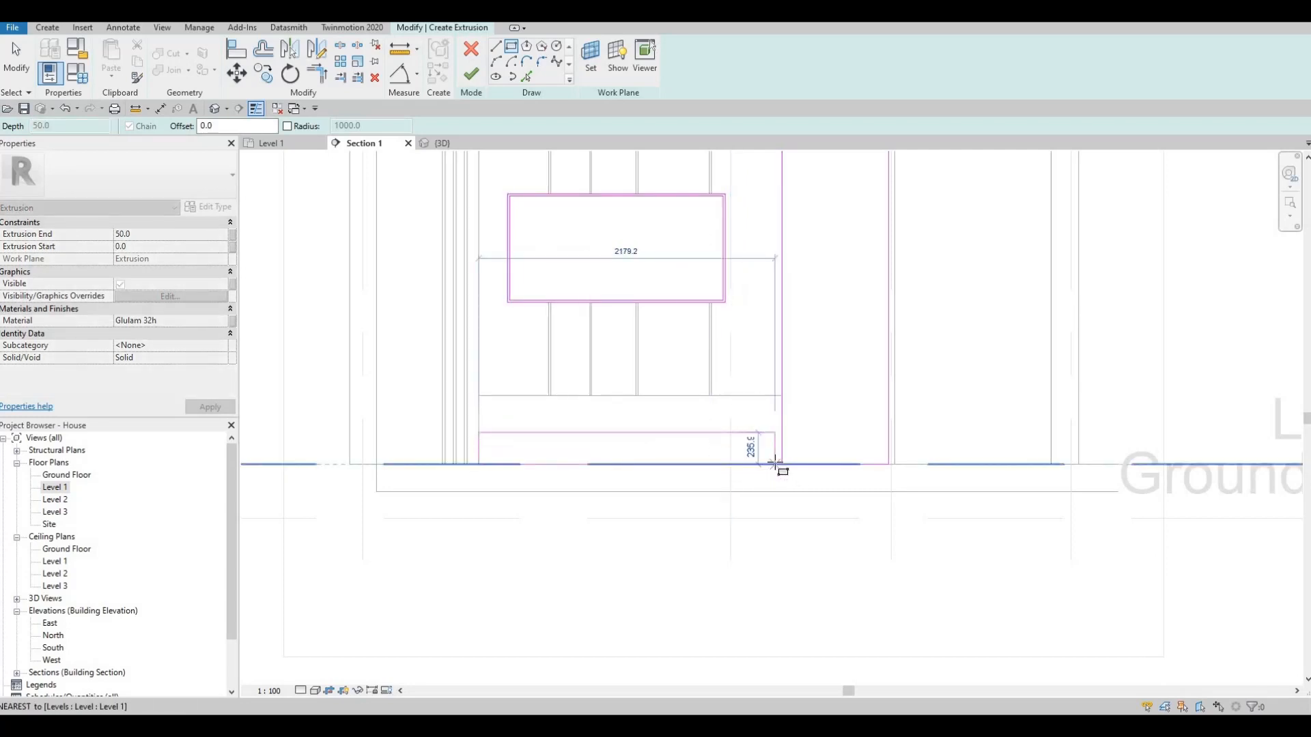
scroll(779, 464, up, 3)
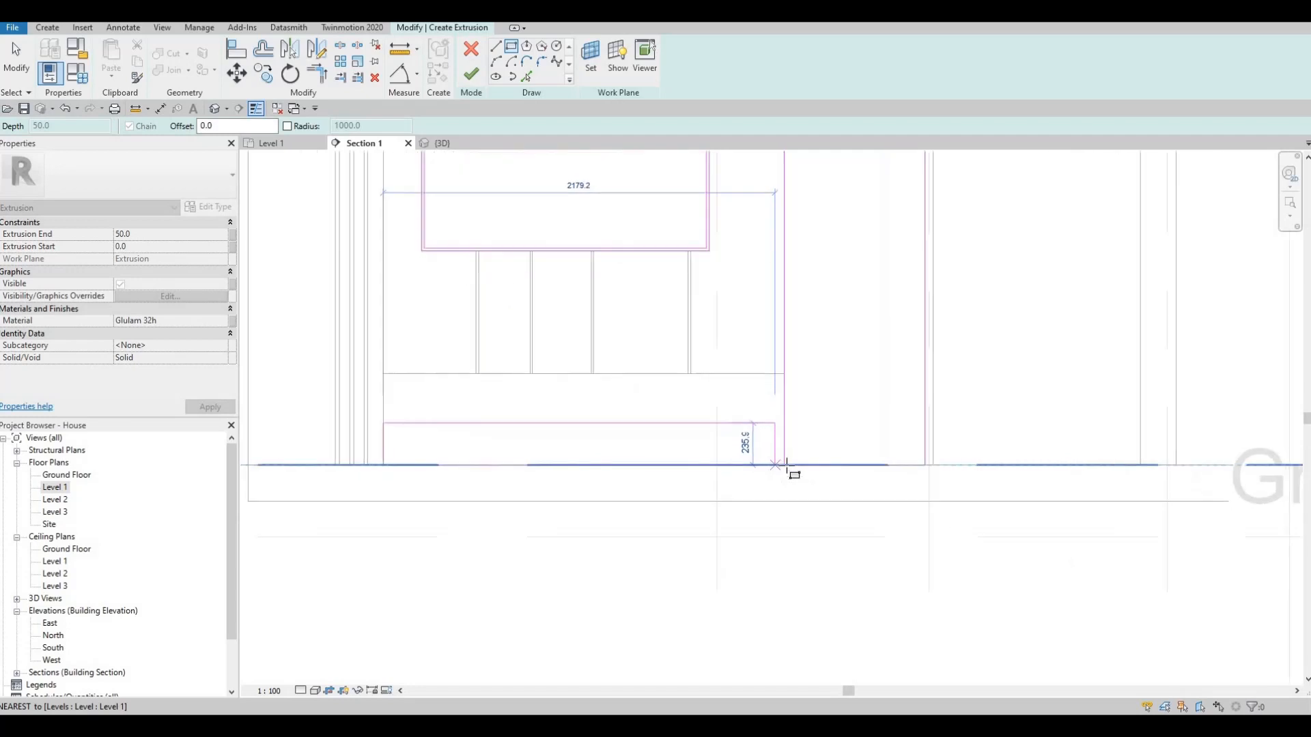
click(787, 463)
key(Escape)
key(Escape)
- Trim the tall and low rectangles to each other and delete the leftover segment to form one L-shaped outline
key(Escape)
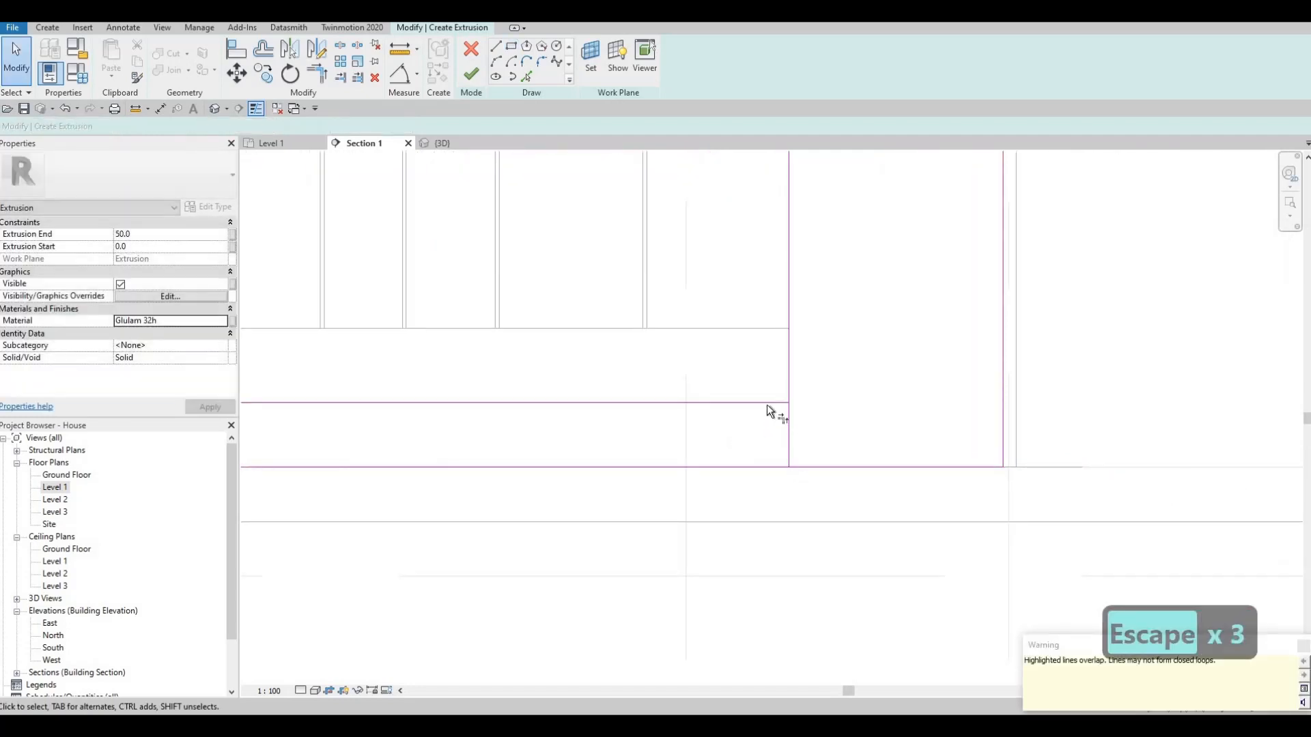
key(t)
key(r)
click(785, 403)
click(789, 401)
key(Escape)
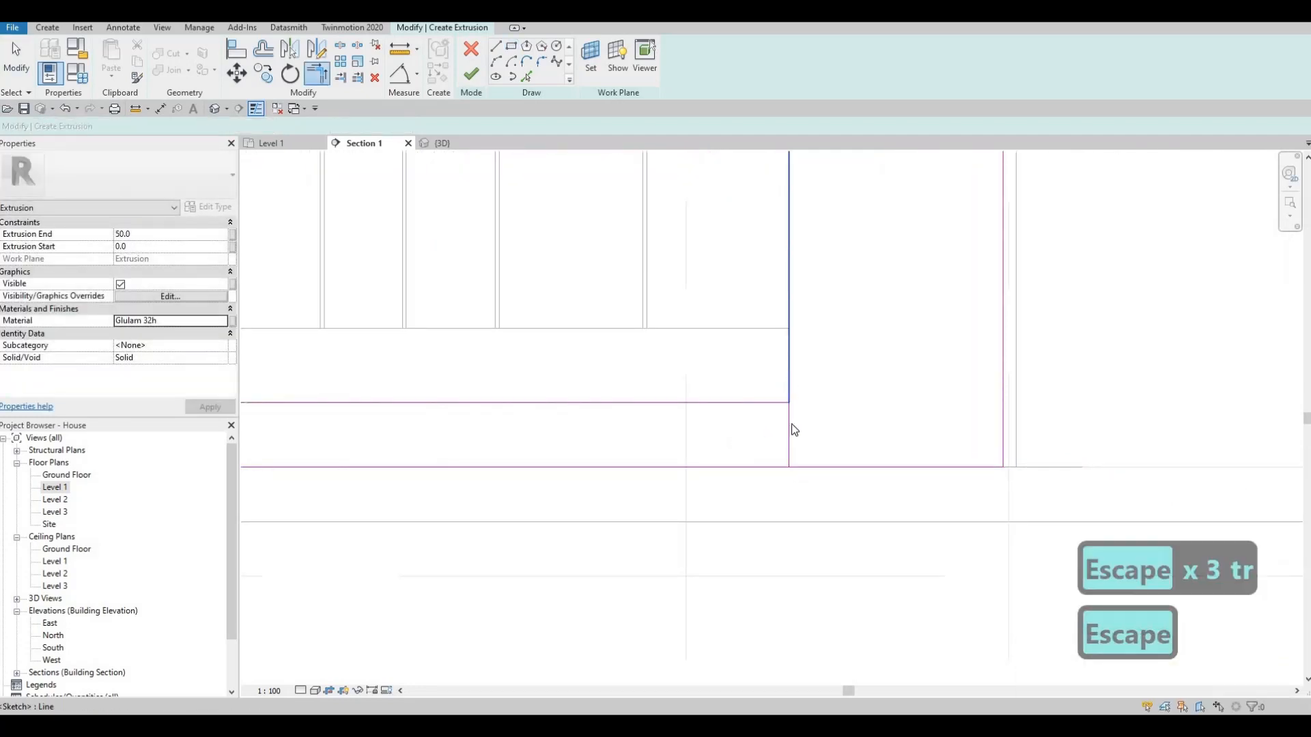
click(803, 421)
key(Delete)
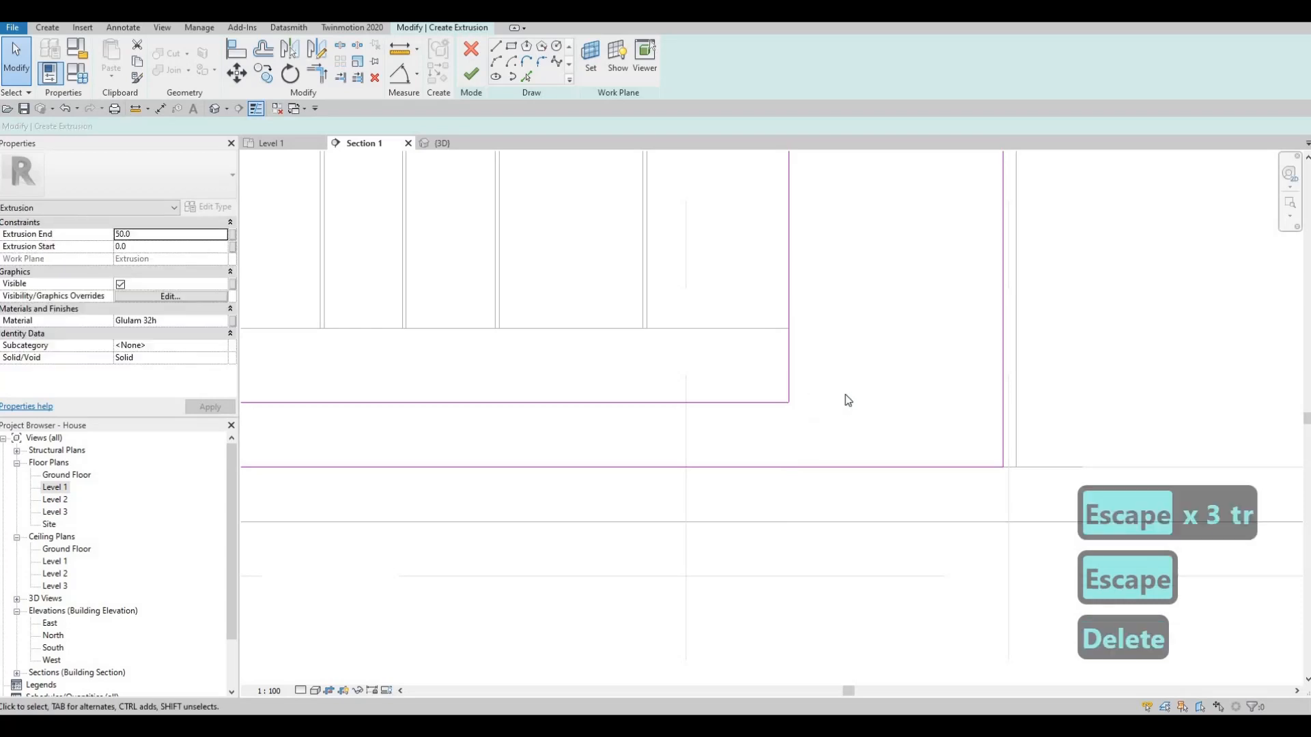
- Sketch a rectangle inset 25 mm inside the tall part of the L-shaped outline
scroll(845, 400, down, 4)
key(Escape)
middle_drag(687, 398, 694, 391)
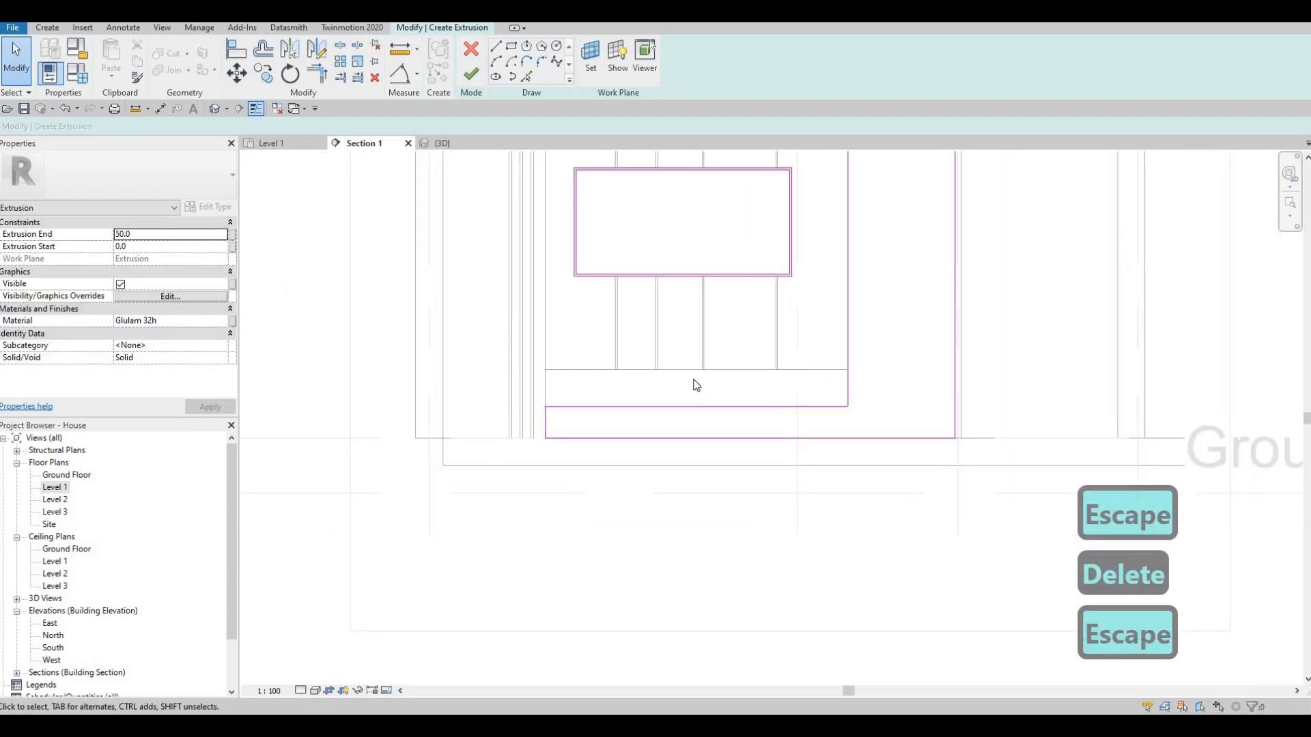
middle_drag(778, 402, 788, 392)
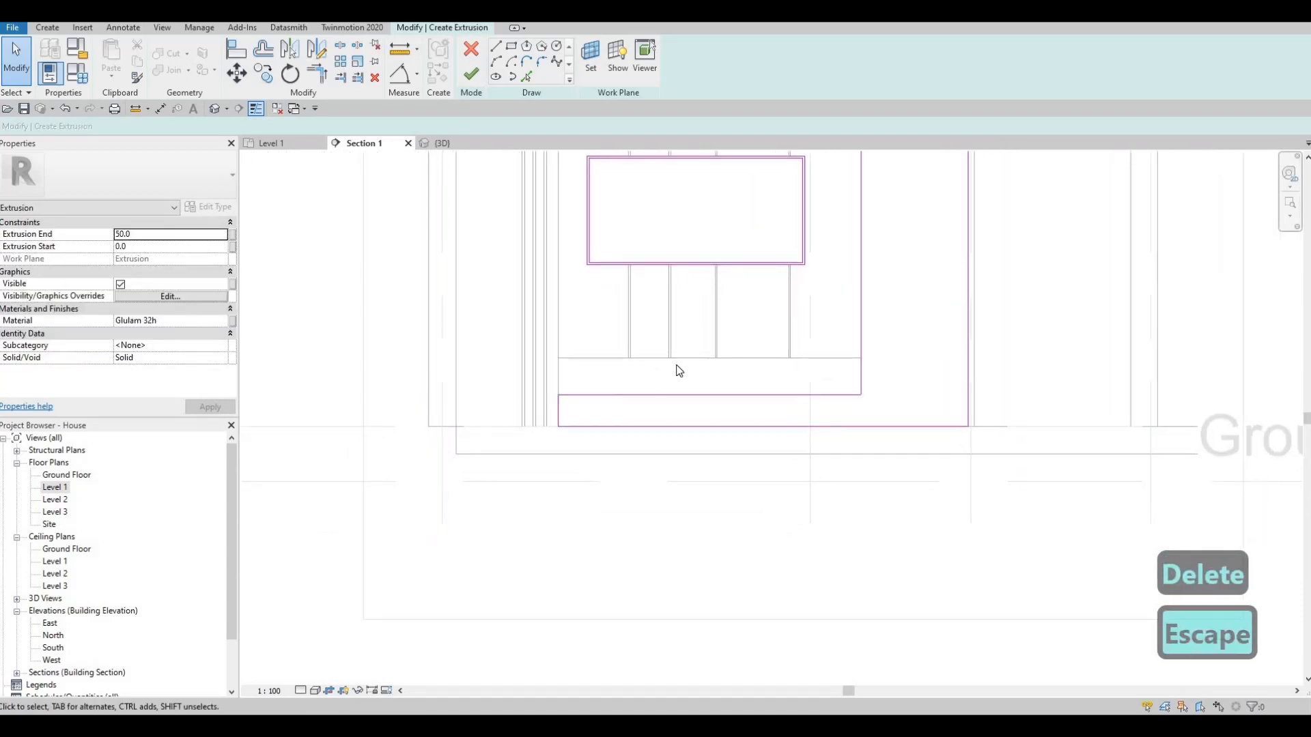
scroll(778, 398, down, 3)
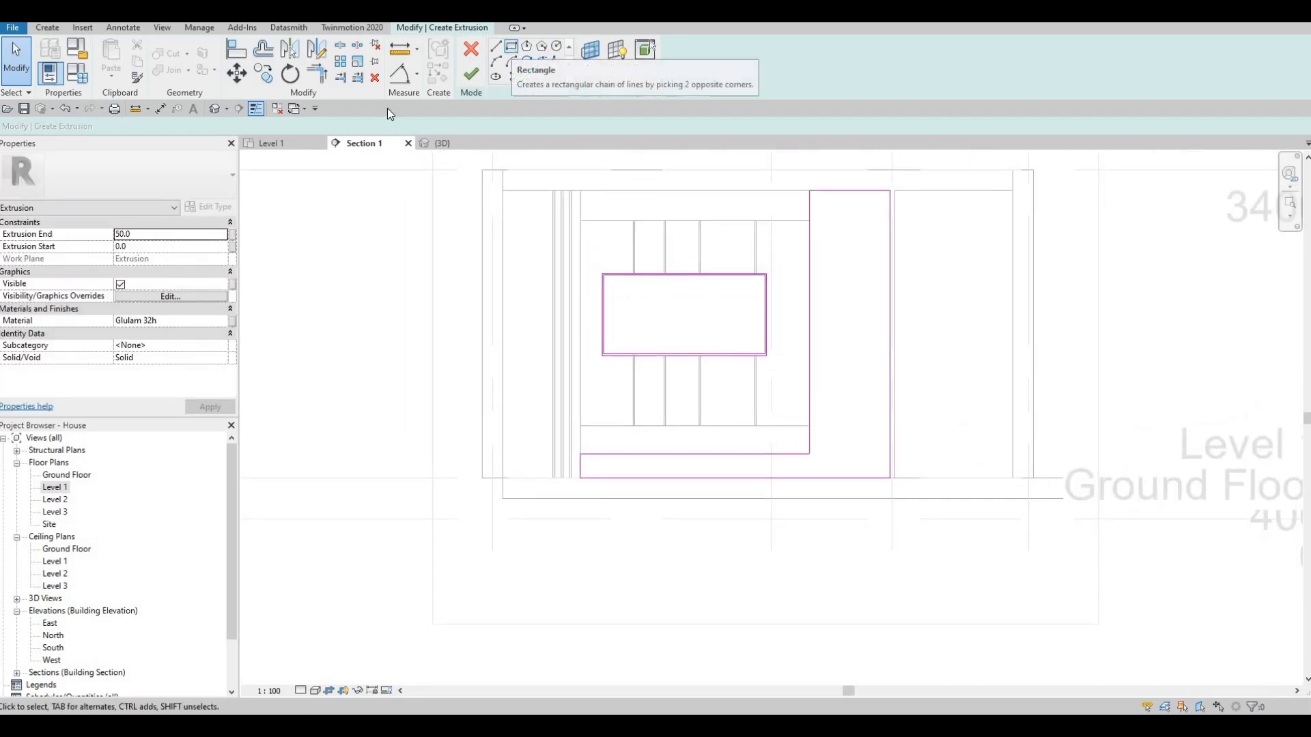
click(513, 48)
drag(231, 127, 135, 132)
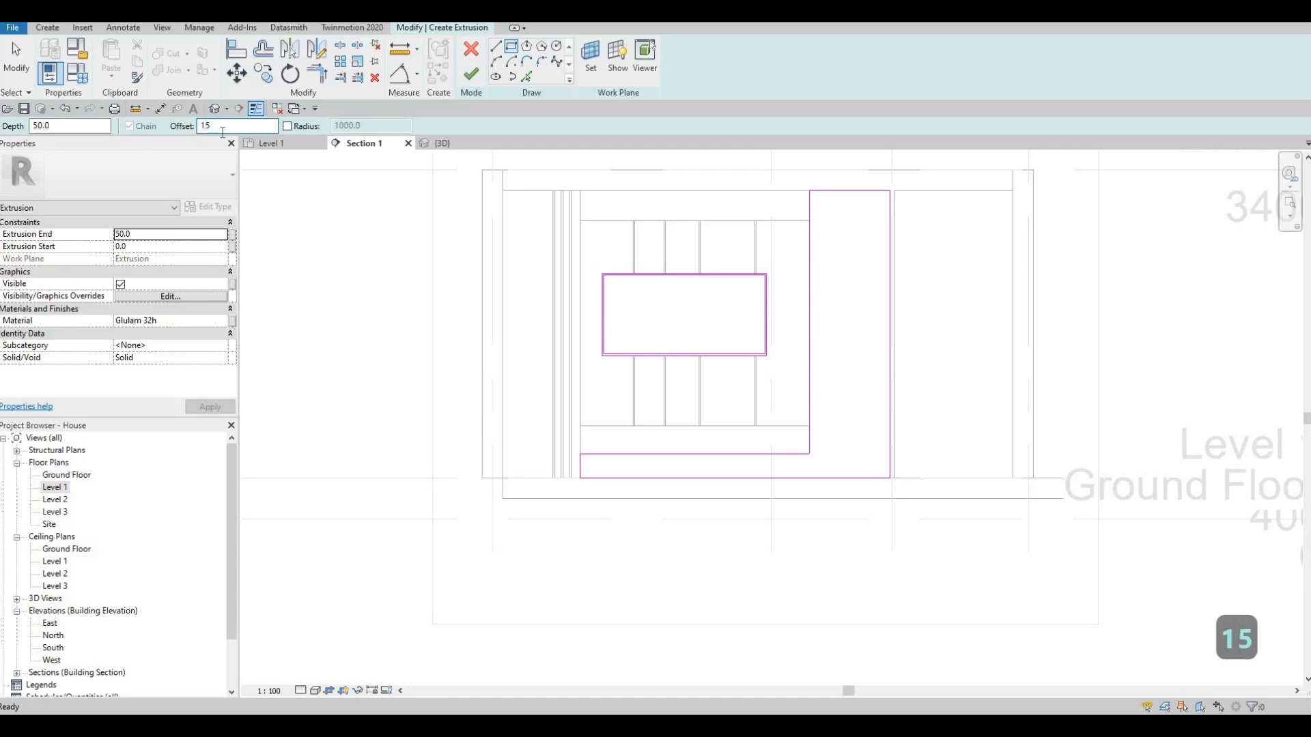
text(25)
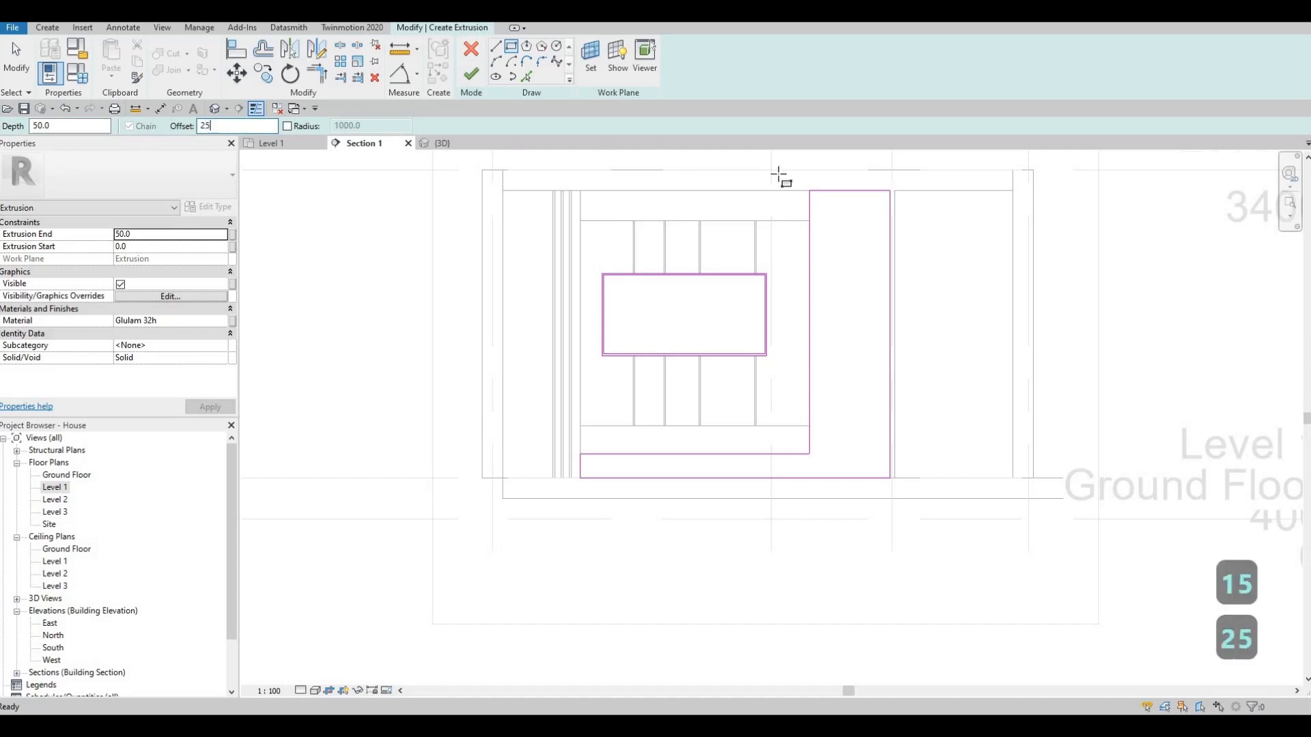
click(891, 194)
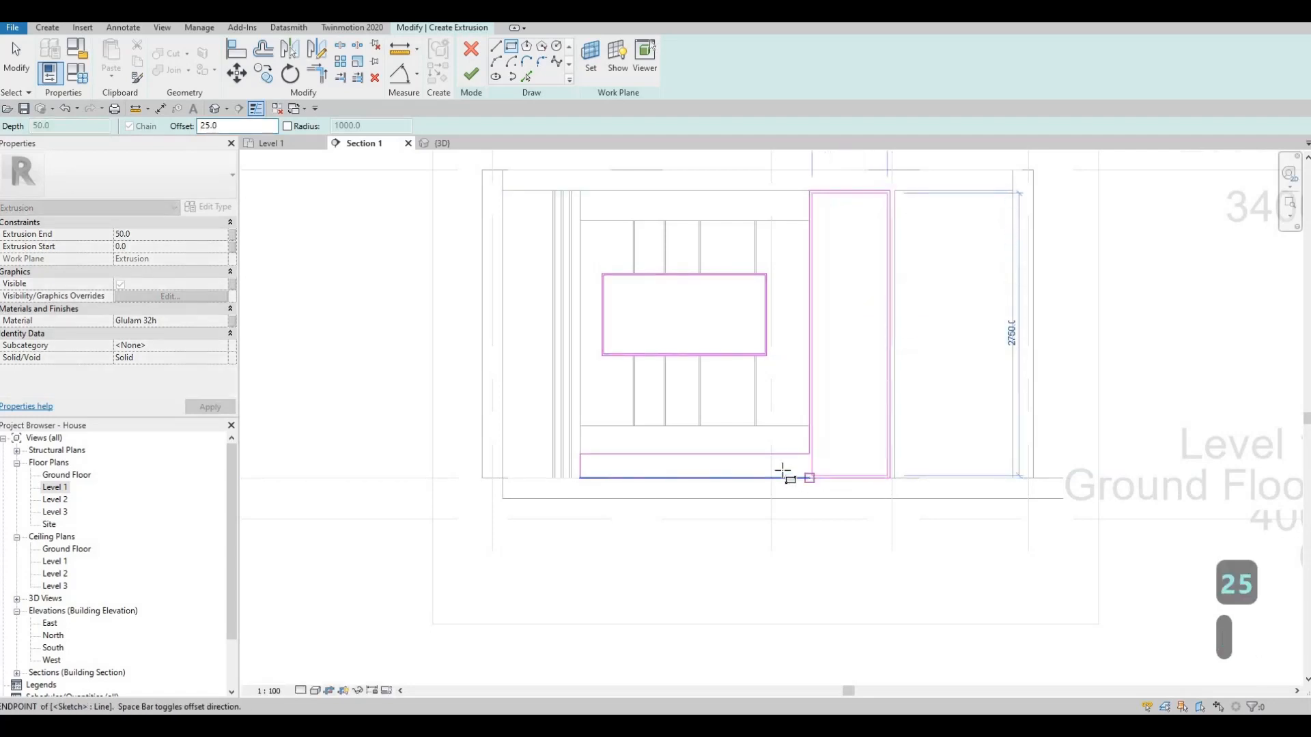
click(809, 478)
key(Escape)
- Sketch a second rectangle with a 25 mm offset inside the low strip, ending beside the tall inner rectangle
click(581, 455)
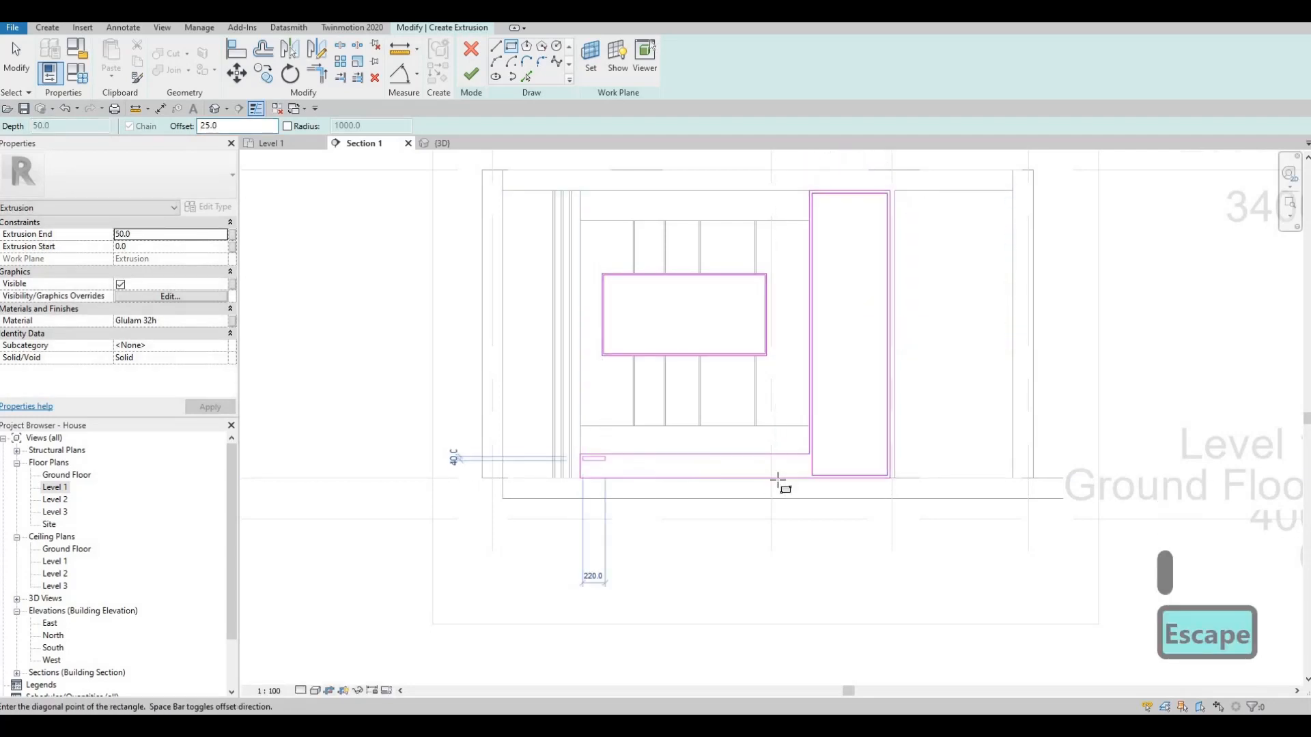
click(810, 478)
scroll(809, 480, up, 4)
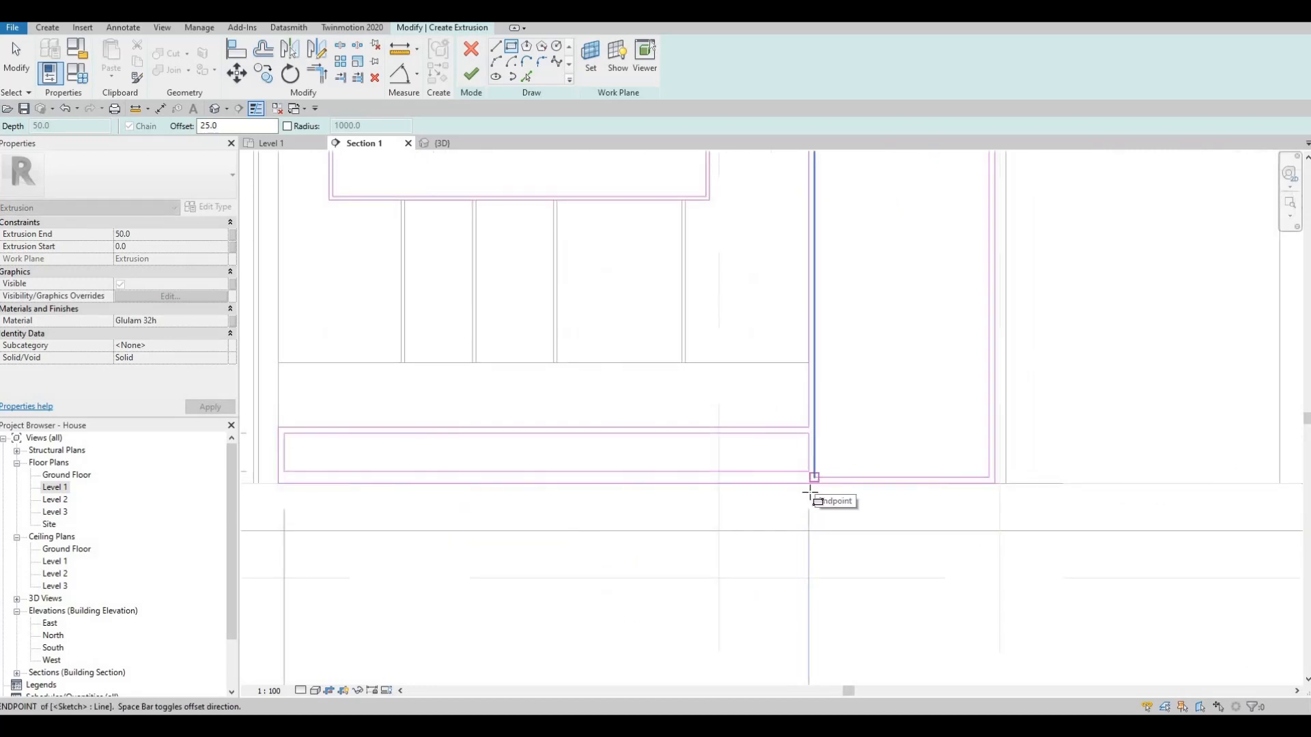
click(810, 492)
key(Escape)
key(Escape)
- Align the low inner rectangle's bottom with the tall inner rectangle's bottom and finish the extrusion sketch
key(a)
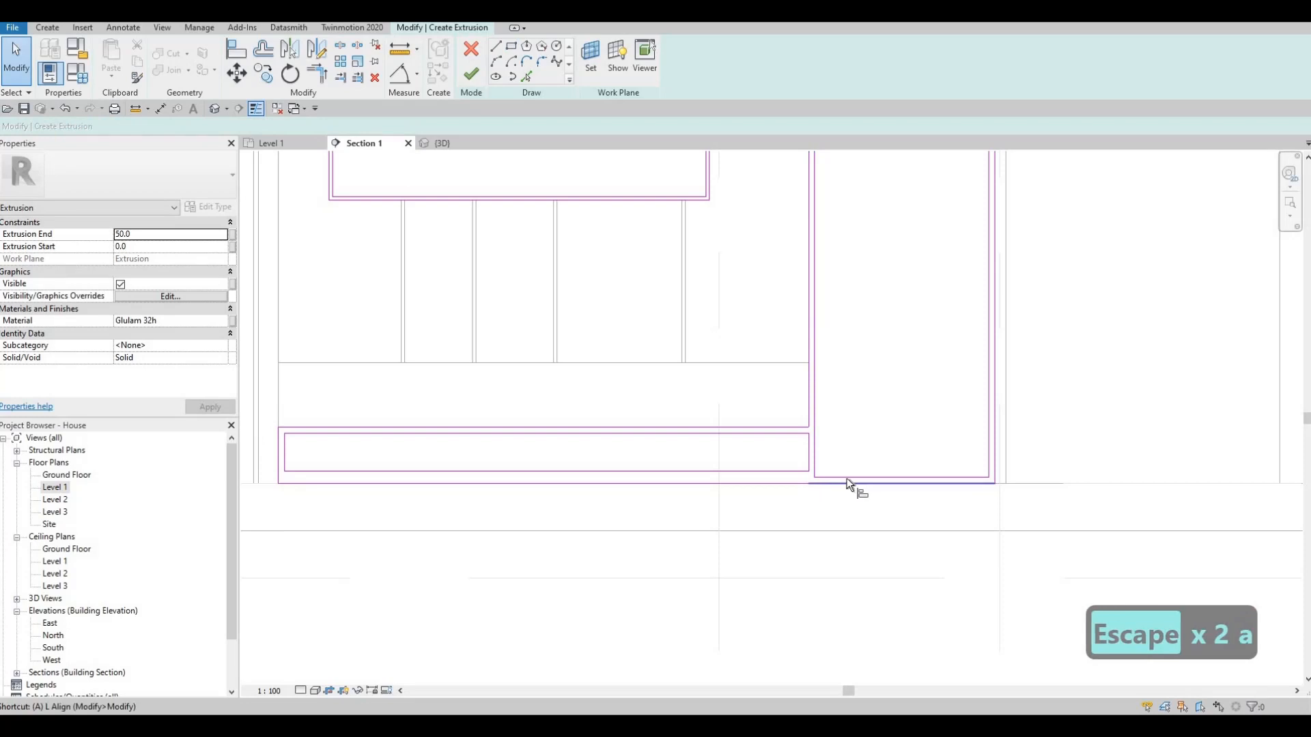
key(l)
click(844, 478)
click(772, 471)
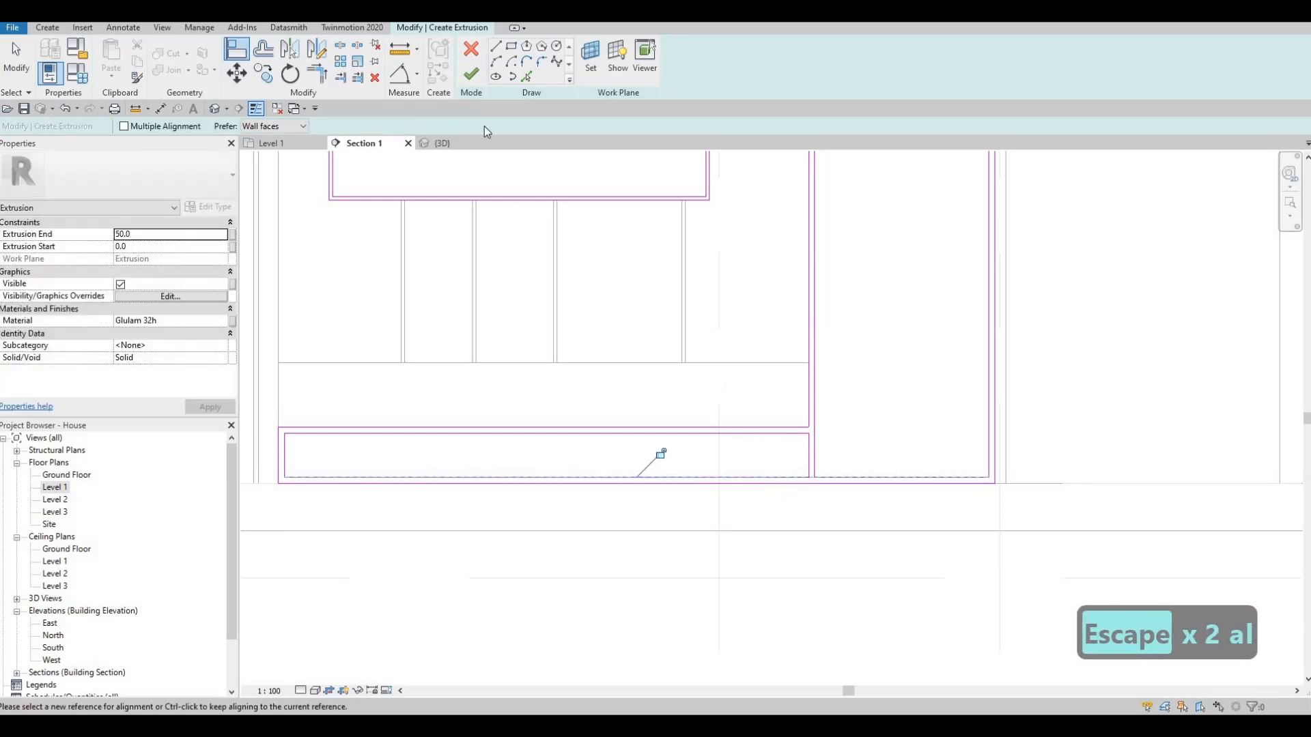
key(Escape)
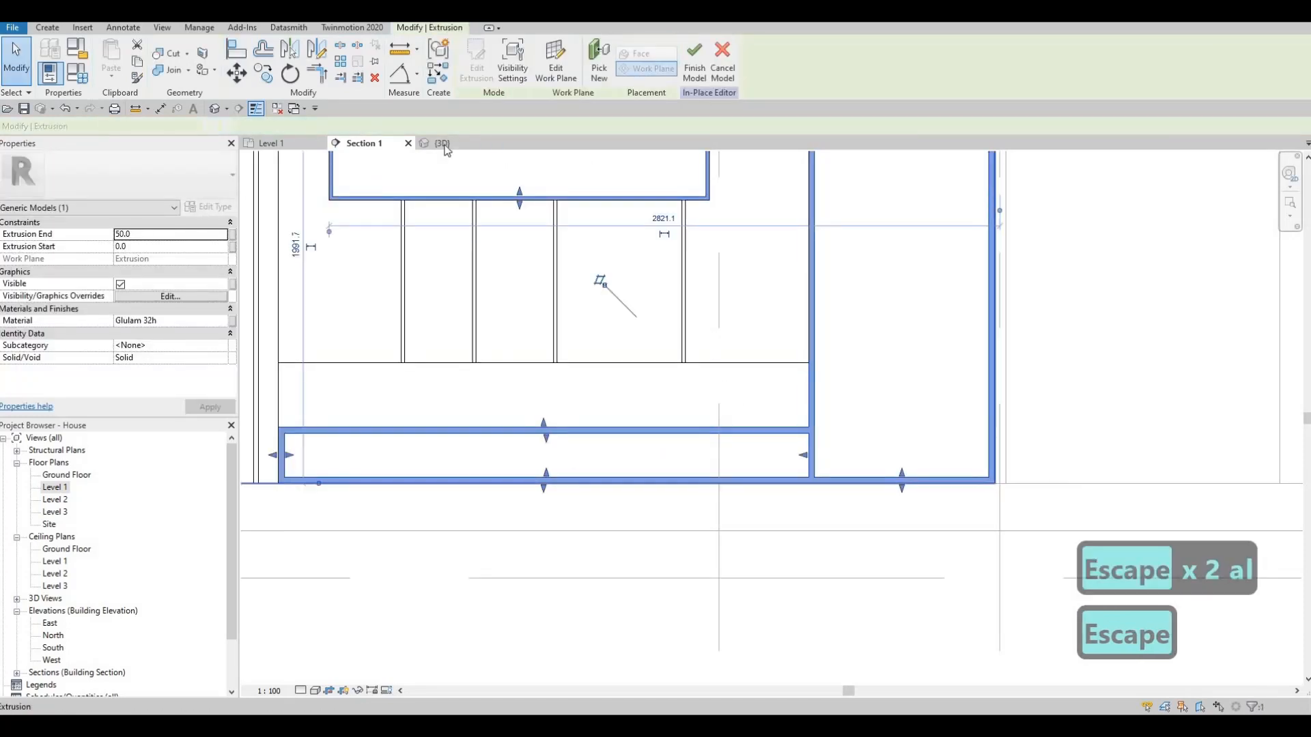
- Show the in-place model in the 3D view with the Shaded visual style
click(442, 143)
key(Escape)
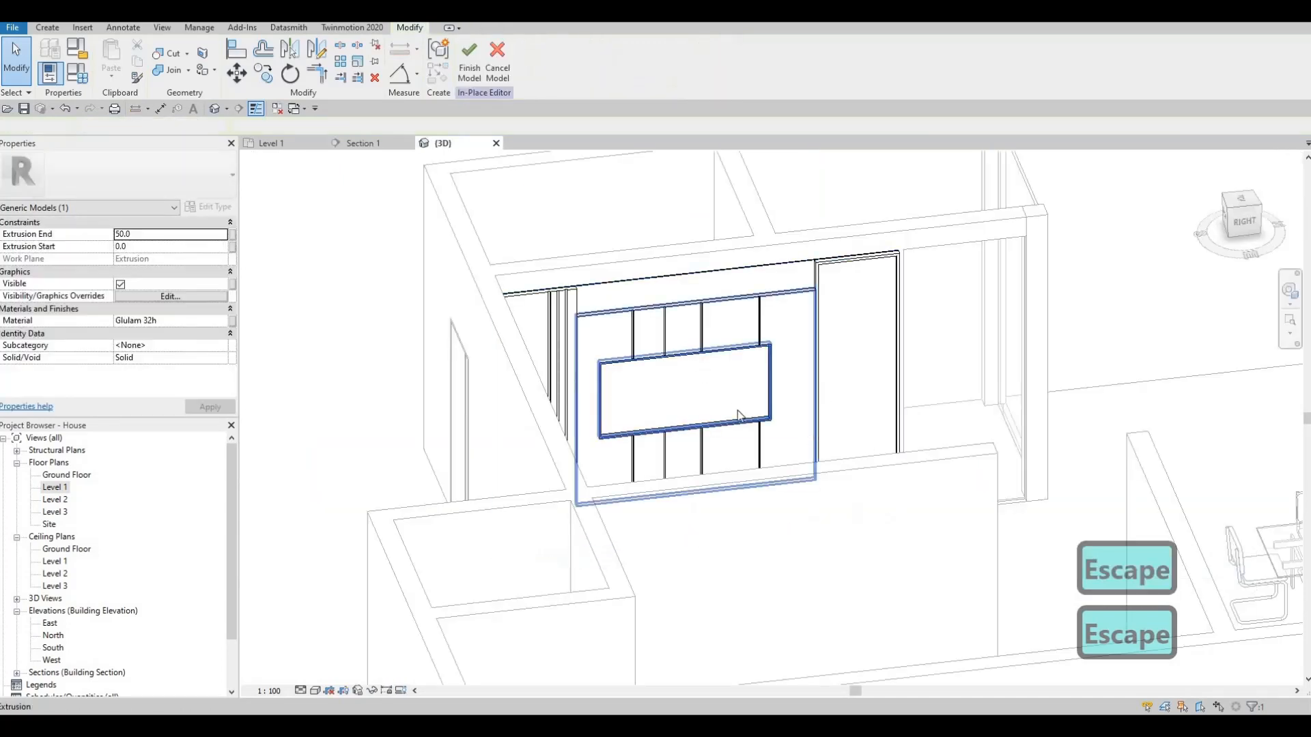
shift+middle_drag(740, 412, 792, 489)
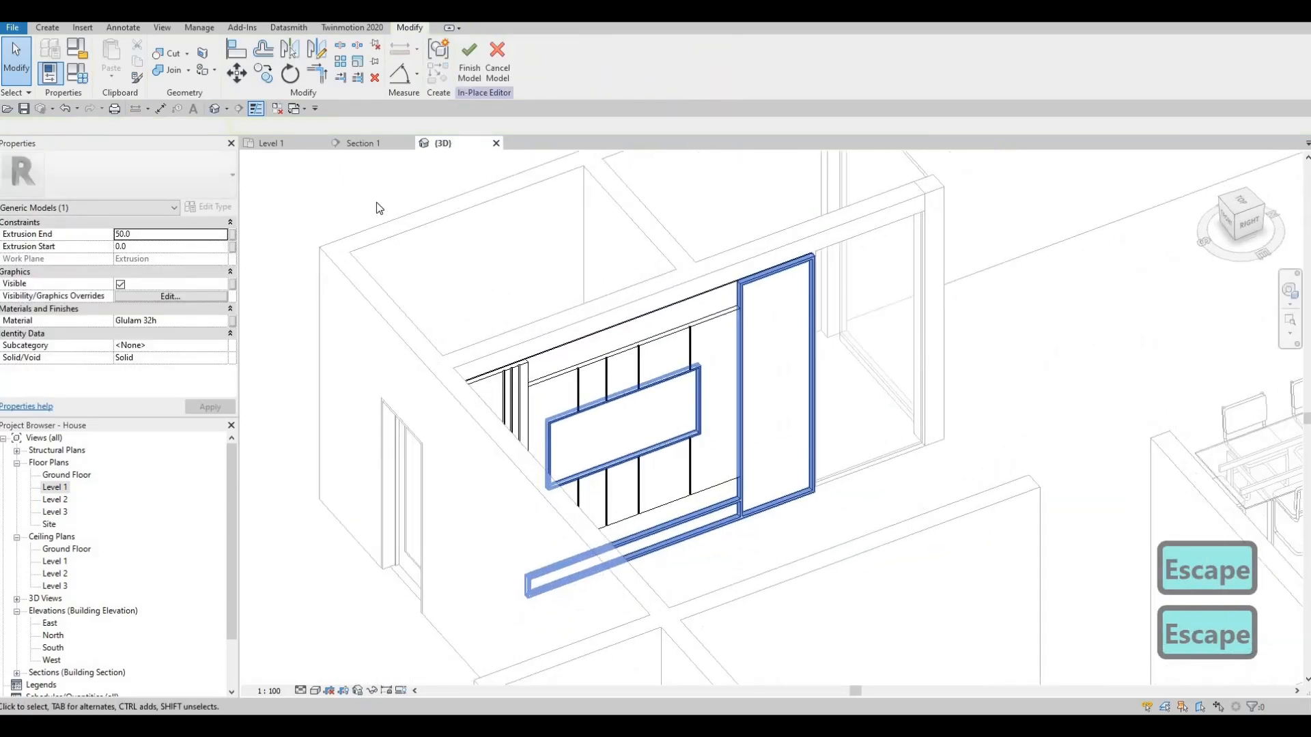
click(315, 690)
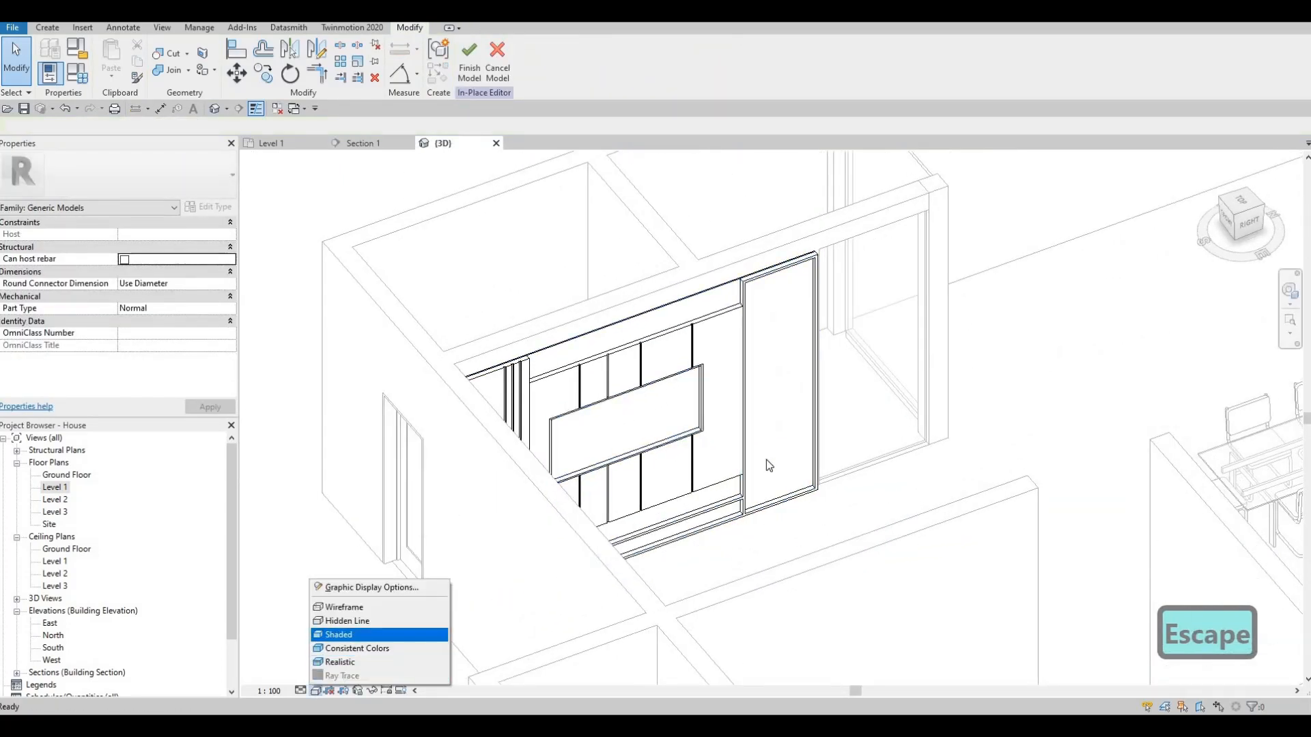
click(358, 632)
scroll(756, 369, up, 3)
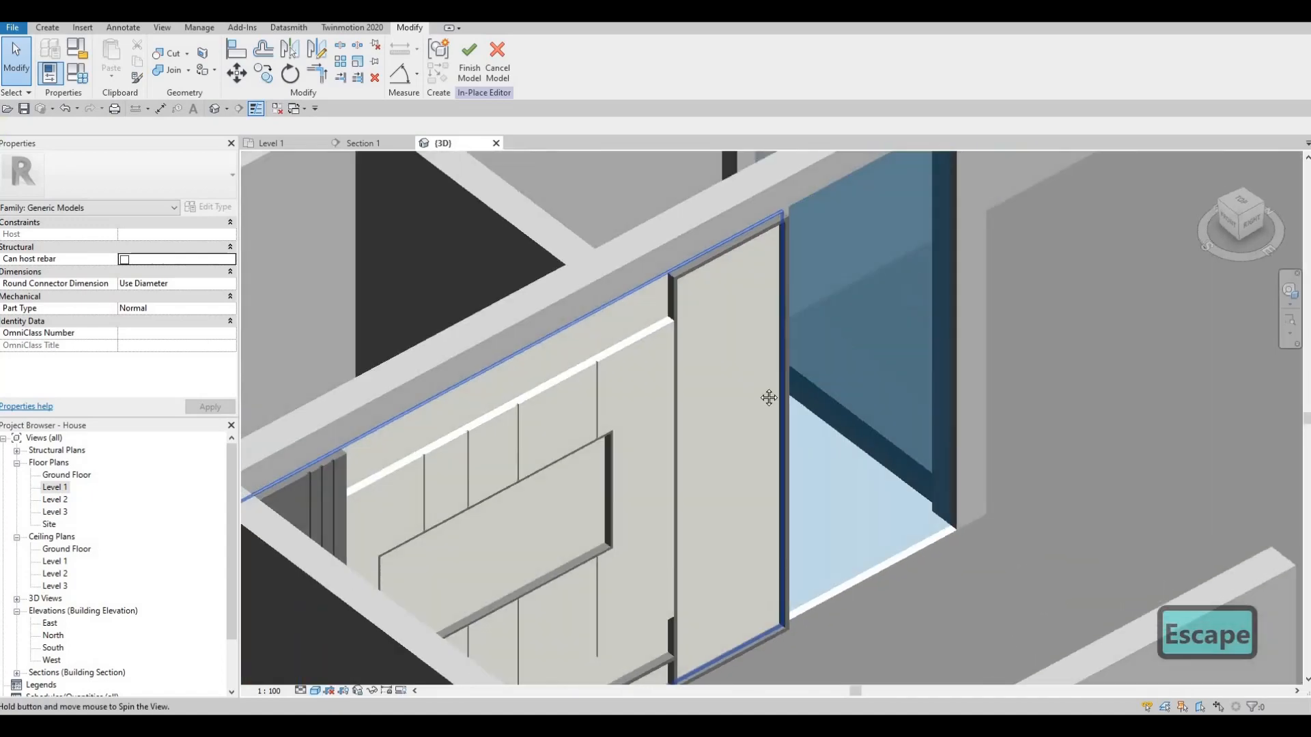
shift+middle_drag(769, 397, 710, 393)
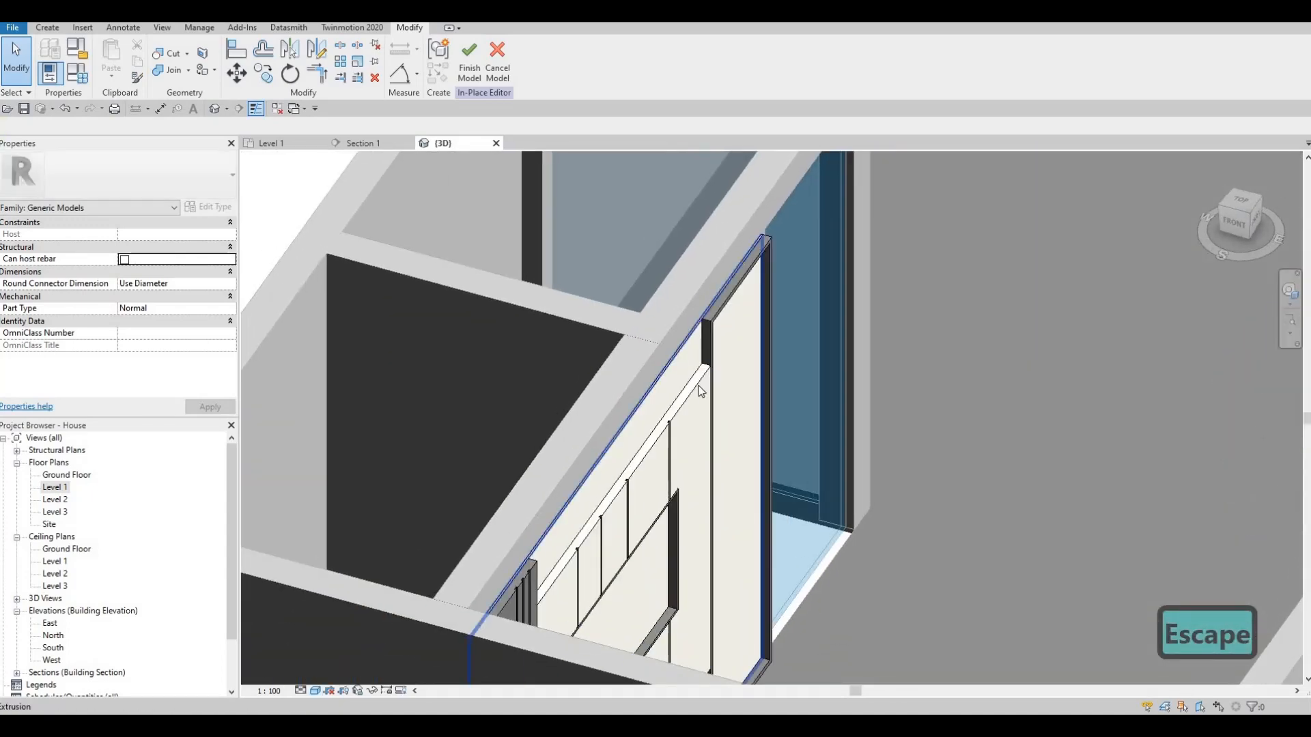
- Set the Extrusion End of the grooved ivory laminate frame to 100
click(707, 394)
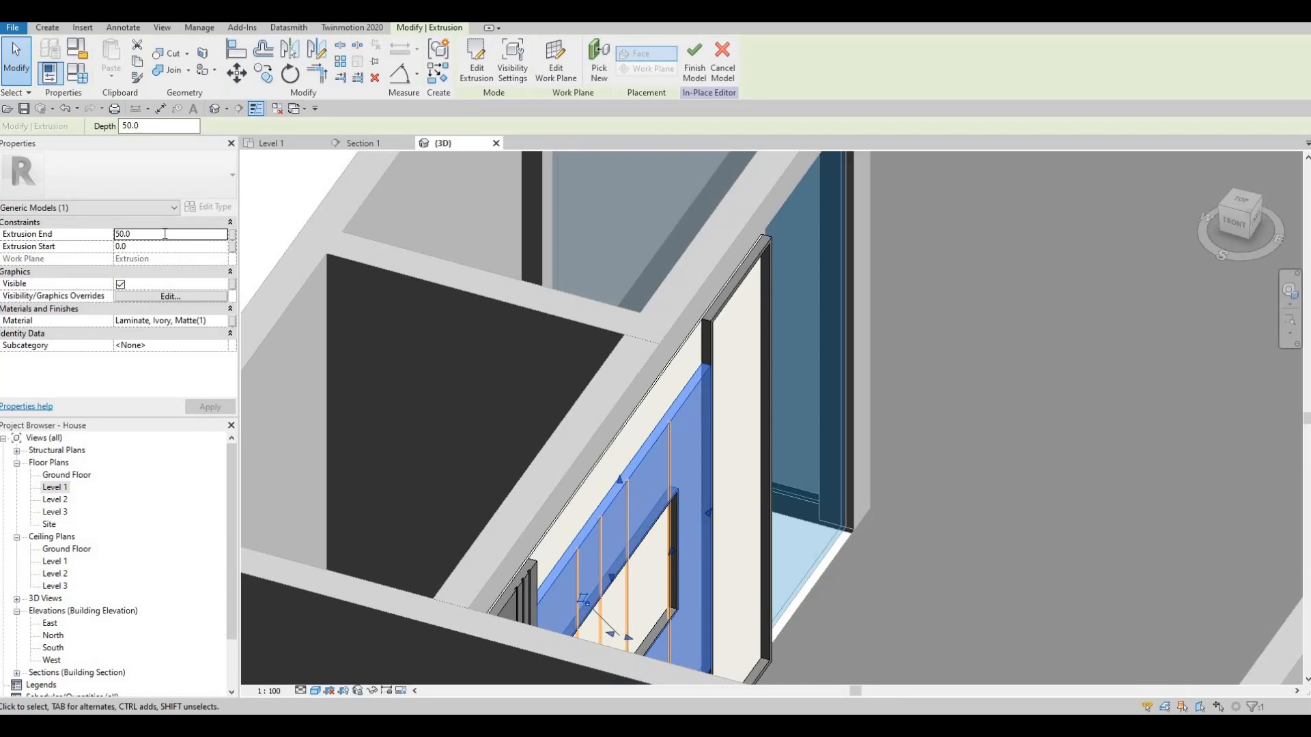
click(168, 233)
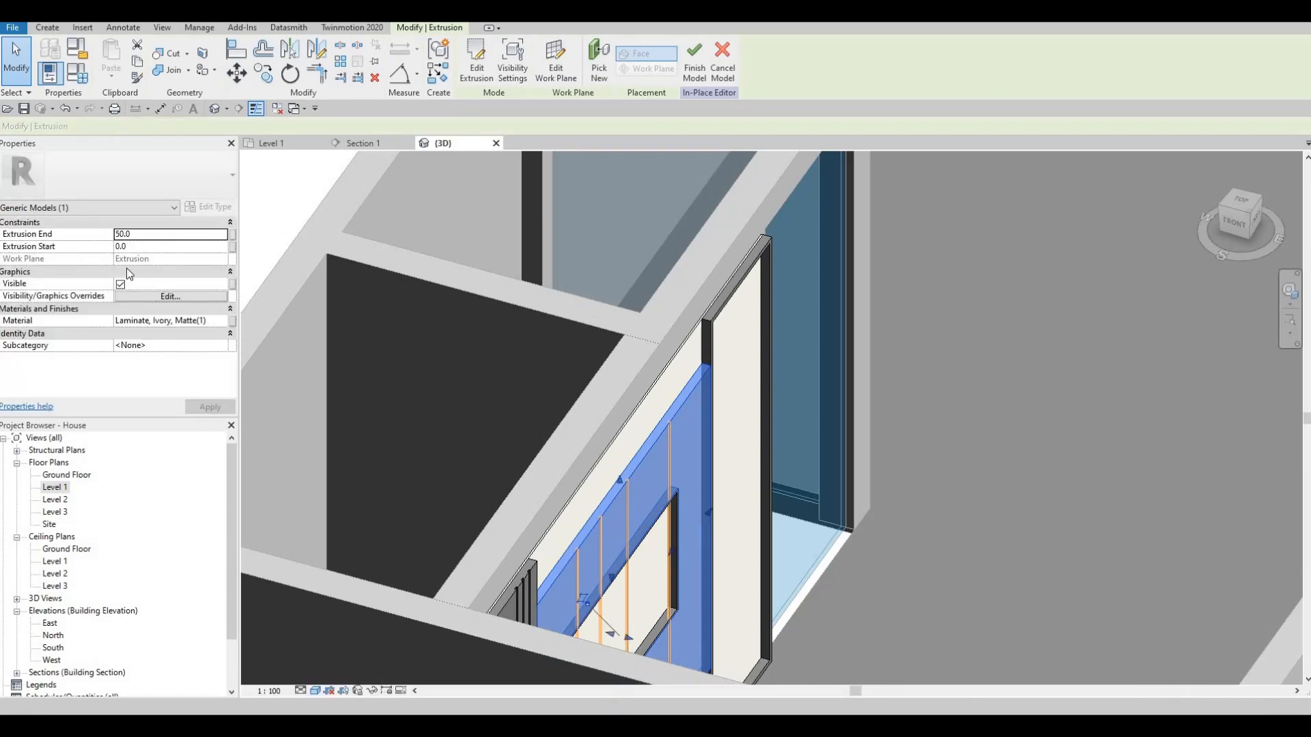
click(143, 235)
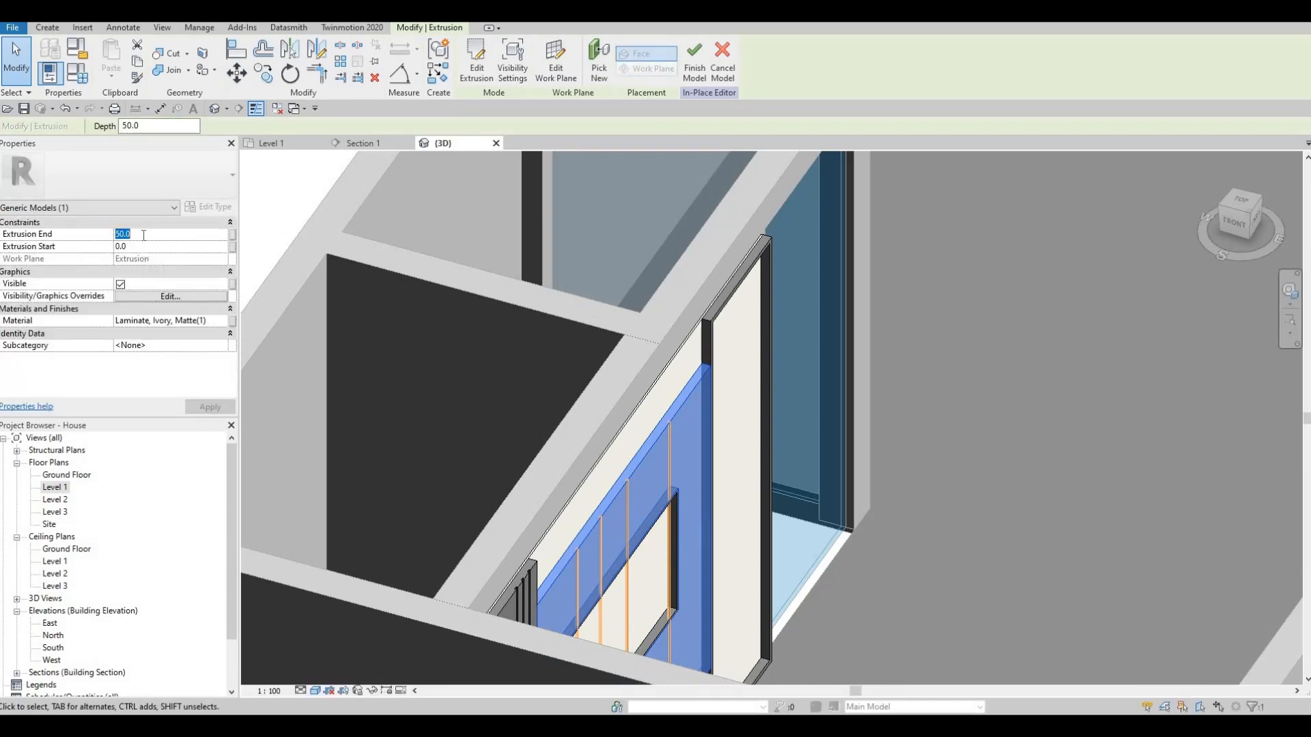
text(100)
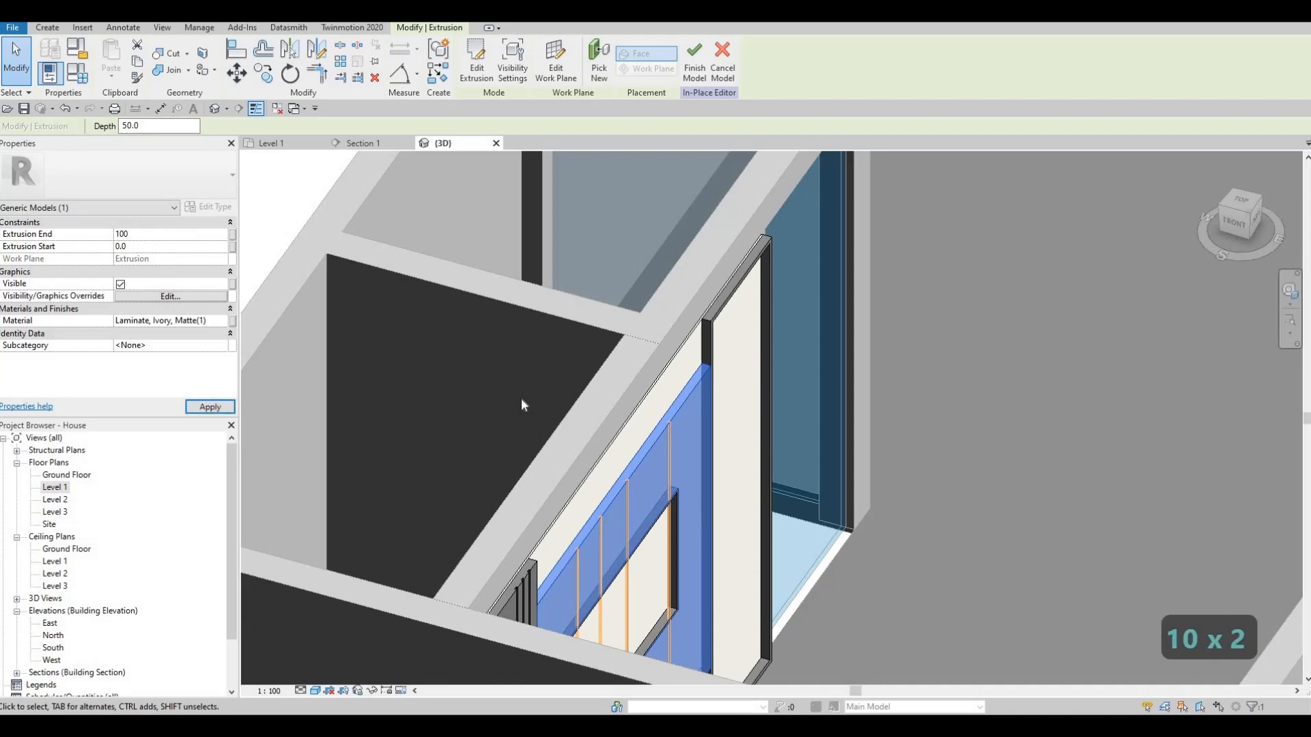
key(Escape)
key(Escape)
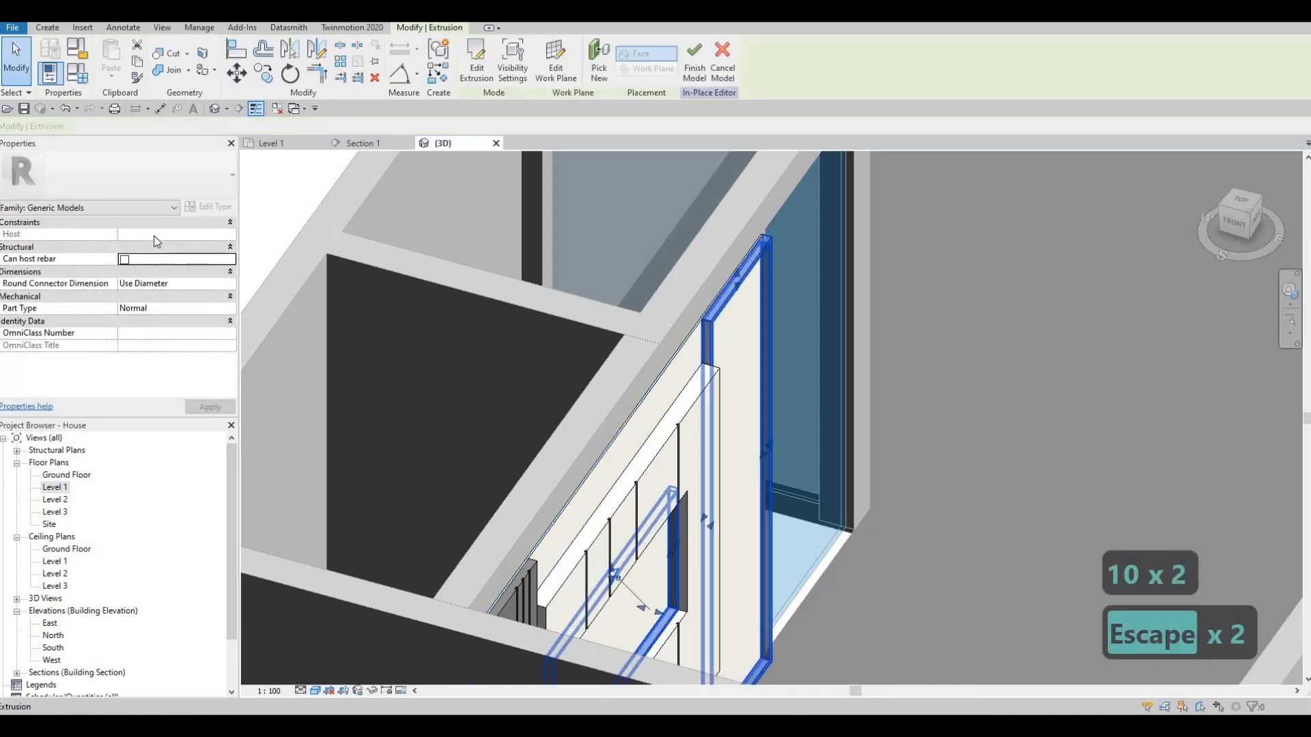
- Set the Extrusion End of the Glulam trim around the opening and L-shaped outline to 100
click(156, 235)
text(100)
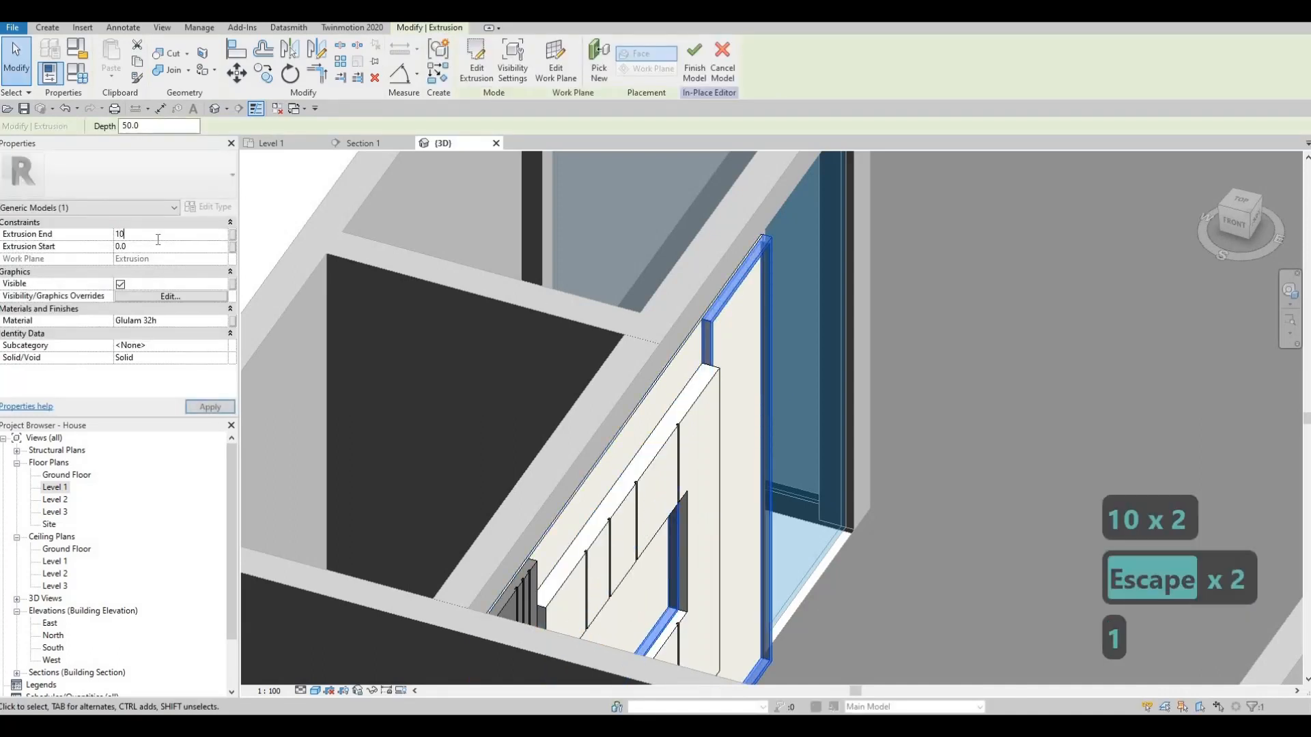
key(Escape)
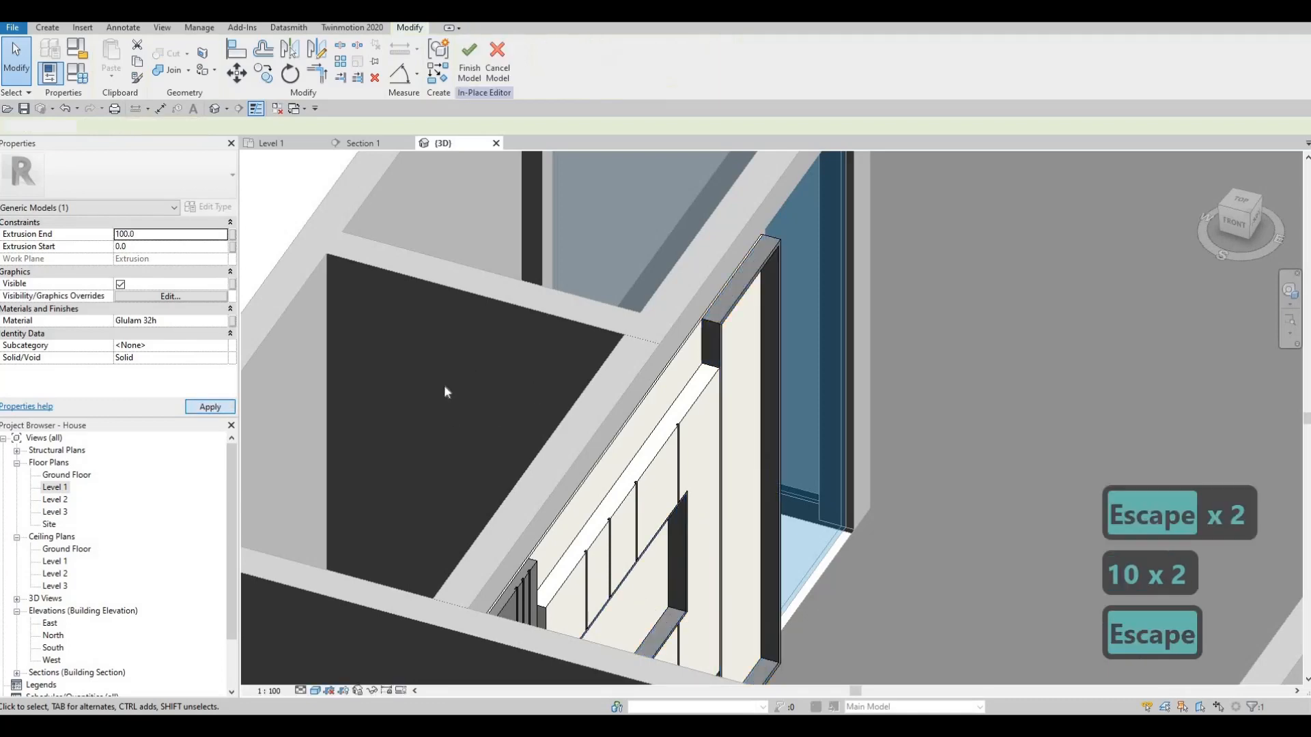
- Set the Extrusion End of the grooved Glulam side panel to 100
shift+middle_drag(444, 384, 437, 231)
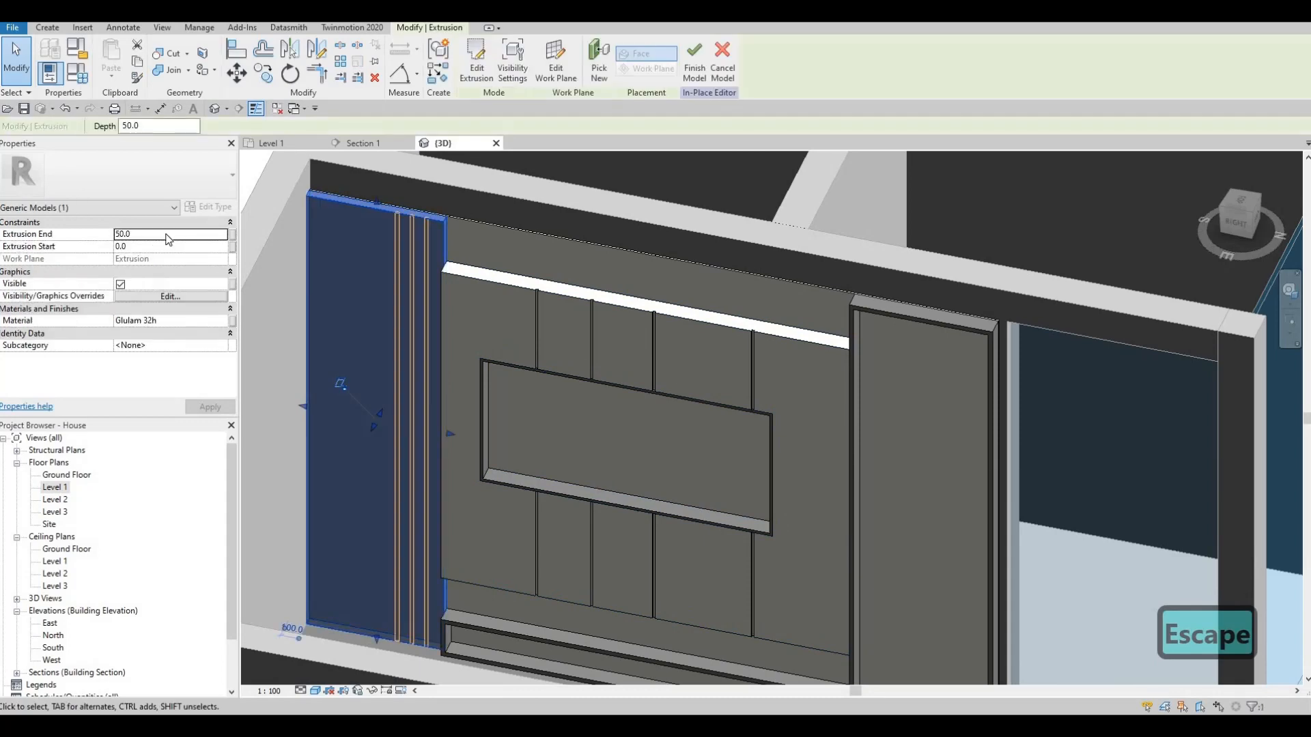
click(167, 234)
text(100)
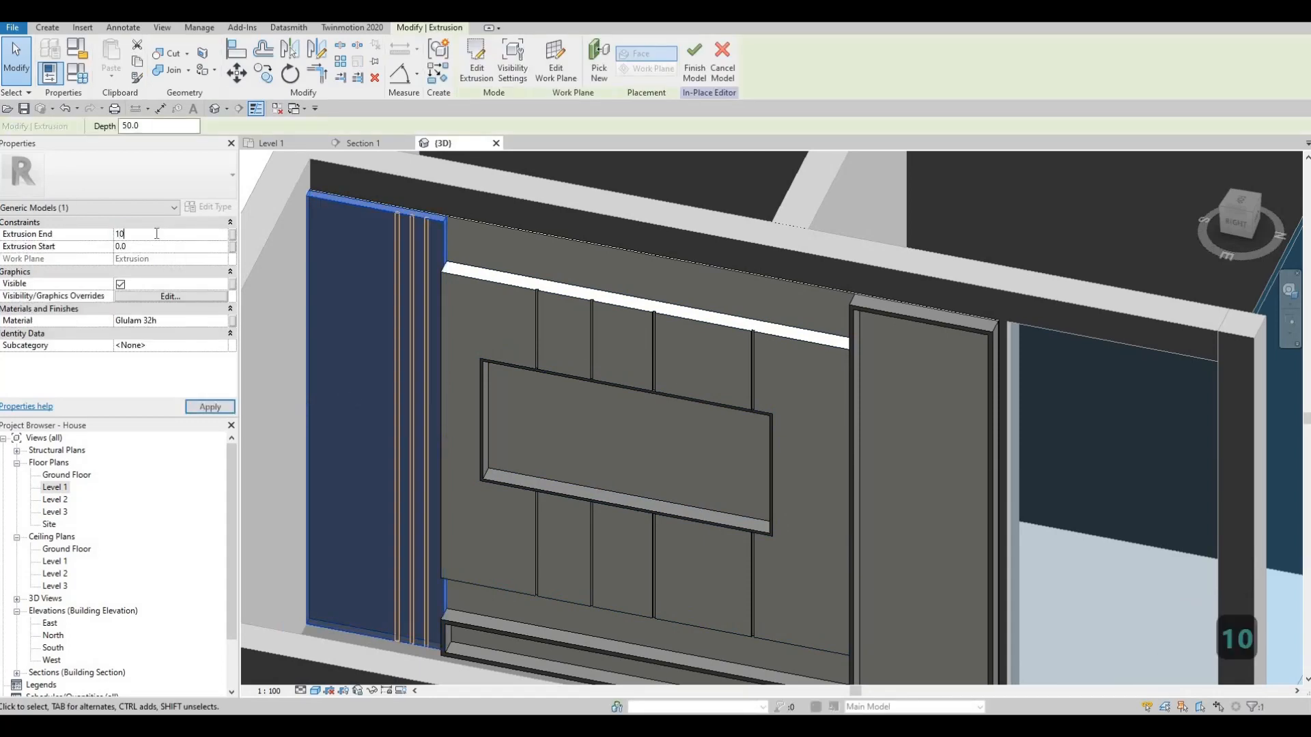
key(Escape)
key(Escape)
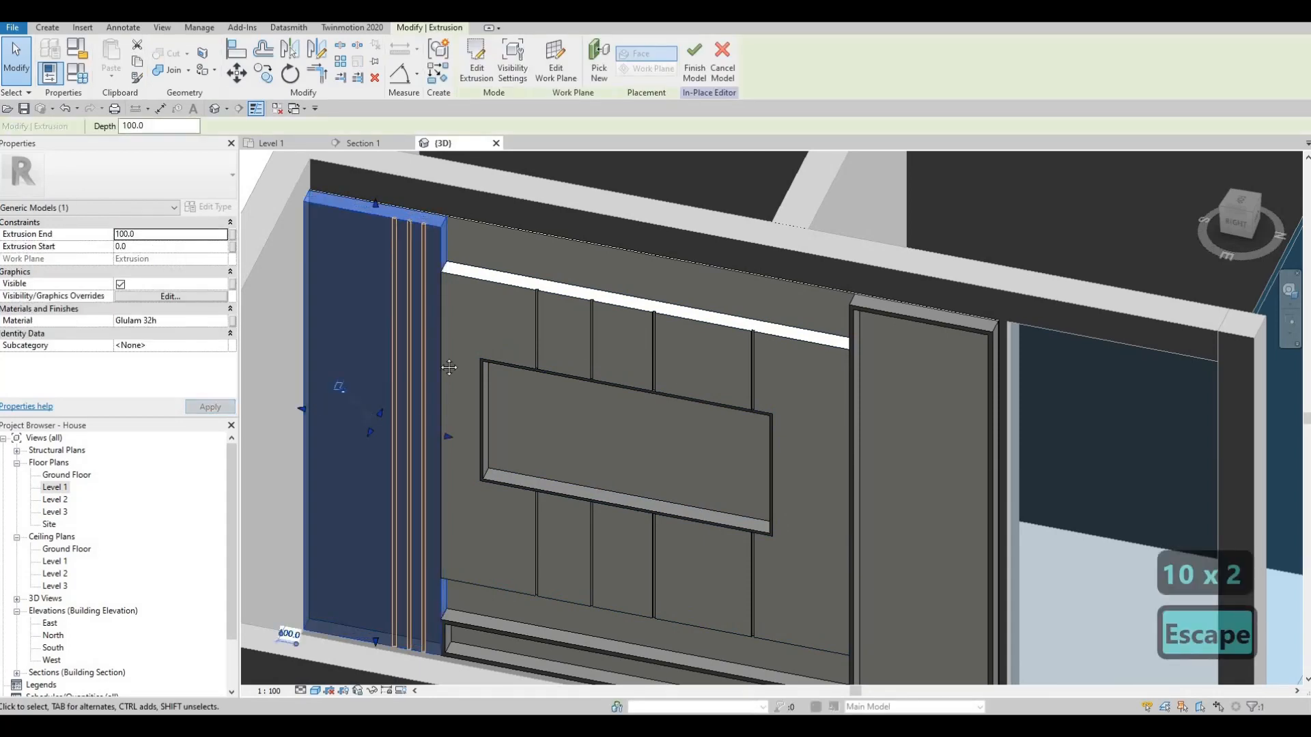
shift+middle_drag(418, 379, 549, 381)
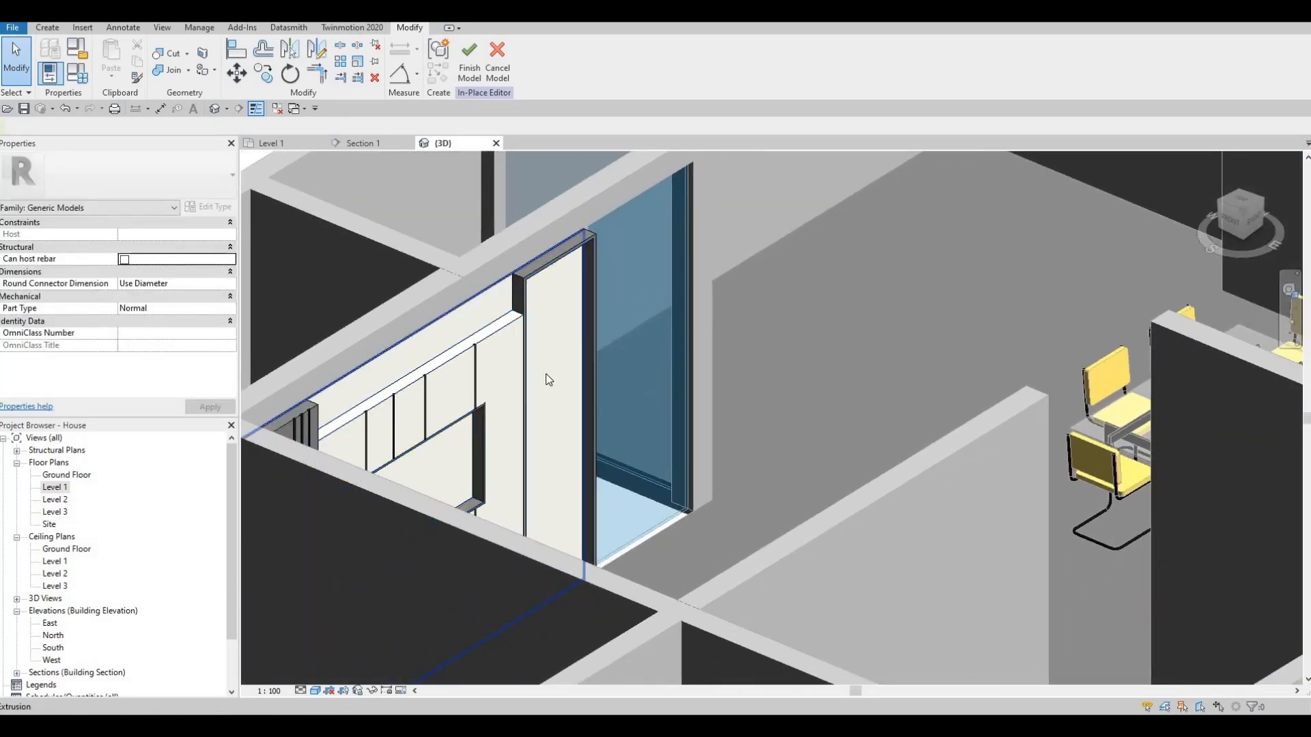
- Return to the Section 1 view with the whole wall panel in sight
click(362, 142)
scroll(507, 313, up, 3)
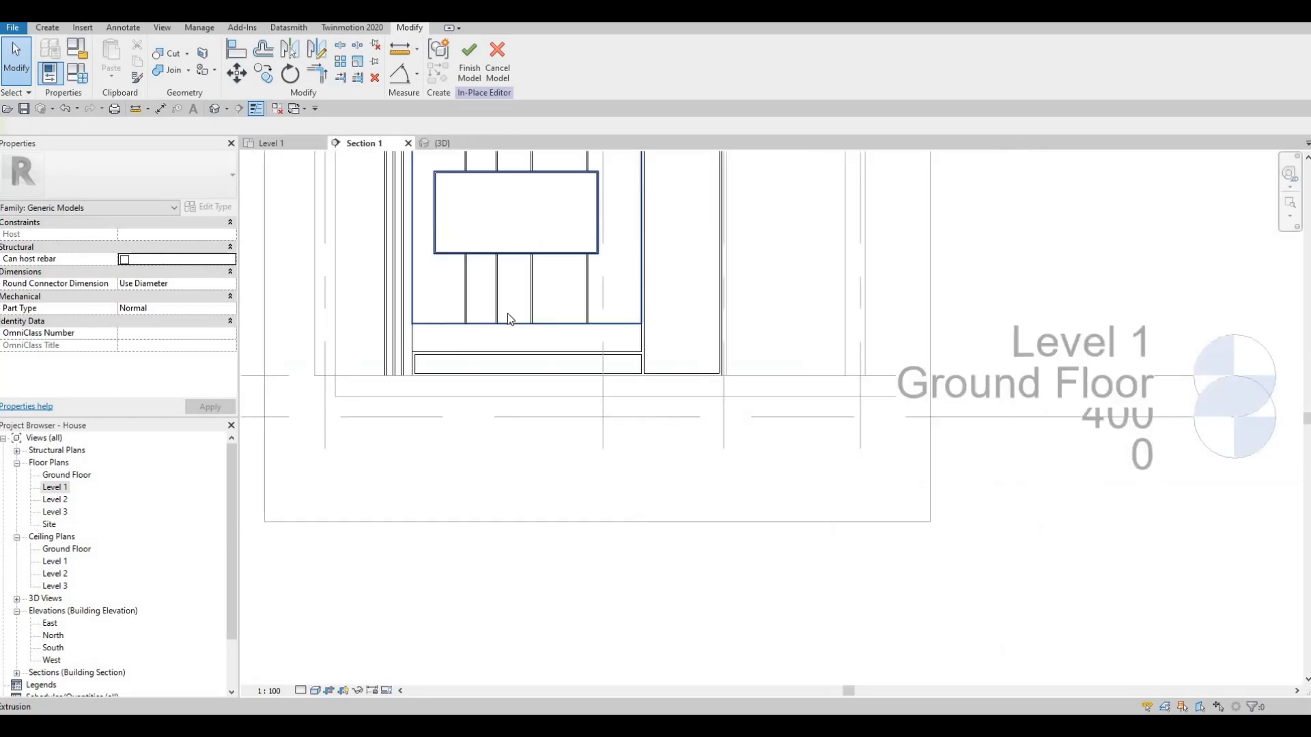
middle_drag(507, 314, 582, 372)
key(Escape)
middle_drag(616, 245, 638, 324)
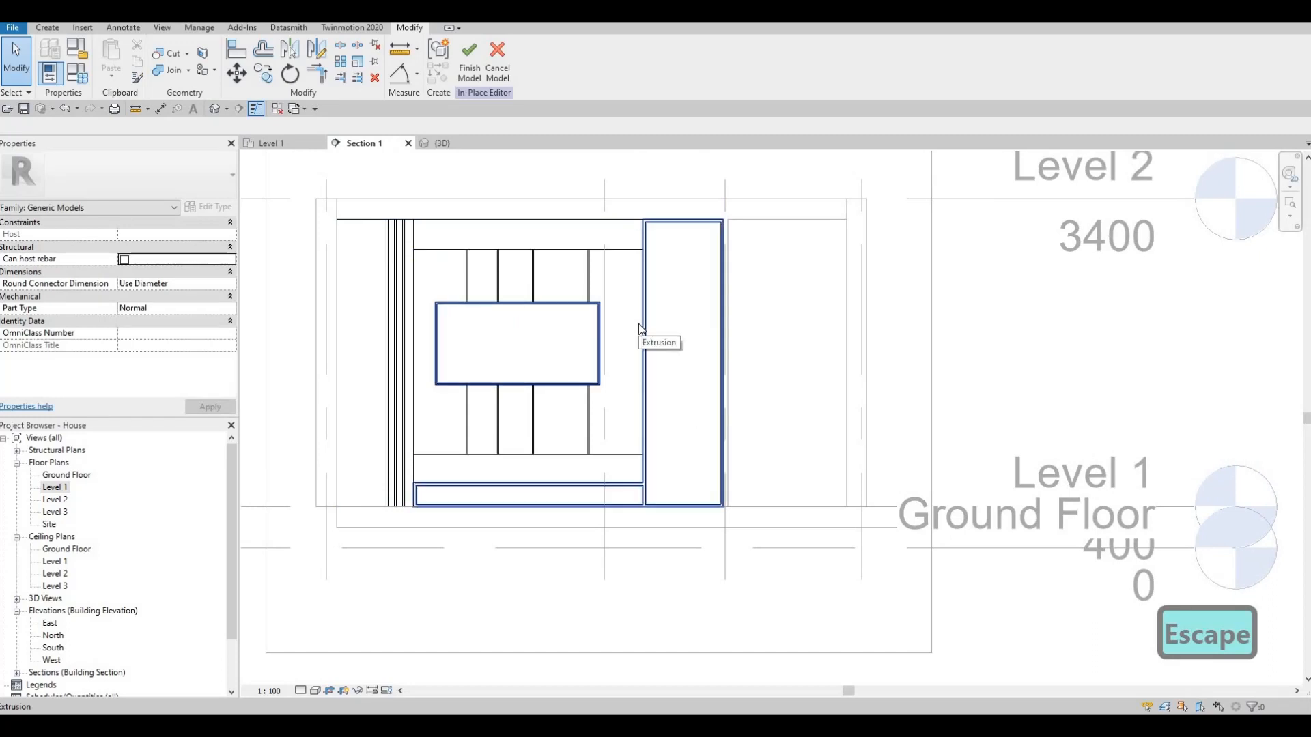
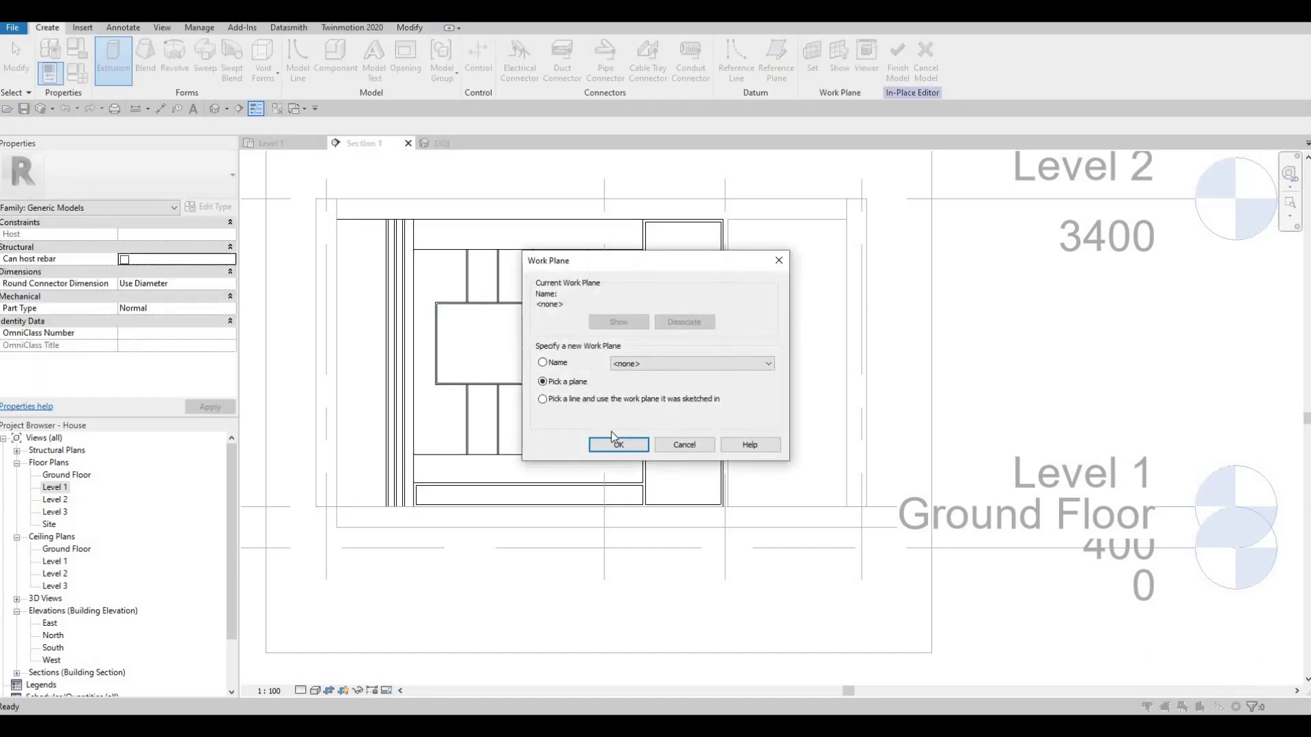
- Start a new extrusion on the wall panel's picked plane with an Extrusion End of 10
click(619, 444)
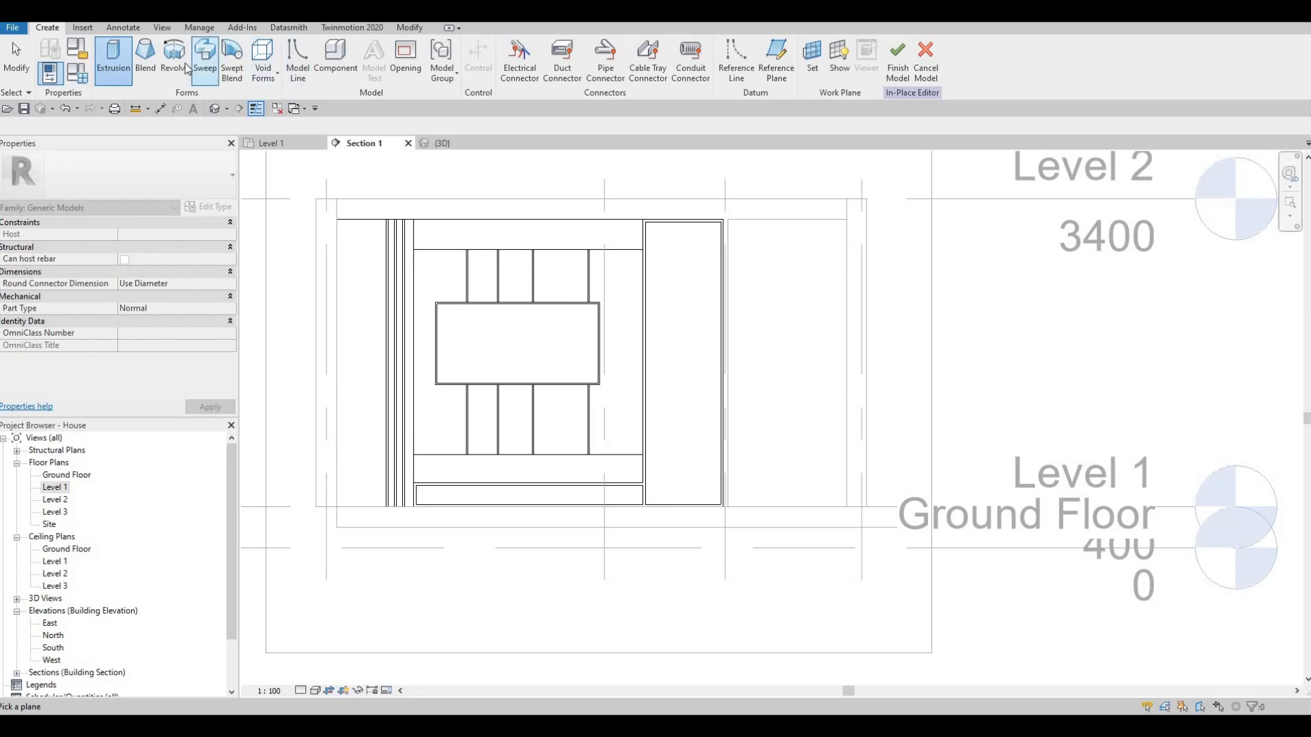
click(113, 76)
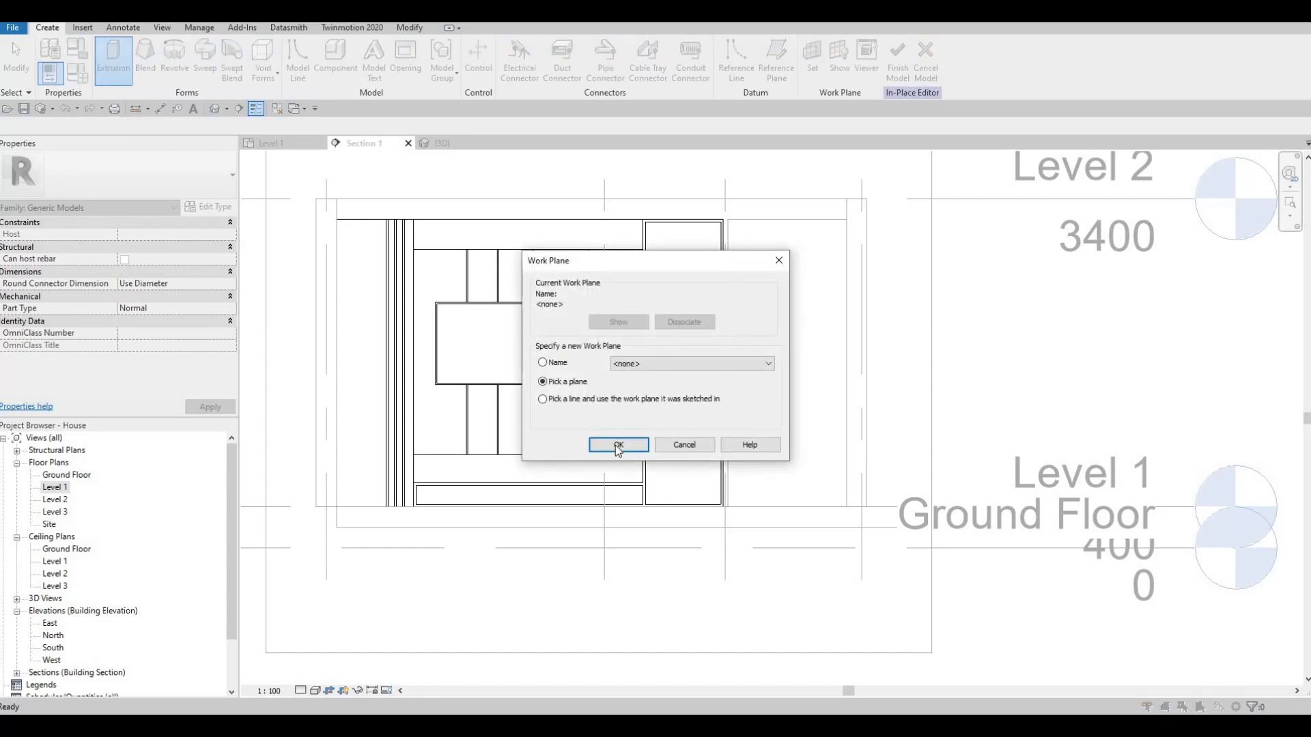
key(Return)
click(588, 305)
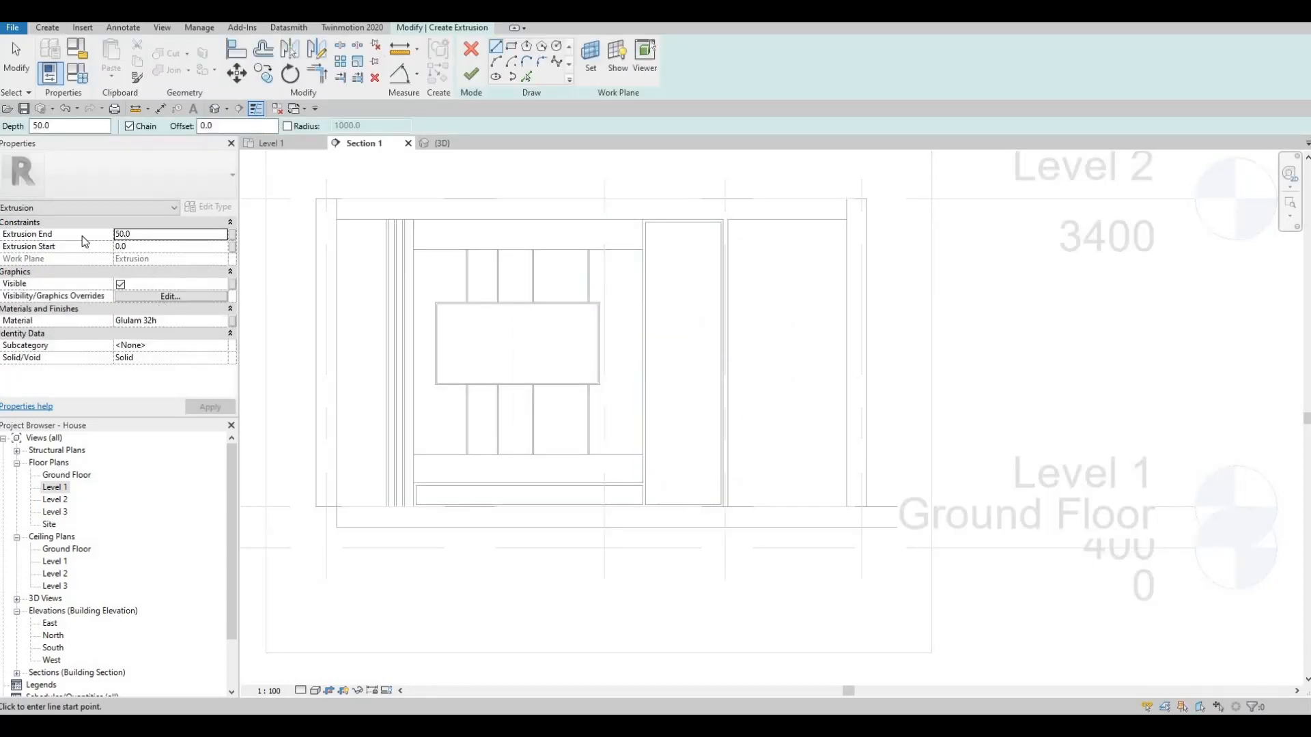
text(10)
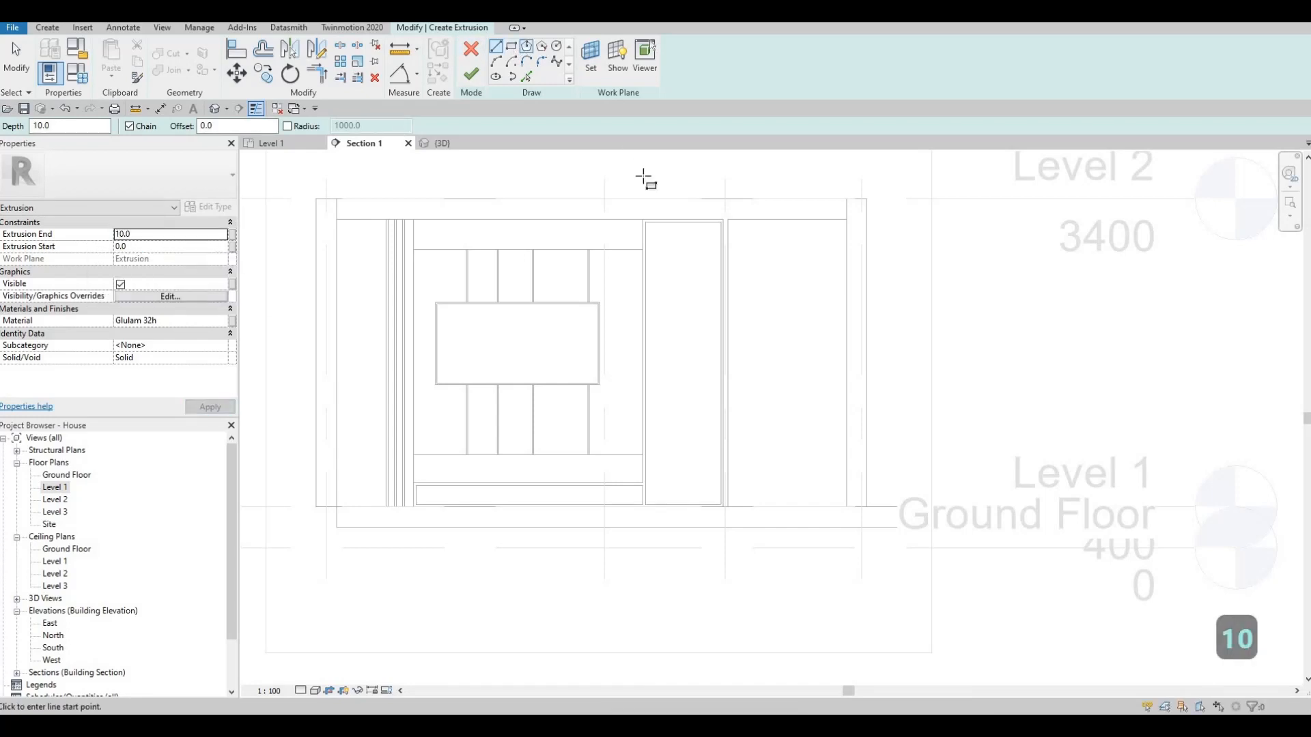
- Sketch a rectangle filling the tall opening inside the Glulam trim, corner to corner
click(645, 222)
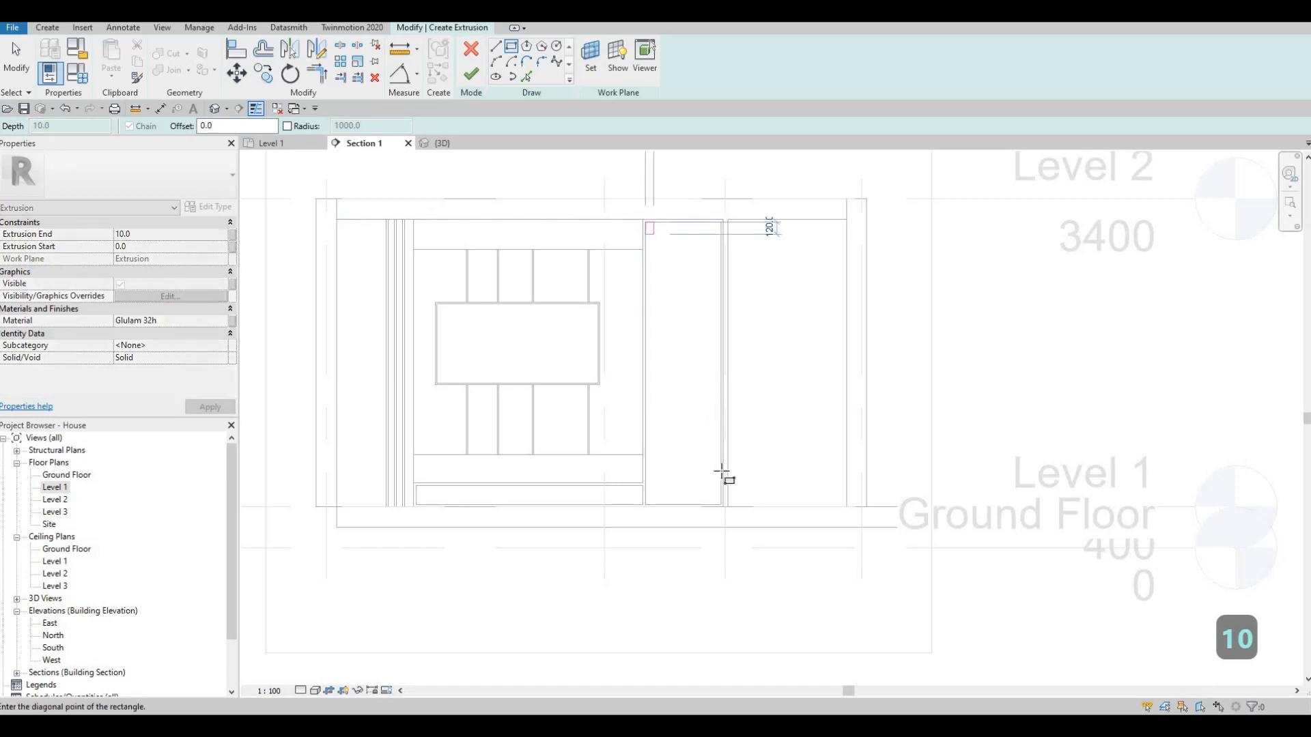
scroll(721, 505, up, 5)
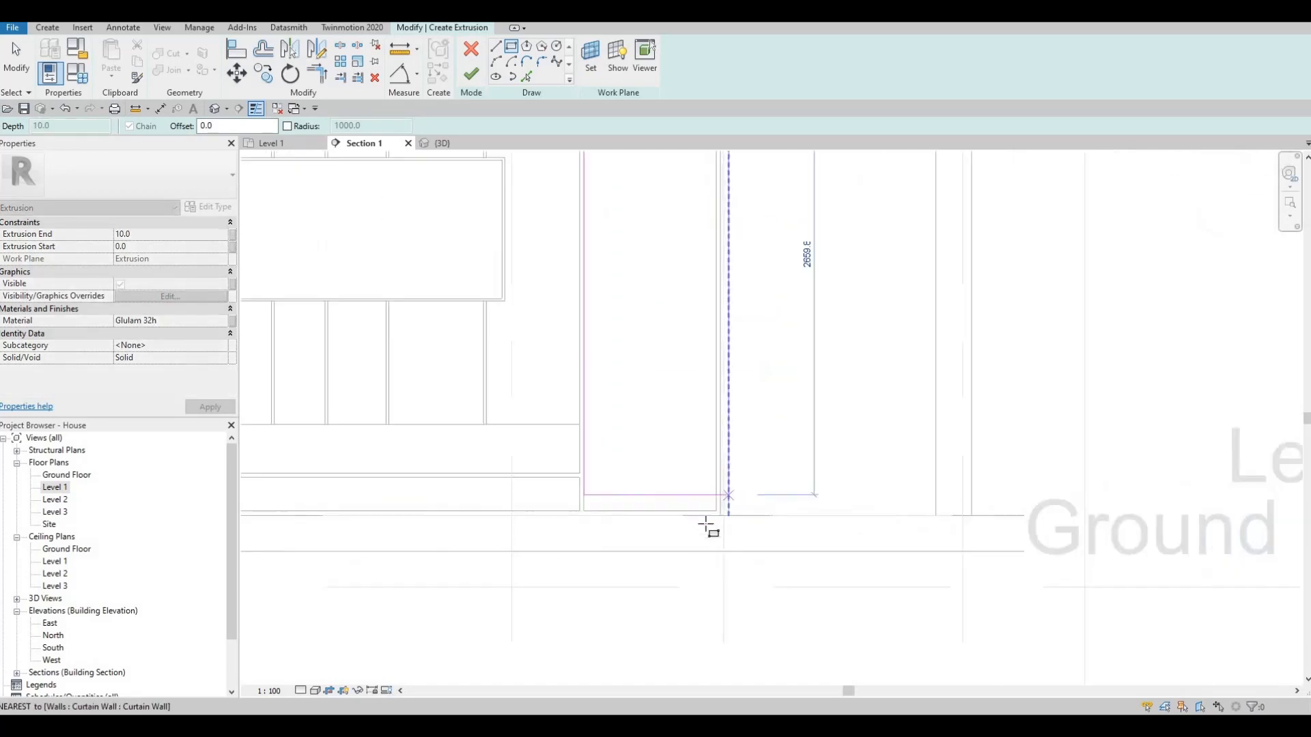
click(721, 505)
key(Escape)
scroll(567, 424, down, 3)
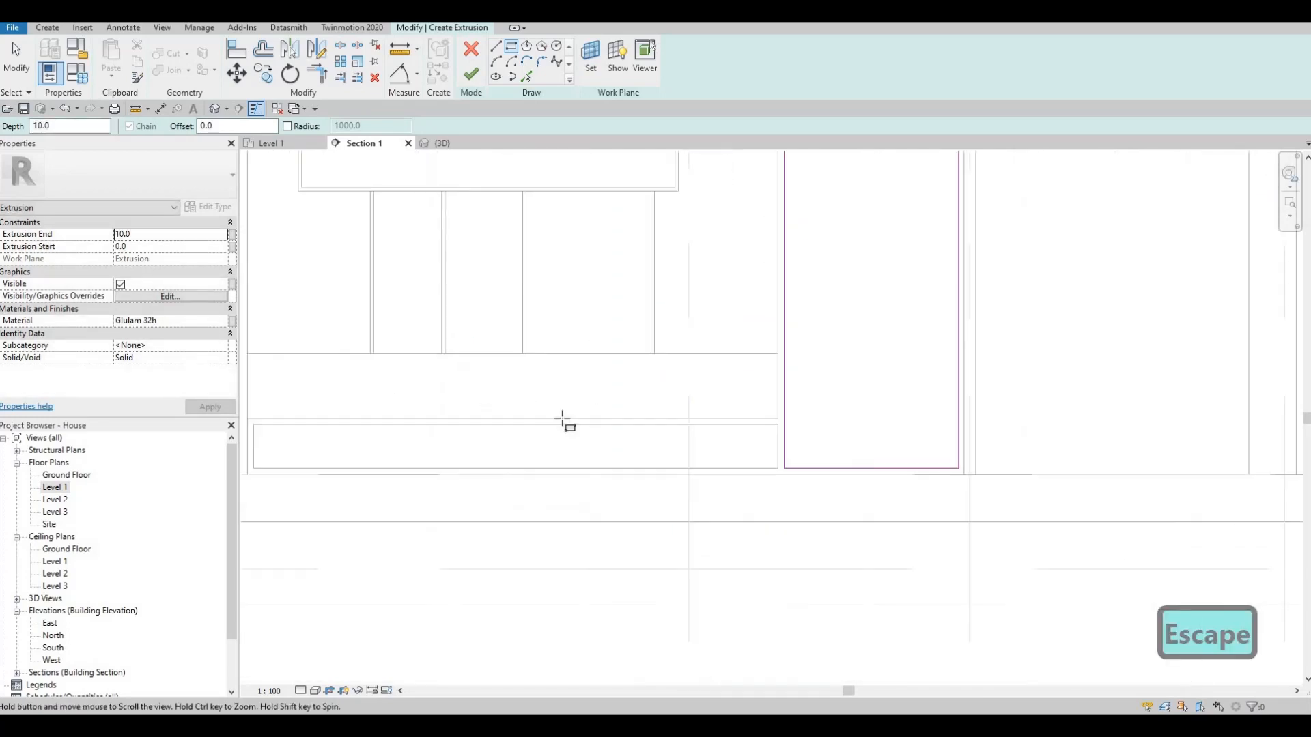
- Sketch a second rectangle filling the low opening at the base of the wall panel and finish the extrusion
scroll(553, 430, up, 5)
click(525, 399)
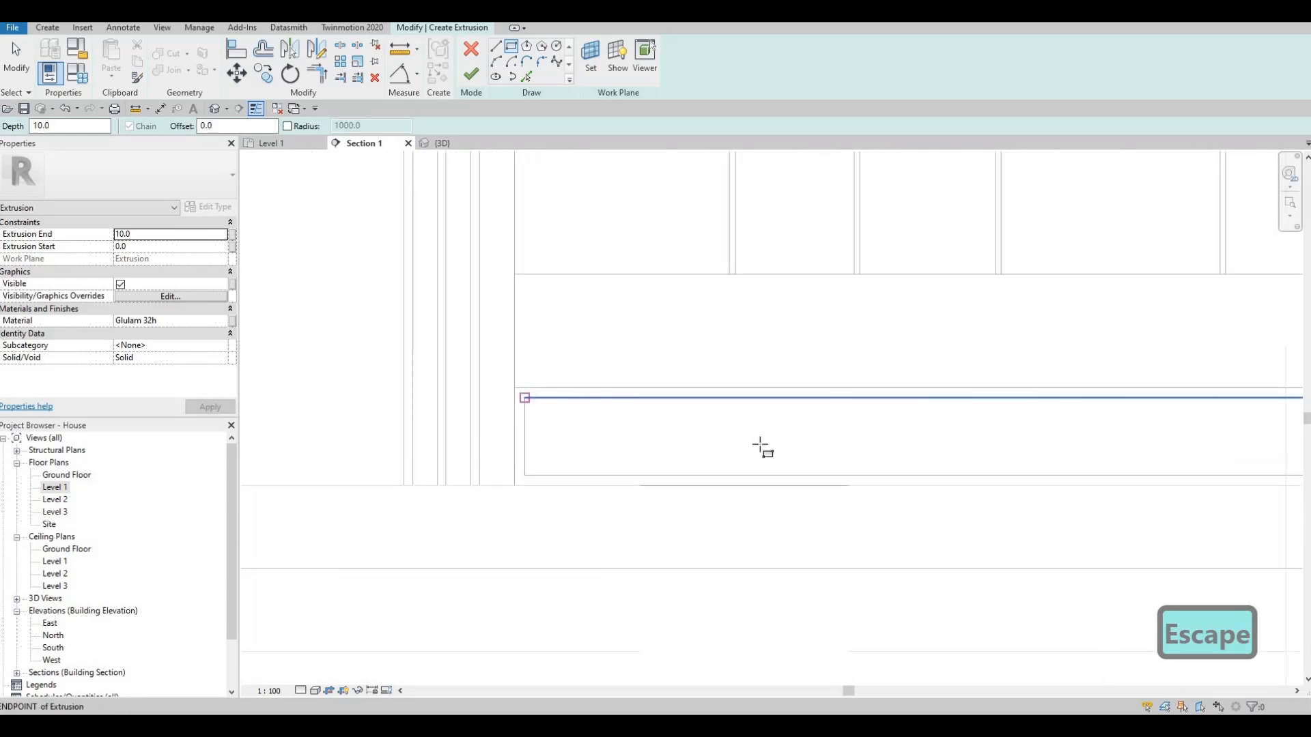
scroll(1112, 468, down, 2)
scroll(1115, 467, up, 2)
click(1114, 467)
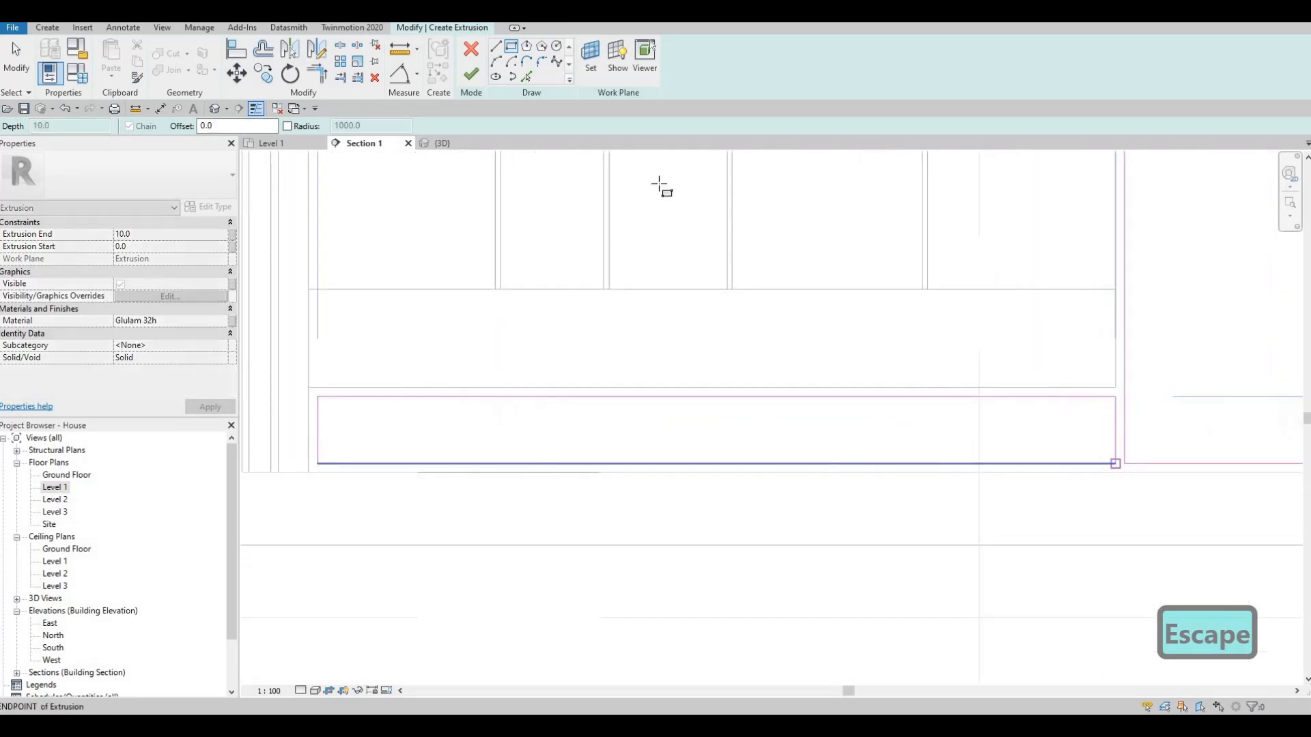
key(Escape)
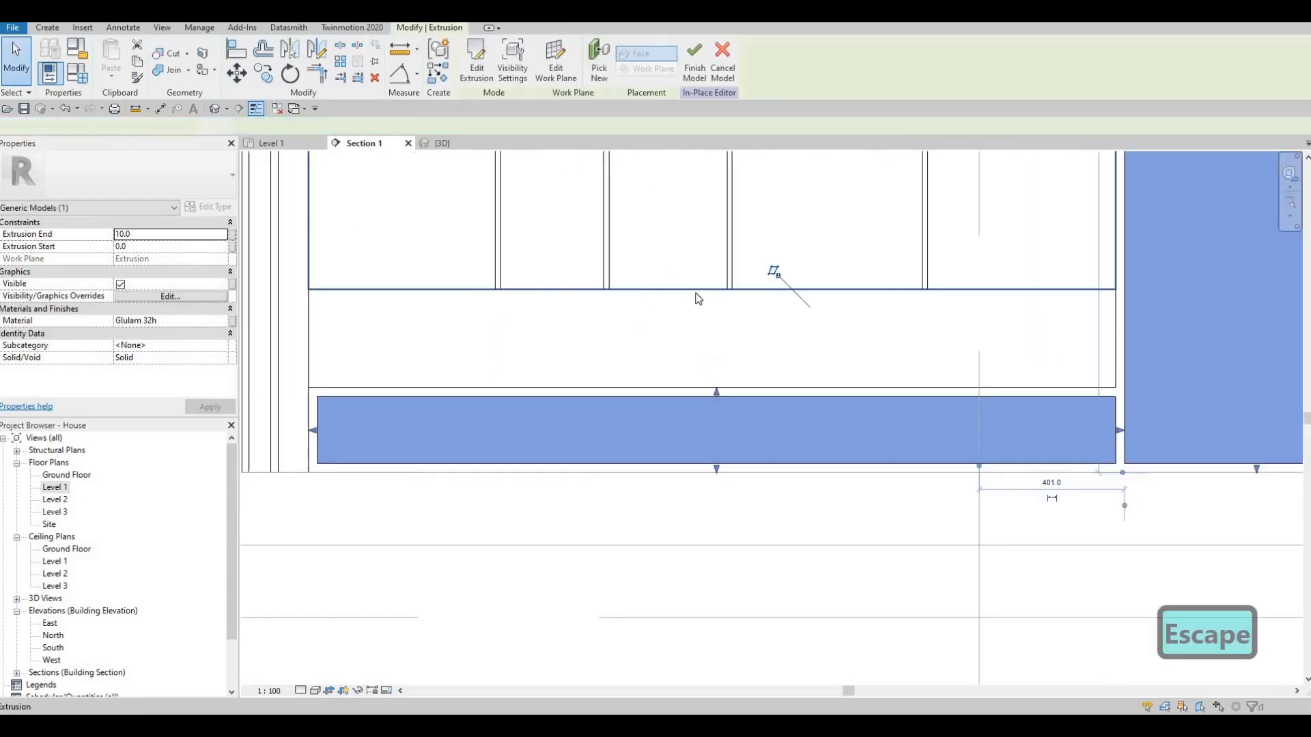
mouse_move(802, 350)
middle_down()
mouse_move(738, 387)
mouse_move(677, 397)
middle_up()
scroll(678, 397, down, 2)
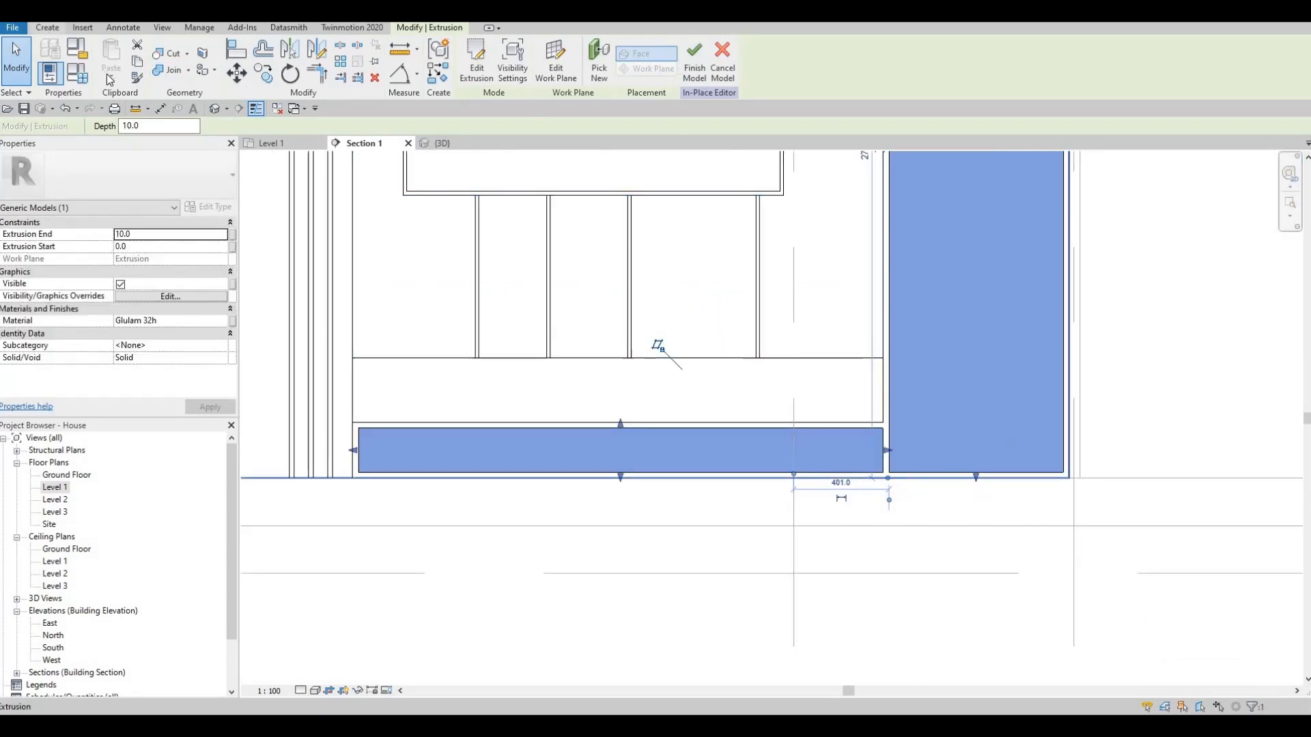
- Start another extrusion on a picked plane and assign it a duplicate of the EIFS, Exterior Insulation material
click(48, 28)
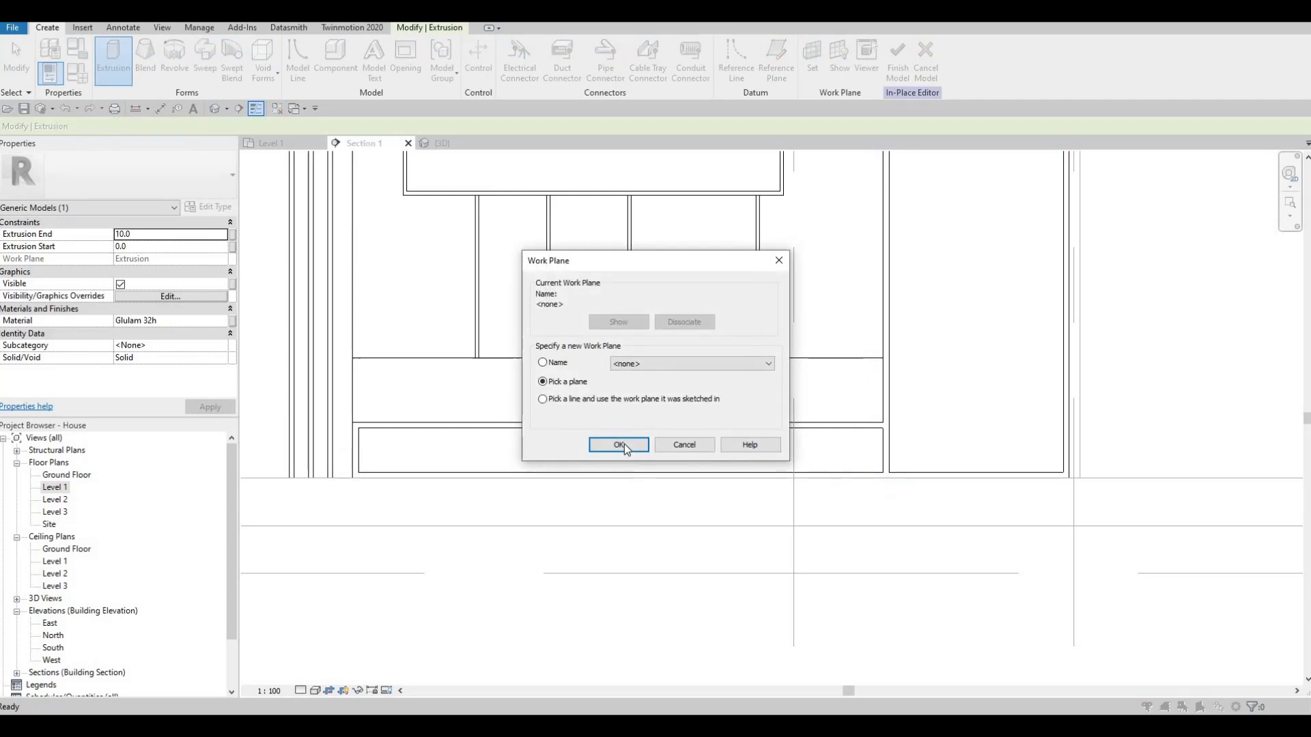
click(619, 442)
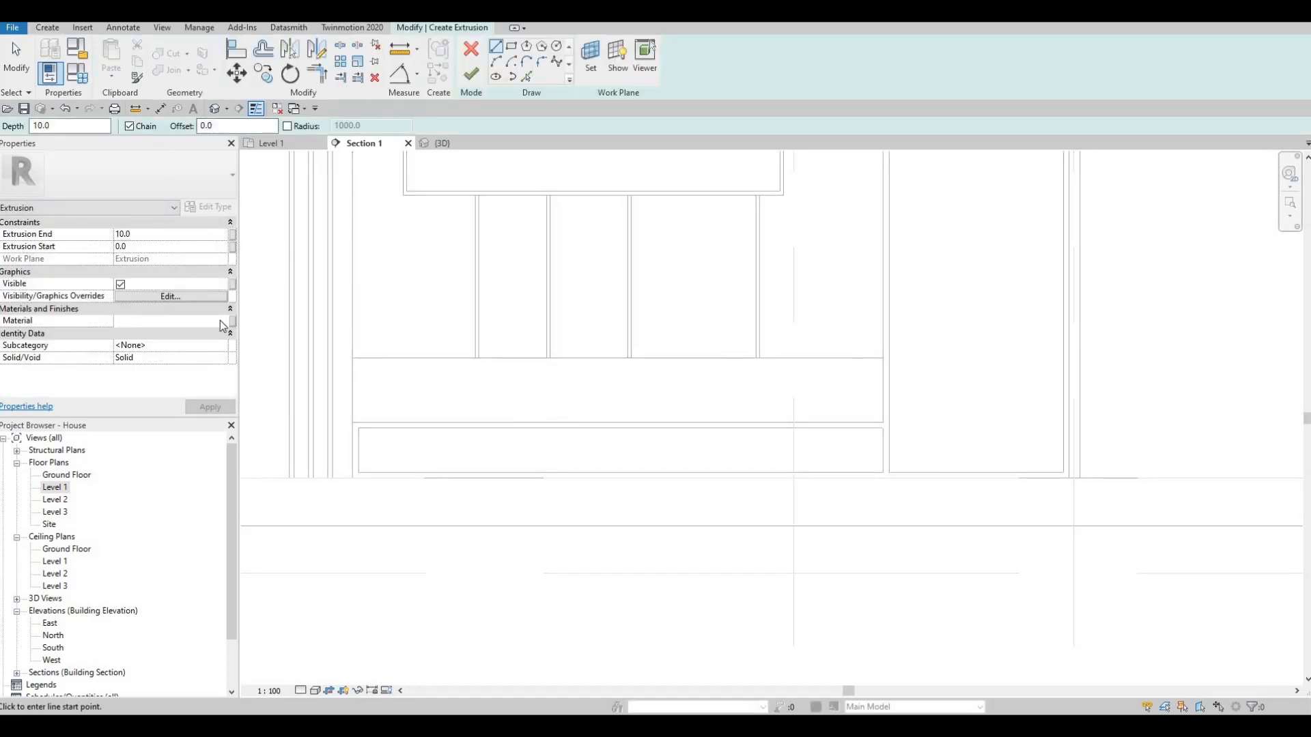
click(222, 321)
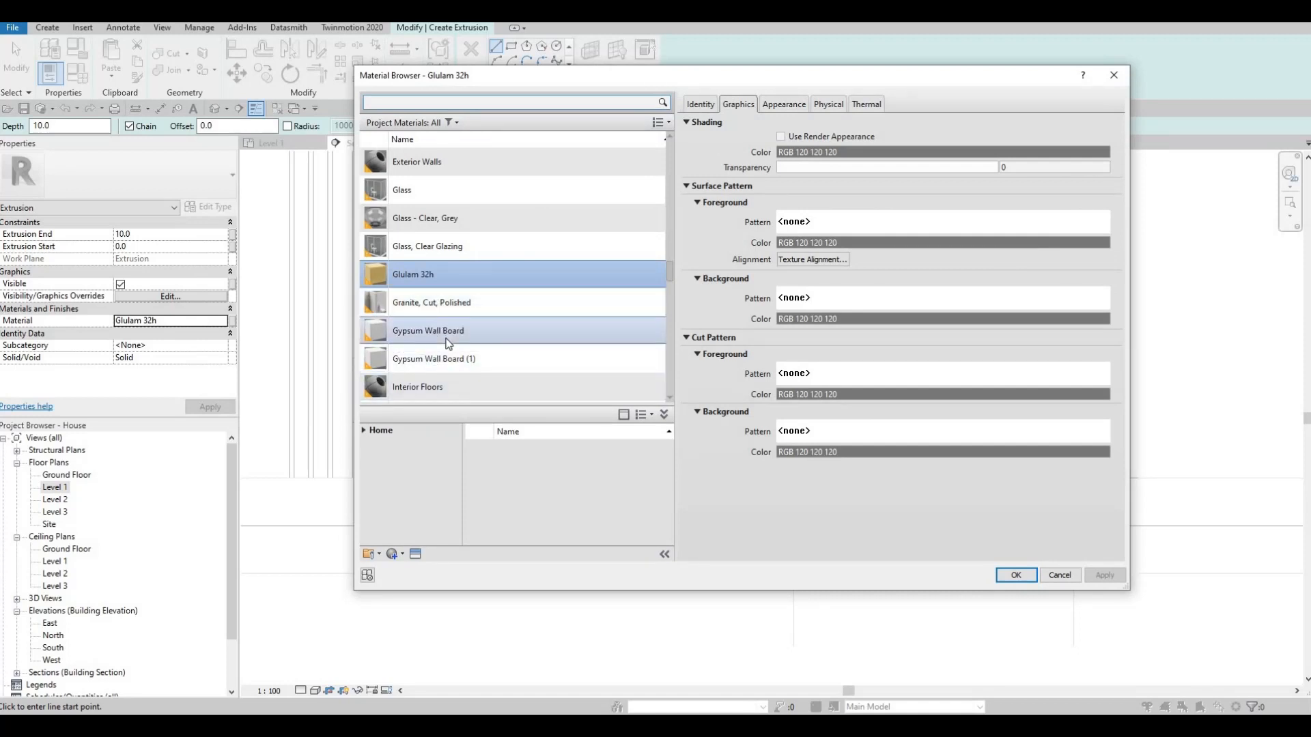
scroll(424, 341, down, 3)
click(416, 106)
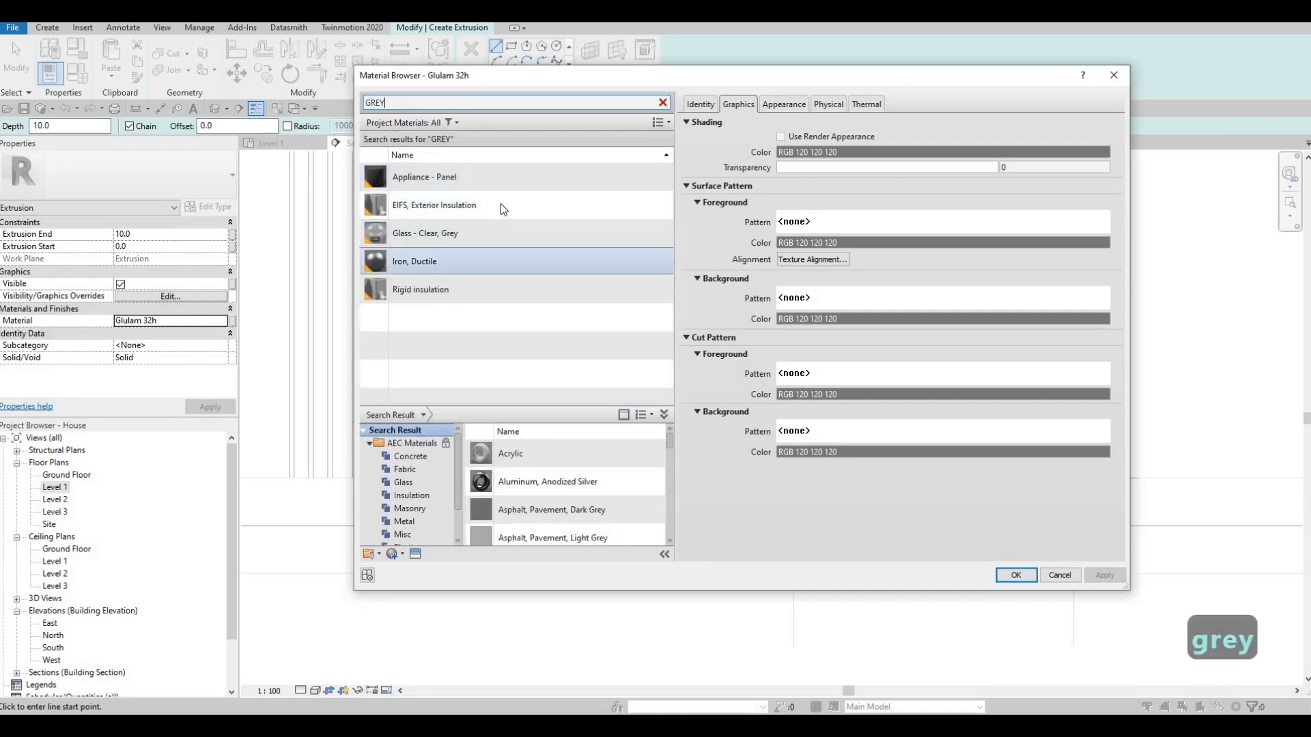
click(501, 205)
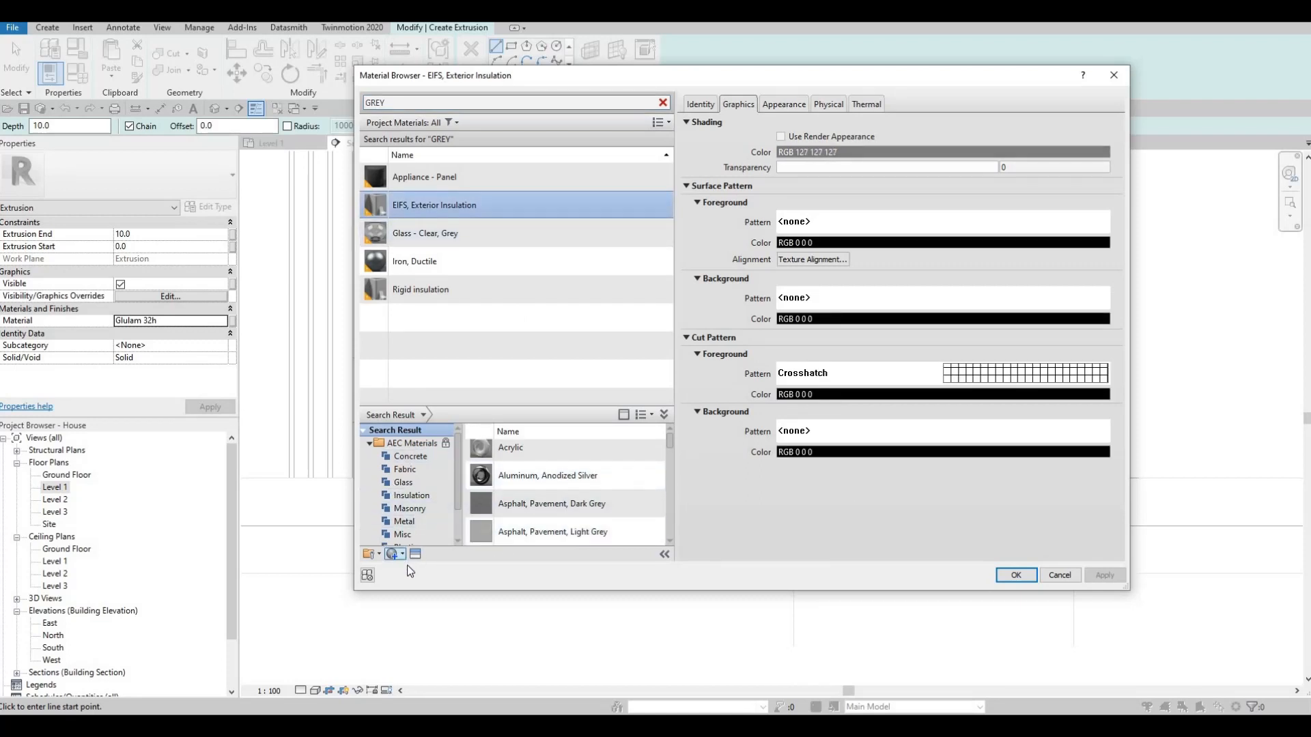
click(401, 553)
click(437, 579)
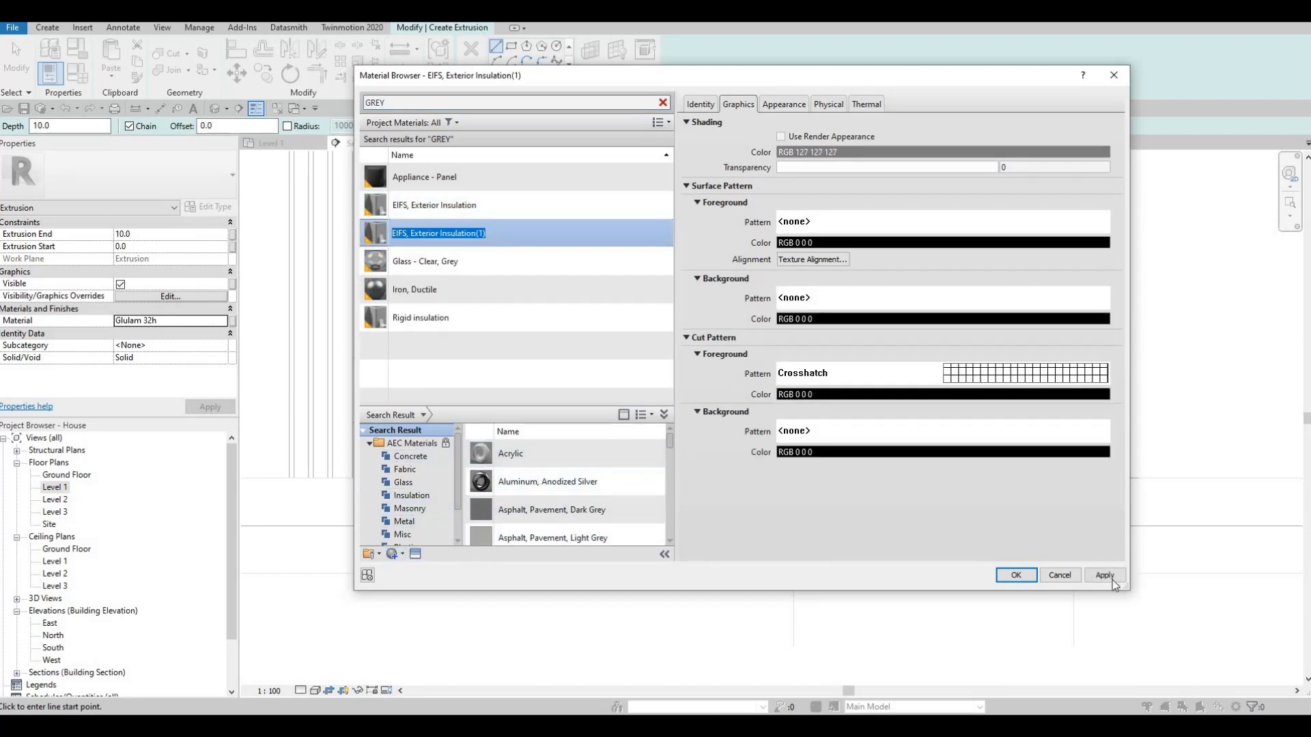
click(1016, 575)
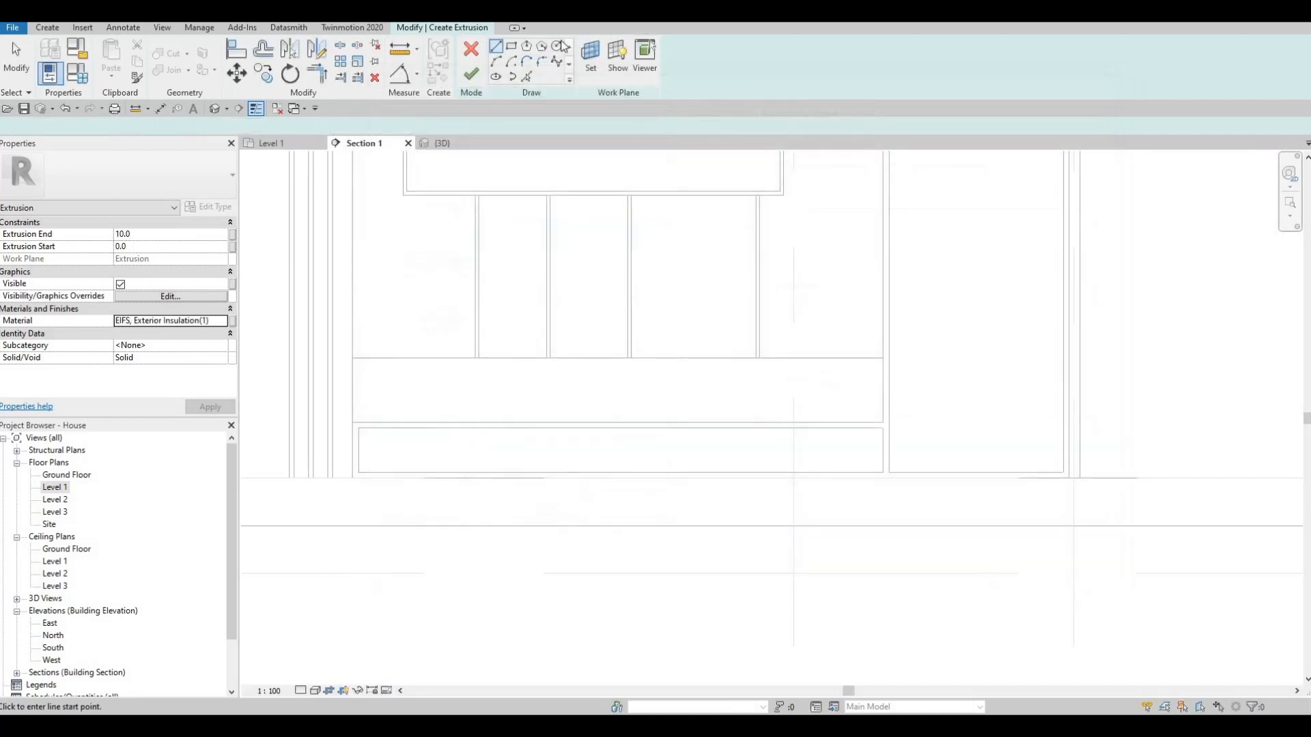
- Sketch a rectangle filling the band between the grooved frame and the low trim, and finish the 10 mm extrusion
click(352, 358)
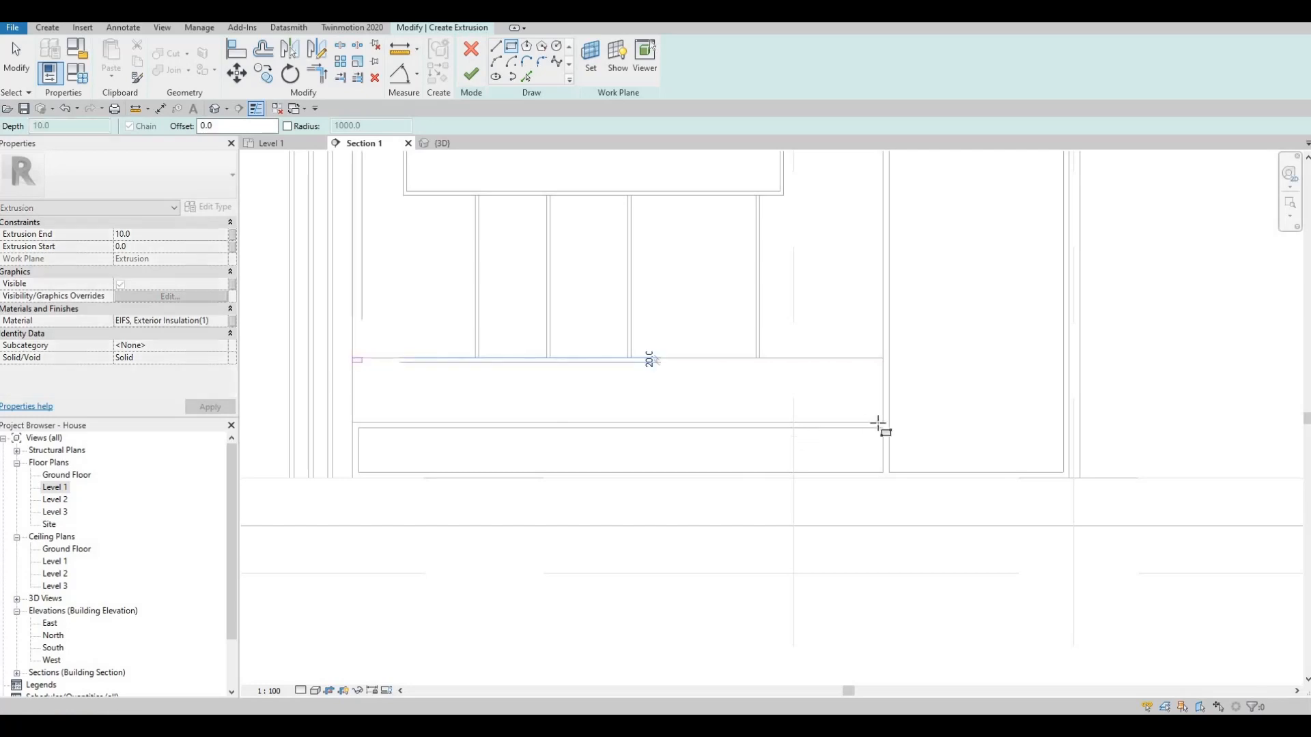
click(883, 422)
key(Escape)
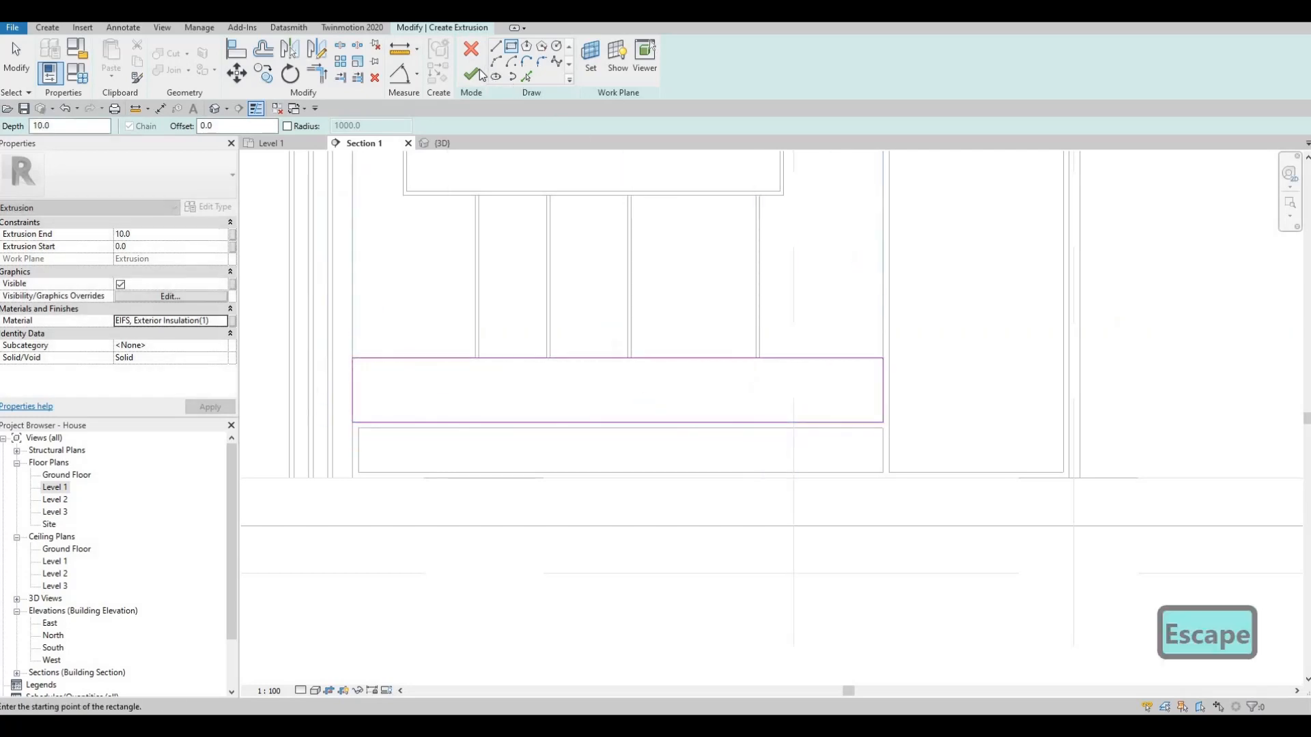
click(471, 74)
key(Escape)
key(Escape)
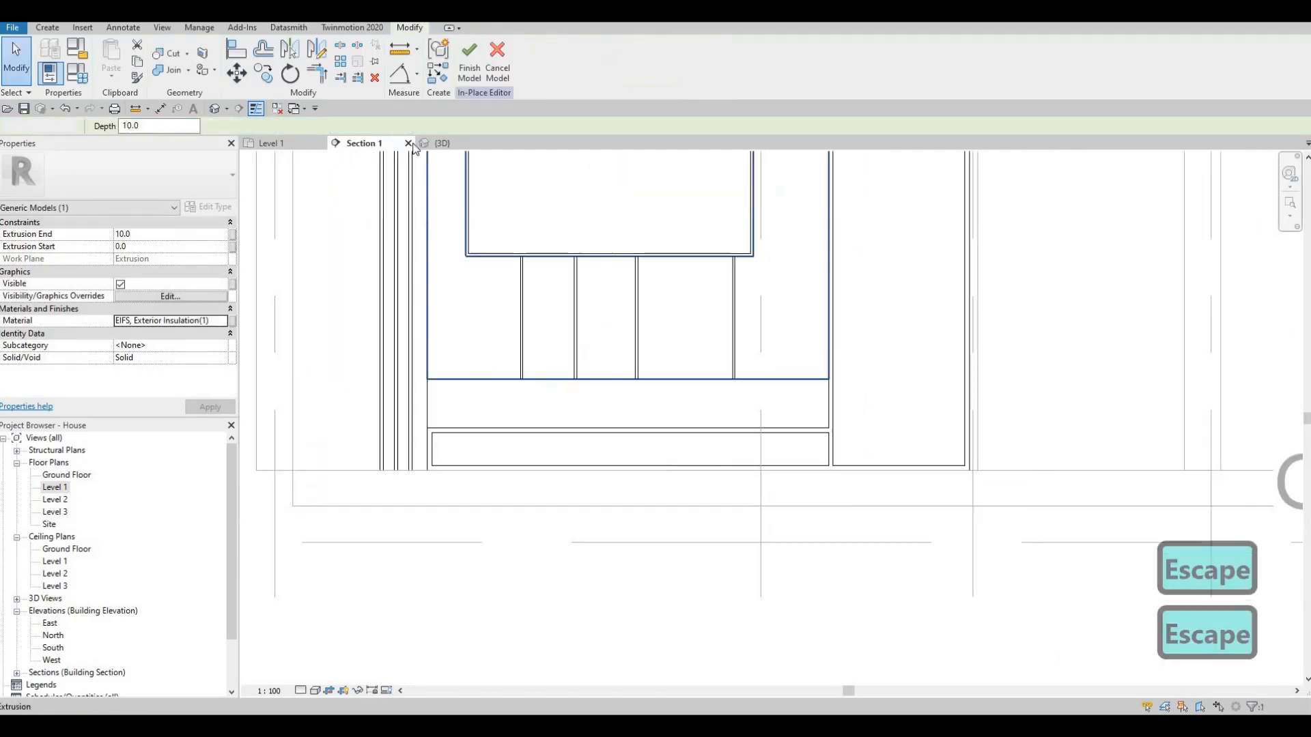
- Inspect the new infill panels in the 3D view and return to the Section 1 view
click(442, 143)
shift+middle_drag(630, 409, 681, 457)
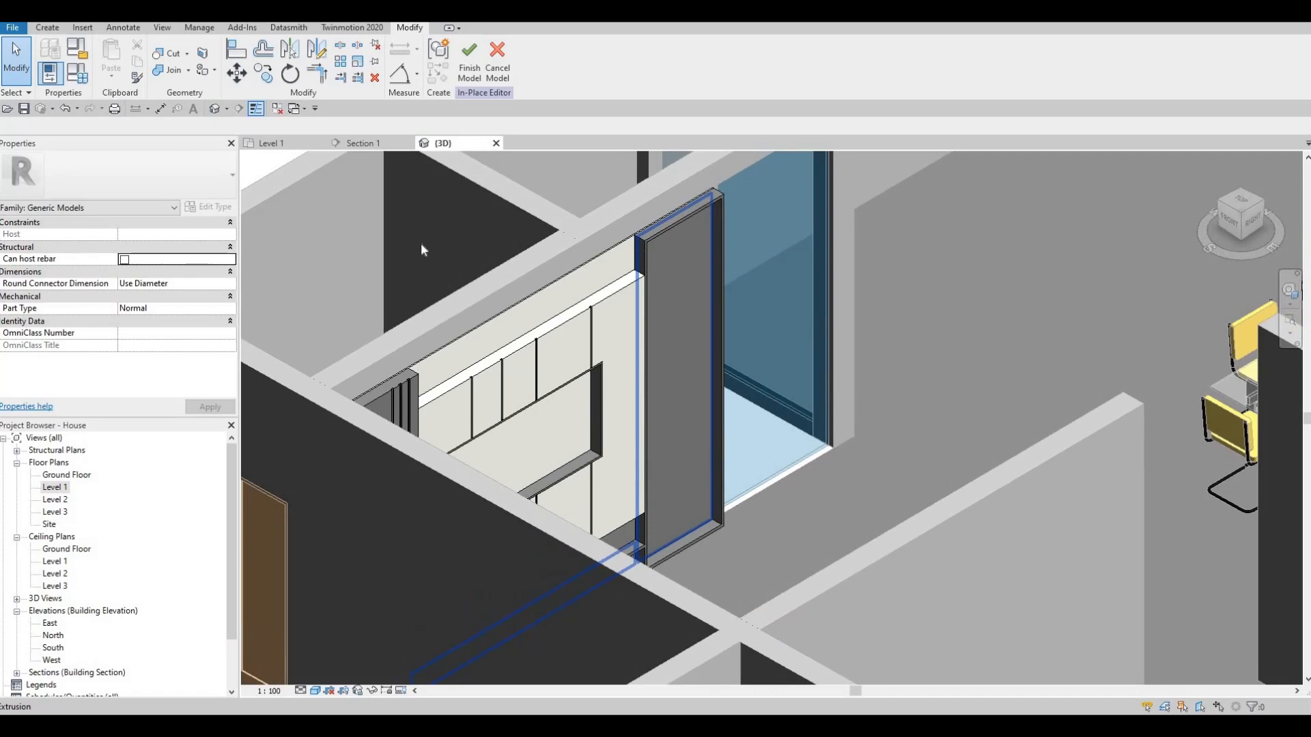
scroll(420, 250, down, 3)
click(360, 143)
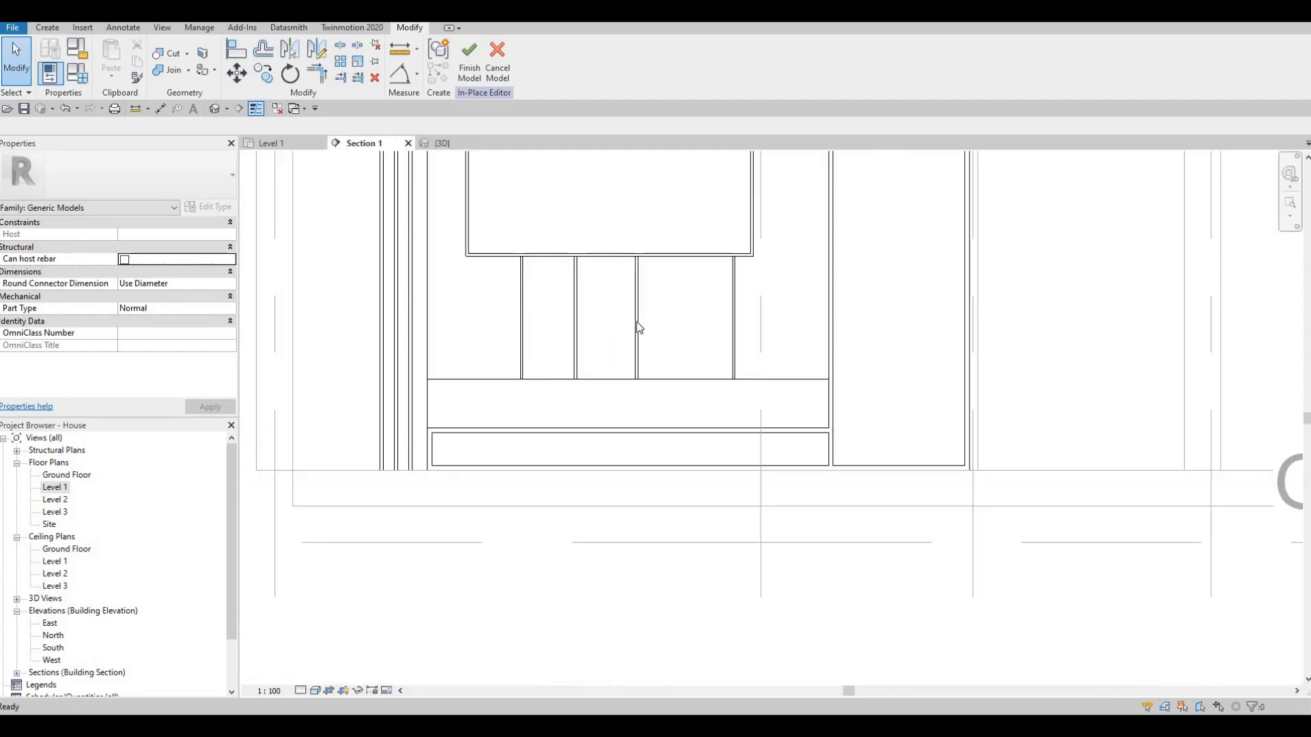
scroll(539, 257, down, 3)
- Edit the Glulam trim's sketch and add a thin horizontal rectangle about 733 mm long across the upper part of the tall opening
key(Escape)
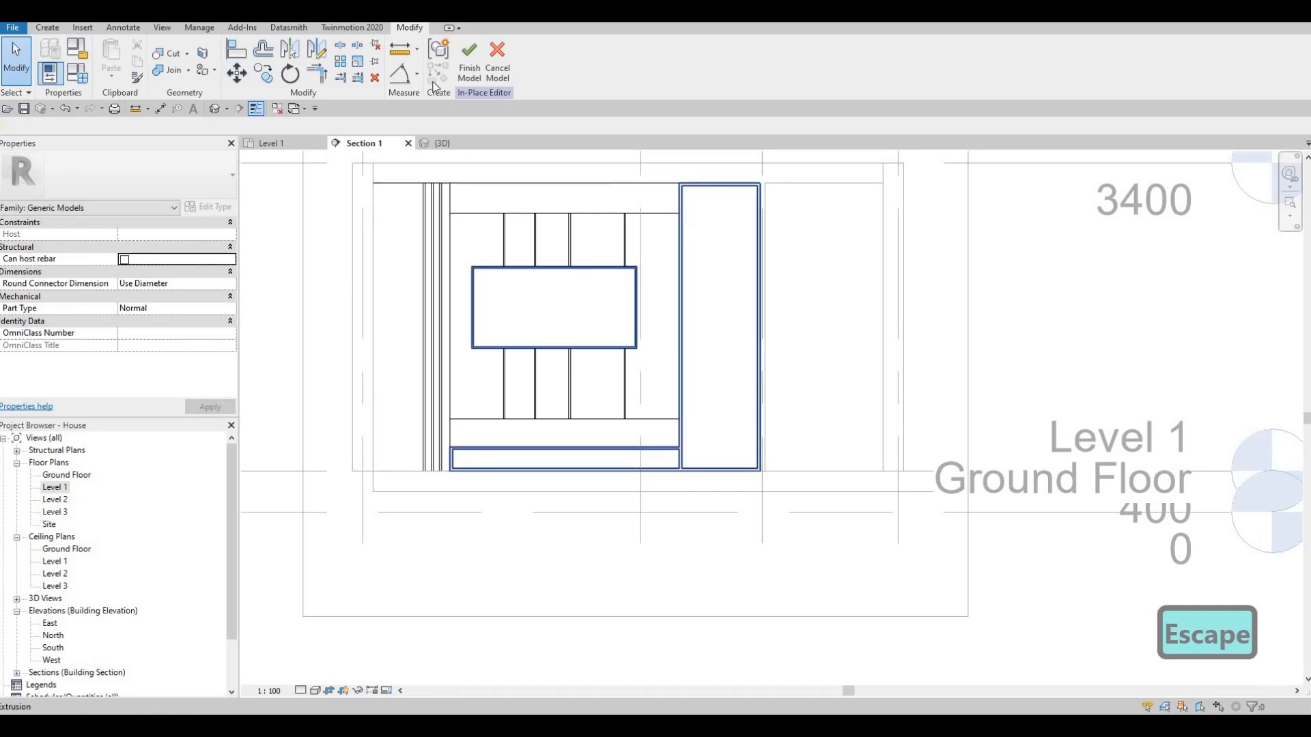
click(476, 62)
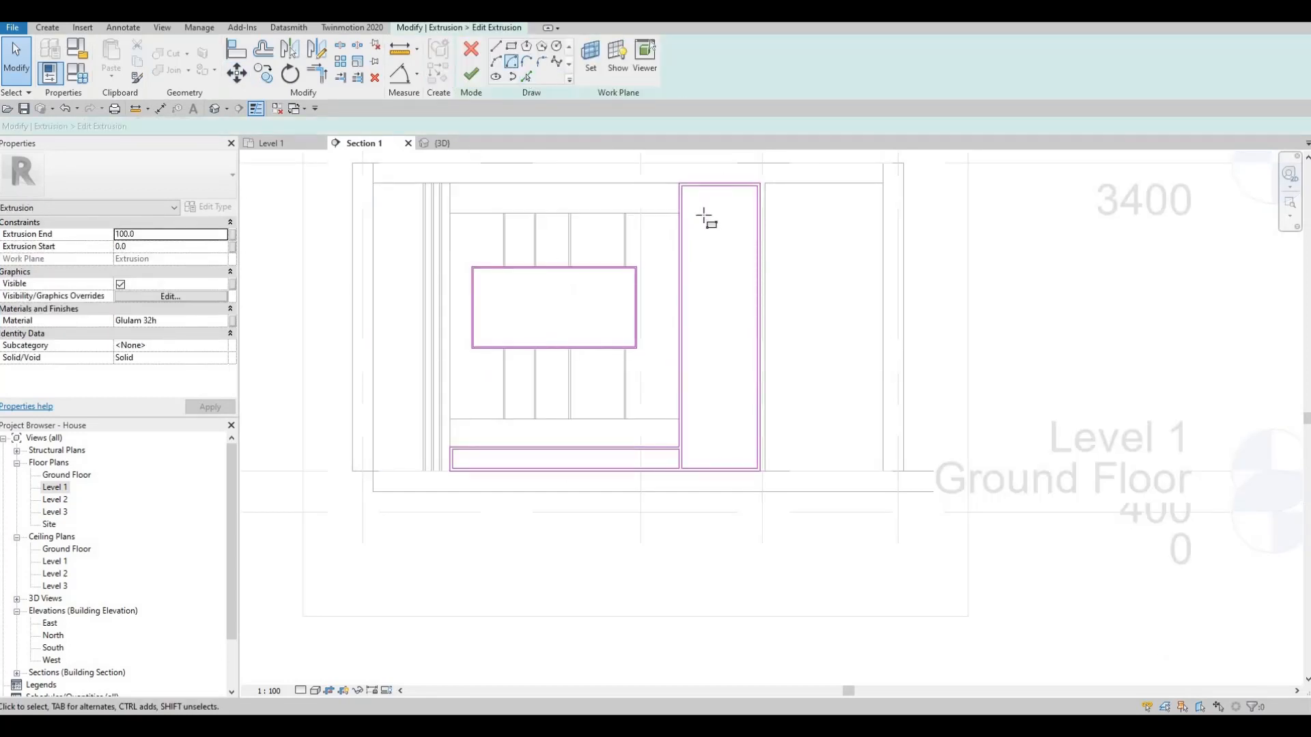
scroll(675, 221, up, 2)
click(783, 226)
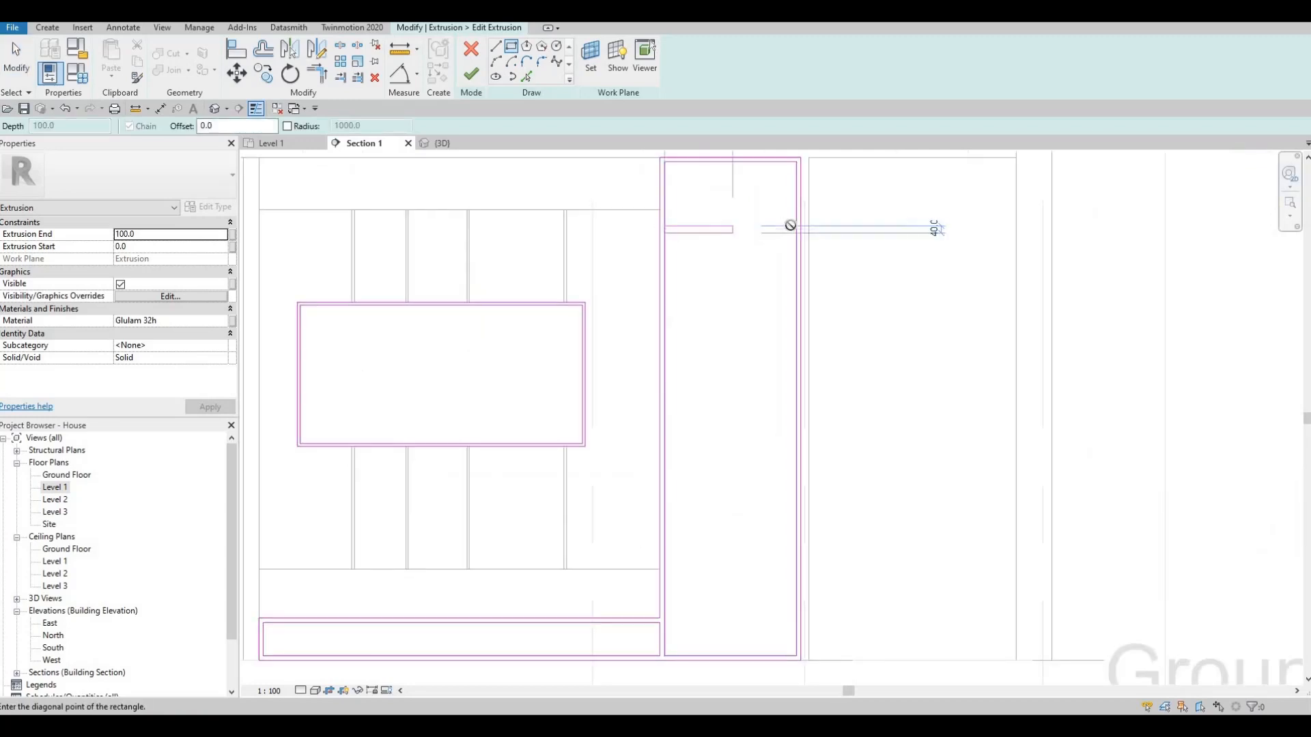
scroll(798, 236, up, 3)
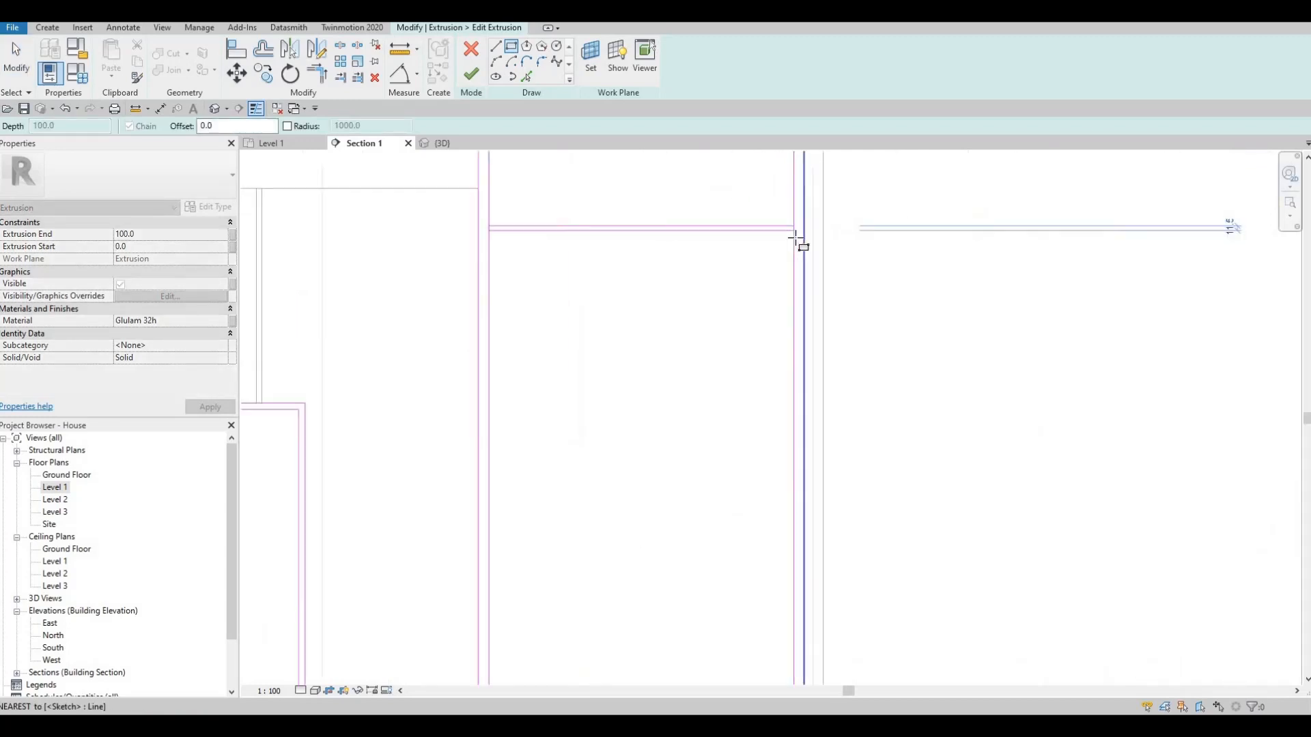
click(762, 237)
key(Escape)
key(Escape)
- Set the thickness of the horizontal strip in the tall opening to 25
click(785, 237)
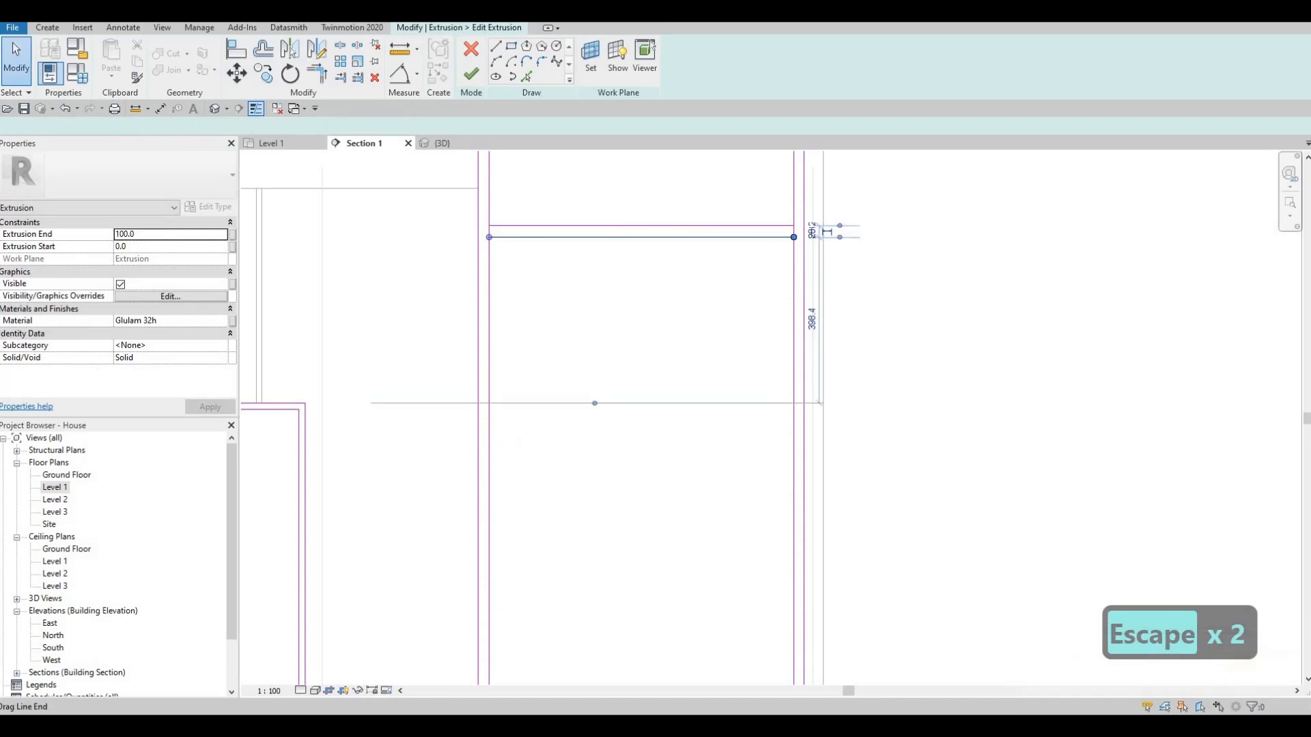
text(25)
key(Return)
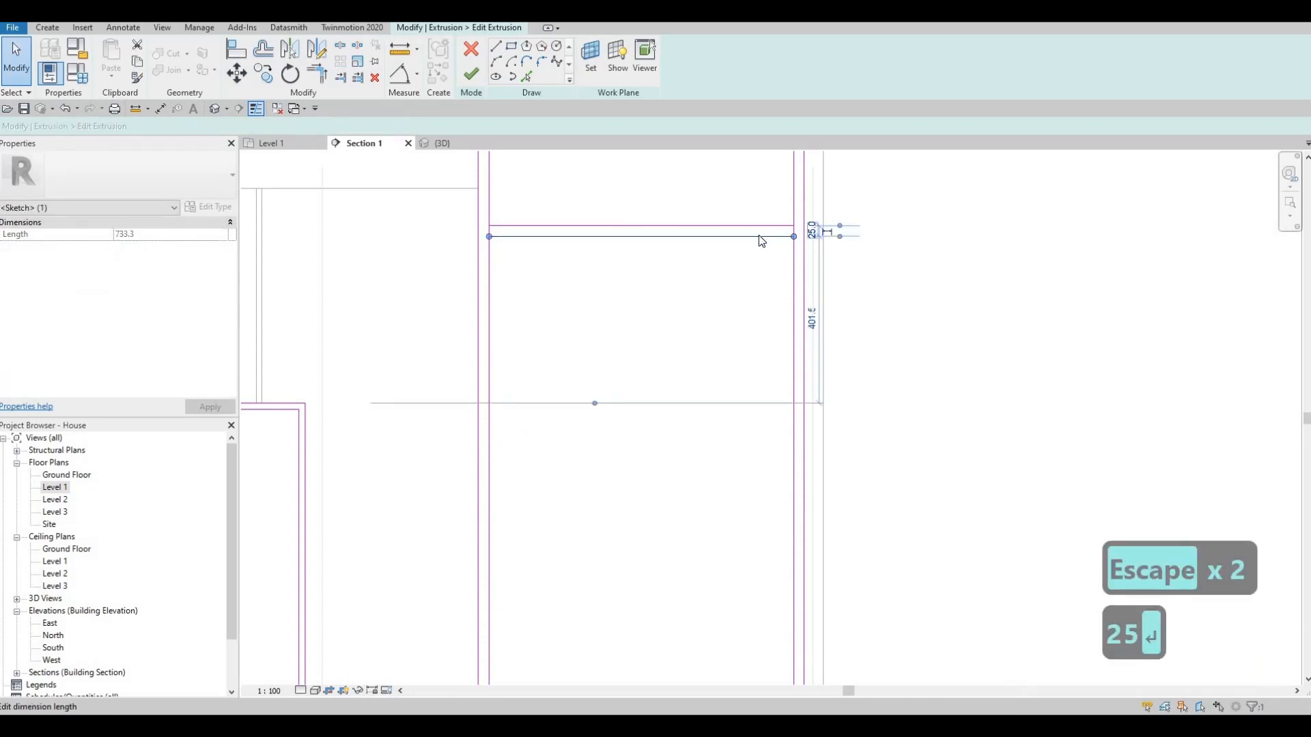
key(Escape)
scroll(721, 285, down, 1)
scroll(721, 286, down, 3)
key(Escape)
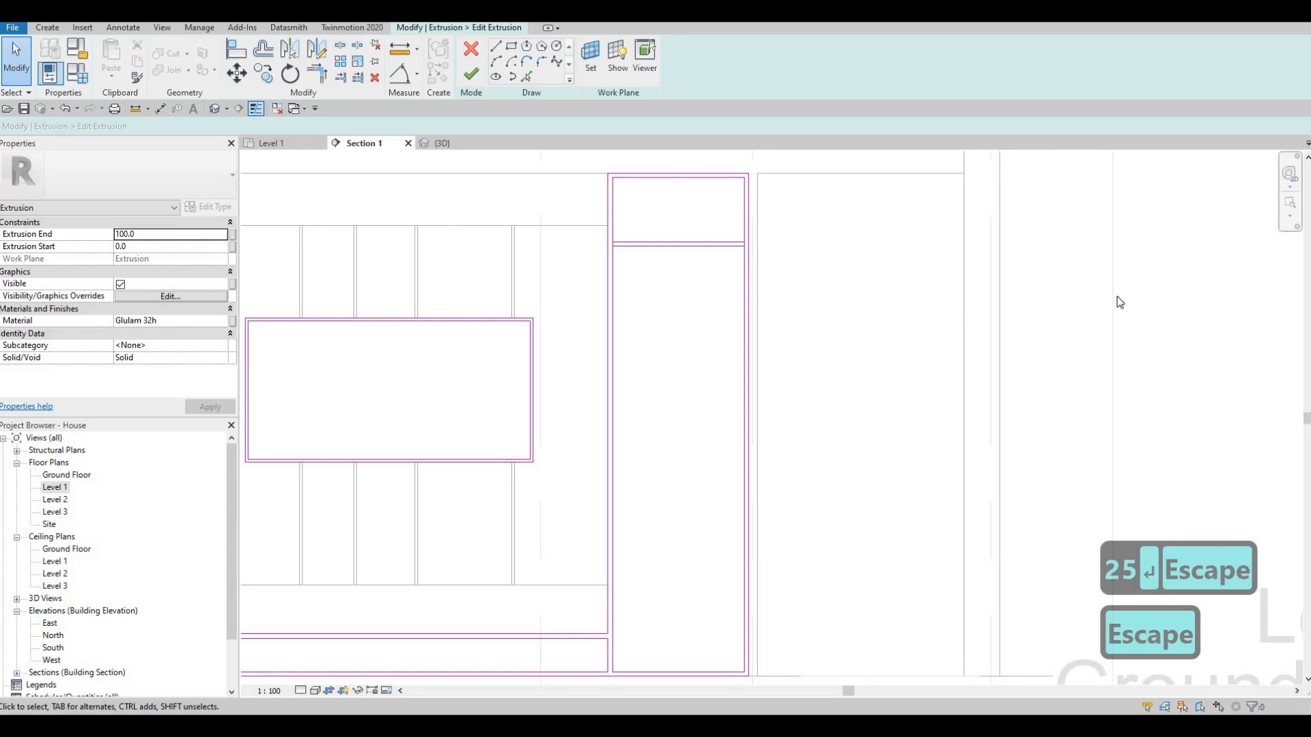
key(Escape)
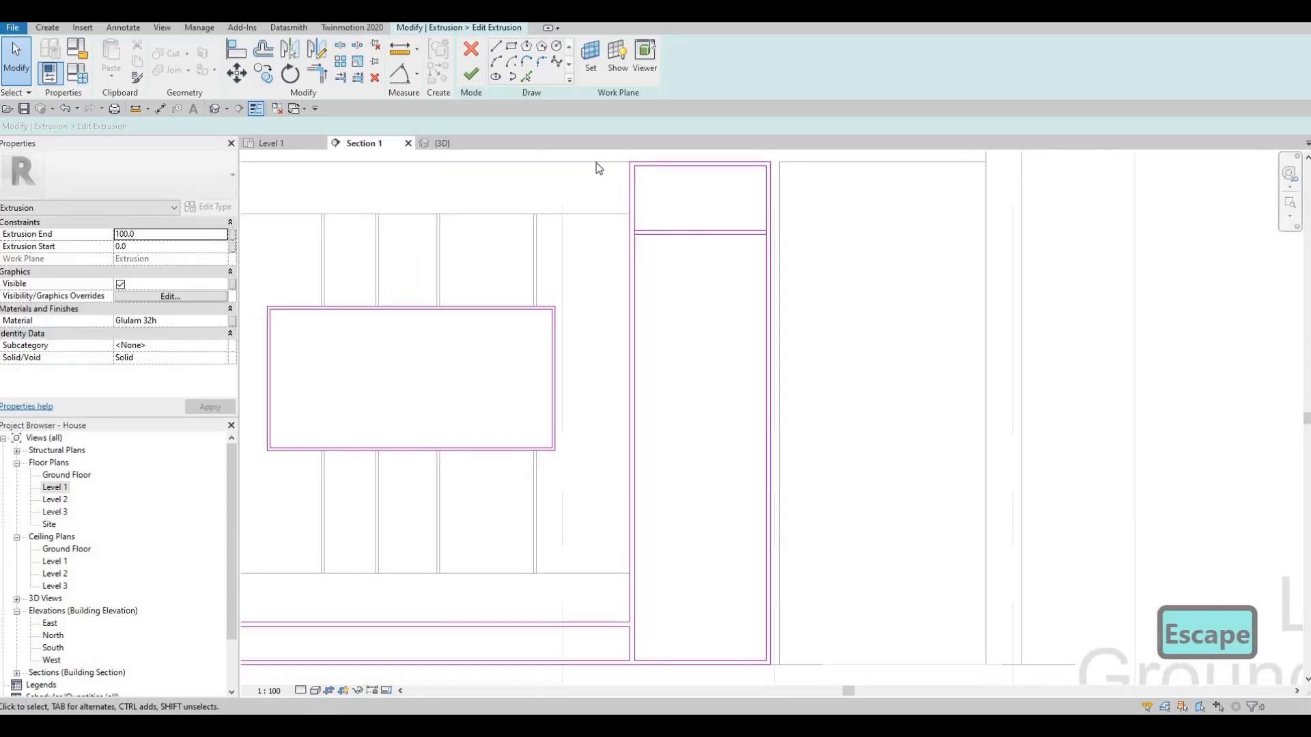
- Sketch a narrow vertical rectangle down the middle of the tall opening, from its inner top edge to its inner bottom edge
click(512, 46)
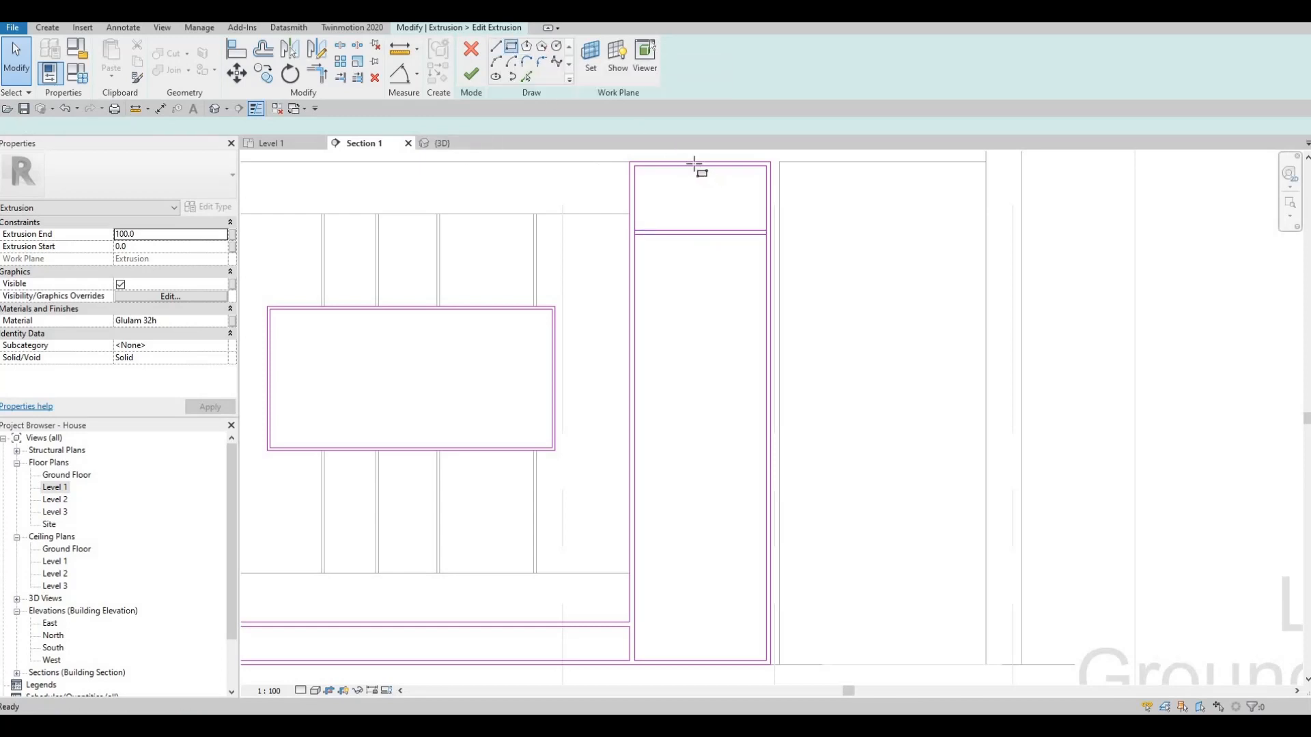
scroll(701, 167, up, 3)
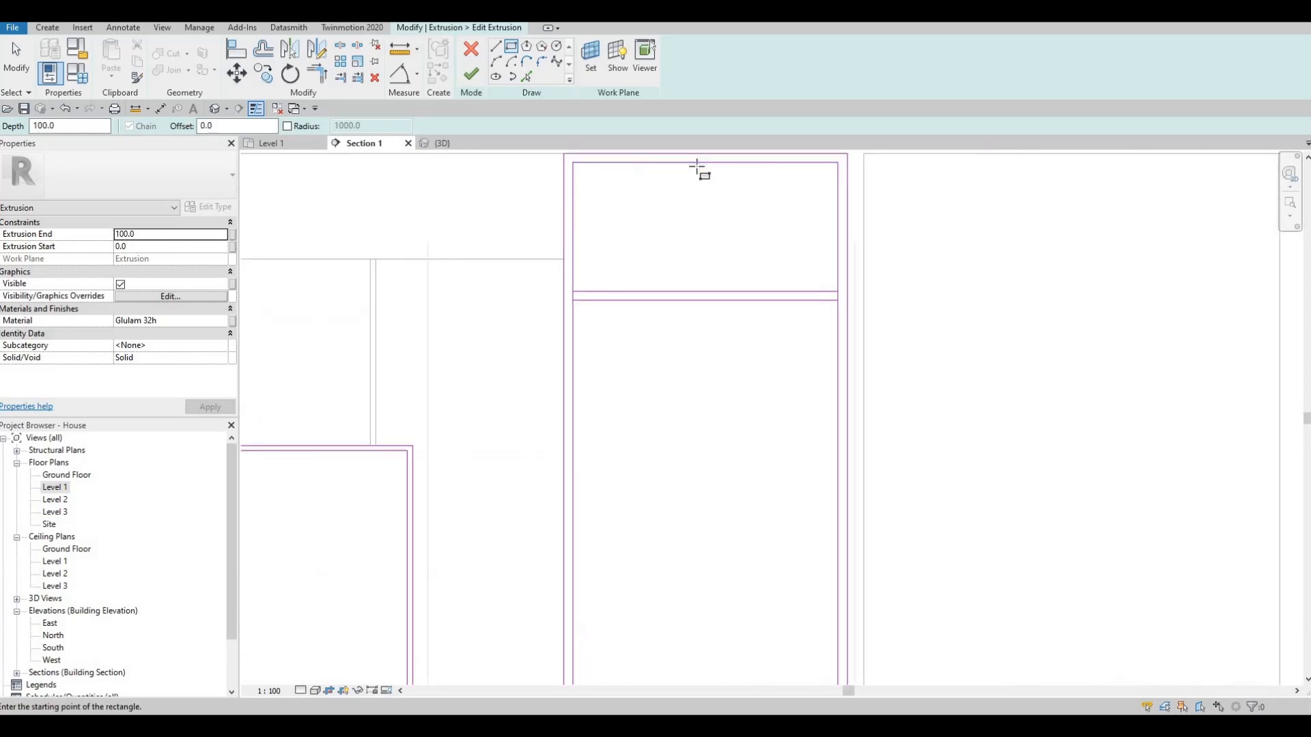
click(698, 162)
scroll(718, 294, down, 2)
middle_drag(736, 507, 707, 193)
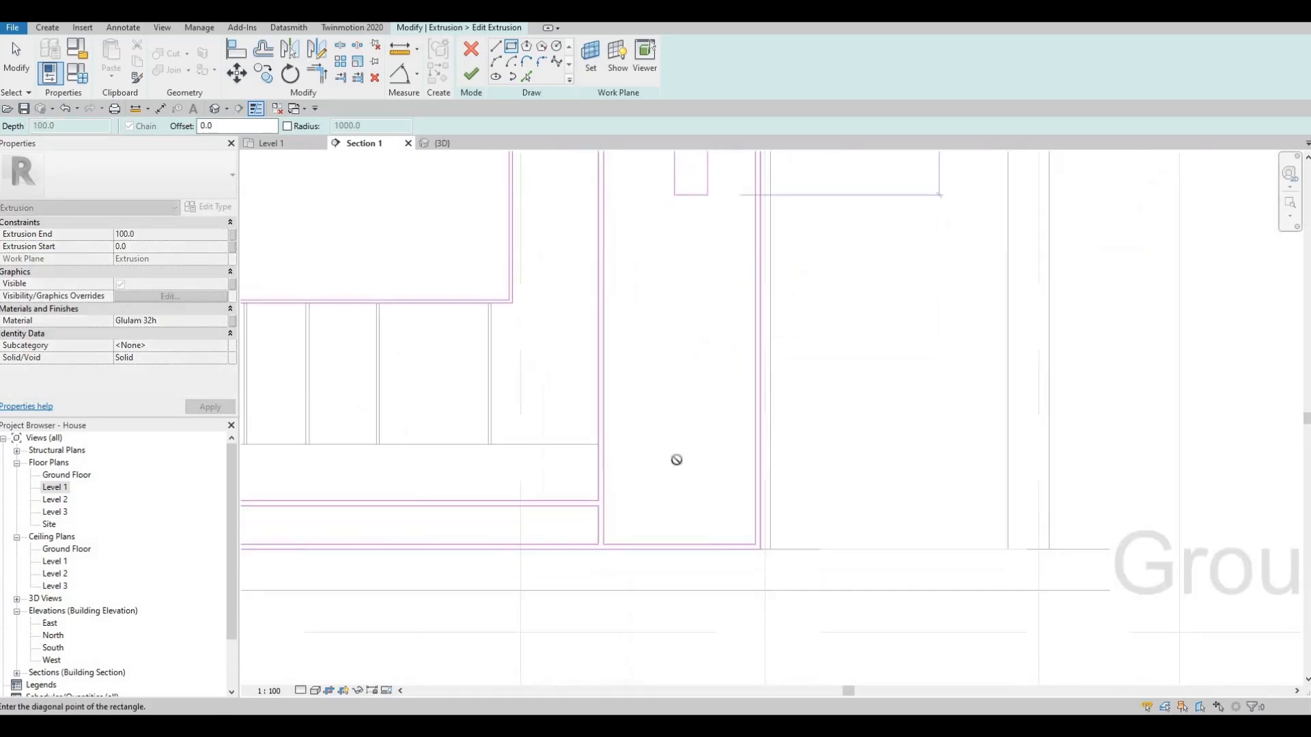
middle_drag(676, 459, 677, 390)
scroll(684, 486, up, 2)
click(681, 476)
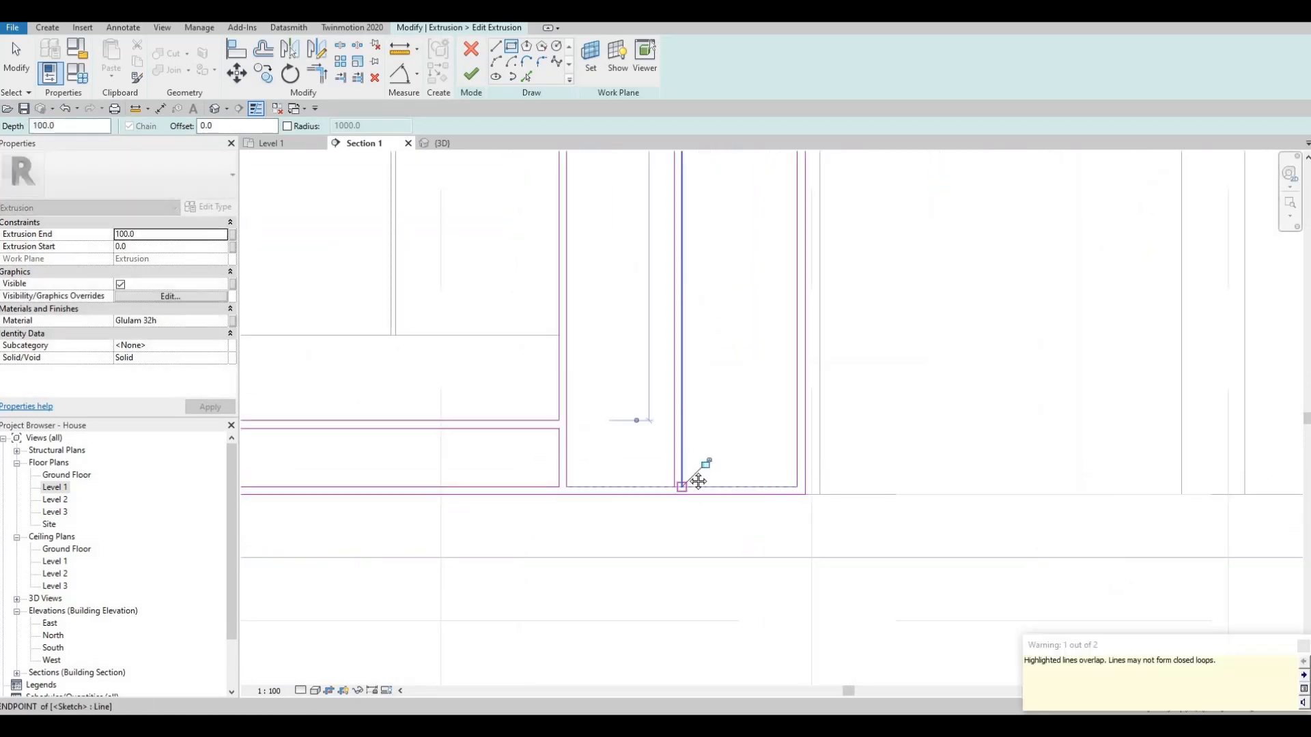
- Set the thickness of the vertical strip in the middle of the tall opening to 25
scroll(686, 428, down, 3)
key(Escape)
middle_drag(673, 300, 655, 498)
scroll(665, 212, up, 3)
key(Escape)
click(666, 257)
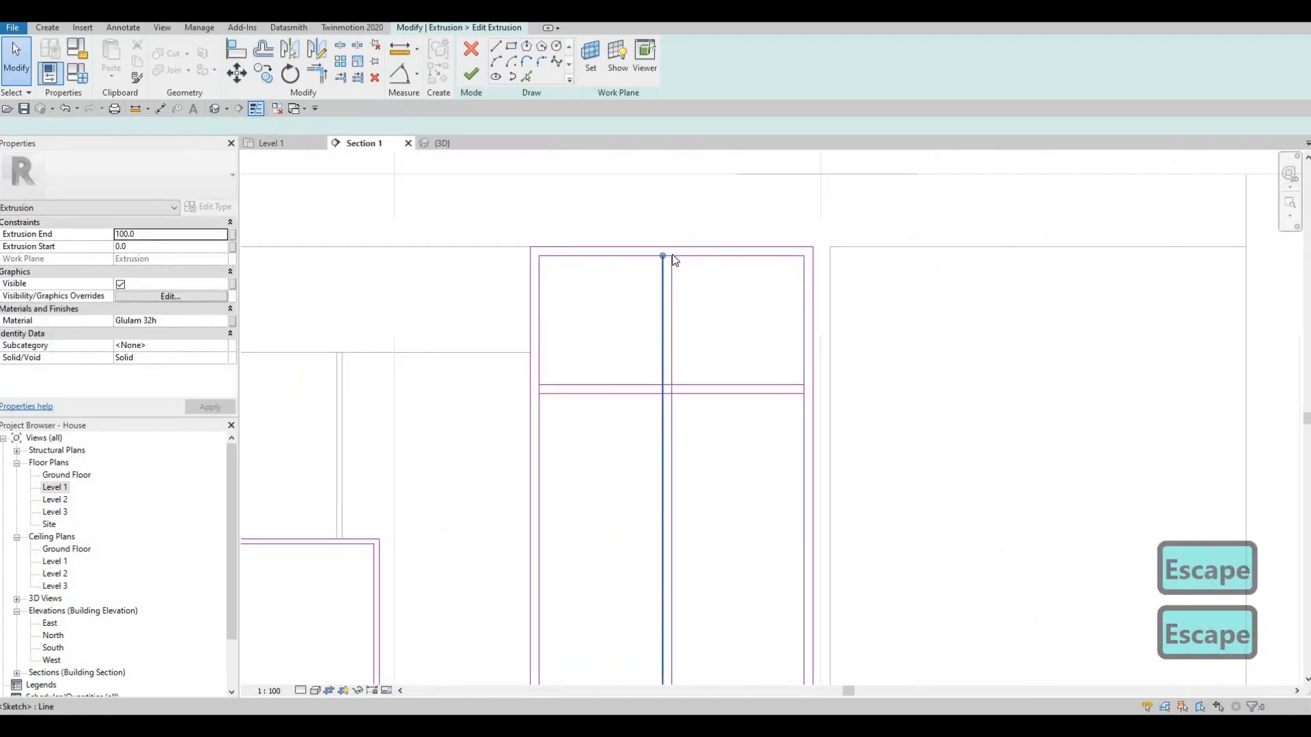
scroll(685, 396, down, 4)
scroll(685, 445, up, 4)
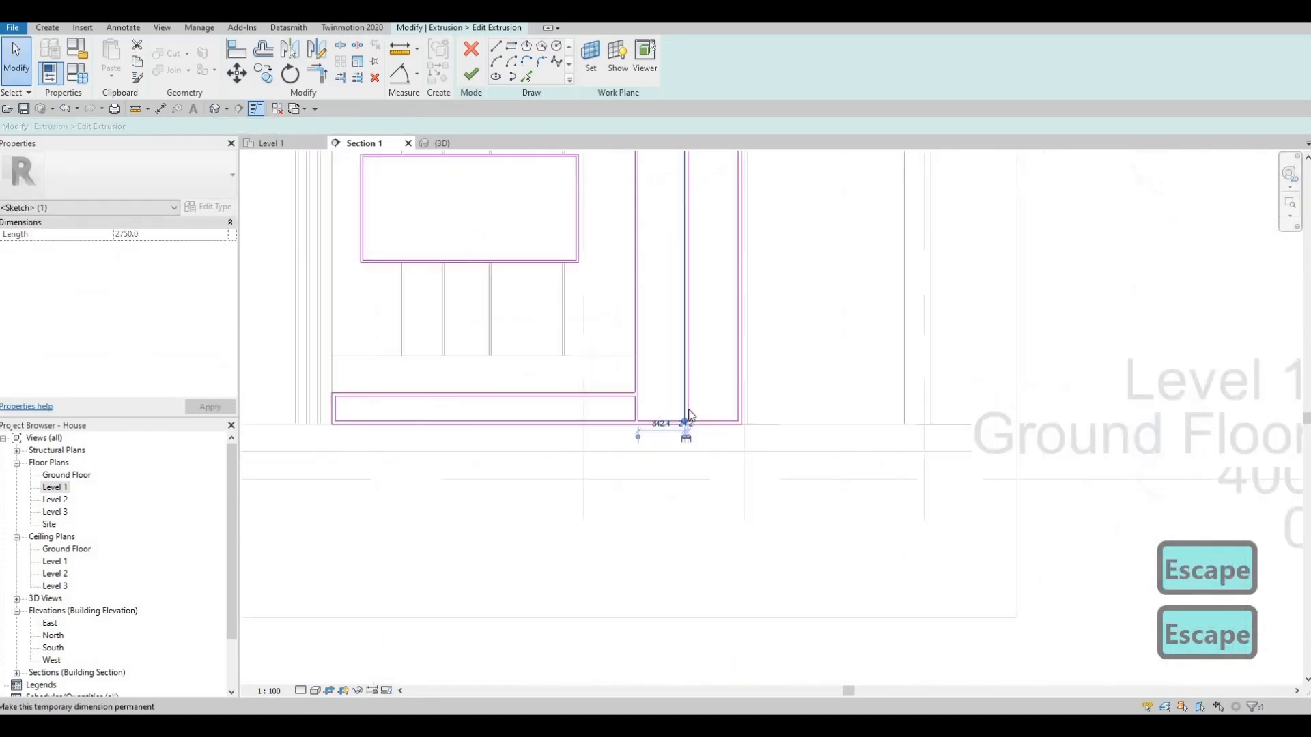
click(690, 408)
text(25)
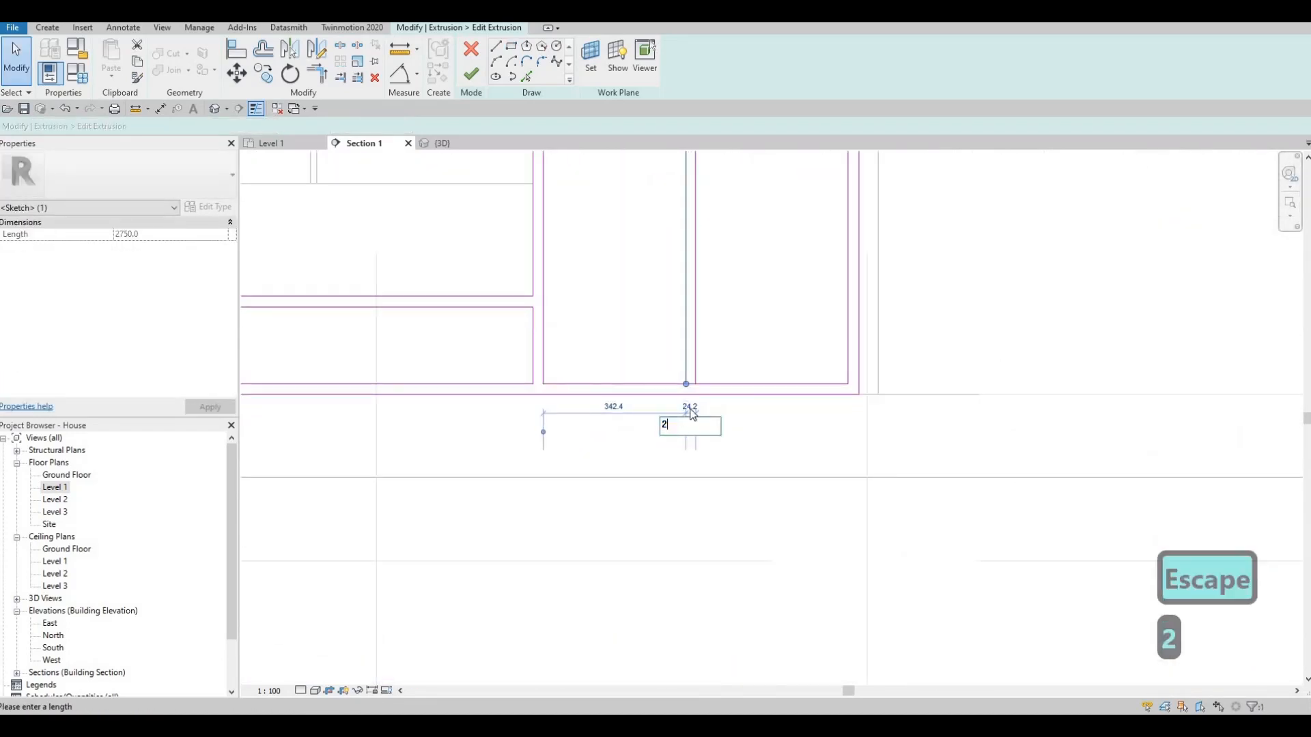
key(Return)
key(Escape)
- Nudge both long lines of the vertical strip two increments to the right
key(Escape)
drag(721, 308, 680, 314)
key(Right)
key(Right)
key(Escape)
scroll(709, 244, down, 2)
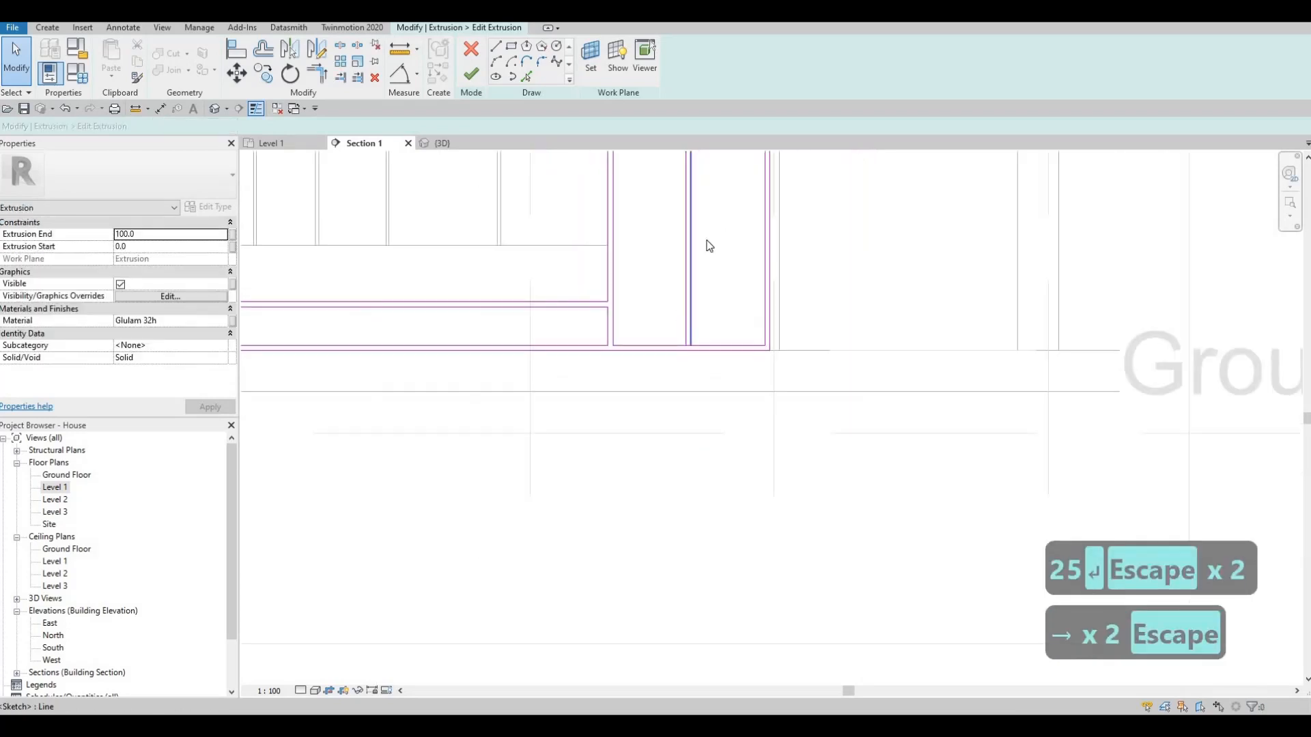
- Try to split the tall opening's inner side edges where the horizontal strip meets them
middle_drag(708, 243, 697, 497)
scroll(707, 384, down, 1)
scroll(697, 495, up, 1)
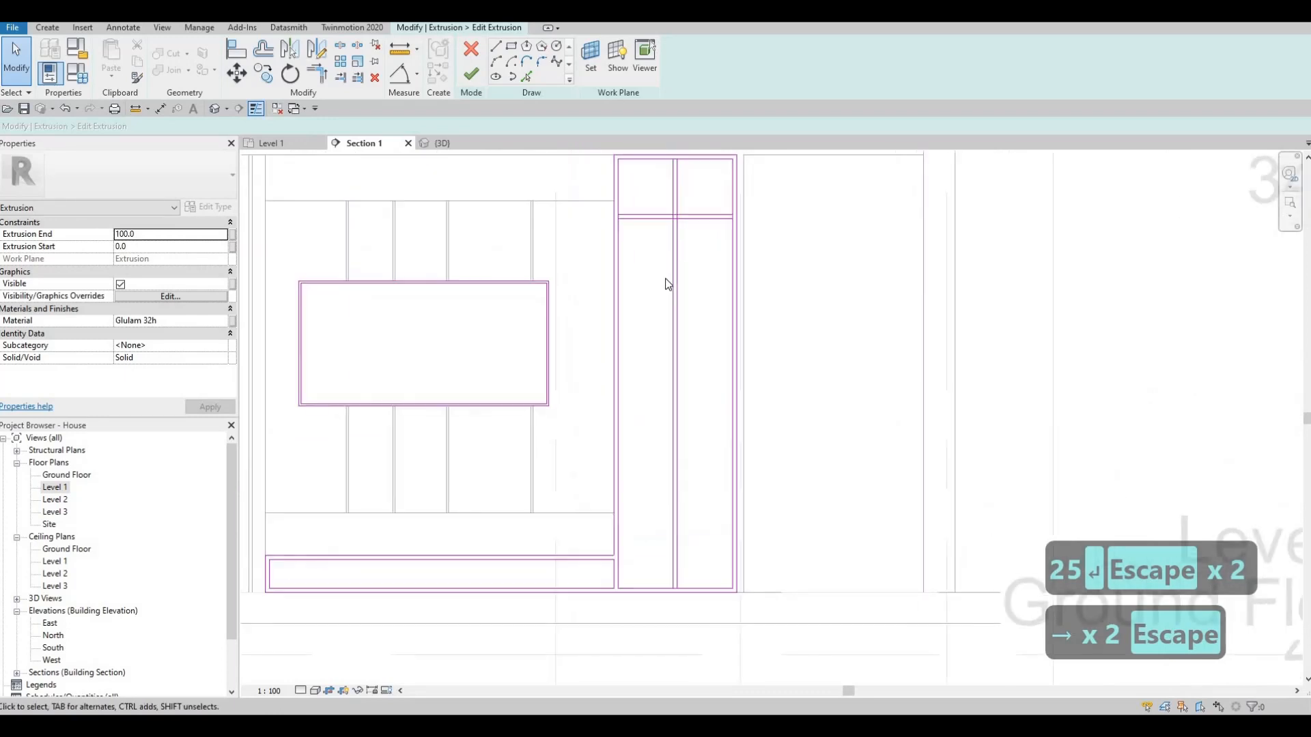
middle_drag(667, 283, 663, 346)
scroll(669, 278, up, 5)
key(Escape)
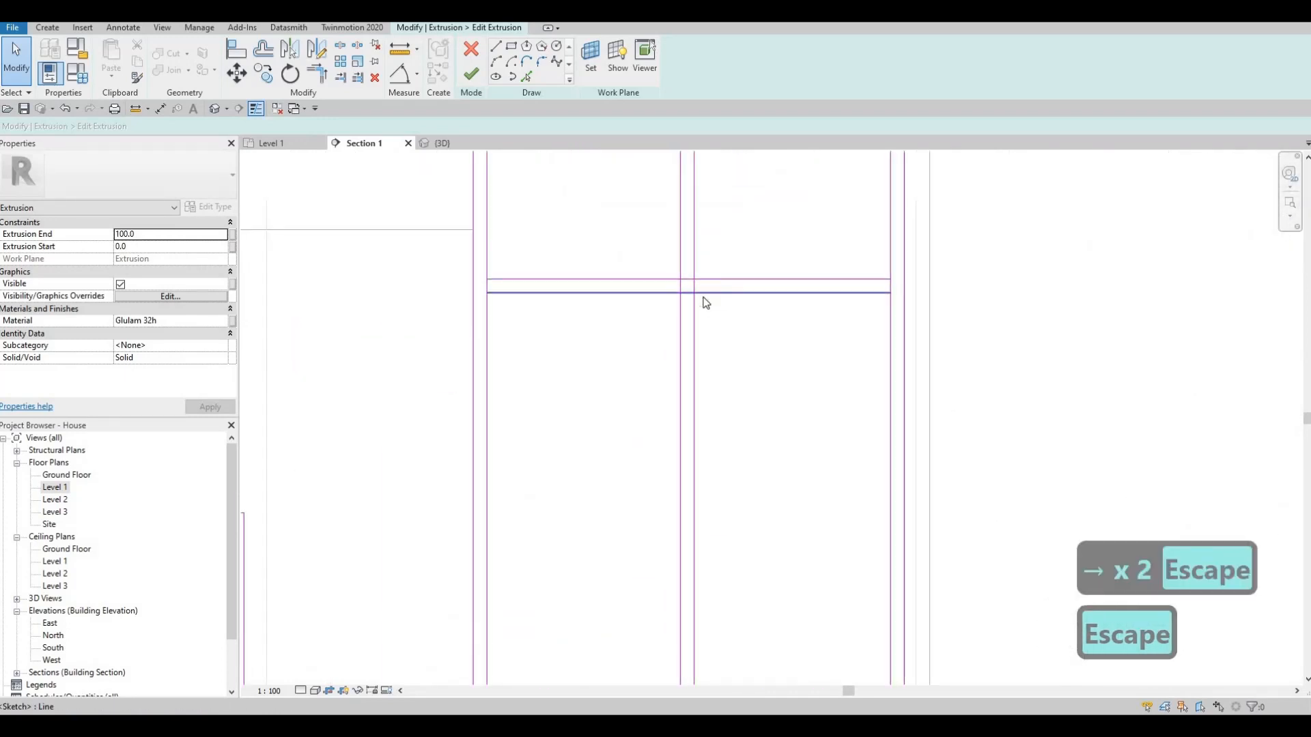
key(s)
key(l)
scroll(680, 282, up, 2)
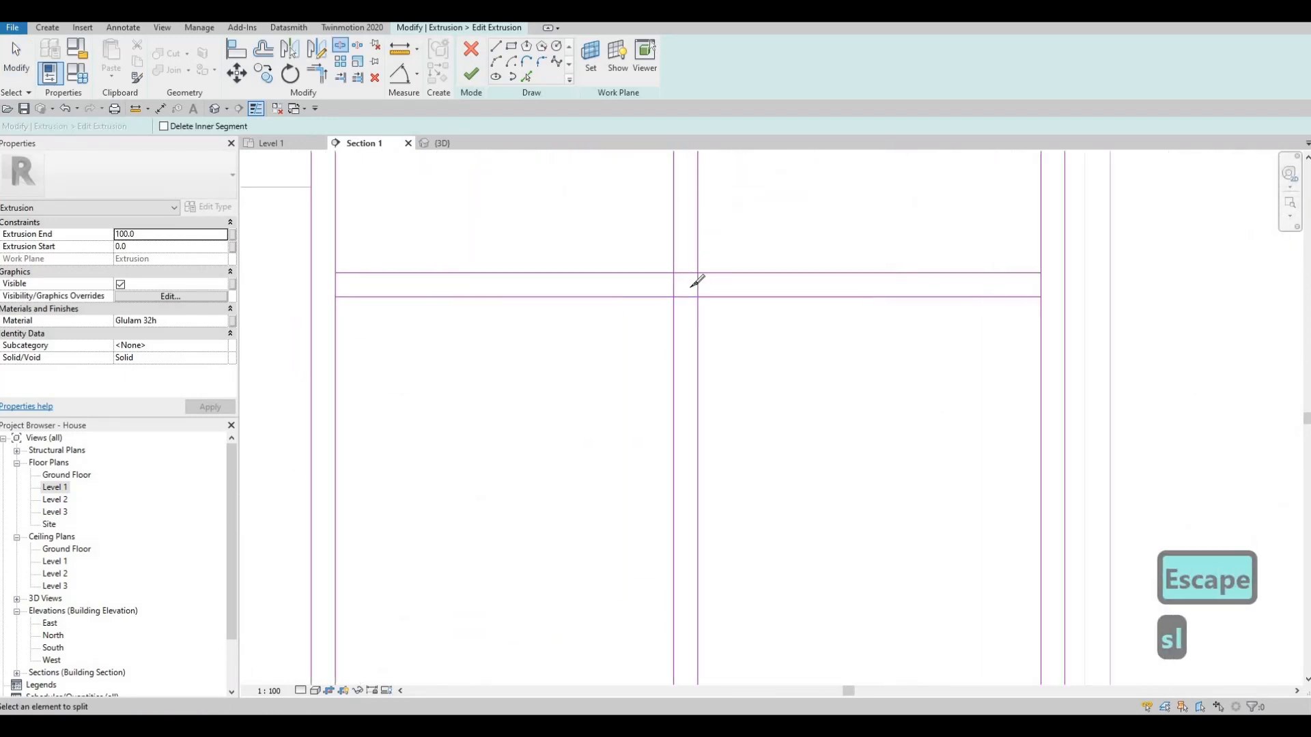
click(1041, 287)
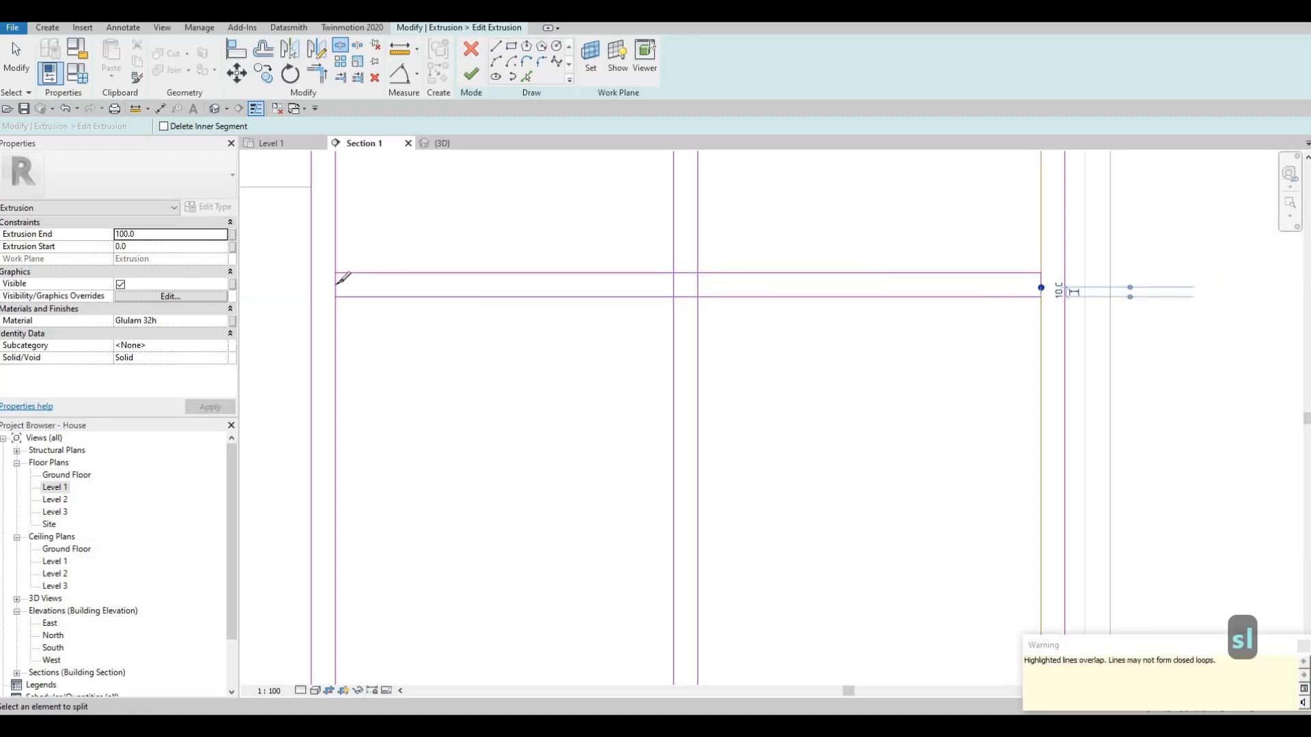
key(Escape)
key(Escape)
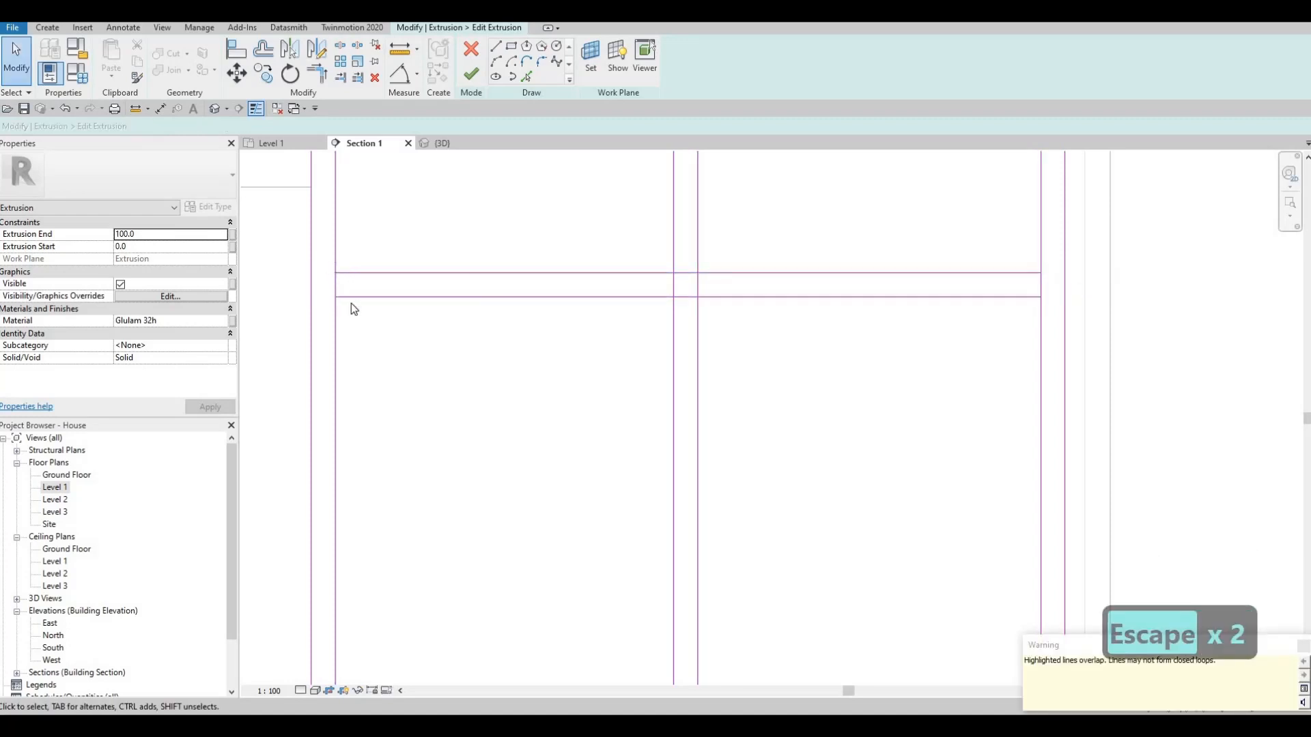
- Delete the short end lines of the horizontal strip at both sides of the tall opening
drag(323, 258, 352, 302)
key(Delete)
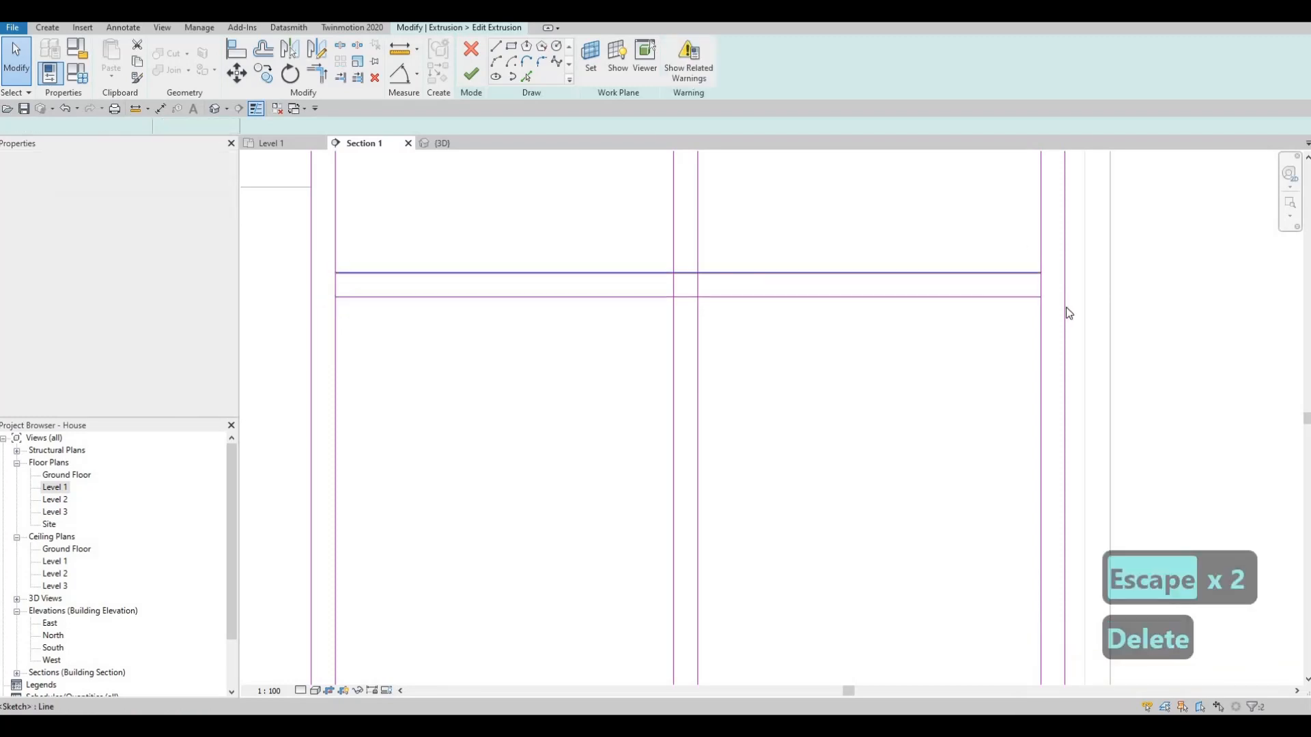
drag(1020, 305, 1020, 306)
key(Delete)
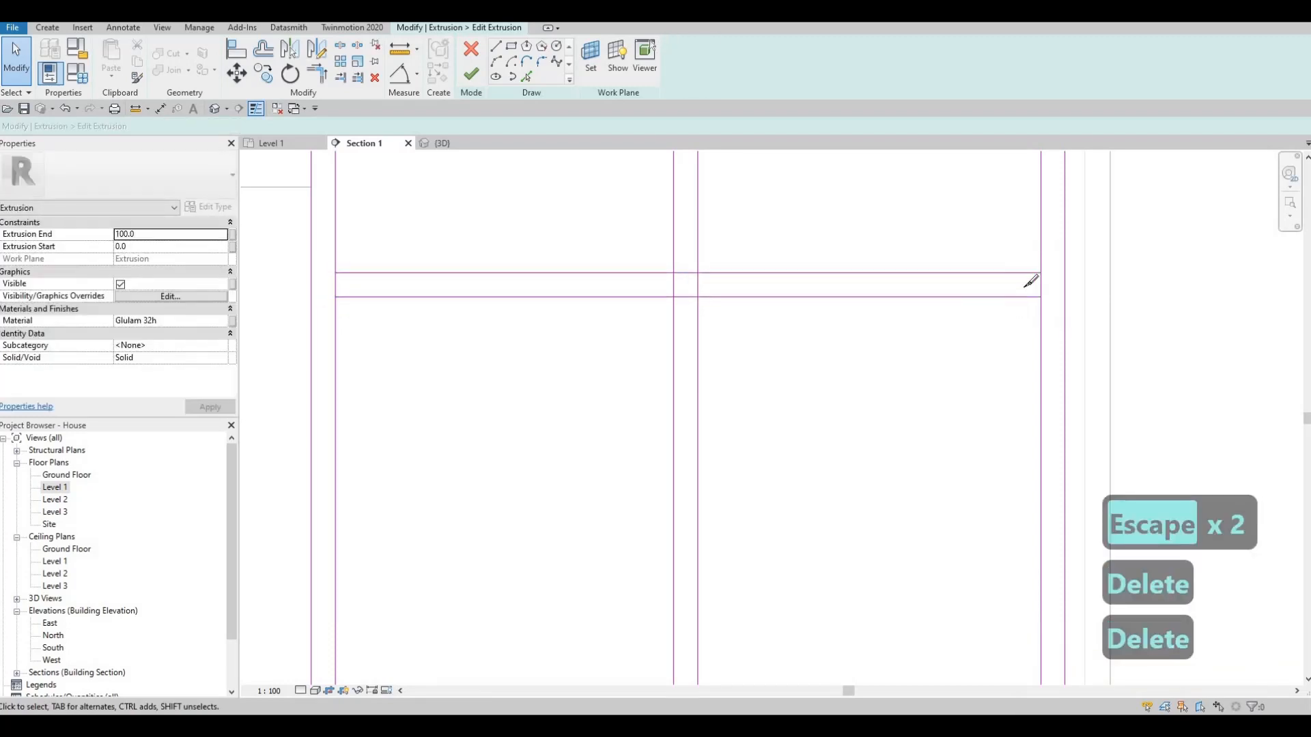
- Split the tall opening's inner side edges between the two long lines of the horizontal strip
key(s)
key(l)
click(1041, 281)
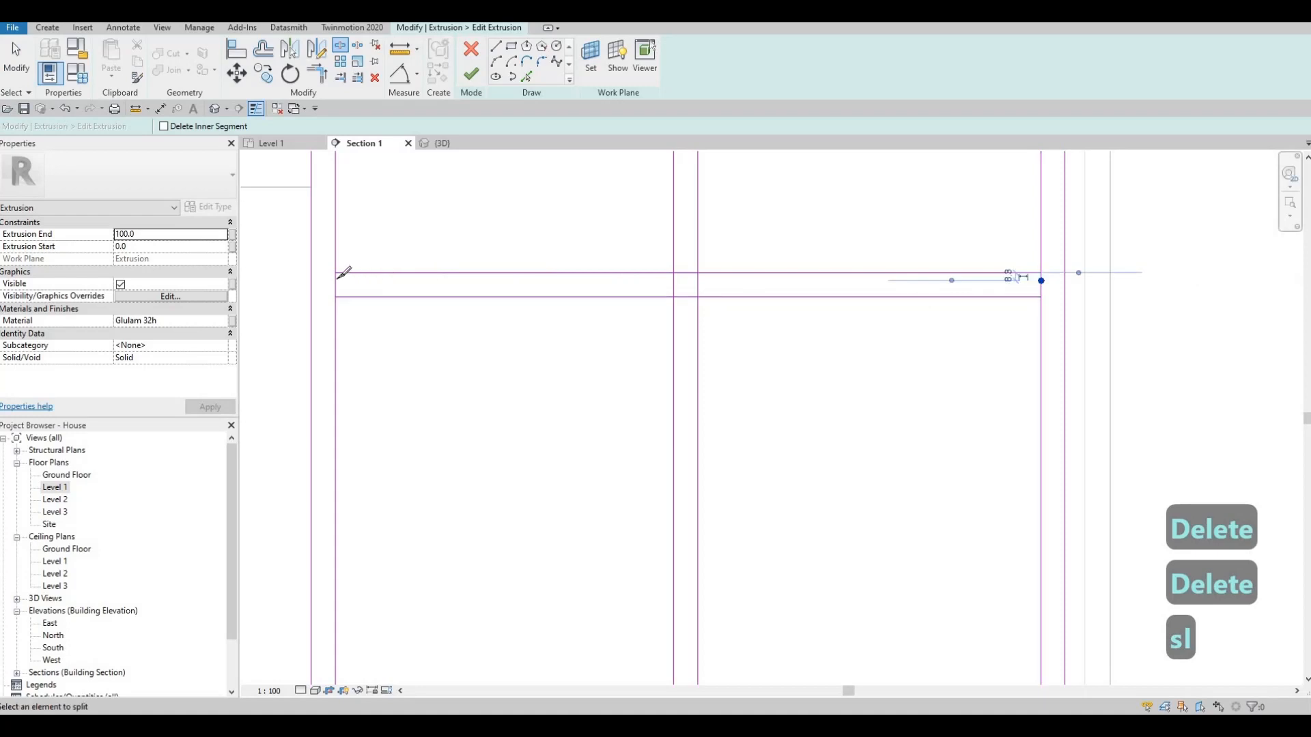
click(359, 273)
key(Escape)
key(Escape)
- Trim the strip lines and vertical edges into corners around the crossing, forming separate upper and lower left cells
key(t)
key(r)
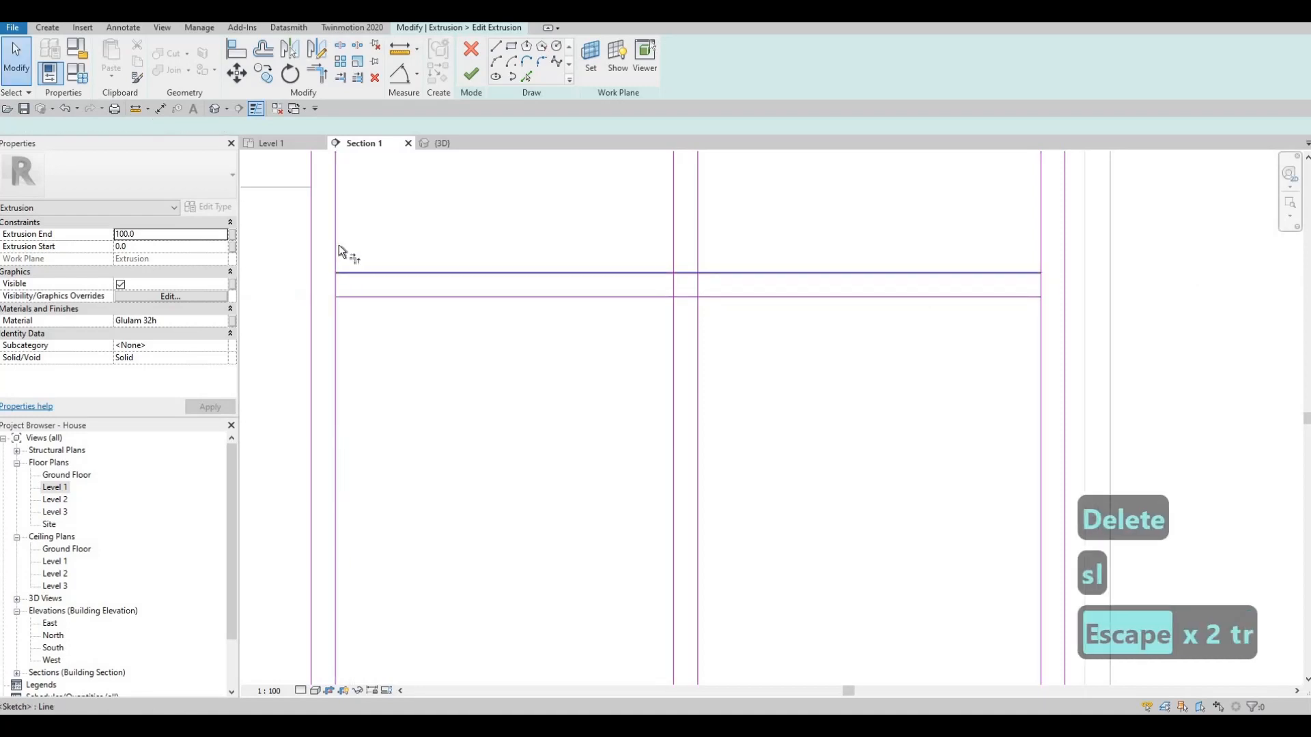
click(350, 295)
click(338, 305)
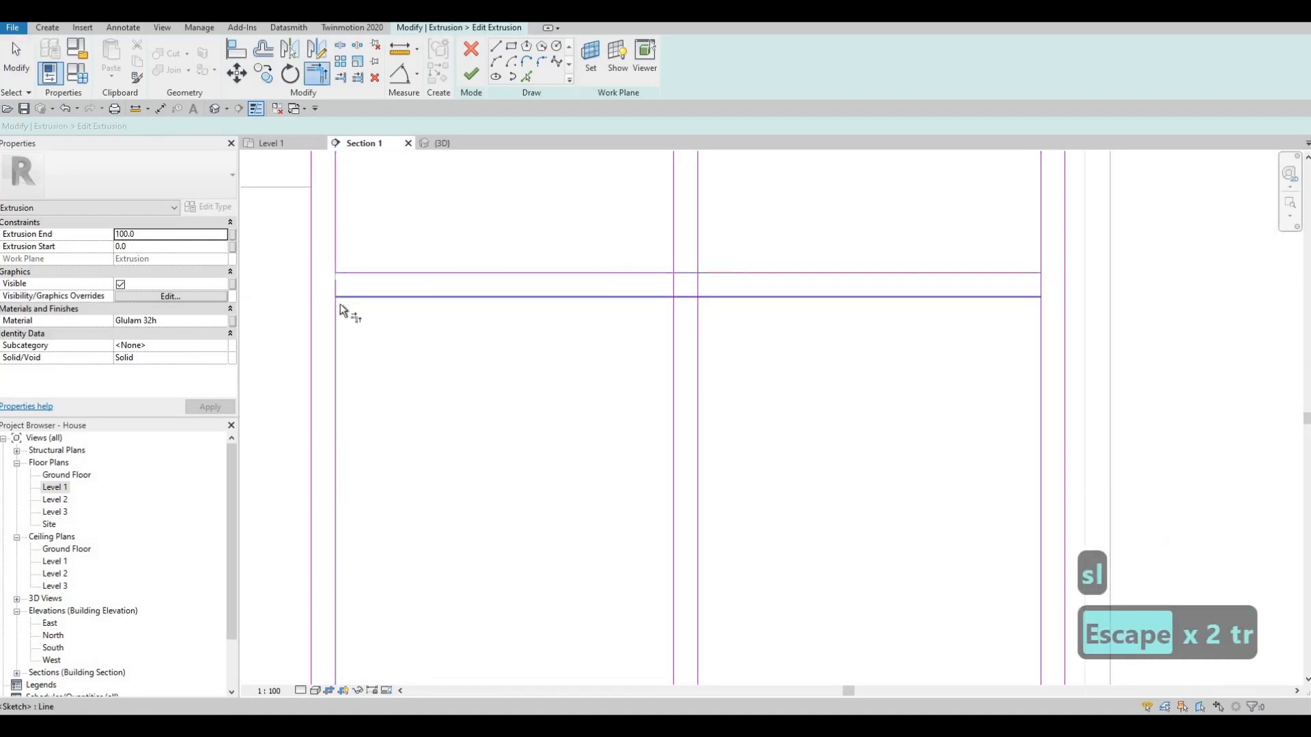
click(659, 271)
click(672, 249)
click(661, 298)
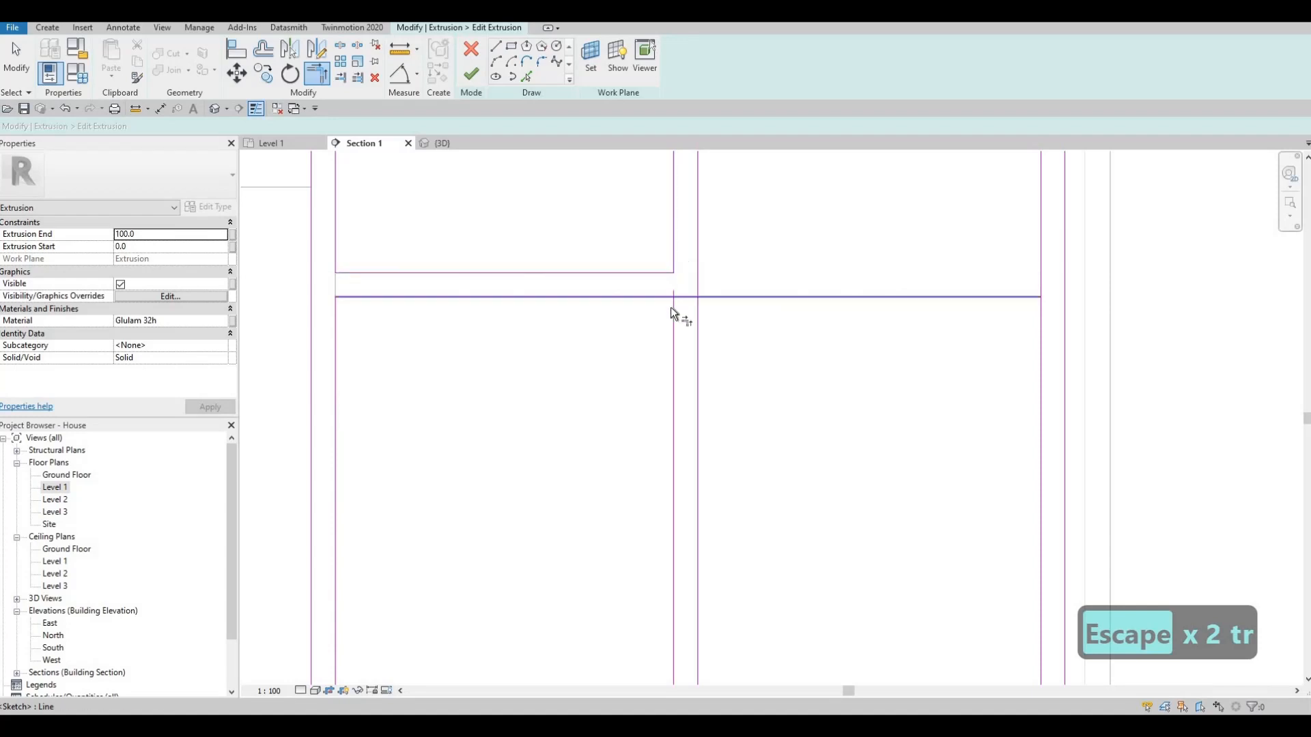
click(672, 312)
scroll(679, 313, down, 1)
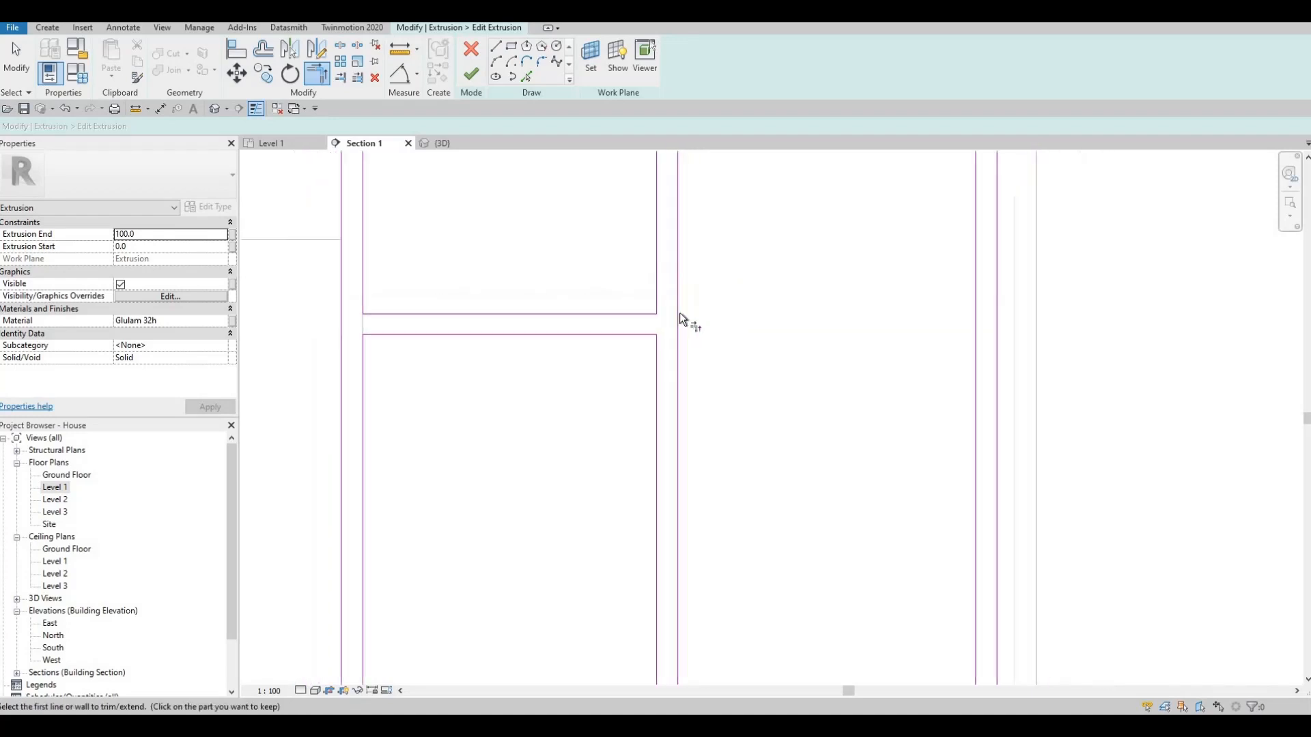
- Copy the two horizontal shelf lines from the left cells across to the right side of the vertical divider
middle_drag(600, 330, 596, 346)
key(Escape)
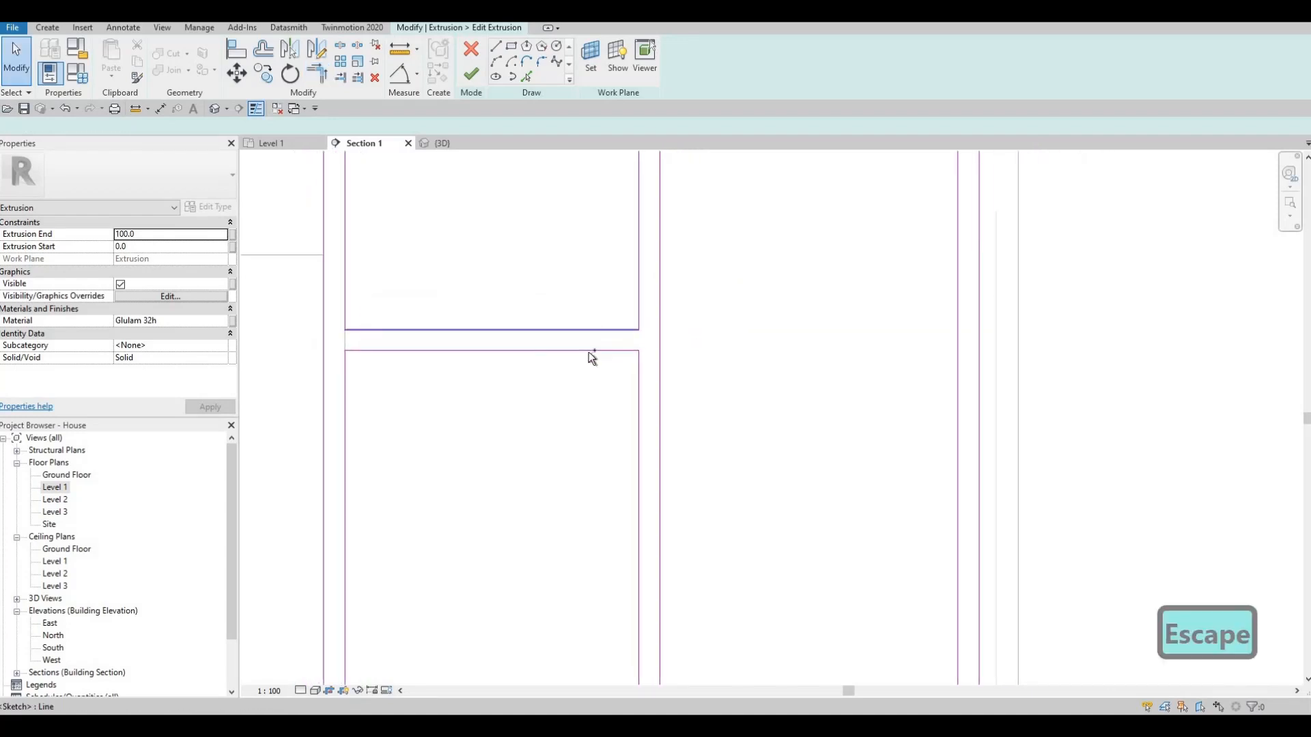
click(580, 351)
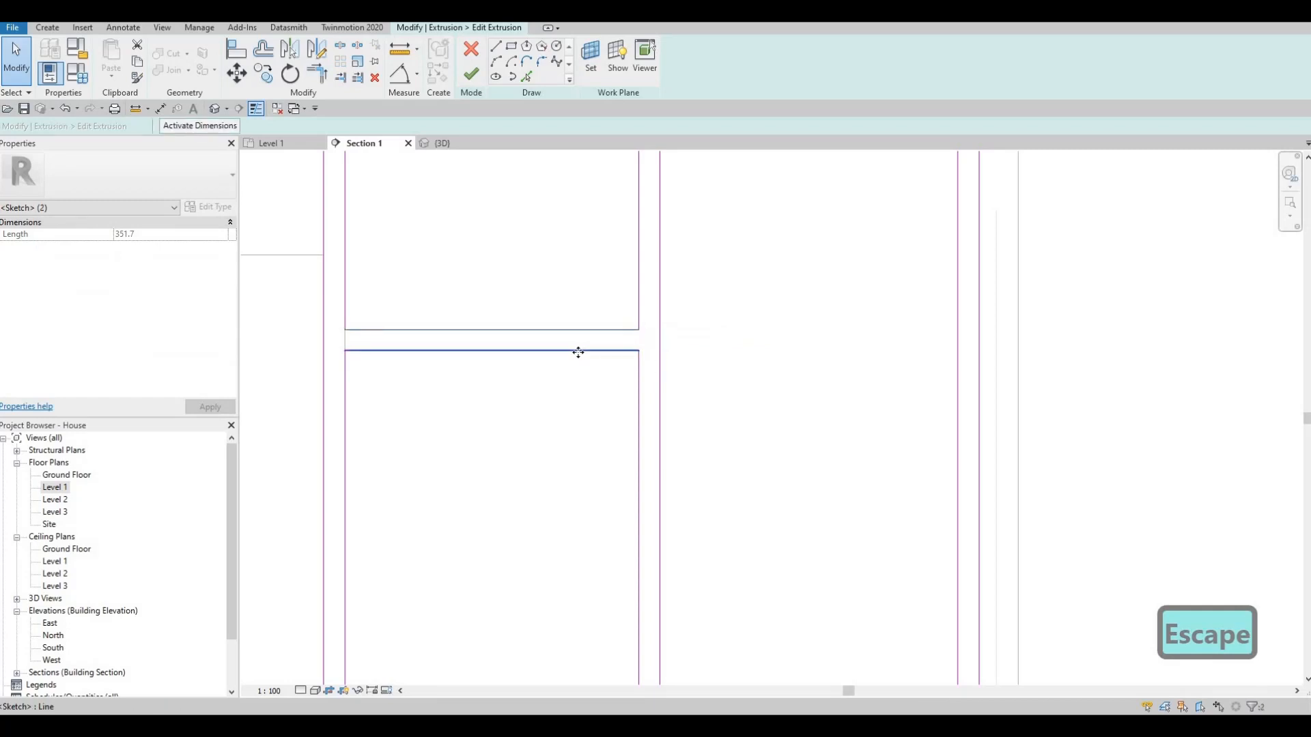
key(c)
key(o)
click(343, 326)
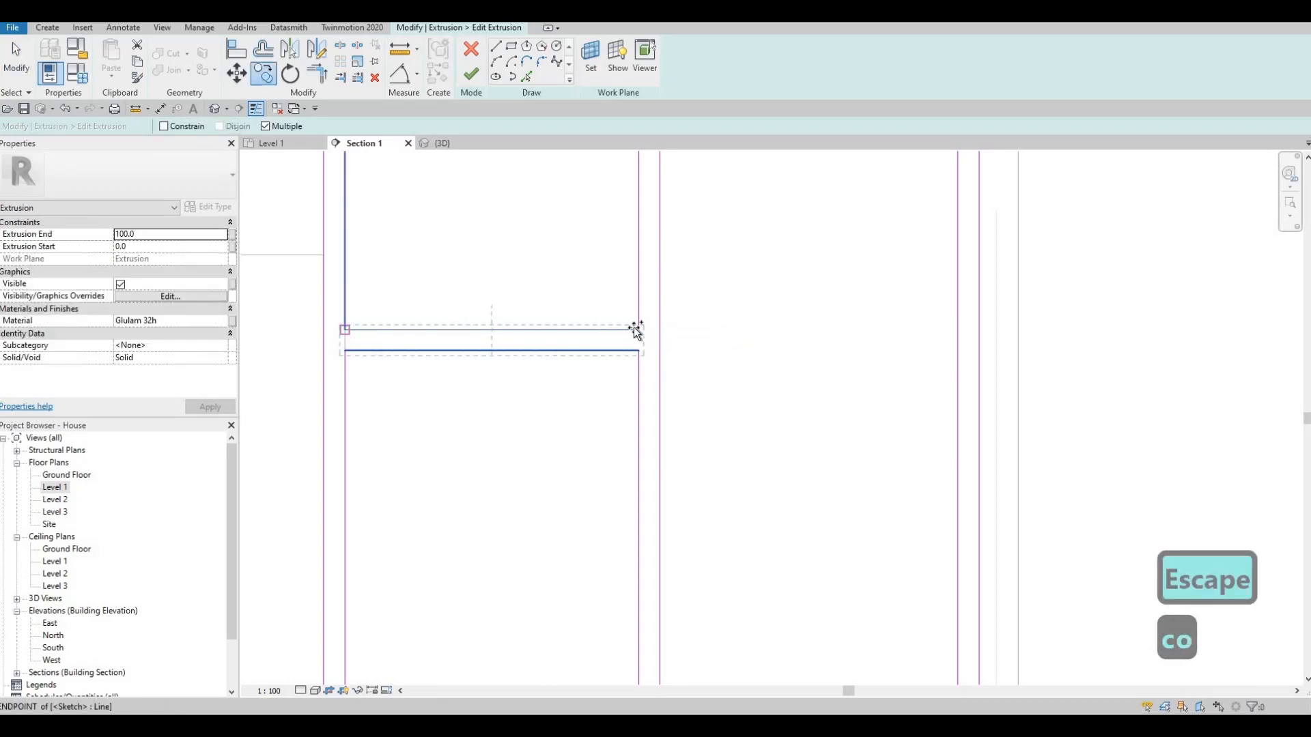
click(659, 330)
key(Escape)
key(Escape)
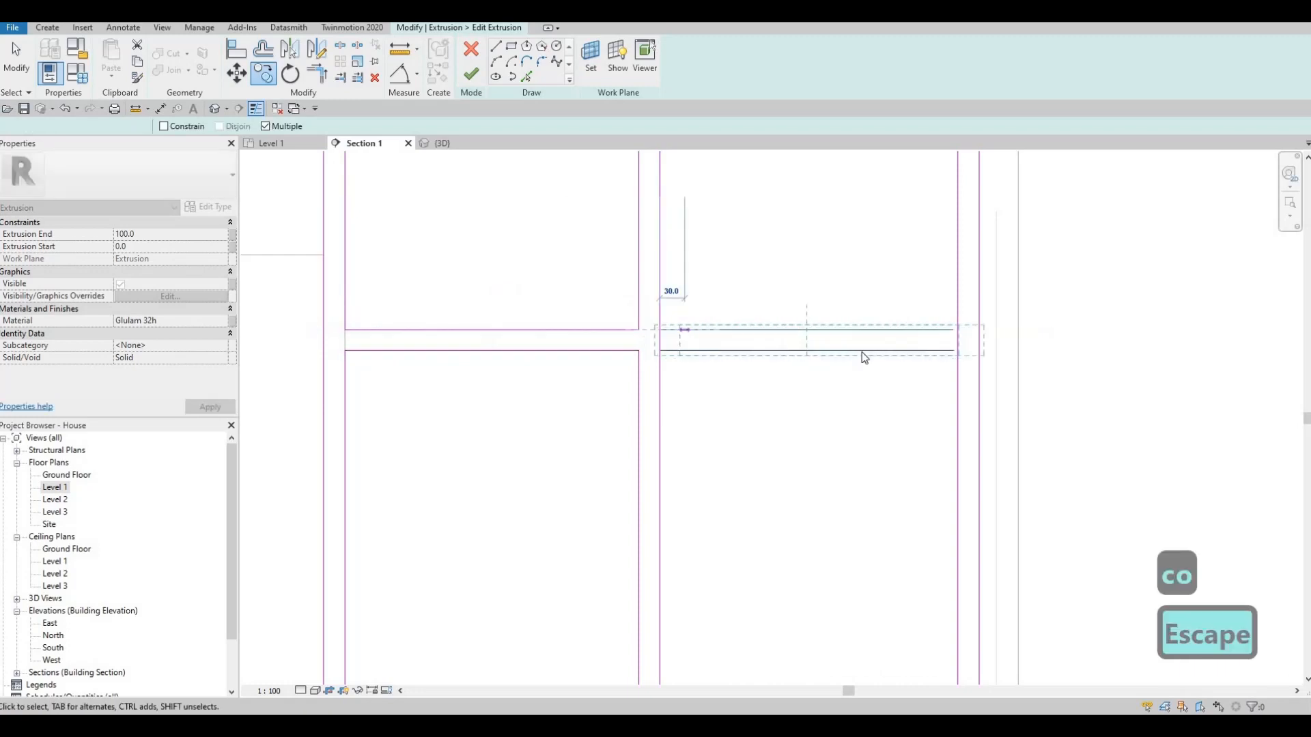
key(Escape)
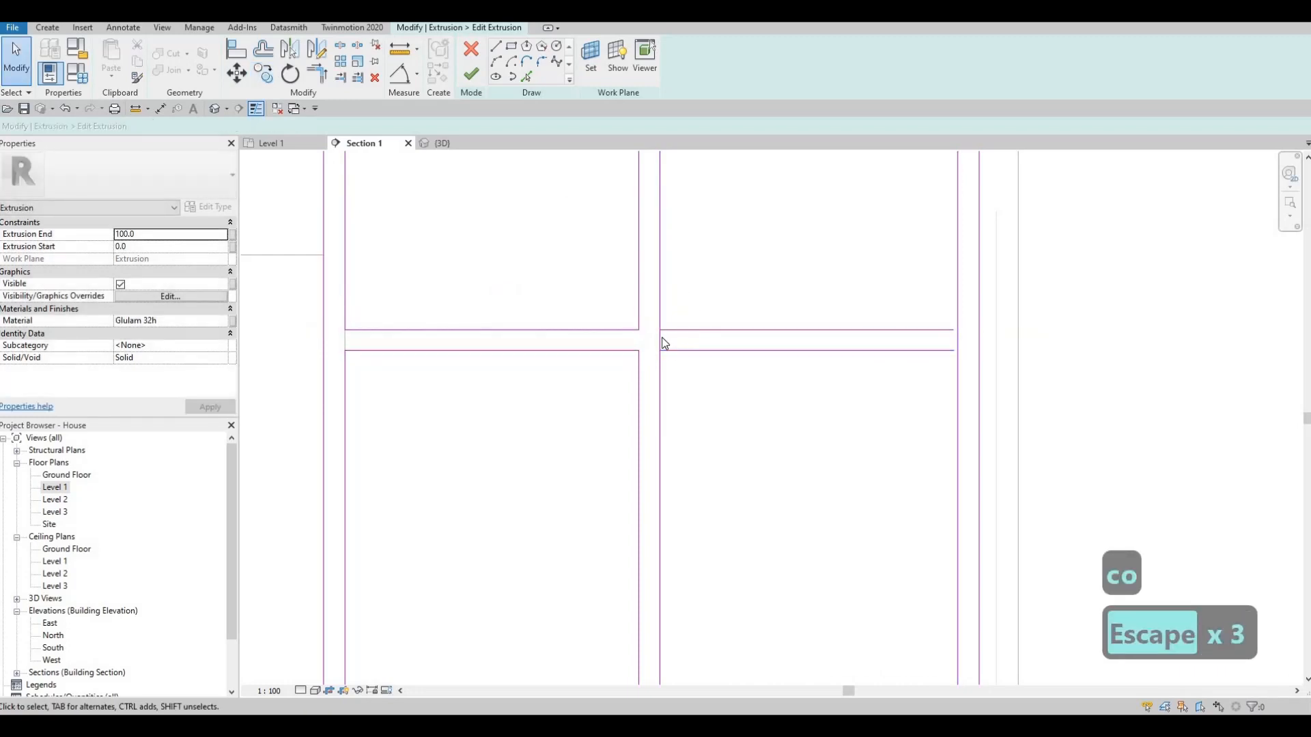
- Trim the copied shelf lines to the divider and the right inner edge, closing the upper and lower right cells
key(t)
key(r)
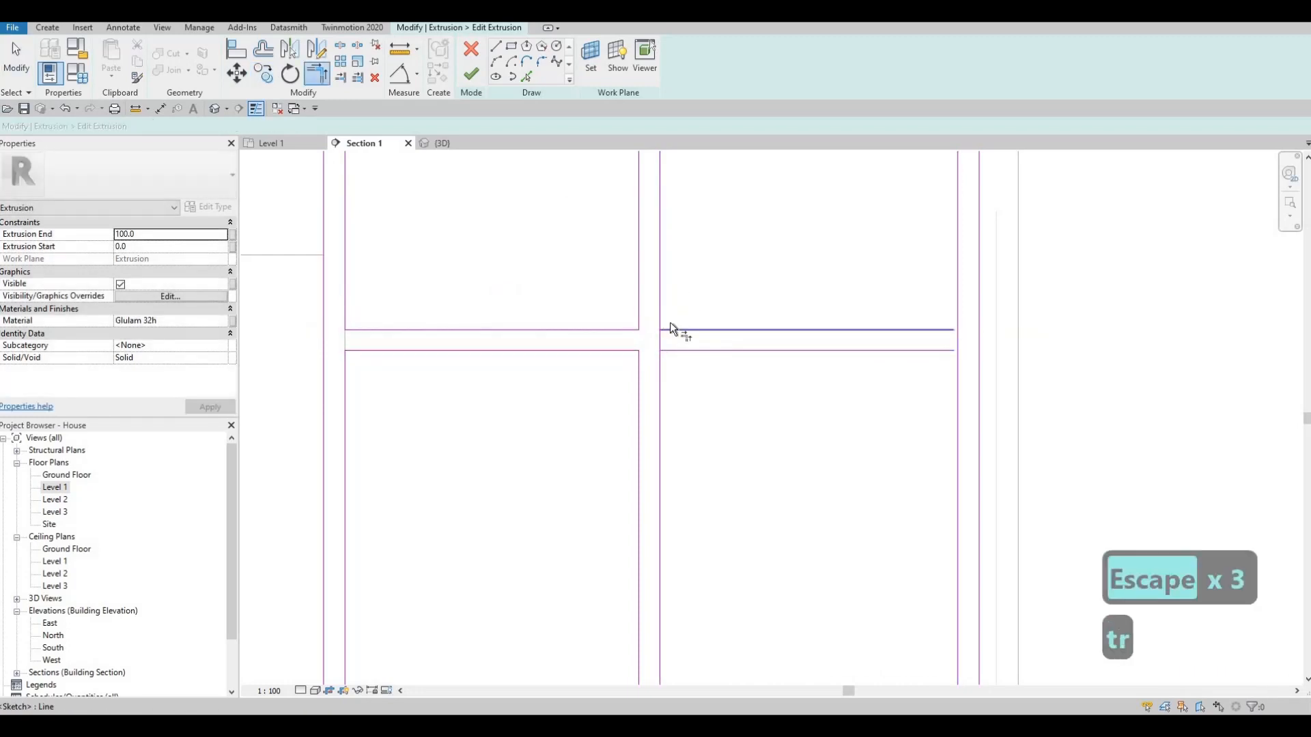
click(671, 327)
click(660, 313)
click(673, 350)
click(661, 364)
click(906, 331)
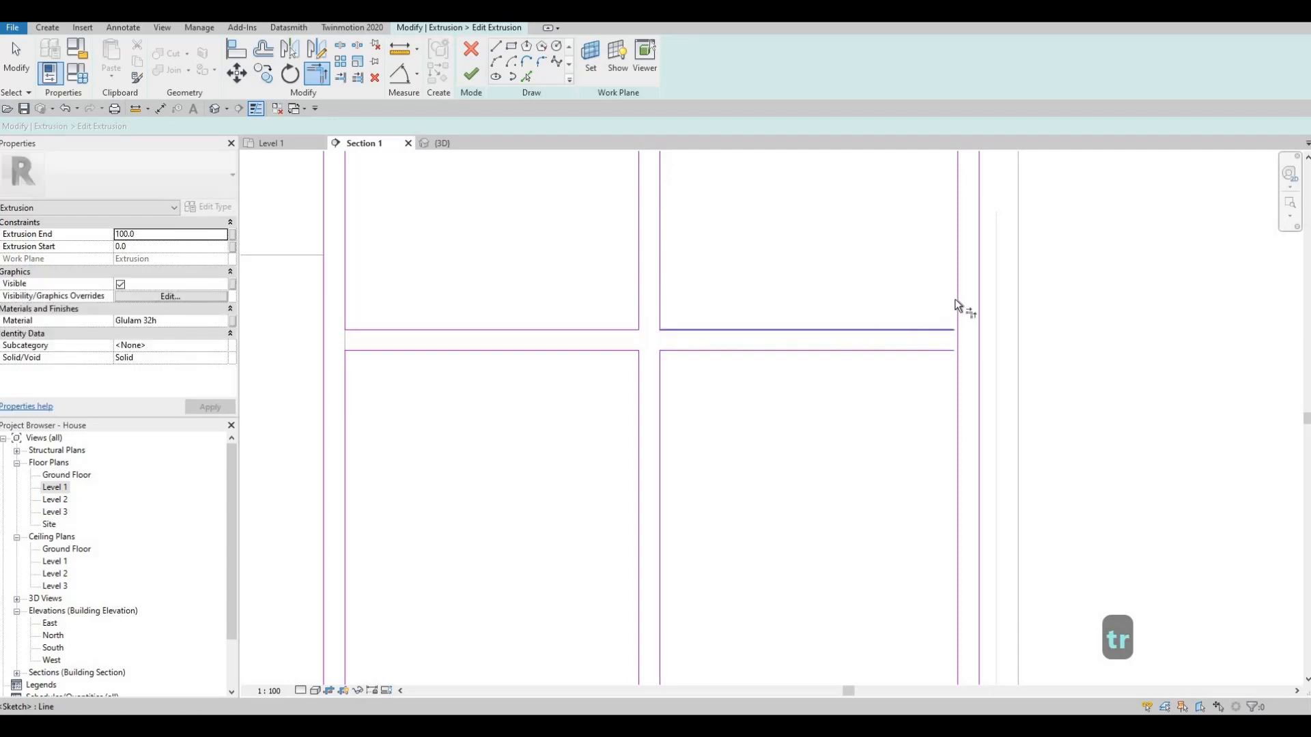
click(957, 305)
click(954, 351)
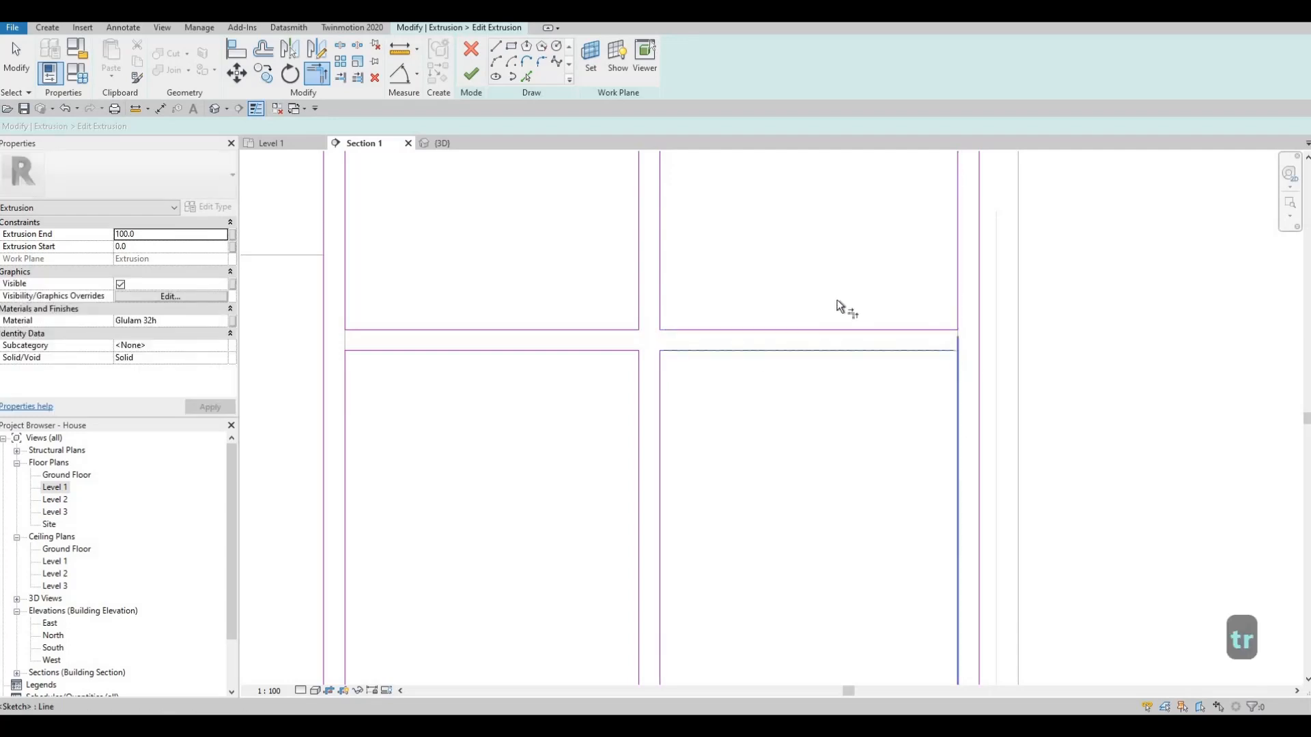
scroll(696, 264, down, 3)
key(Escape)
key(Escape)
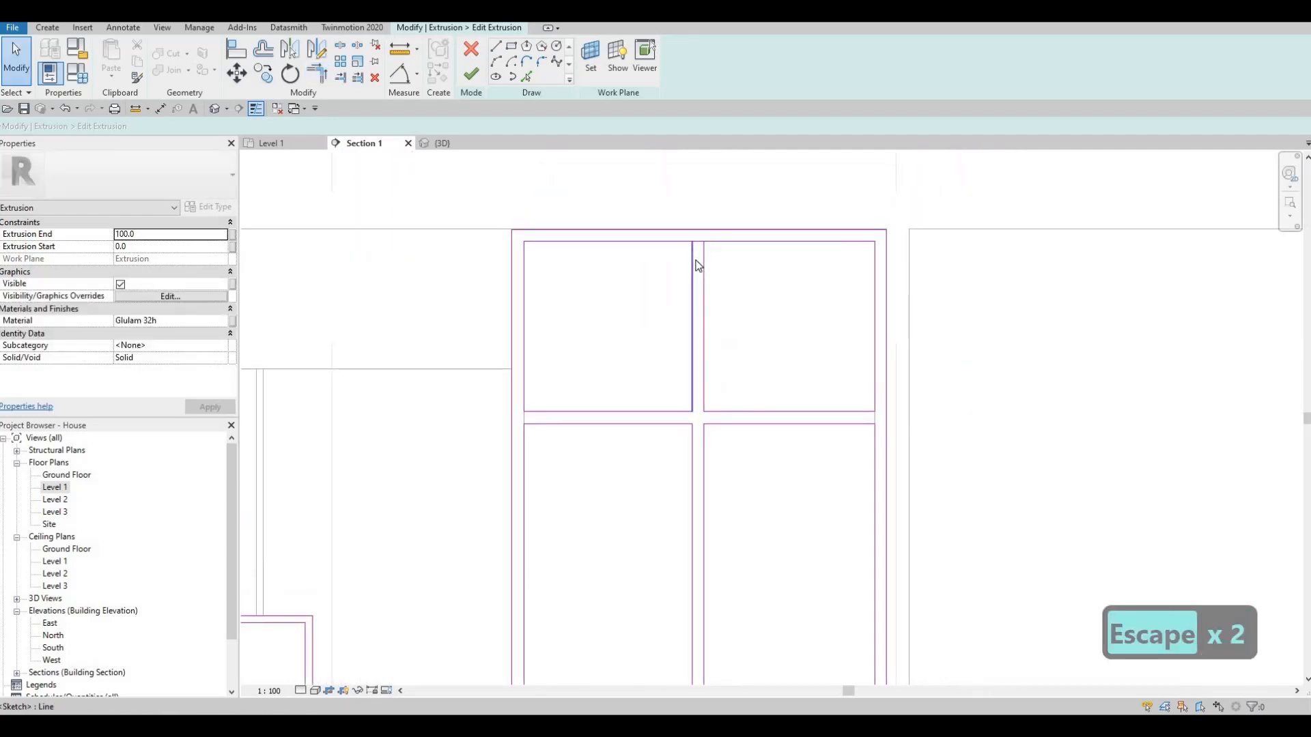
- Delete the short line closing the vertical divider at the opening's inner top edge
key(s)
key(l)
scroll(690, 236, up, 3)
key(Escape)
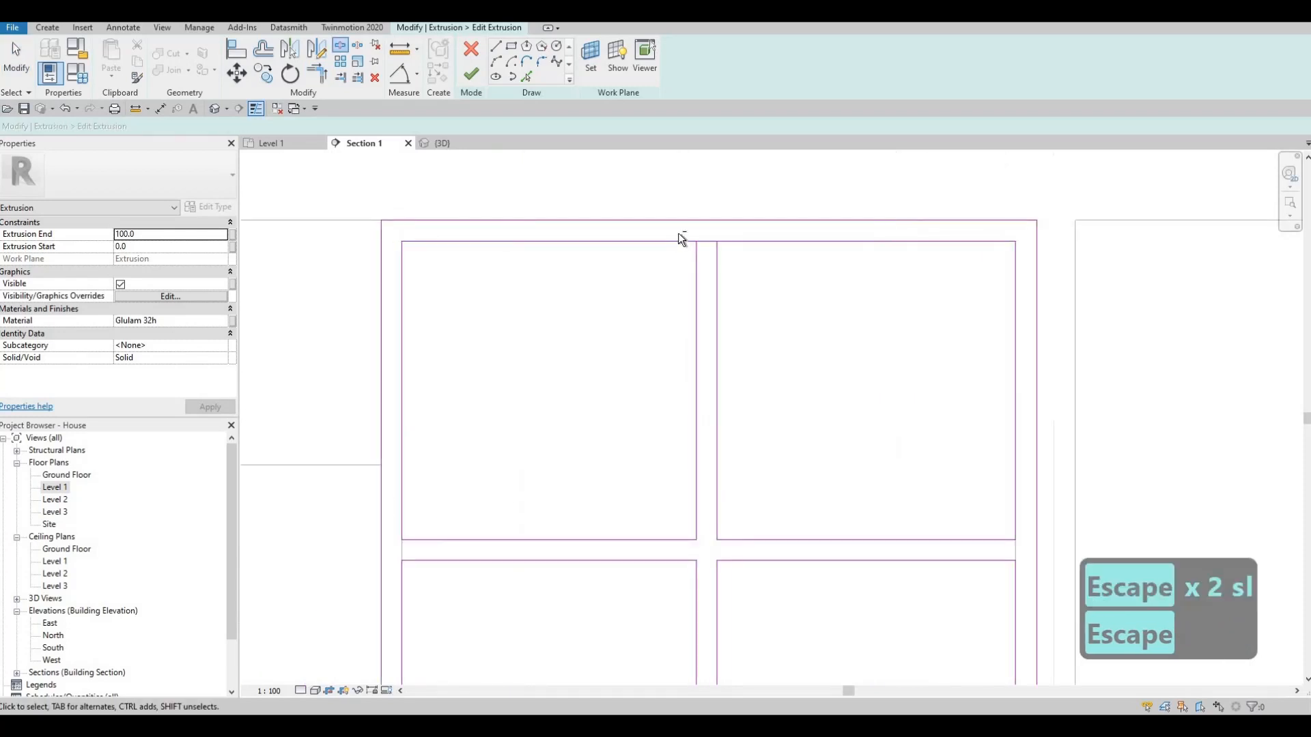
drag(678, 233, 735, 263)
key(Delete)
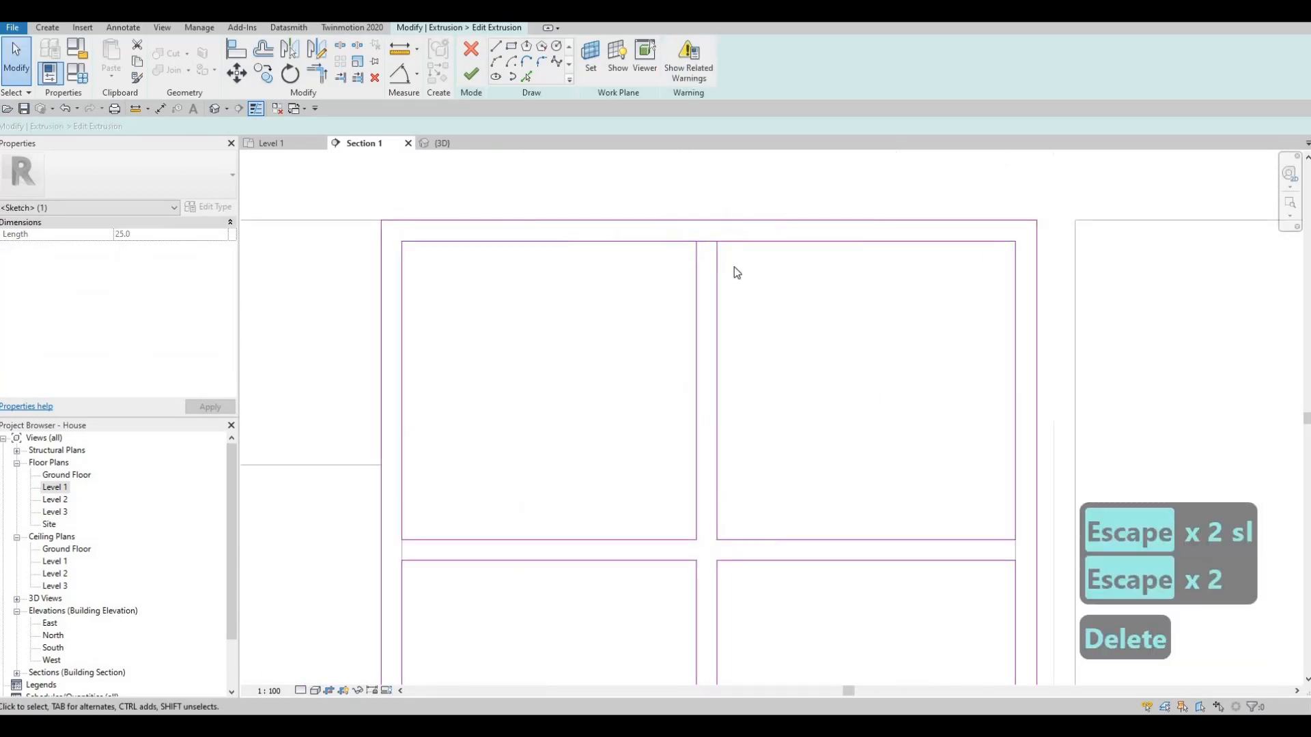
- Split the opening's inner top edge within the divider and trim both halves back to the divider's lines
key(s)
key(l)
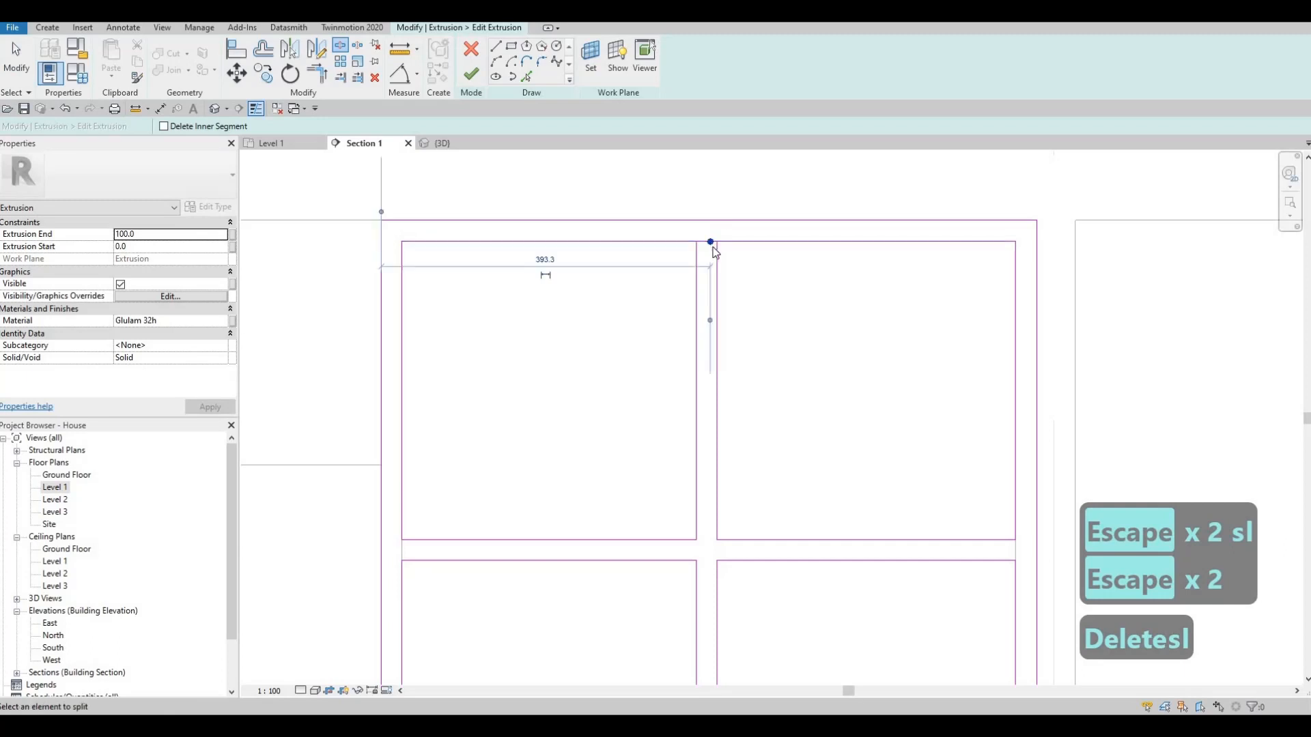
key(Escape)
key(Escape)
key(t)
key(r)
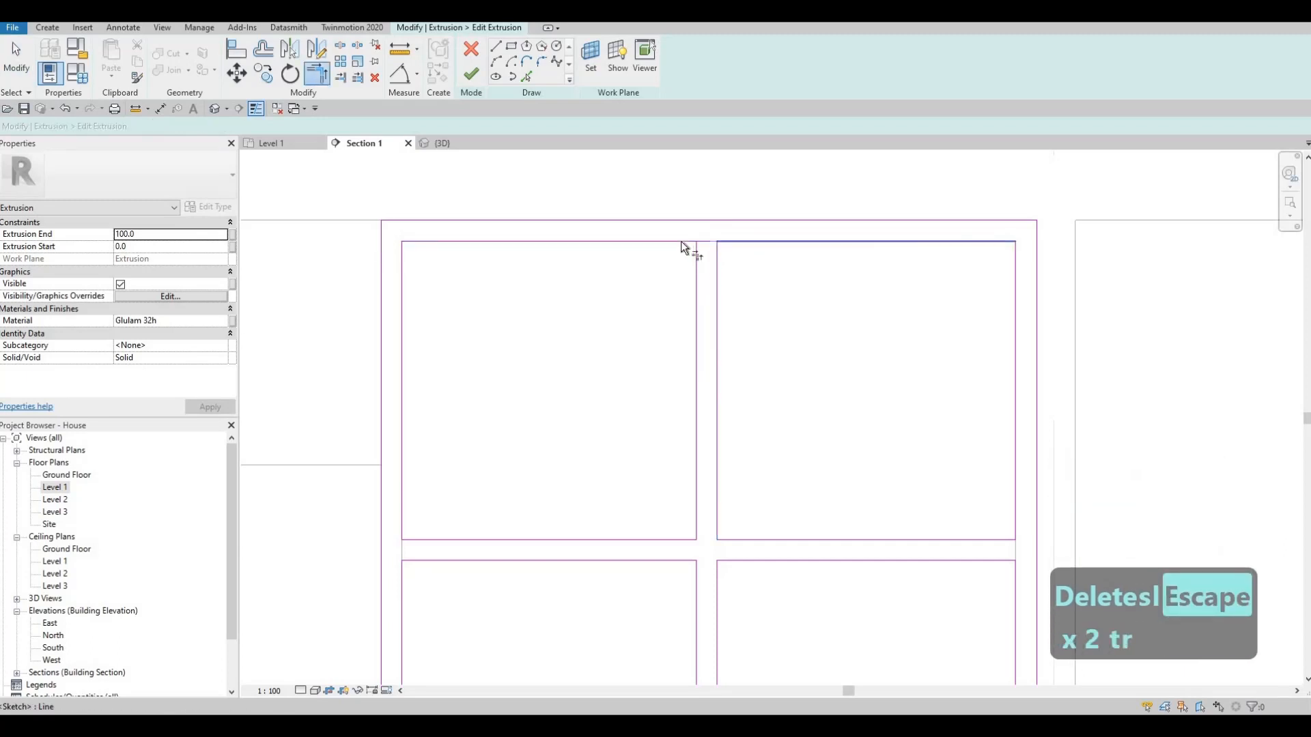
scroll(706, 461, down, 3)
scroll(696, 363, up, 4)
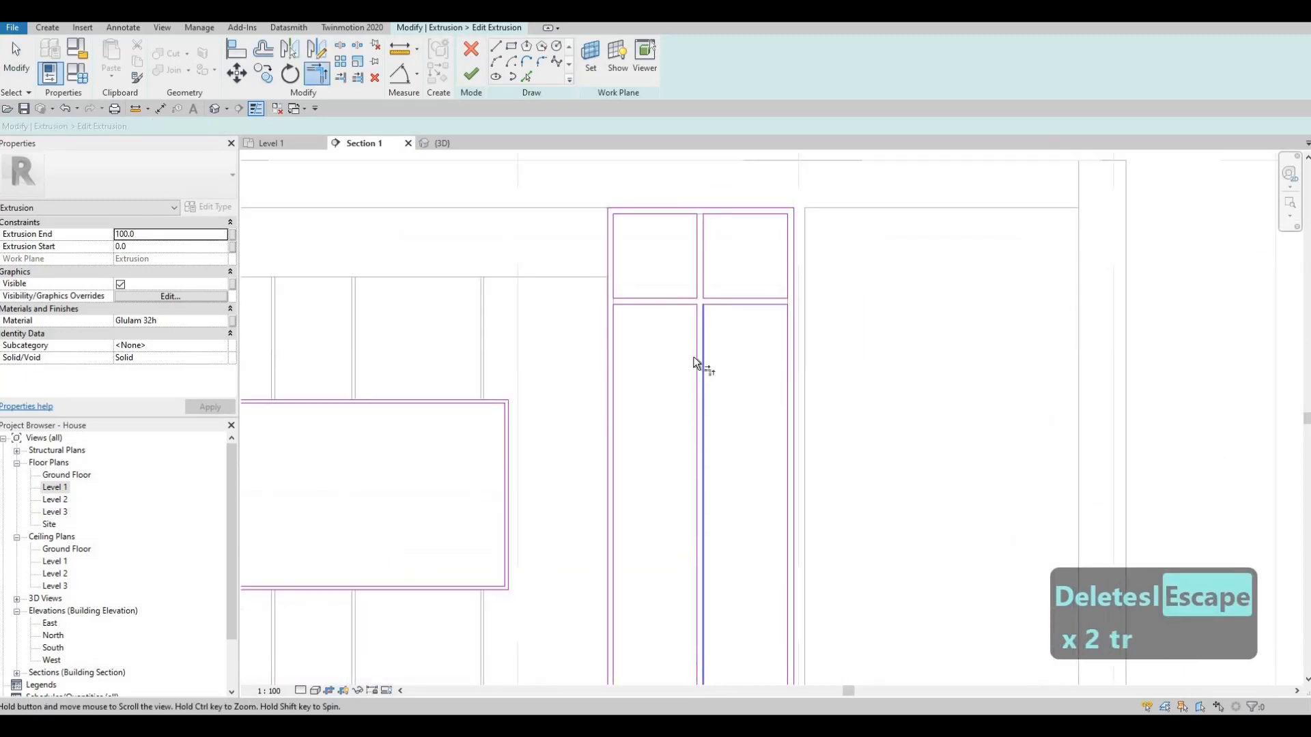
key(Escape)
key(Escape)
- Delete the short line closing the vertical divider at the opening's inner bottom edge
scroll(723, 416, up, 3)
drag(670, 389, 762, 427)
key(Delete)
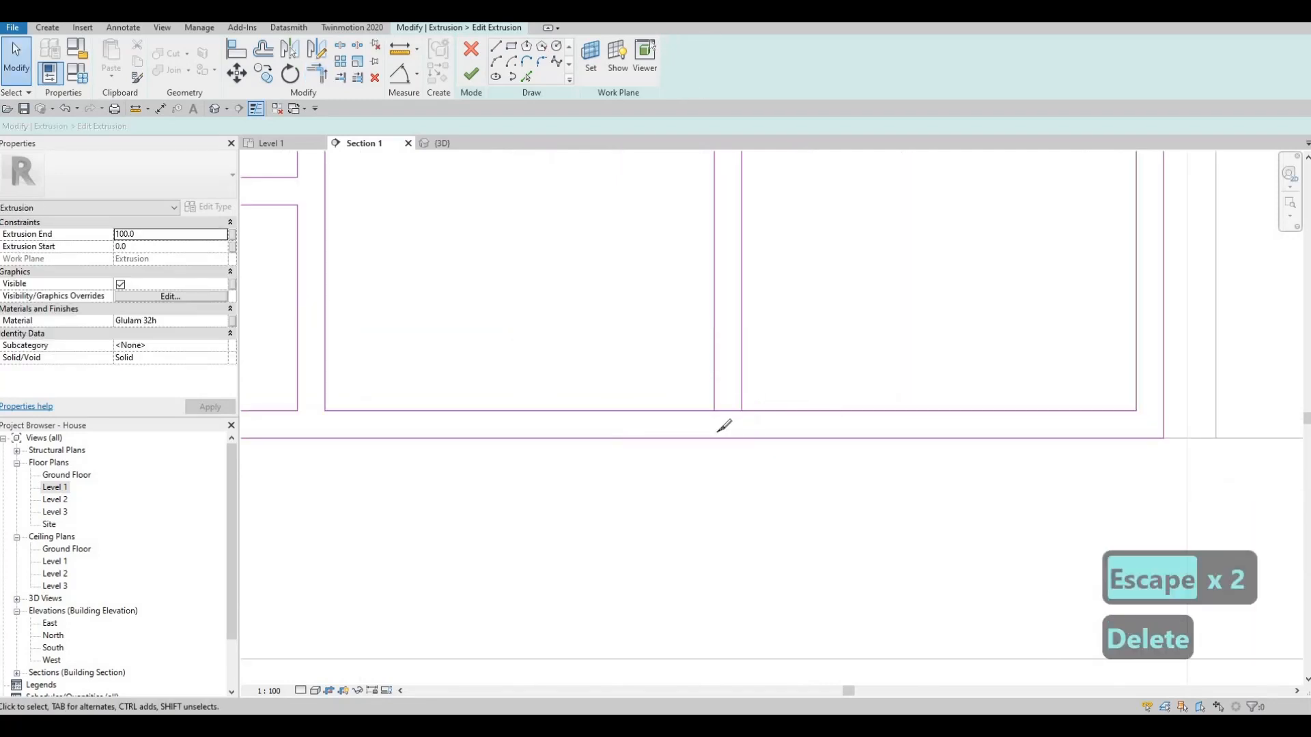
- Split the opening's inner bottom edge within the divider and trim both halves back to the divider's lines
key(Escape)
key(Escape)
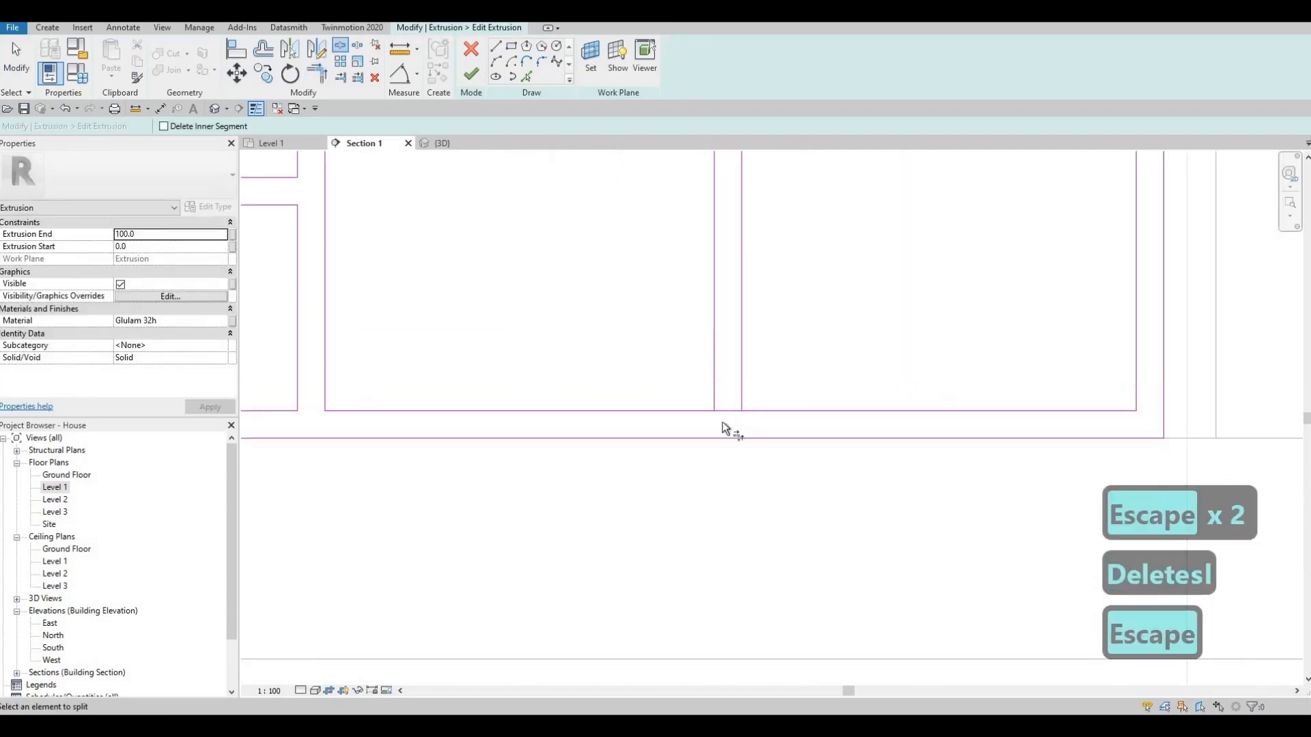
key(t)
key(r)
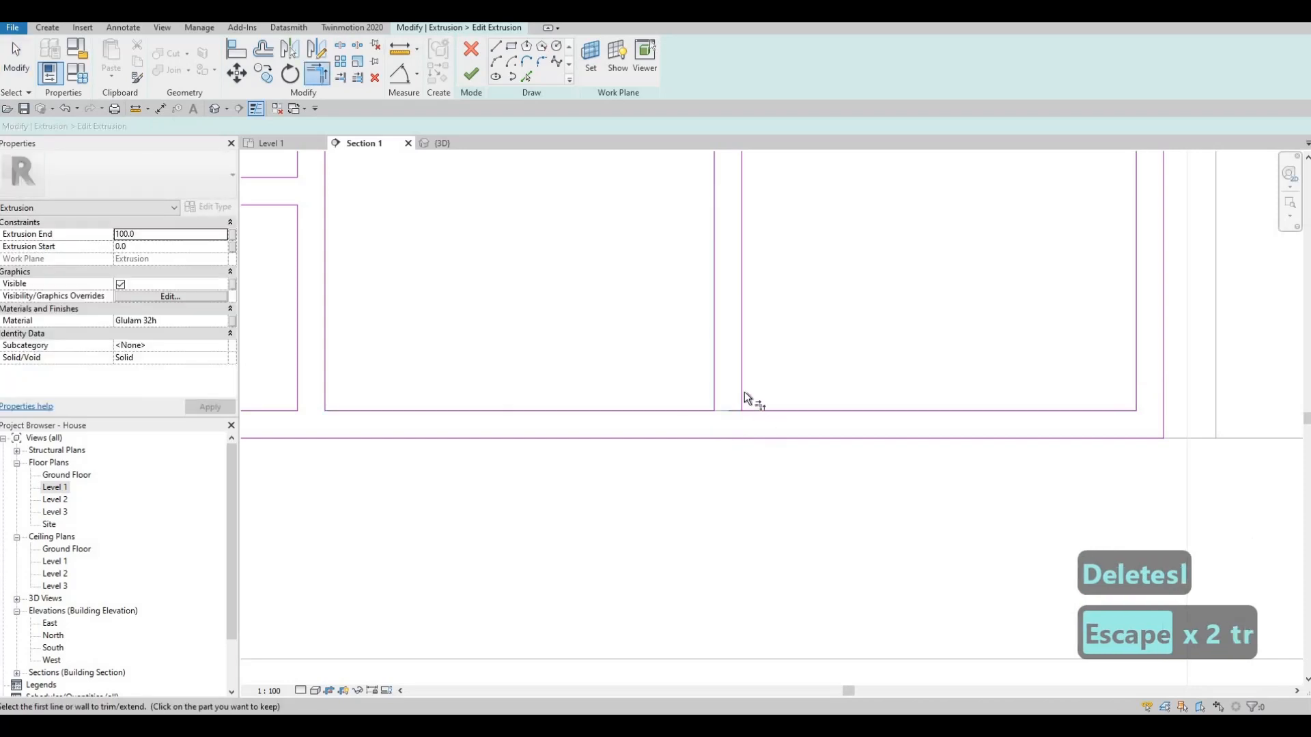
key(Escape)
- Copy the upper shelf's four horizontal lines downward in the right-hand opening to form a second shelf with matching cell spacing
scroll(744, 338, down, 3)
scroll(777, 370, down, 2)
middle_drag(725, 221, 717, 434)
scroll(717, 434, down, 1)
middle_drag(680, 283, 659, 437)
key(Escape)
scroll(602, 257, up, 2)
drag(597, 255, 879, 333)
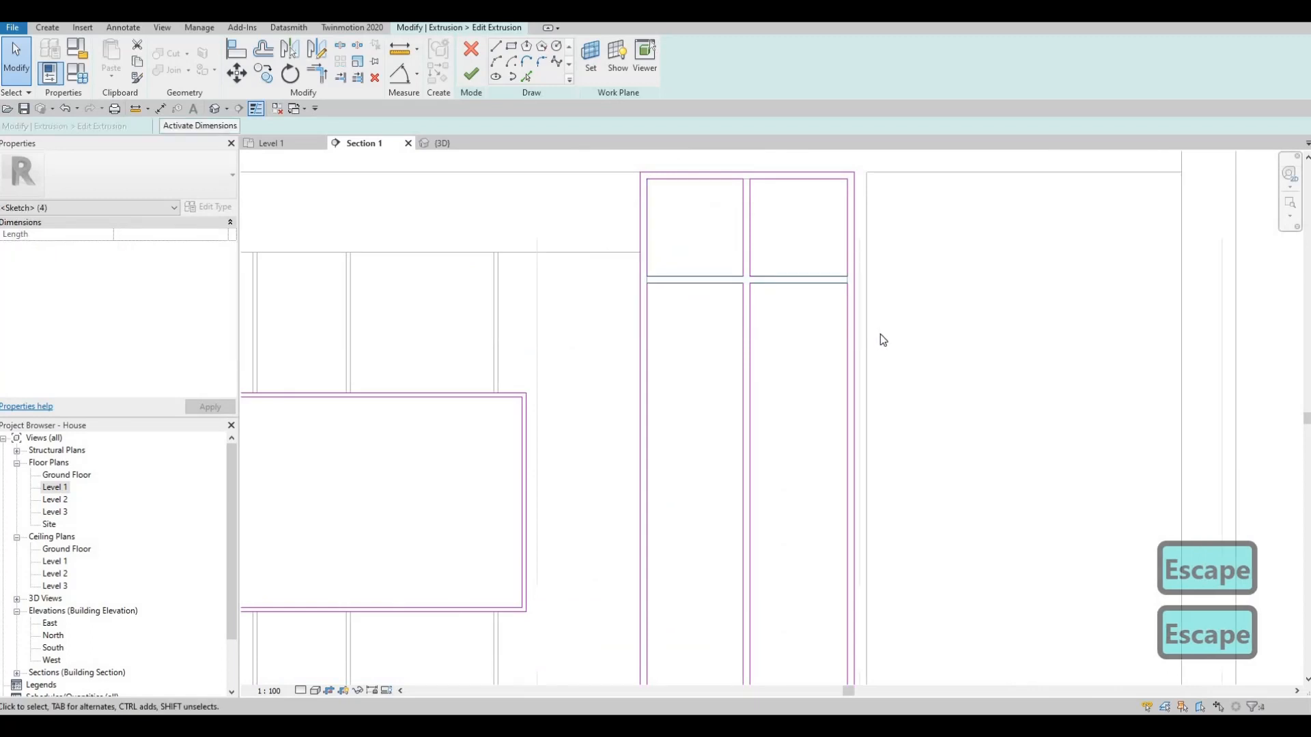
key(c)
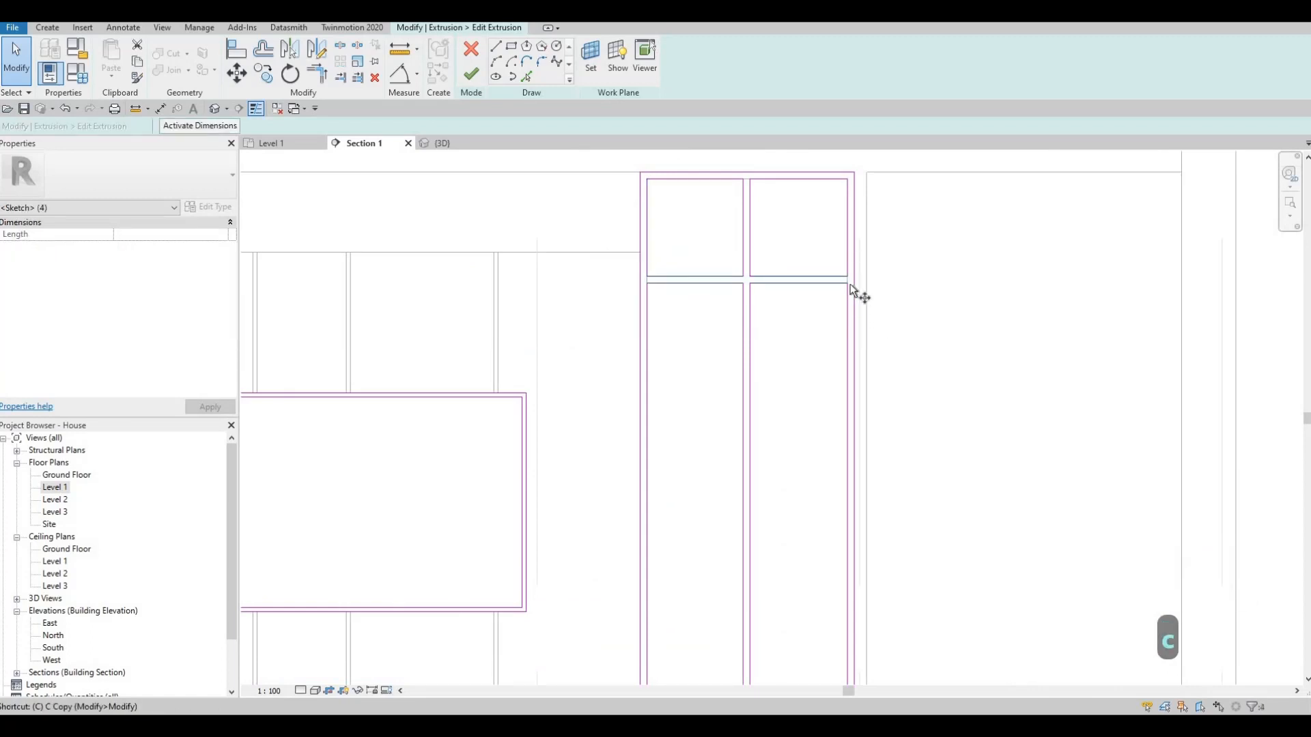
key(o)
click(848, 211)
click(847, 176)
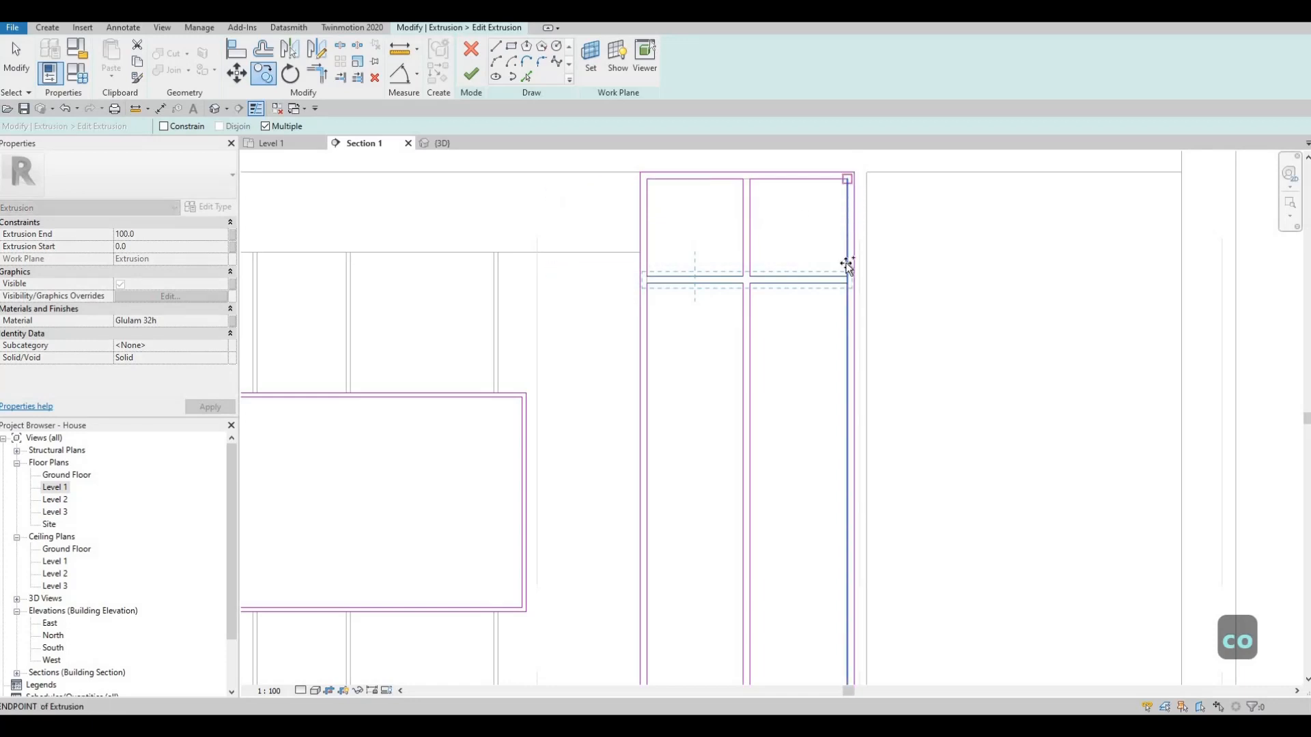
click(848, 382)
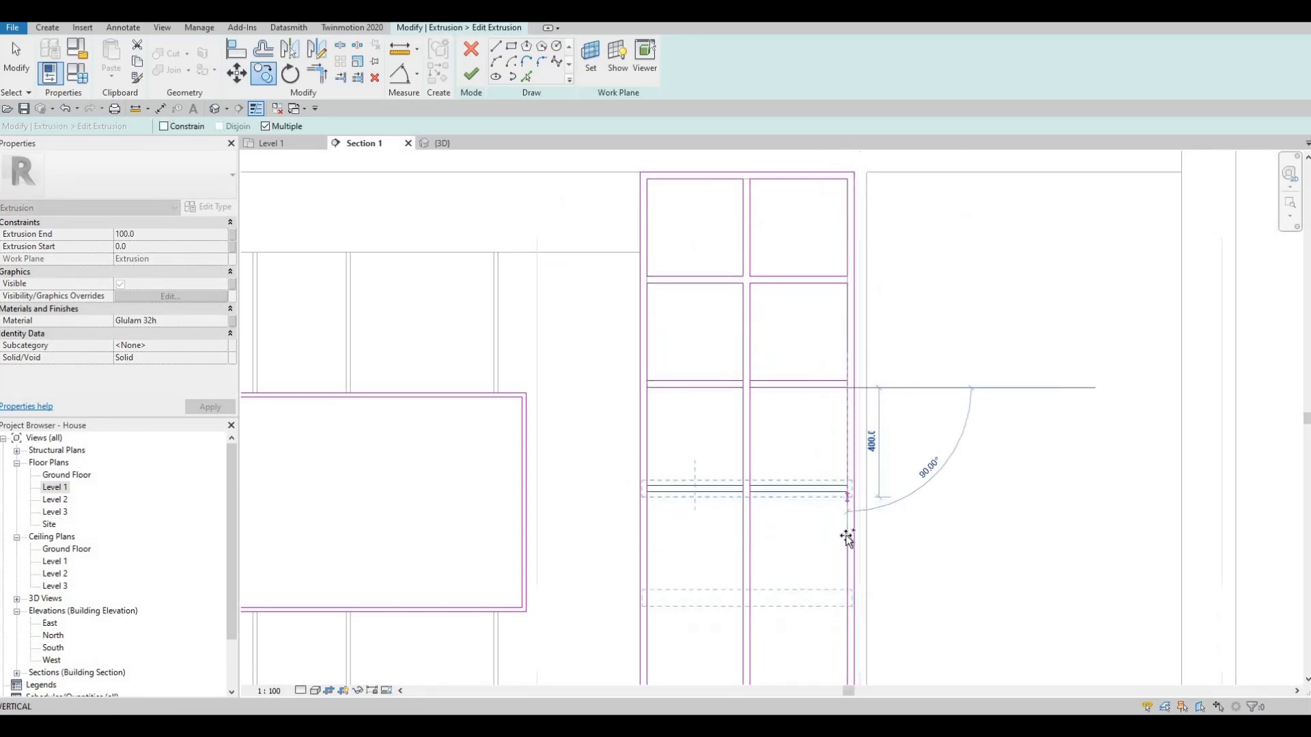
- Place three more evenly spaced copies of the shelf lines further down the opening
click(847, 493)
middle_drag(853, 542, 868, 360)
click(863, 414)
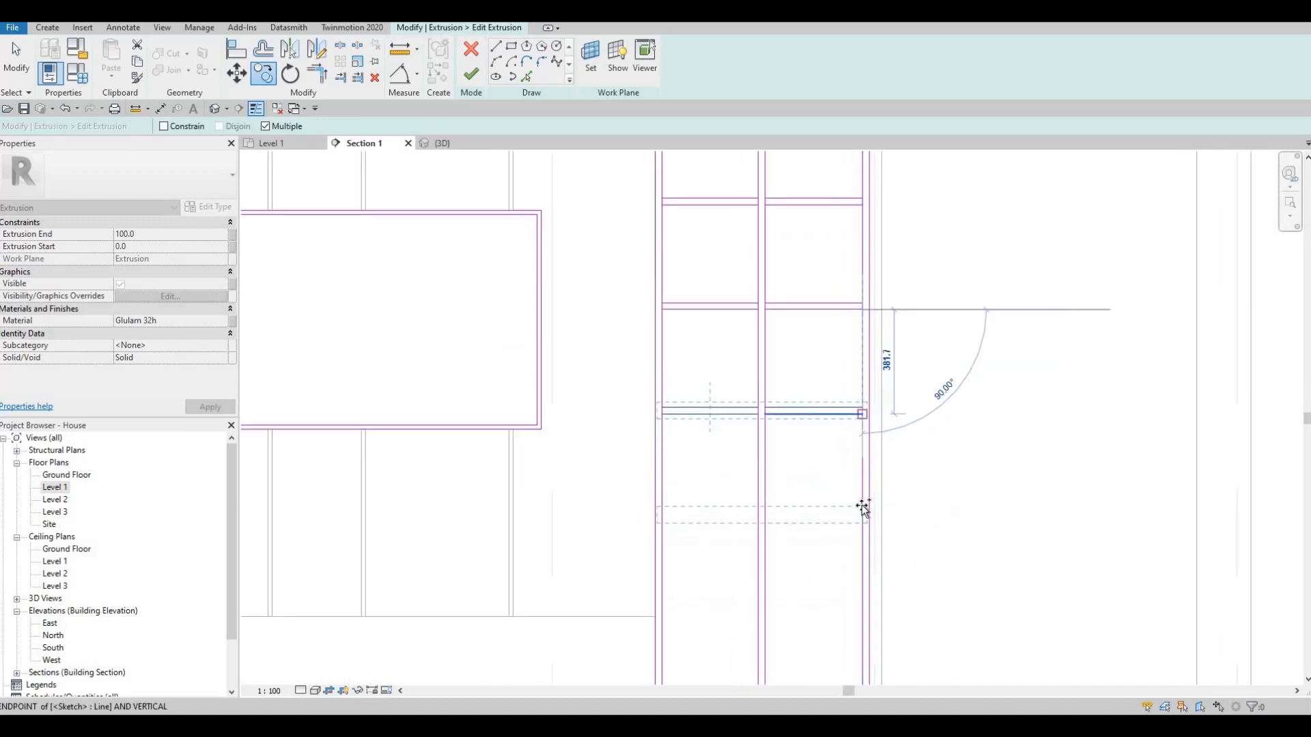
middle_drag(856, 547, 845, 371)
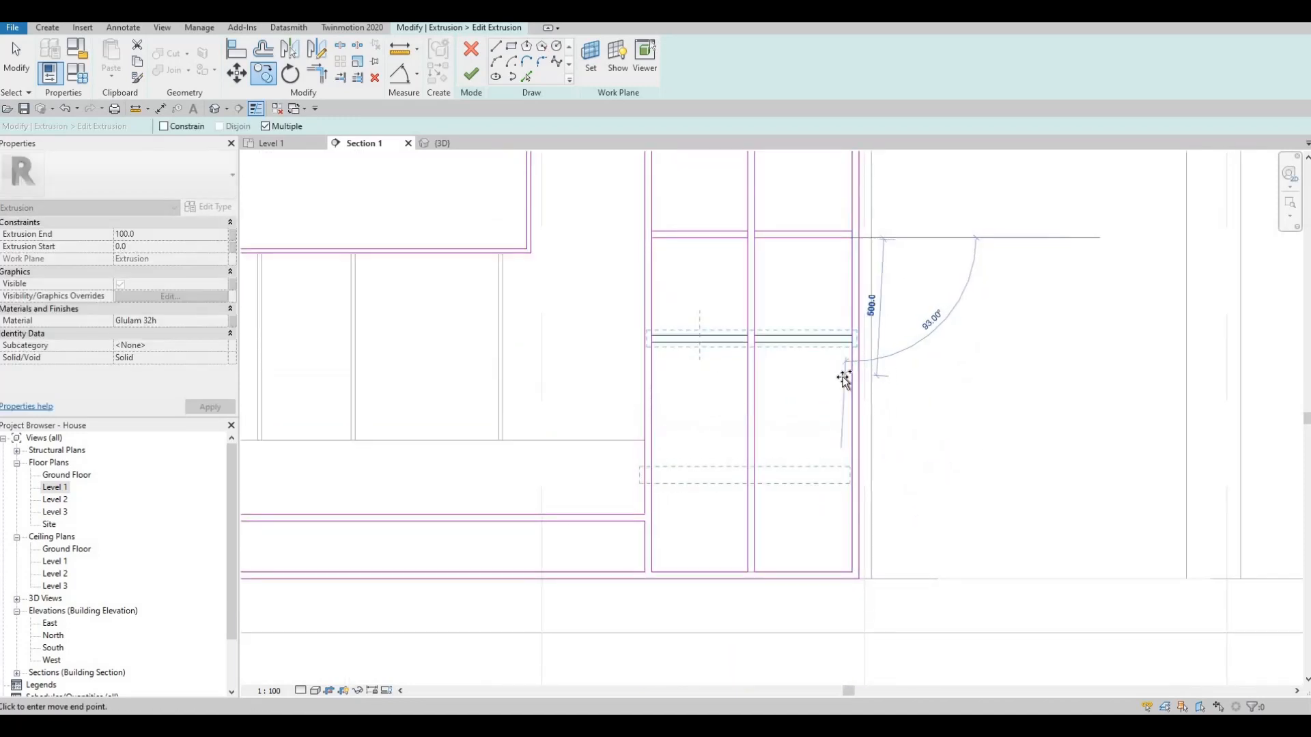
scroll(679, 419, up, 2)
key(Escape)
key(Escape)
key(Escape)
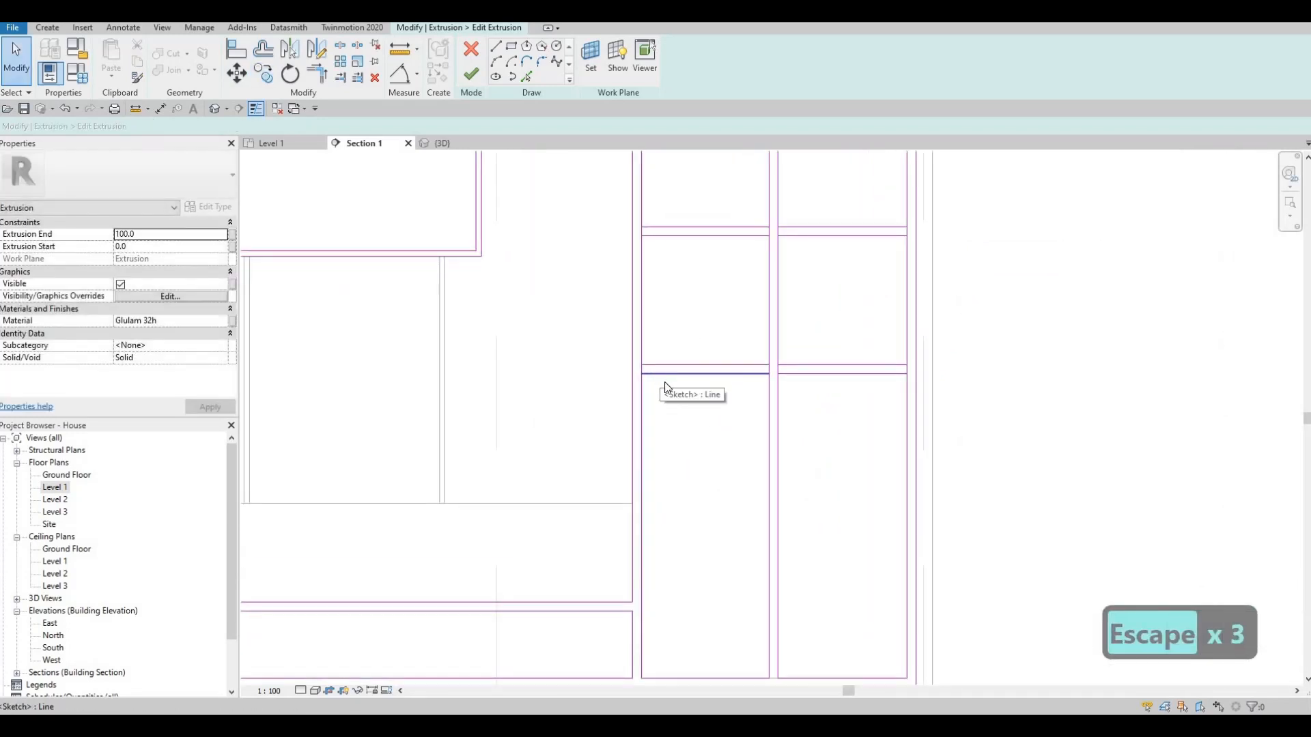
- Split the opening's vertical lines at the lower edges of the two lowest copied shelves
key(s)
scroll(647, 368, up, 2)
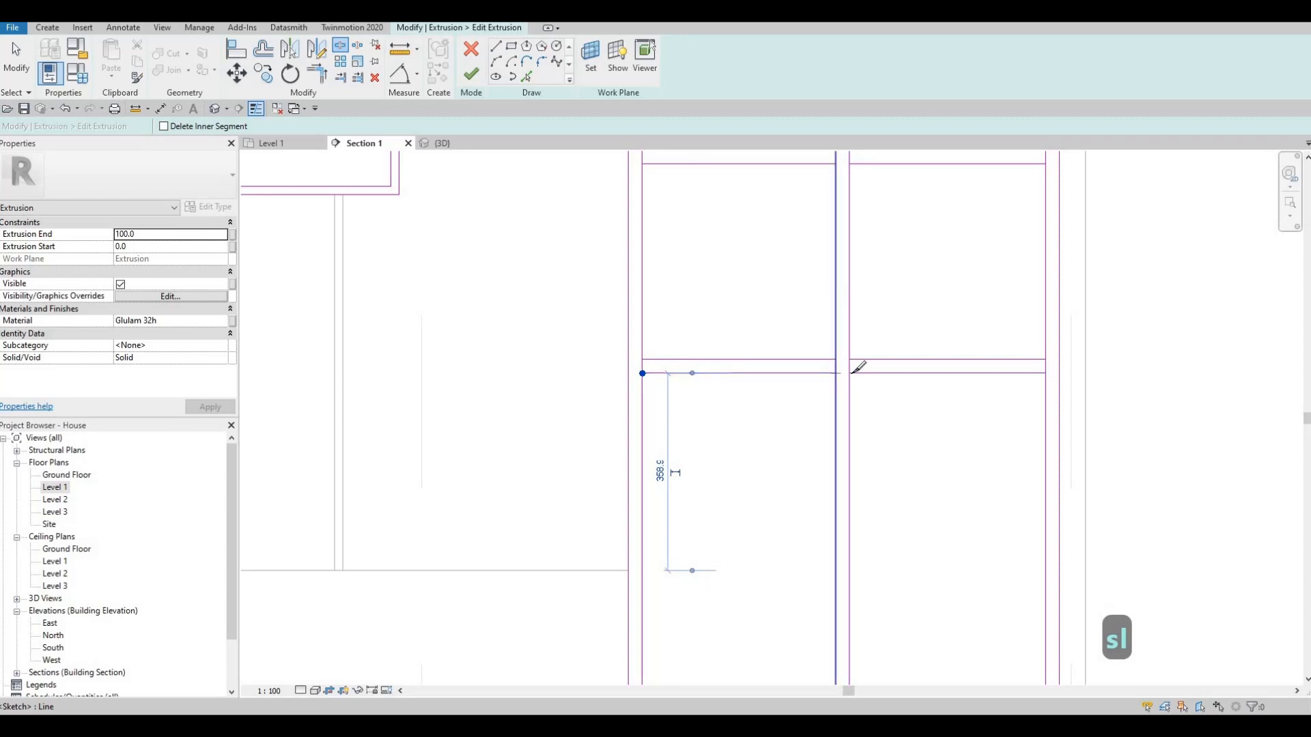
click(1047, 374)
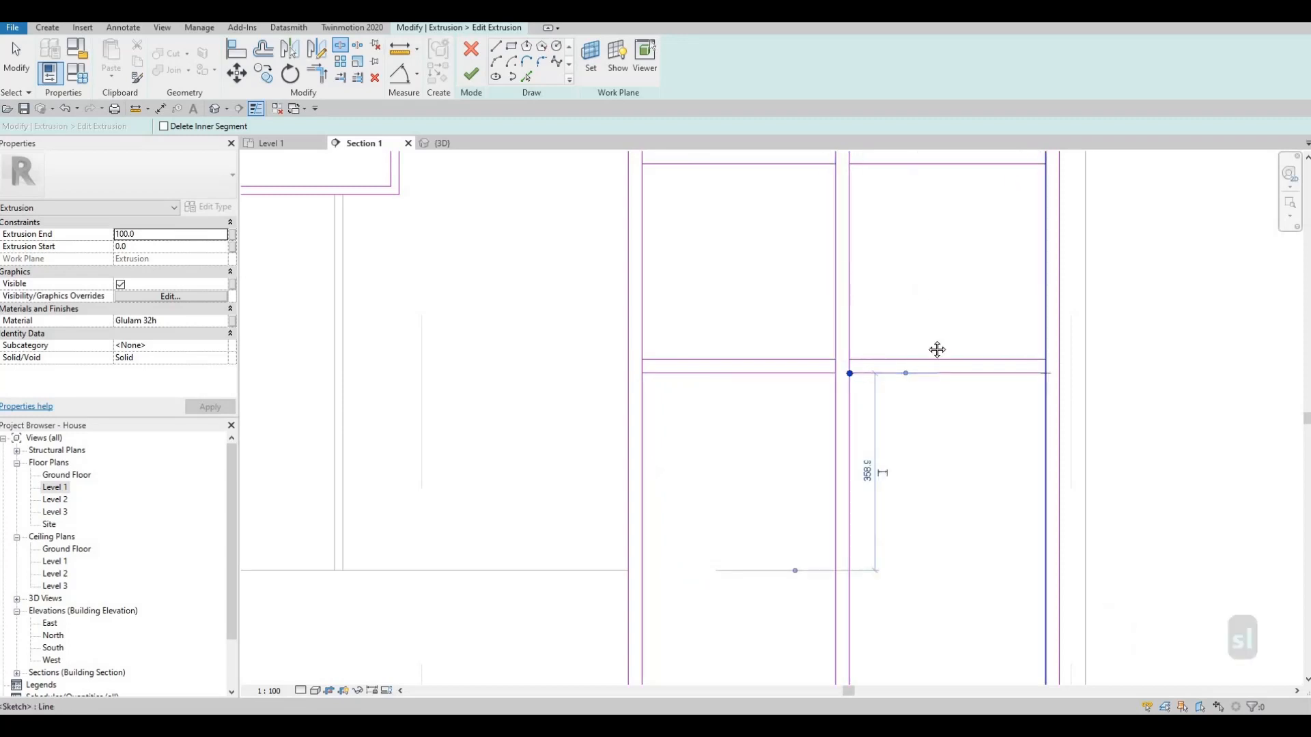
middle_drag(936, 348, 928, 492)
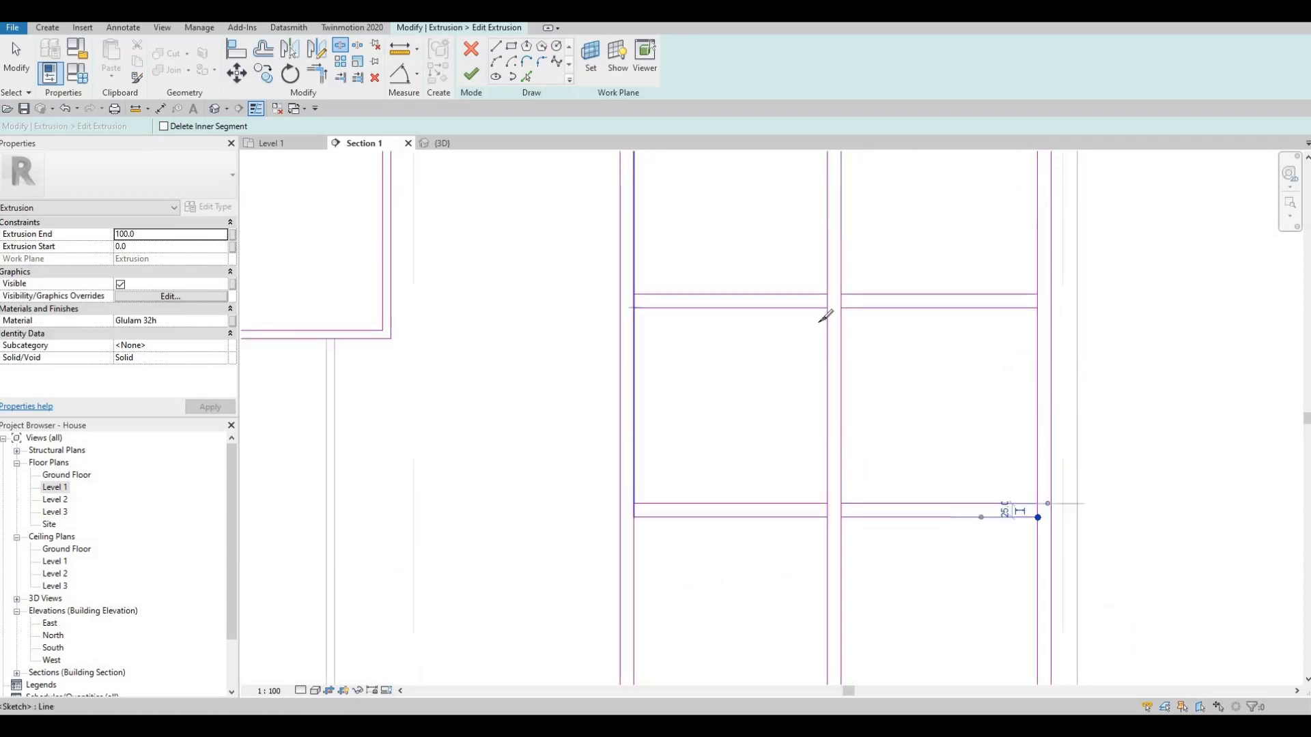
click(827, 309)
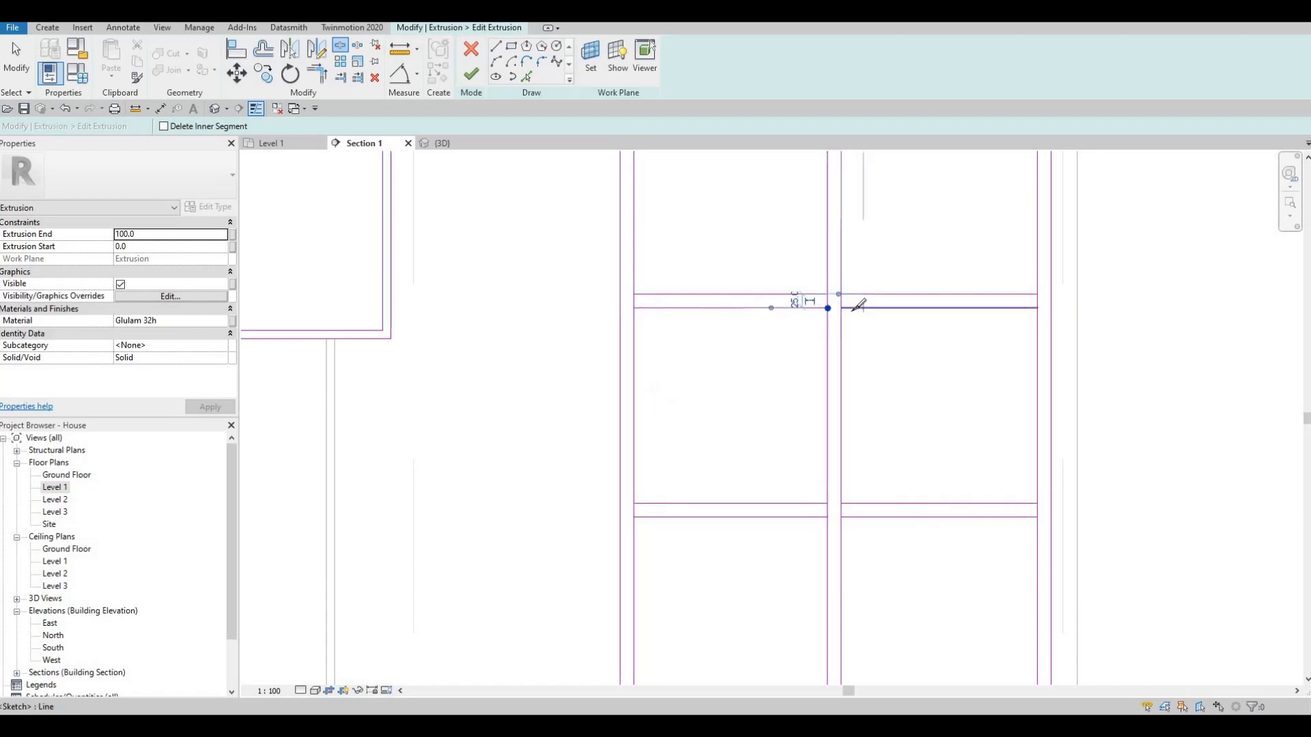
click(1043, 306)
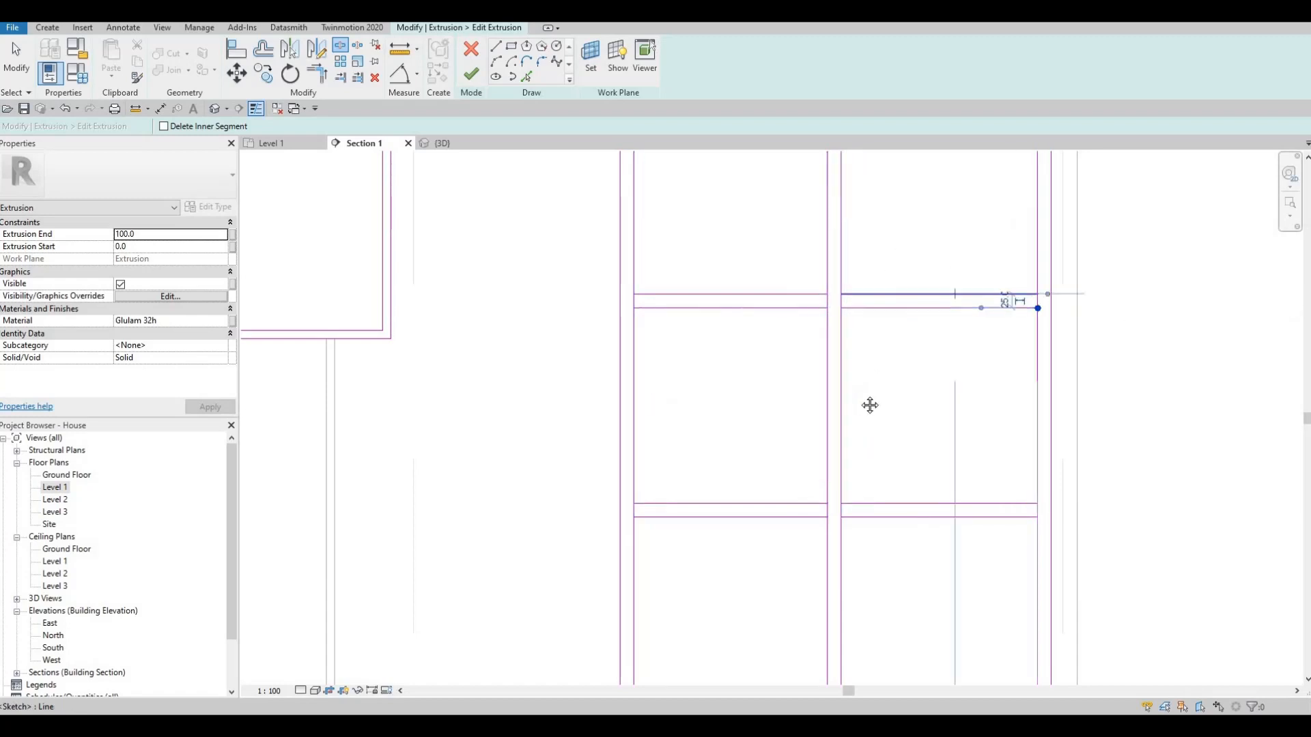
- Split the opening's vertical lines at the lower edge of the third copied shelf from the bottom
middle_drag(870, 403, 881, 365)
scroll(881, 364, down, 2)
middle_drag(729, 298, 699, 424)
click(700, 290)
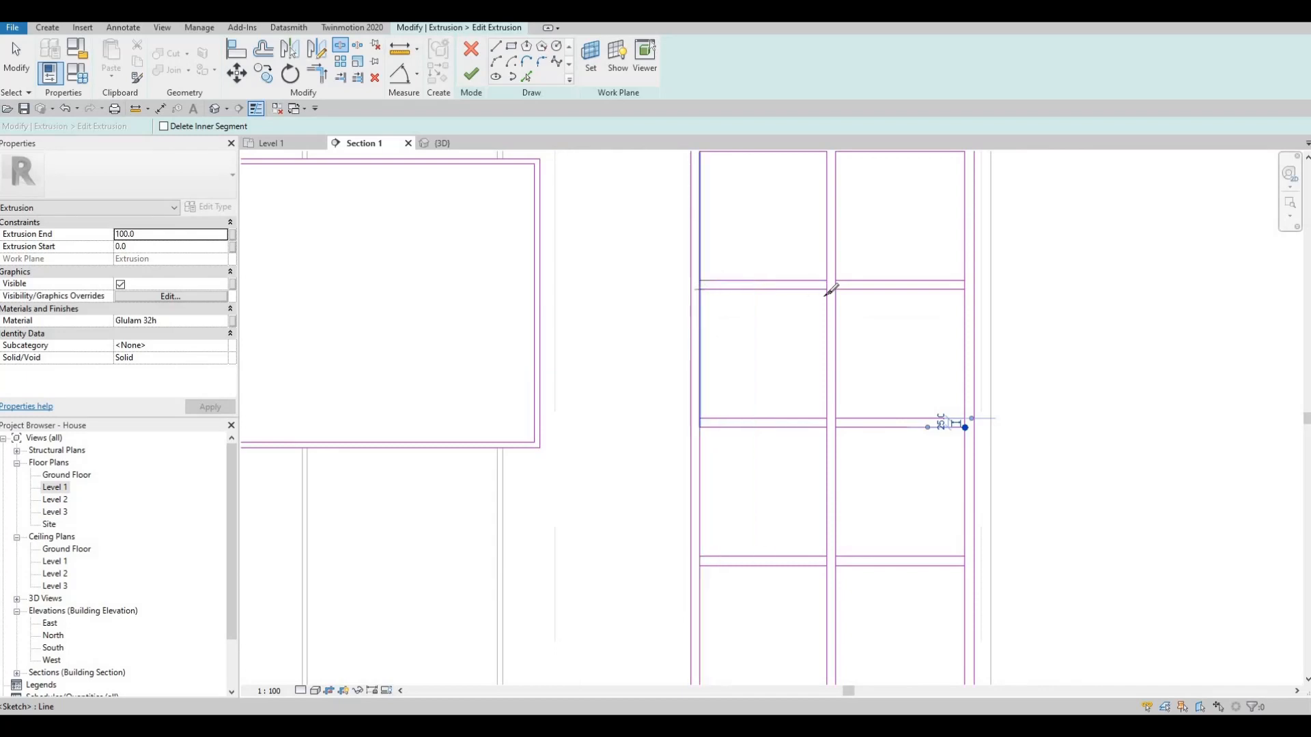
click(834, 287)
scroll(847, 287, up, 2)
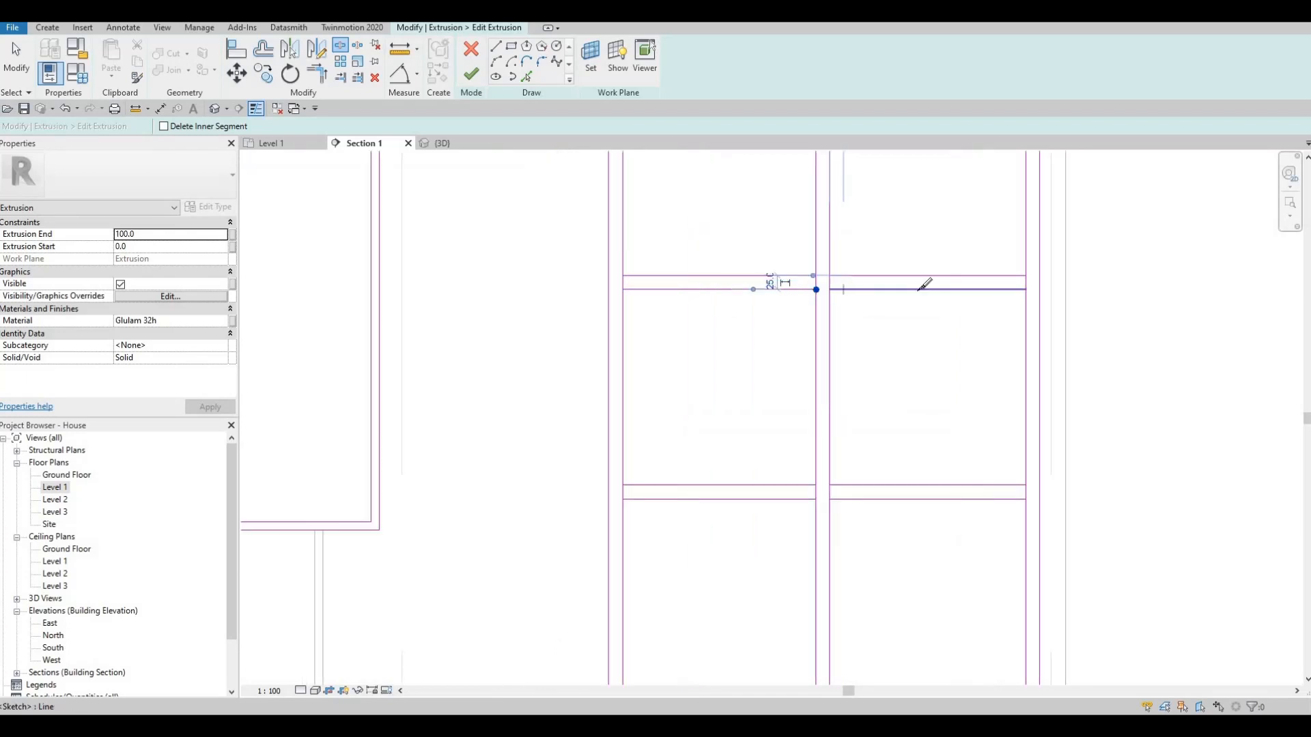
scroll(858, 273, down, 3)
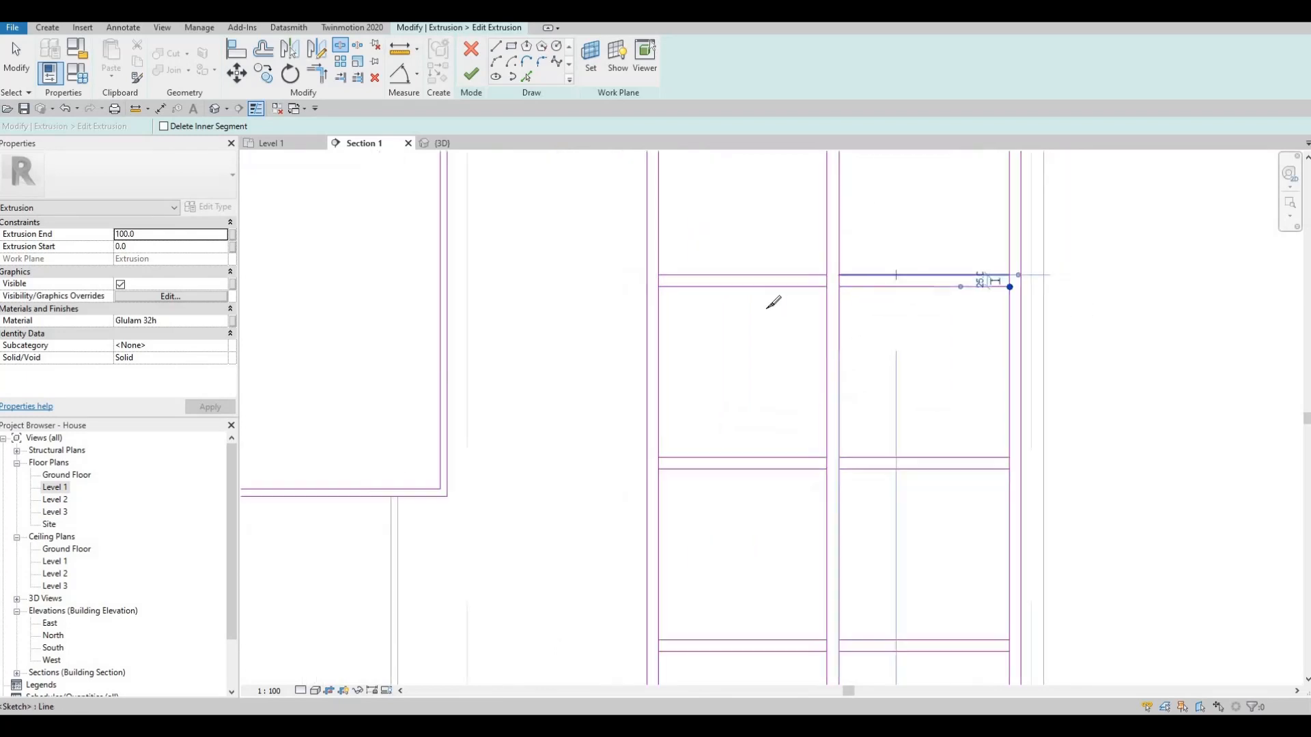
- Split the opening's vertical lines at the lower edge of the highest copied shelf
middle_drag(756, 170, 735, 336)
scroll(672, 318, up, 2)
scroll(676, 315, up, 1)
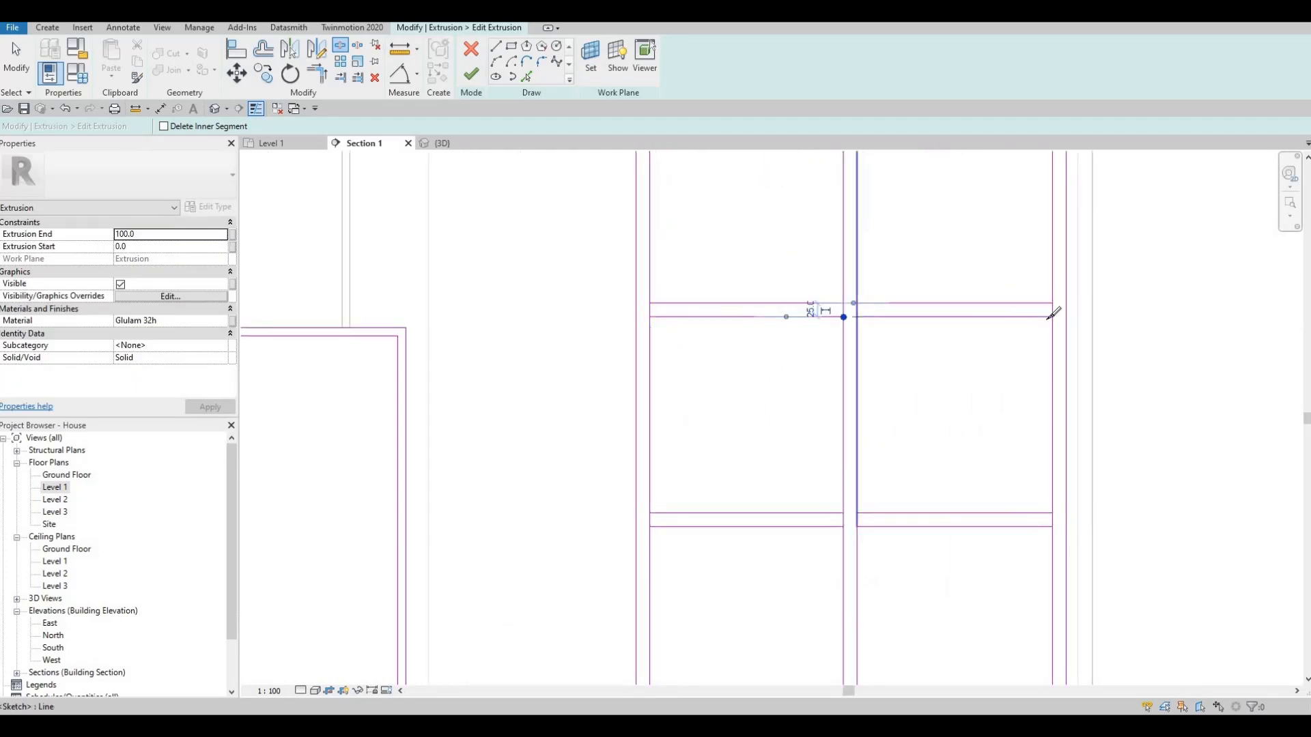
scroll(831, 286, down, 3)
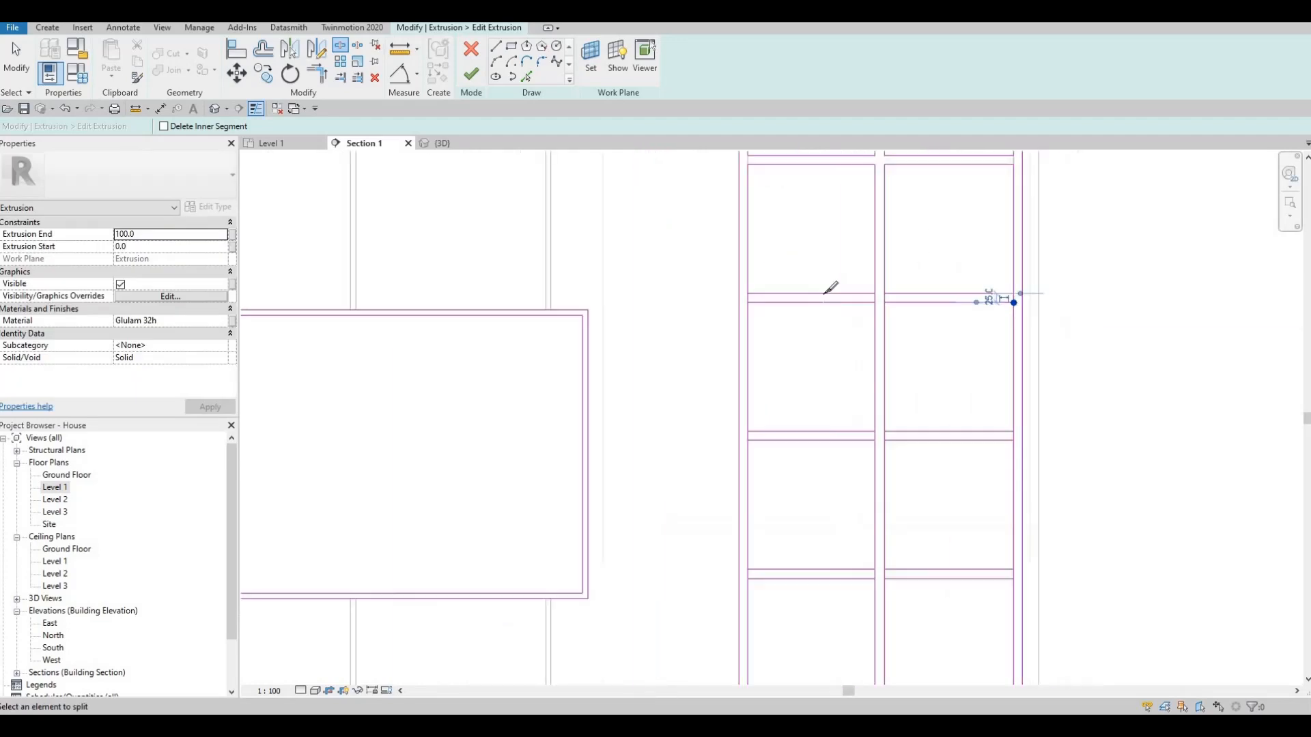
scroll(806, 328, down, 1)
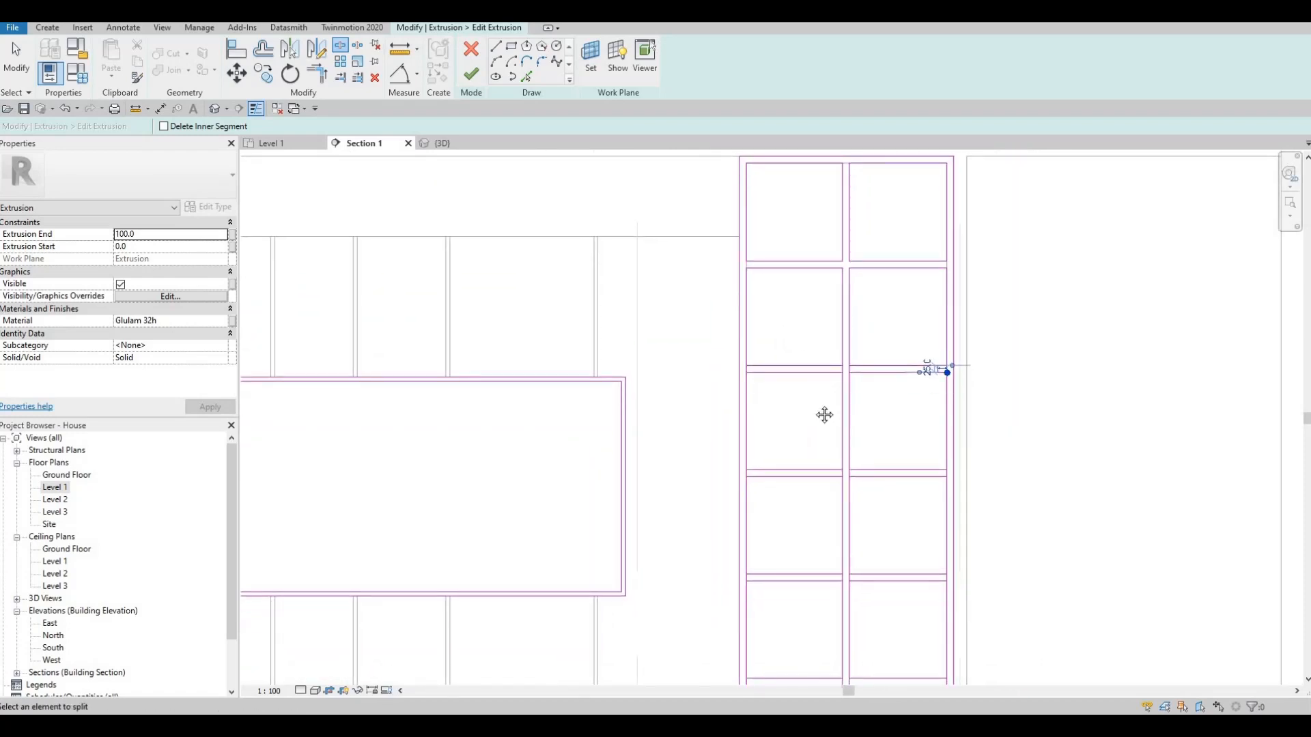
key(Escape)
scroll(847, 226, up, 5)
scroll(806, 361, down, 1)
key(Escape)
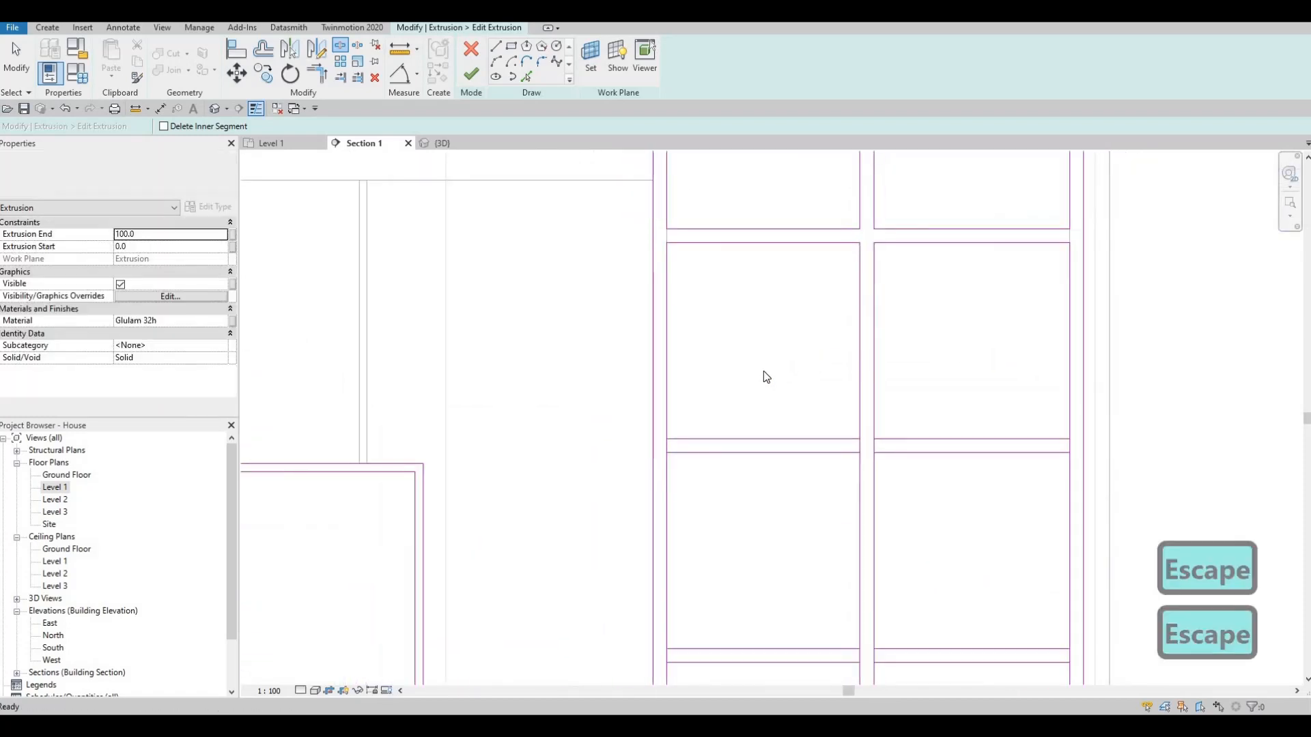
- Trim the cell corners above the highest copied shelf so its closing lines are removed on both sides of the divider
key(Escape)
key(t)
key(r)
click(728, 427)
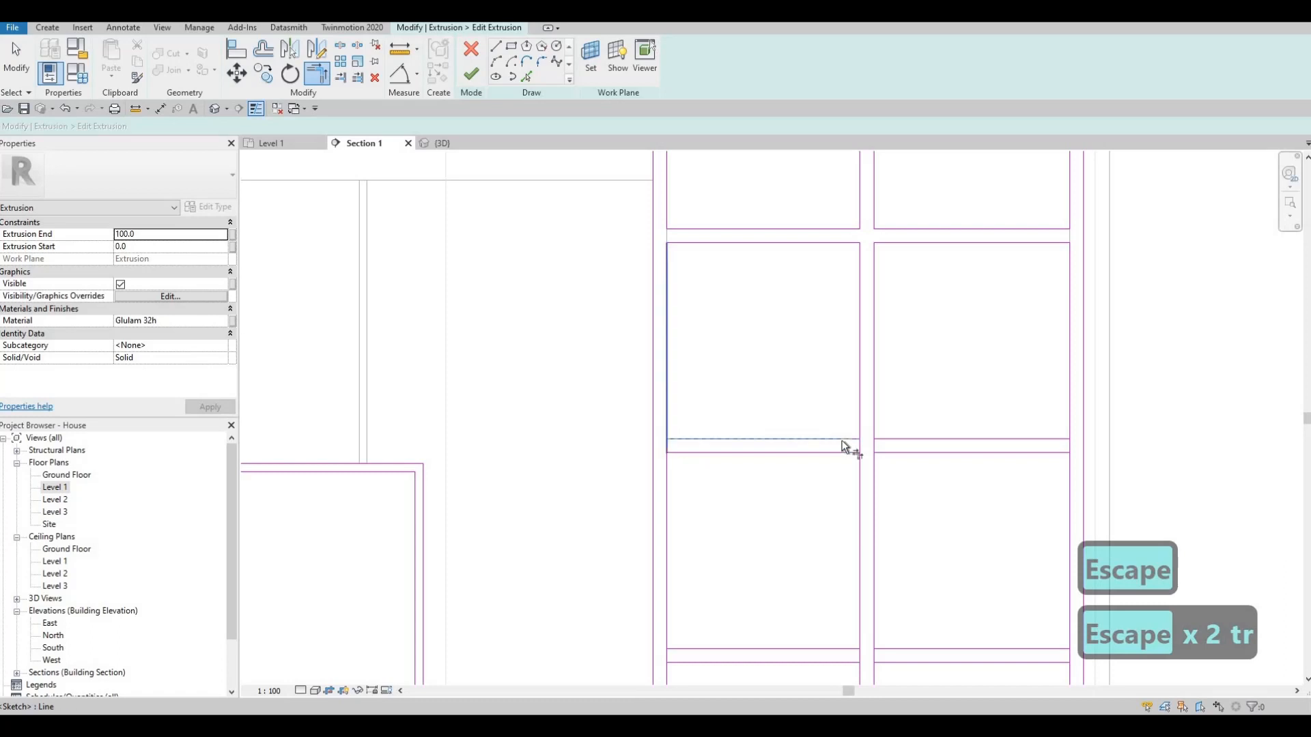
click(885, 434)
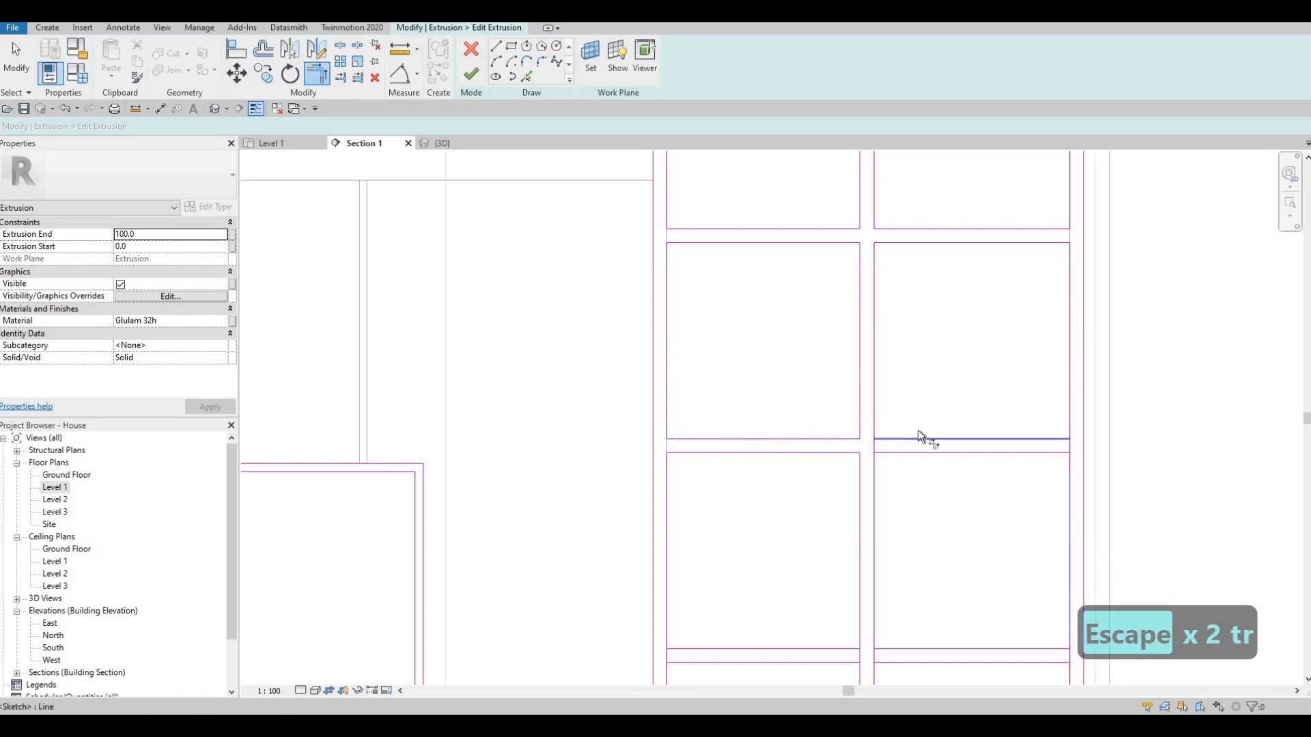
click(1044, 434)
click(1067, 402)
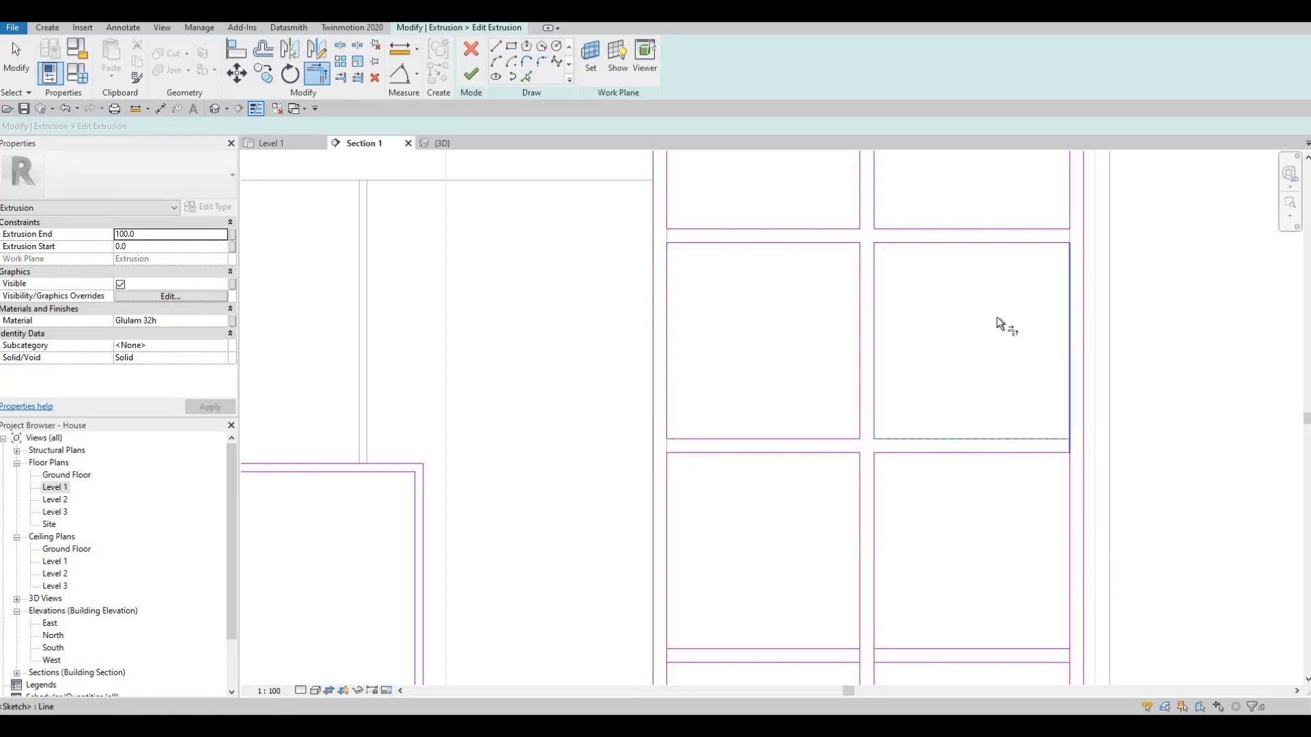
- Trim the vertical lines to the upper edge of the second copied shelf from the top, on both sides of the divider
middle_drag(1053, 444, 1044, 225)
click(1064, 426)
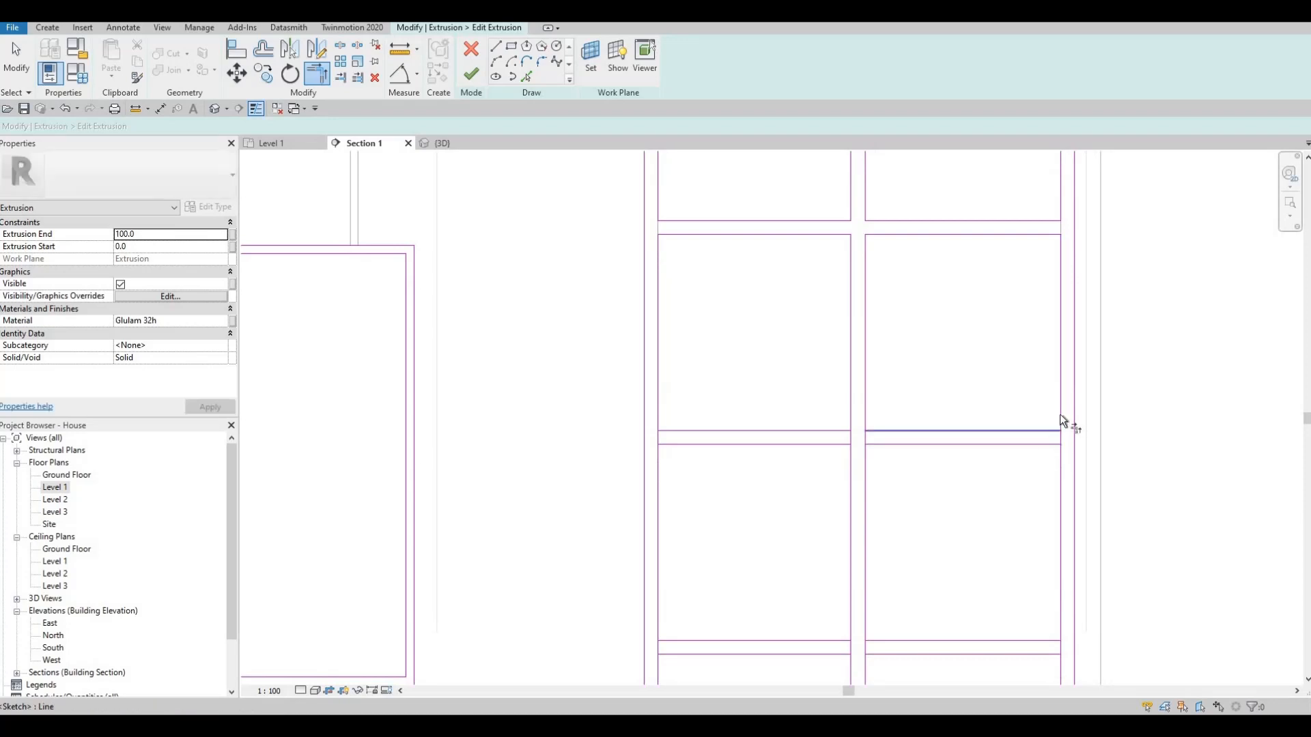
click(869, 425)
click(850, 424)
click(832, 432)
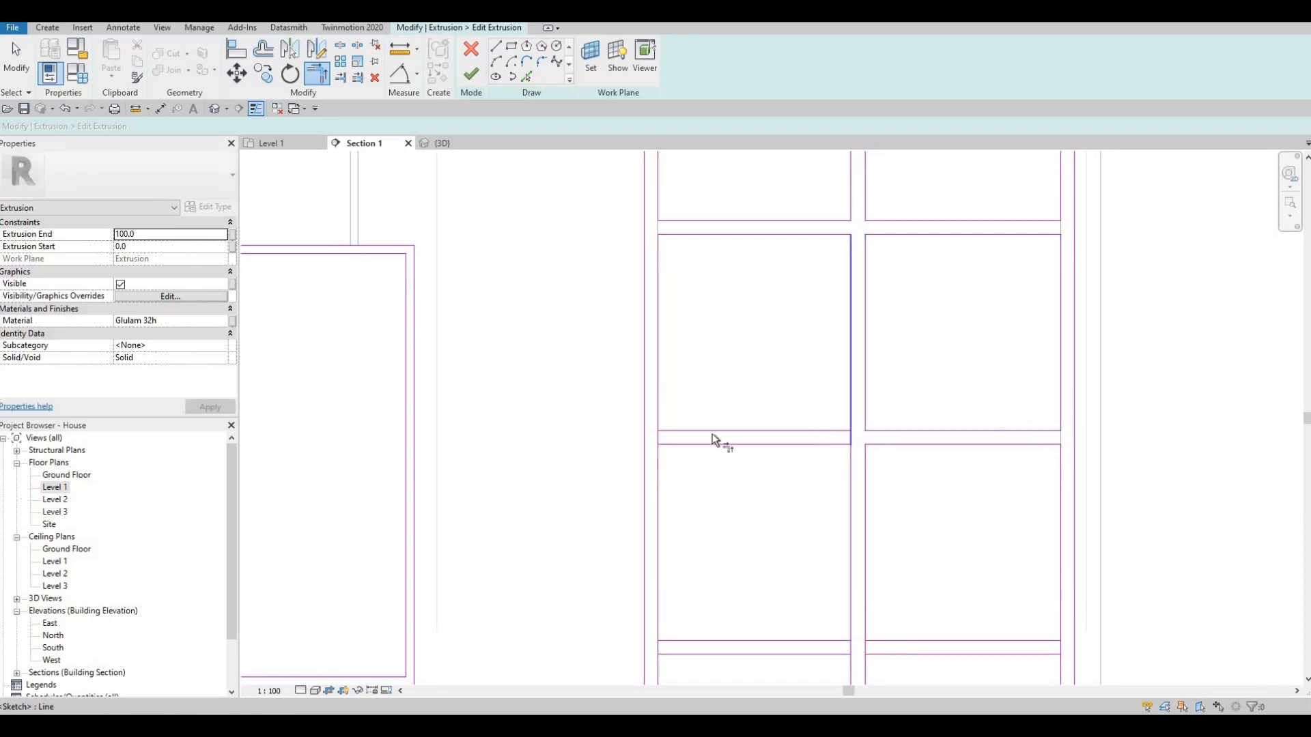
click(659, 411)
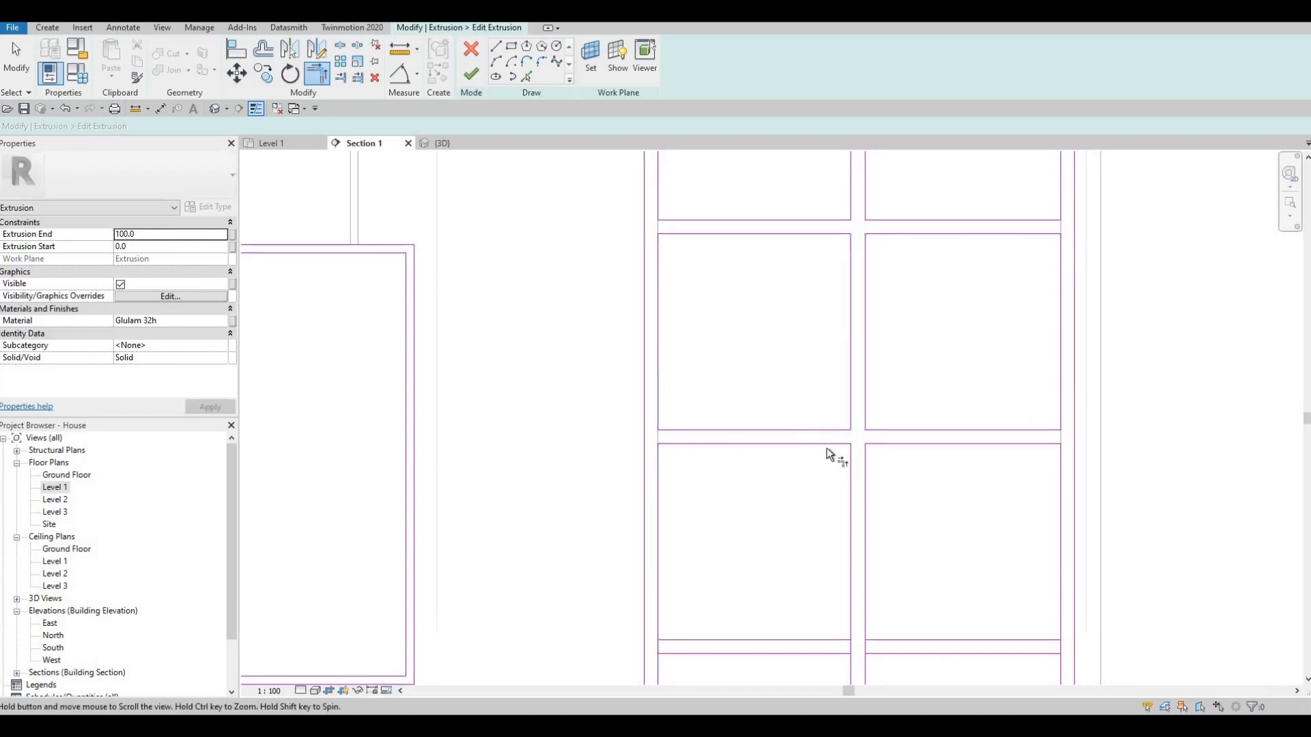
- Trim the vertical lines to the upper edges of the two lowest shelves so every shelf cell is a closed rectangle
middle_drag(826, 644, 826, 448)
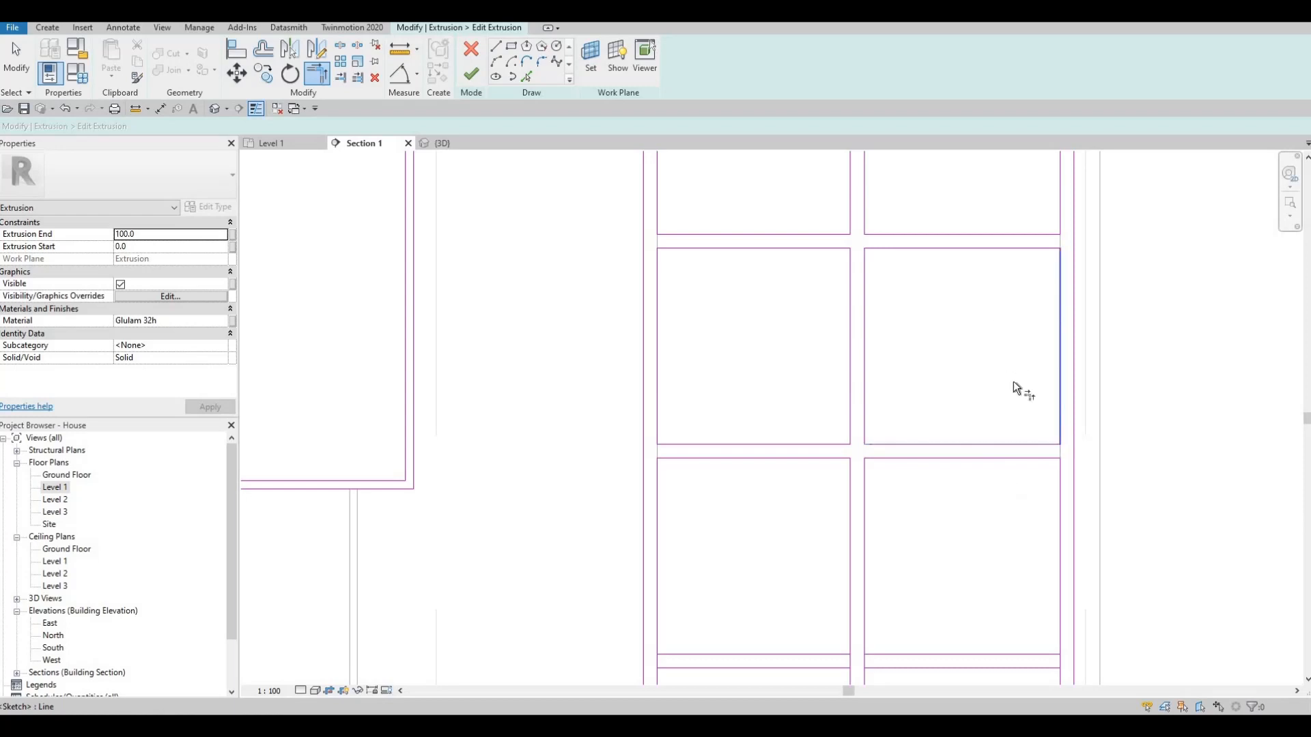
middle_drag(1026, 600, 1007, 407)
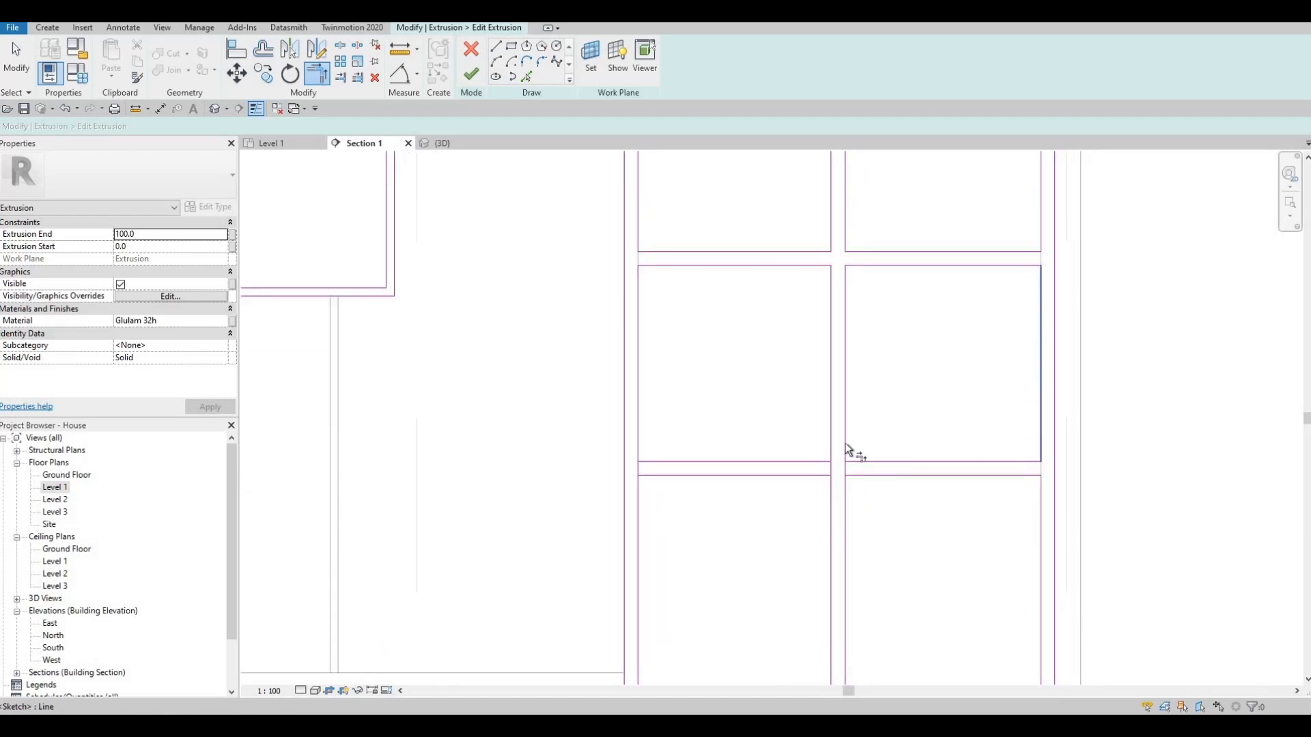
click(793, 463)
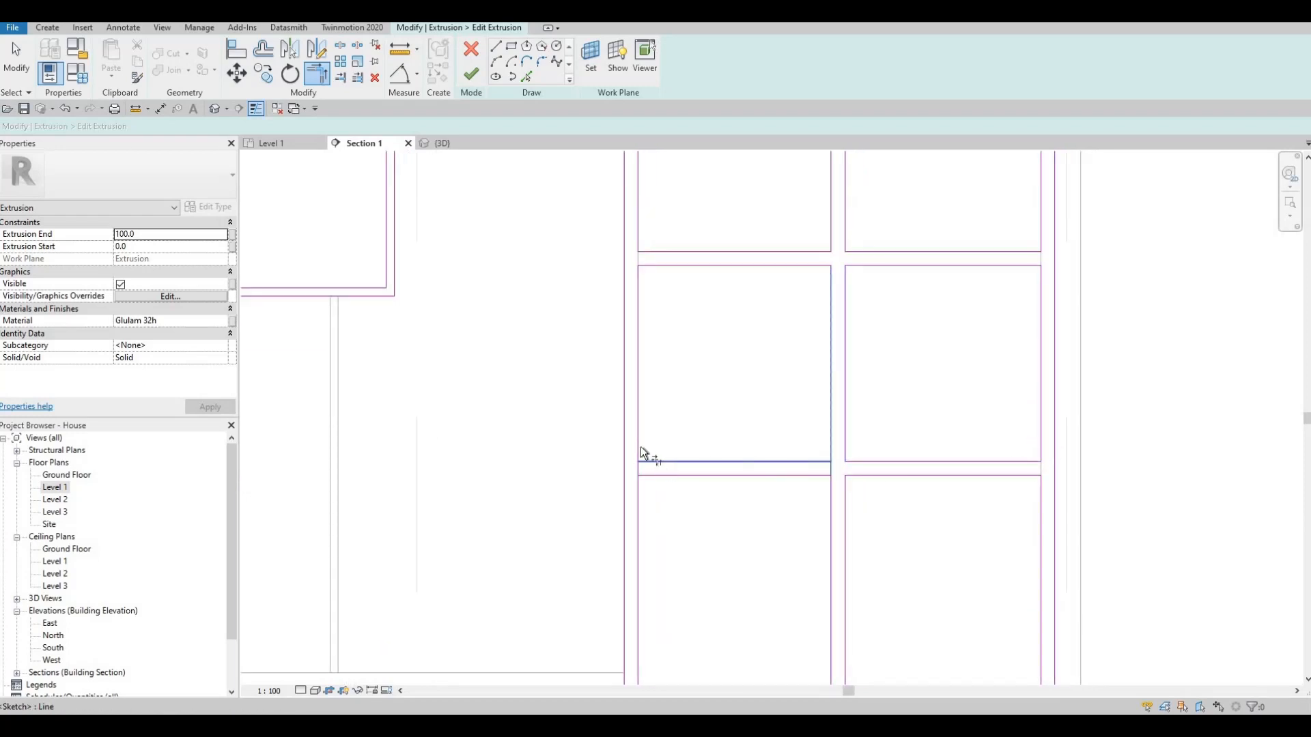
middle_drag(768, 430, 725, 421)
scroll(725, 422, down, 3)
scroll(847, 478, down, 1)
middle_drag(846, 485, 1004, 416)
scroll(888, 429, down, 1)
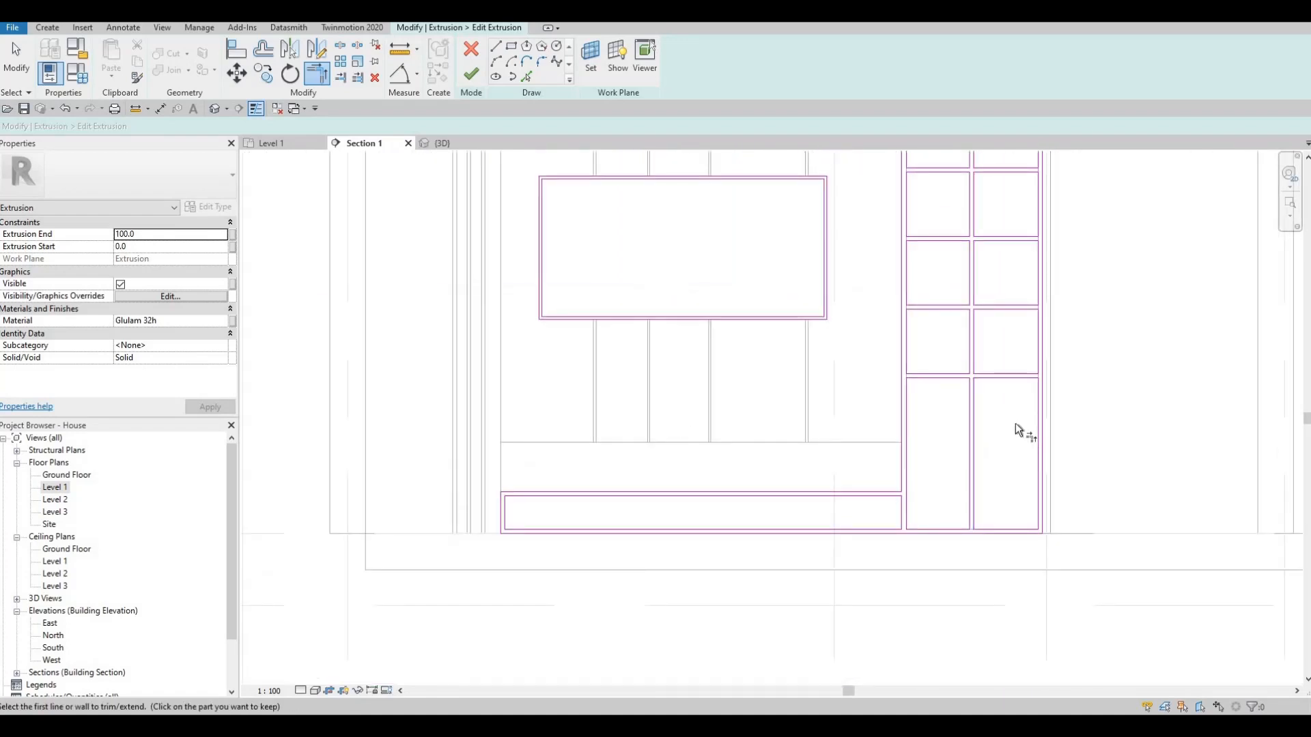
middle_drag(901, 473, 909, 439)
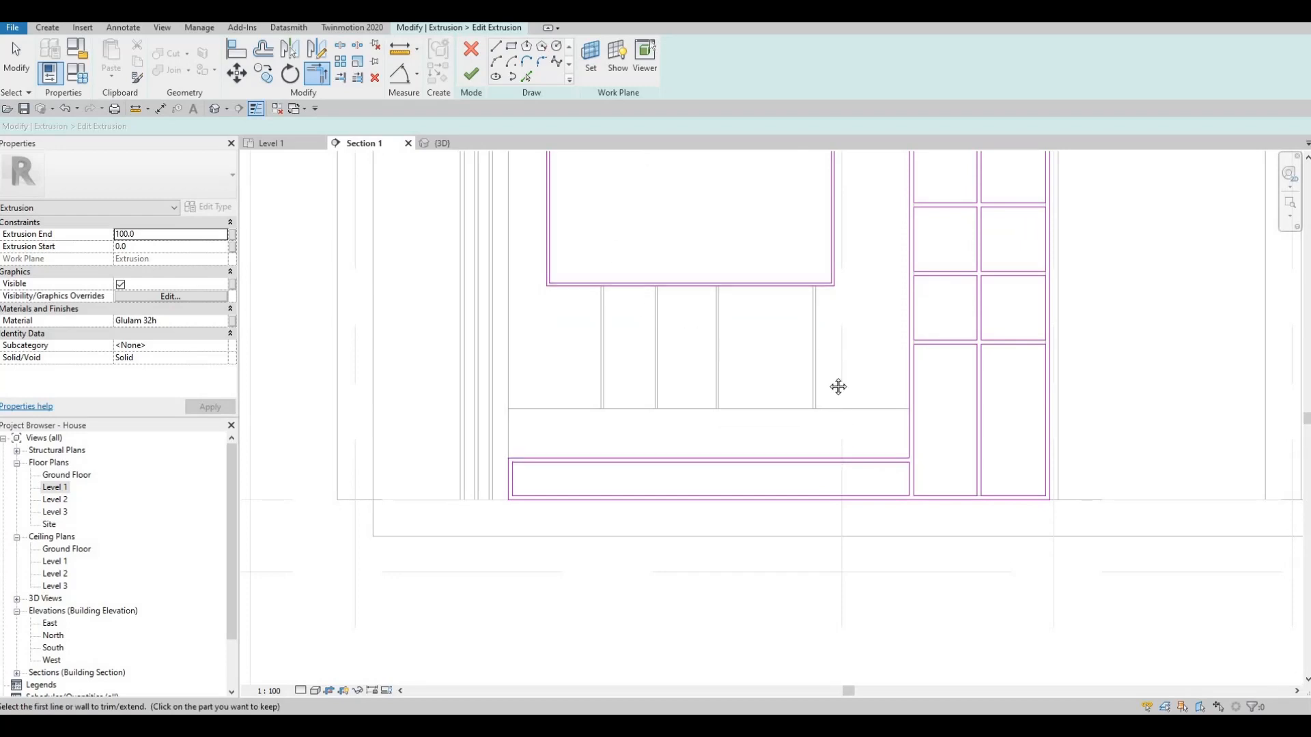
key(Escape)
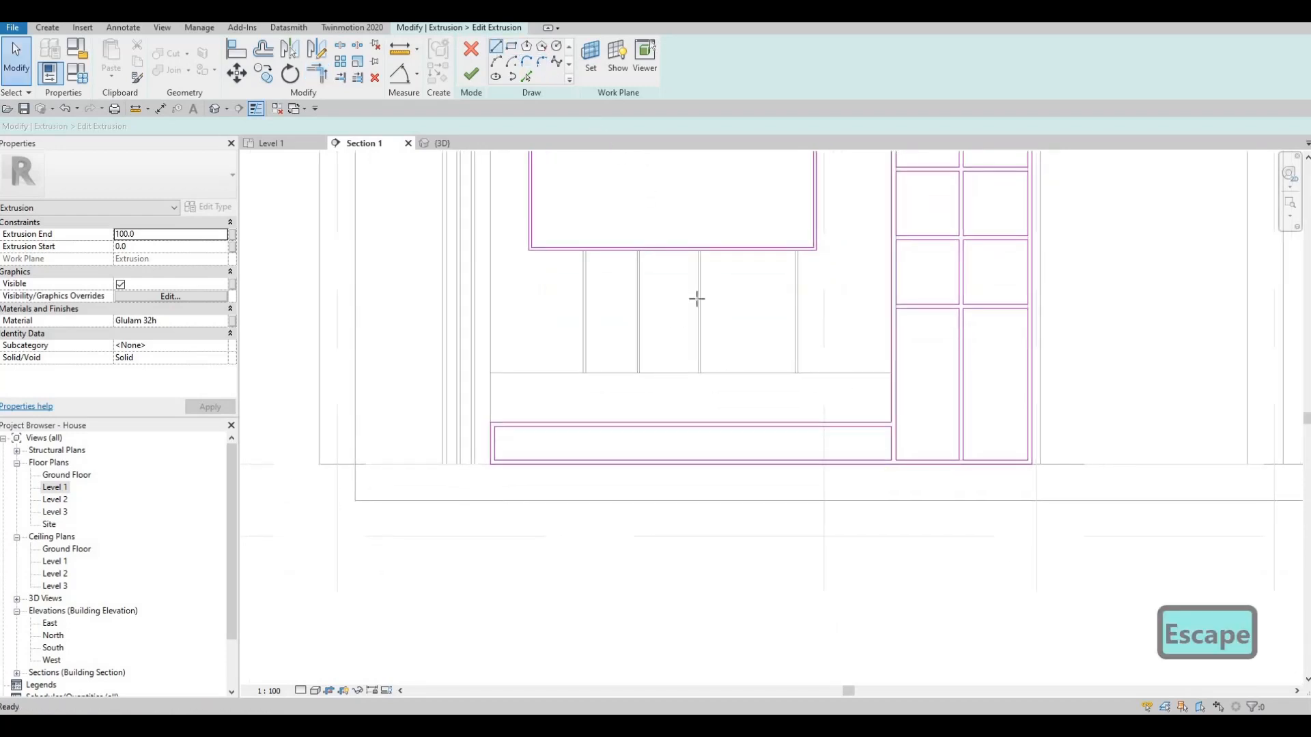
scroll(823, 454, up, 2)
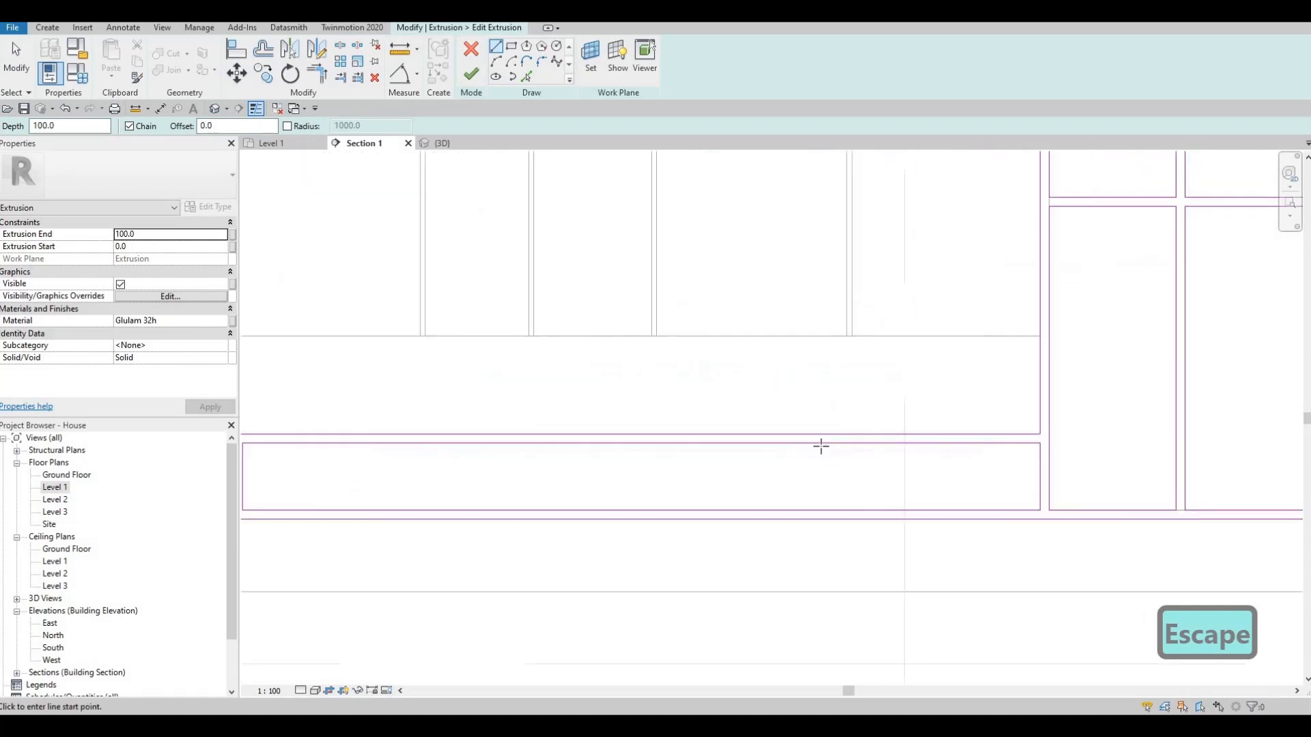
click(822, 445)
click(826, 508)
key(Escape)
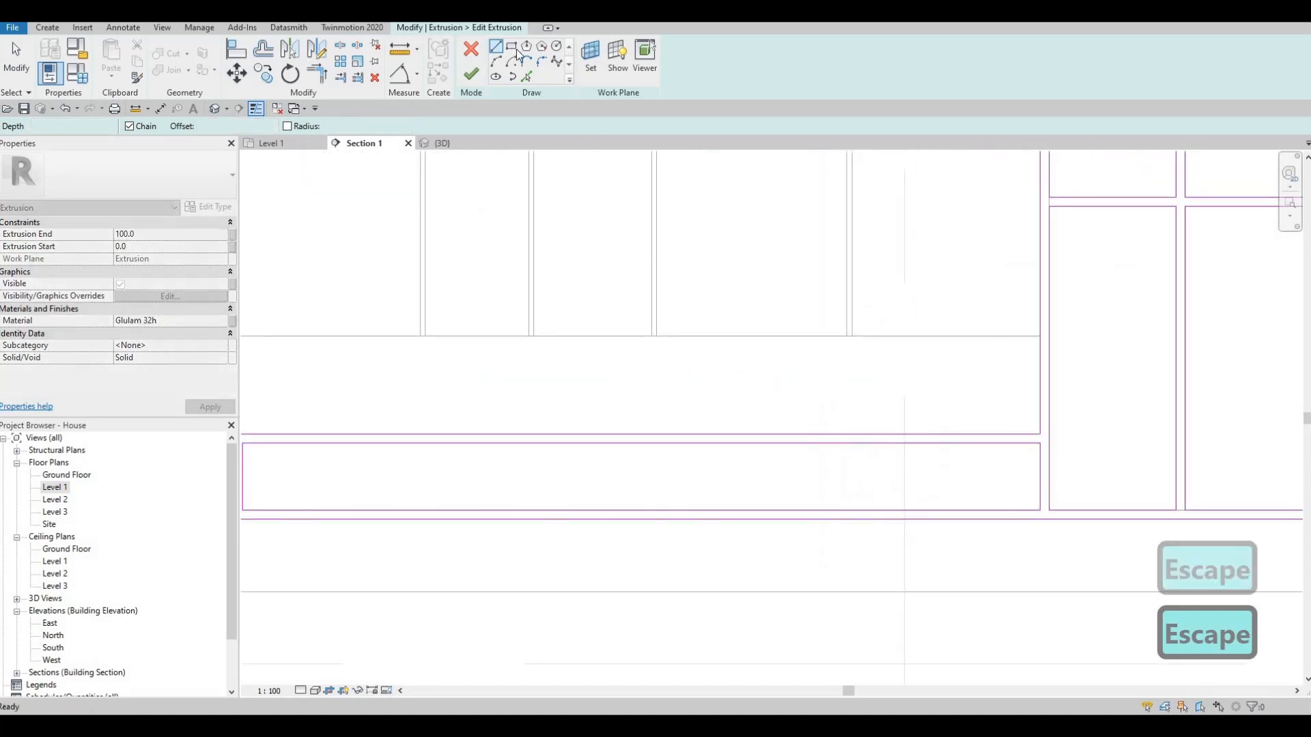
- Draw a narrow upright rectangle across the full height of the long low opening as a vertical divider
click(512, 47)
click(839, 444)
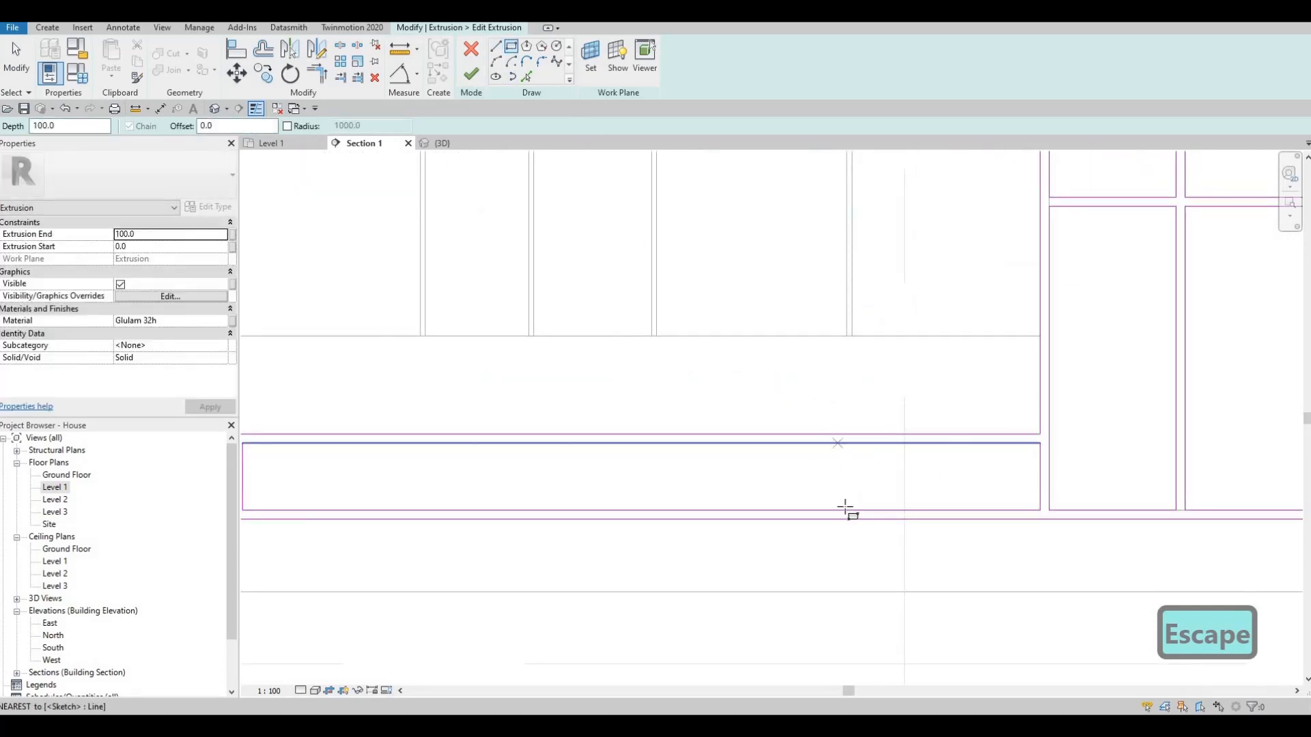
click(846, 510)
key(Escape)
key(Escape)
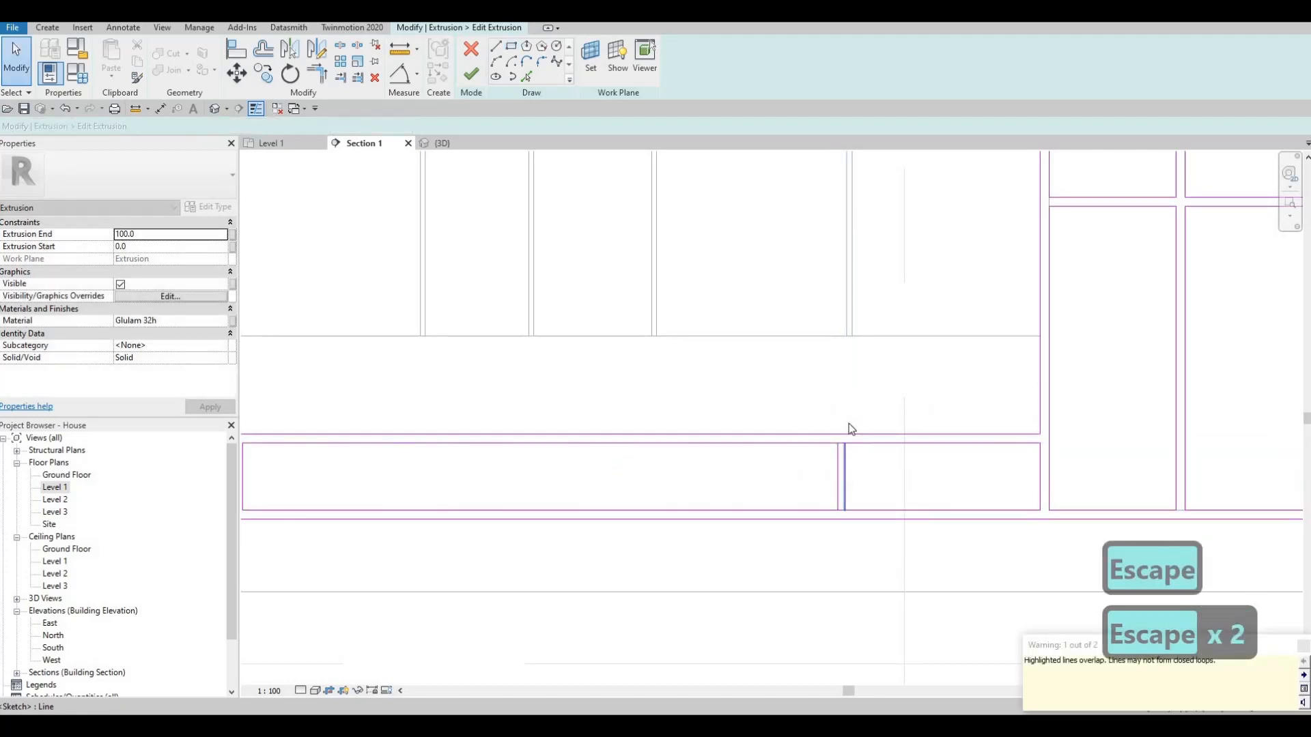
- Set the width of the upright divider in the long low opening to 25 mm
click(845, 454)
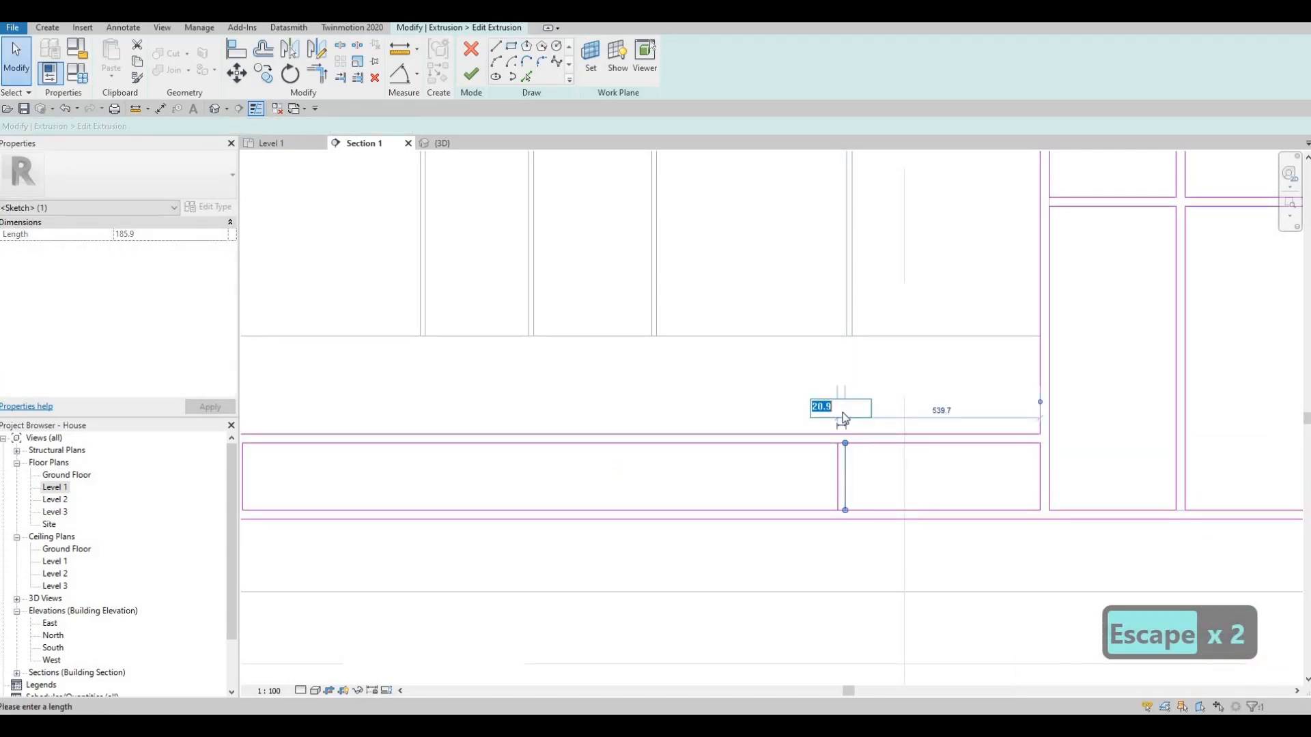
text(25)
key(Return)
key(Escape)
key(Escape)
key(Escape)
- Split the low opening's upper and lower edges at the right-hand line of the new divider
scroll(838, 469, up, 1)
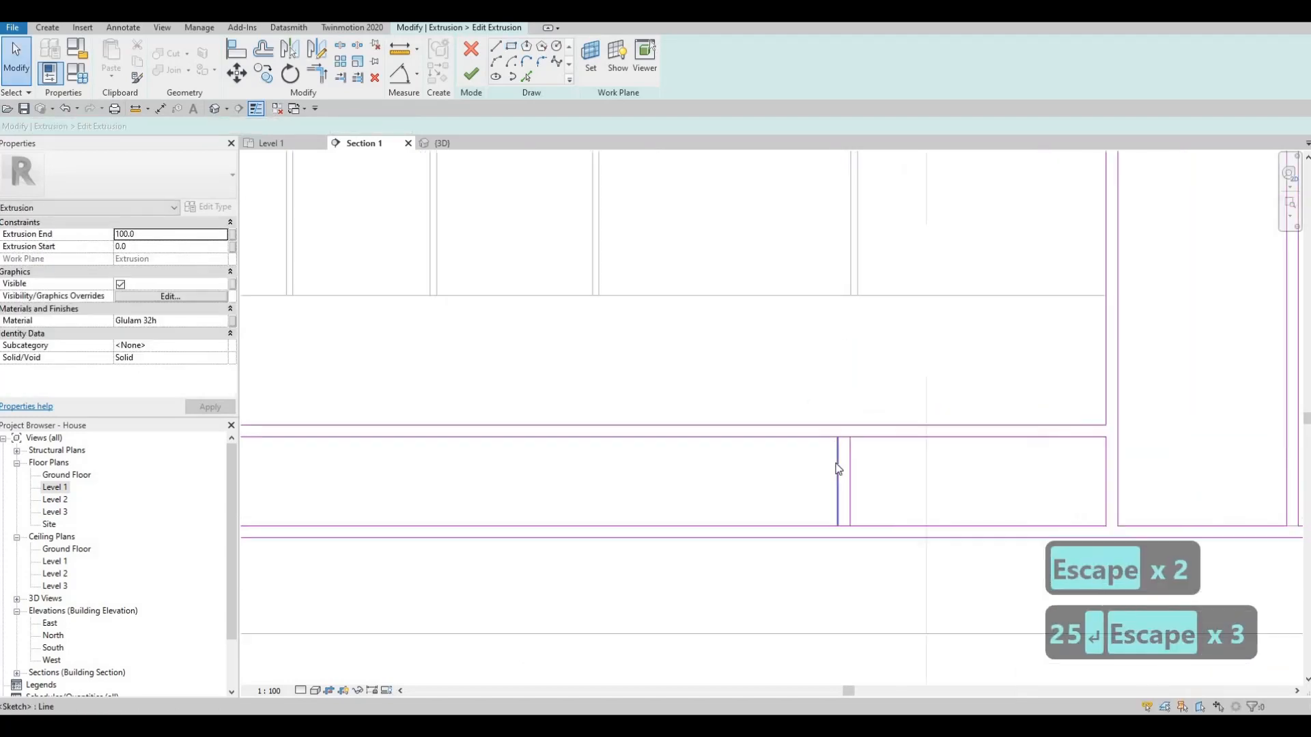
key(s)
key(l)
scroll(878, 410, up, 2)
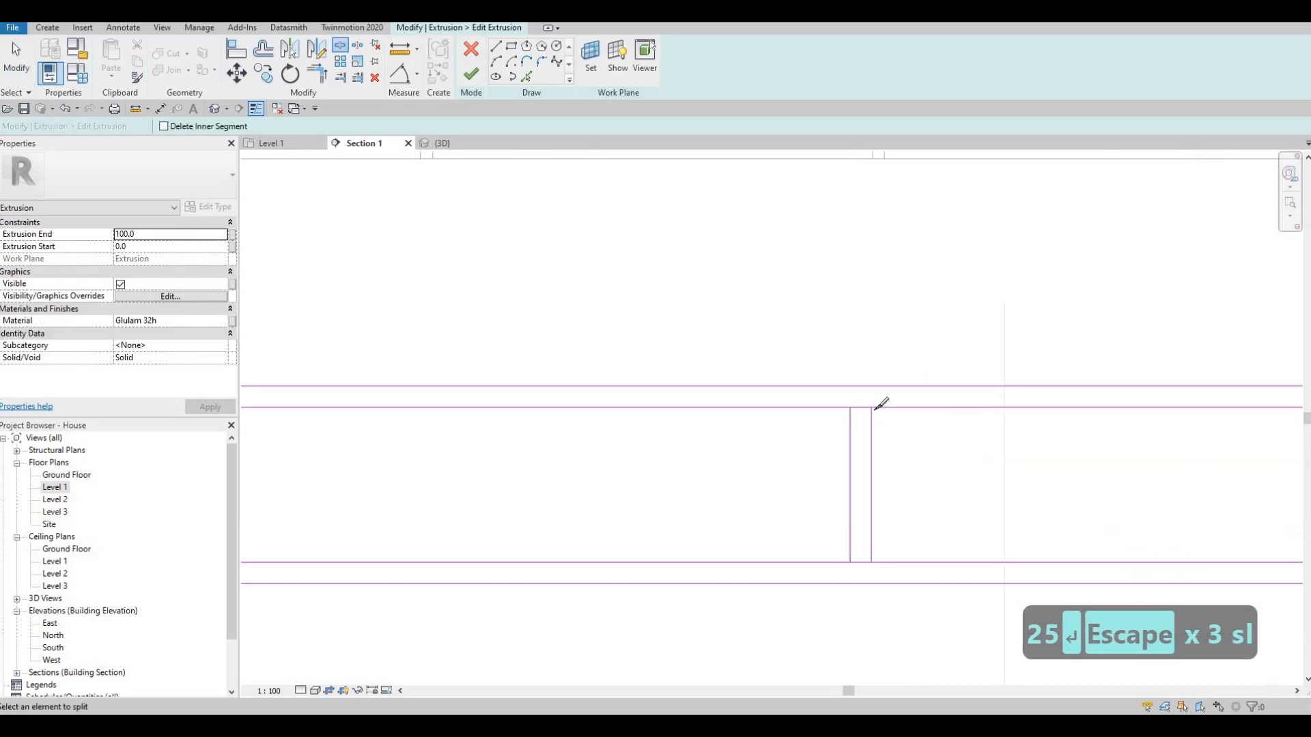
click(873, 550)
key(Escape)
key(Escape)
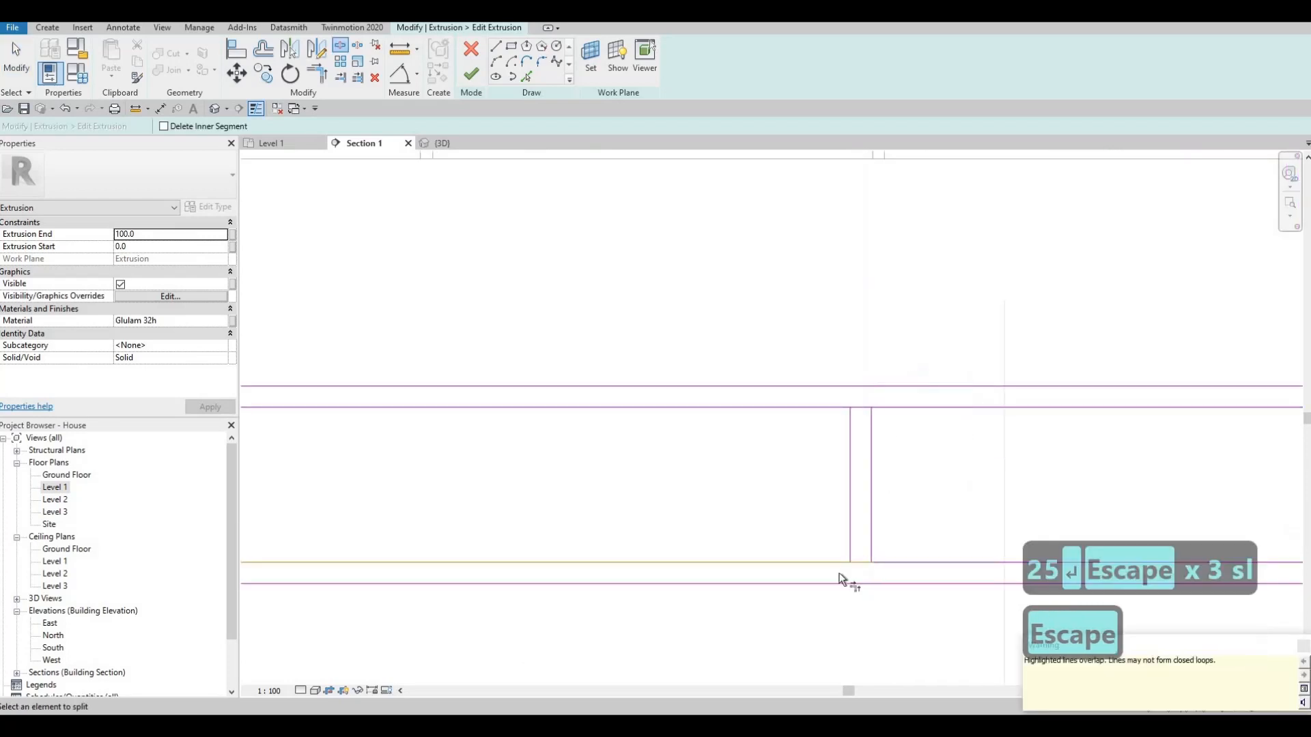
- Trim the opening's long edges to the divider's left-hand line to close the cell beside it
key(t)
key(r)
click(842, 562)
click(846, 440)
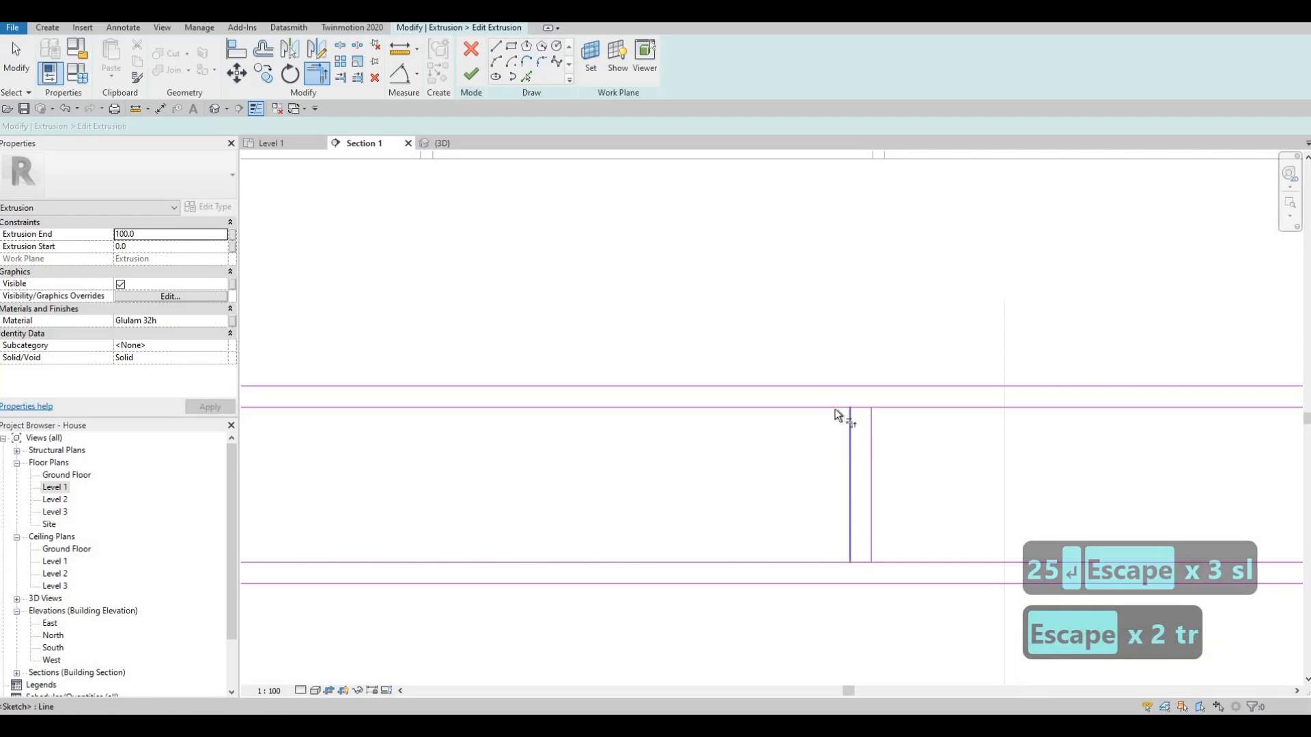
scroll(843, 423, down, 2)
scroll(846, 408, up, 1)
- Delete the short closing lines at the top and bottom ends of the divider
key(Escape)
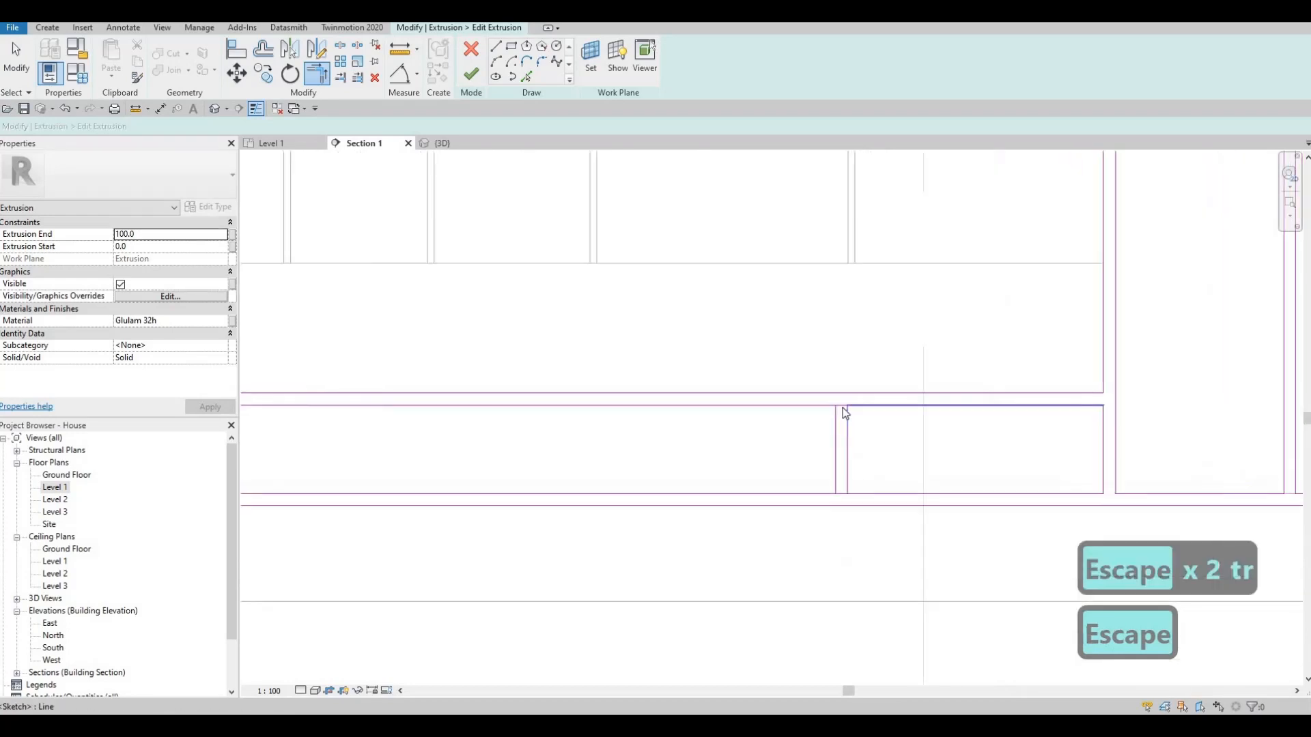
click(842, 407)
key(Delete)
scroll(844, 511, up, 2)
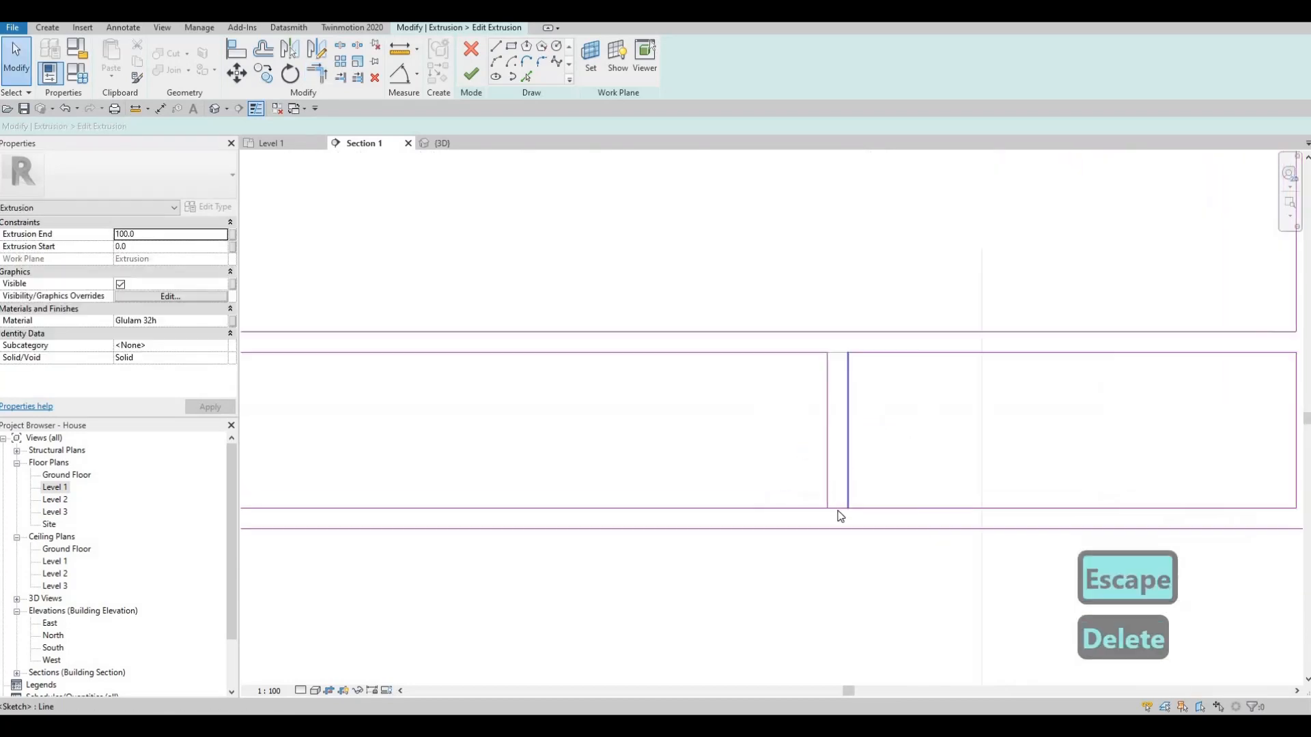
click(847, 478)
key(Delete)
scroll(840, 439, down, 3)
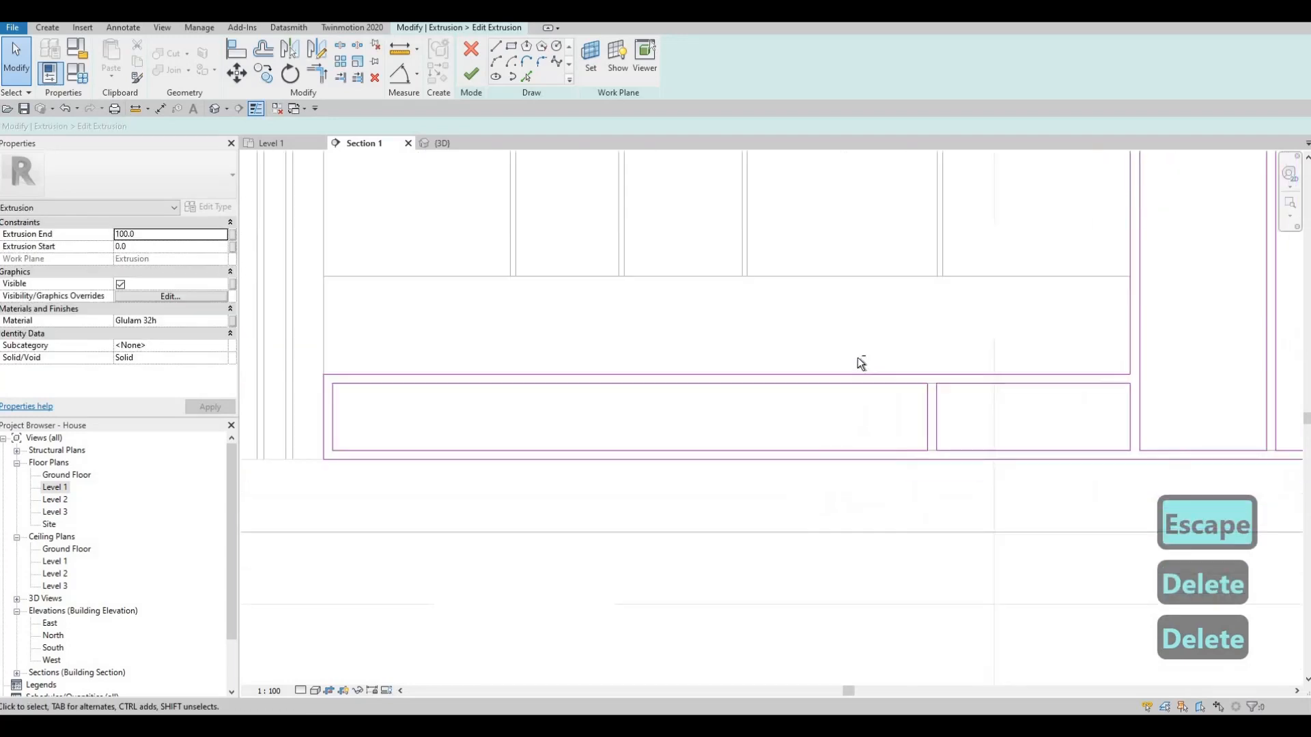
- Copy the divider's two vertical lines to three more positions along the long cell of the low opening
key(Escape)
drag(918, 441, 856, 358)
drag(924, 465, 917, 464)
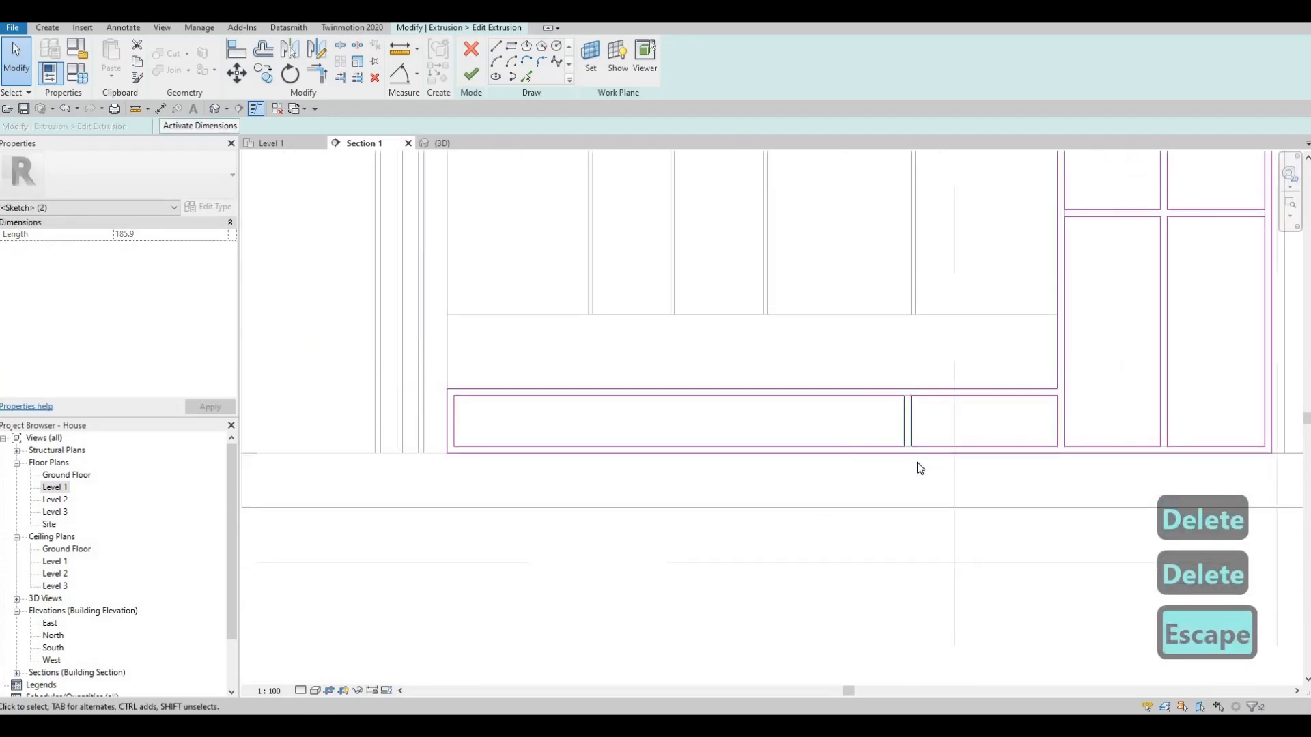
key(c)
key(o)
click(903, 399)
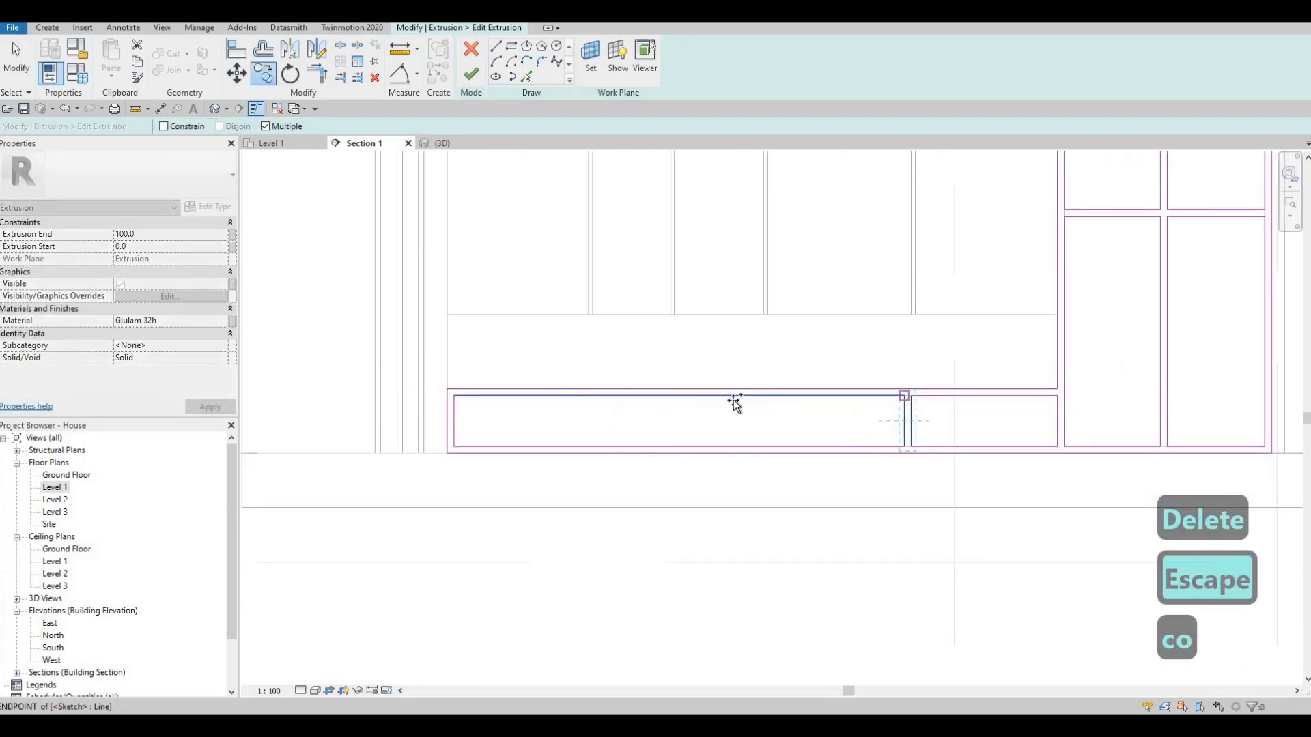
click(544, 399)
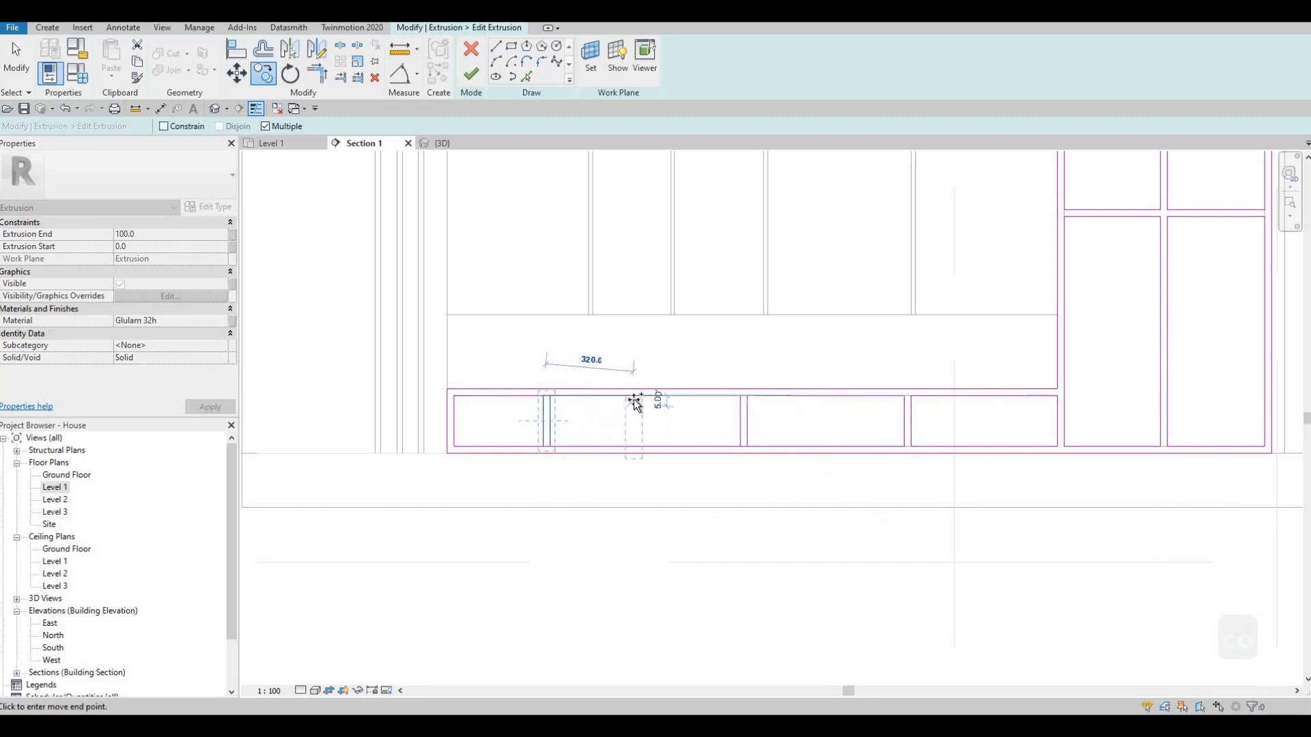
click(638, 422)
key(Escape)
key(Escape)
key(Escape)
- Split the upper and lower edges of the low opening at the three copied dividers
scroll(679, 430, up, 2)
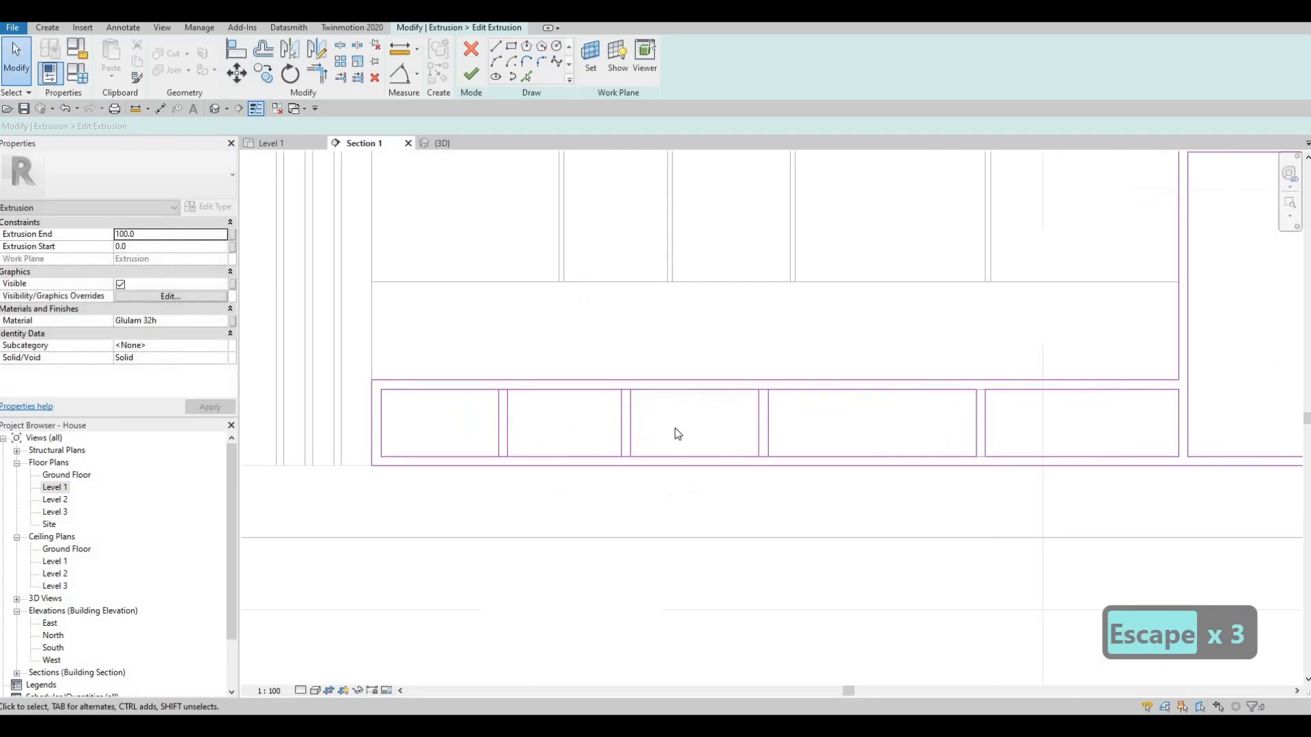
middle_drag(704, 444, 714, 438)
key(t)
key(r)
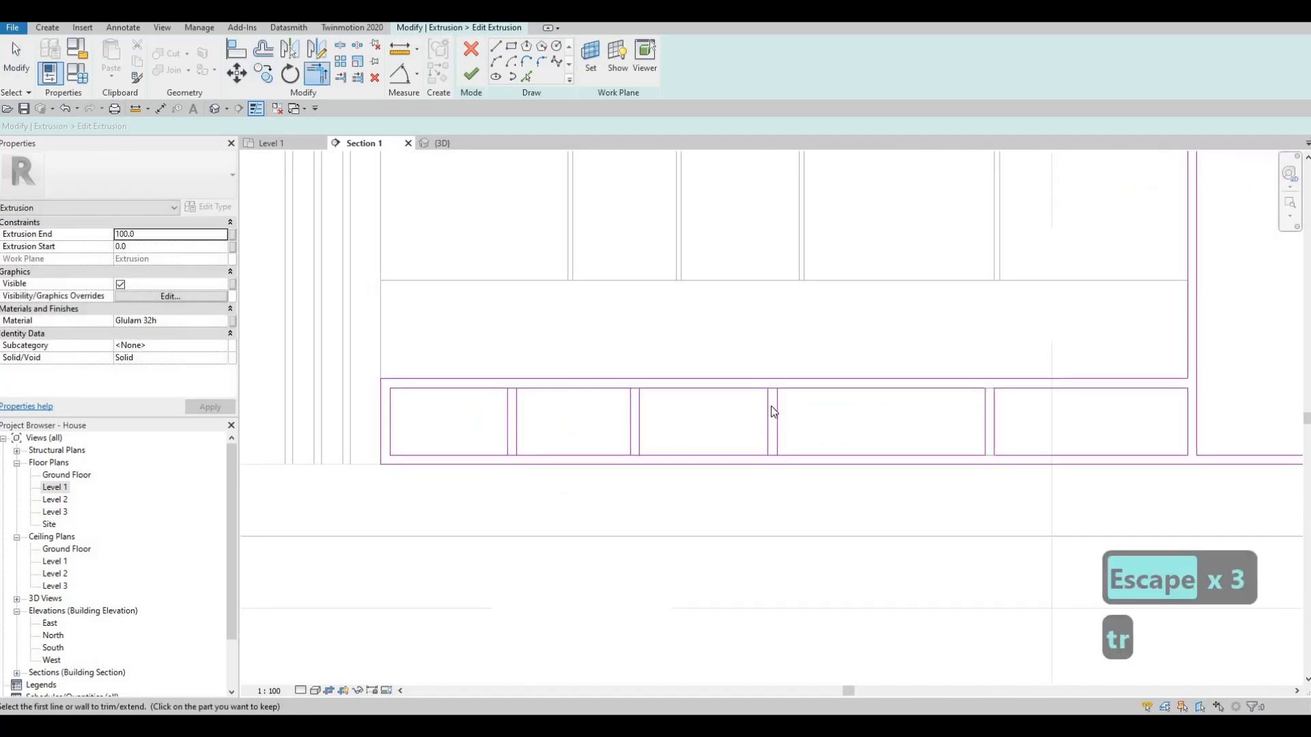
scroll(772, 403, up, 2)
key(Escape)
key(Escape)
key(s)
key(l)
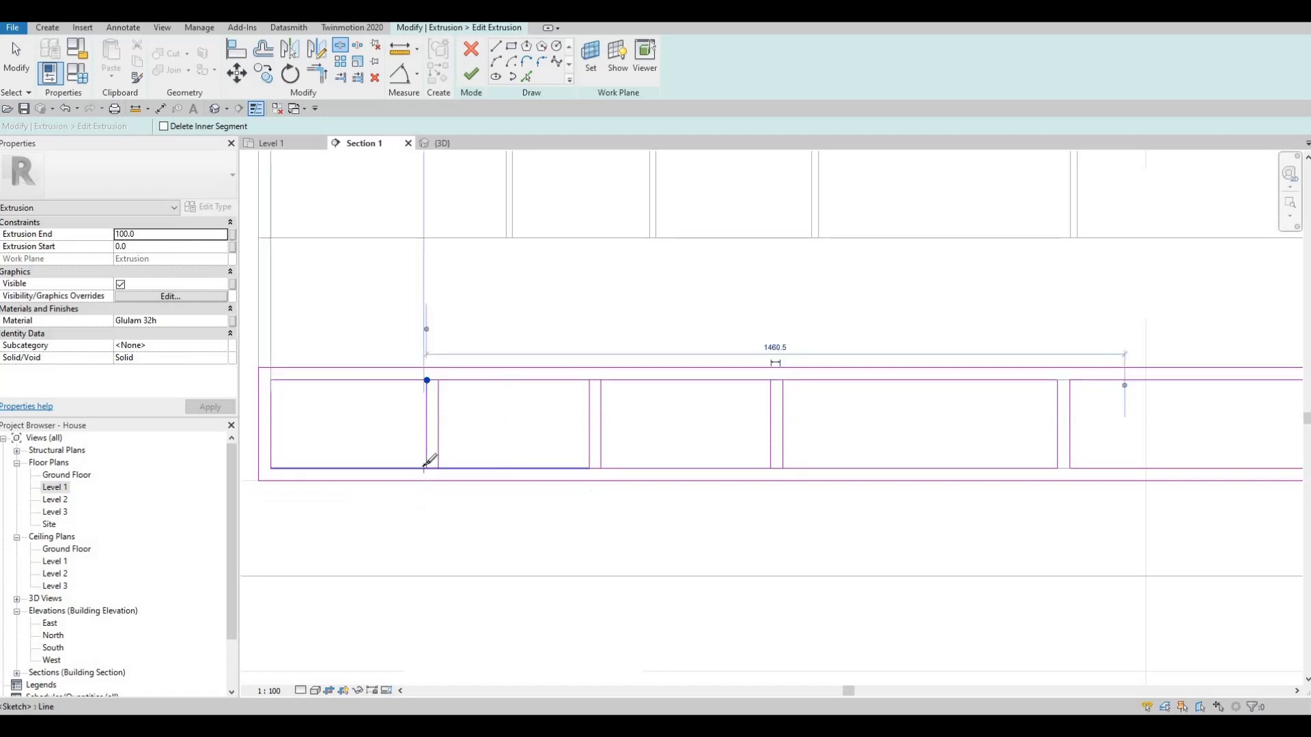
key(Escape)
key(Escape)
- Trim the split edges to the copied dividers' vertical lines so each low cell becomes a separate closed rectangle
key(t)
key(r)
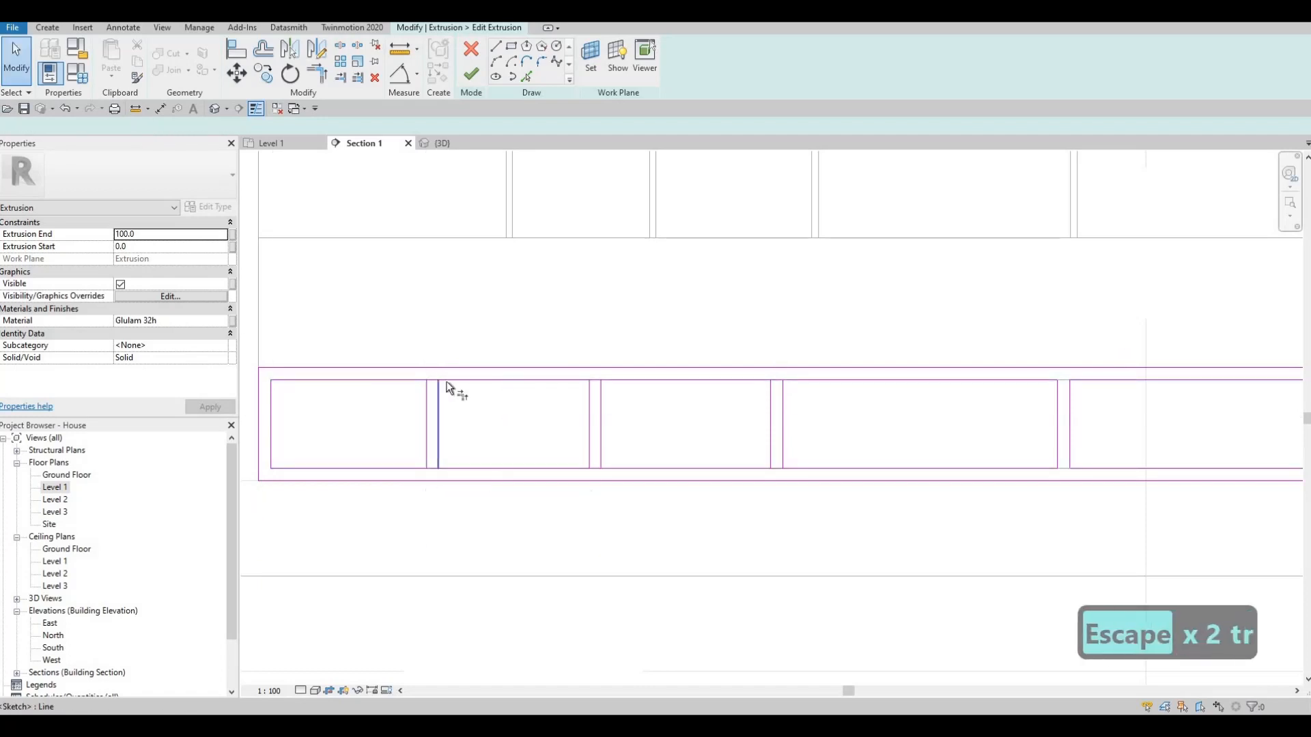
click(445, 444)
click(445, 447)
click(456, 465)
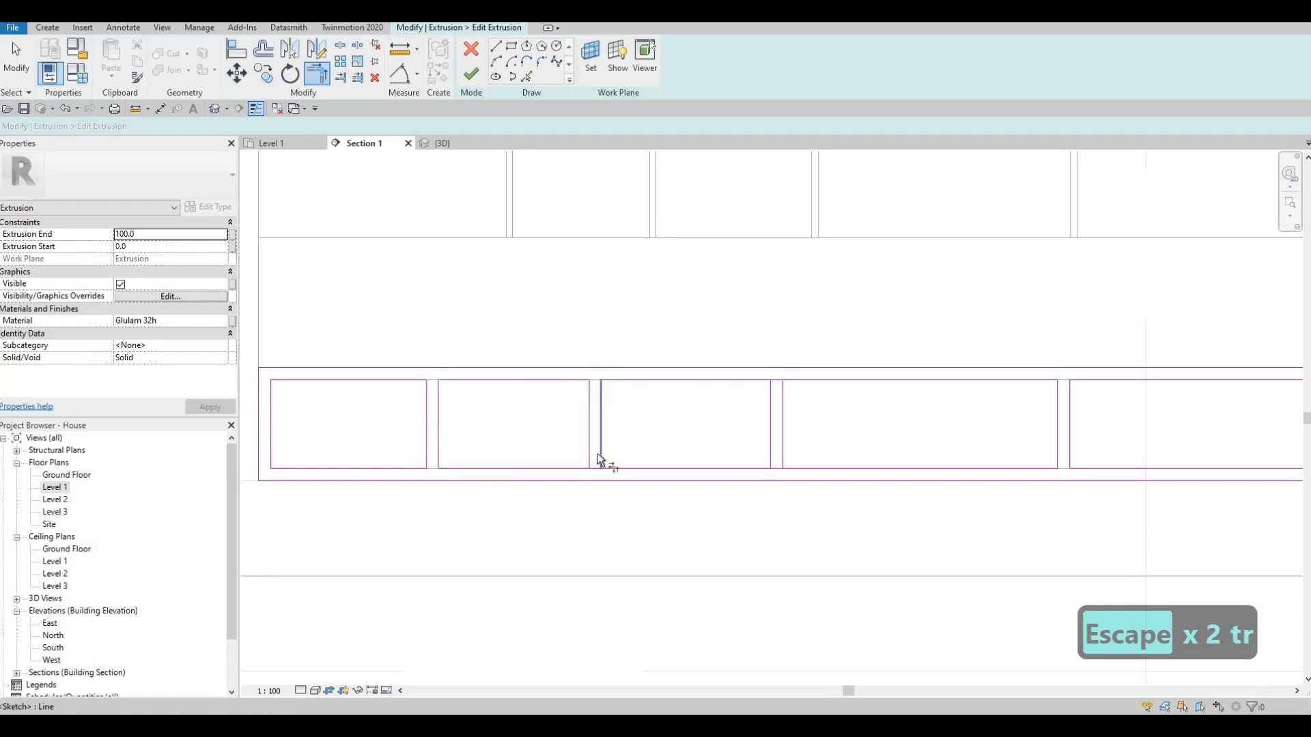
click(755, 470)
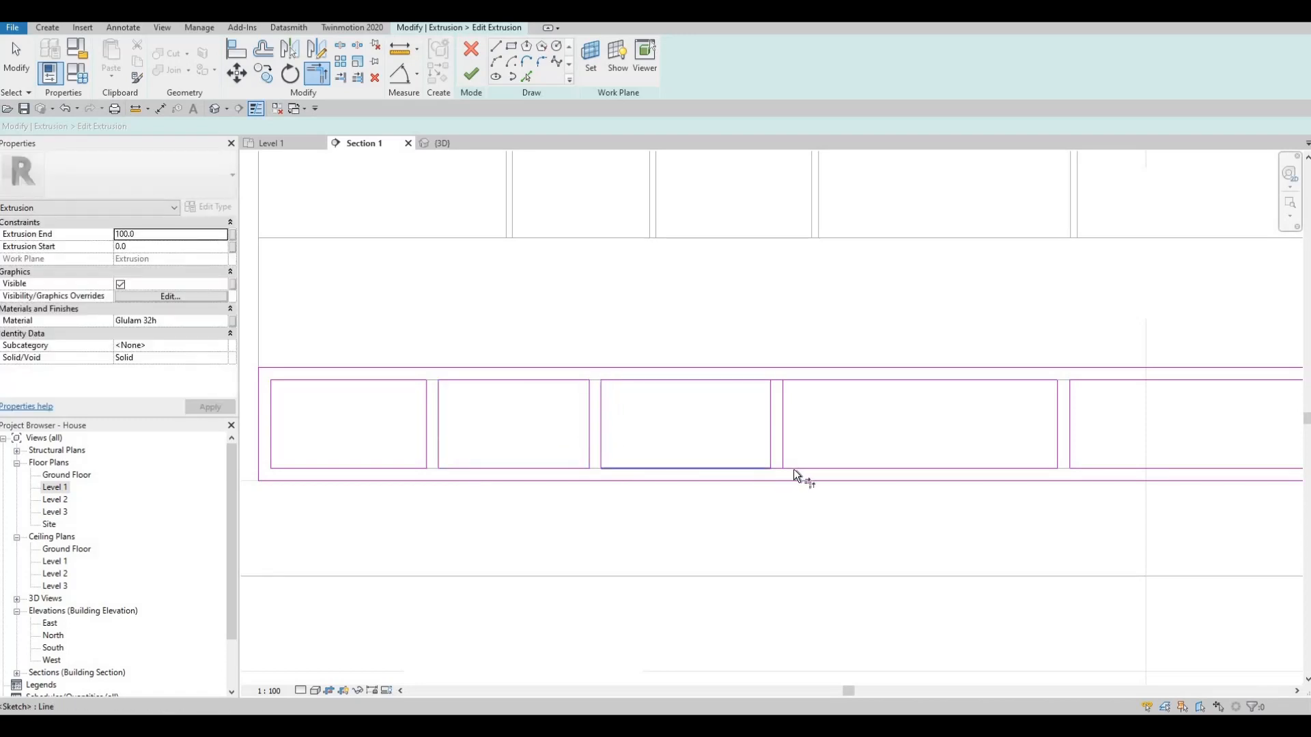
click(793, 469)
click(786, 382)
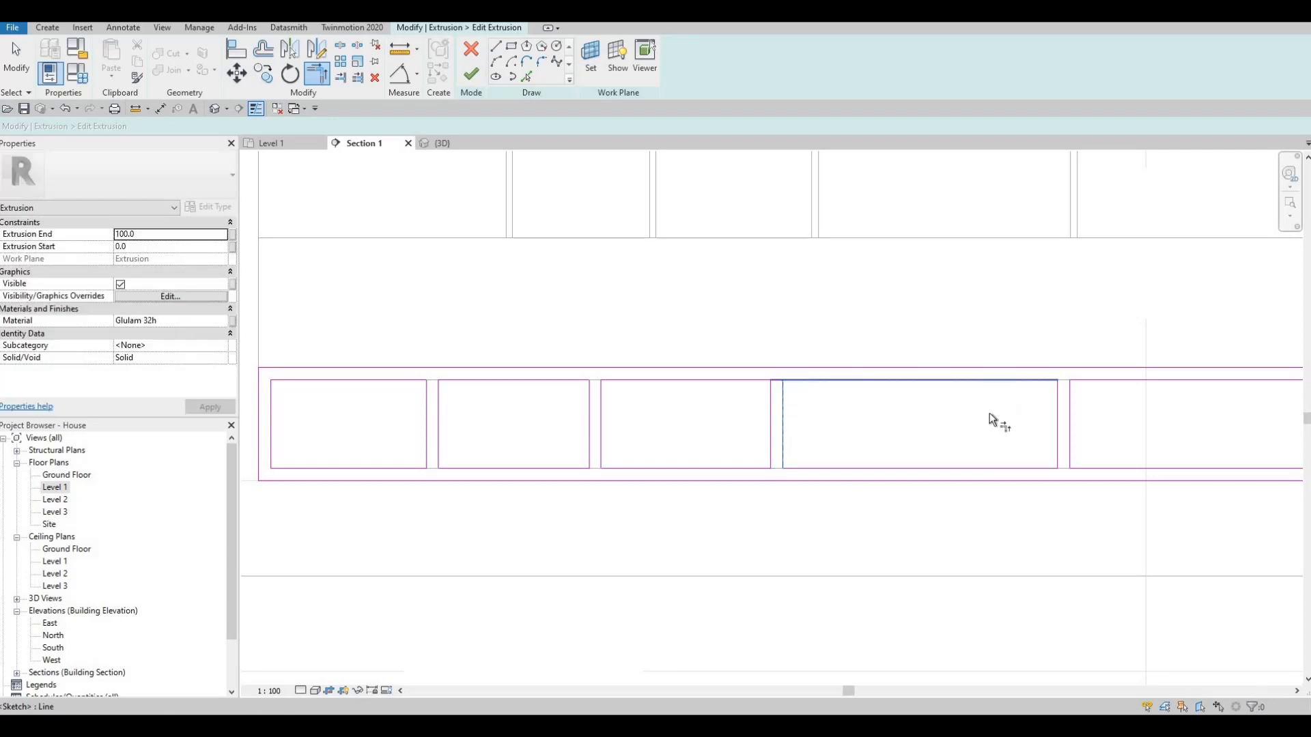
- Finish editing the Glulam trim extrusion's sketch and inspect the divided shelves in the 3D view
middle_drag(877, 254, 720, 237)
scroll(723, 243, down, 3)
key(Escape)
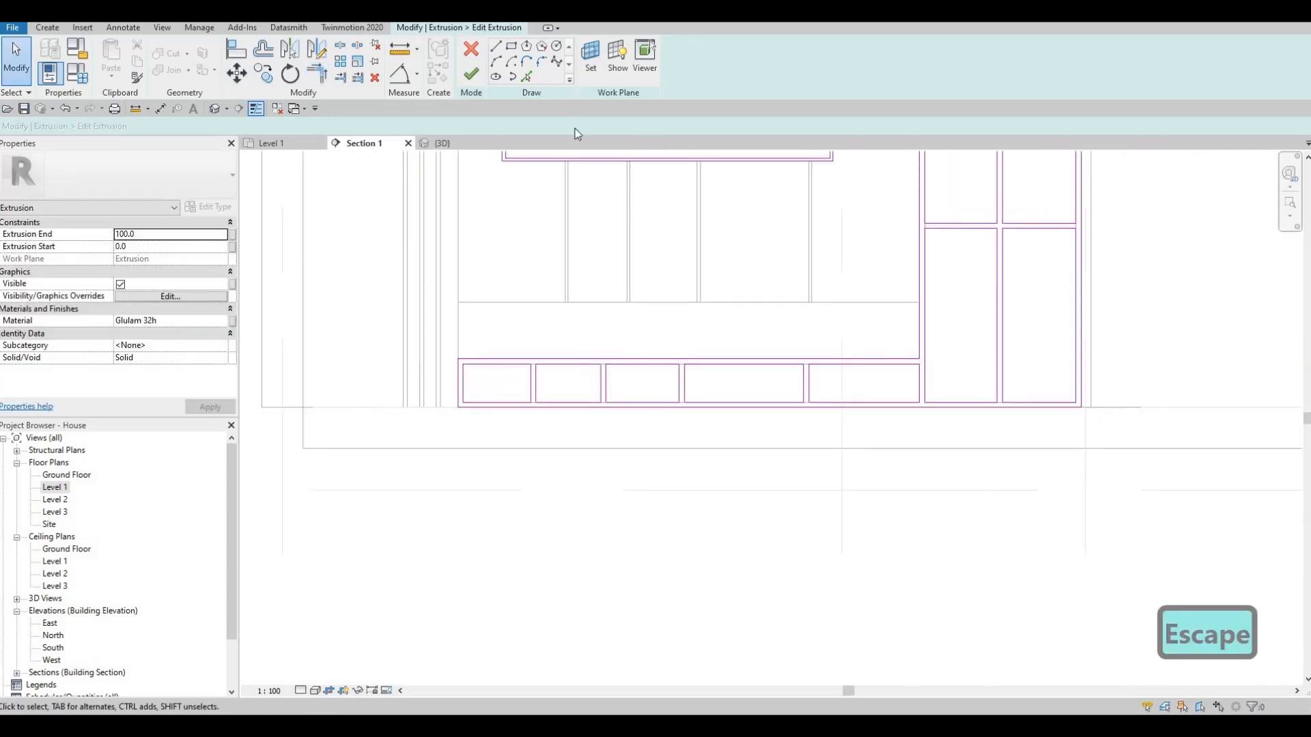
click(471, 74)
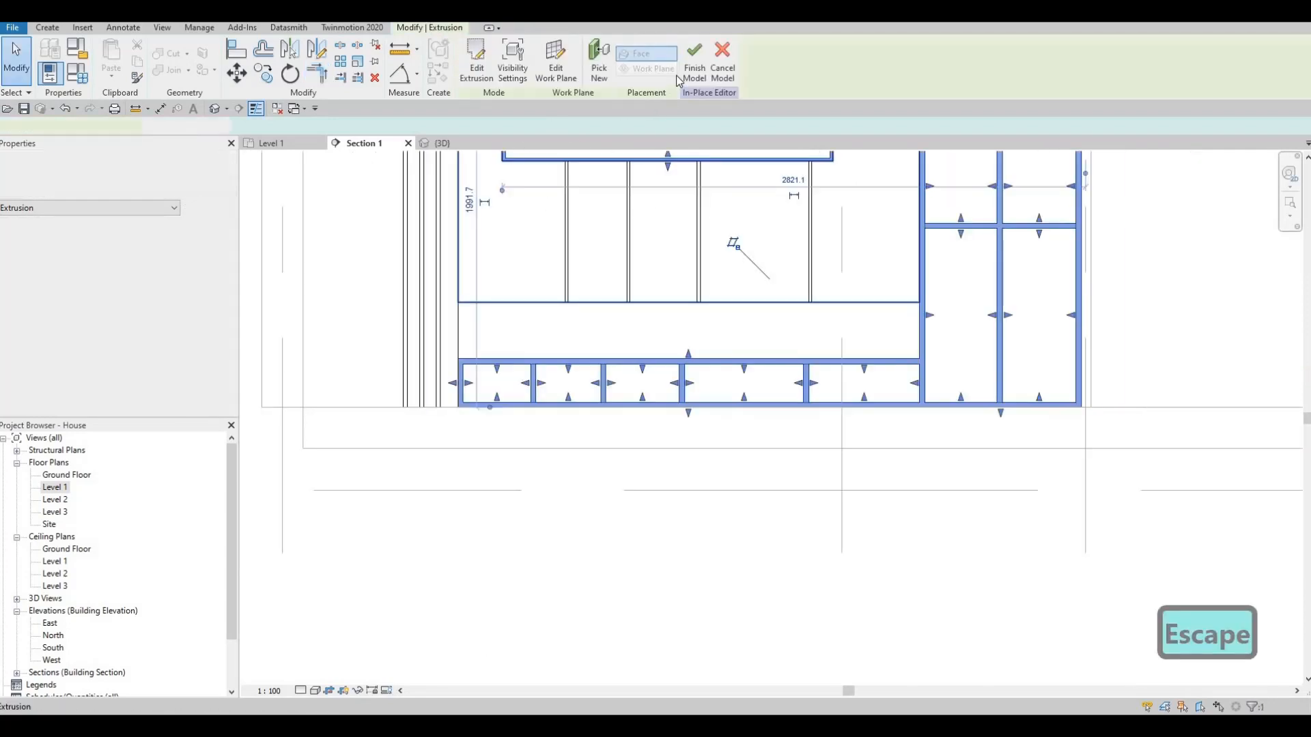
click(444, 143)
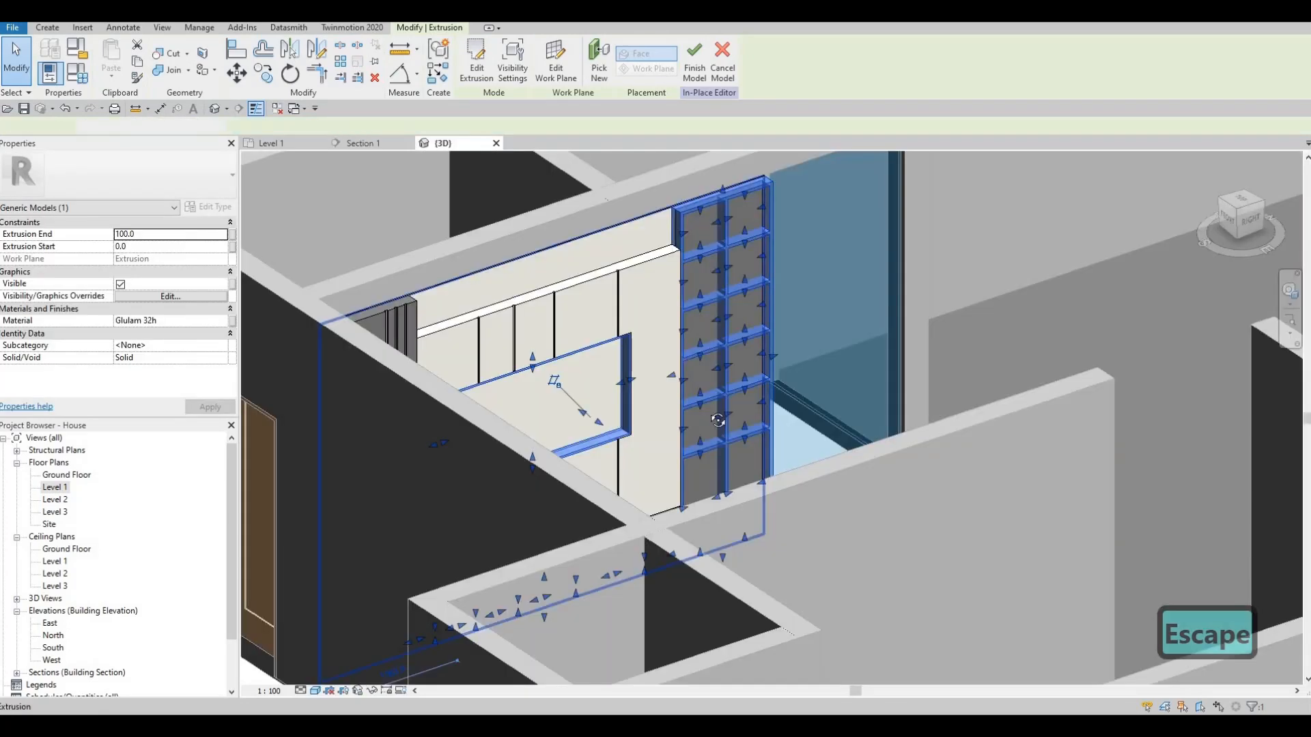
key(Escape)
shift+middle_drag(573, 471, 734, 316)
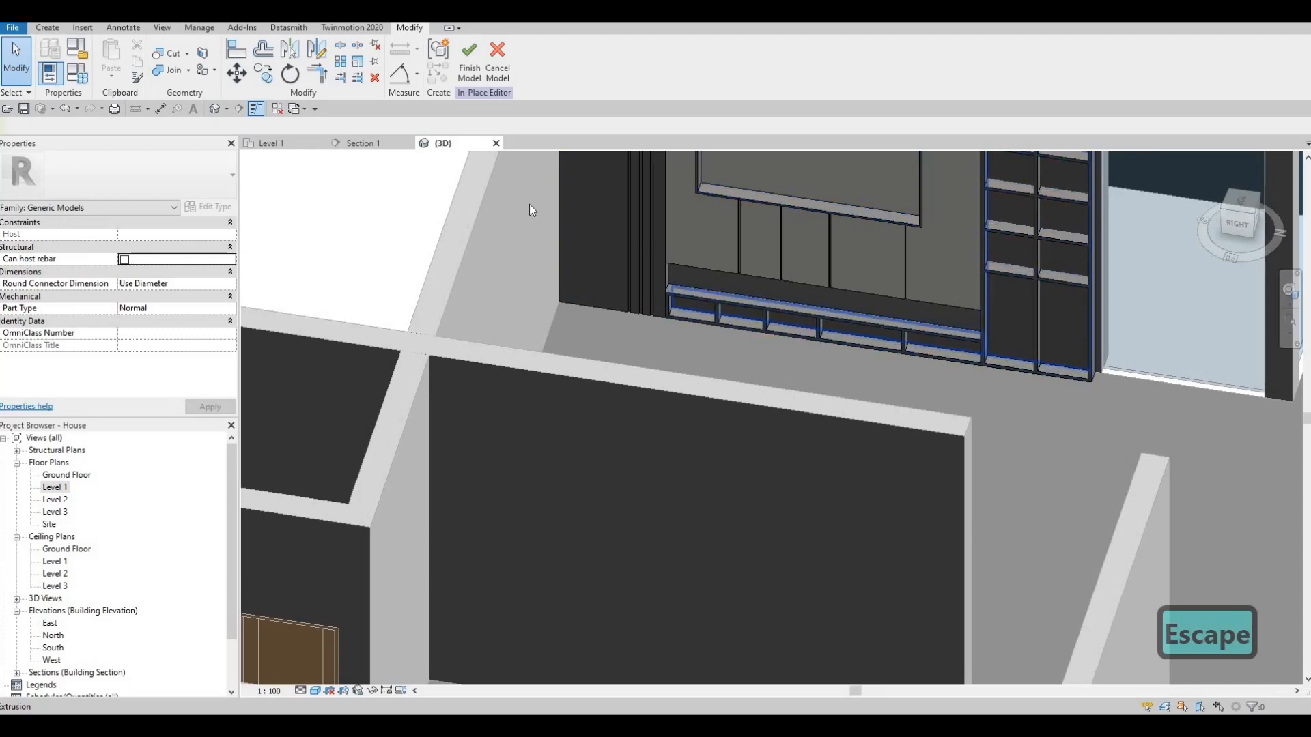
- Start a new extrusion in the Section 1 view, picking its work plane from the wall panel geometry above the low cells
click(359, 142)
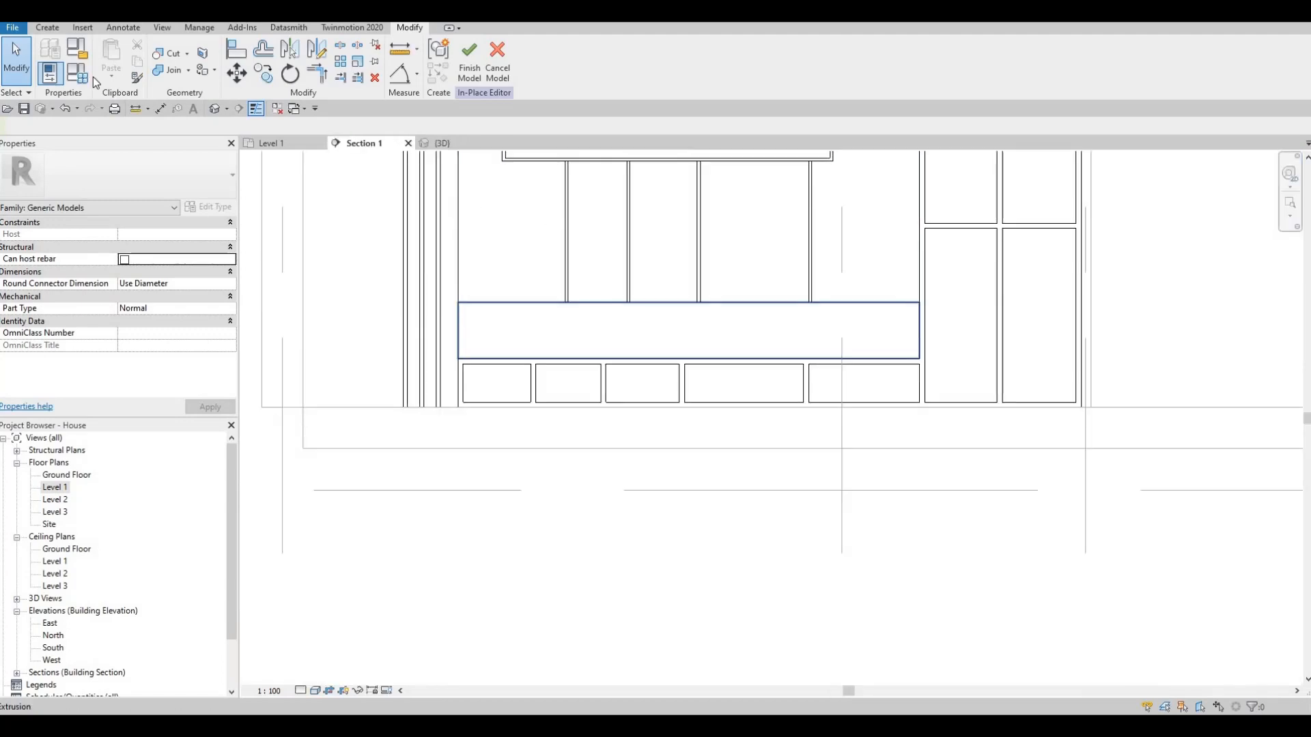
click(47, 29)
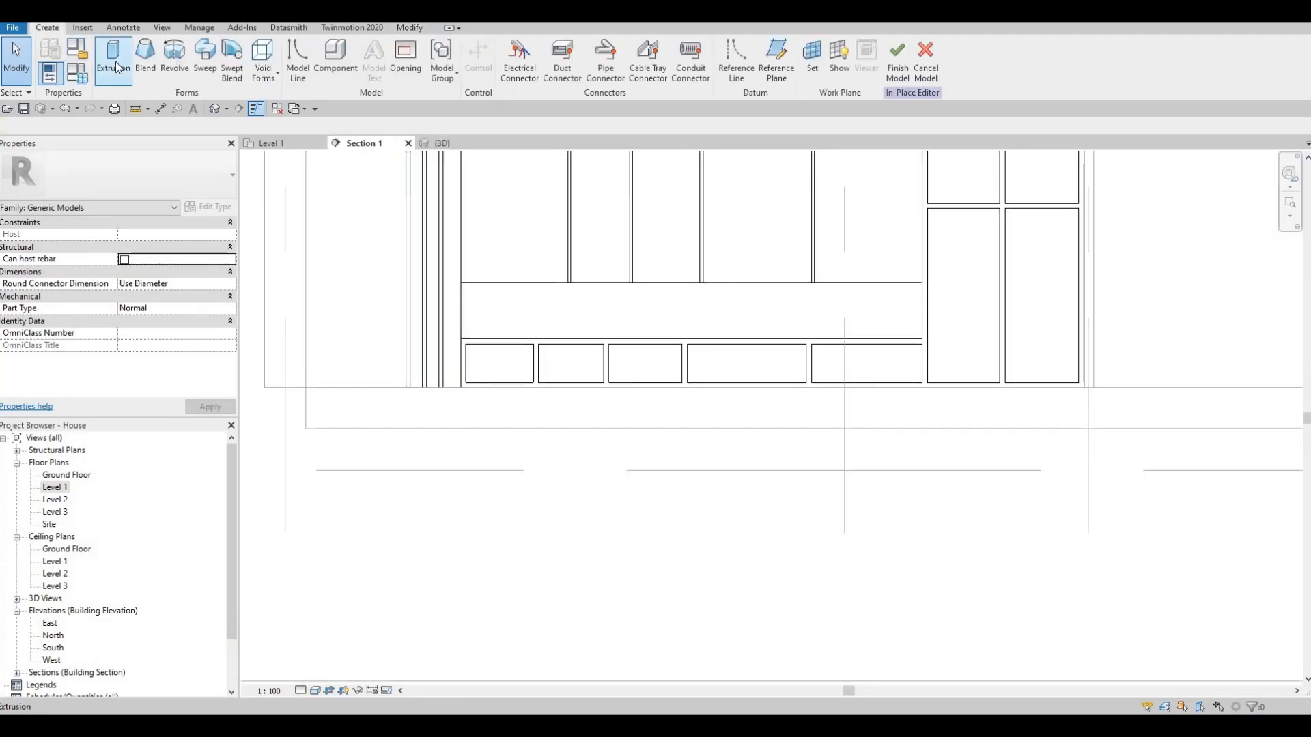
click(119, 68)
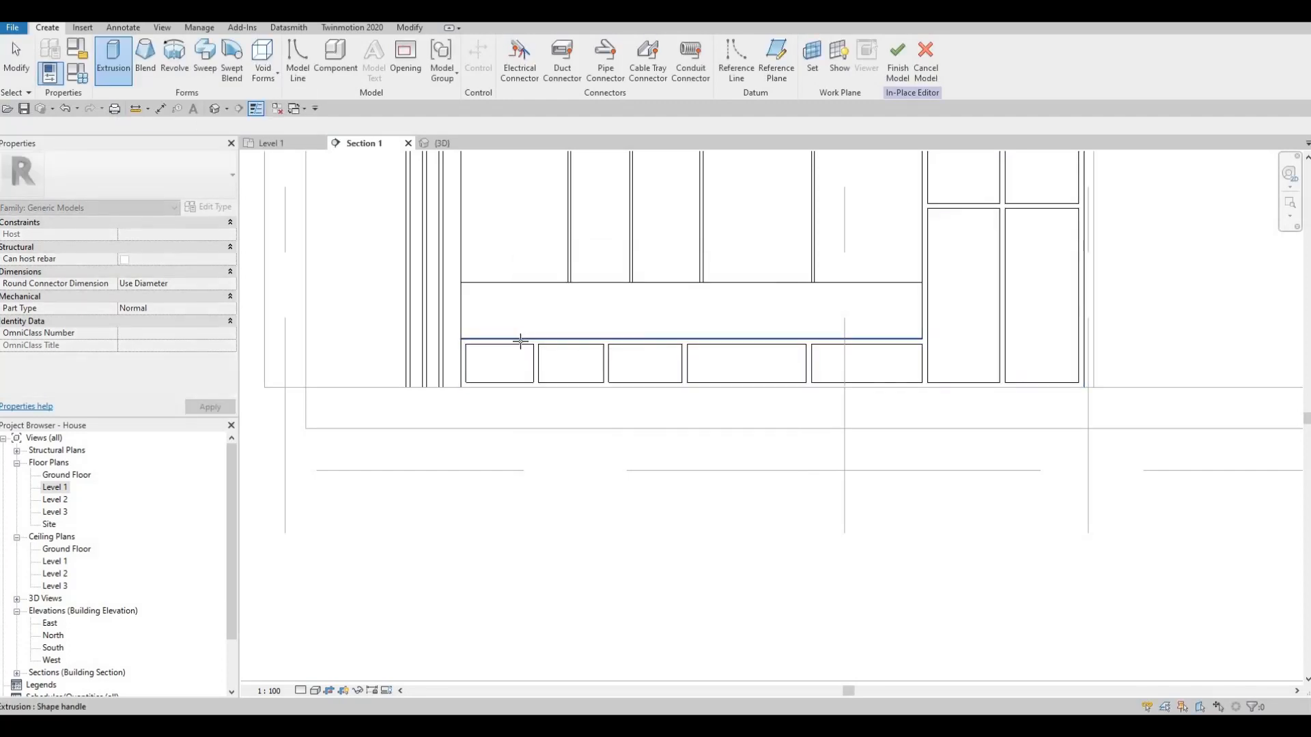
scroll(520, 341, up, 2)
key(Tab)
key(Tab)
key(Tab)
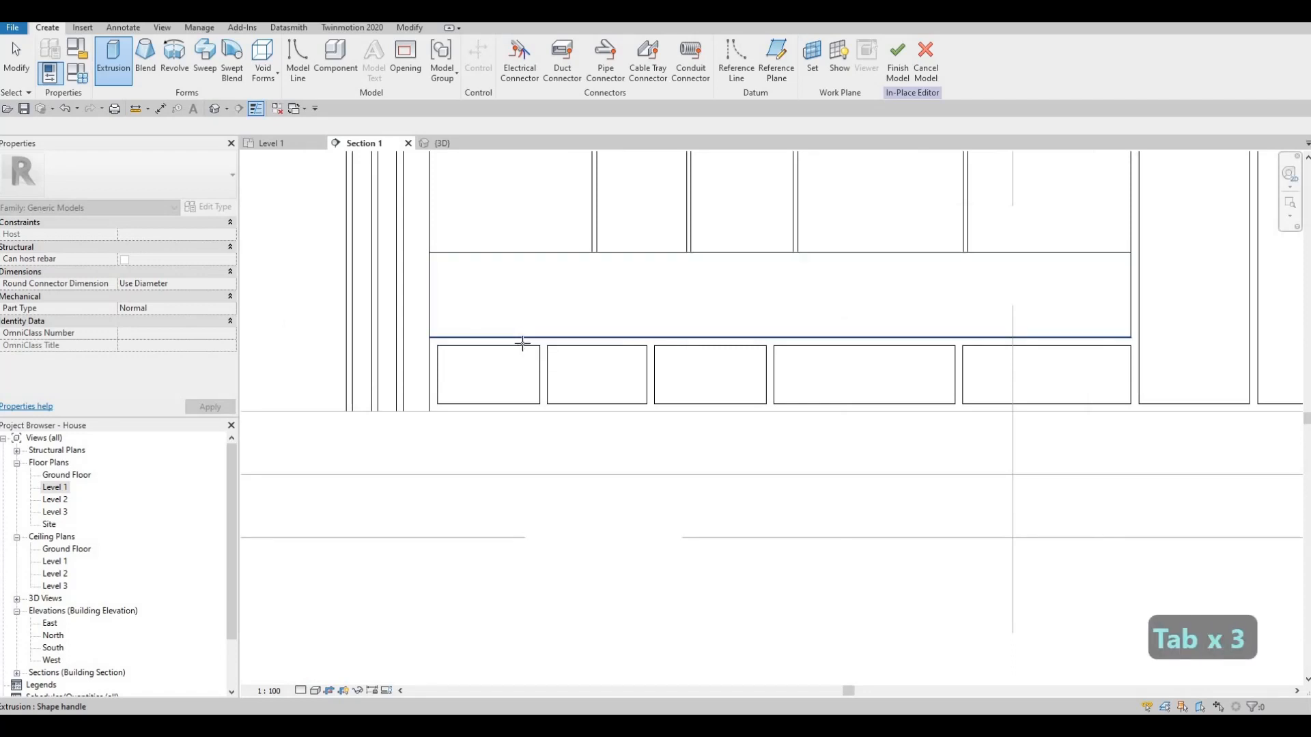
key(Tab)
key(Tab)
key(Tab)
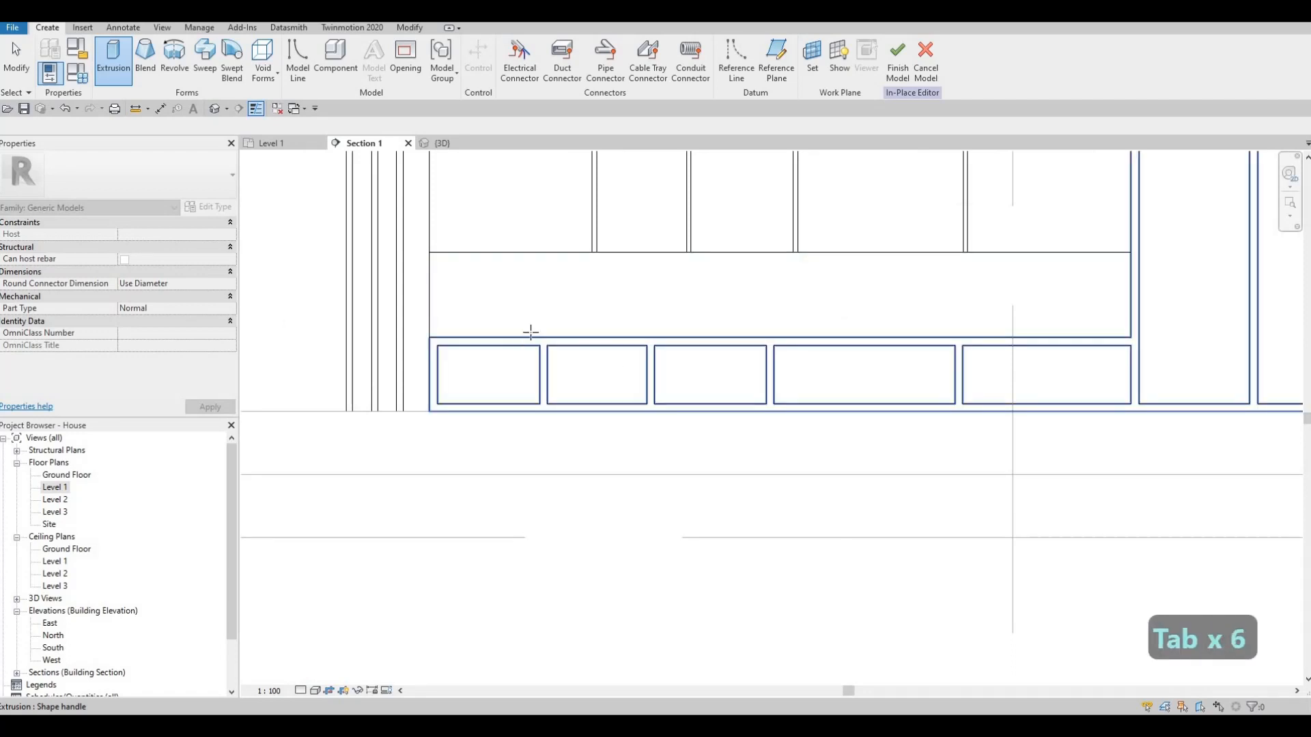
click(430, 269)
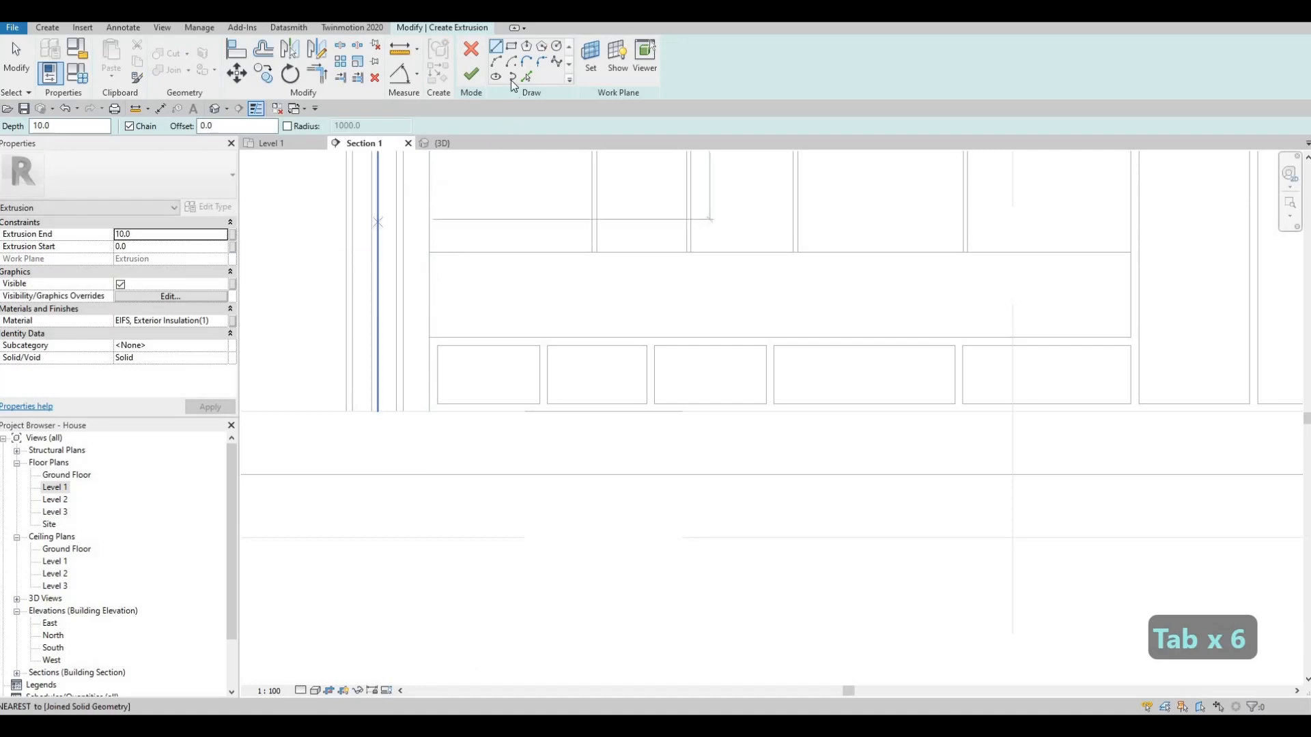
- Set the new extrusion's material to Glulam 32h
click(224, 322)
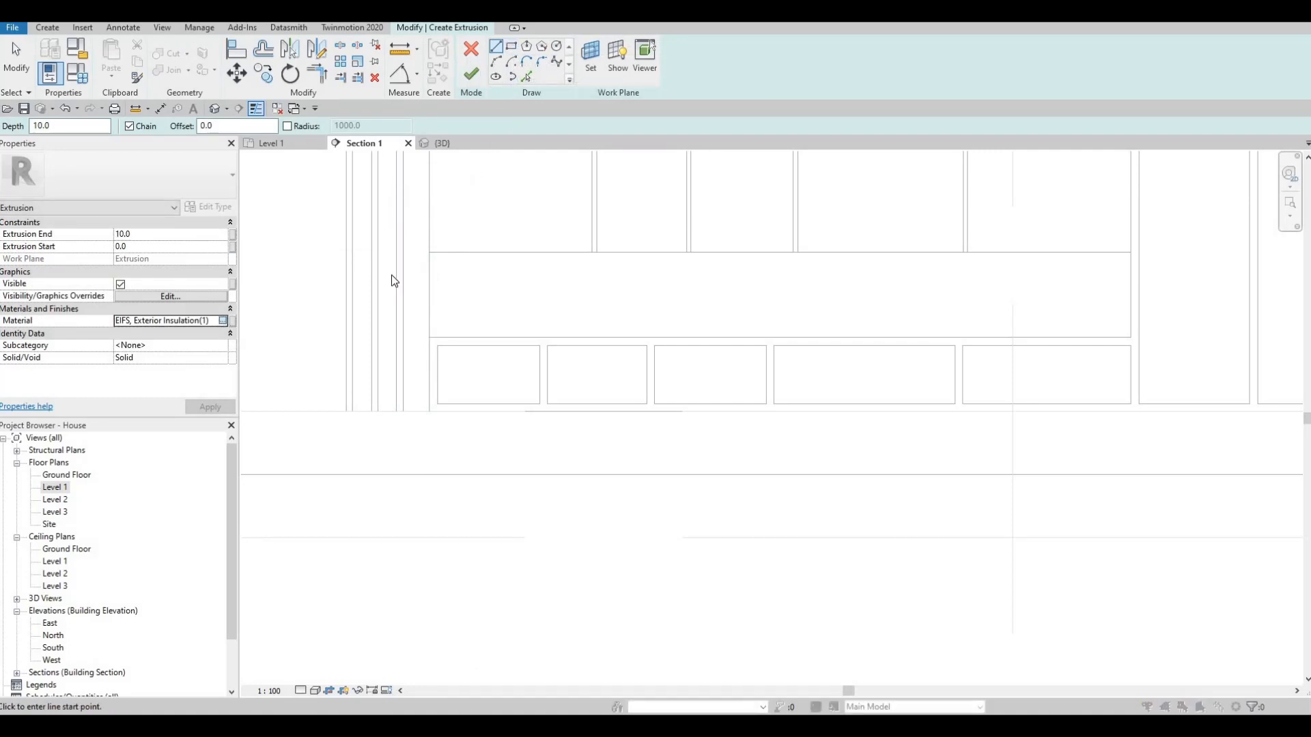
scroll(396, 266, up, 1)
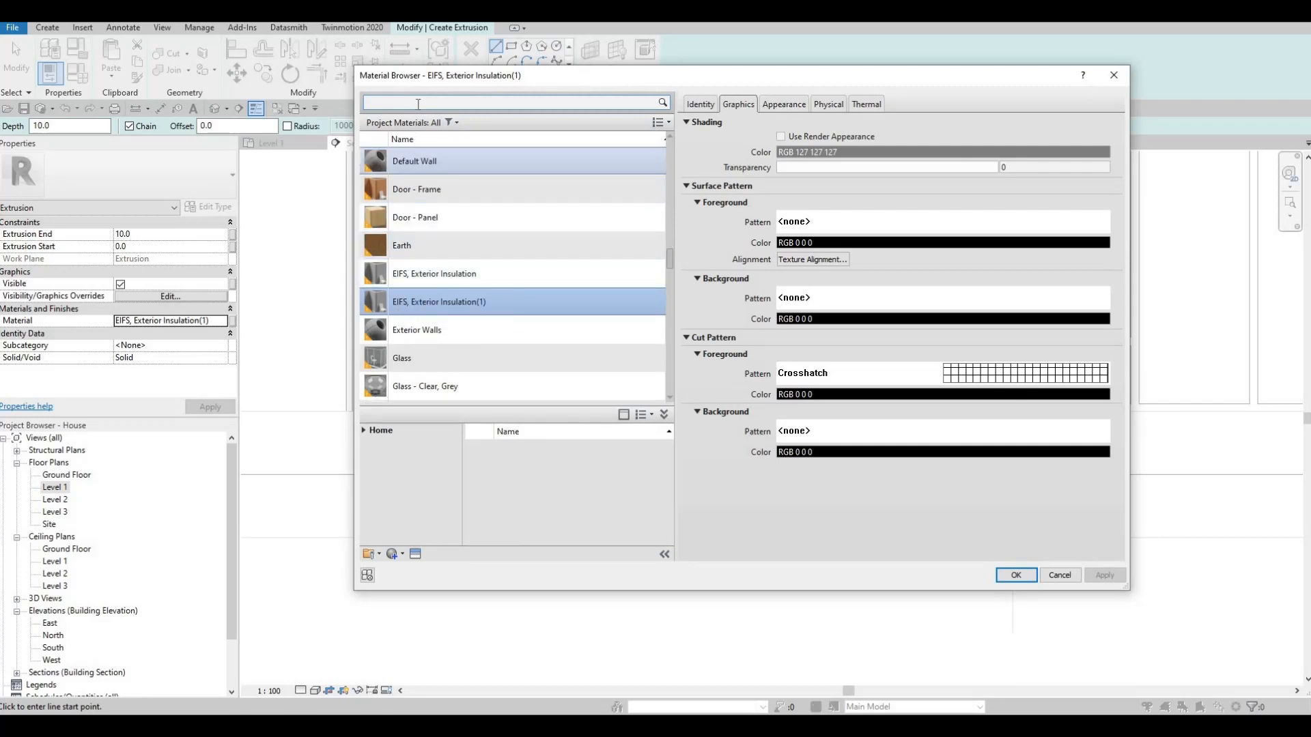
click(419, 104)
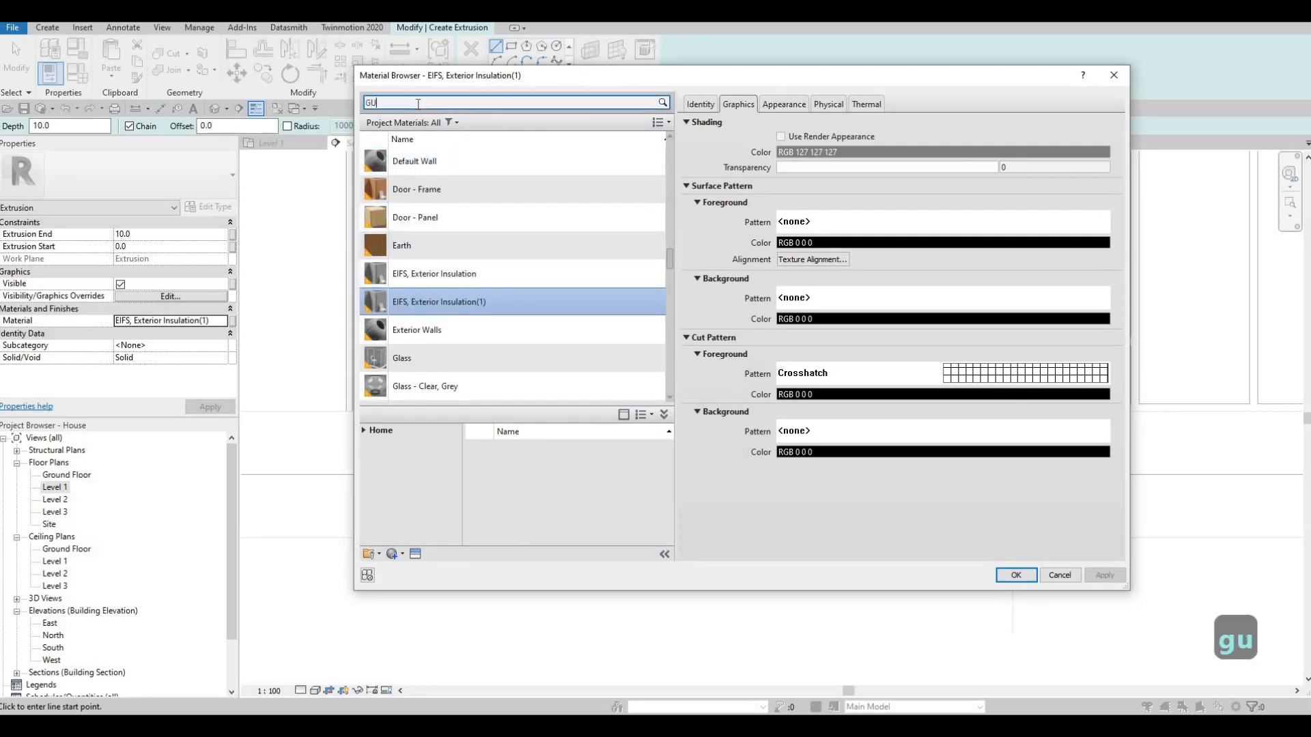
text(GUL)
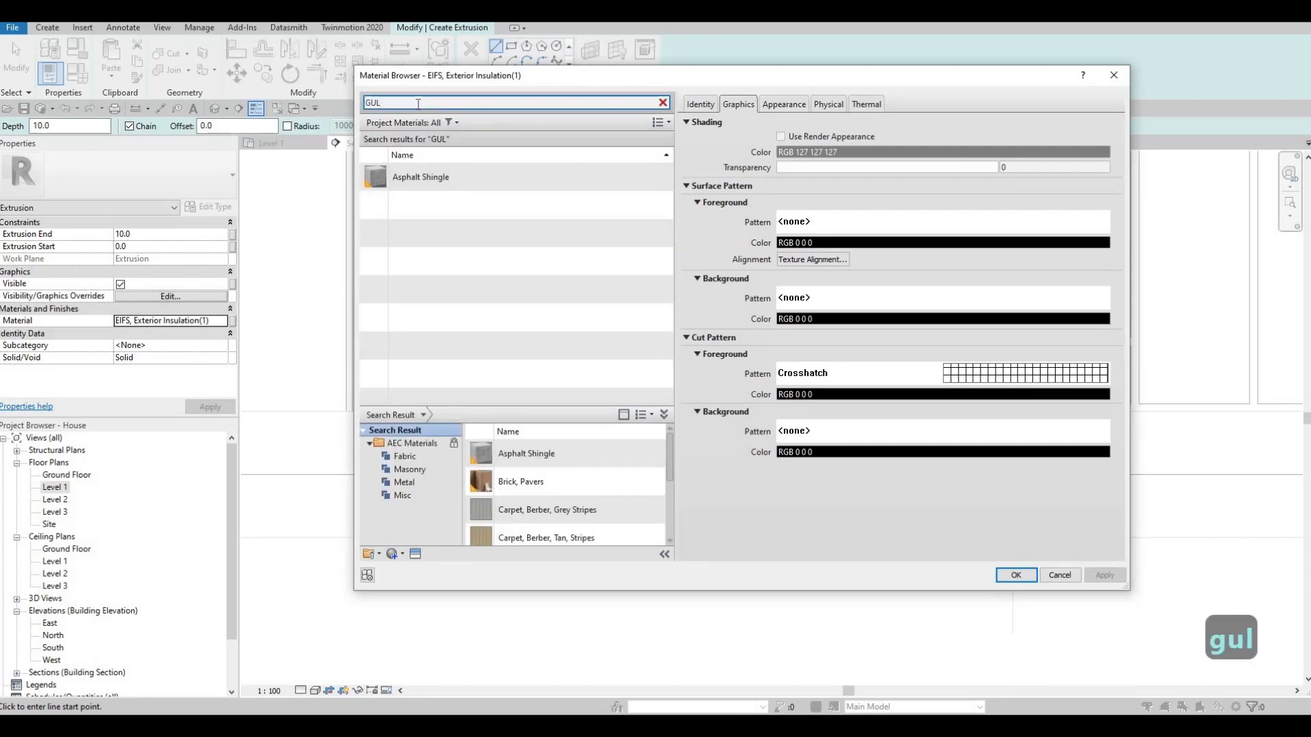
key(BackSpace)
key(BackSpace)
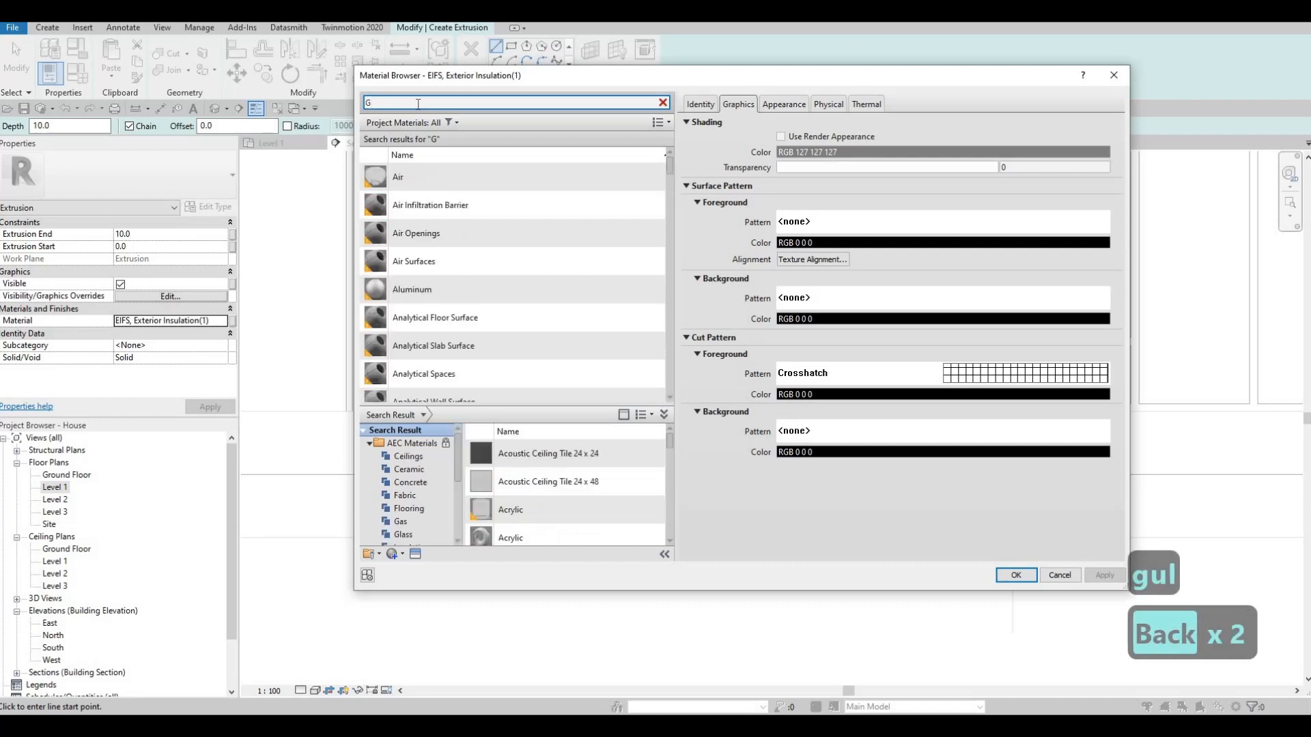
scroll(456, 232, down, 10)
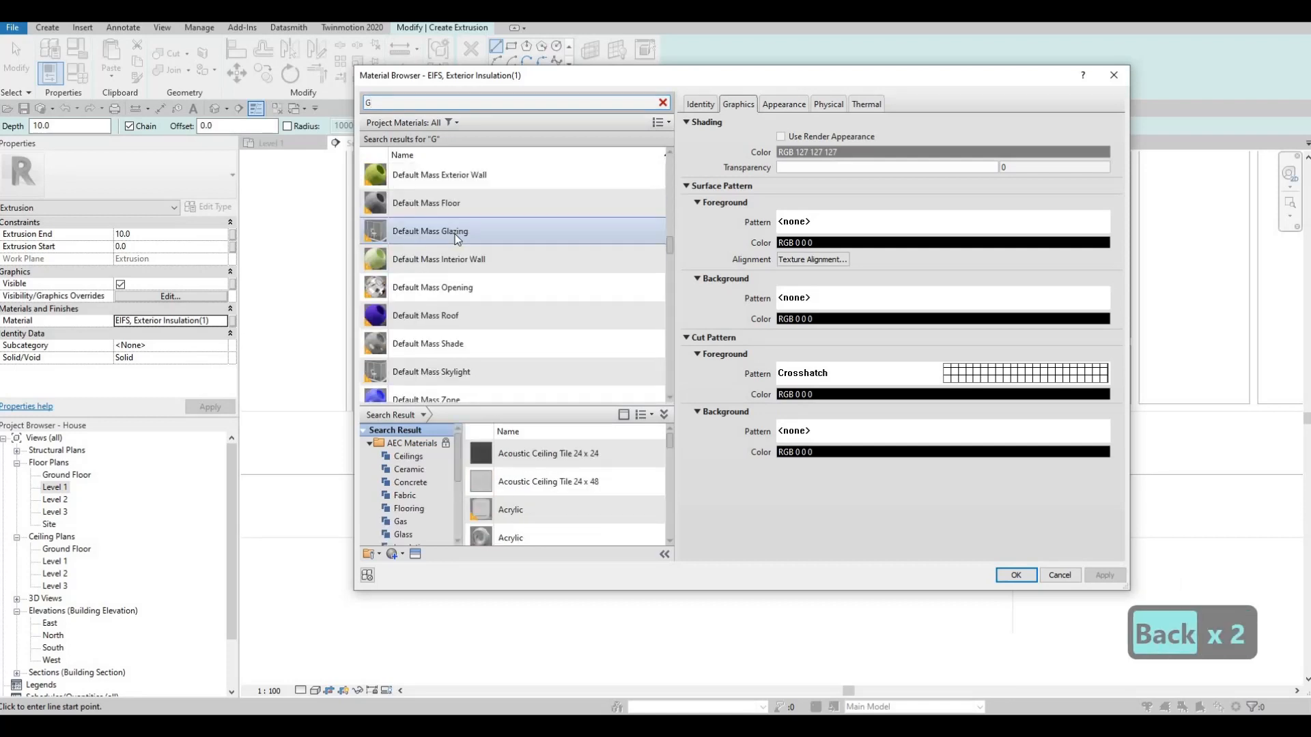
scroll(456, 235, up, 4)
scroll(455, 235, down, 15)
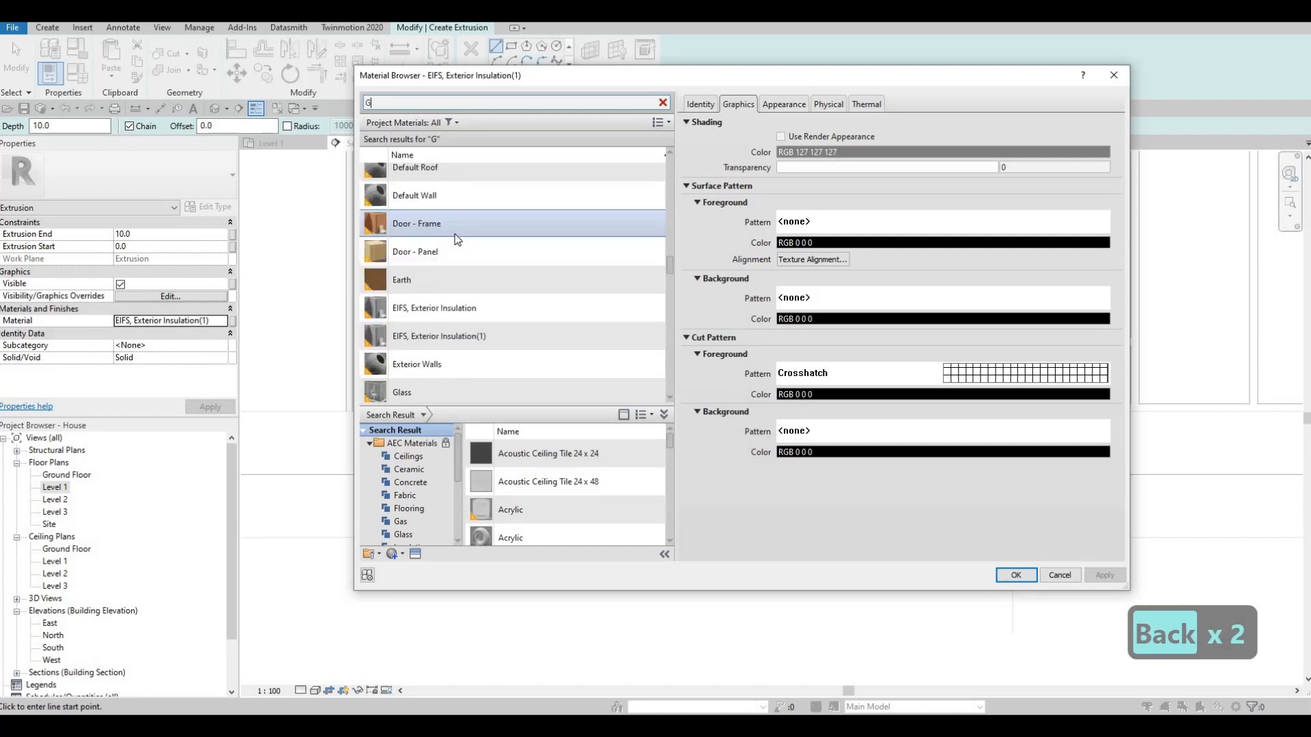
scroll(455, 235, down, 2)
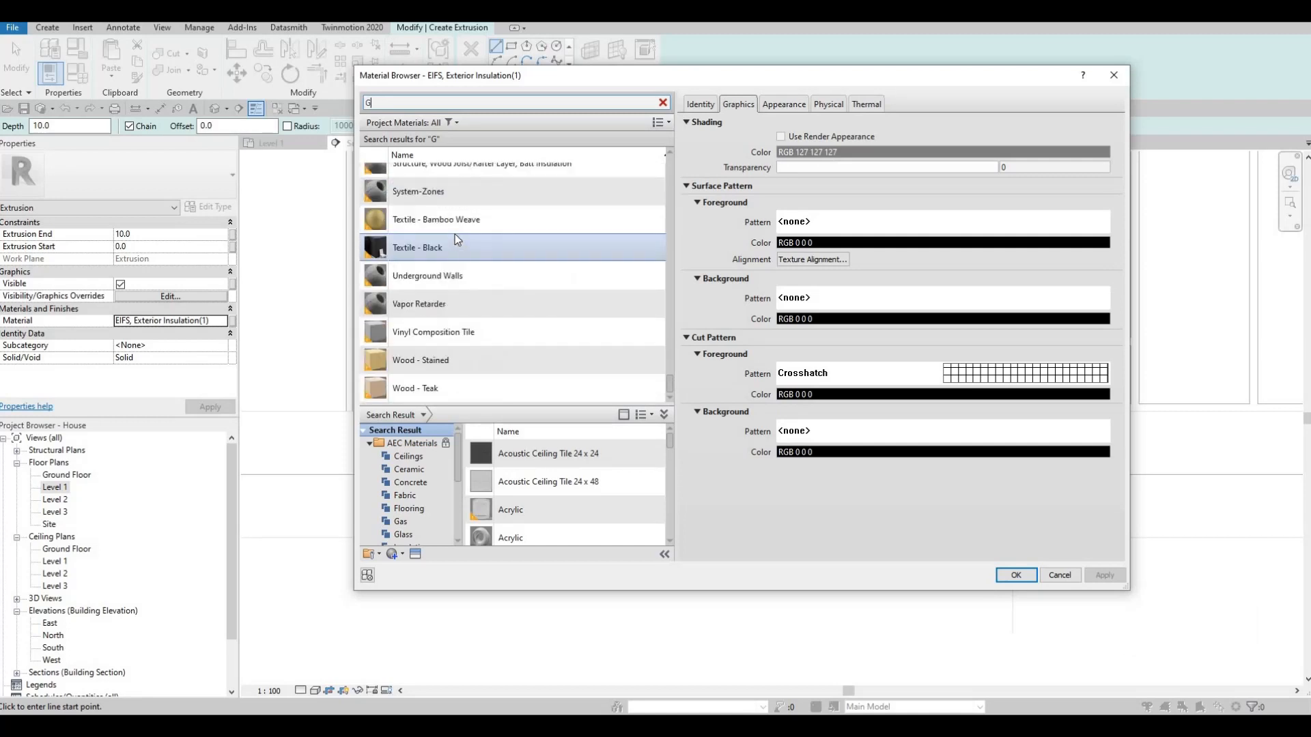
scroll(454, 235, up, 10)
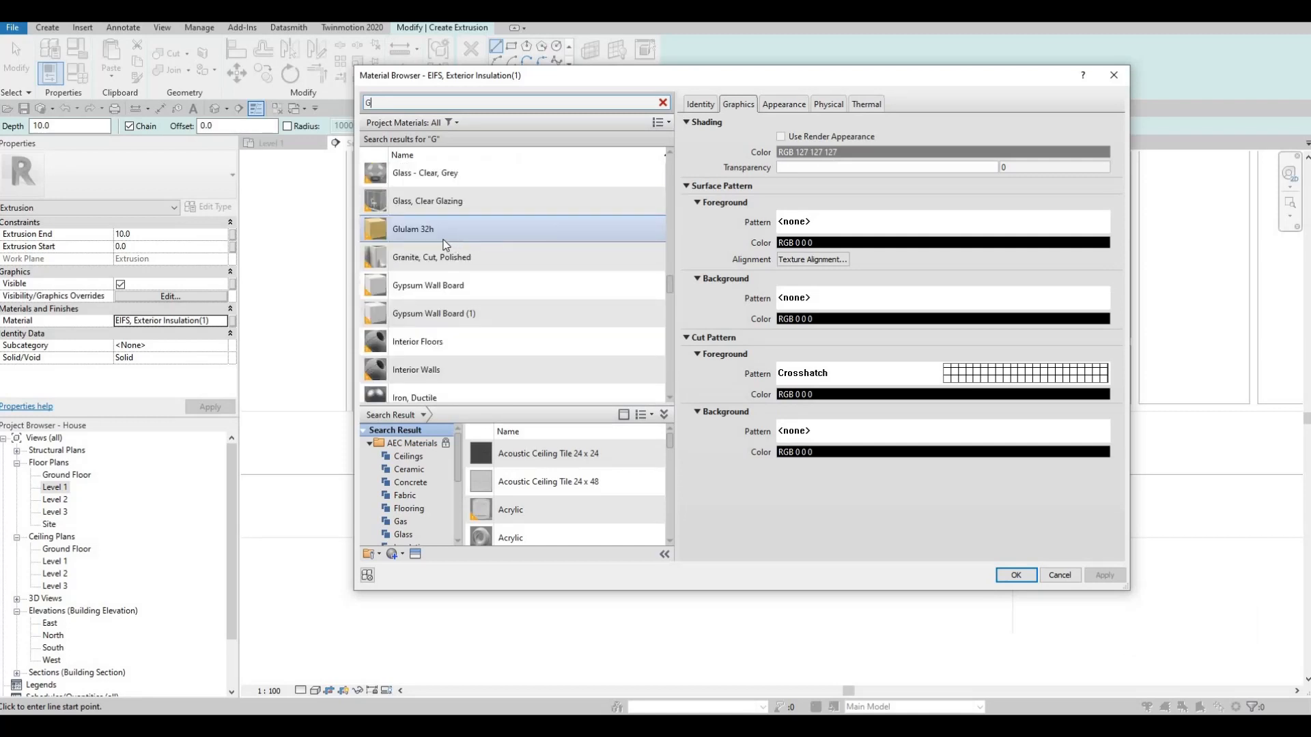
click(450, 239)
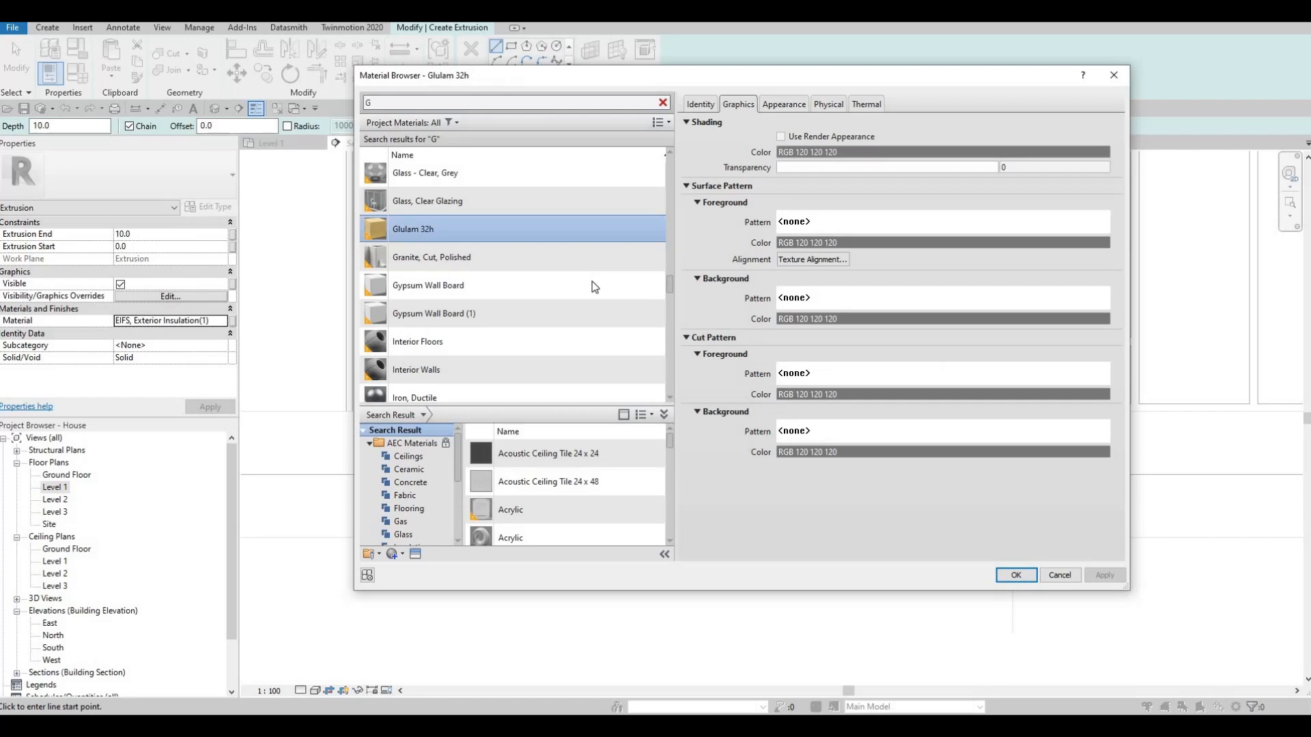
click(1015, 574)
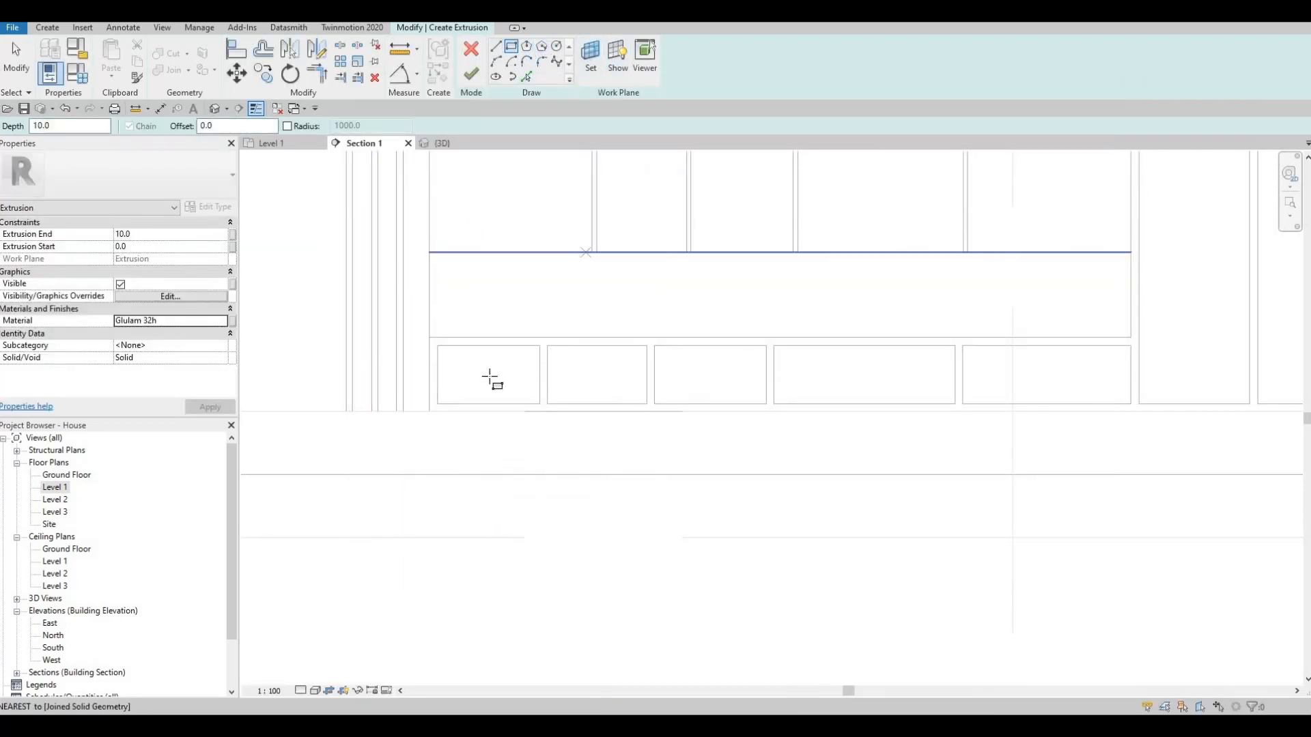
- Sketch a rectangle about 360 by 220 mm around the leftmost low cell as the first panel outline
scroll(493, 379, up, 3)
click(403, 324)
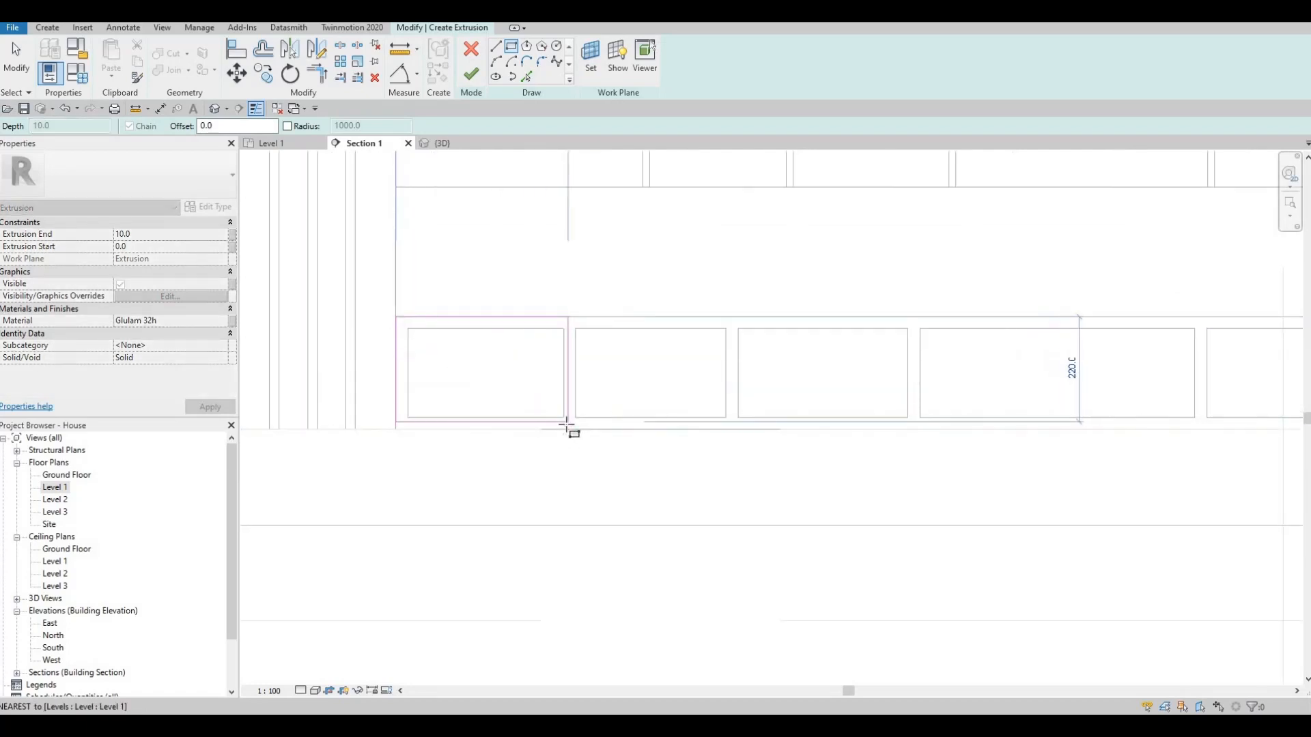
click(481, 355)
key(Escape)
key(Escape)
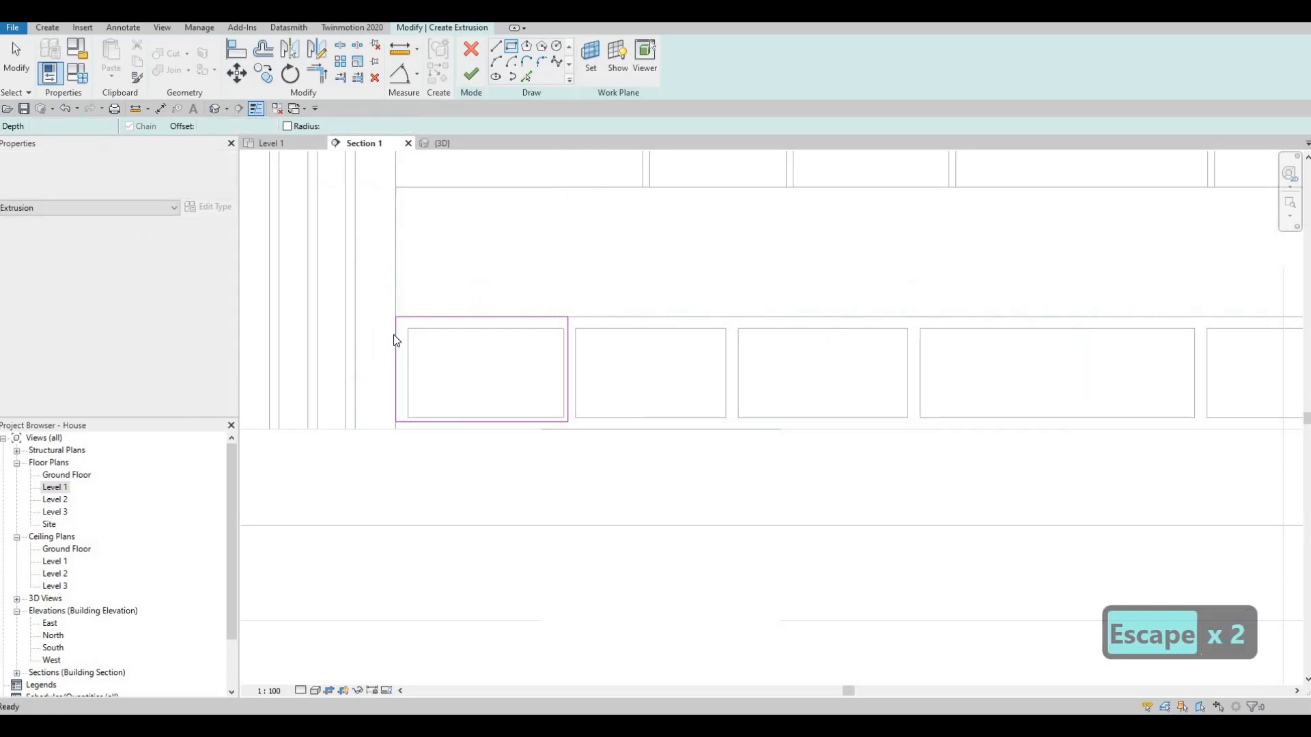
- Nudge the rectangle's left and upper edges inward by 5 mm each
click(394, 334)
key(Right)
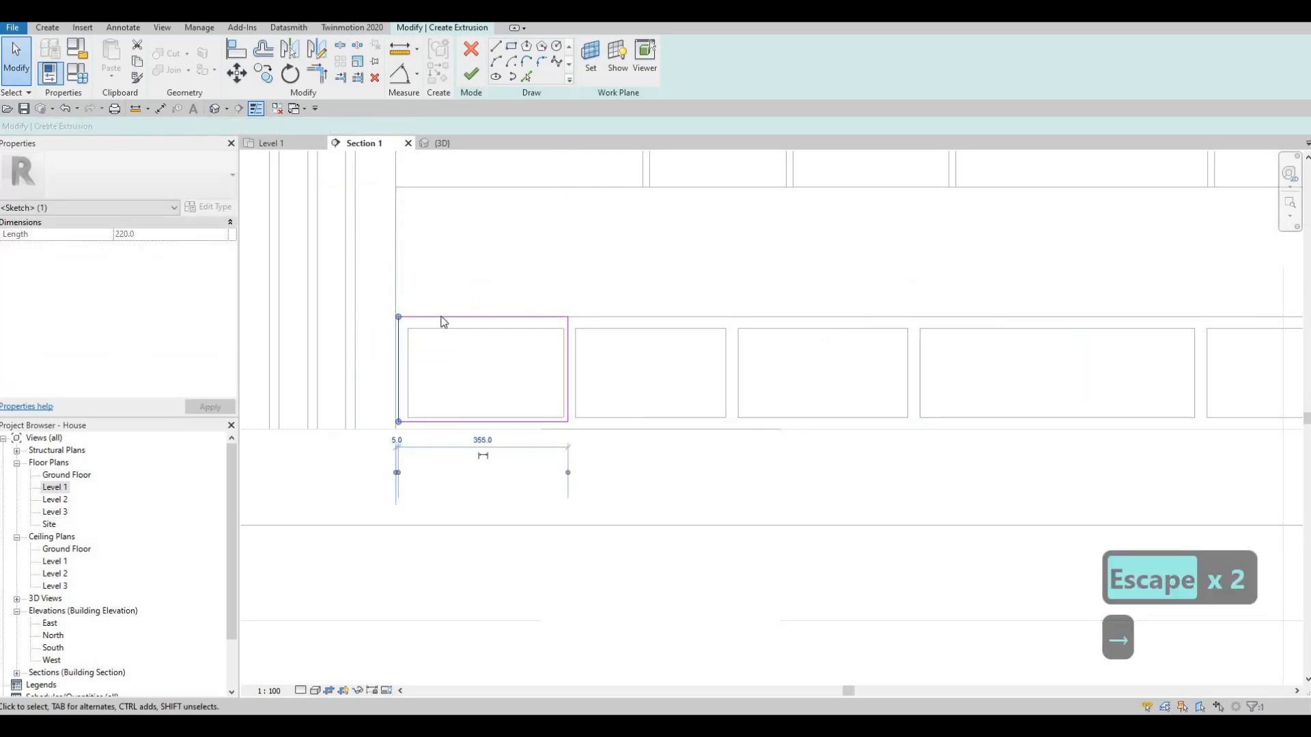
click(441, 317)
key(Down)
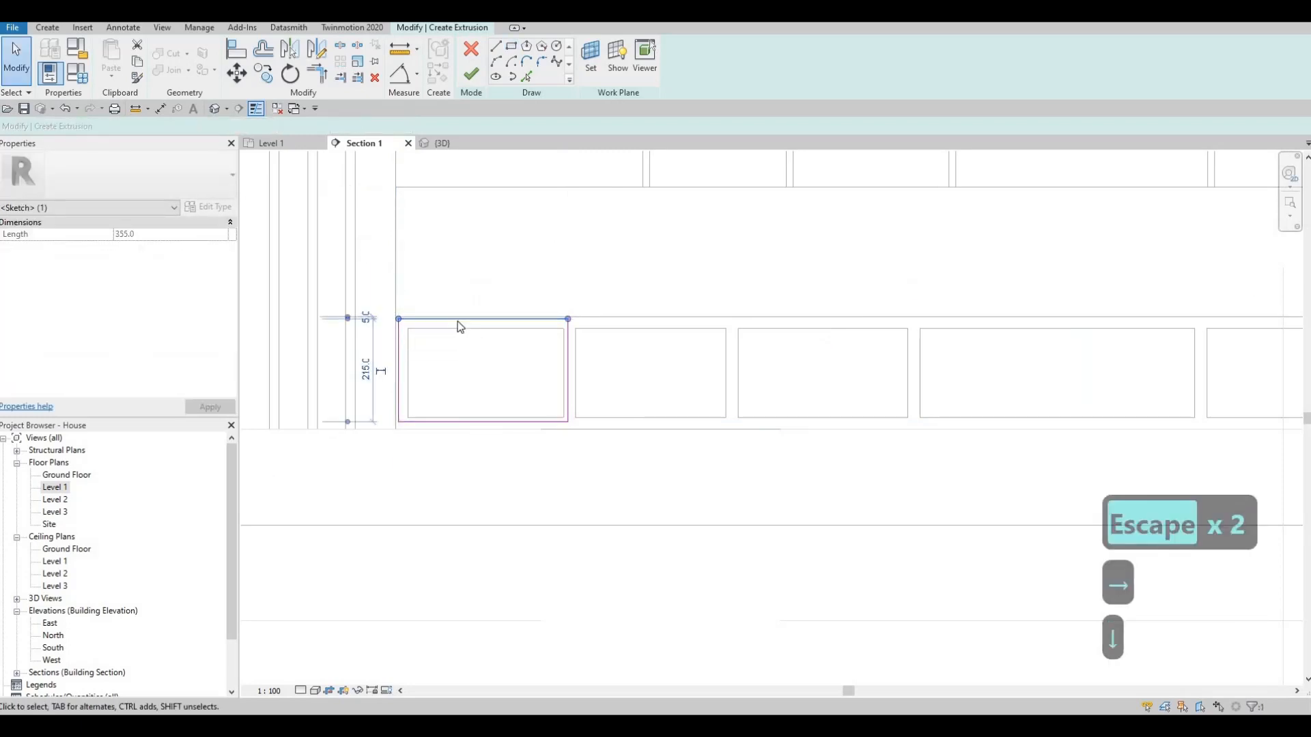
key(Escape)
key(Escape)
- Copy the whole rectangle from the leftmost low cell onto the second low cell
click(458, 320)
key(Escape)
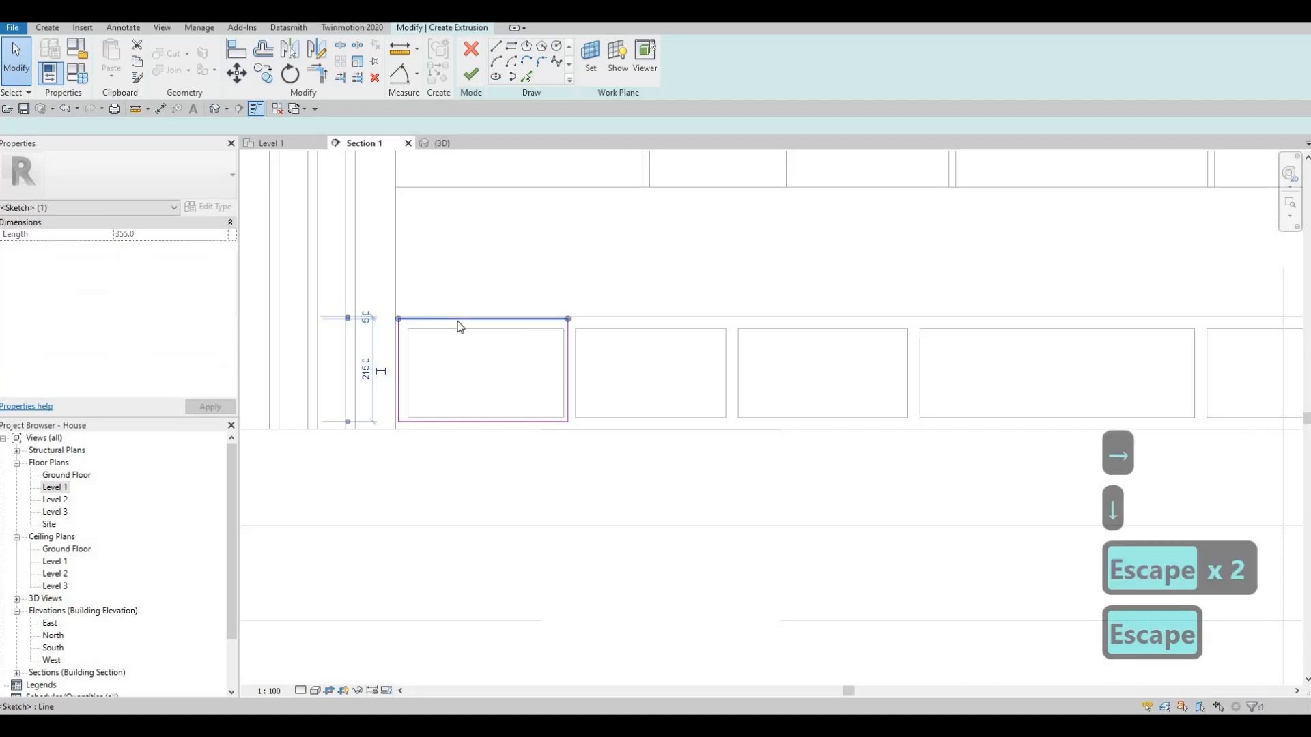
key(Tab)
click(458, 320)
key(c)
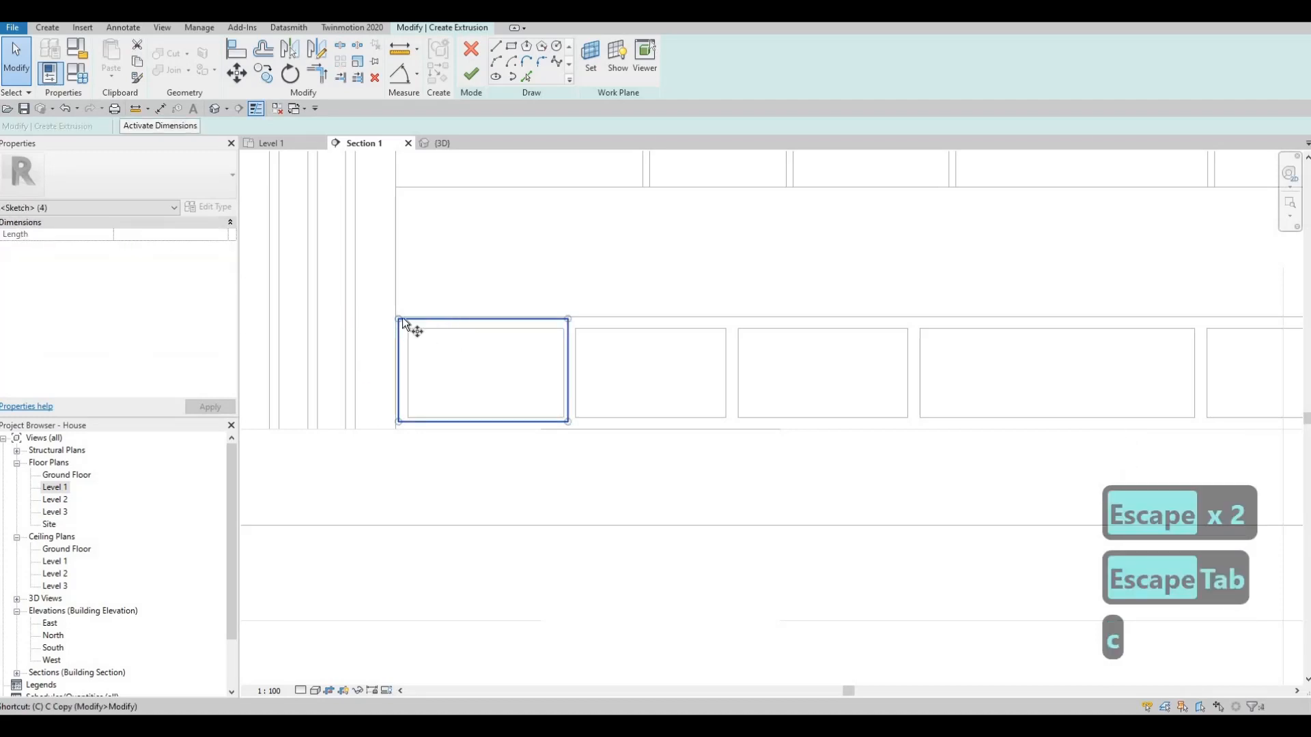
key(o)
scroll(381, 318, up, 2)
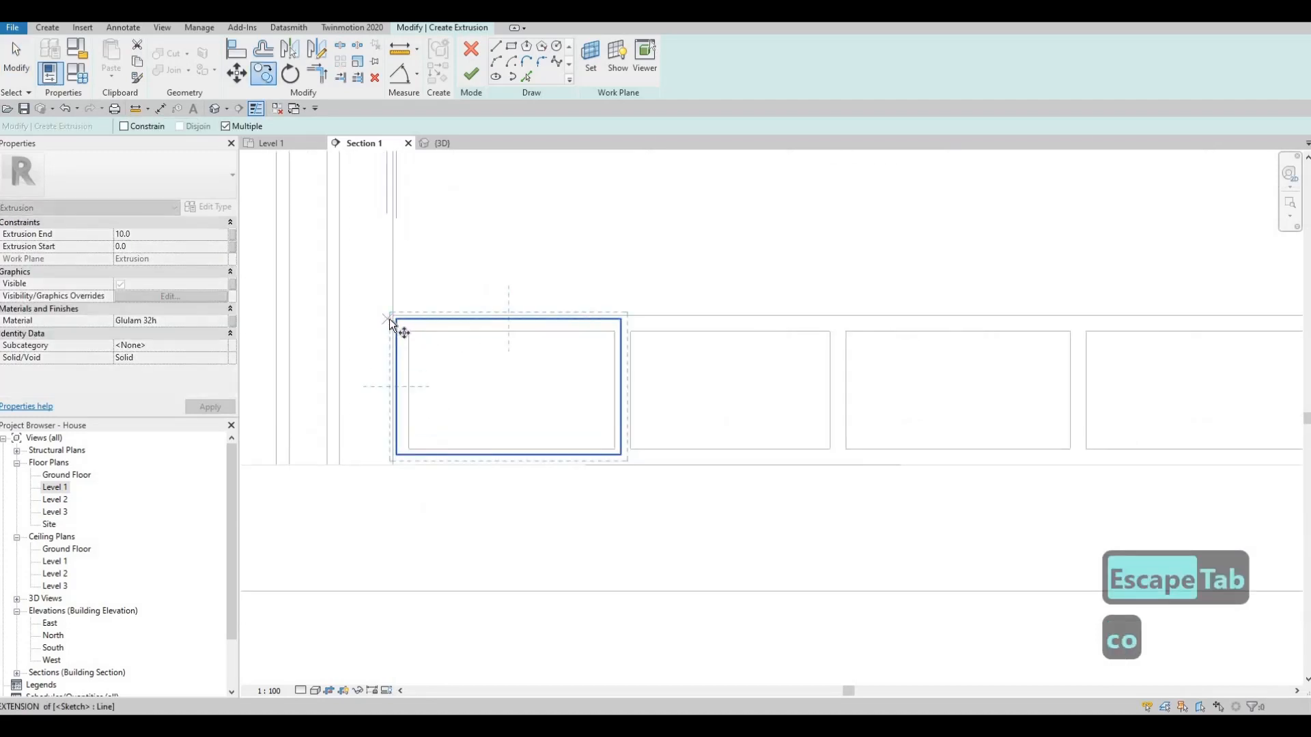
scroll(392, 320, up, 1)
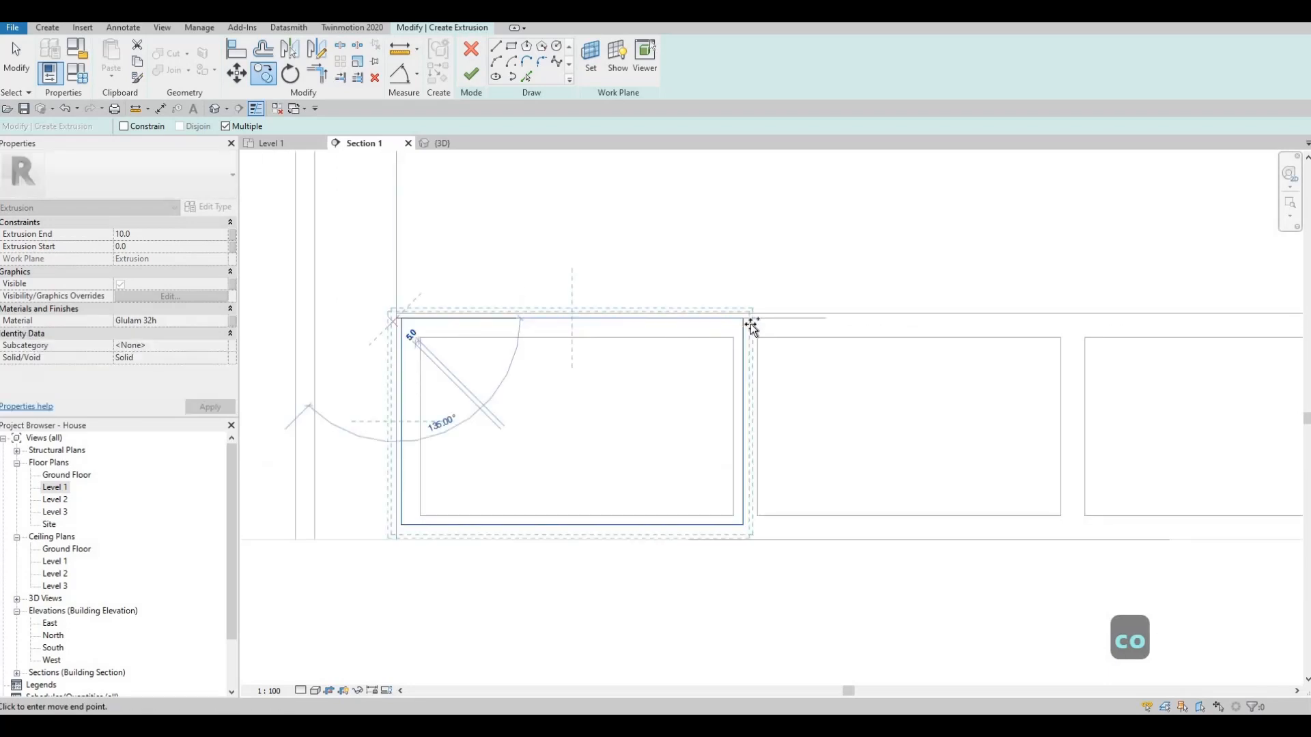
click(794, 399)
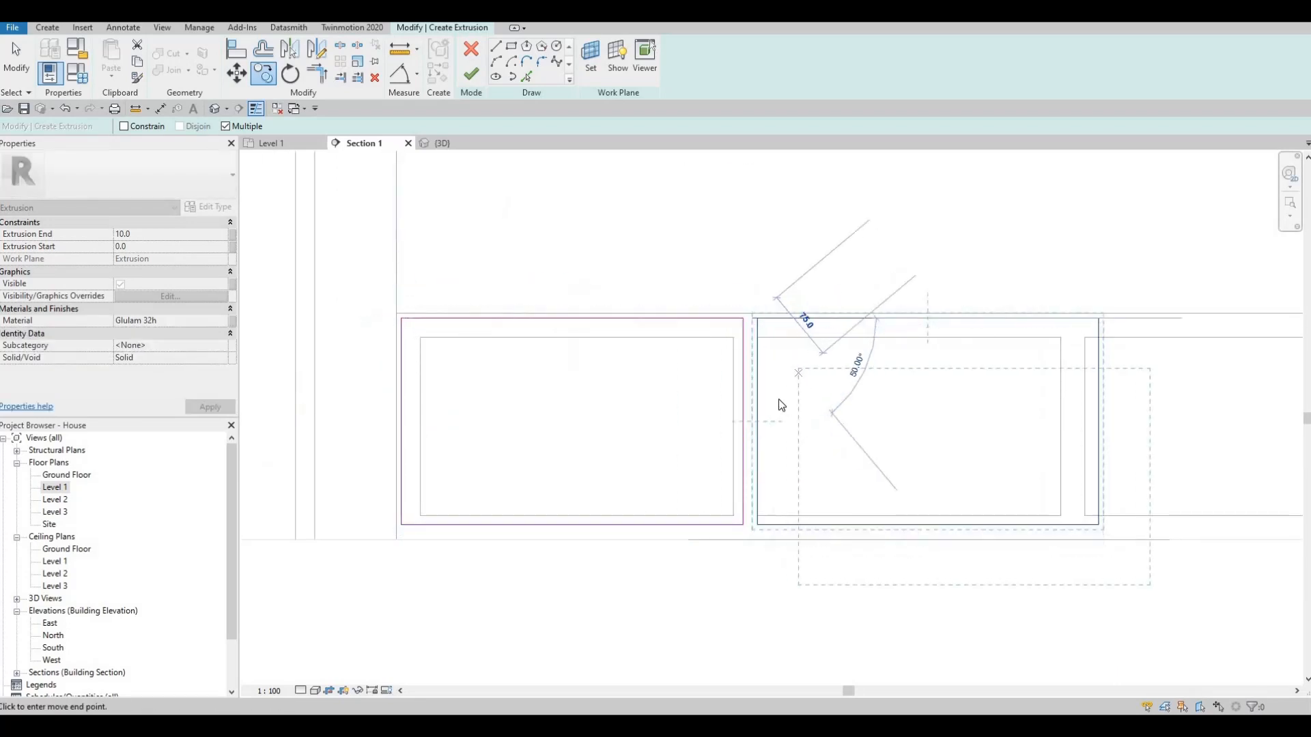
- Nudge the copied rectangle close beside the first one, leaving a small gap, and shorten it to about 340 mm wide at its right edge
key(Escape)
key(Left)
key(Left)
key(Left)
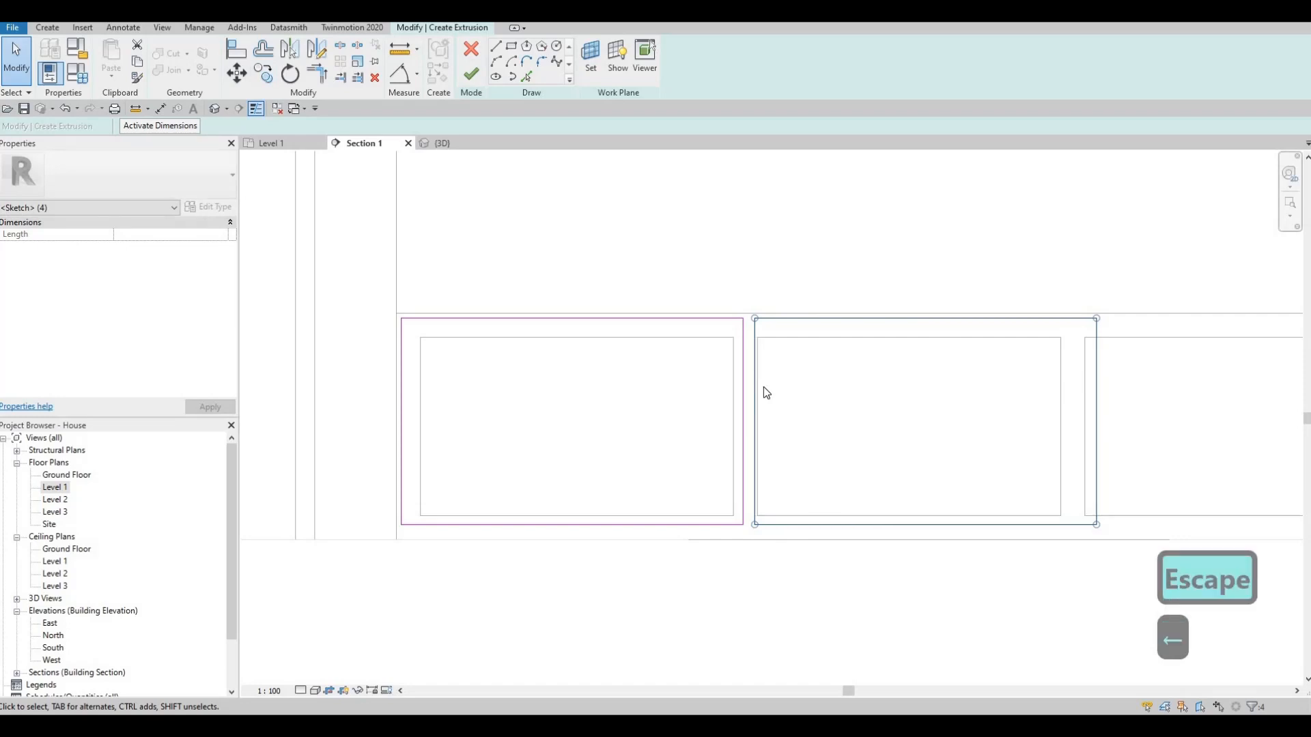
key(Left)
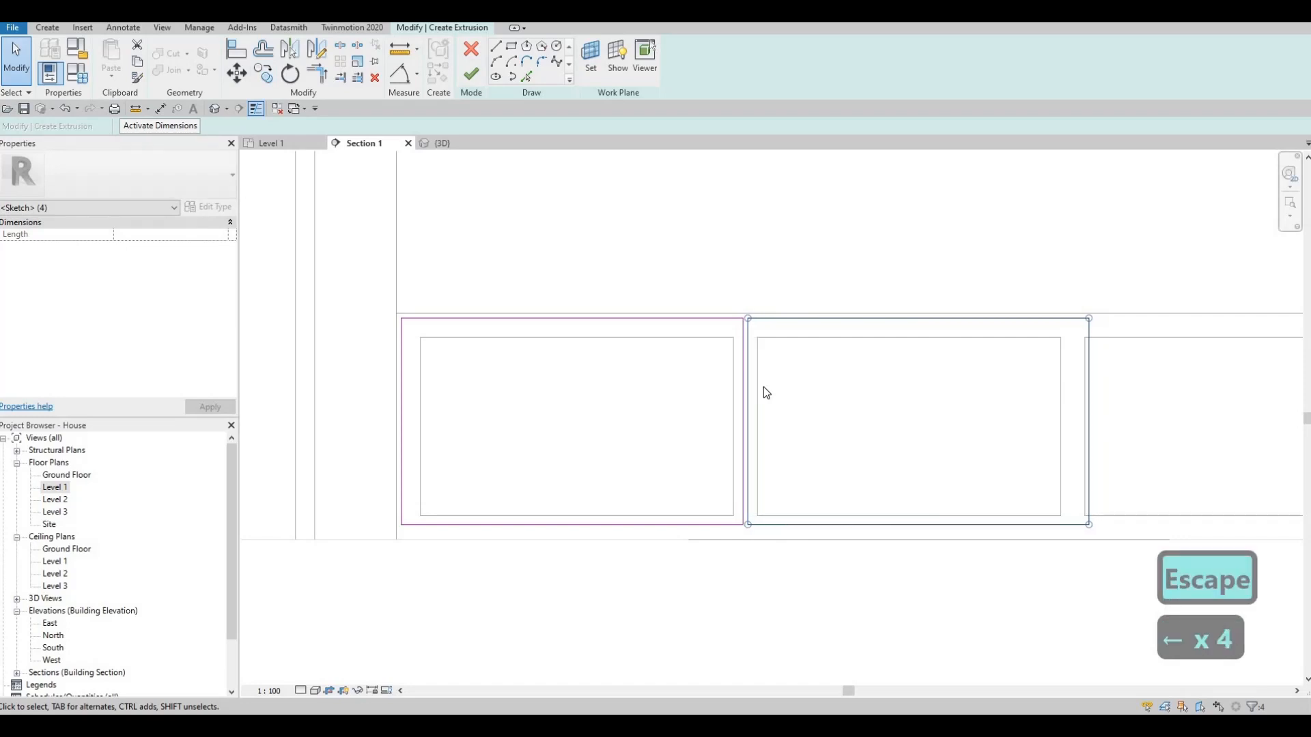
key(Escape)
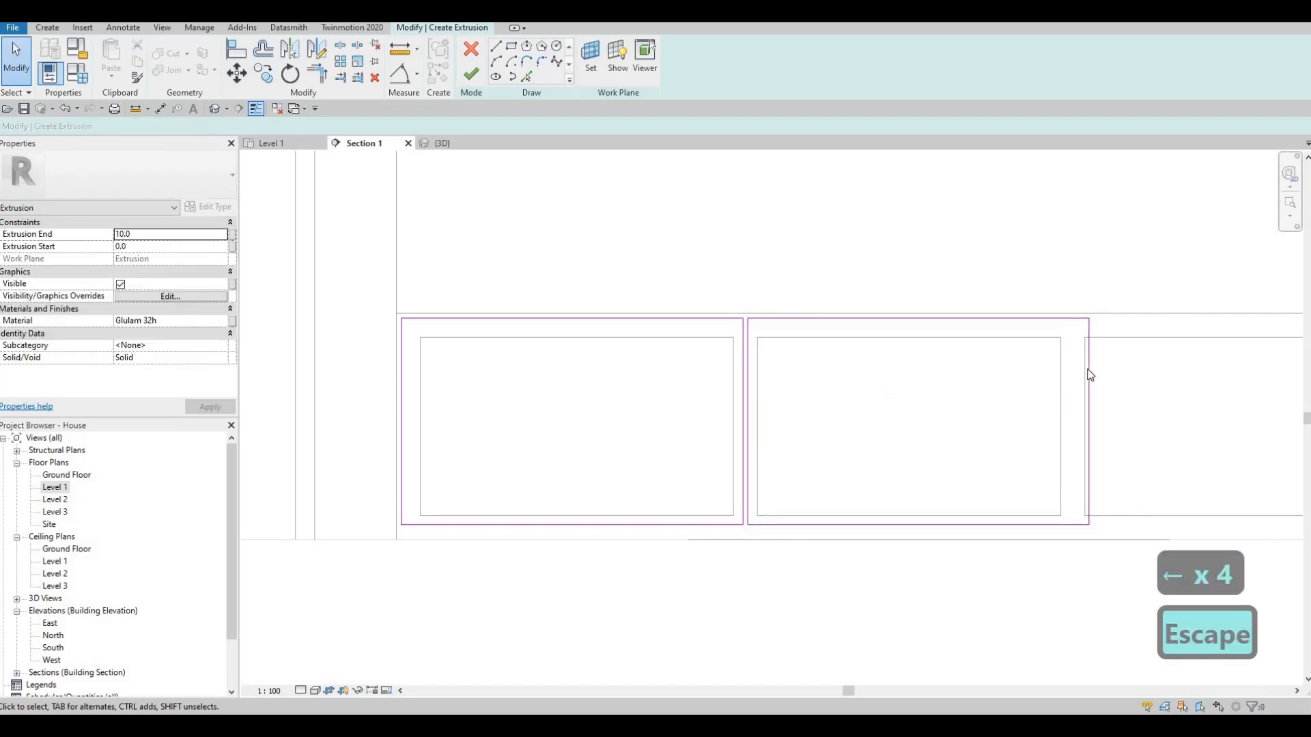
click(1069, 371)
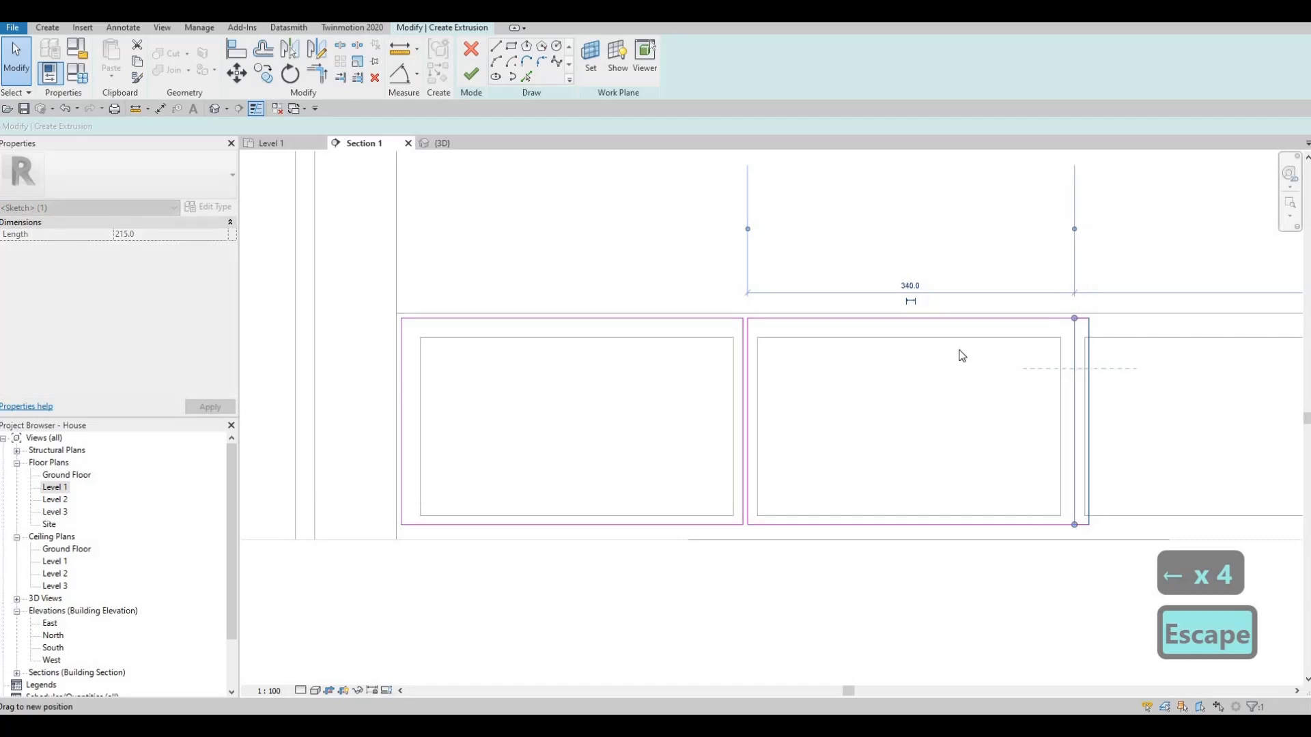
key(Escape)
scroll(930, 381, down, 5)
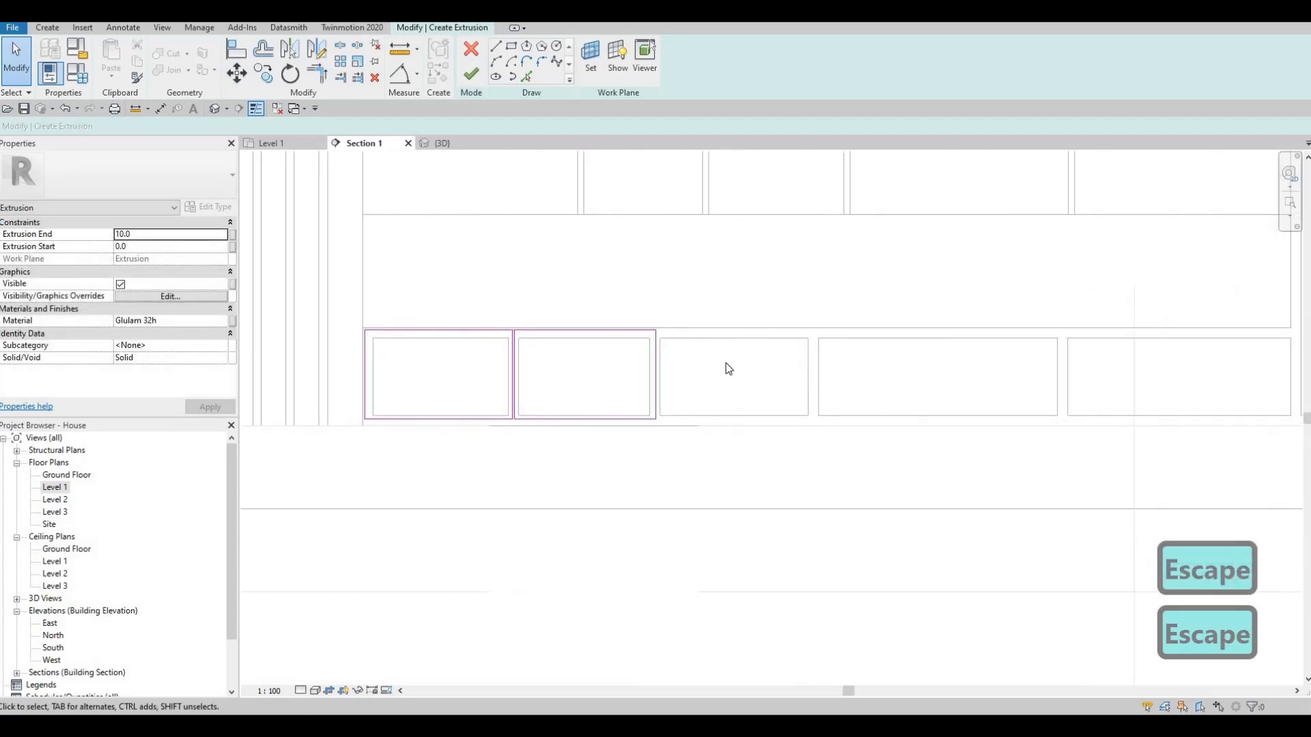
- Copy the second low cell's rectangle horizontally onto the rightmost low cell
middle_drag(613, 351, 529, 341)
key(Tab)
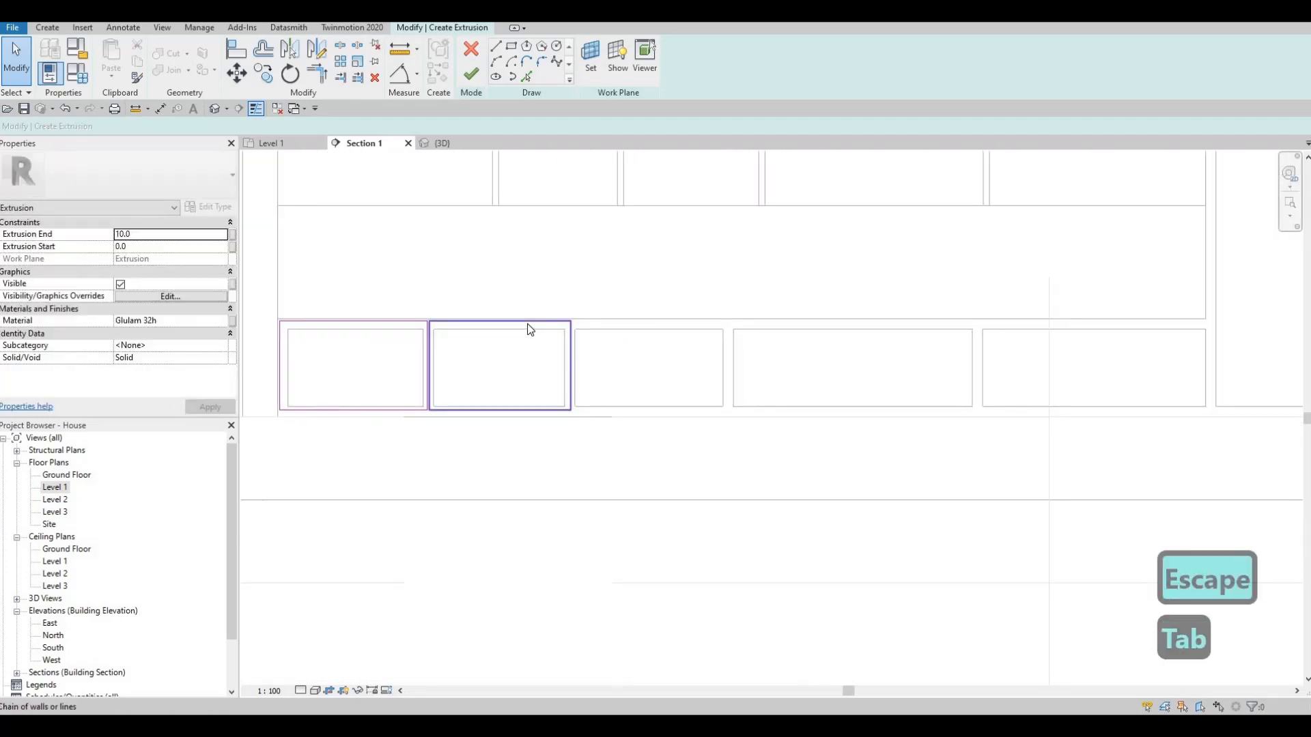
click(527, 323)
key(c)
key(o)
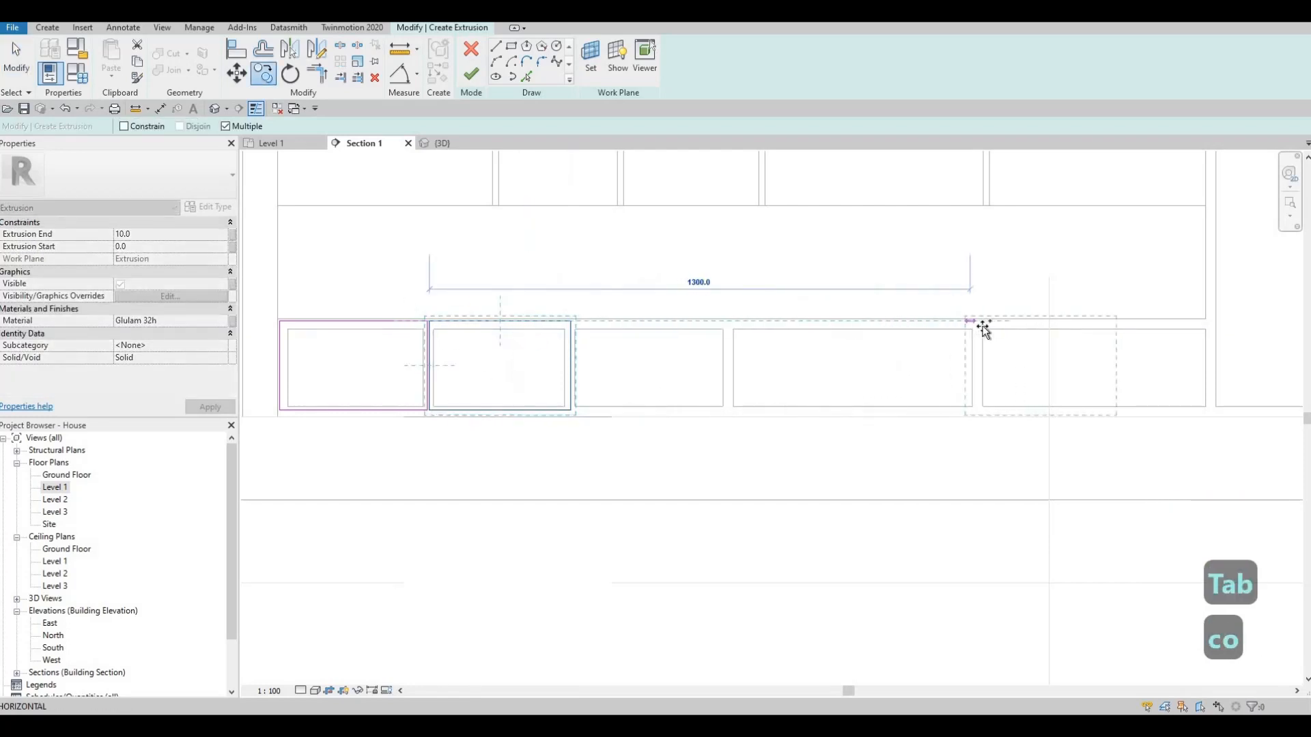
click(1076, 343)
key(Escape)
scroll(1136, 342, up, 1)
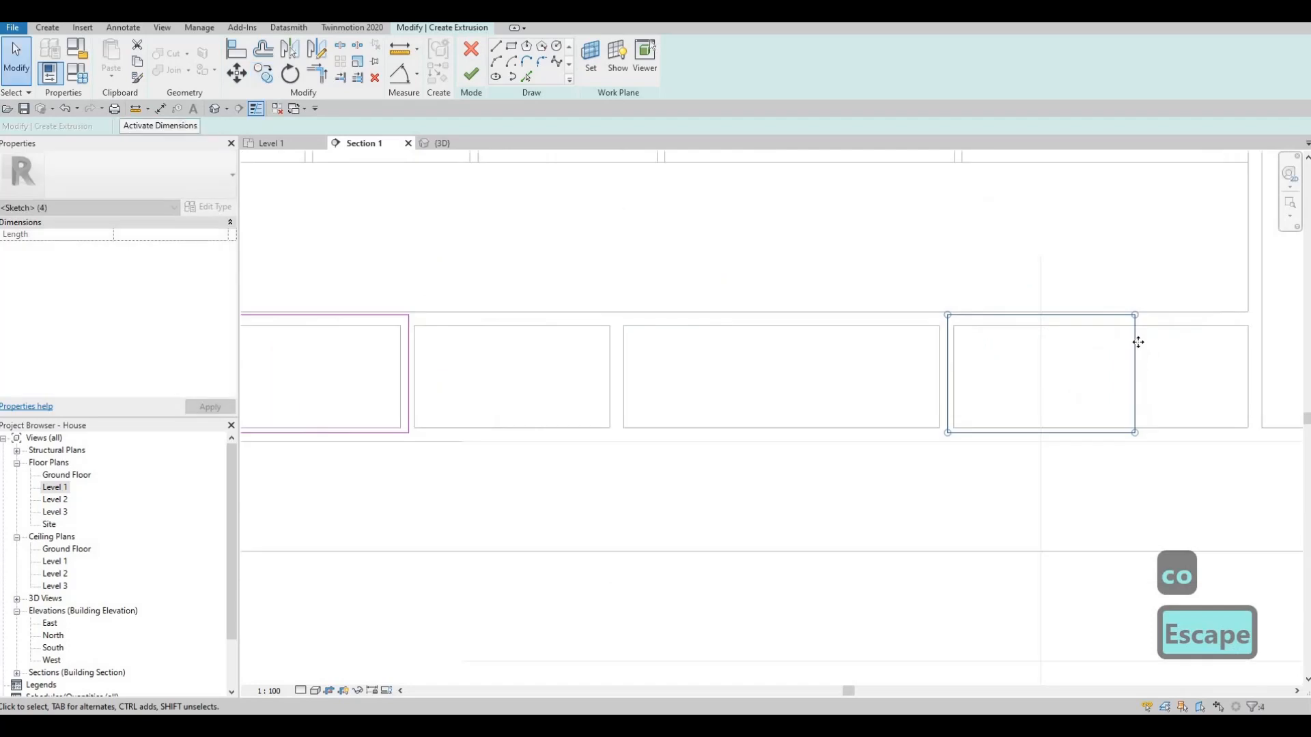
- Stretch the right edge of the rightmost rectangle past the cell's far side, making the rectangle about 555 mm wide
drag(1139, 342, 1249, 350)
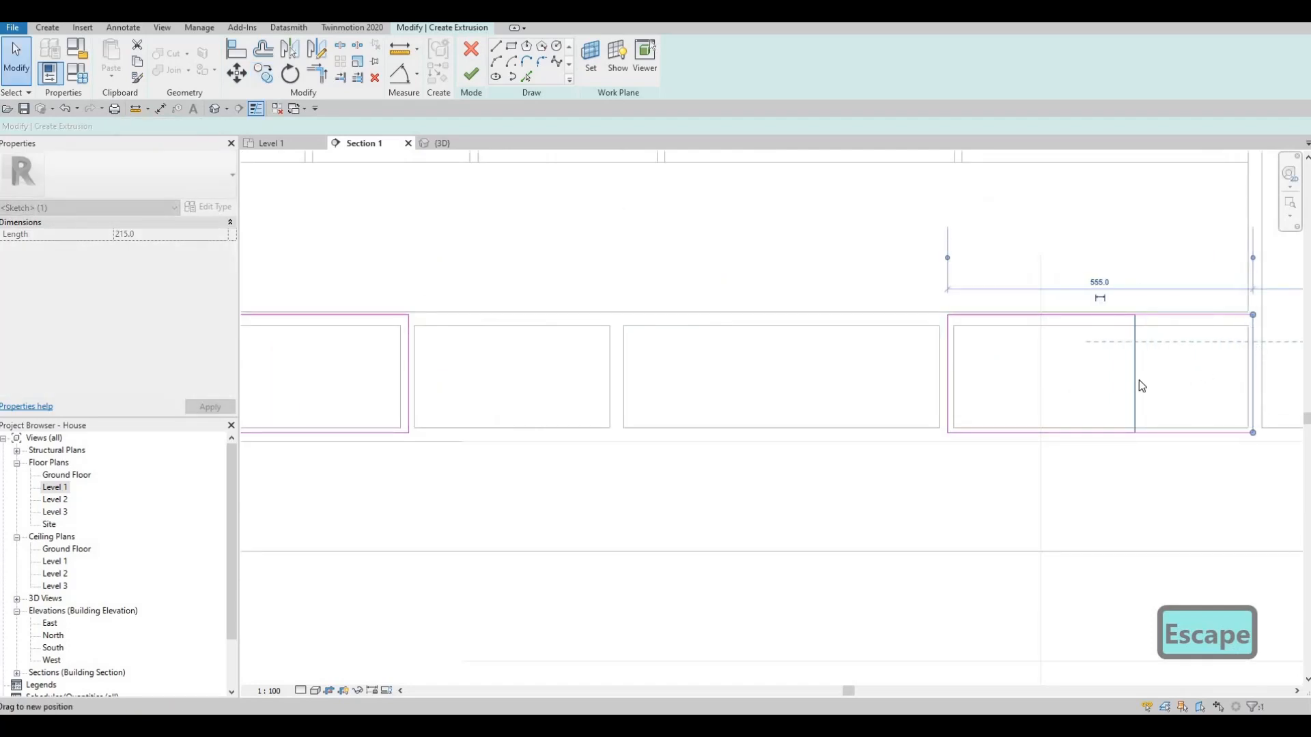
key(Escape)
middle_drag(1167, 359, 1058, 366)
scroll(933, 369, up, 1)
middle_drag(928, 368, 898, 372)
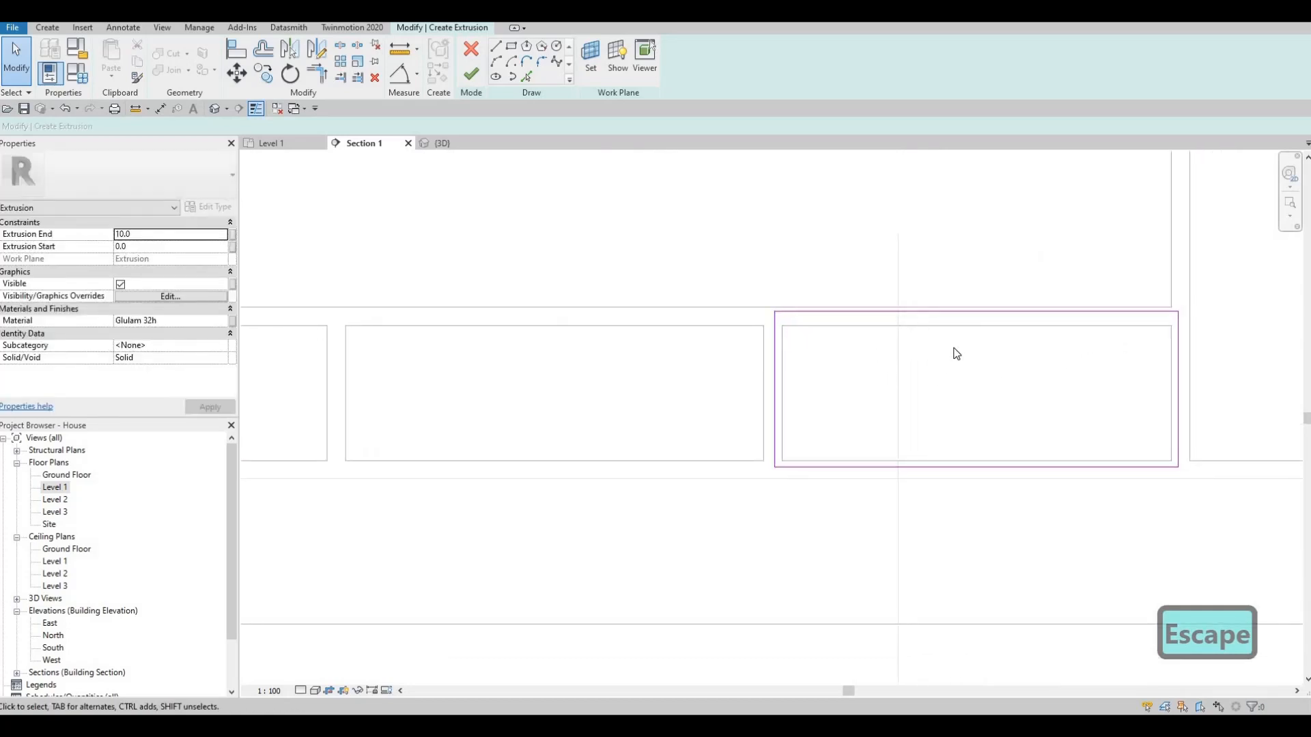
middle_drag(1106, 350, 989, 348)
scroll(986, 348, down, 4)
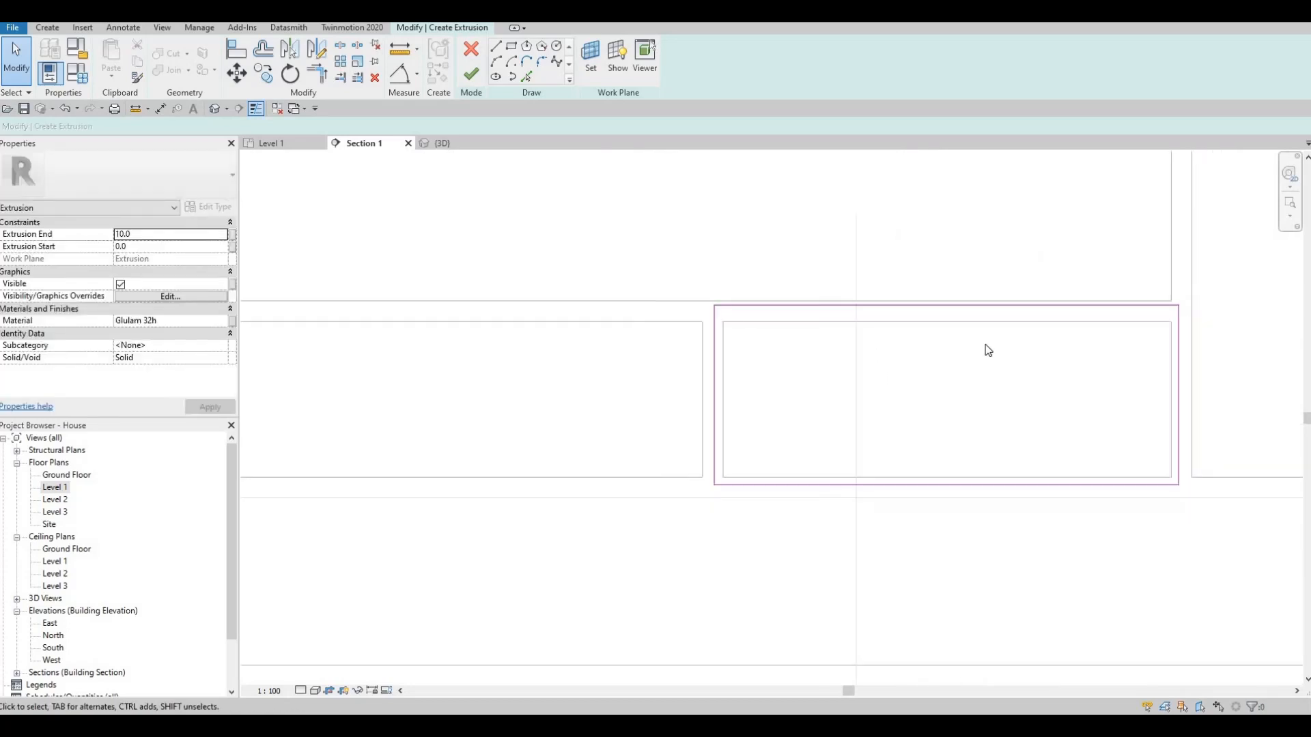
middle_drag(846, 398, 843, 436)
key(Escape)
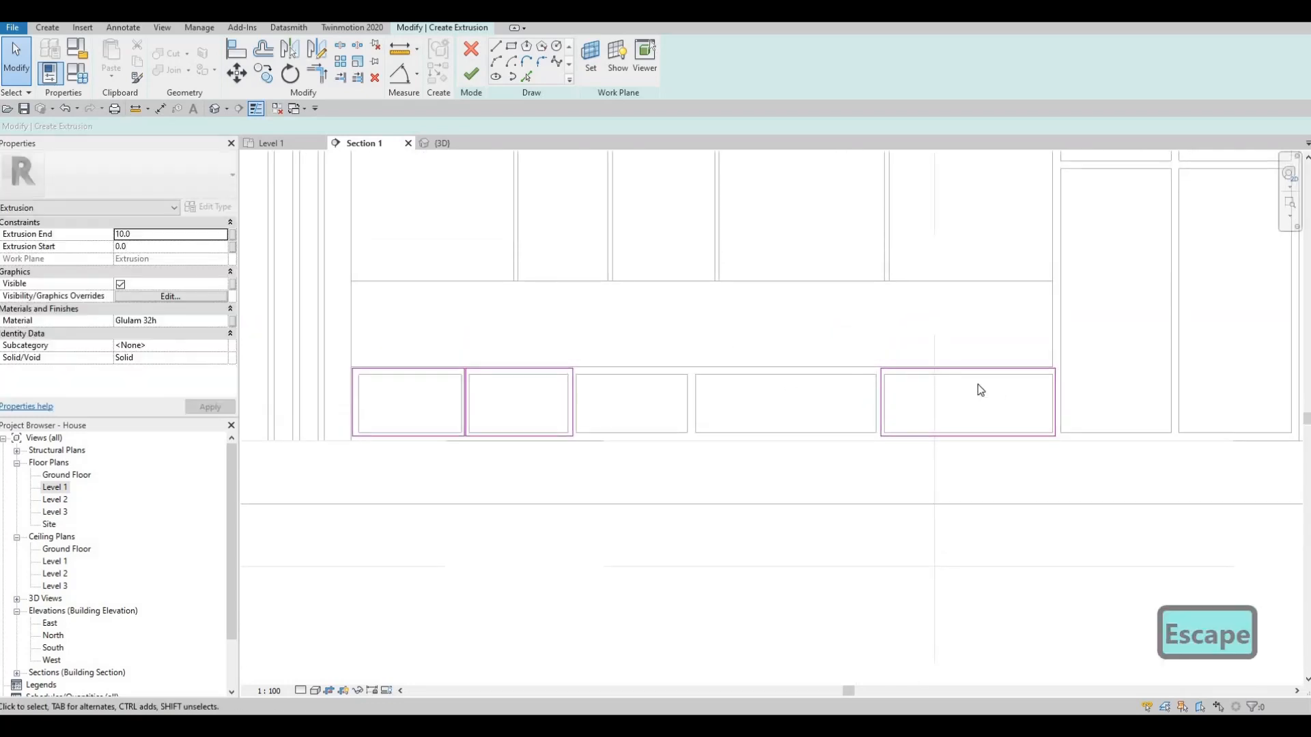
- Finish the extrusion with its three panel rectangles and open the 3D view
click(481, 77)
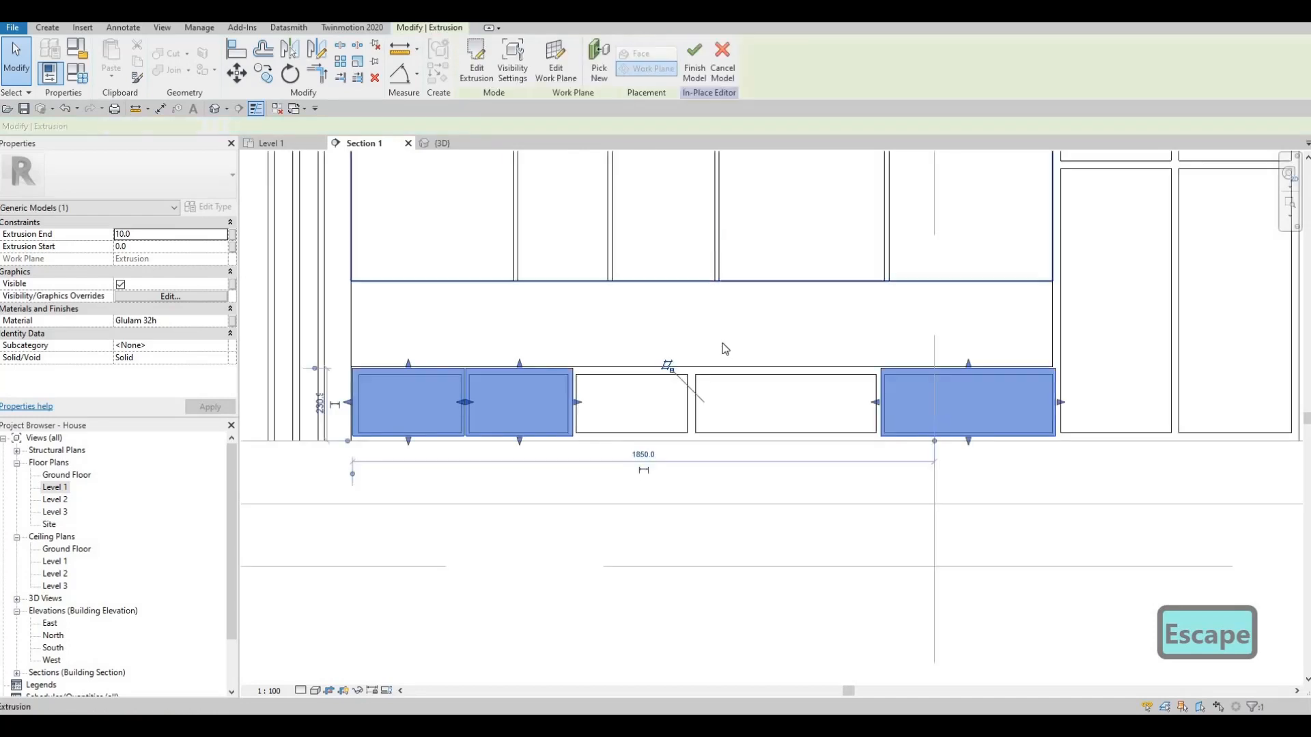
key(Escape)
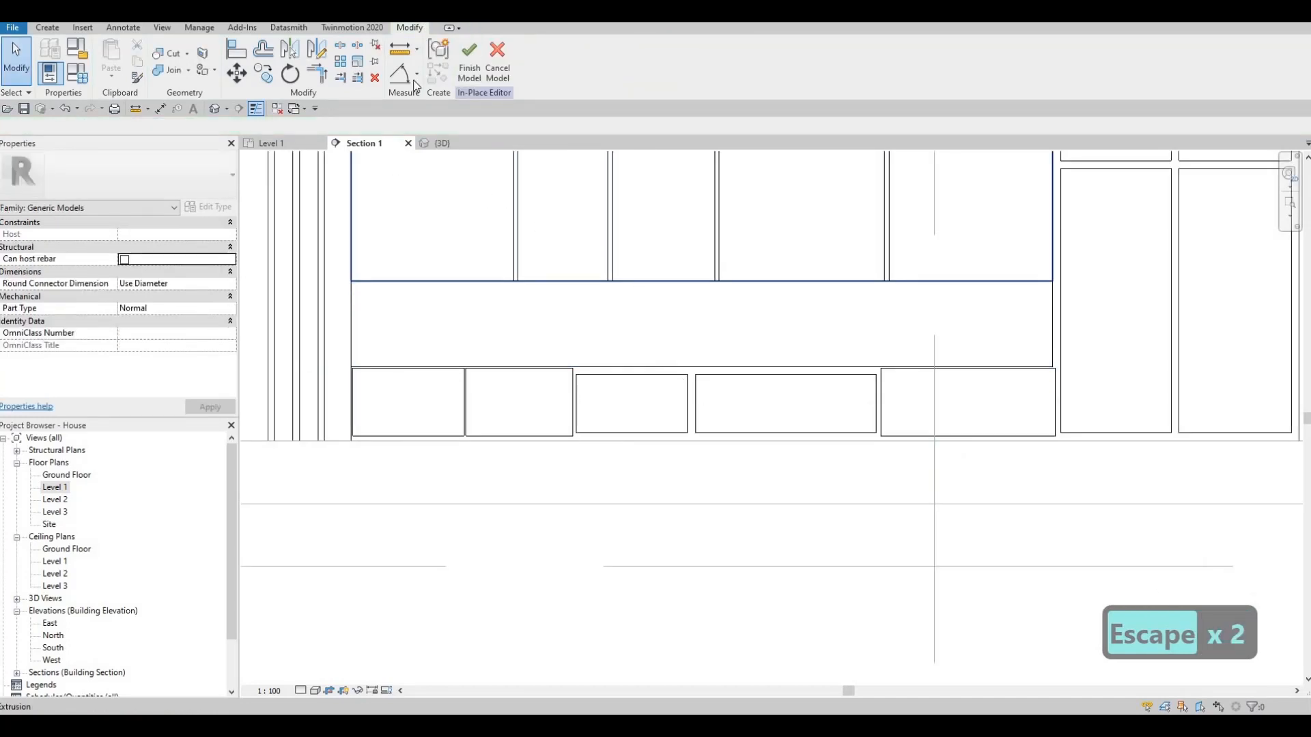
click(444, 143)
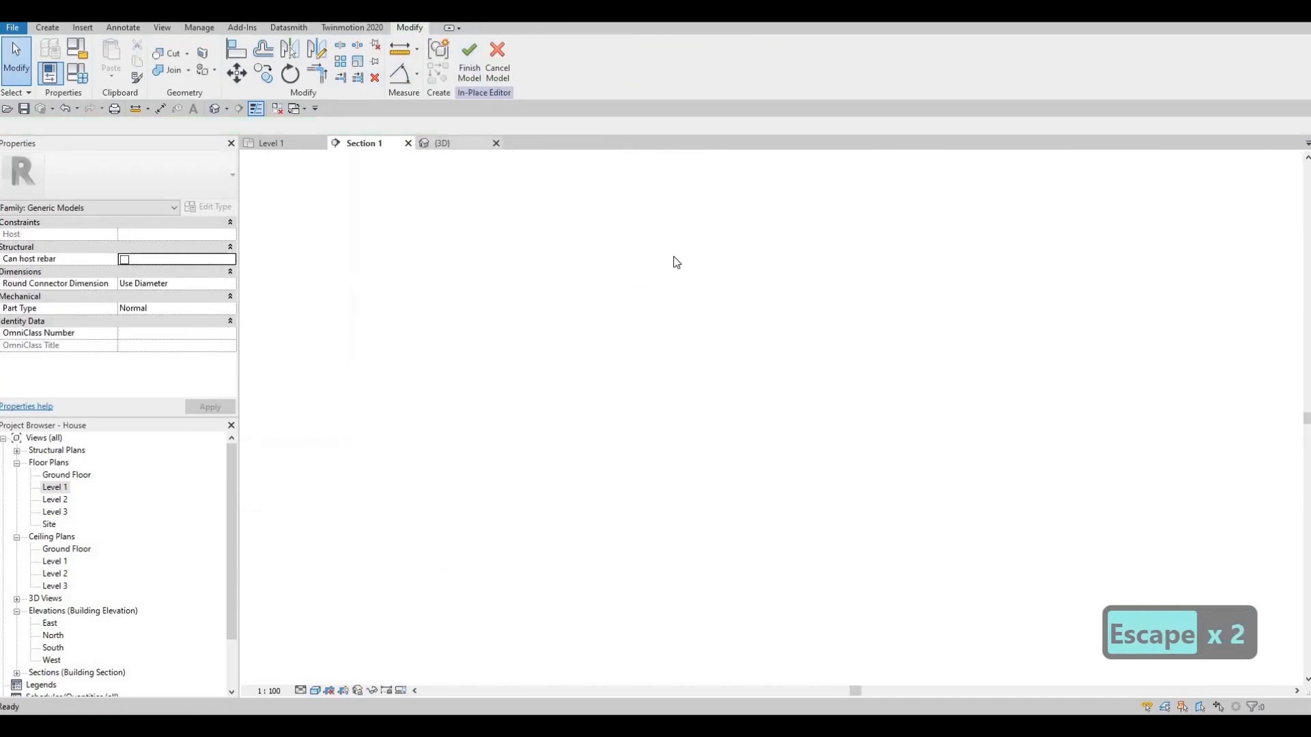
- Inspect the new low-cell fronts in the 3D view and finish the in-place wall panel model
shift+middle_drag(673, 261, 662, 351)
key(Escape)
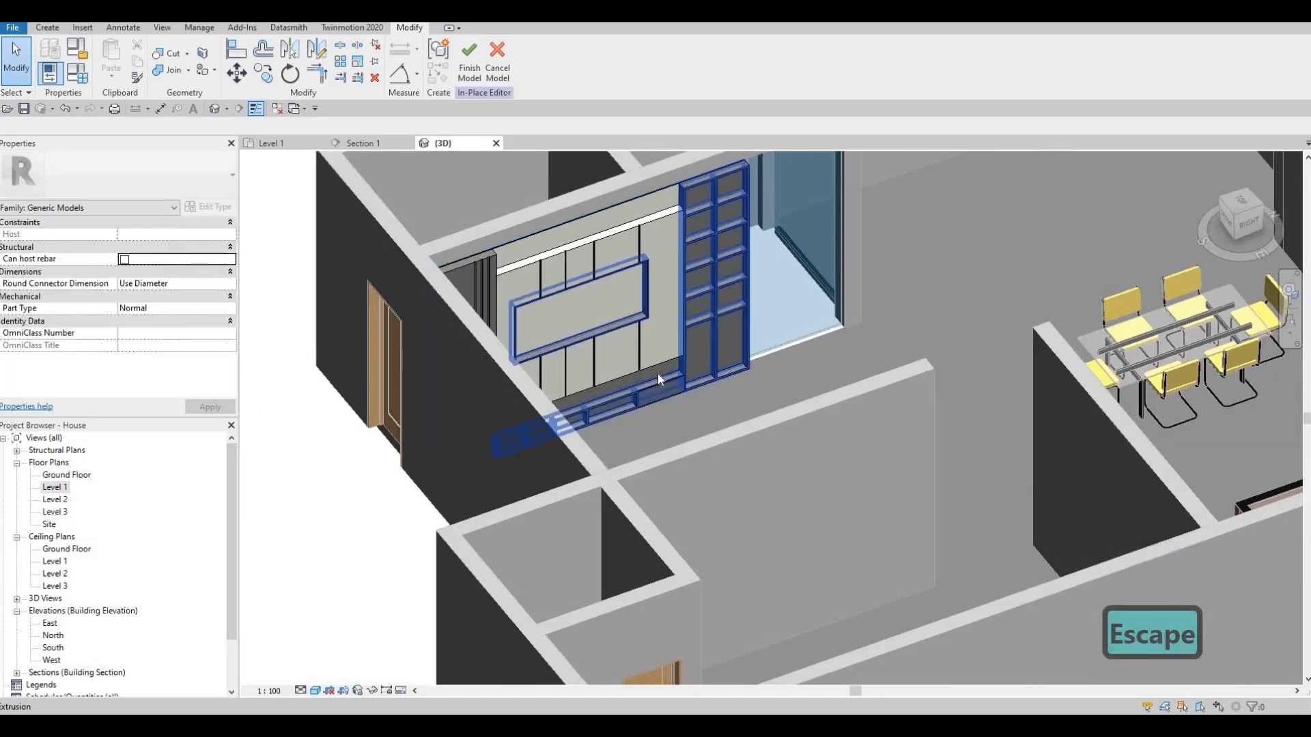
scroll(658, 374, up, 8)
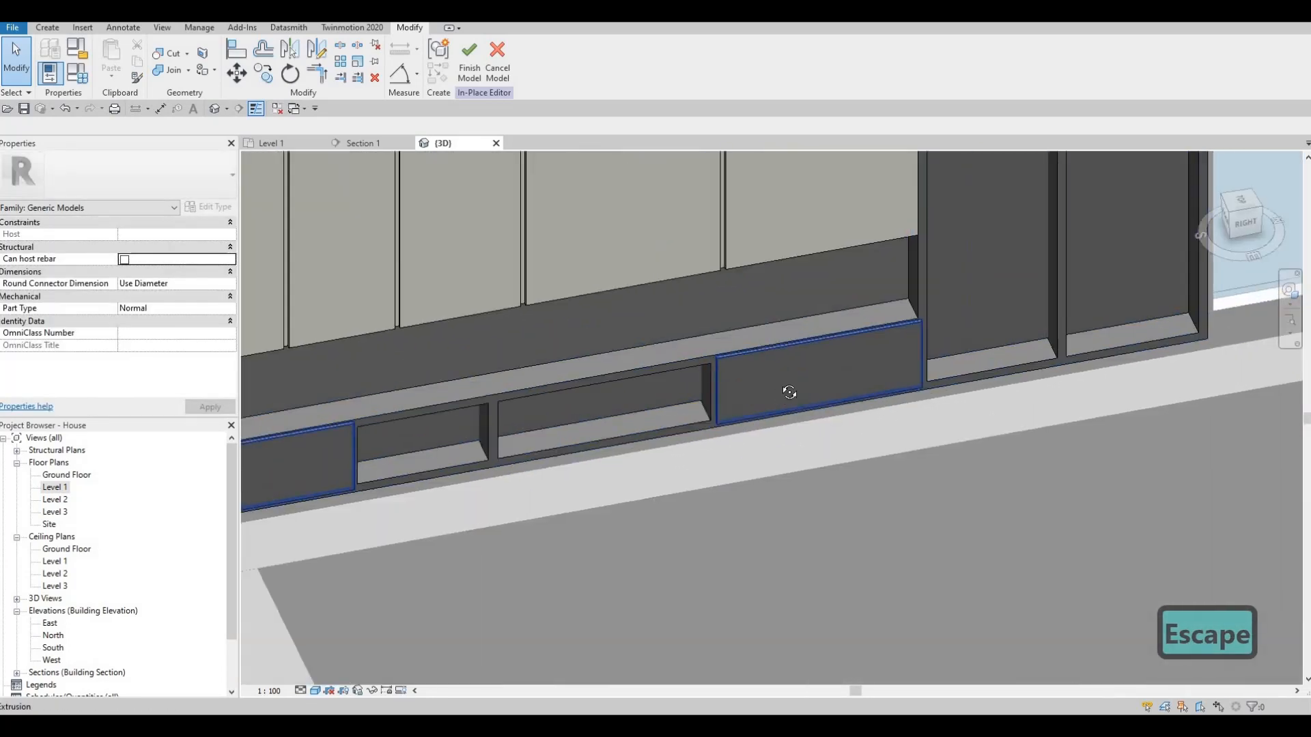
scroll(785, 386, down, 2)
shift+middle_drag(785, 329, 555, 203)
scroll(744, 372, down, 3)
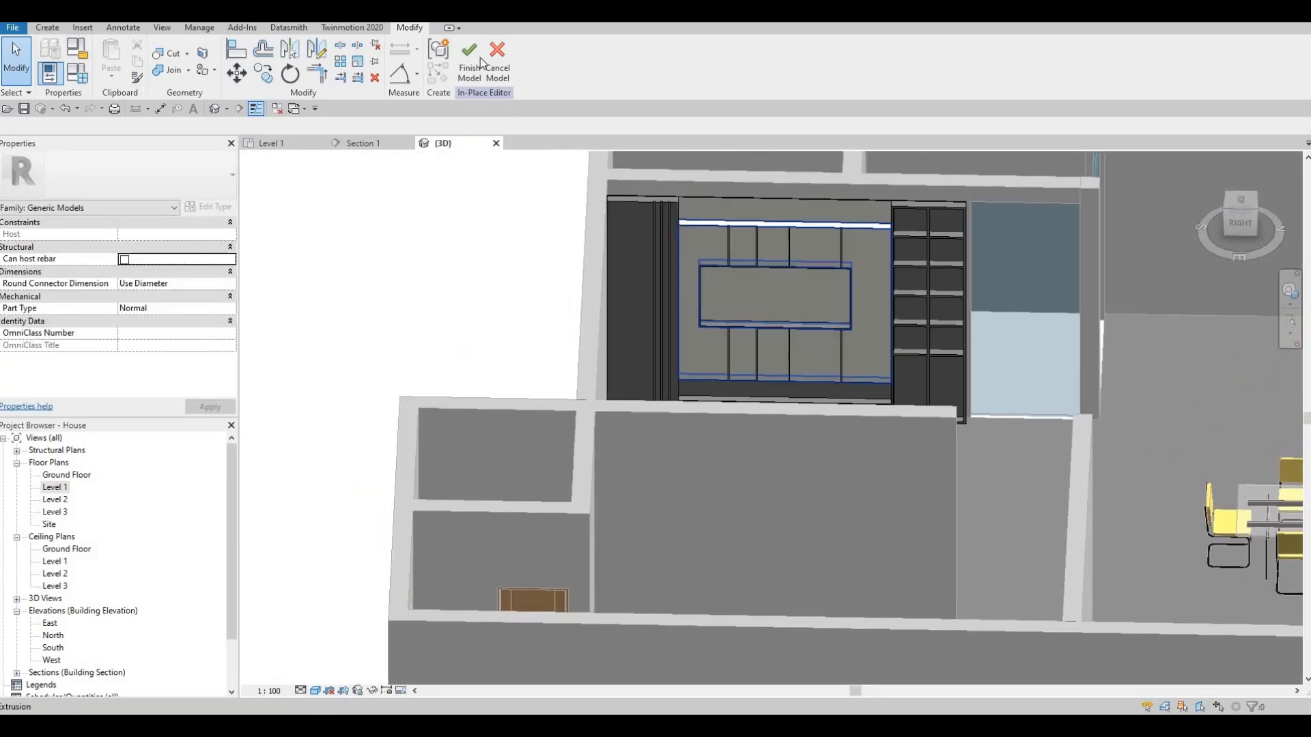
click(473, 60)
shift+middle_drag(737, 343, 686, 368)
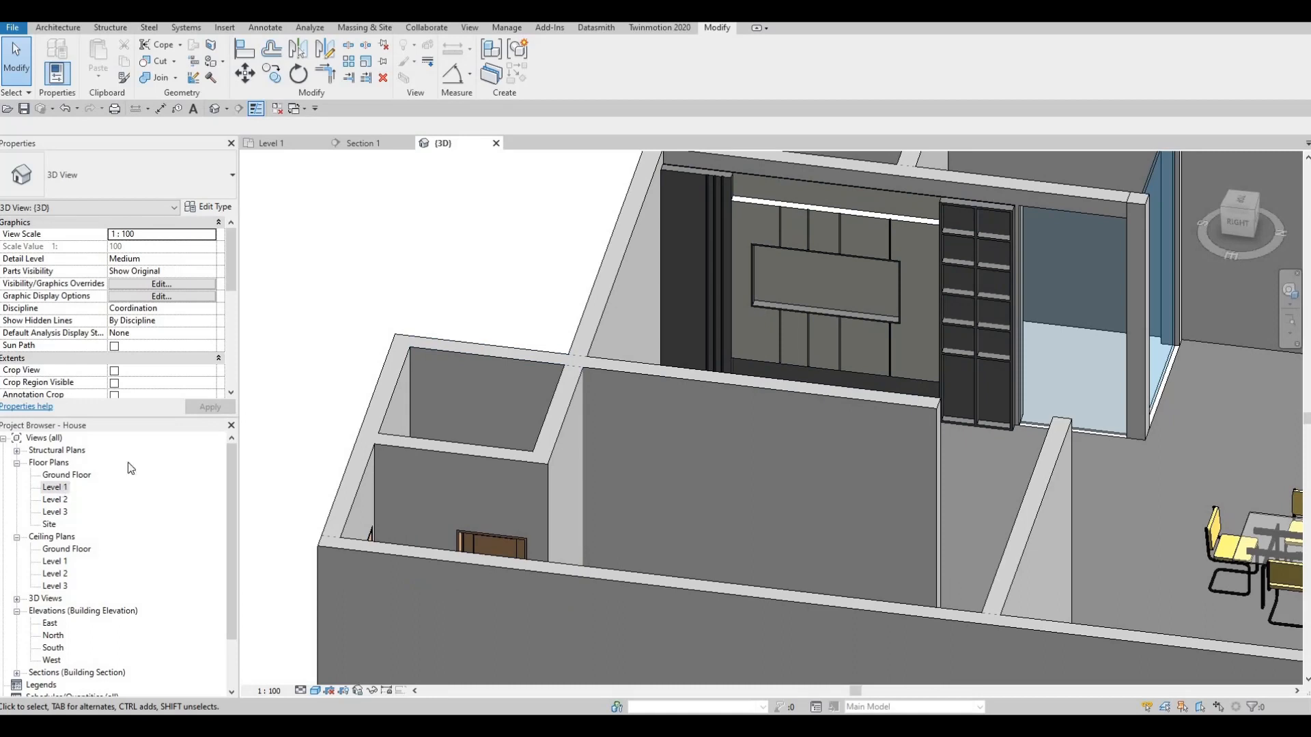
- Return to the Level 1 floor plan and load the M_TV - Flat Screen family from the Furniture library folder
click(280, 145)
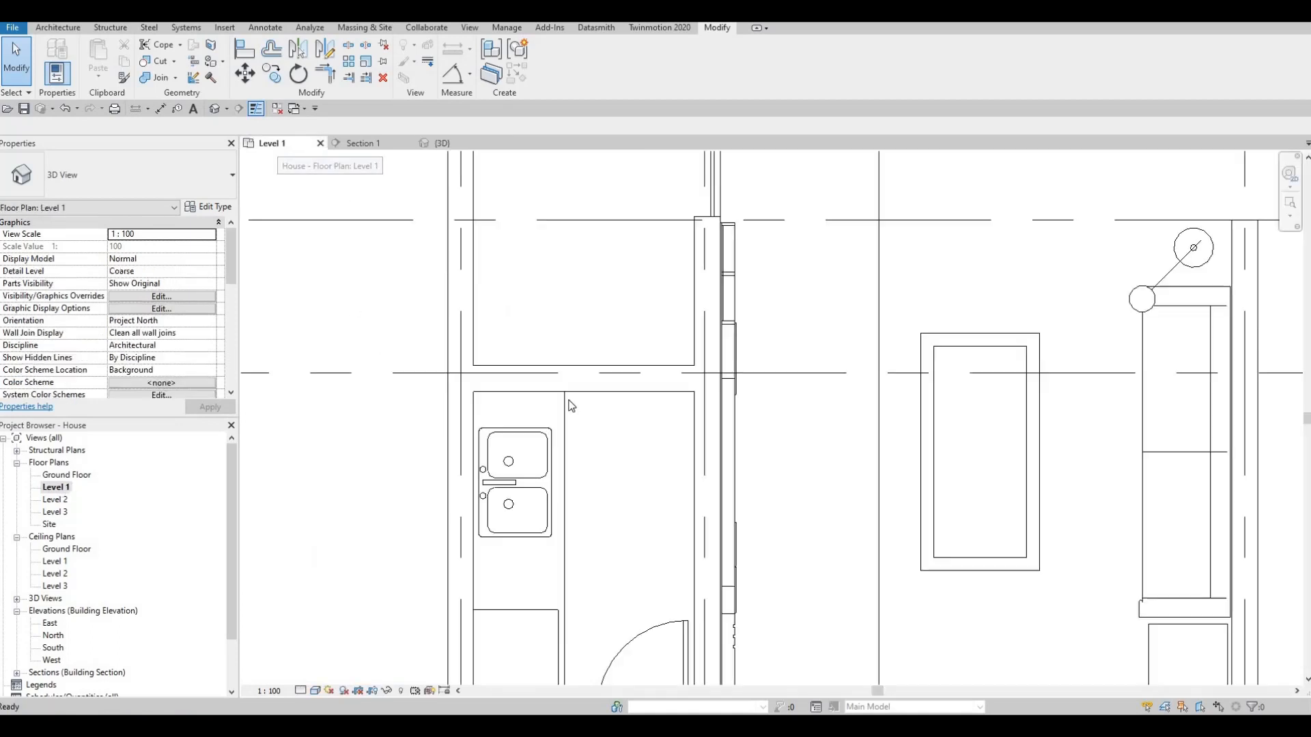
scroll(588, 447, down, 2)
key(Escape)
middle_drag(649, 415, 627, 435)
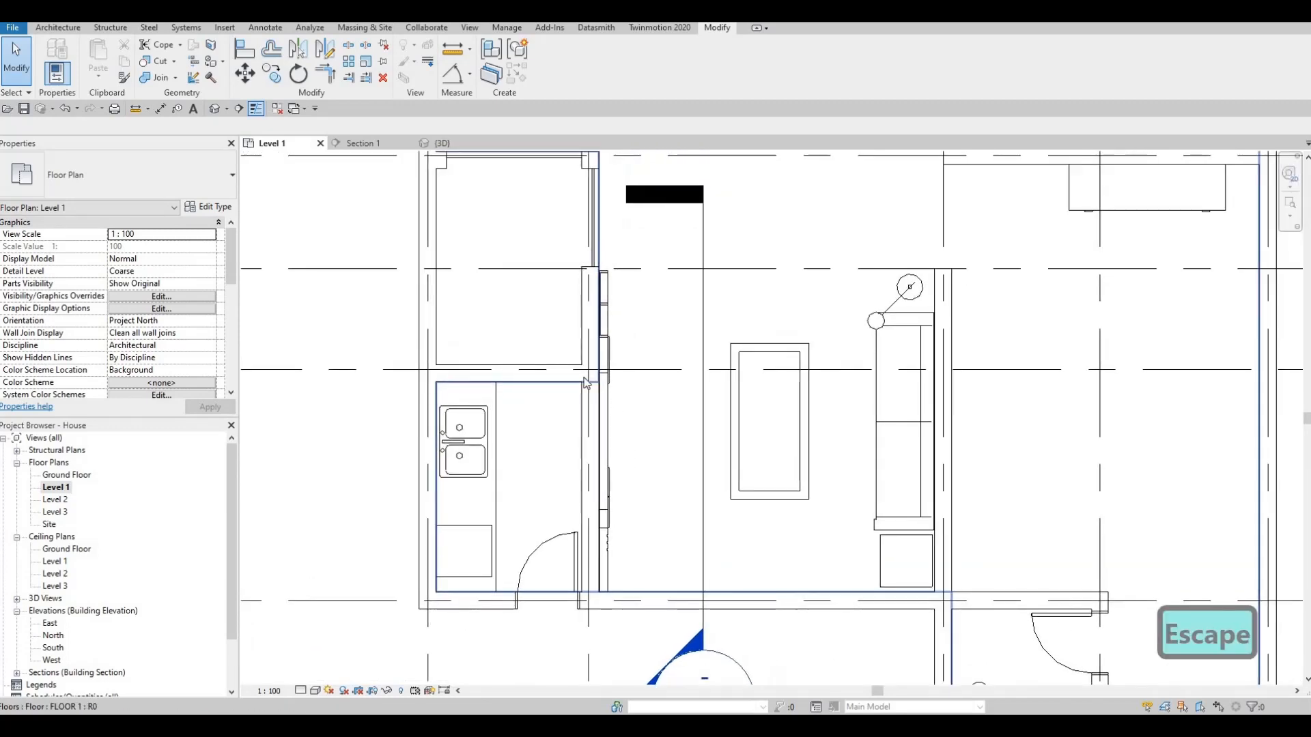
click(226, 28)
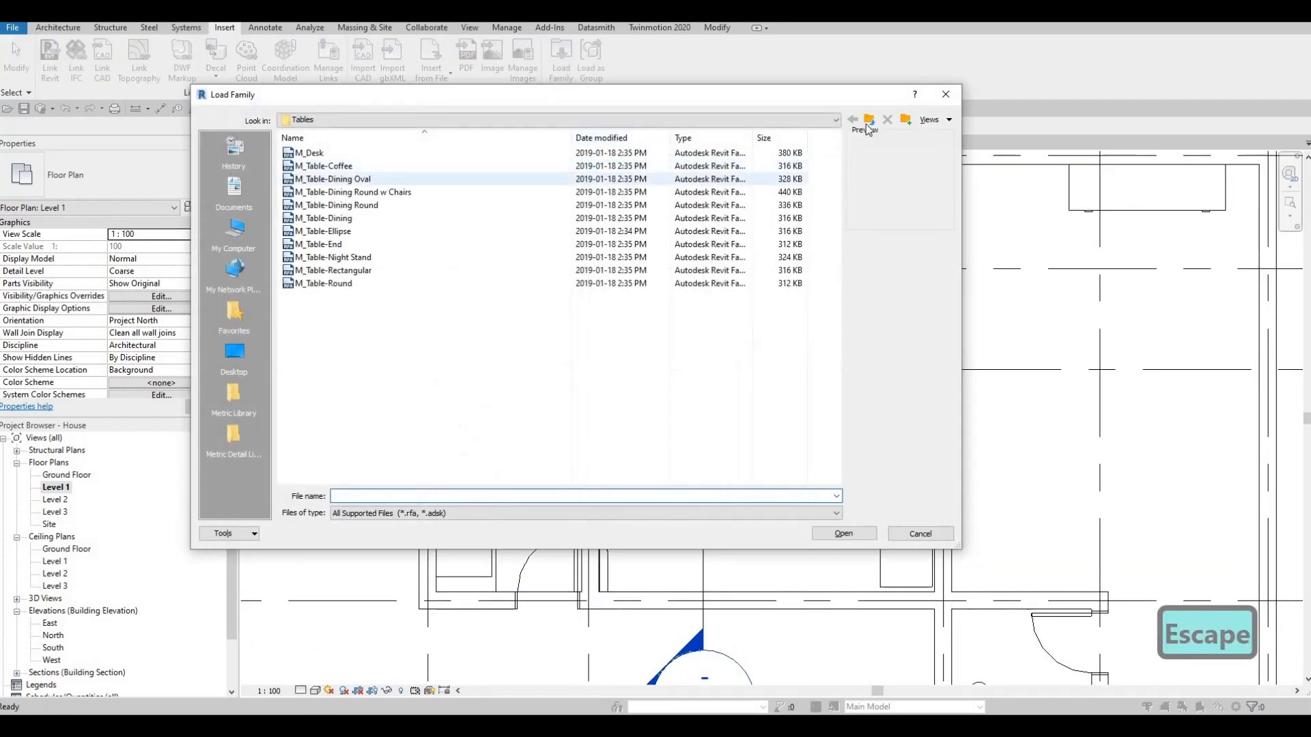
click(869, 121)
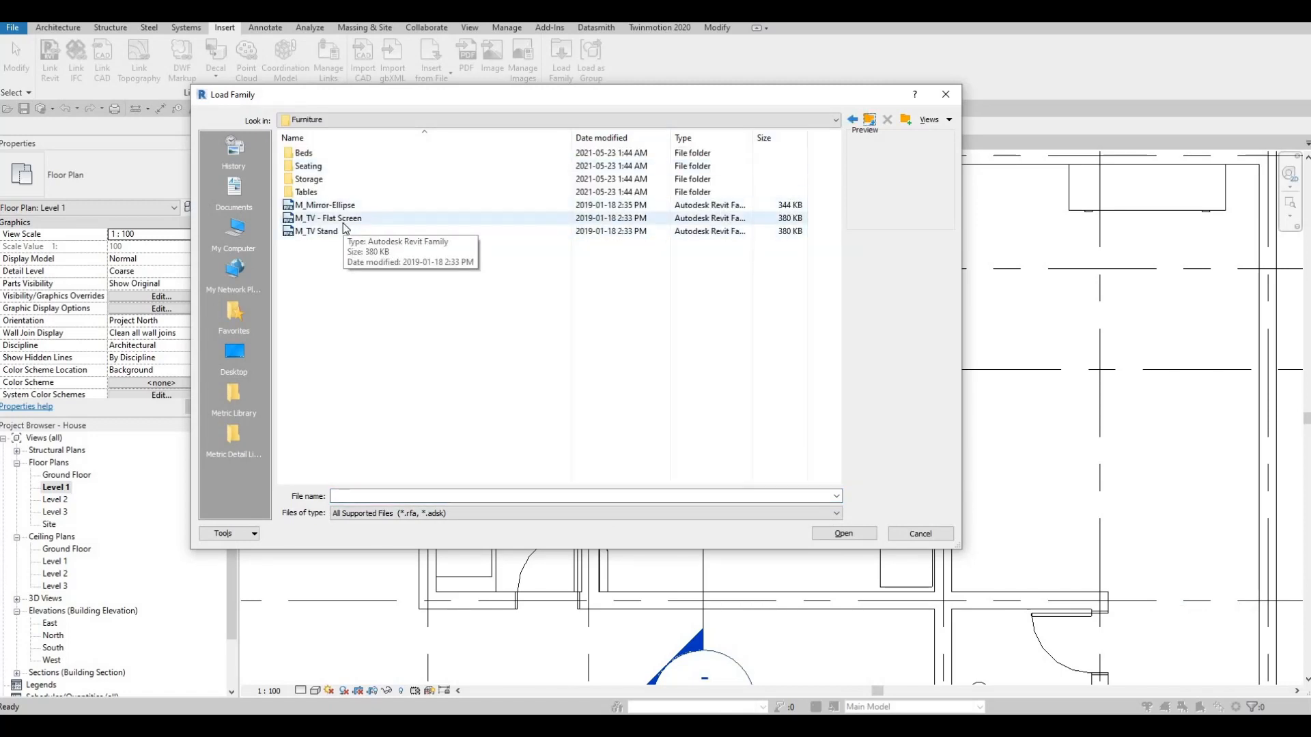
click(840, 534)
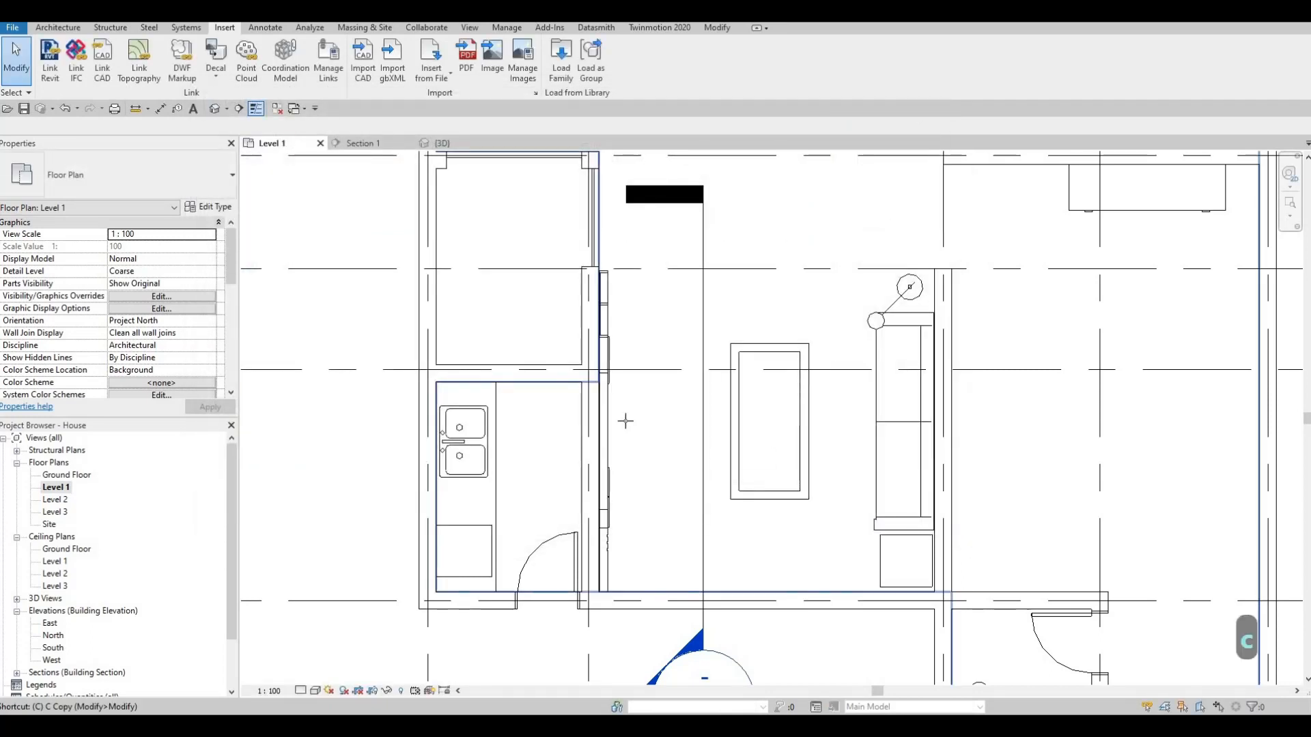
- Place one M_TV - Flat Screen 0810mm component against the face of the wall panel on Level 1
key(c)
key(m)
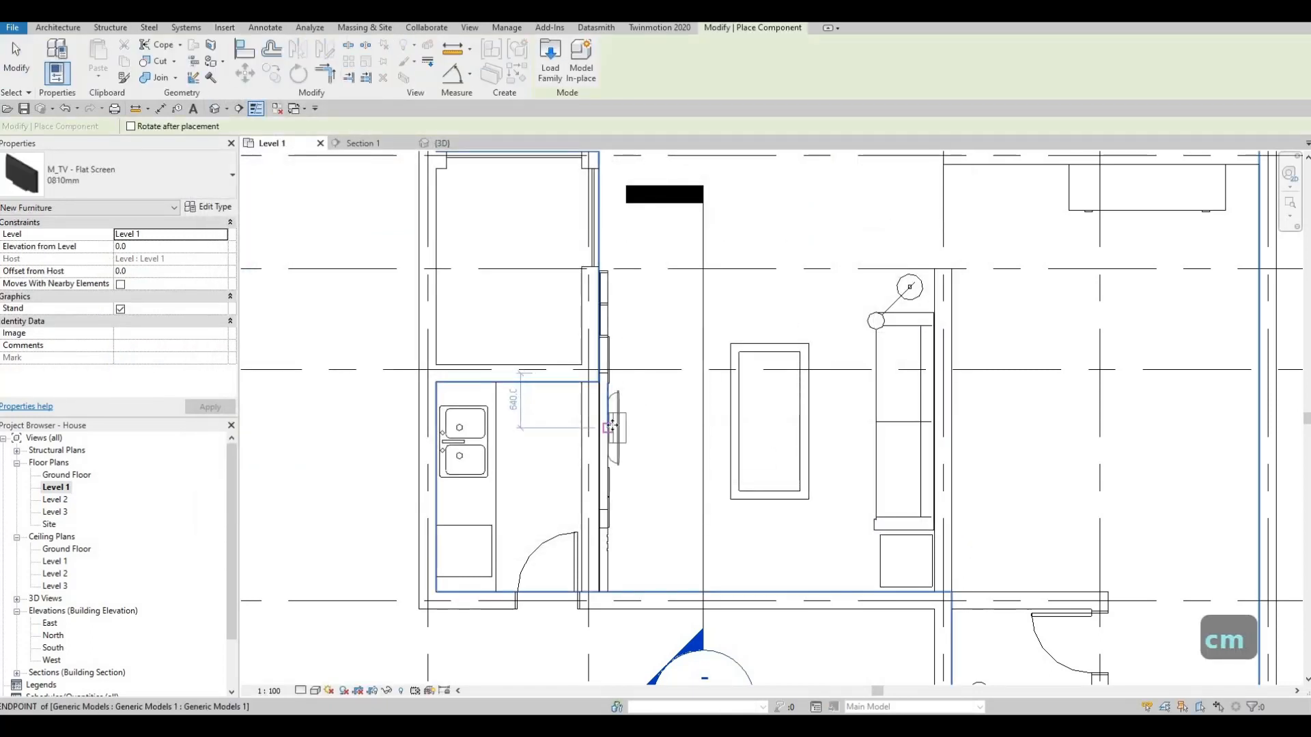
click(626, 416)
key(Escape)
key(Escape)
key(Escape)
- Nudge the placed TV toward the wall until its screen sits close to the panel face
scroll(624, 418, up, 3)
click(622, 420)
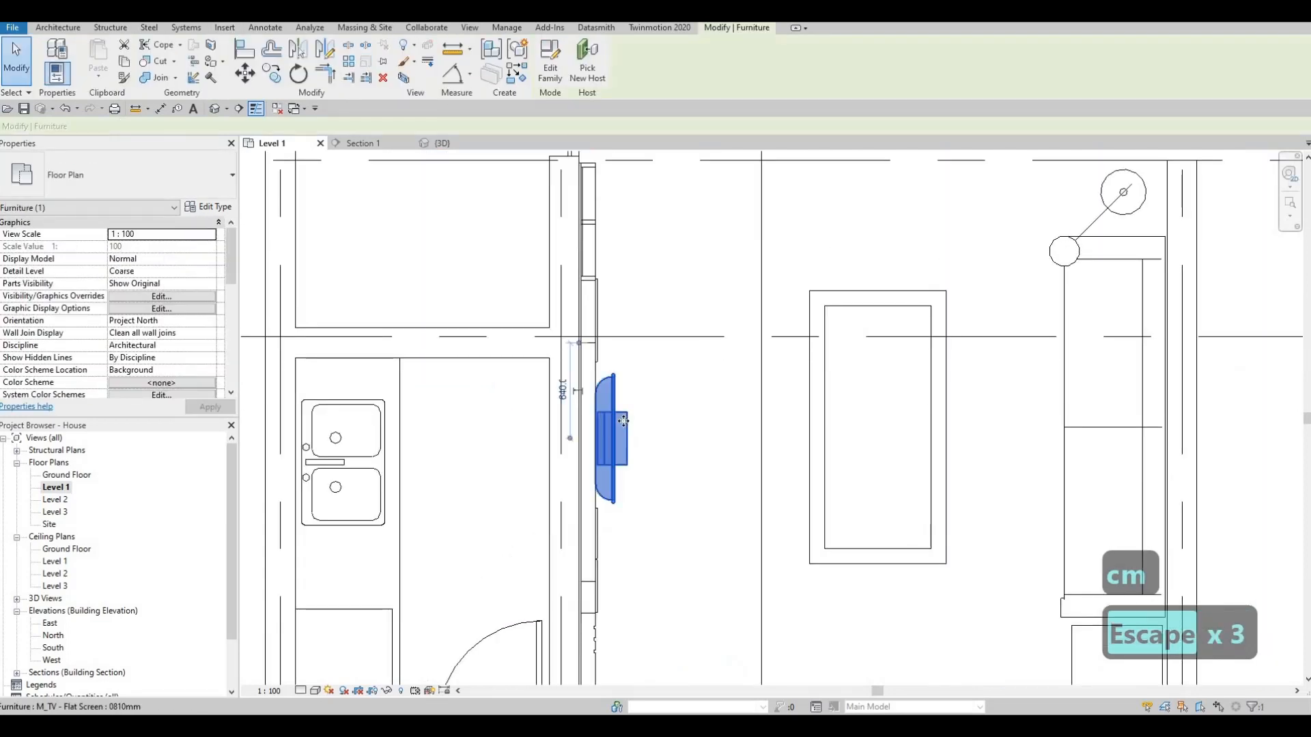
key(Left)
key(Left)
key(Left)
key(Left)
key(Left)
key(Left)
key(Left)
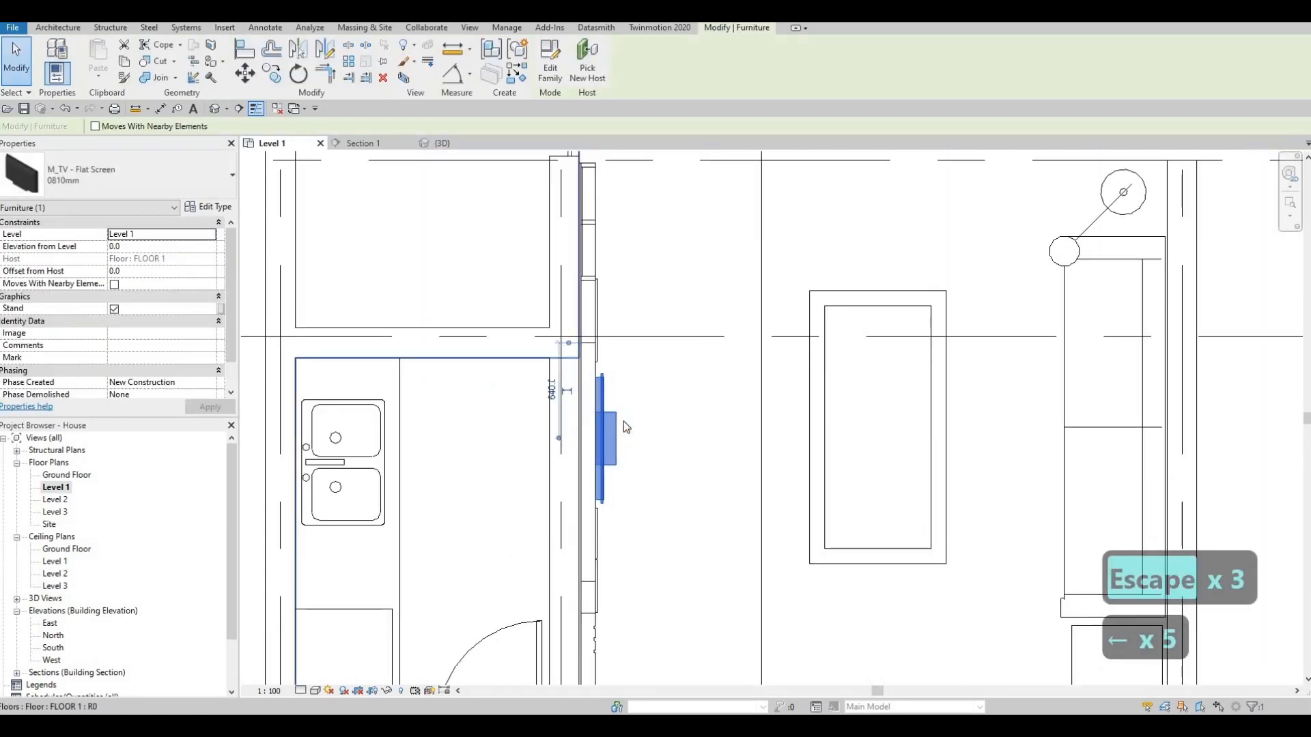
key(Left)
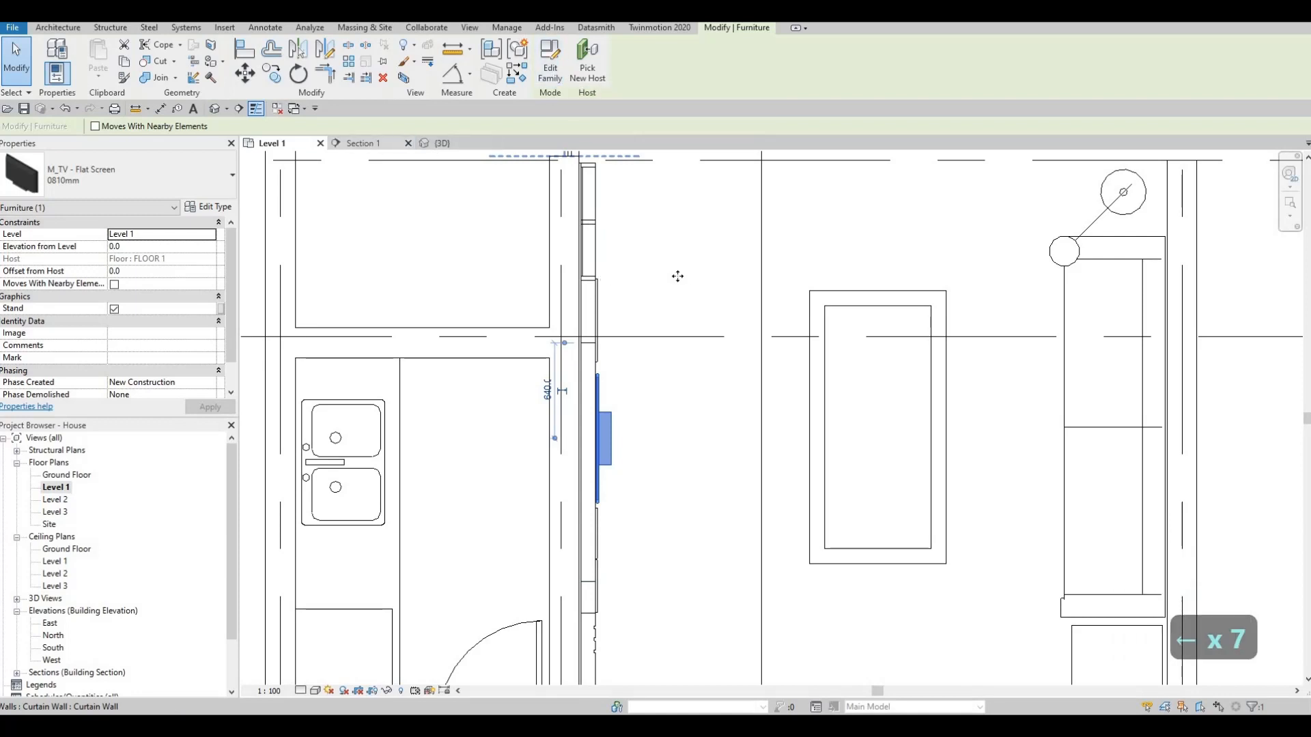
- In Section 1, raise the TV into the central panel frame at about 1289 mm elevation and turn off its stand
click(363, 144)
middle_drag(677, 276, 602, 365)
key(Escape)
scroll(632, 357, down, 3)
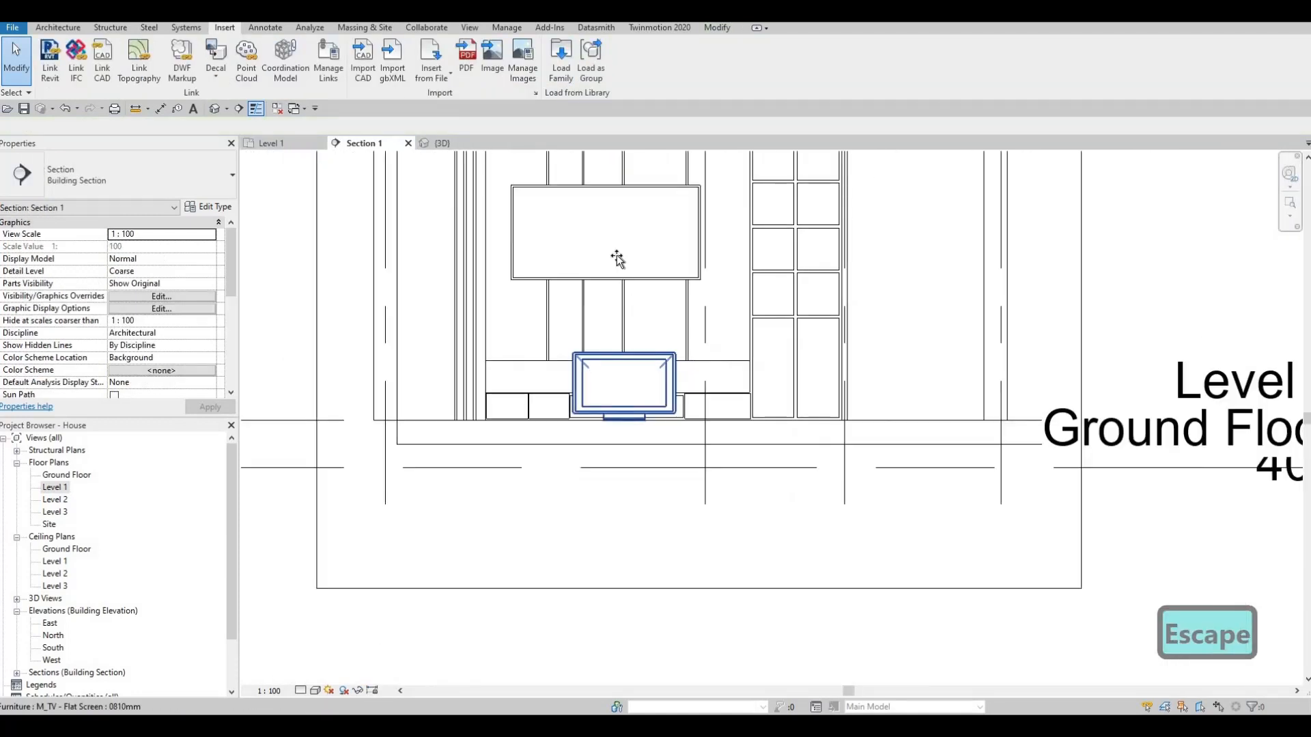
drag(616, 259, 608, 205)
drag(598, 213, 598, 214)
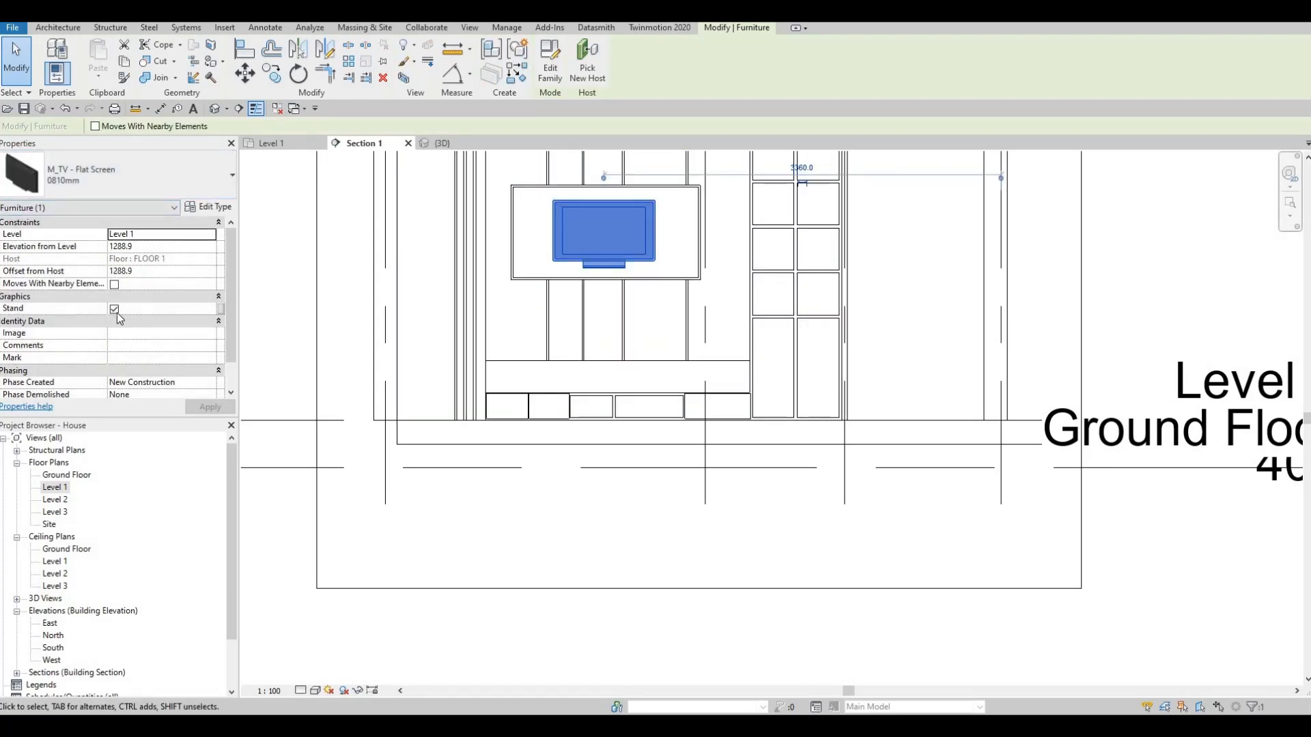
click(114, 309)
key(Escape)
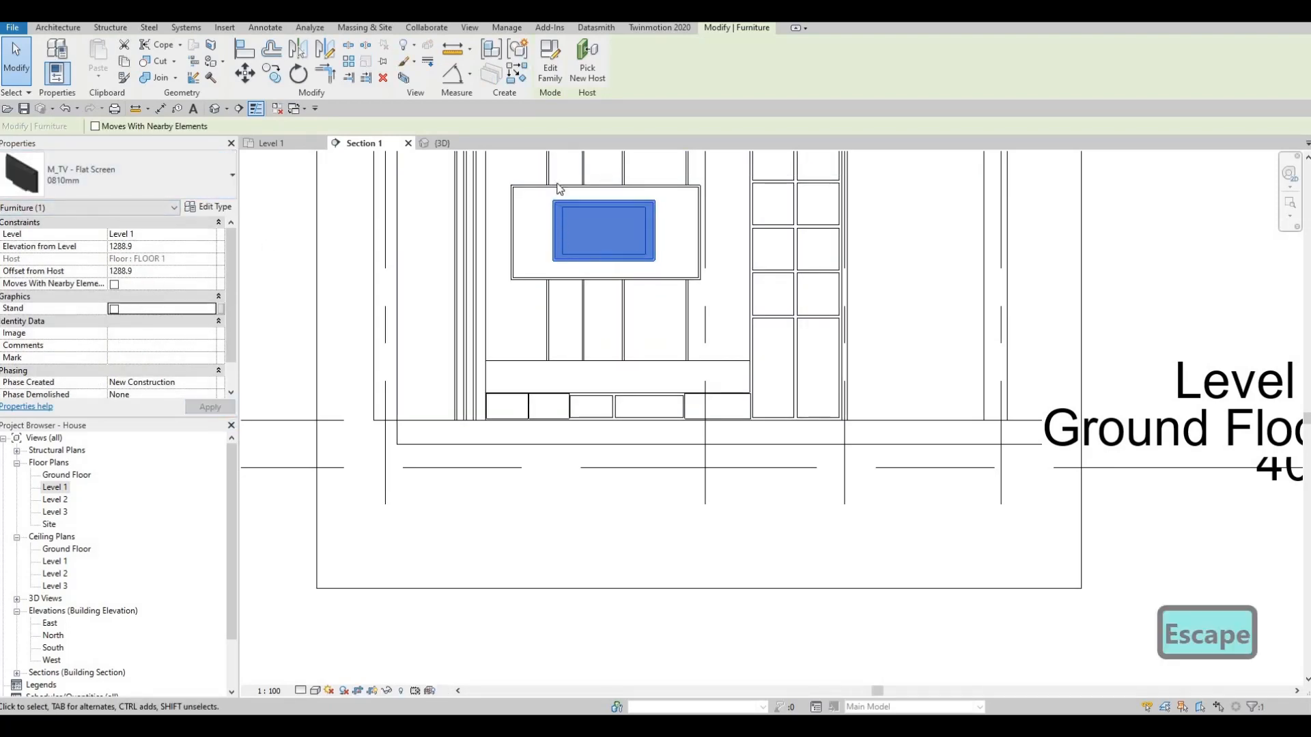
- Dimension the inside width of the central TV frame with an aligned dimension placed above the ceiling line
scroll(618, 292, up, 3)
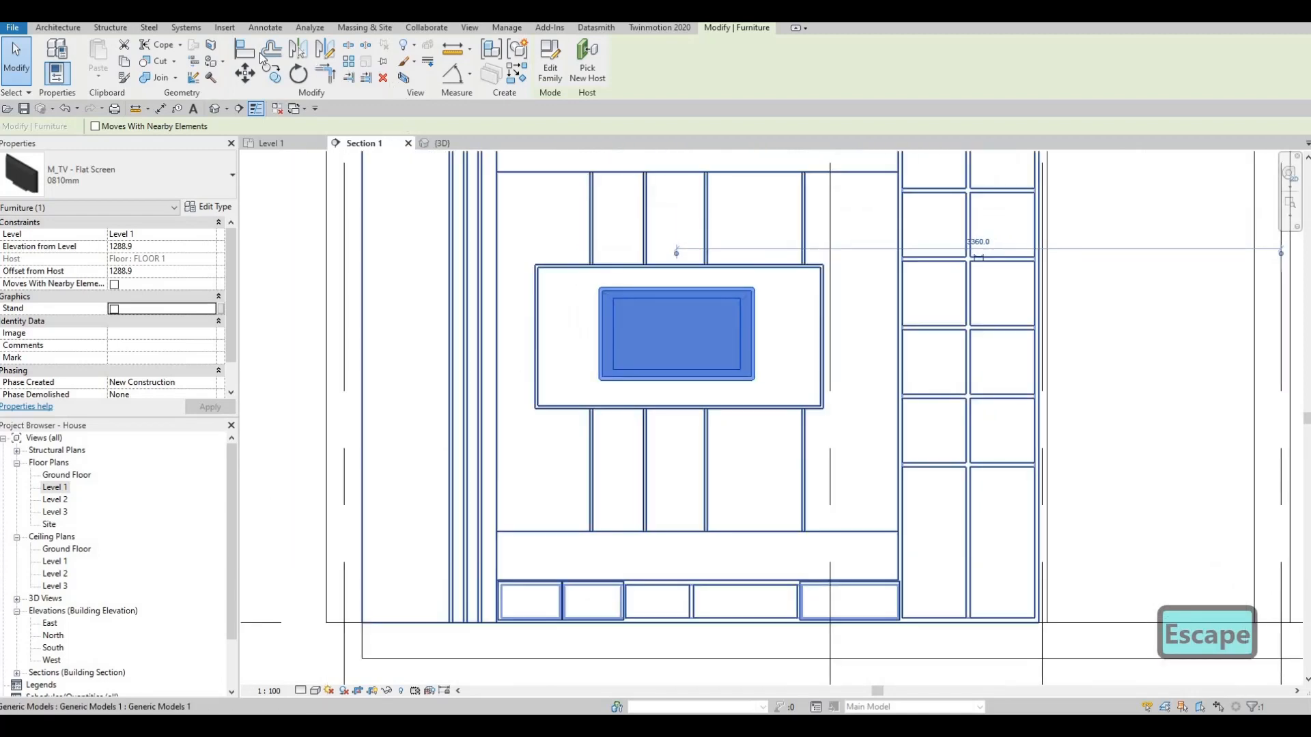
key(d)
key(i)
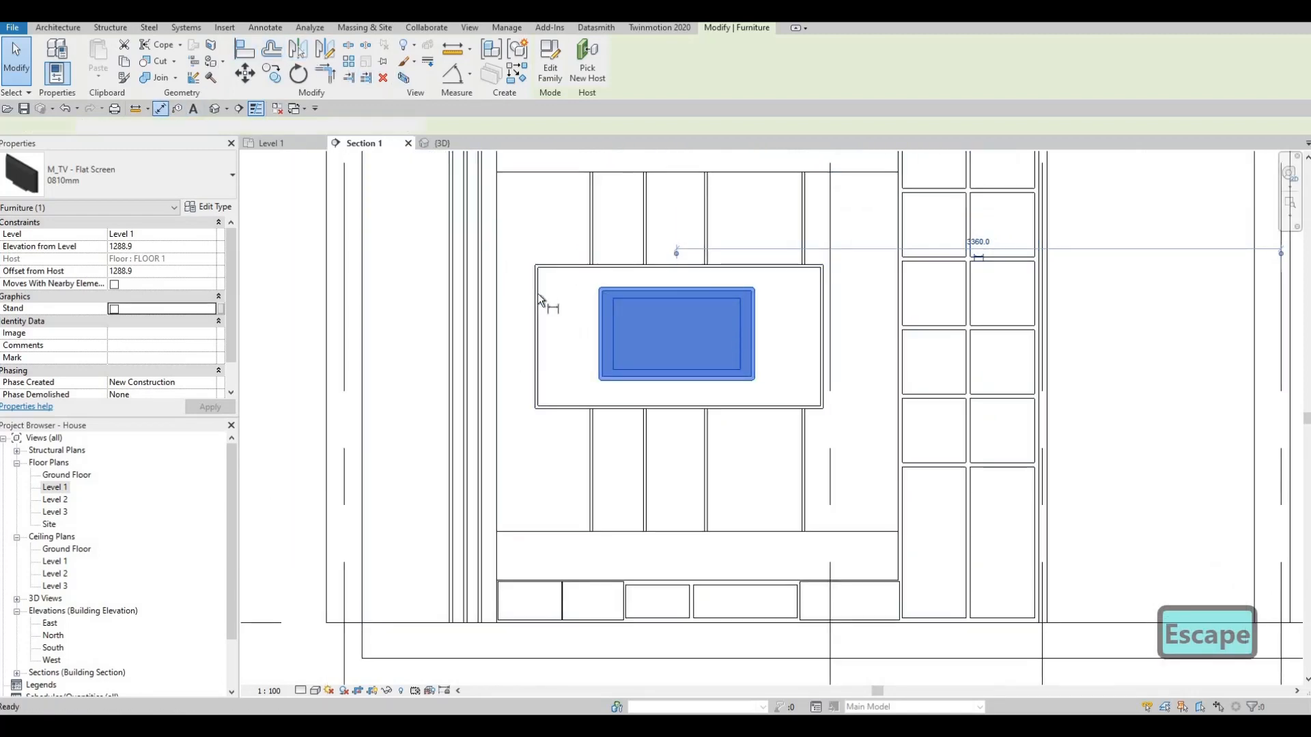
click(542, 297)
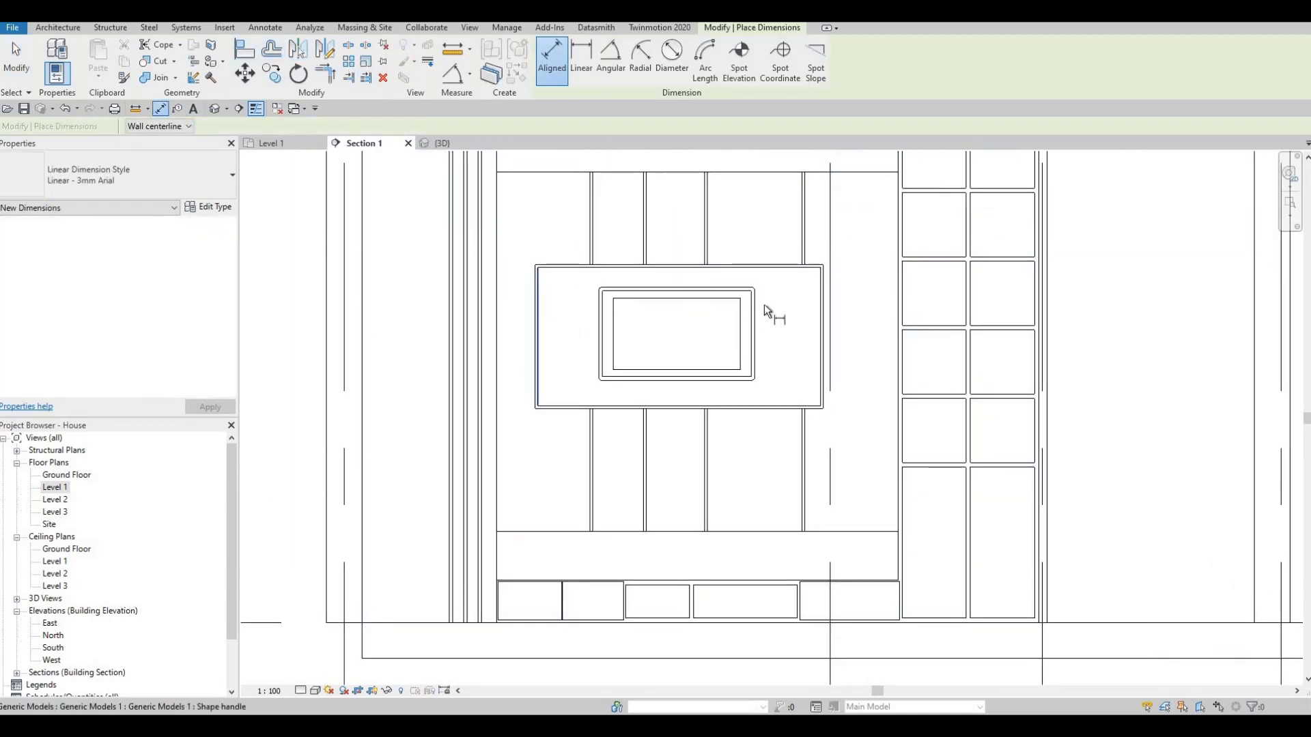
click(826, 232)
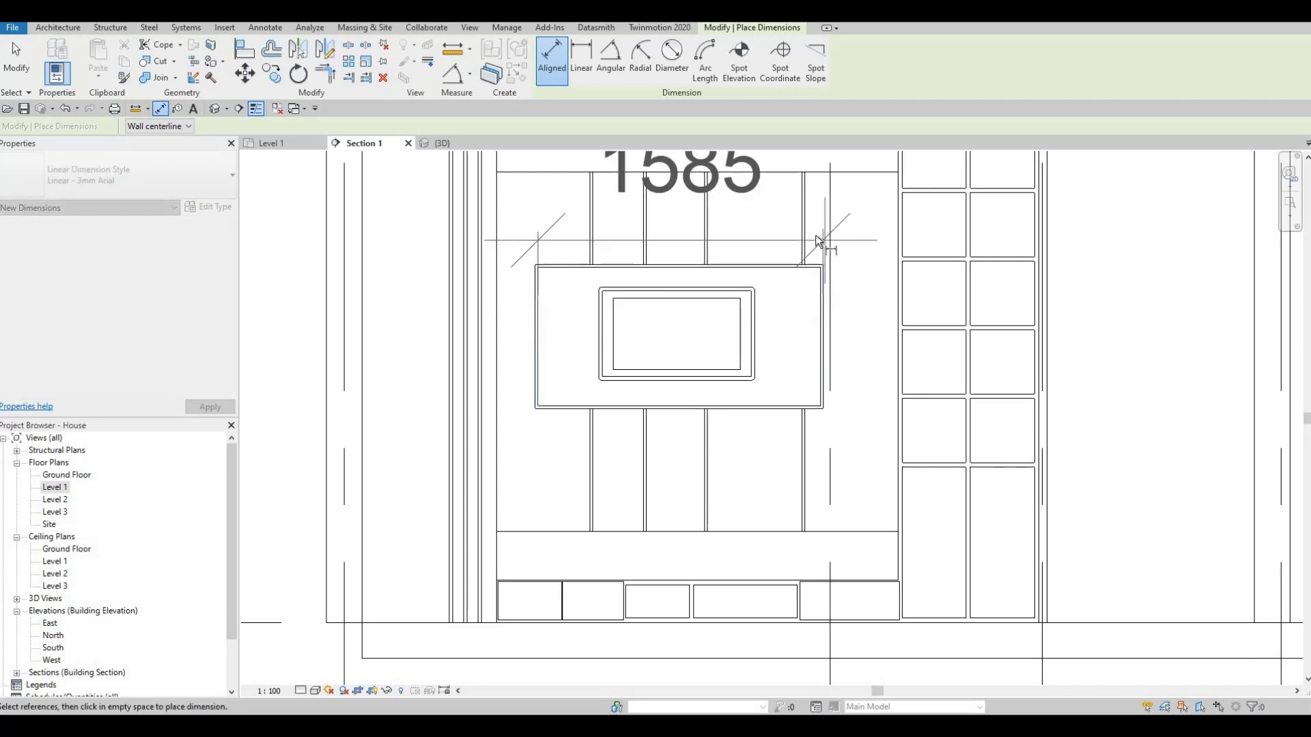
key(Escape)
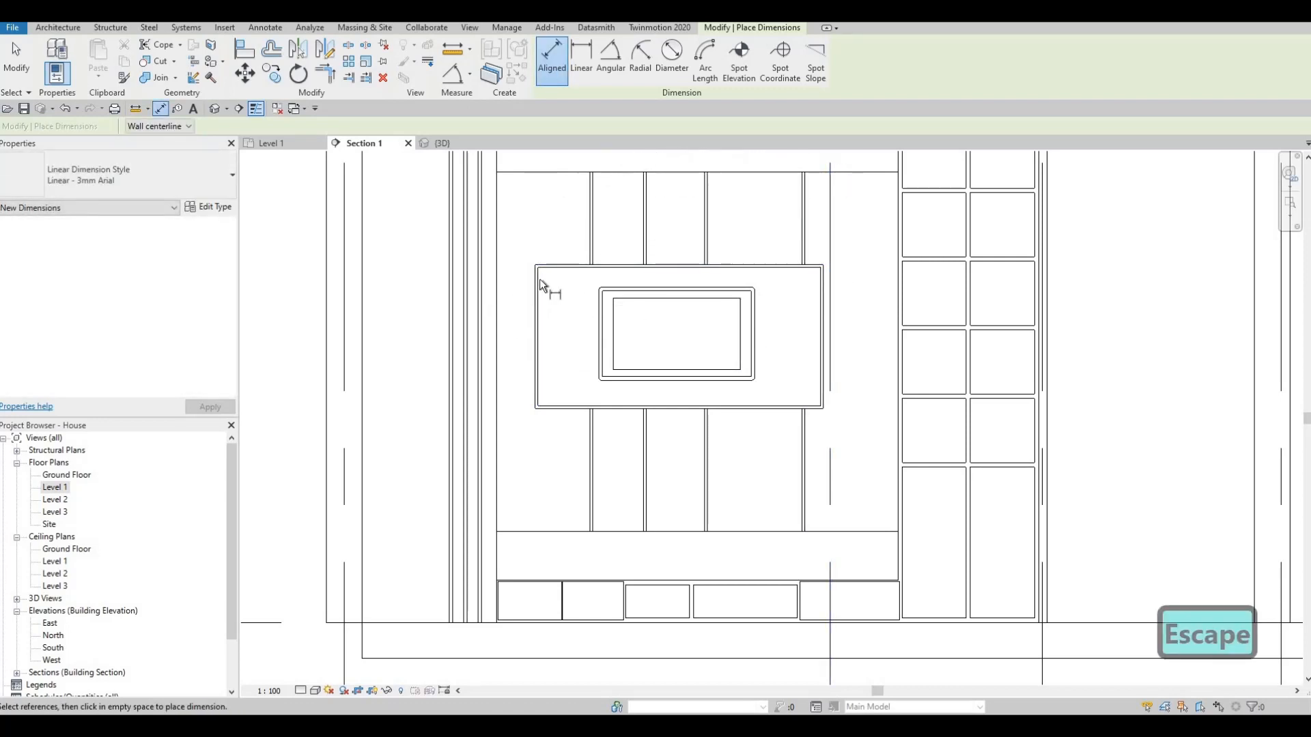
click(536, 295)
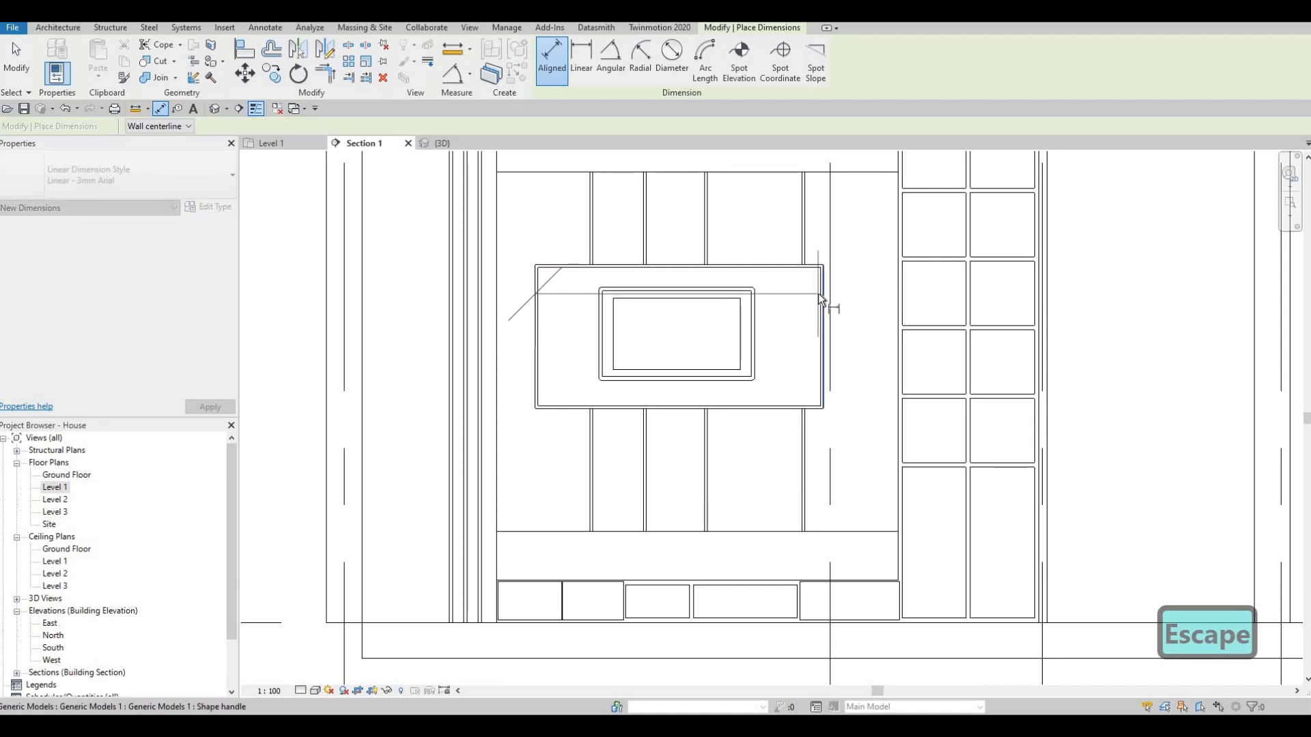
key(Tab)
key(Tab)
click(818, 294)
middle_drag(799, 252, 769, 485)
scroll(776, 219, down, 1)
click(776, 219)
key(Escape)
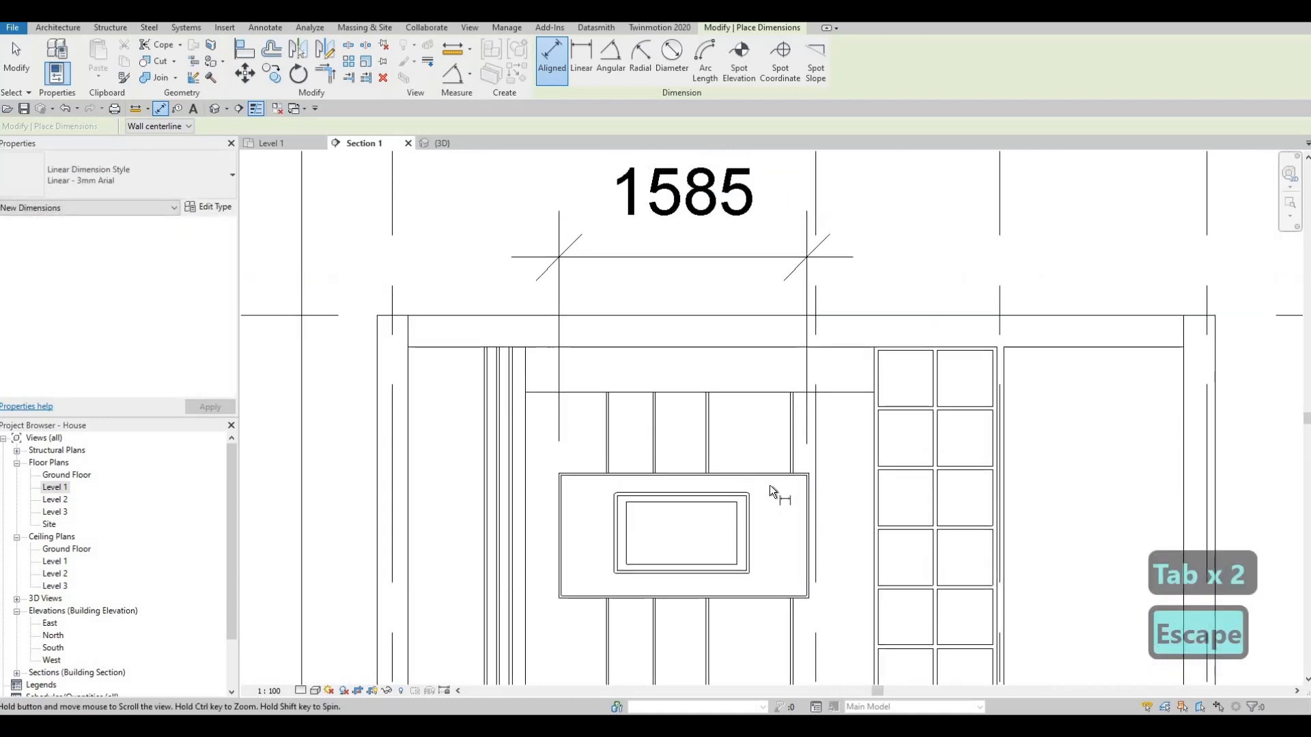
- Dimension the inside height of the central TV frame, placing the dimension beyond the tall shelf unit
click(769, 486)
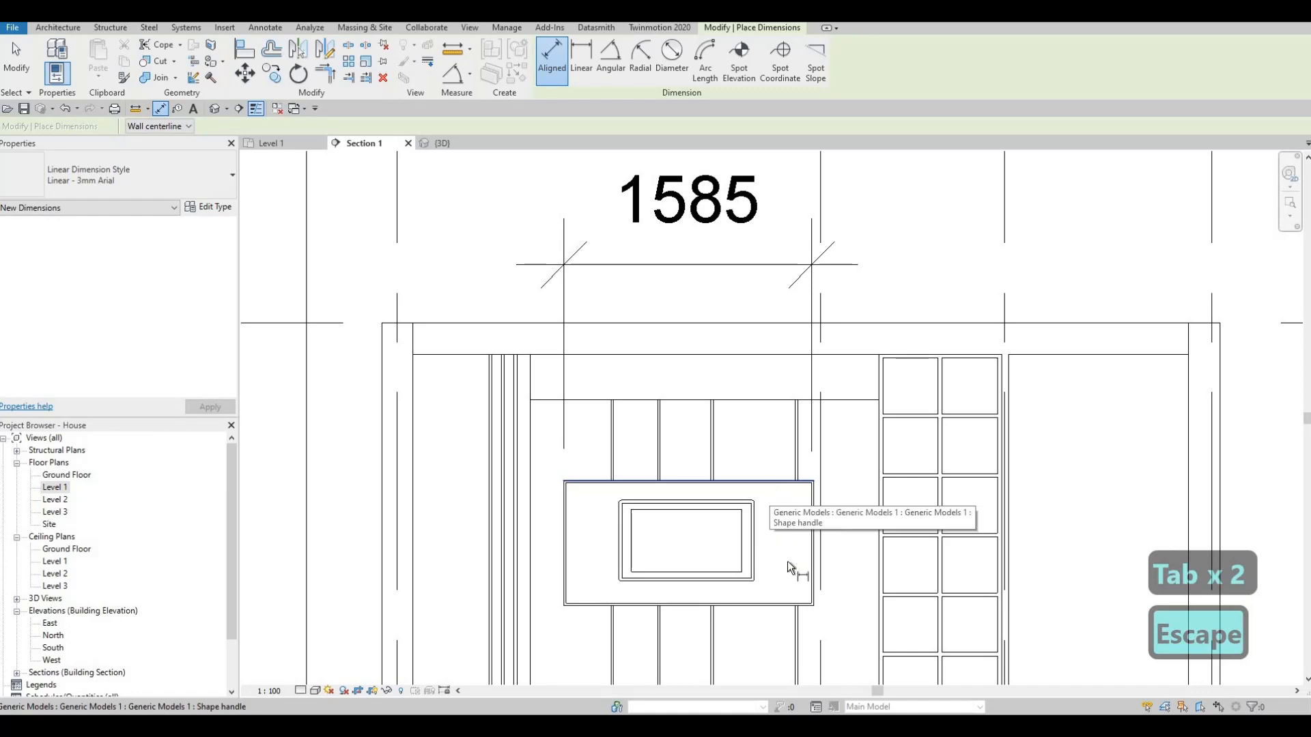
click(783, 600)
click(1080, 595)
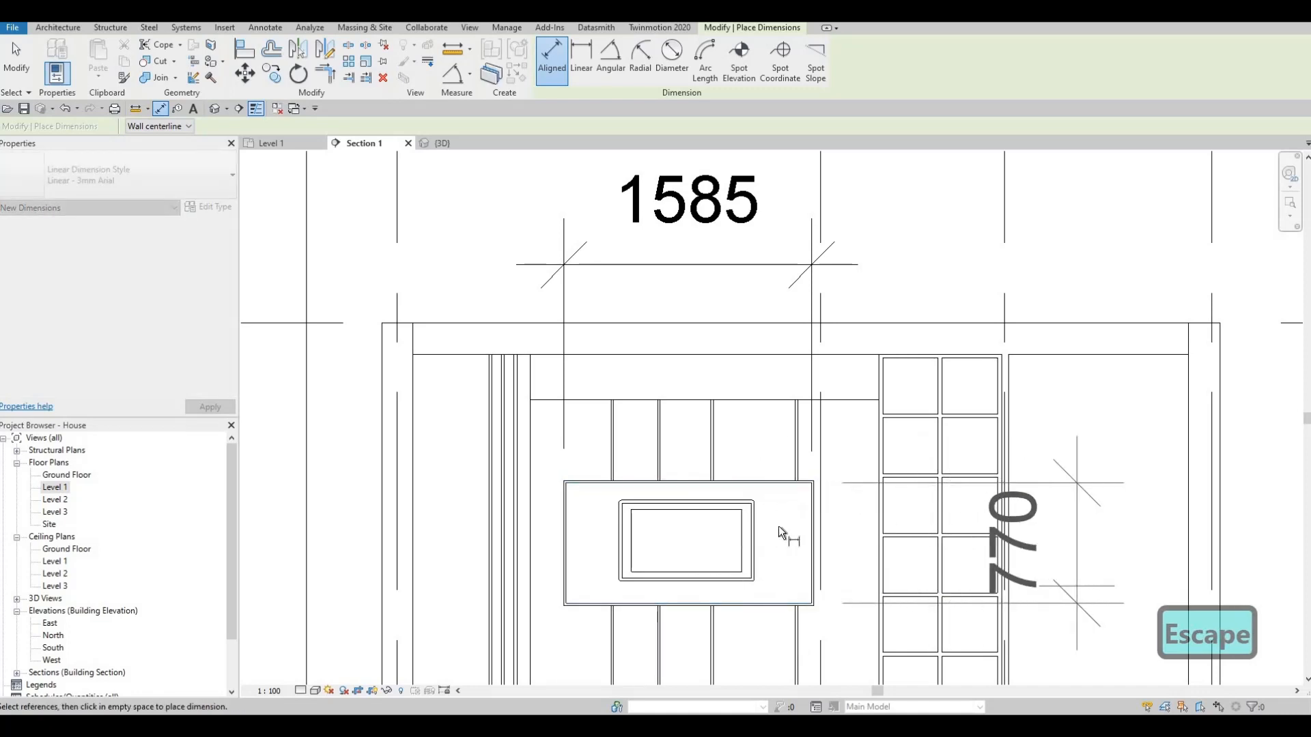
key(Escape)
- Examine the thickness and diagonal type parameters of the M_TV - Flat Screen 0810mm without changing them
click(755, 534)
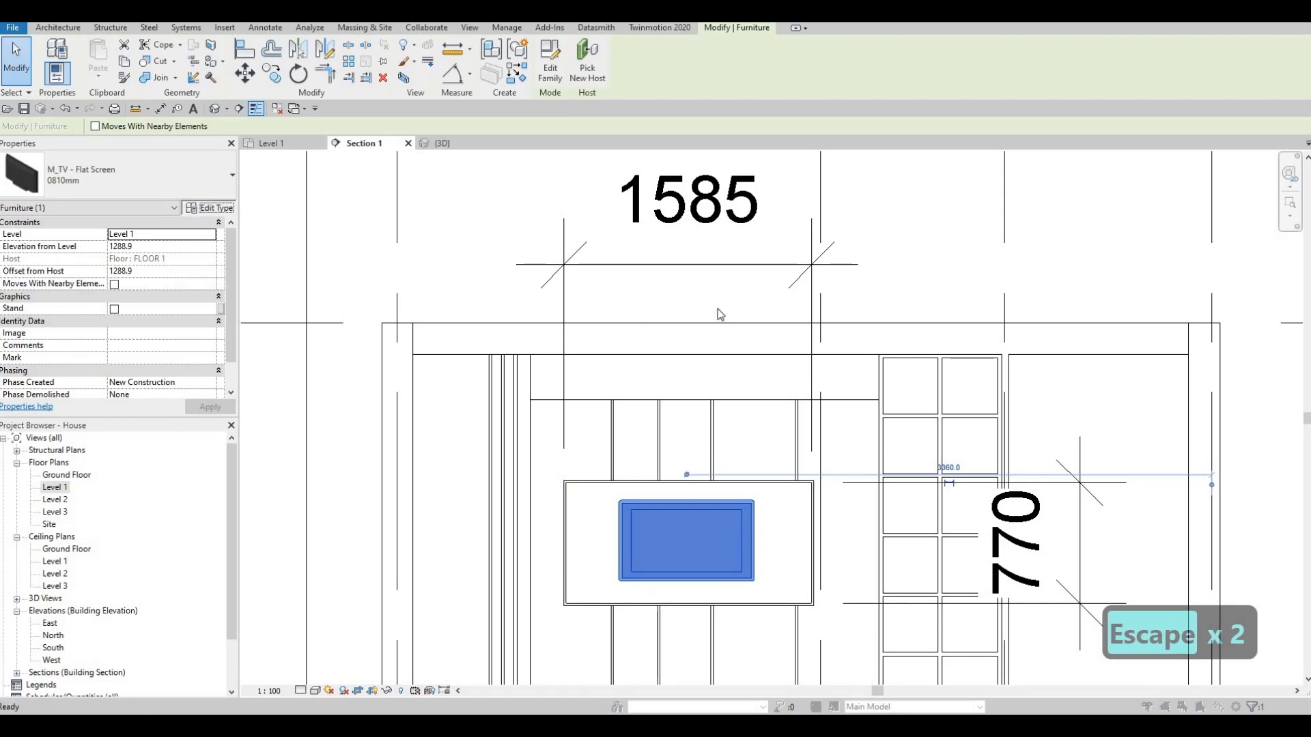
drag(679, 73, 487, 149)
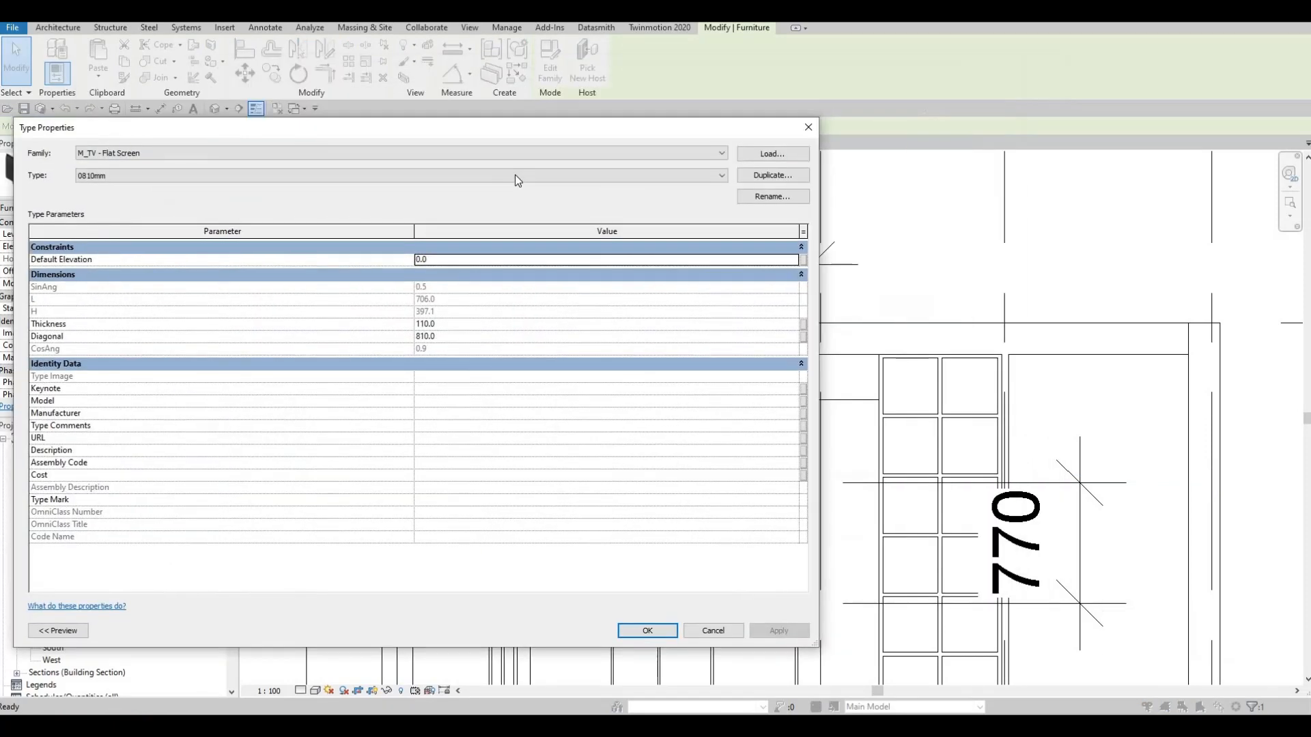
click(491, 355)
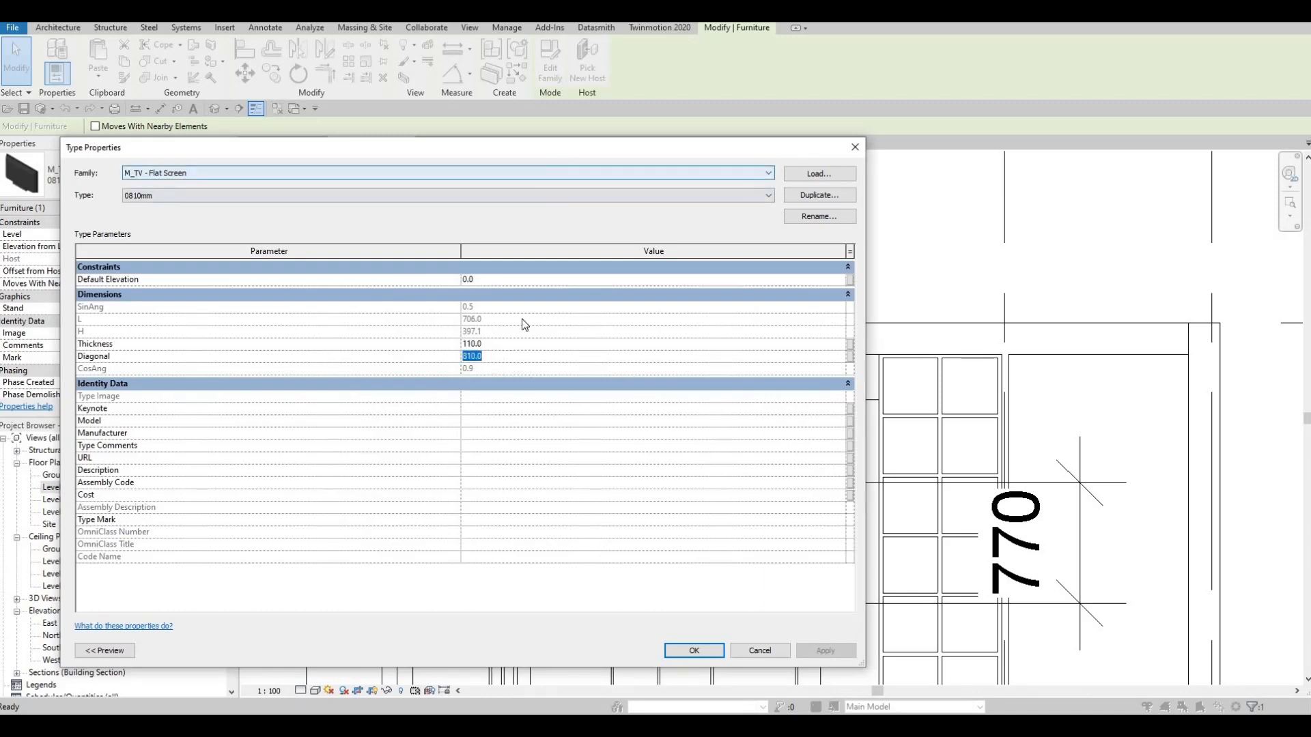
click(493, 342)
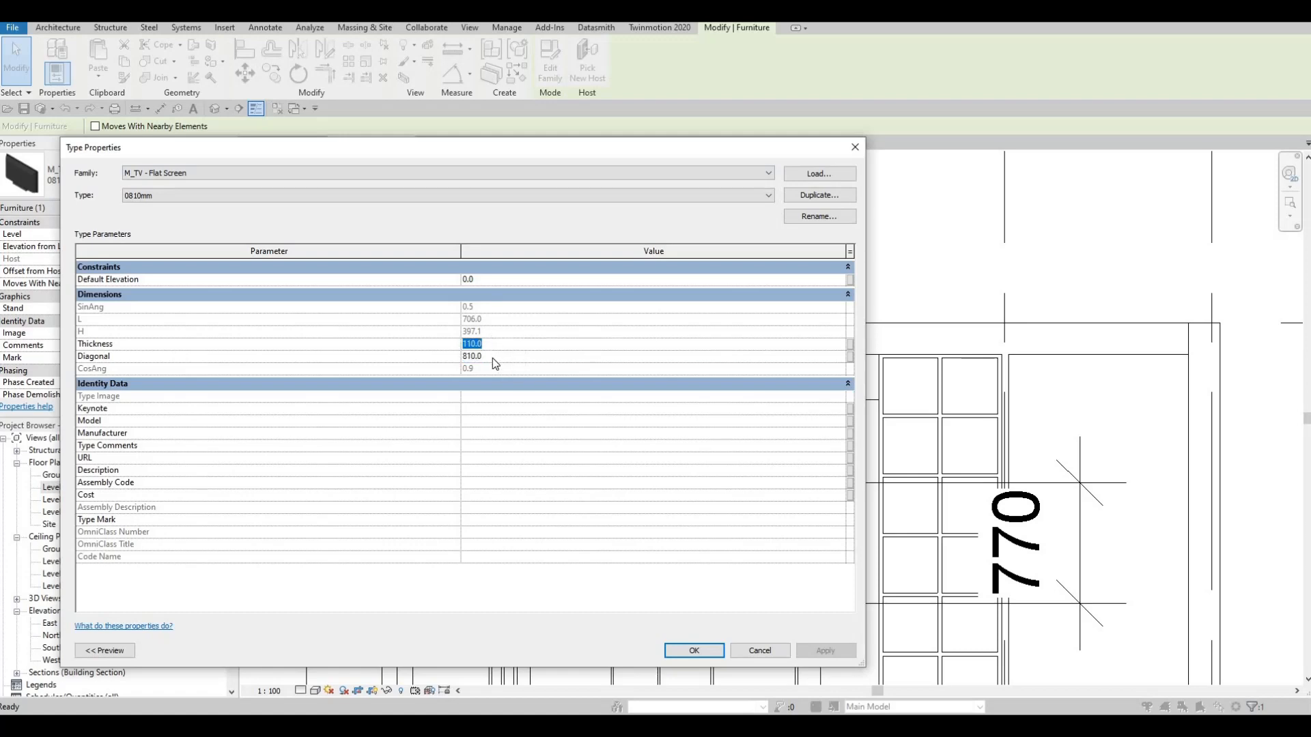
key(Escape)
key(Escape)
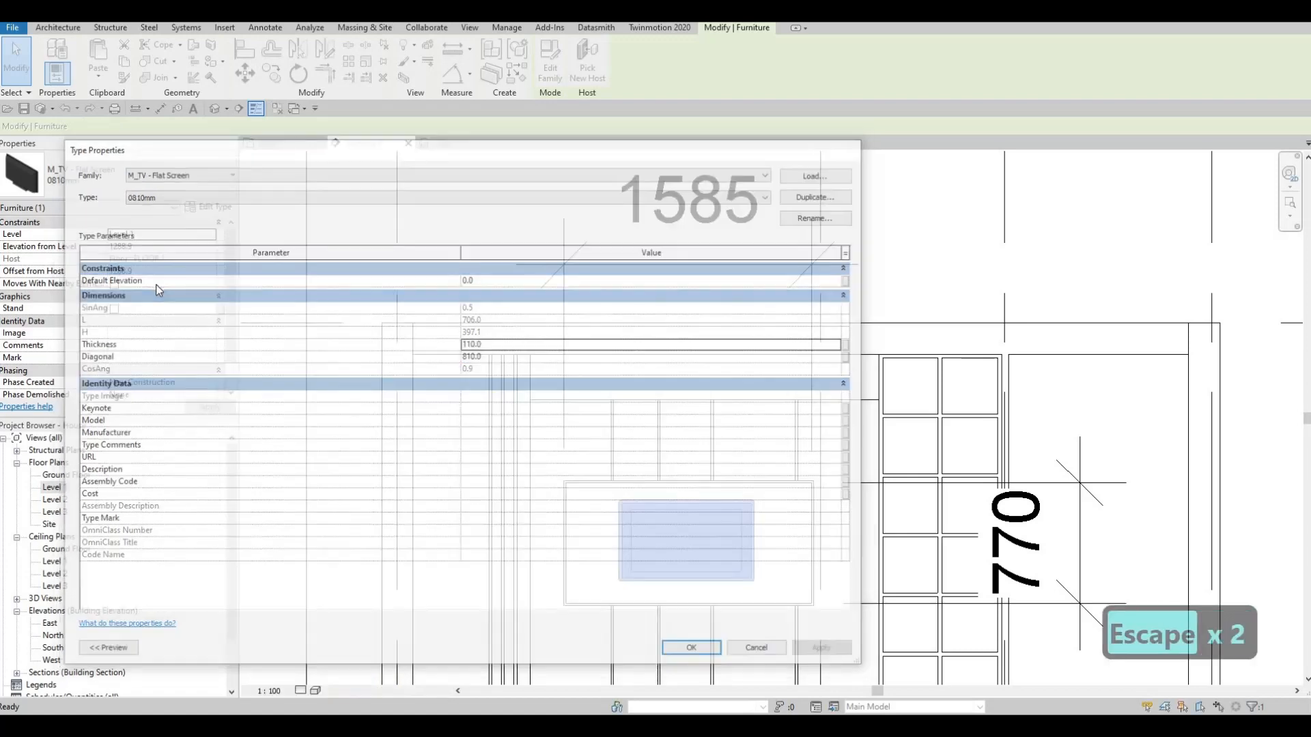
scroll(156, 313, down, 1)
scroll(178, 261, up, 1)
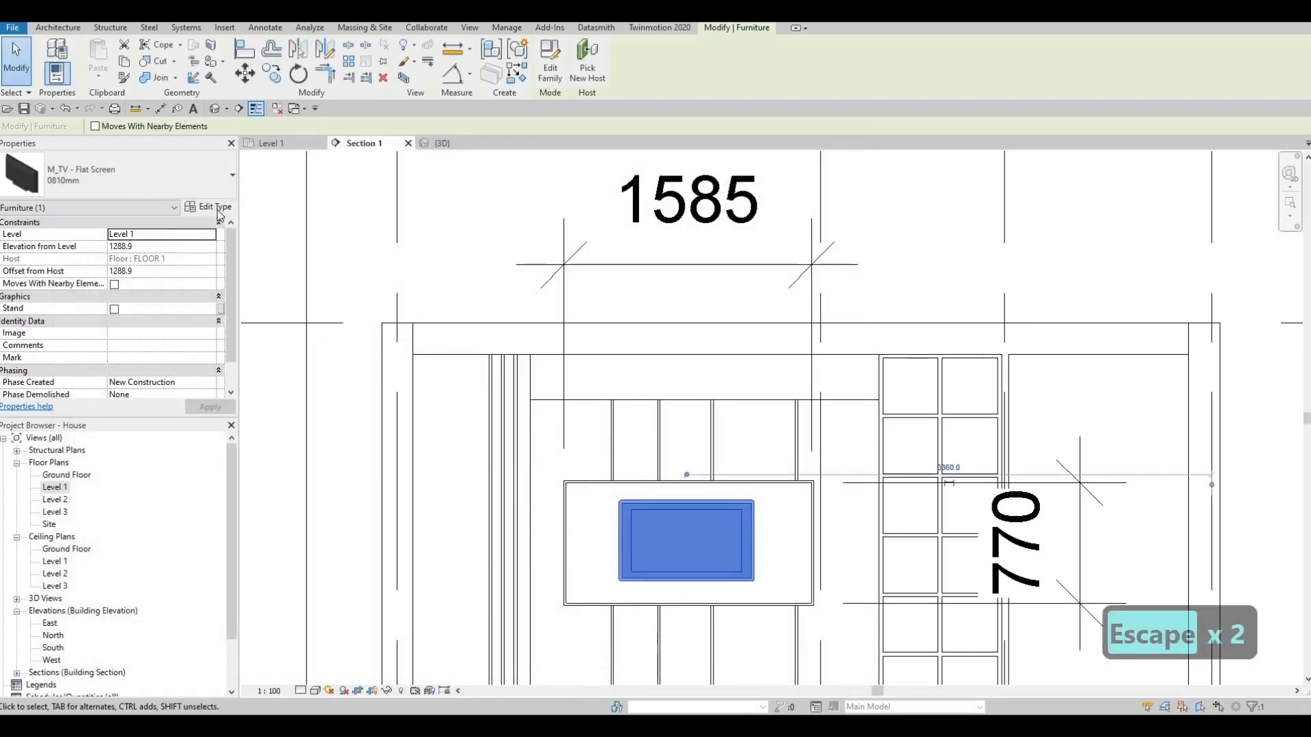
click(216, 205)
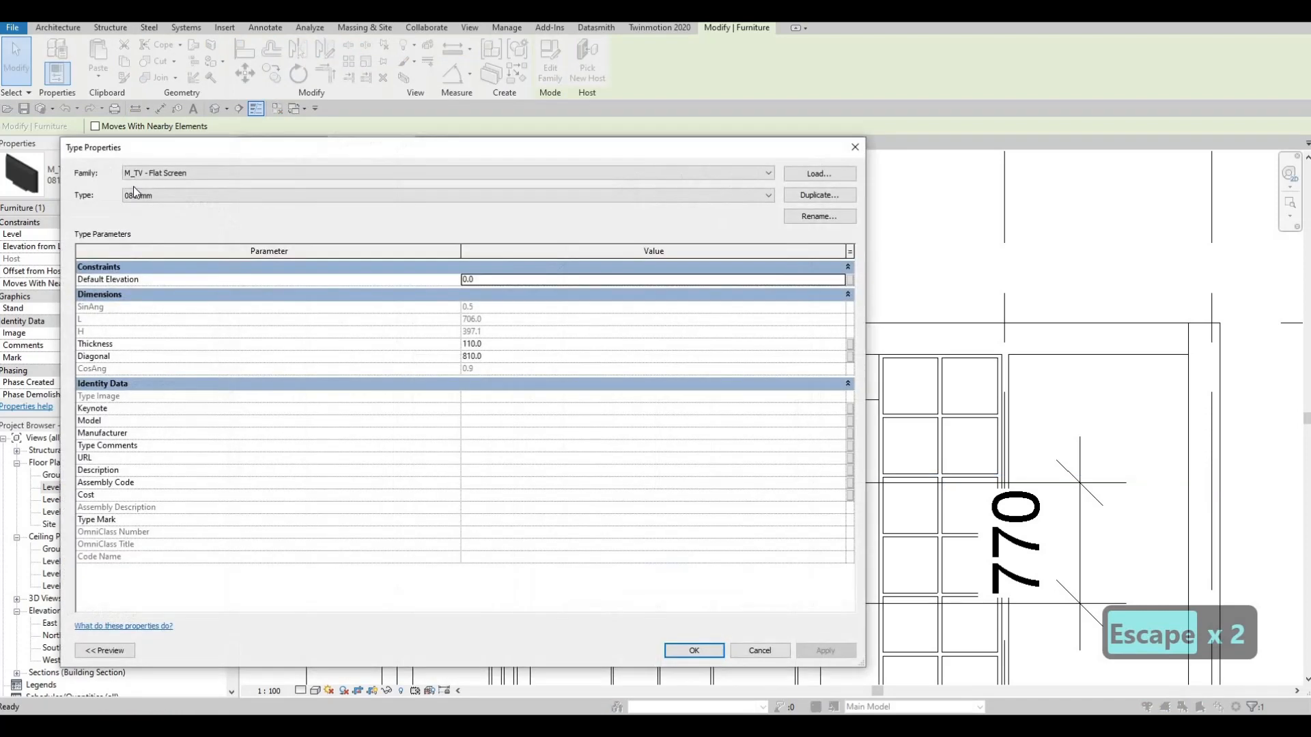
key(Escape)
- Change the TV in the central frame to the M_TV - Flat Screen 1270mm type and select it
click(133, 190)
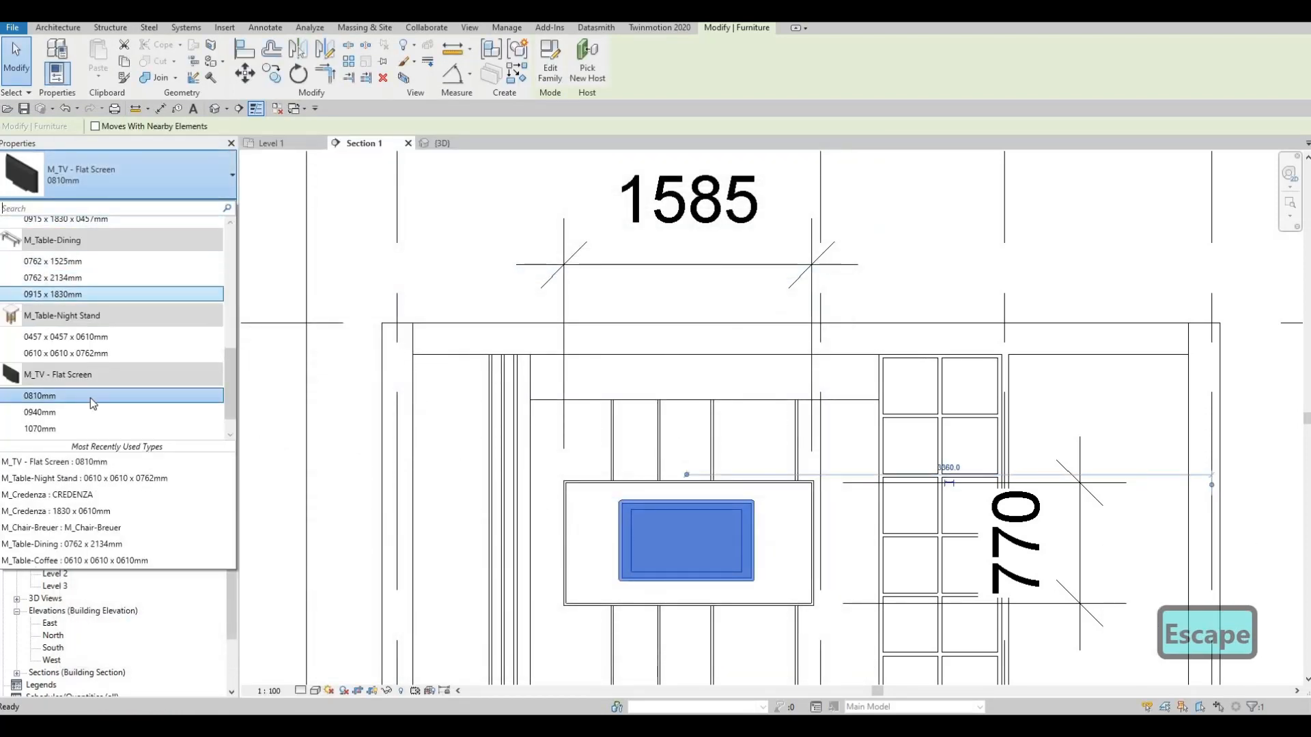
click(171, 432)
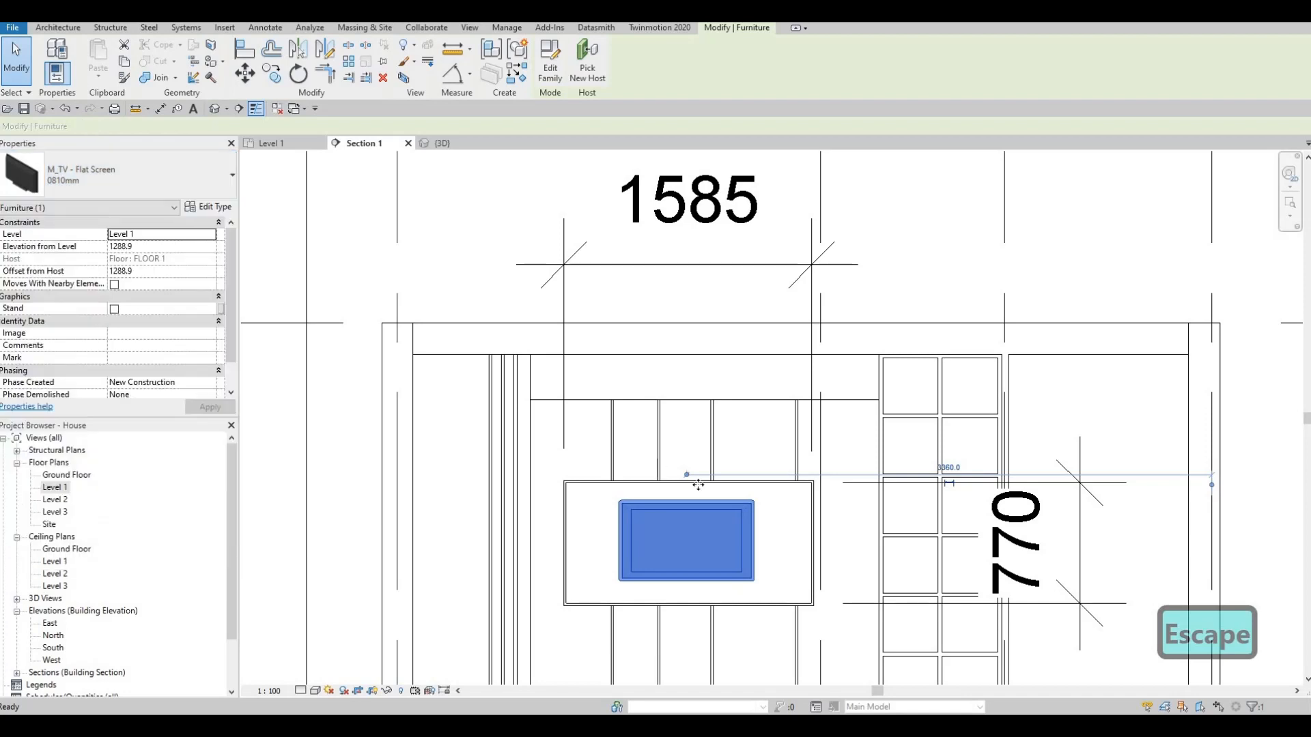
key(Escape)
click(782, 513)
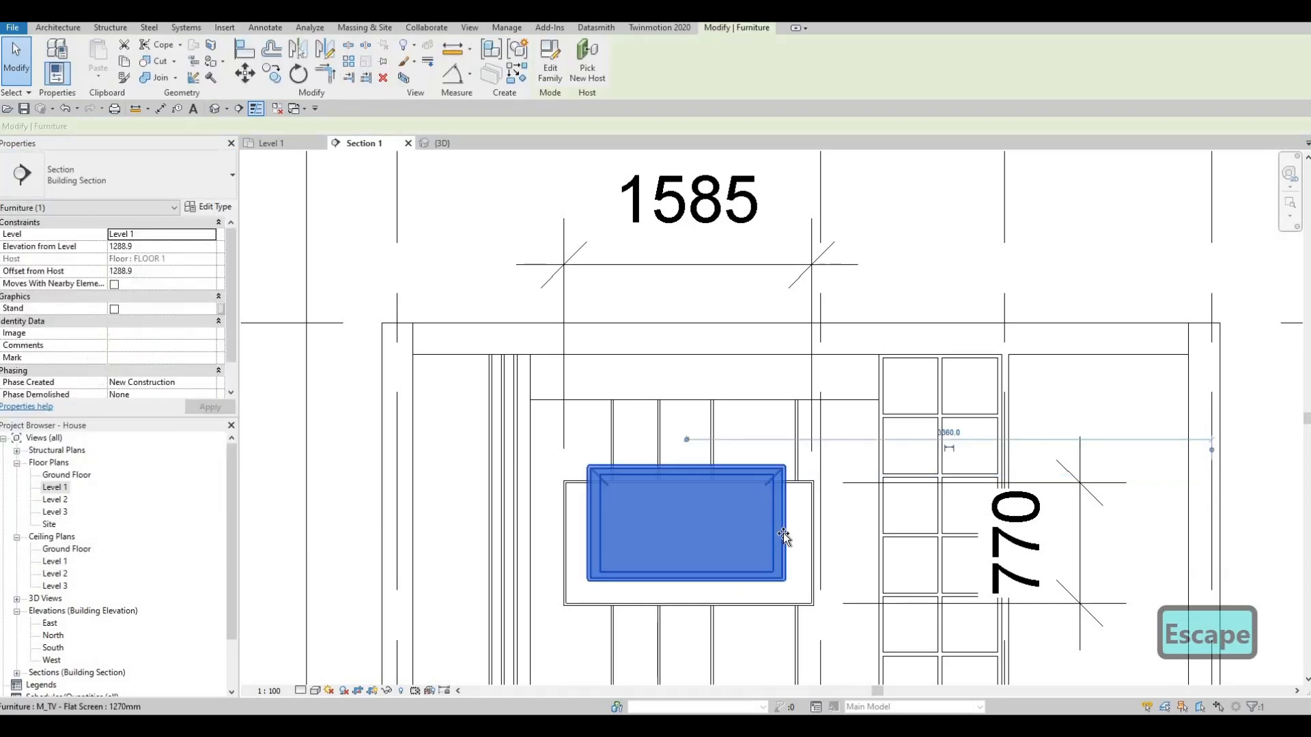
- Move the TV down inside the central frame, to an elevation of about 1162 mm from Level 1
drag(783, 529, 715, 526)
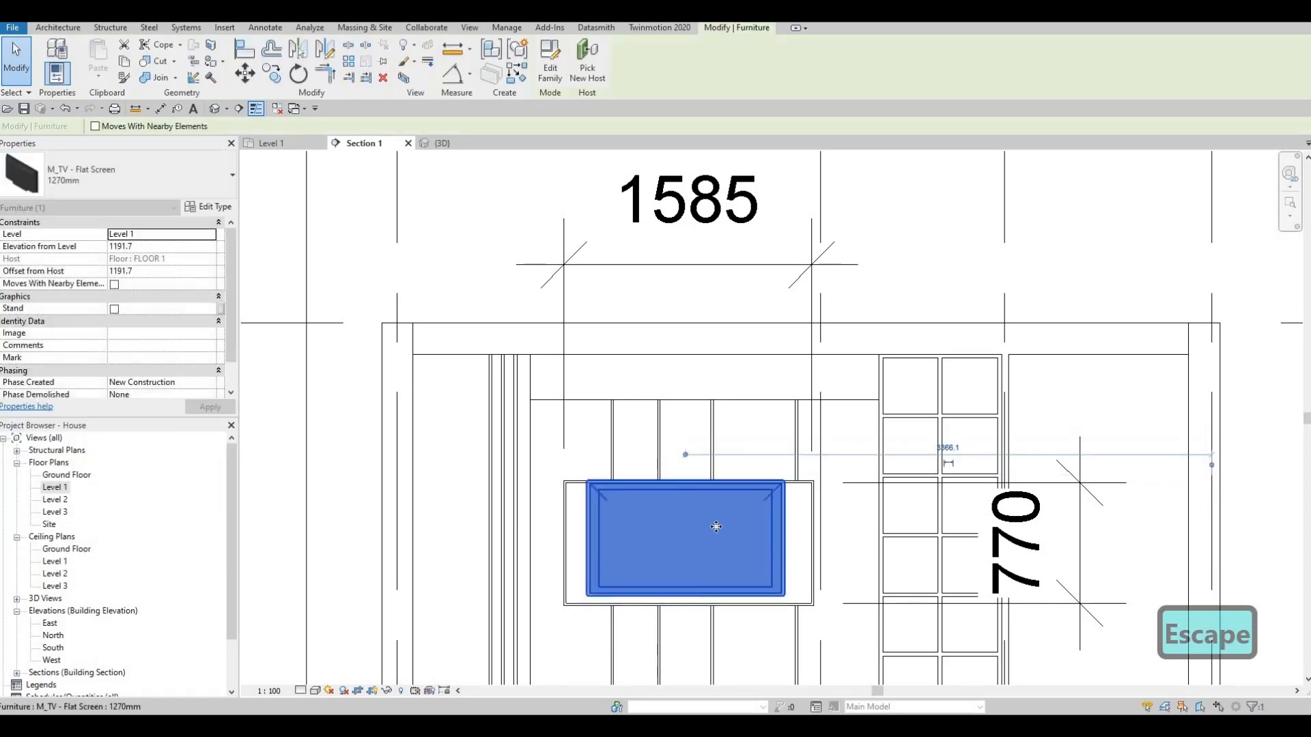
key(Down)
key(Down)
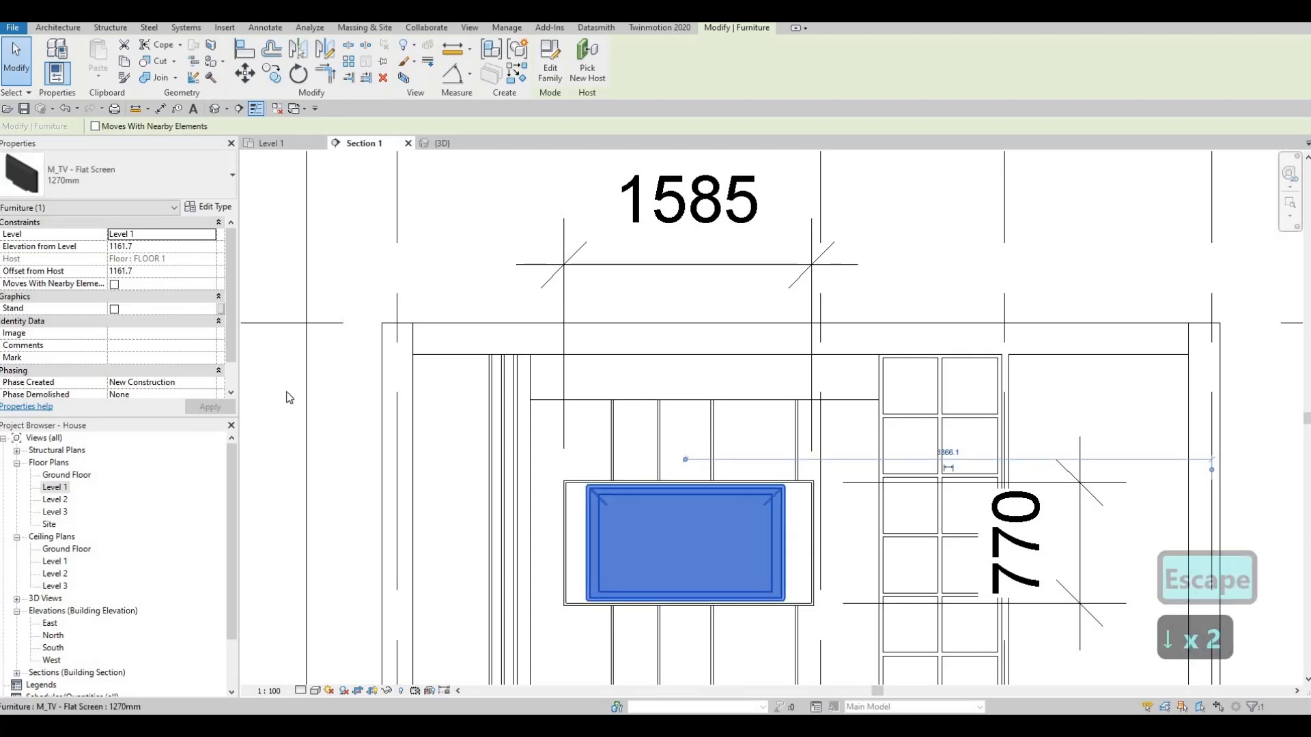
click(210, 208)
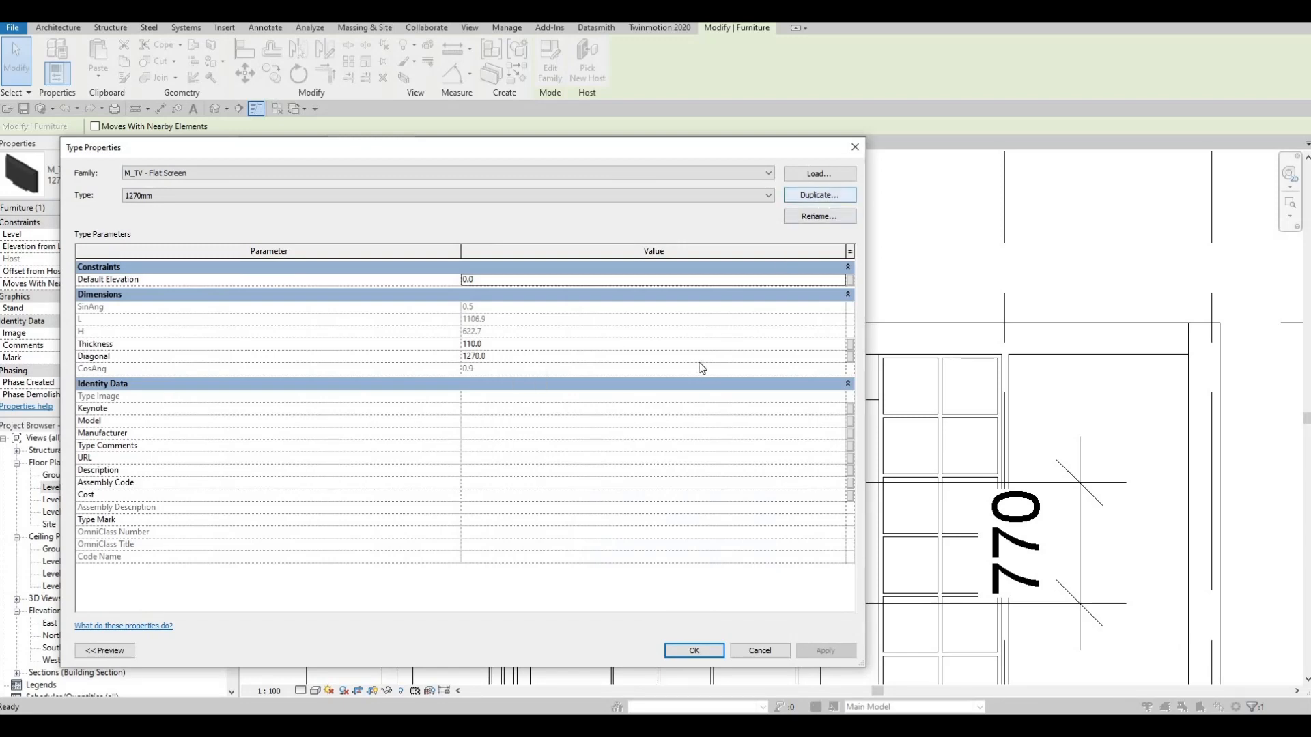
key(Escape)
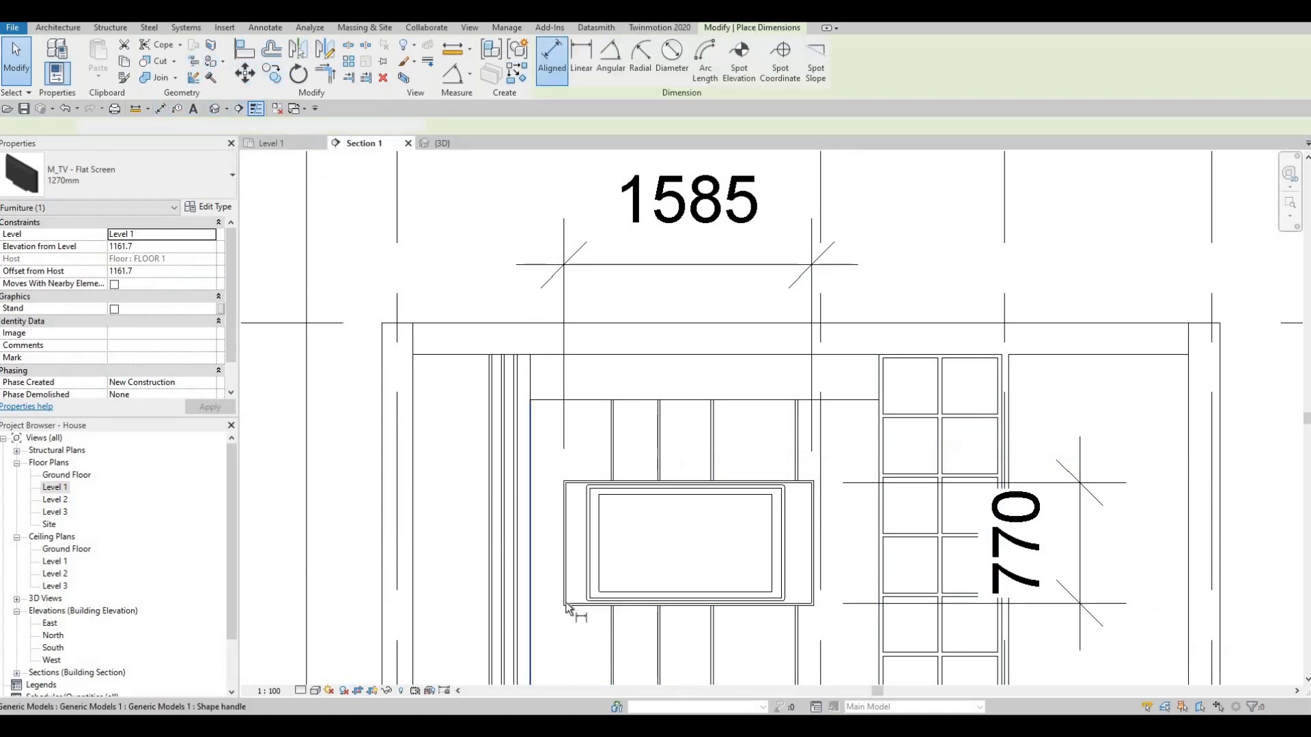
key(Tab)
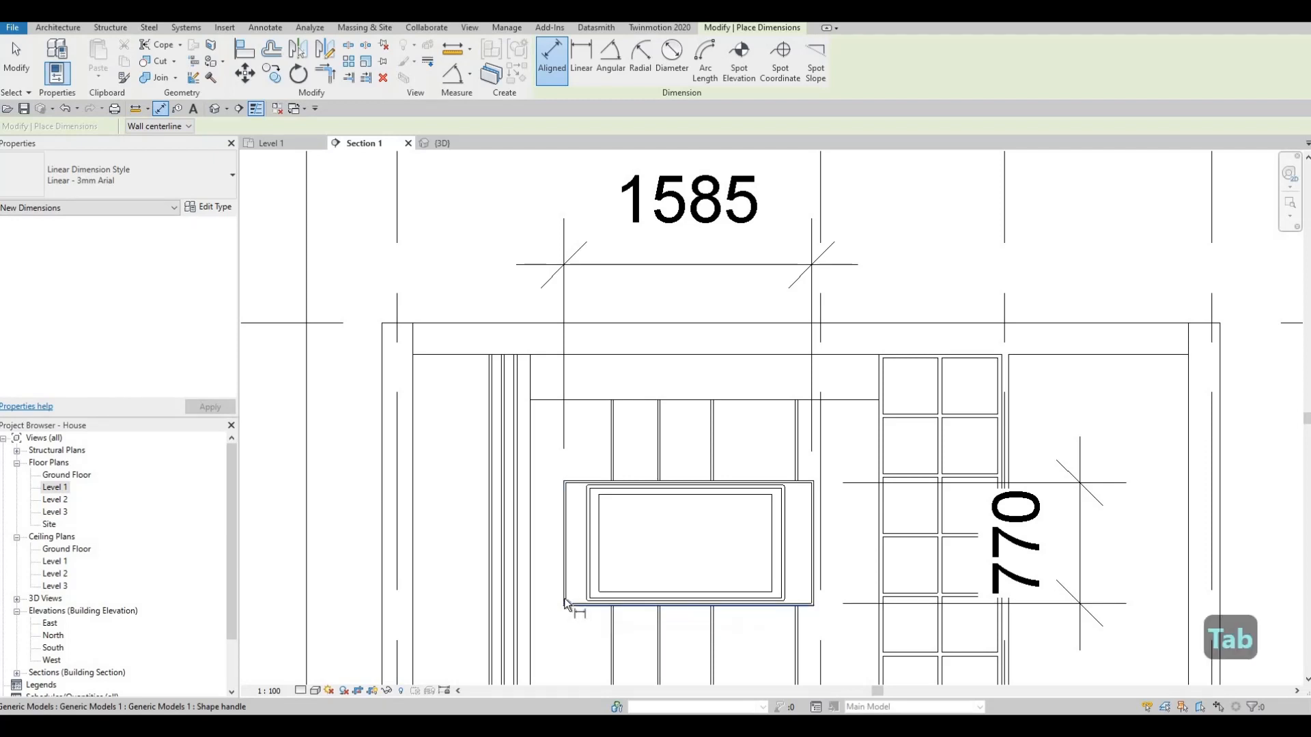
scroll(564, 603, up, 5)
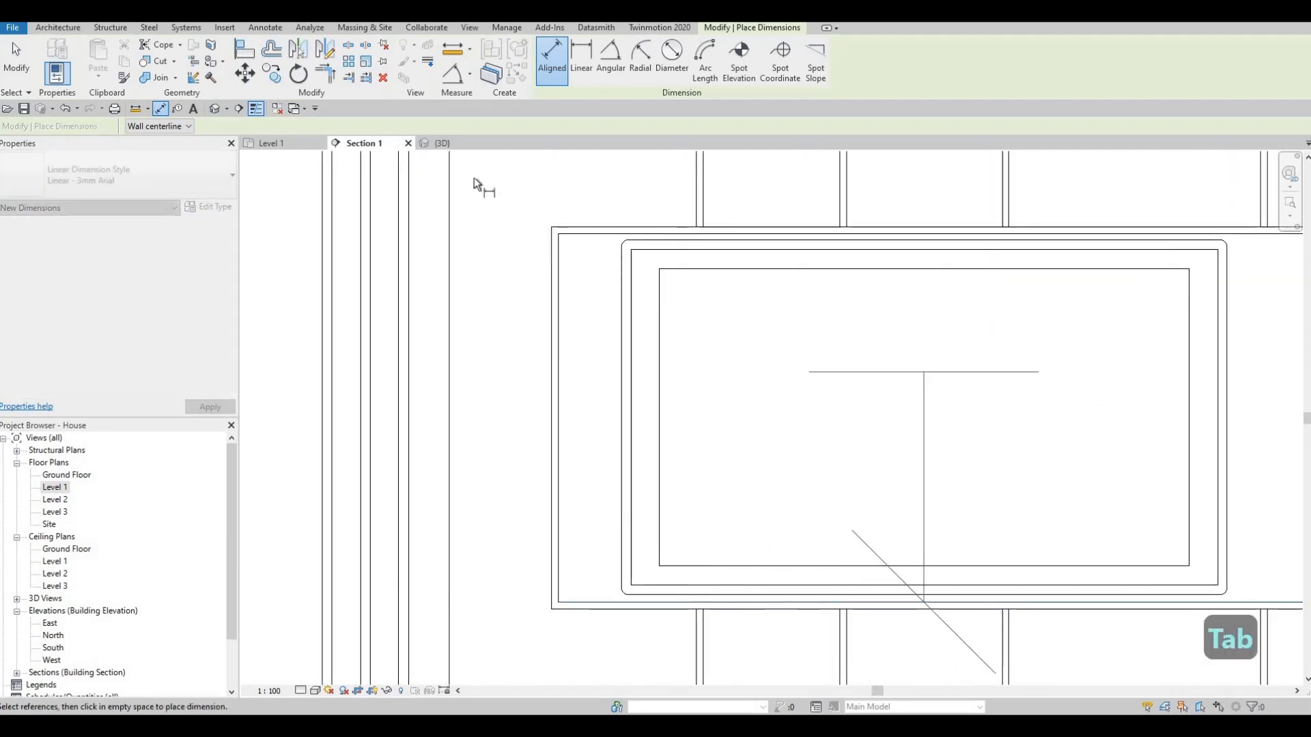
key(Escape)
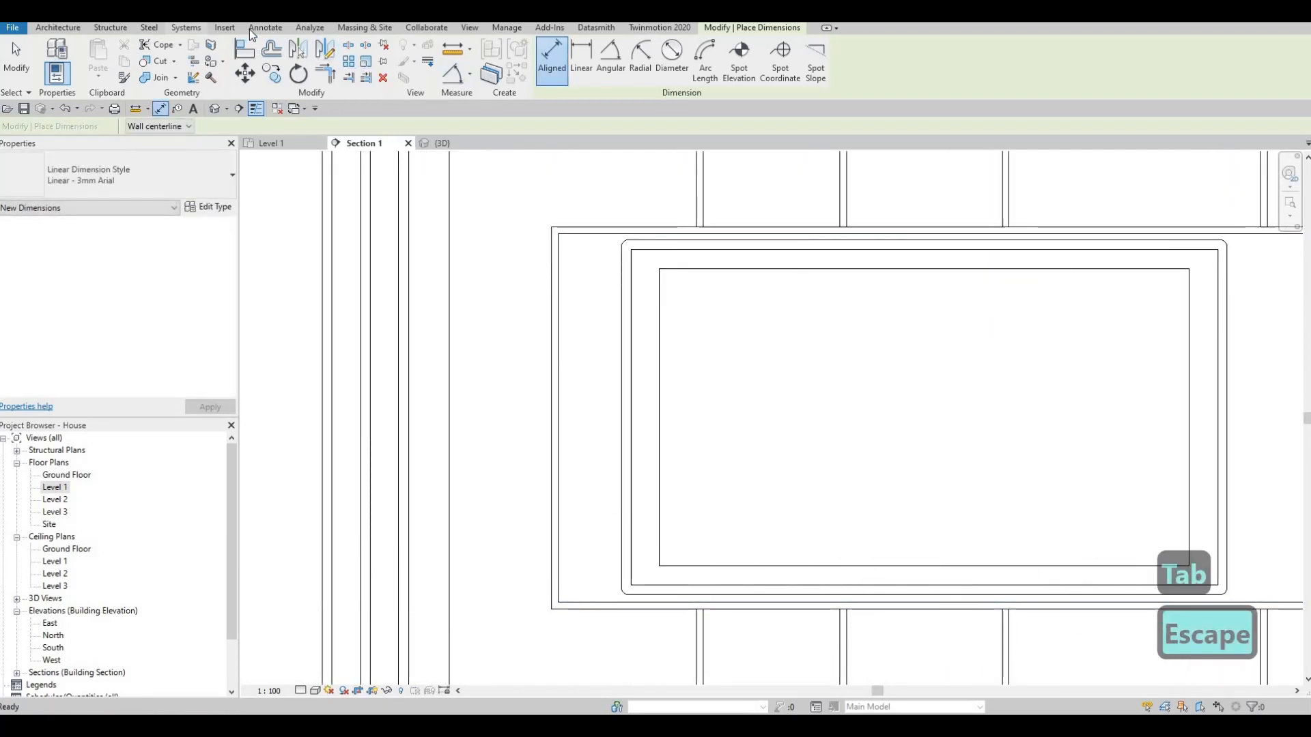
click(263, 28)
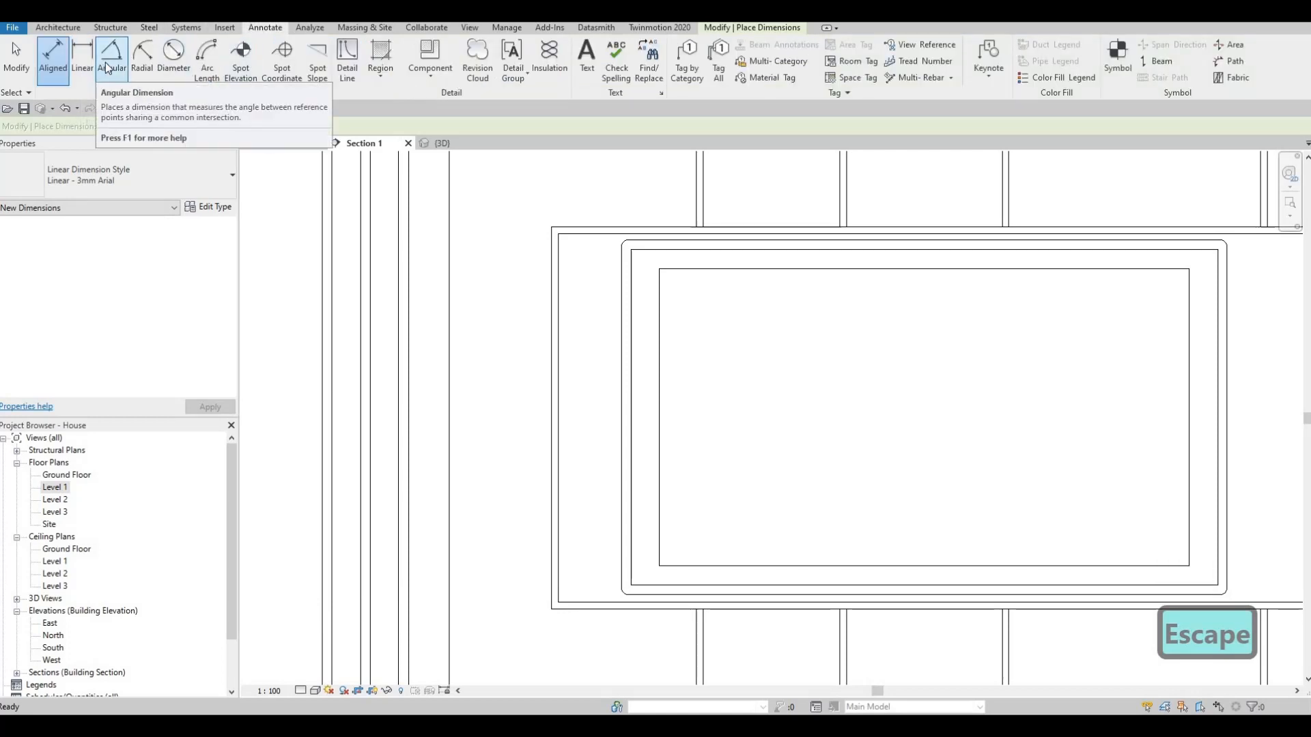
click(110, 60)
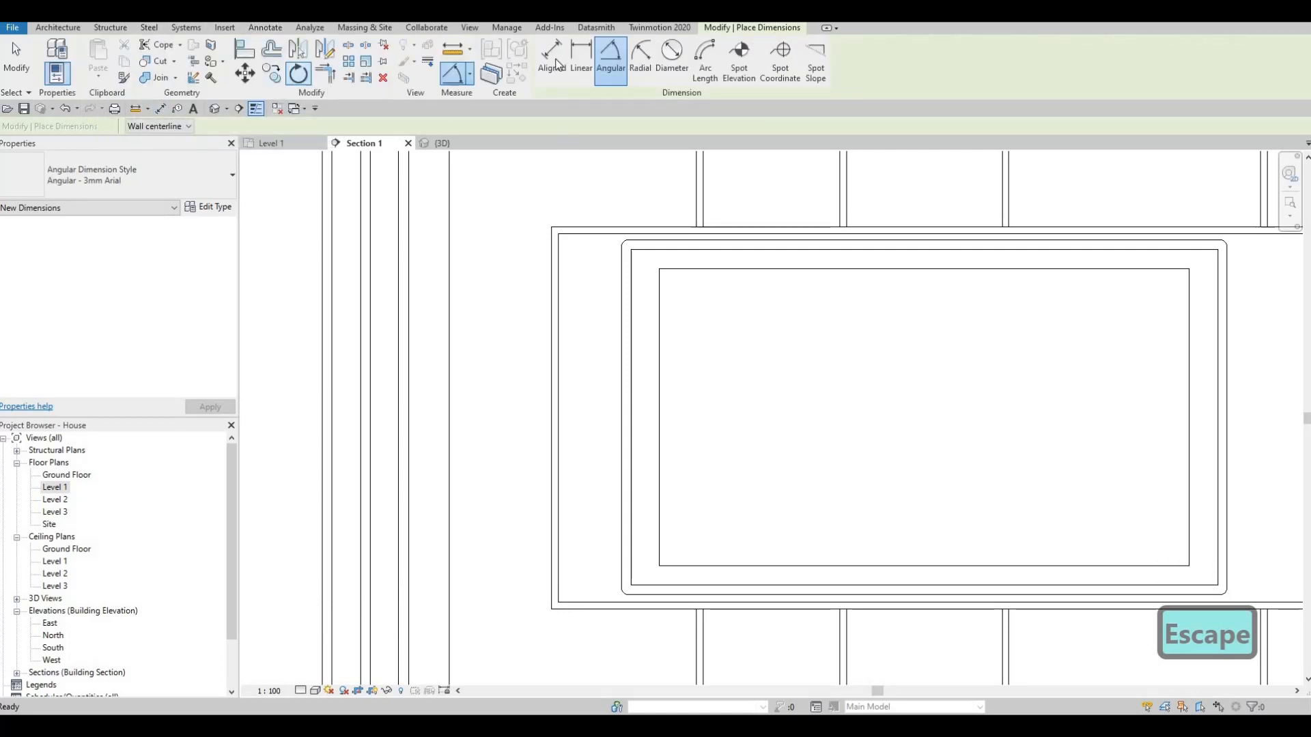
key(d)
key(i)
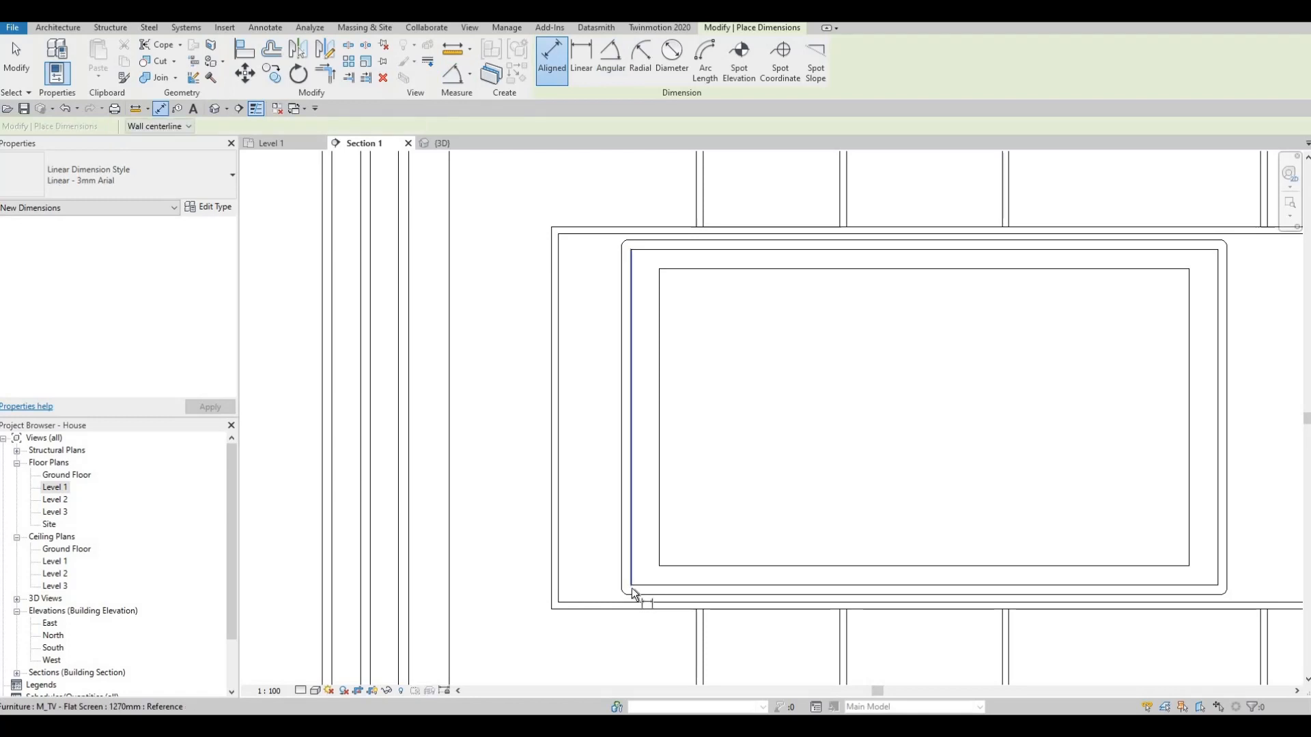
key(Tab)
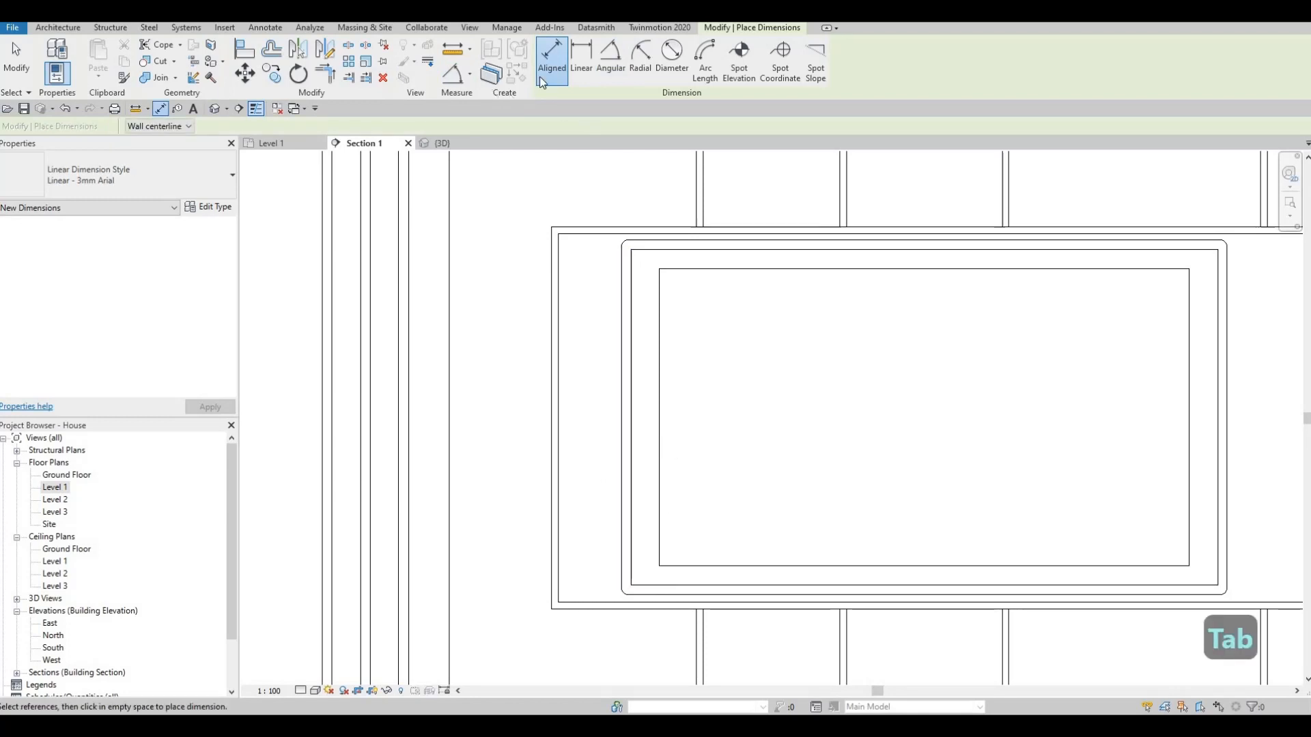
click(605, 59)
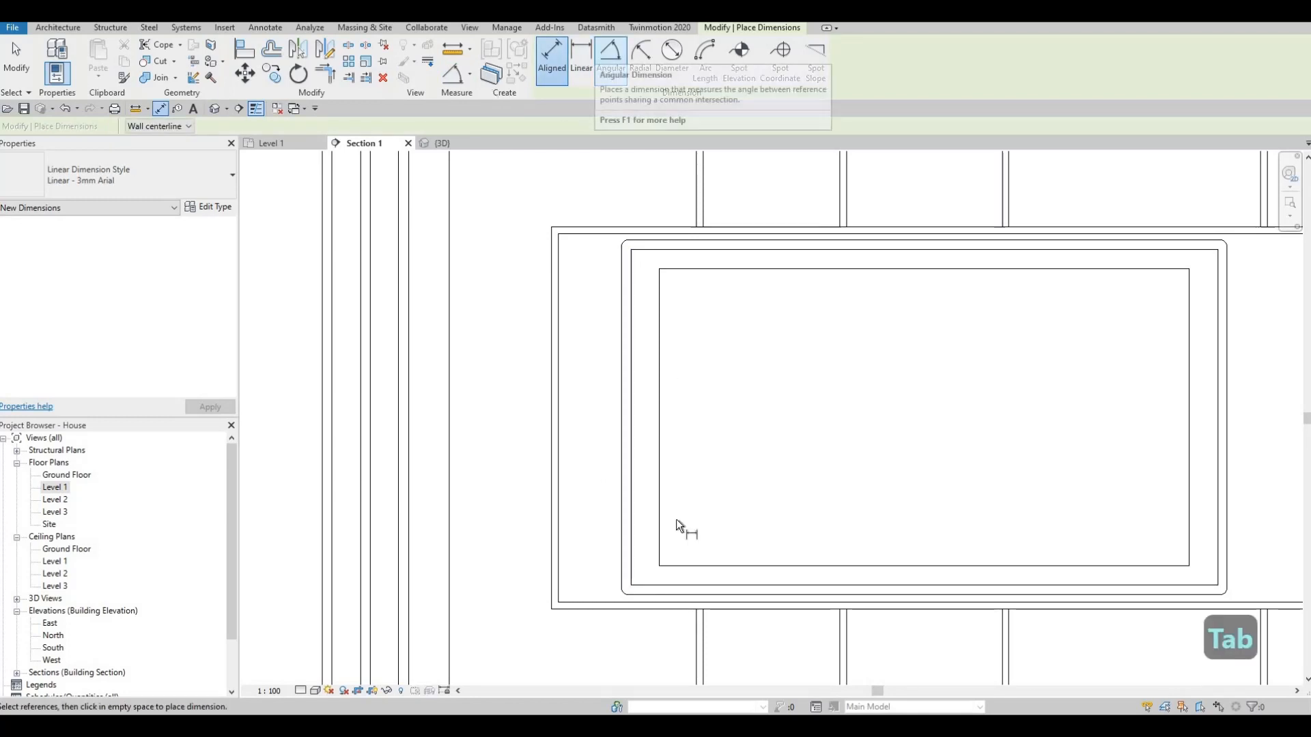
key(Tab)
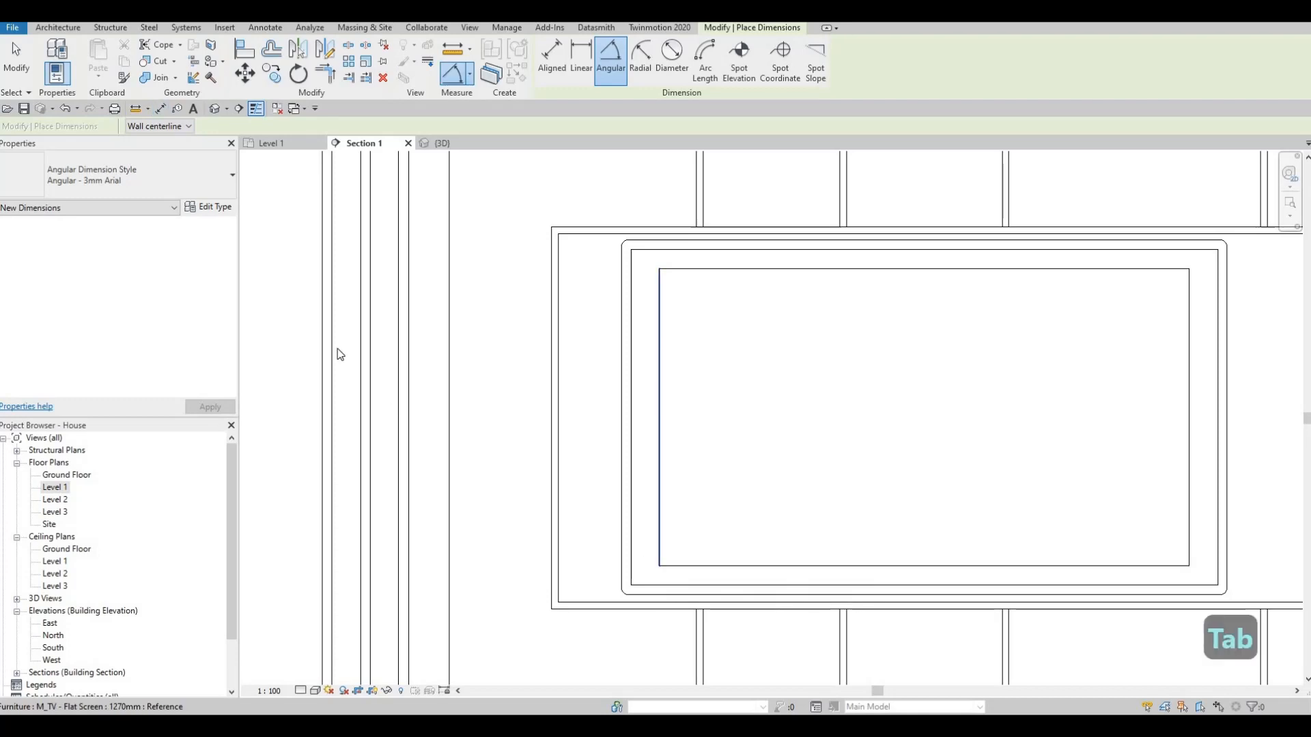
key(Escape)
key(Escape)
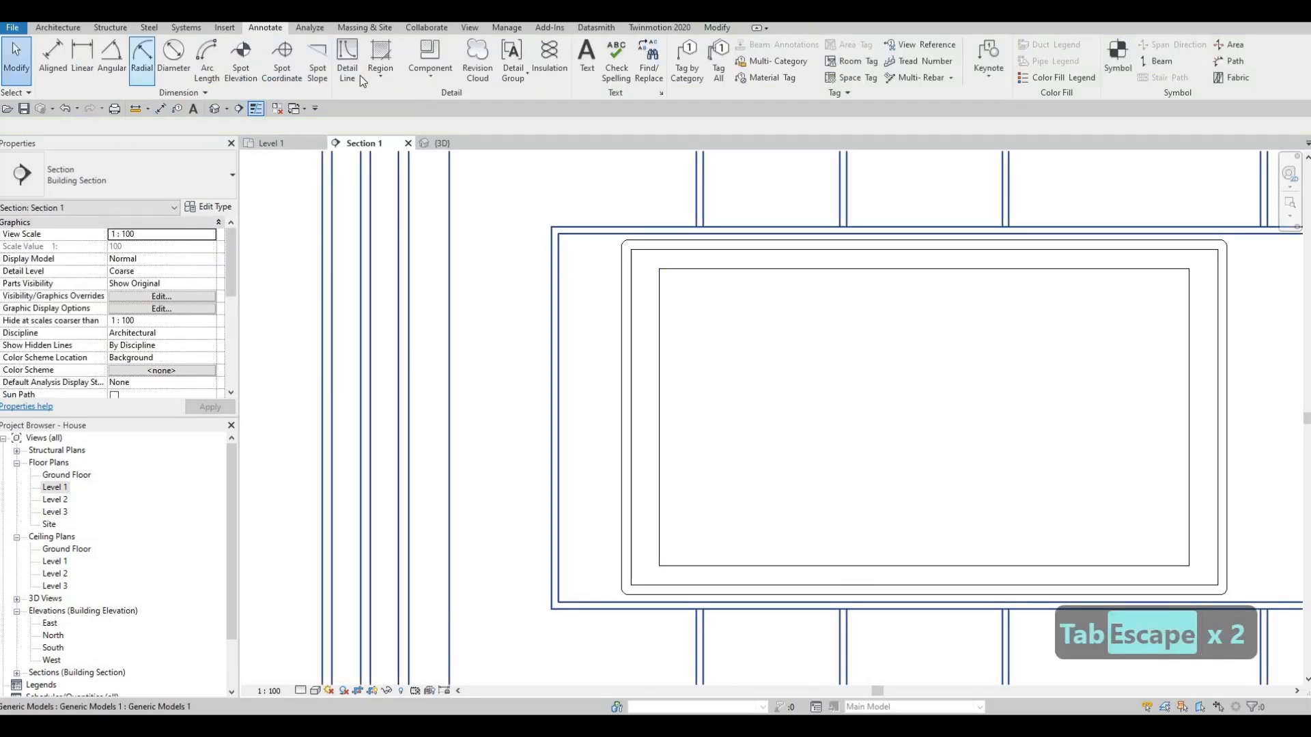
- Measure the TV's diagonal from its lower-left to upper-right corner with a temporary detail line, without placing the line
click(350, 68)
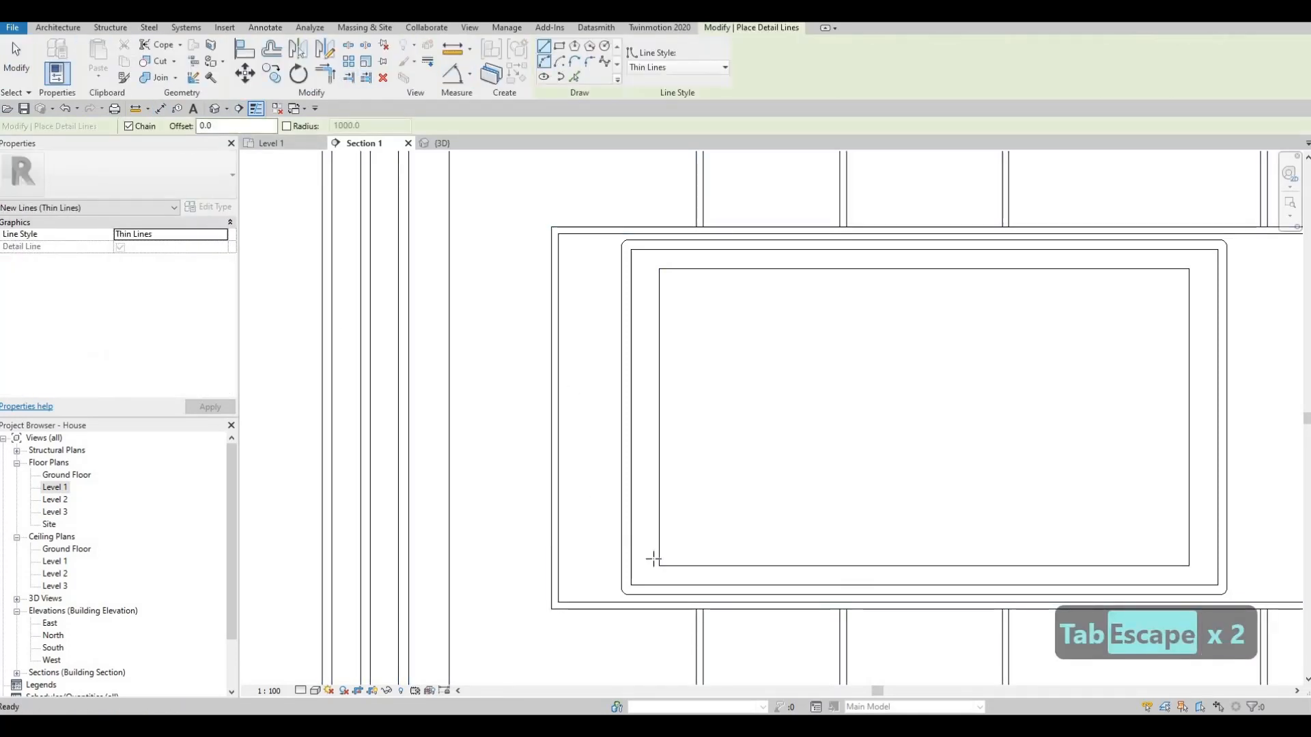
click(631, 584)
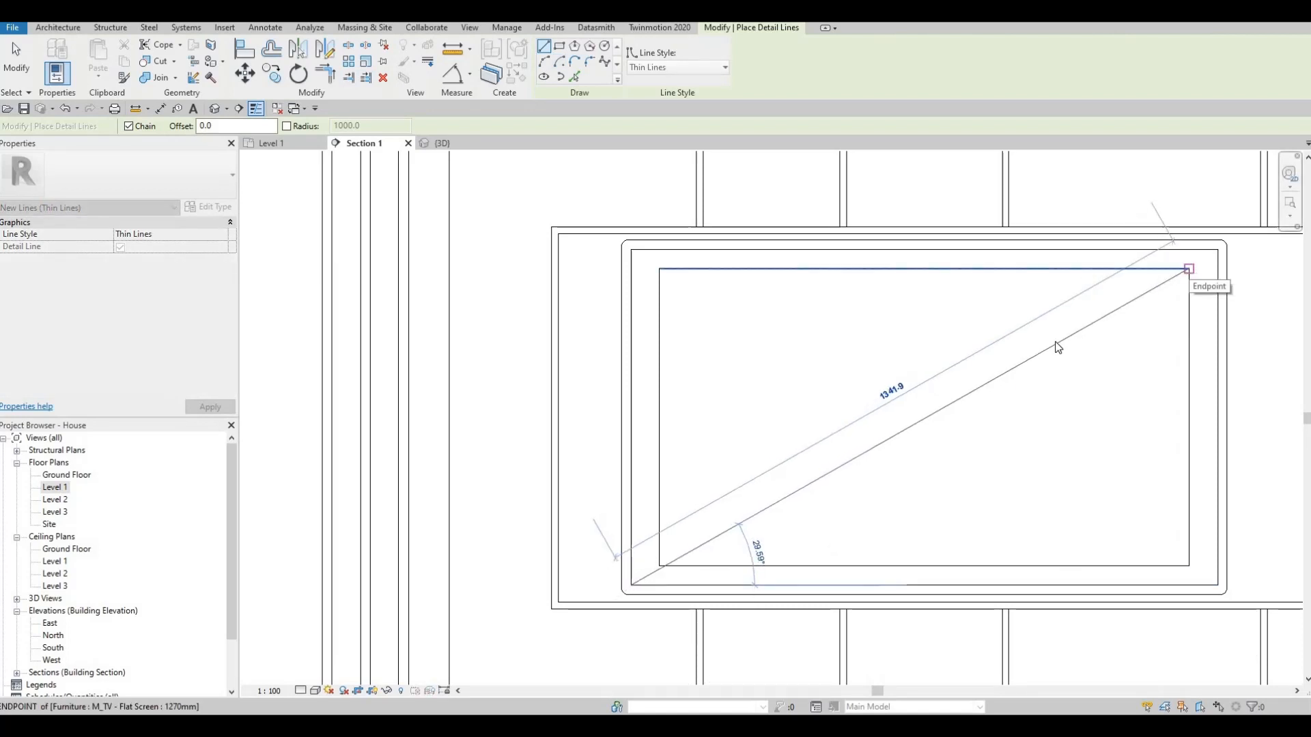
scroll(834, 328, down, 3)
key(Escape)
key(Escape)
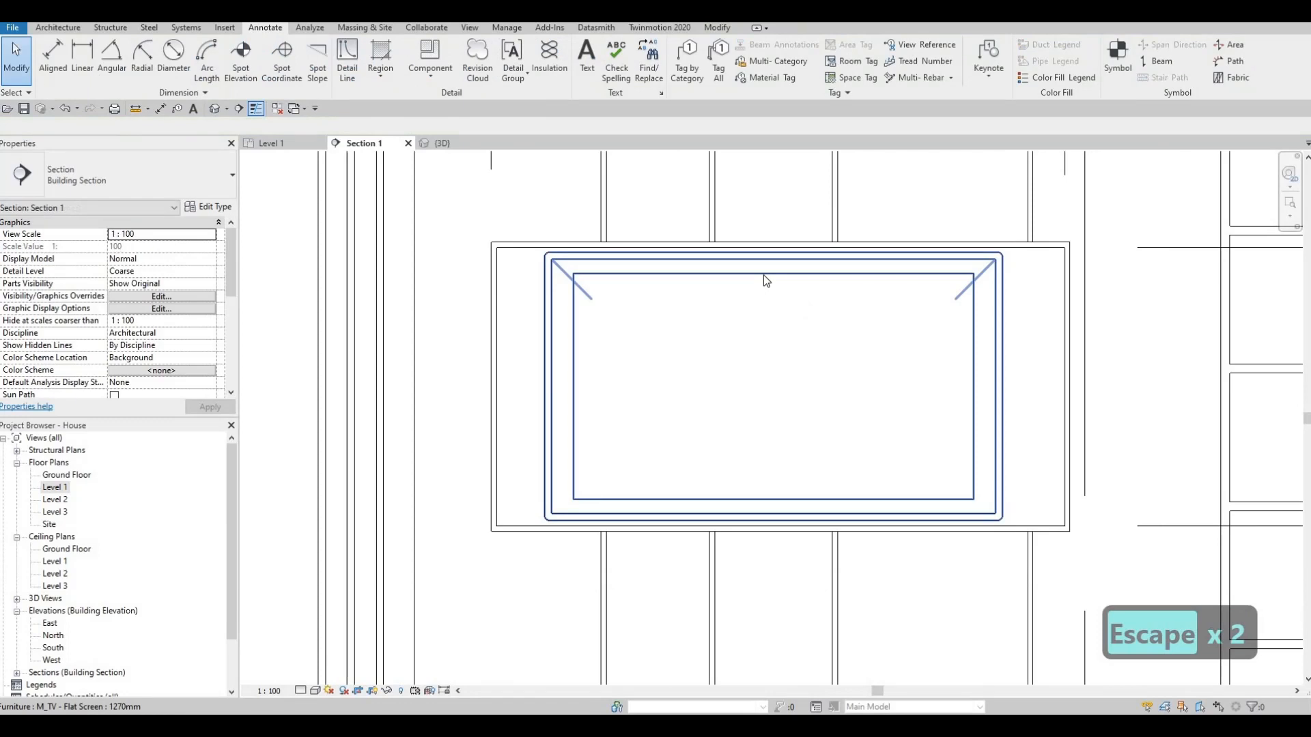
- Measure the inner diagonal of the central frame from corner to corner with a detail line, without placing the line
click(763, 274)
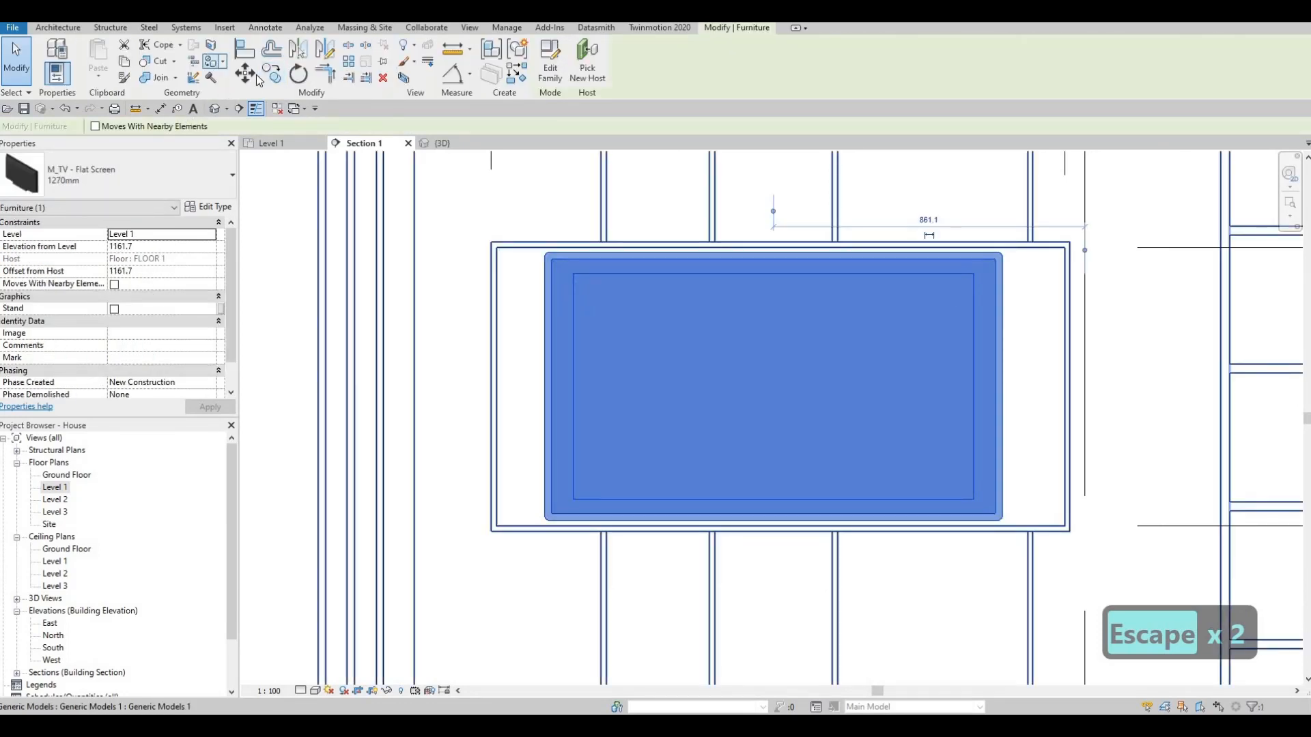
key(Escape)
click(225, 28)
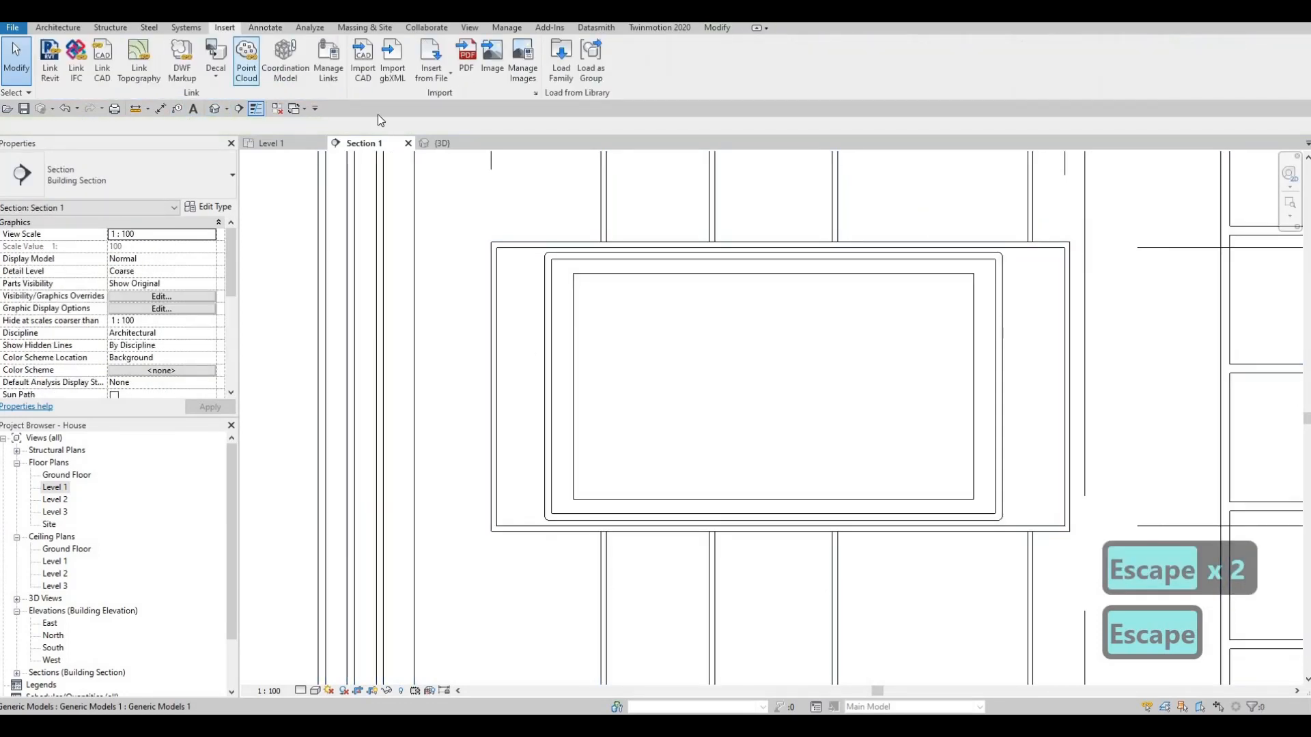
key(Escape)
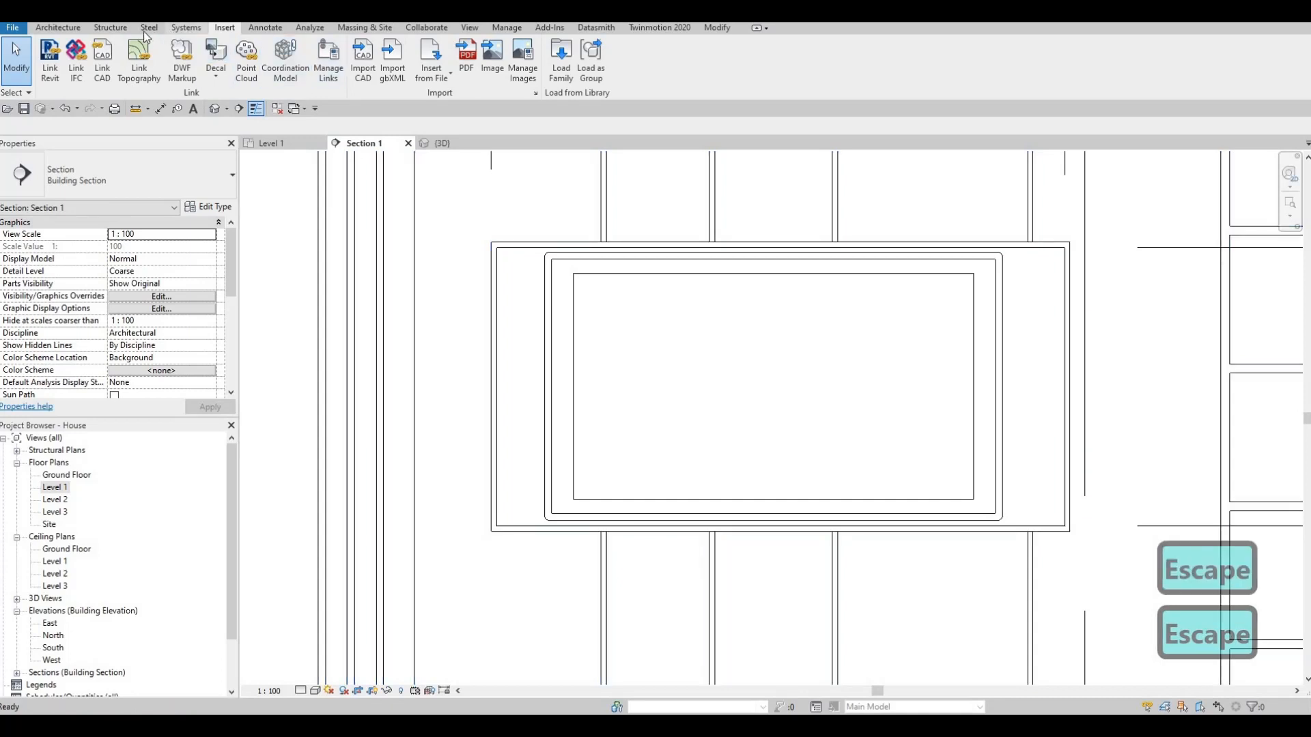
click(265, 27)
click(318, 60)
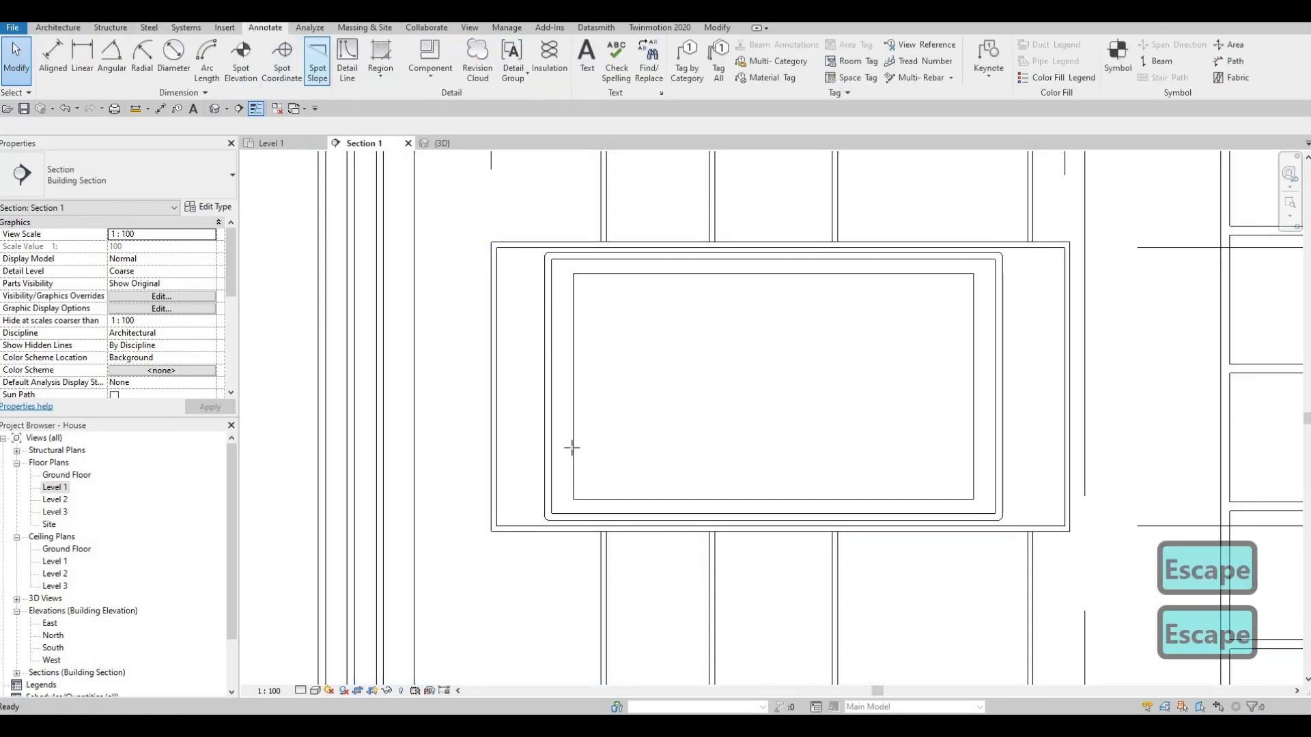
click(497, 526)
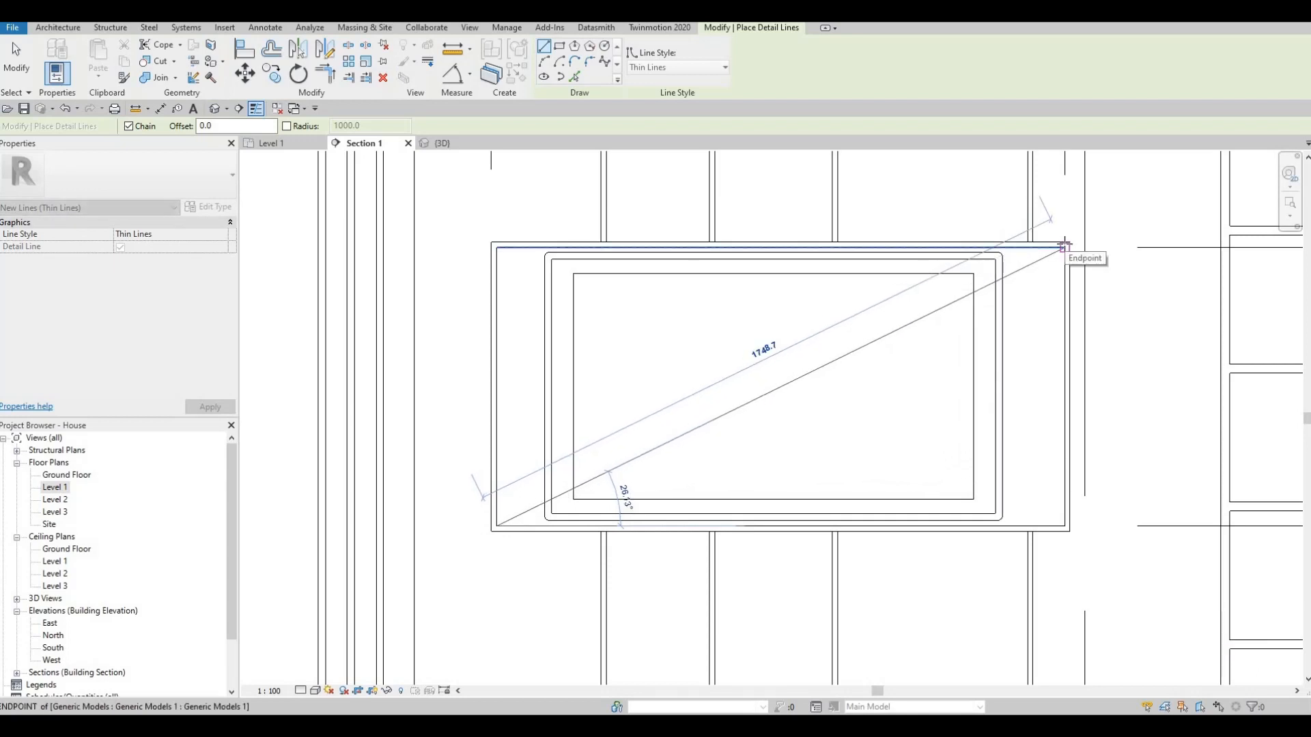
key(Escape)
key(Escape)
- Set the Diagonal type parameter of the M_TV - Flat Screen 1270mm type to 1300 and apply it
click(550, 263)
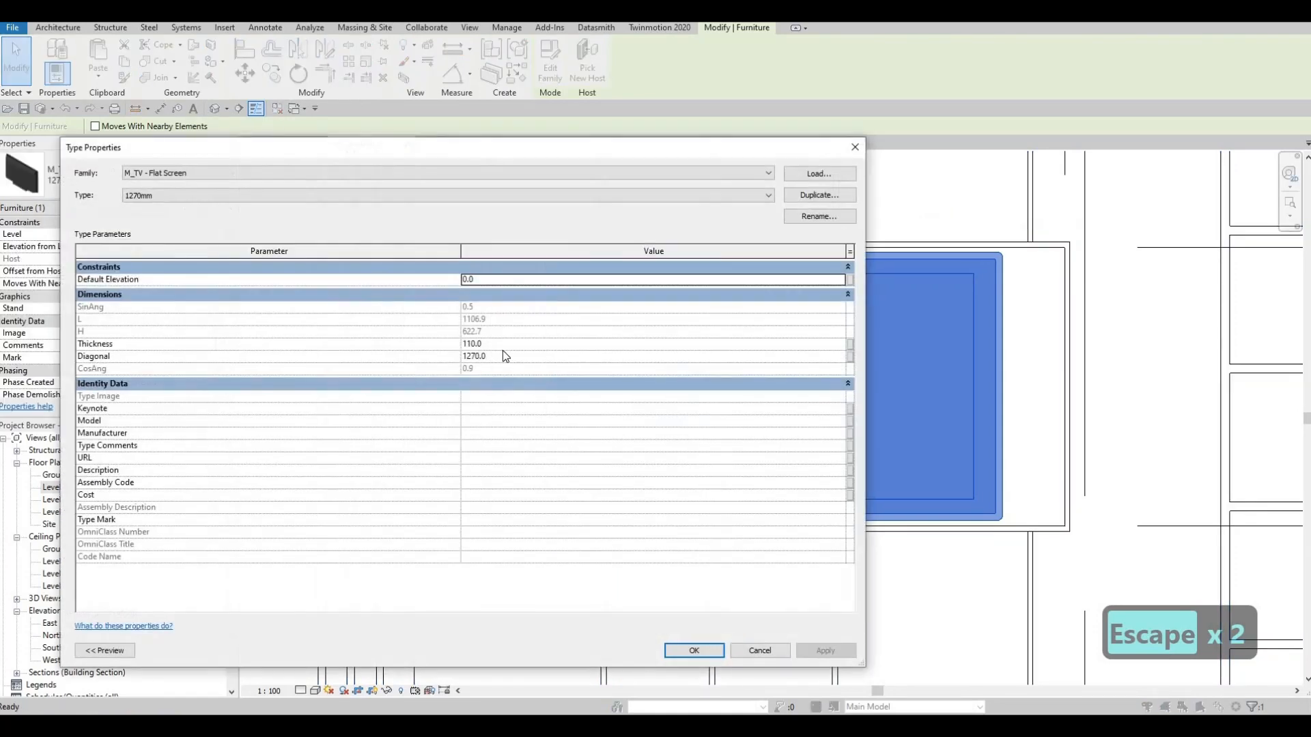
click(509, 359)
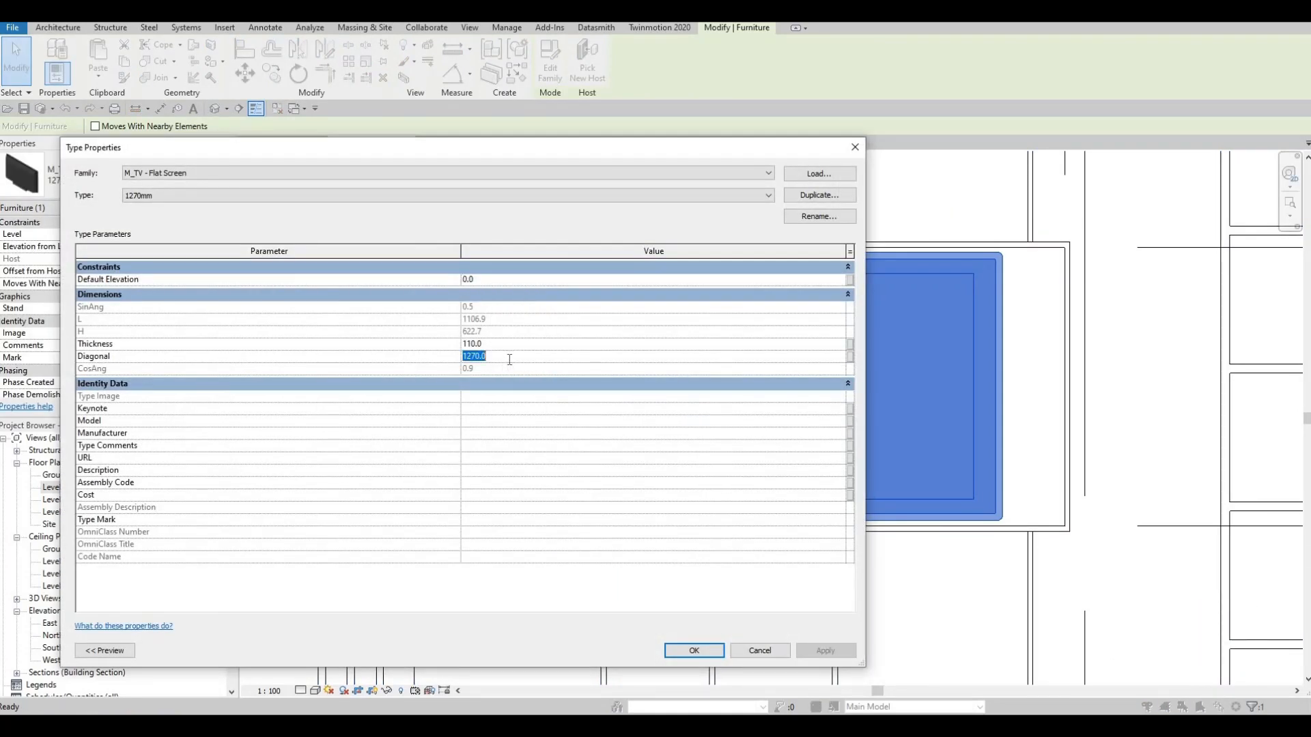
text(1300)
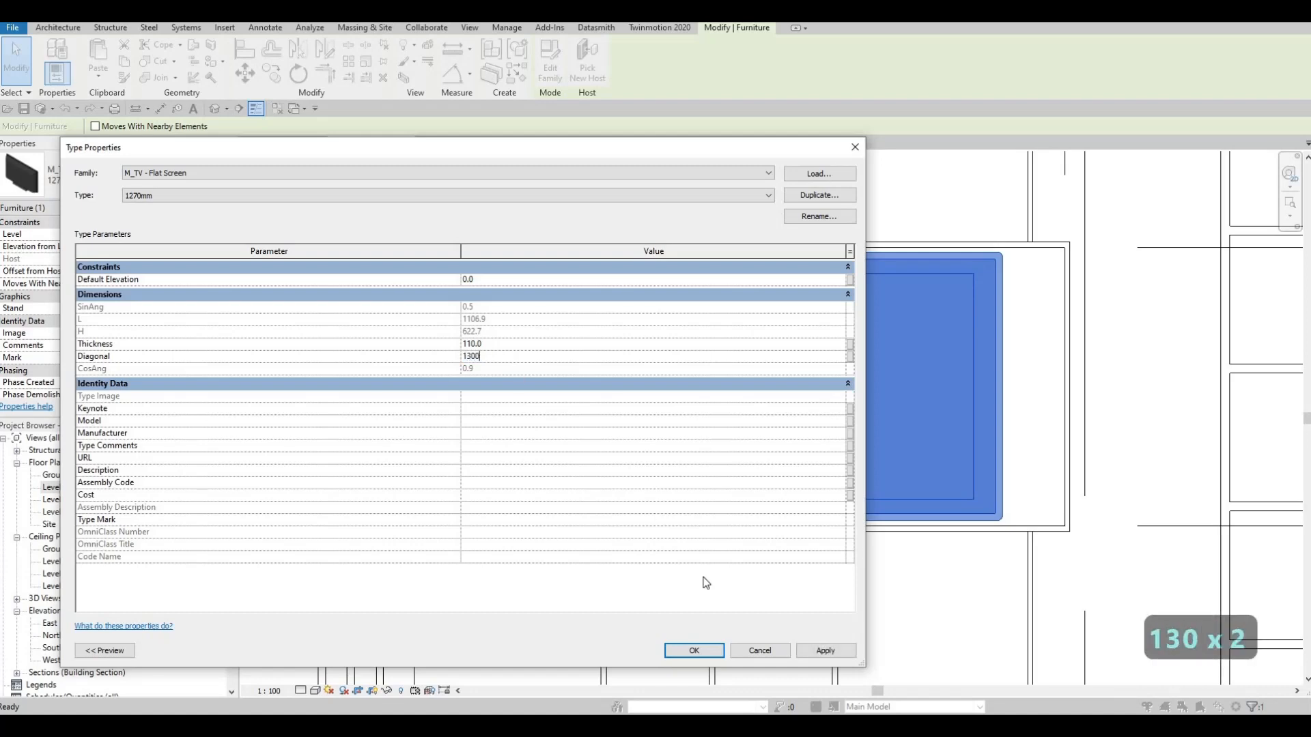
click(813, 651)
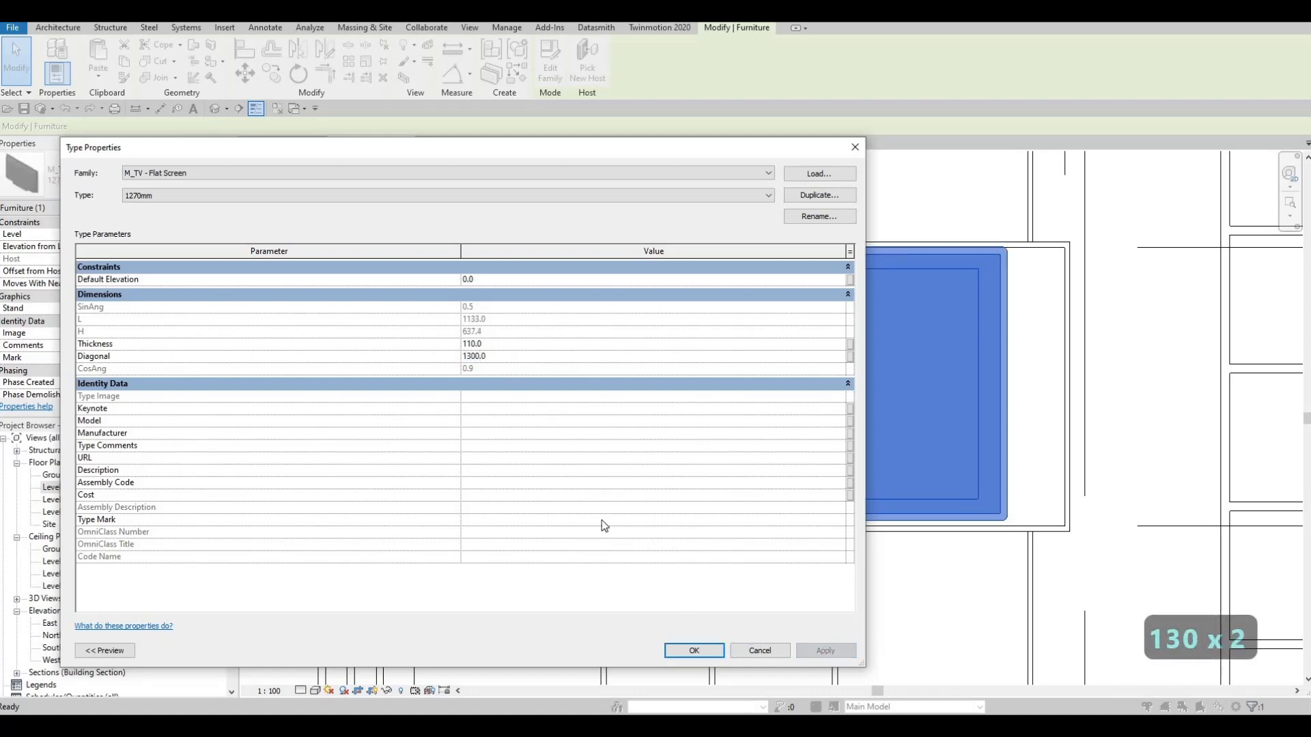
- Try a Diagonal of 1748 for the TV type, restore it to 1300 and close the type properties
click(502, 357)
text(1748)
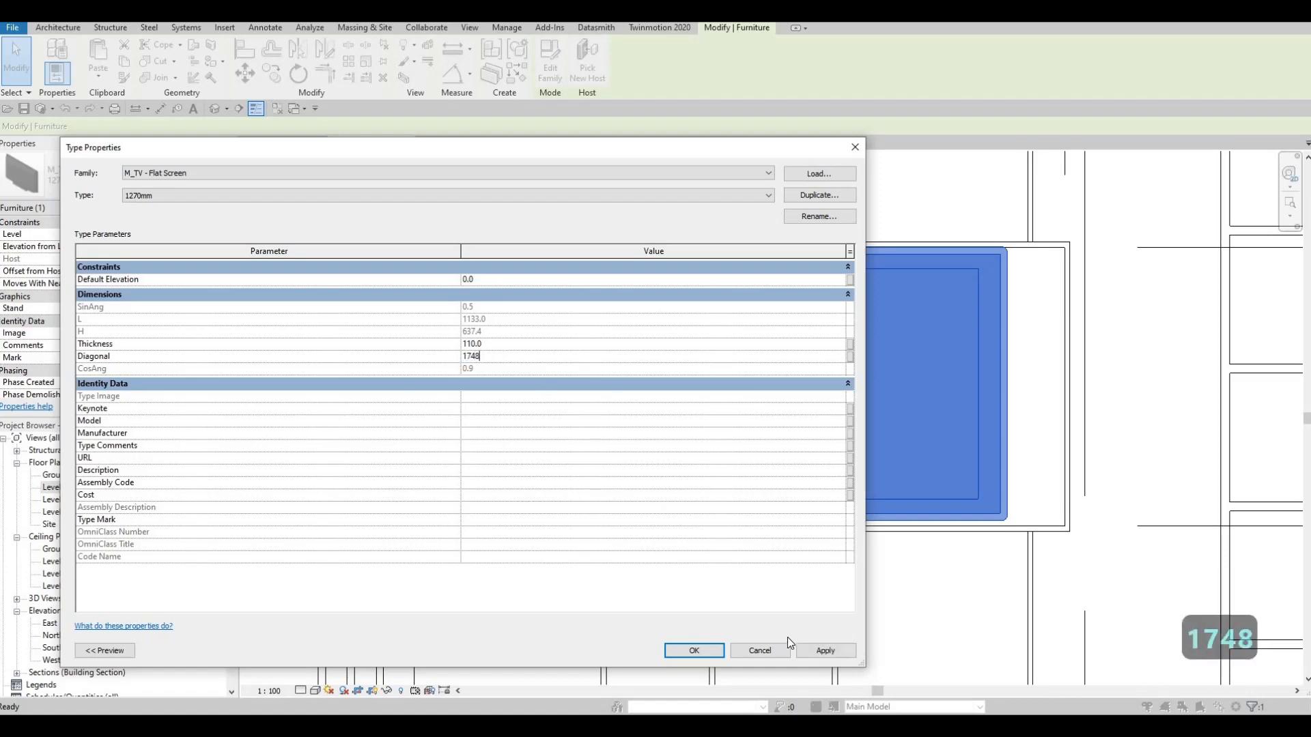
click(841, 654)
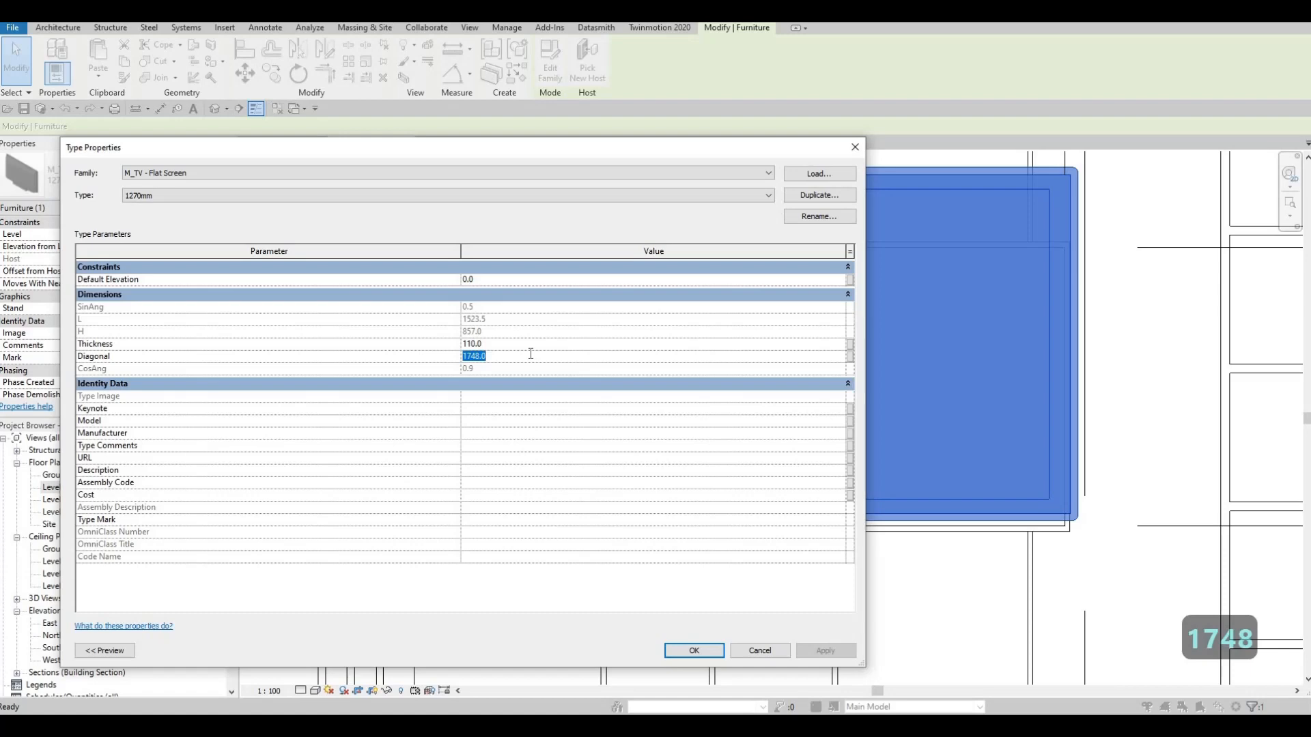
text(1300)
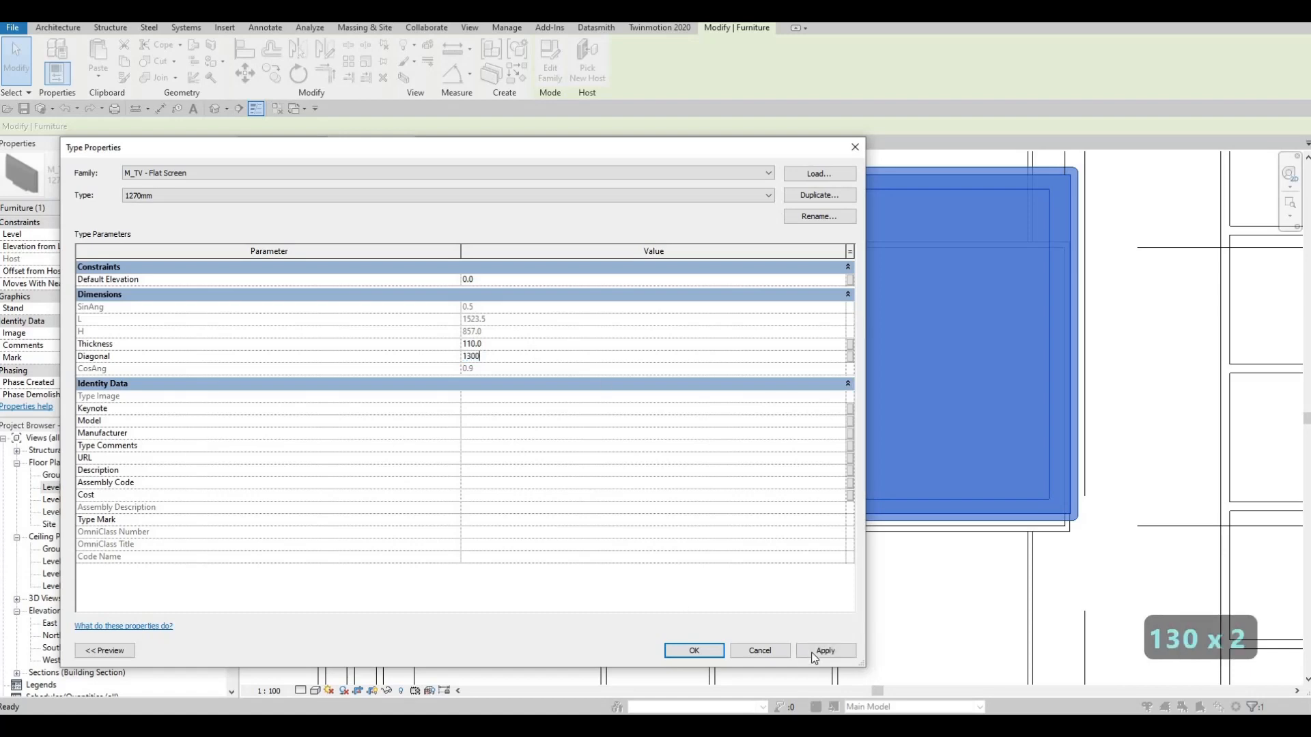
click(810, 650)
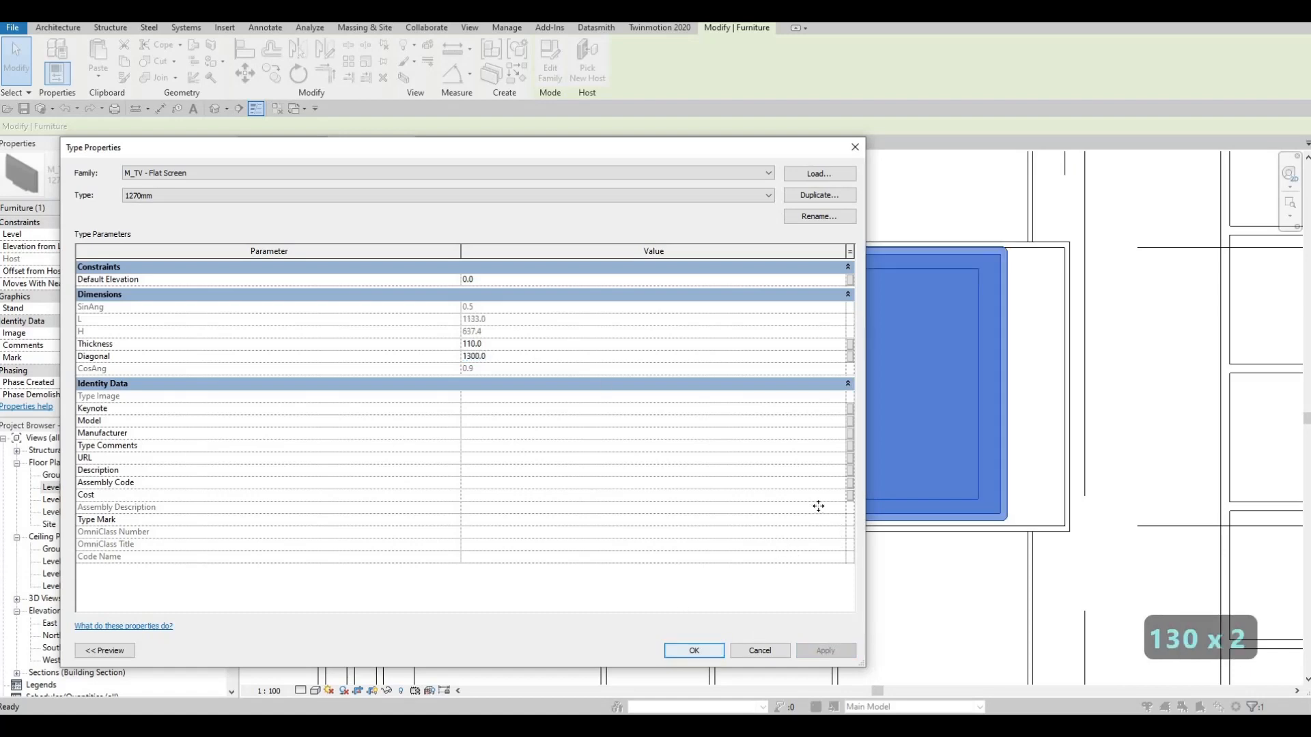
key(Return)
- Nudge the enlarged TV slightly down and to the right to centre it within the frame, and deselect it
scroll(963, 331, down, 2)
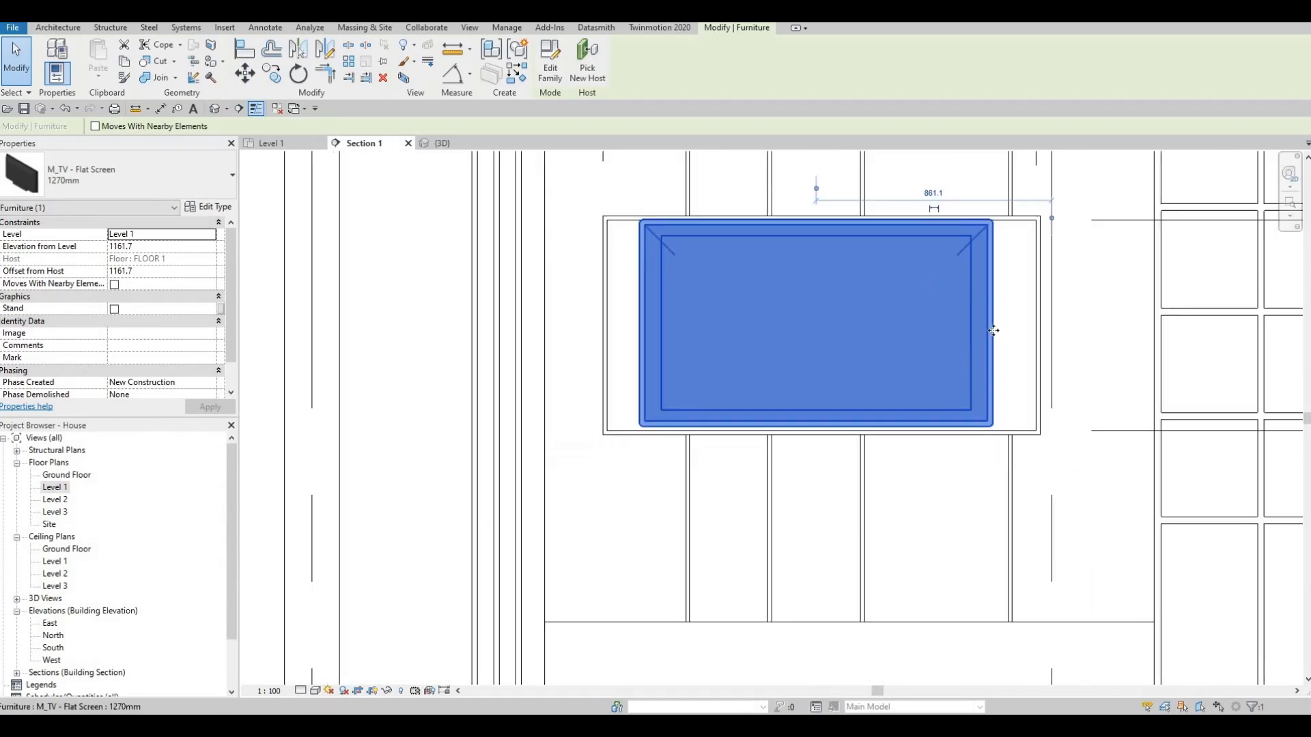
key(Escape)
key(Escape)
click(995, 321)
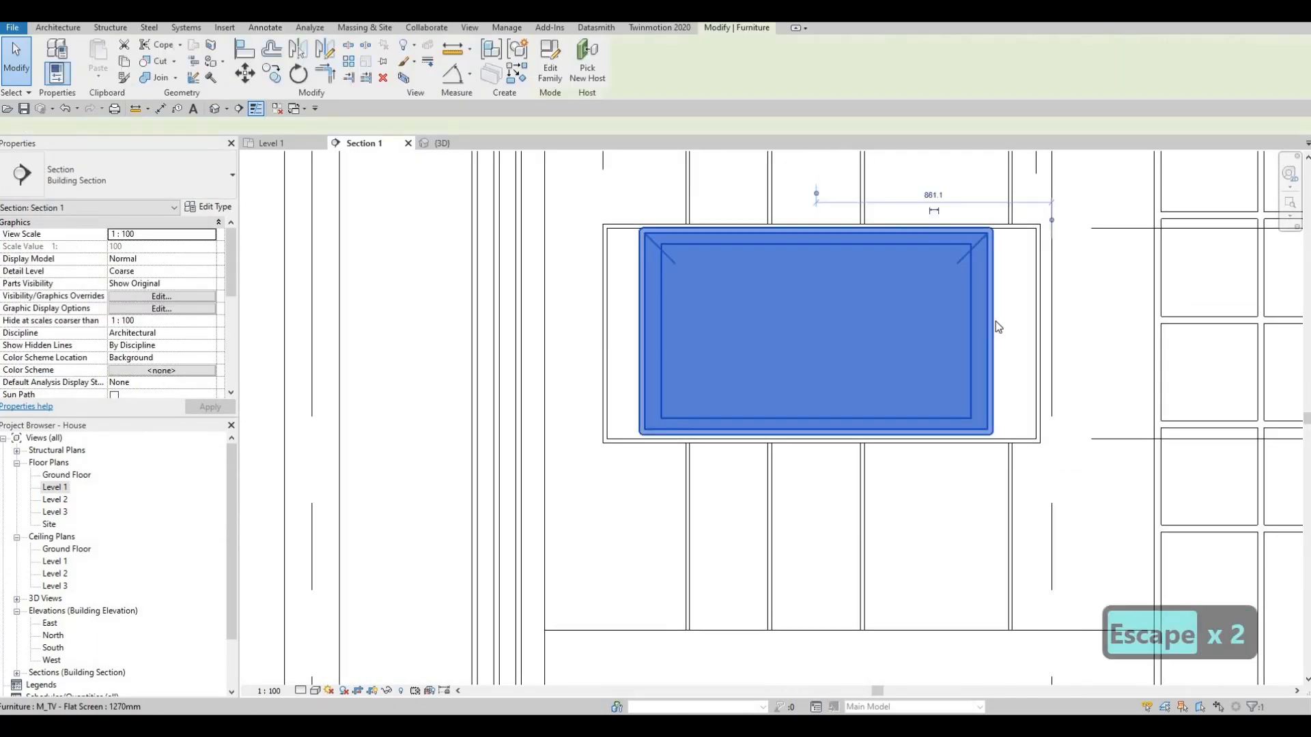
key(Down)
key(Down)
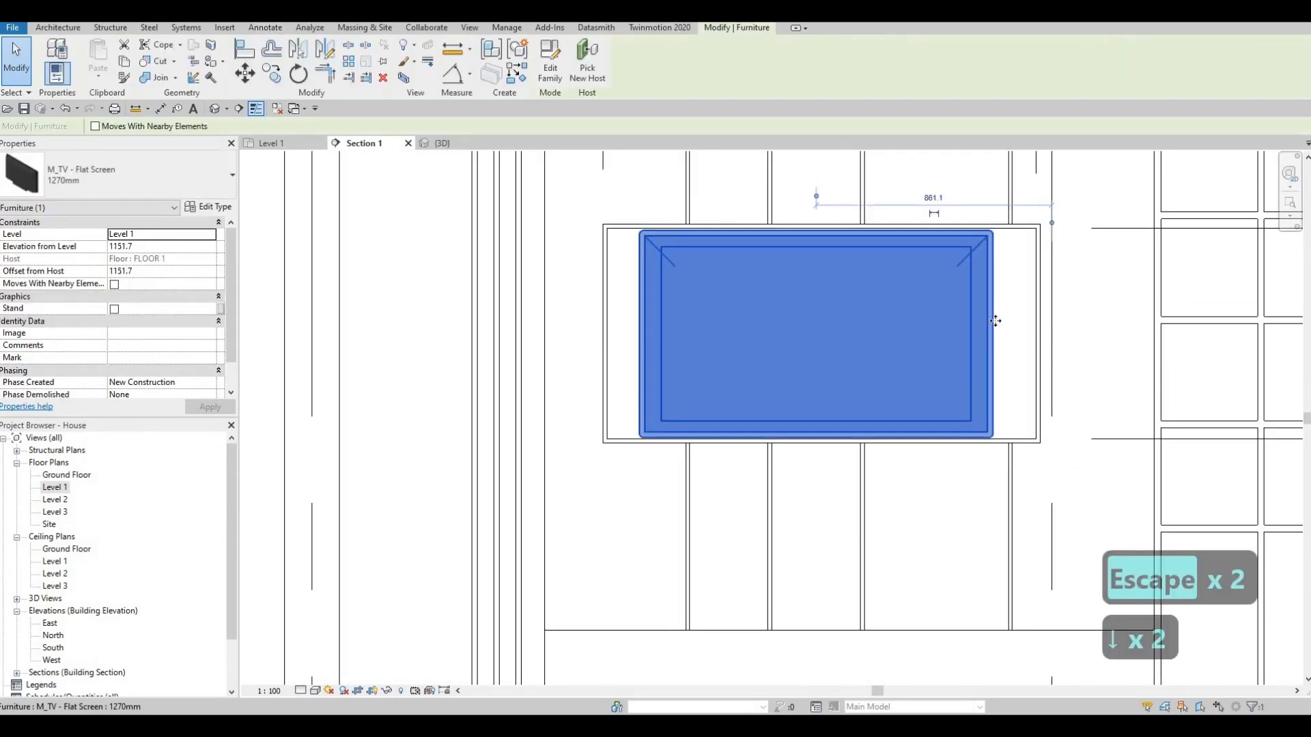
key(Up)
key(Right)
key(Escape)
key(Escape)
scroll(892, 354, down, 2)
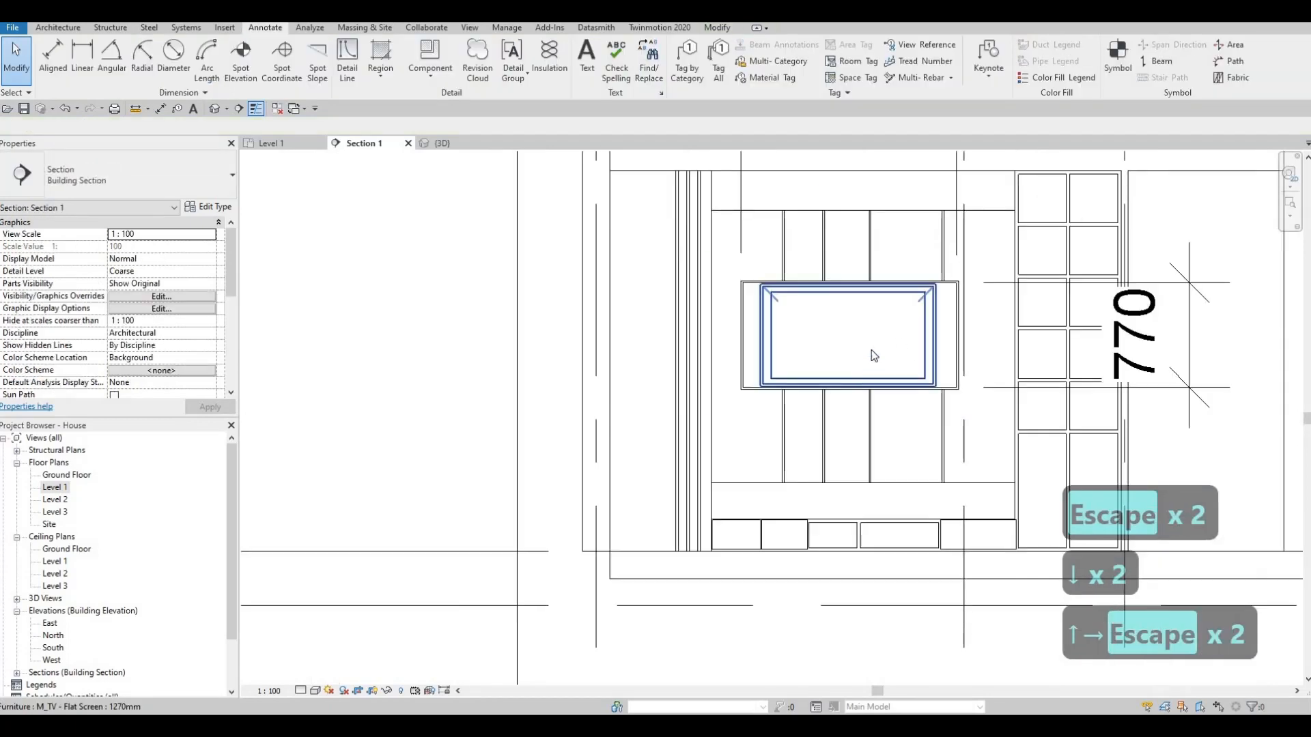
key(Escape)
scroll(809, 328, down, 2)
key(Escape)
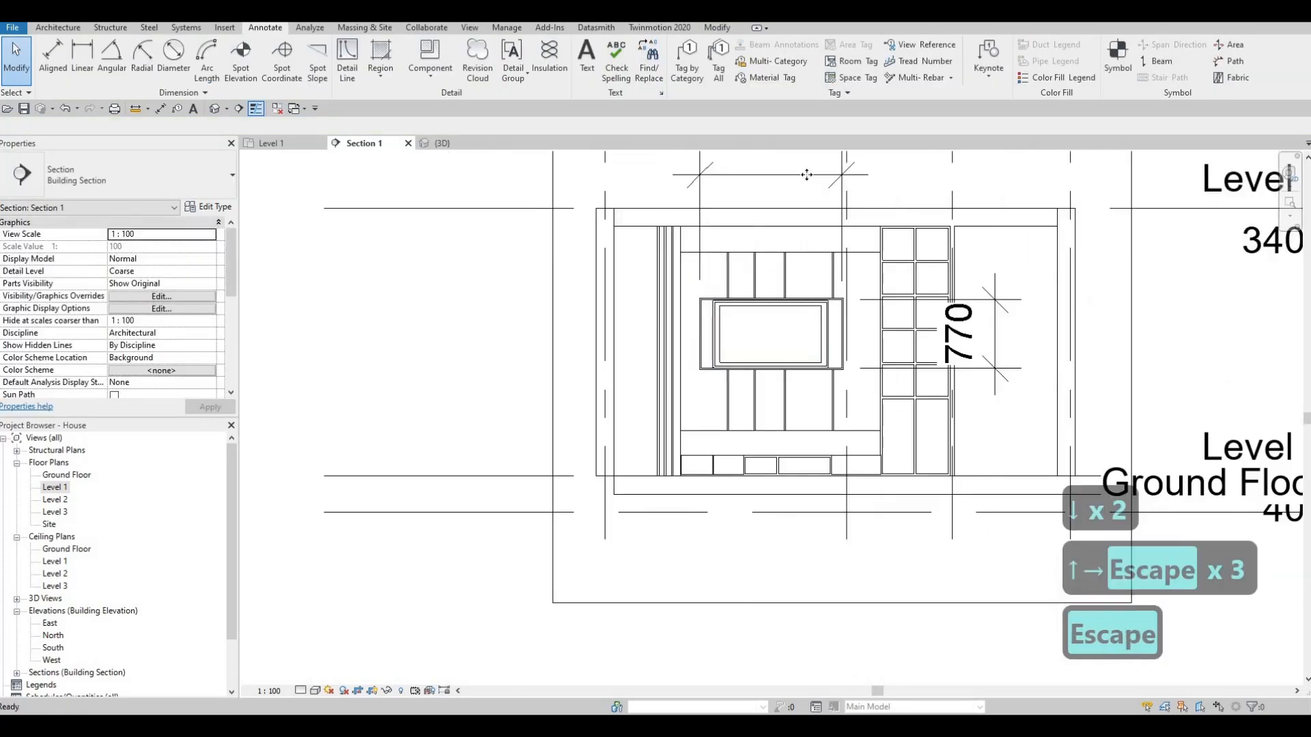
- Delete the horizontal and vertical dimensions placed on the central frame in the section
click(808, 176)
key(Delete)
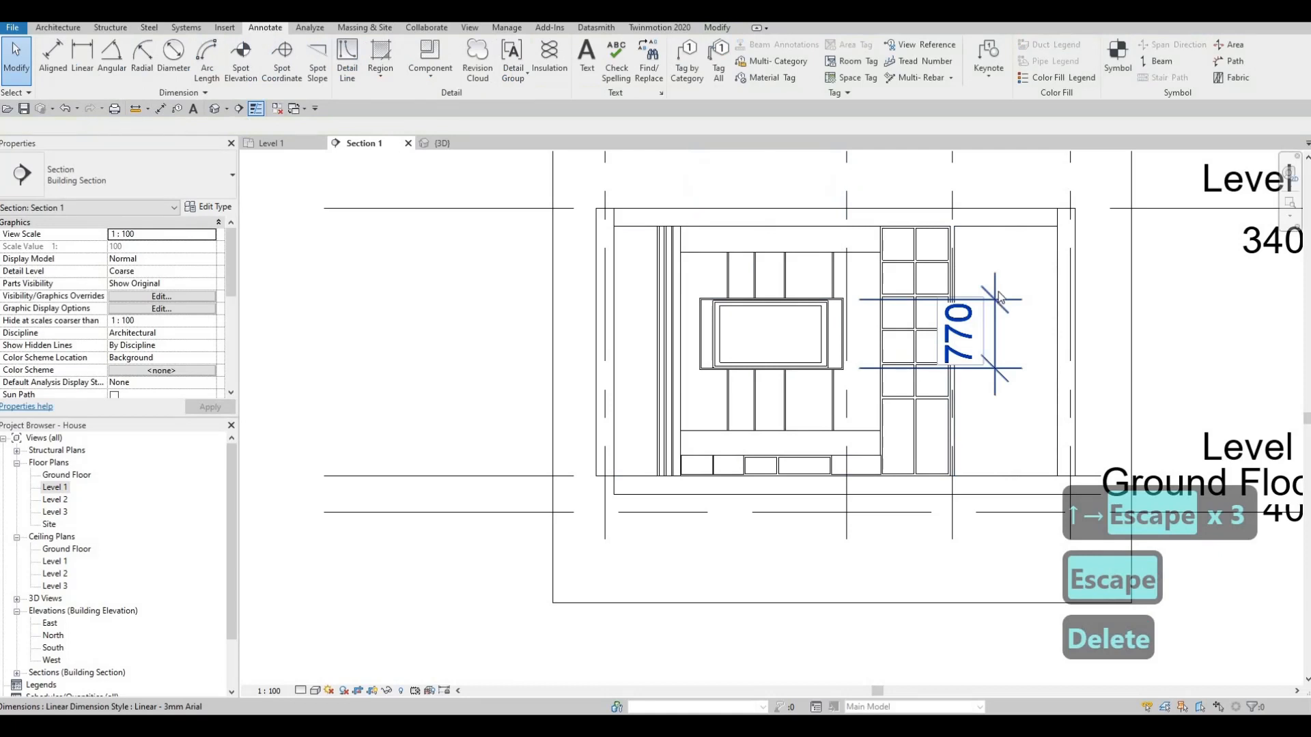
click(998, 295)
key(Delete)
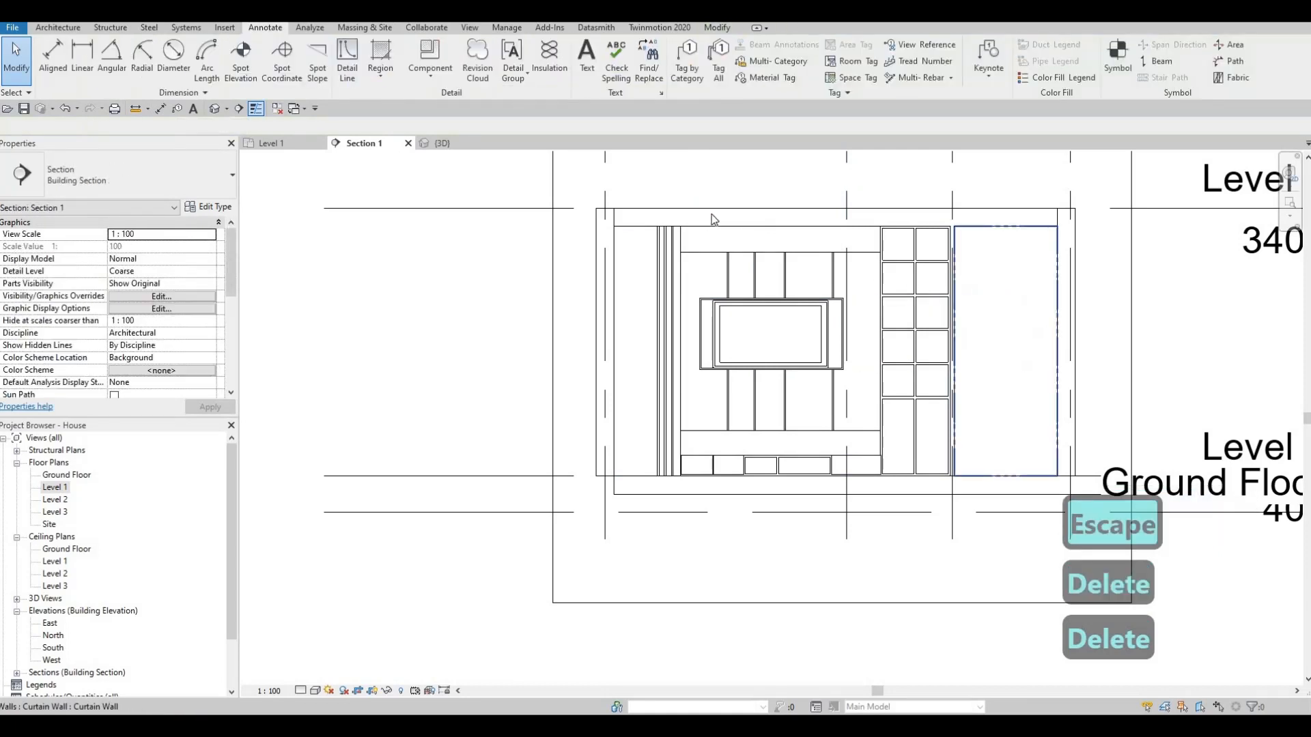
- Open the in-place wall panel model around the TV for editing
scroll(771, 342, up, 3)
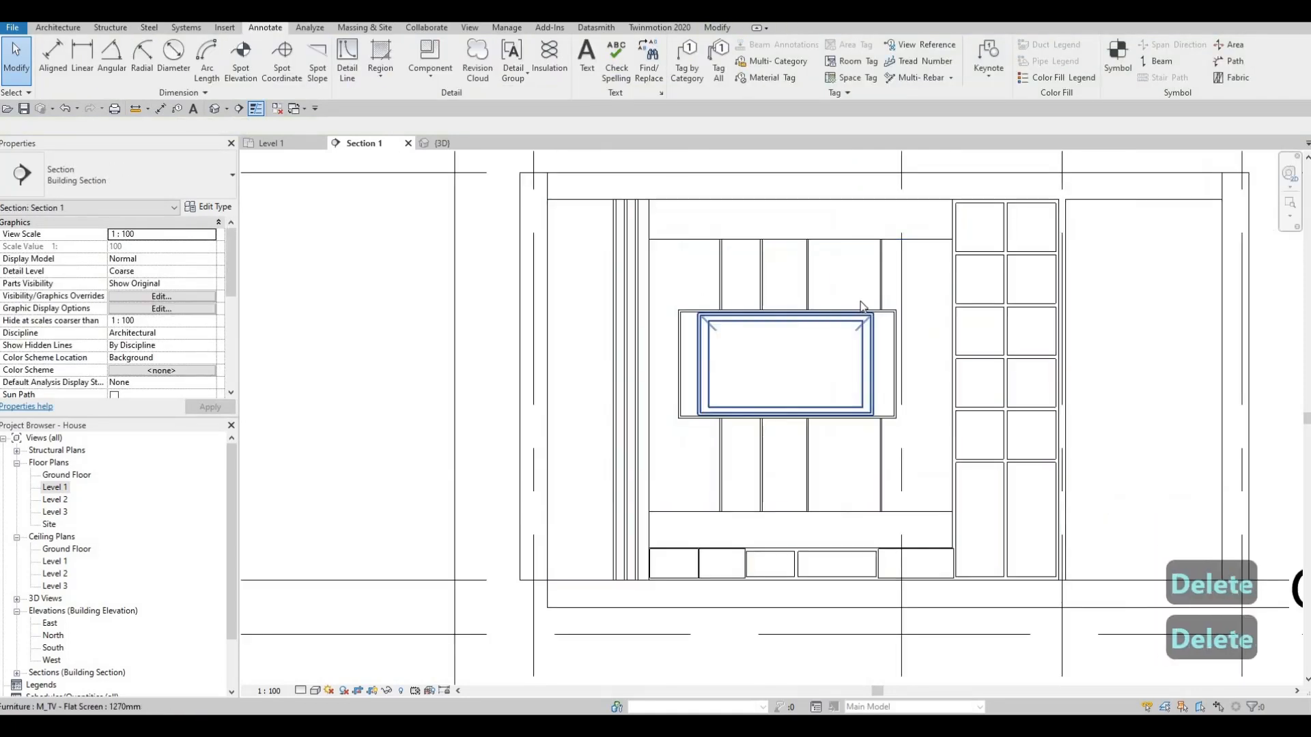
key(Escape)
click(903, 292)
key(Escape)
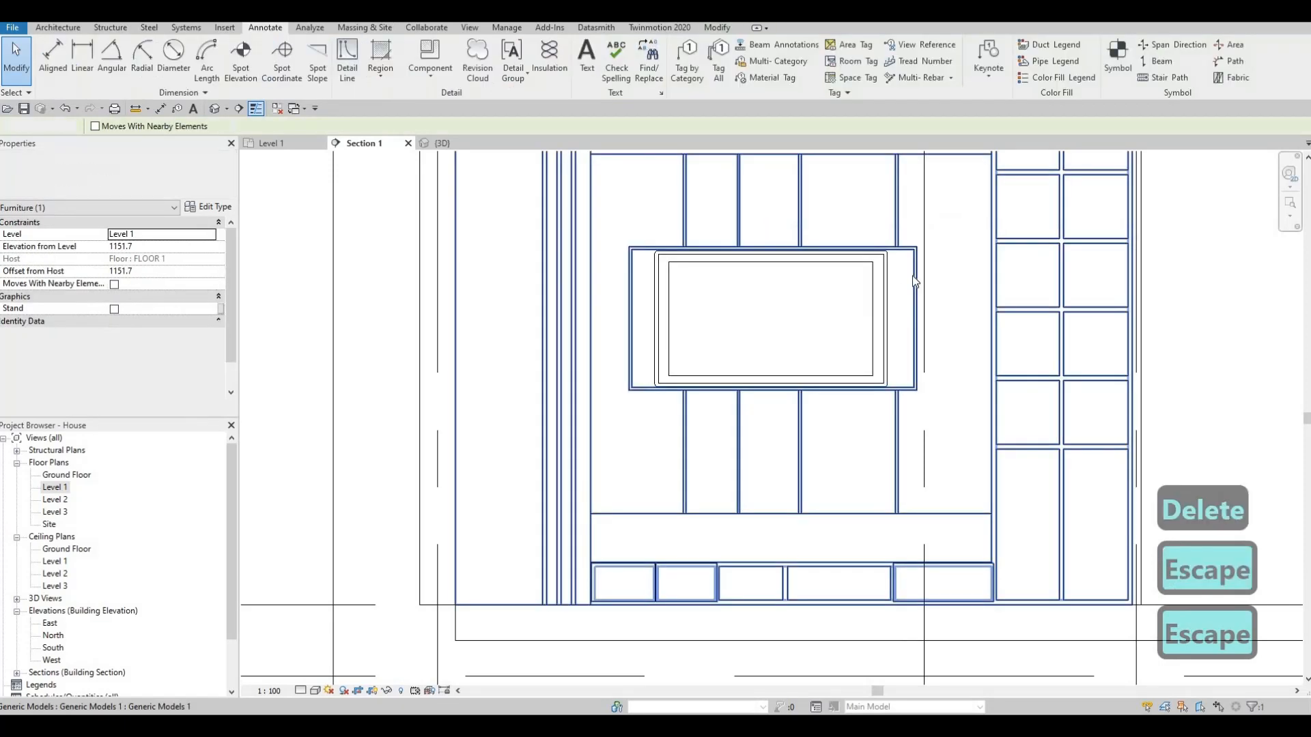
click(644, 155)
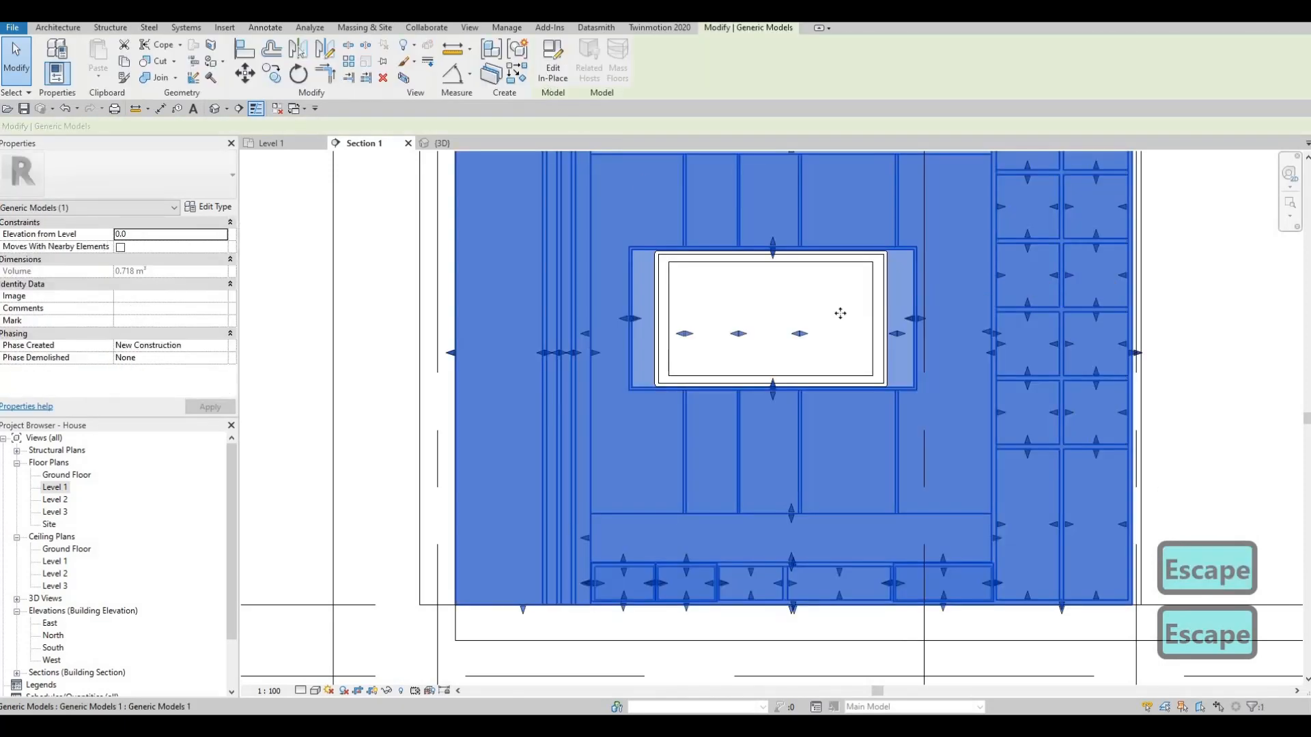
double_click(888, 309)
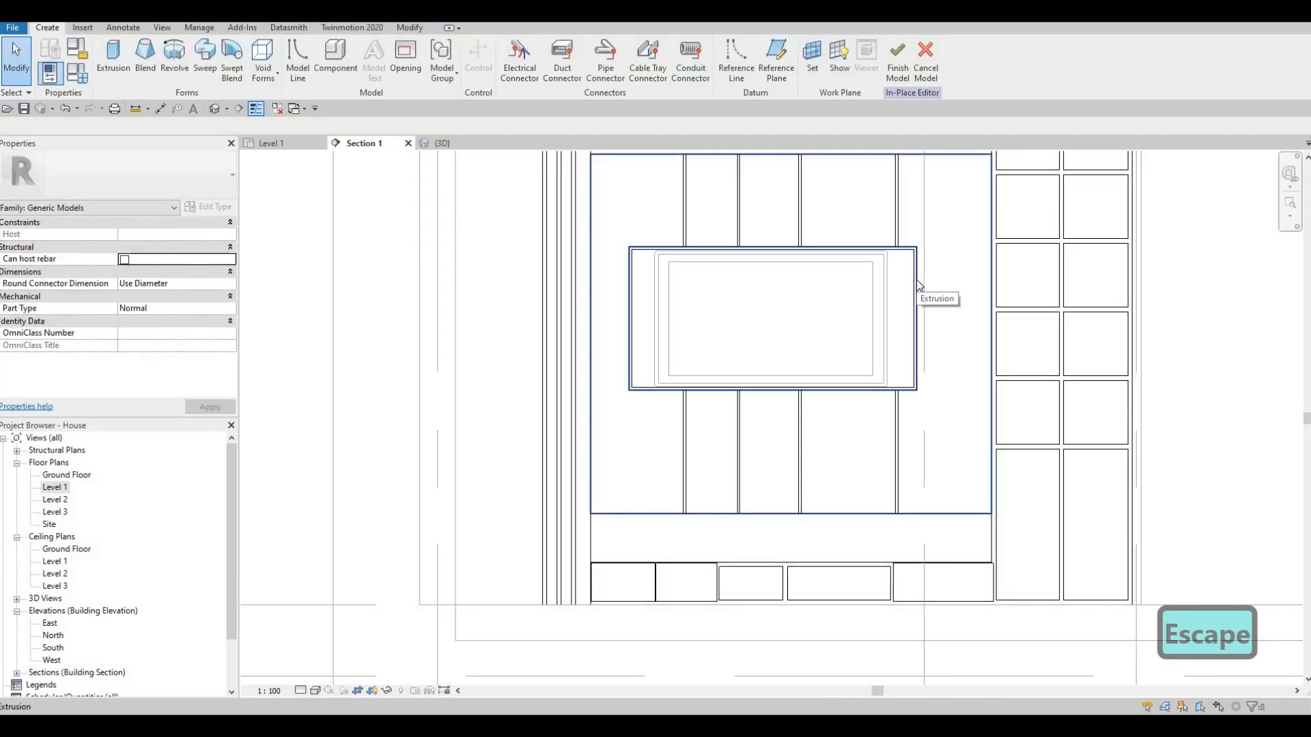
- Pull both vertical sides of the central frame extrusion inward to fit closely around the TV, and finish the in-place model
click(903, 281)
key(Escape)
scroll(919, 284, up, 3)
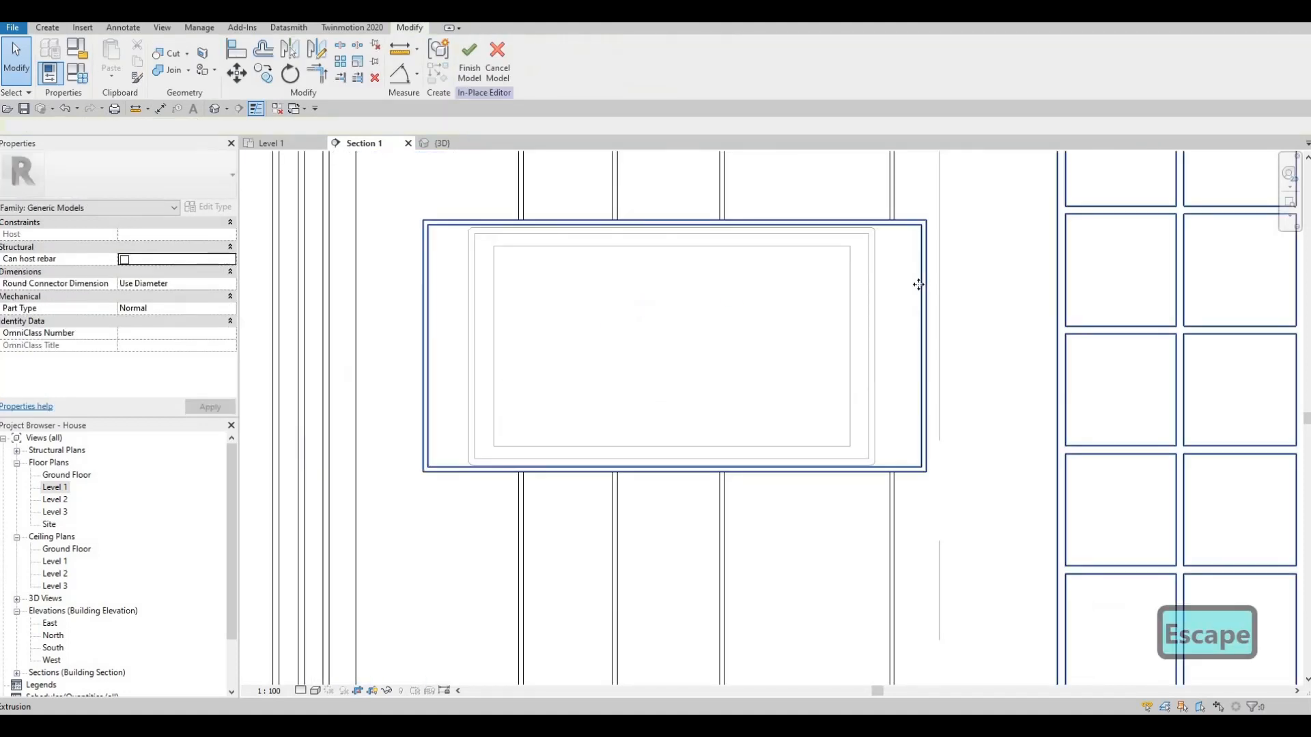
click(919, 342)
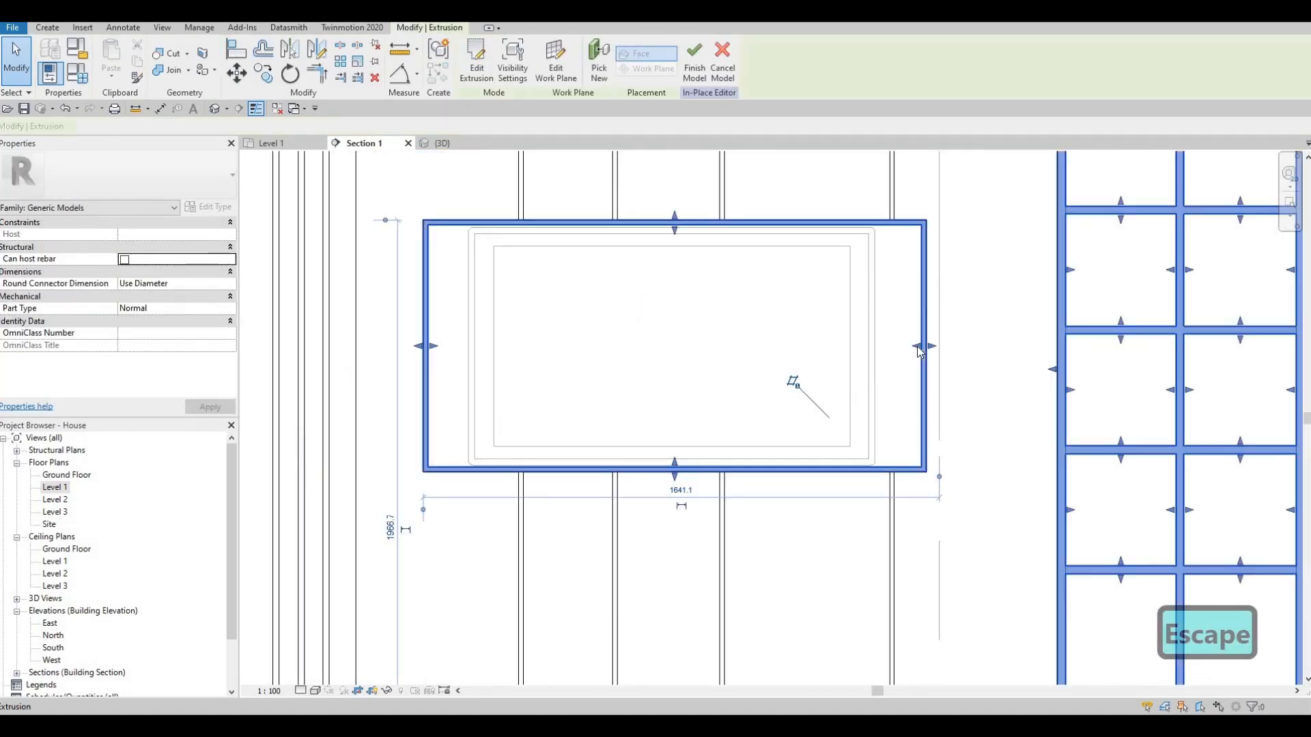
click(877, 345)
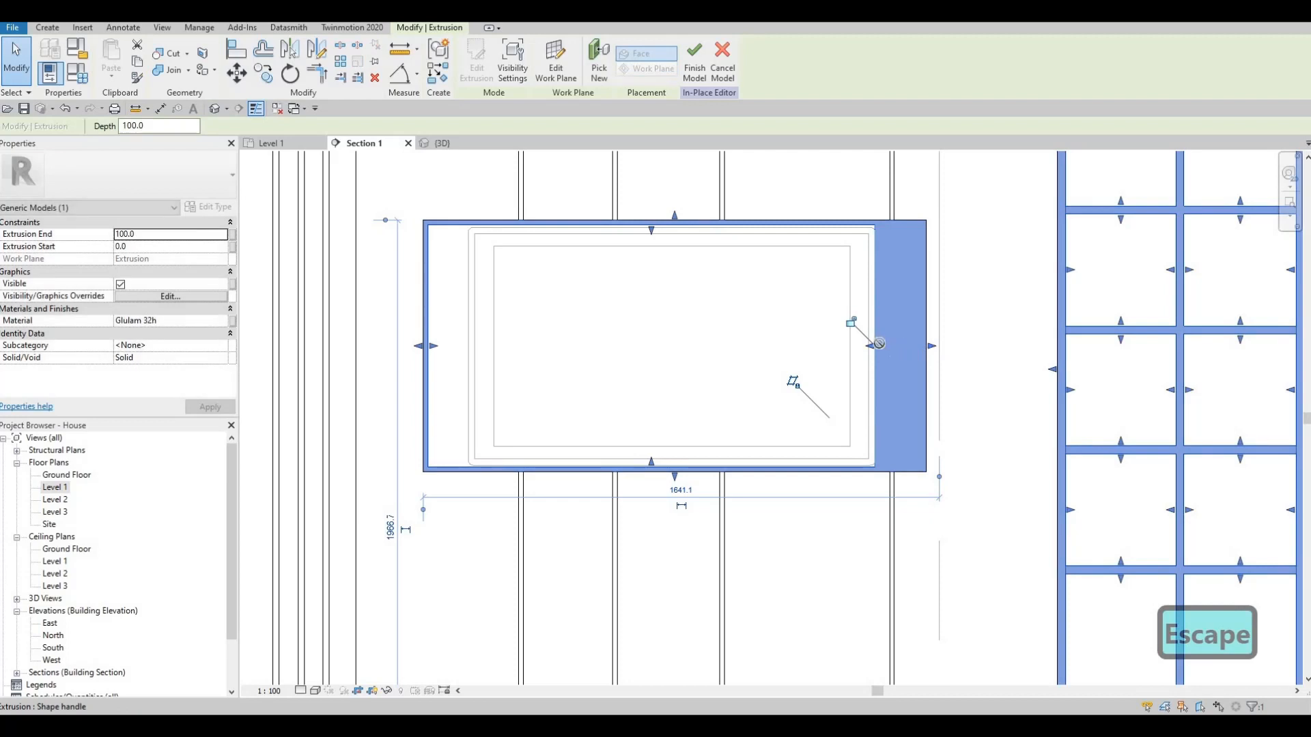
drag(879, 343, 883, 347)
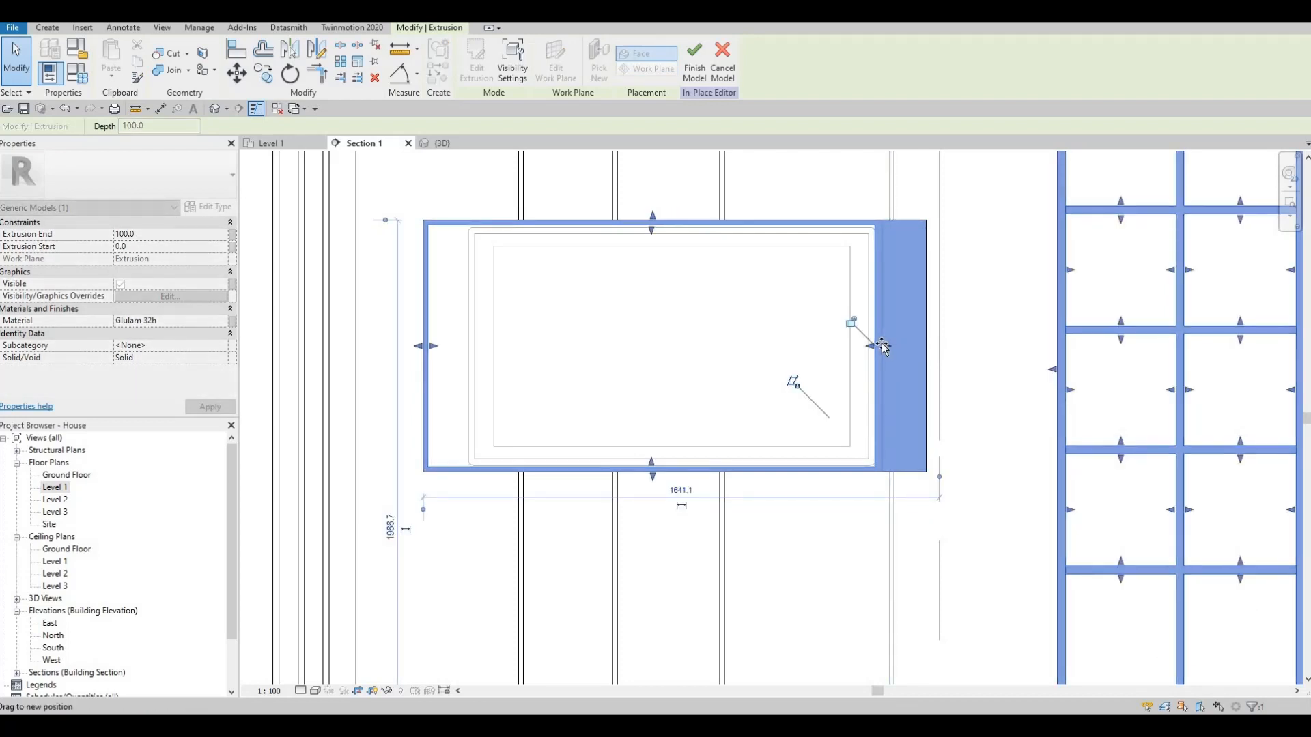
drag(433, 347, 460, 348)
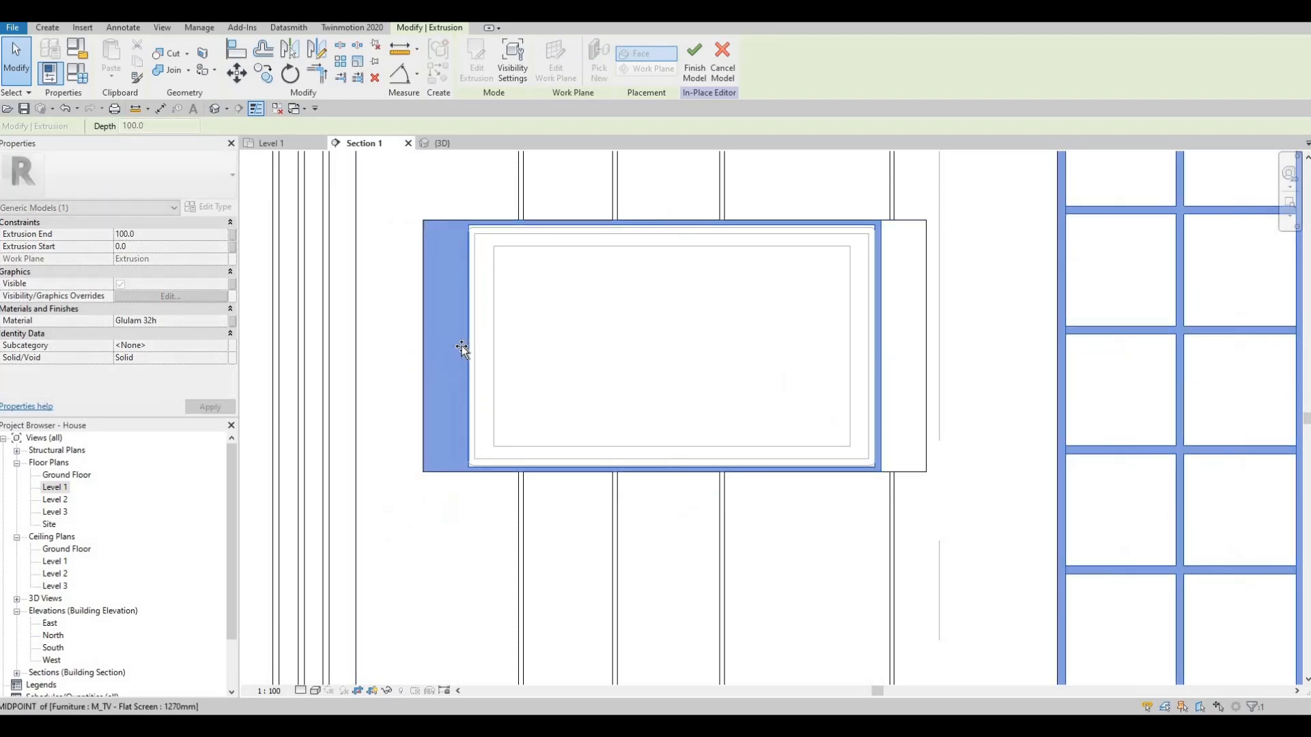
click(695, 60)
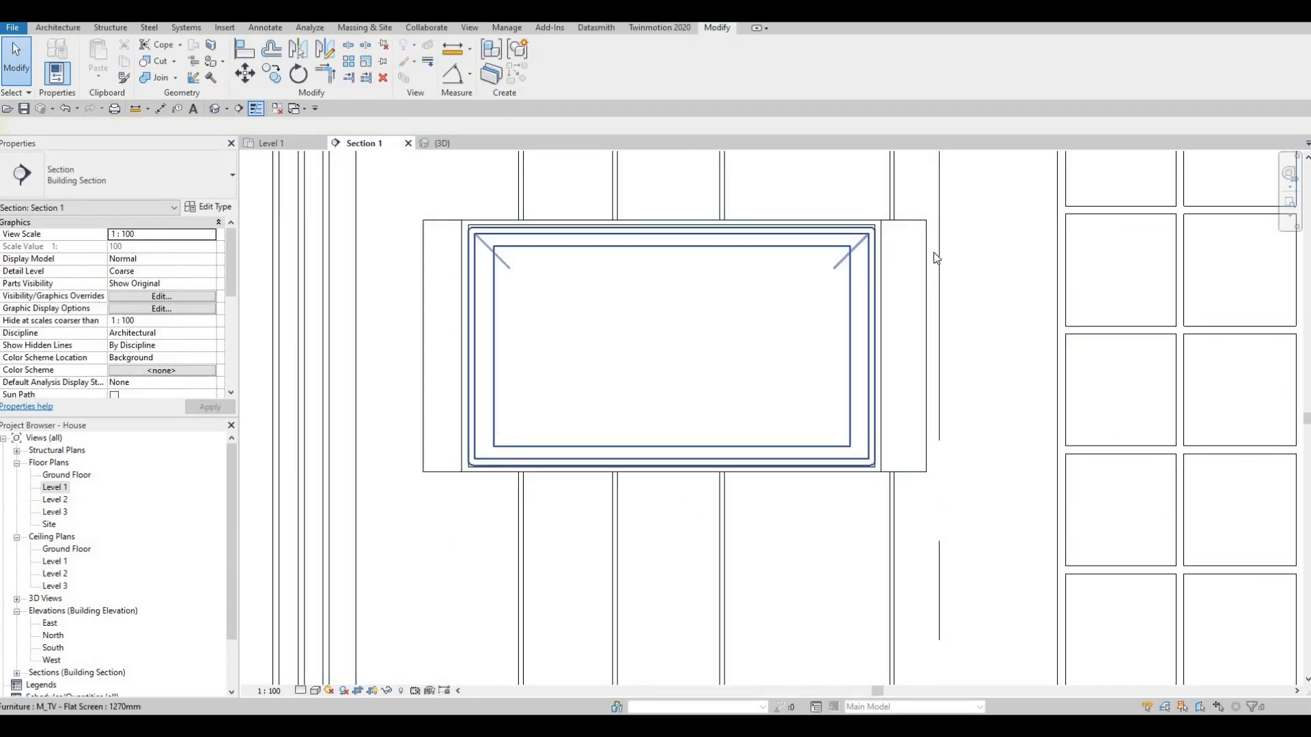
- Reopen the wall panel model, narrow the ivory laminate panel's opening to the frame's outer sides, and finish the model
key(Escape)
click(926, 246)
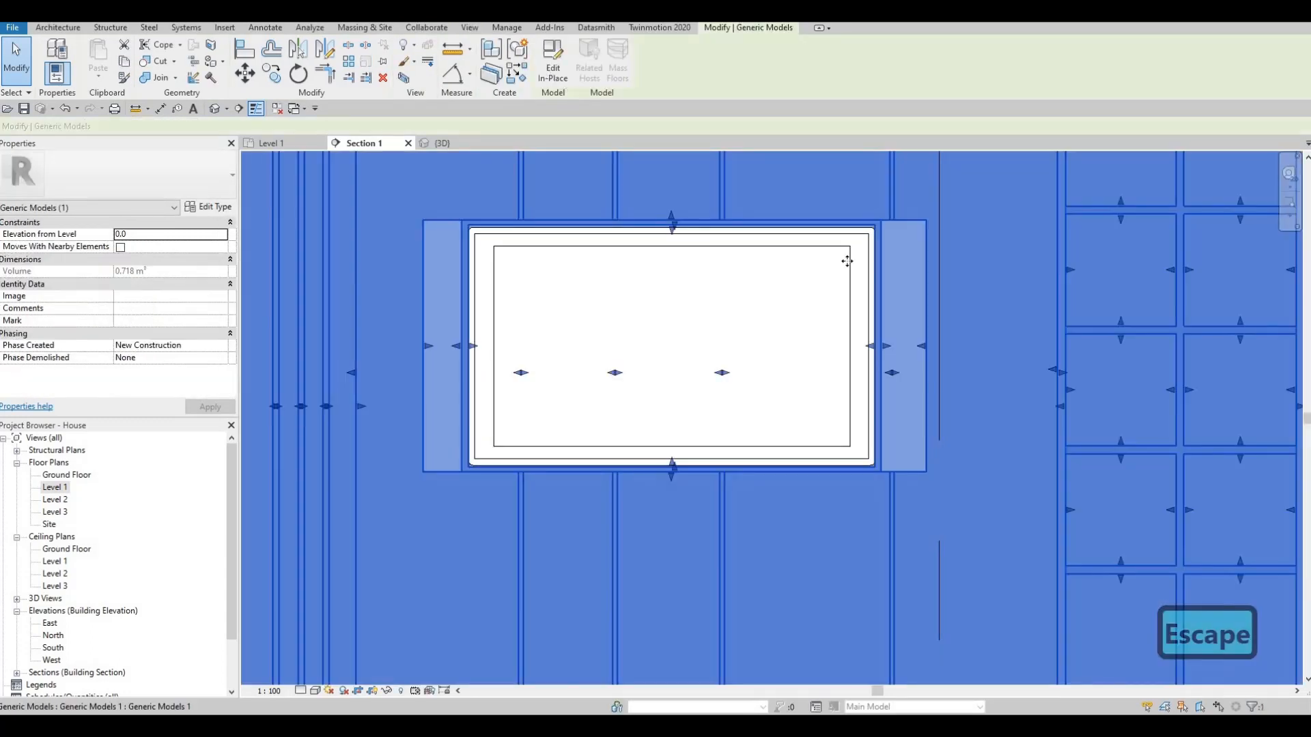
click(553, 62)
click(927, 357)
drag(922, 346, 879, 346)
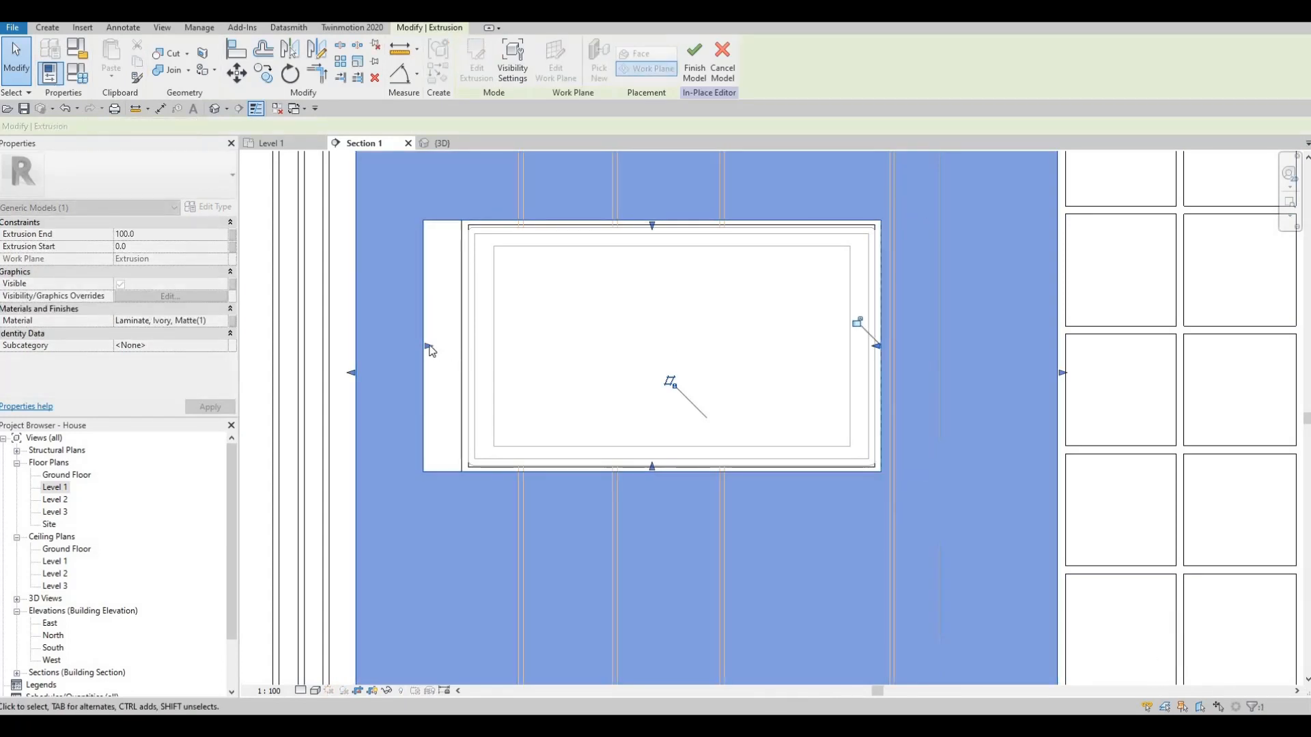
drag(462, 345, 471, 344)
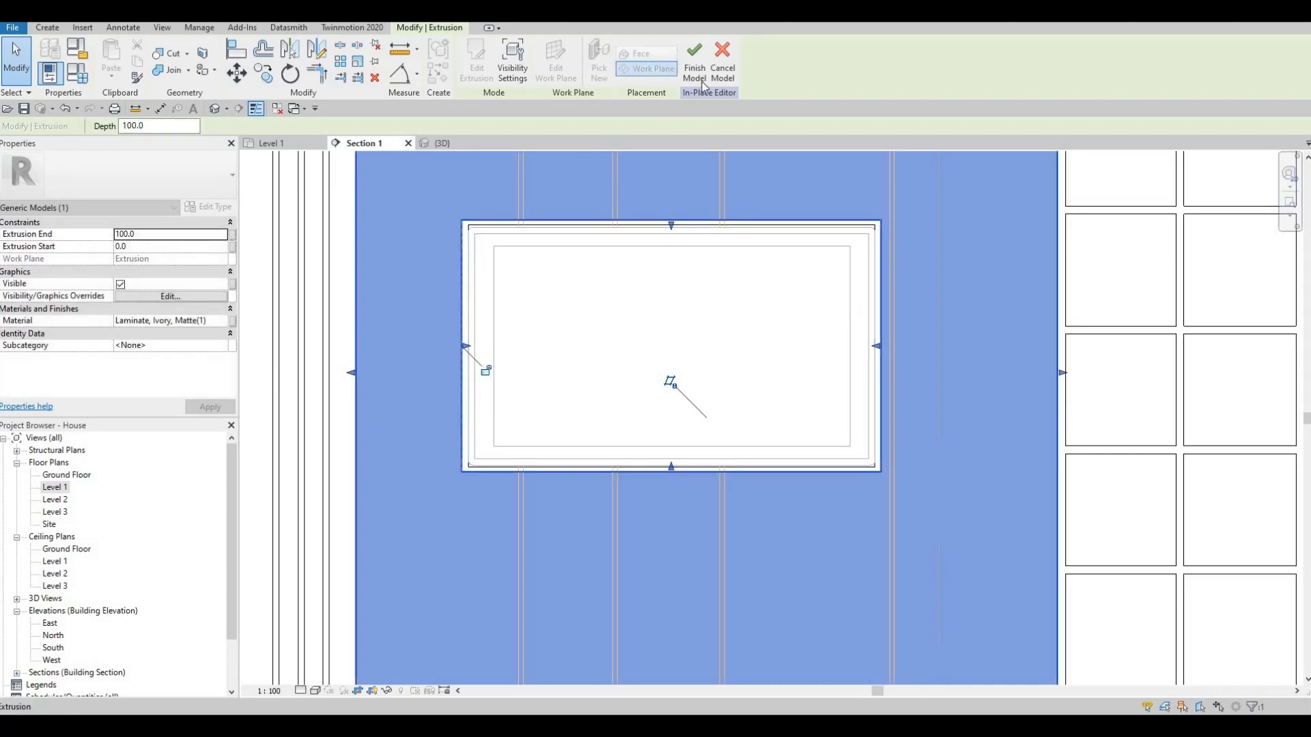
click(695, 62)
key(Escape)
key(Escape)
scroll(608, 288, down, 3)
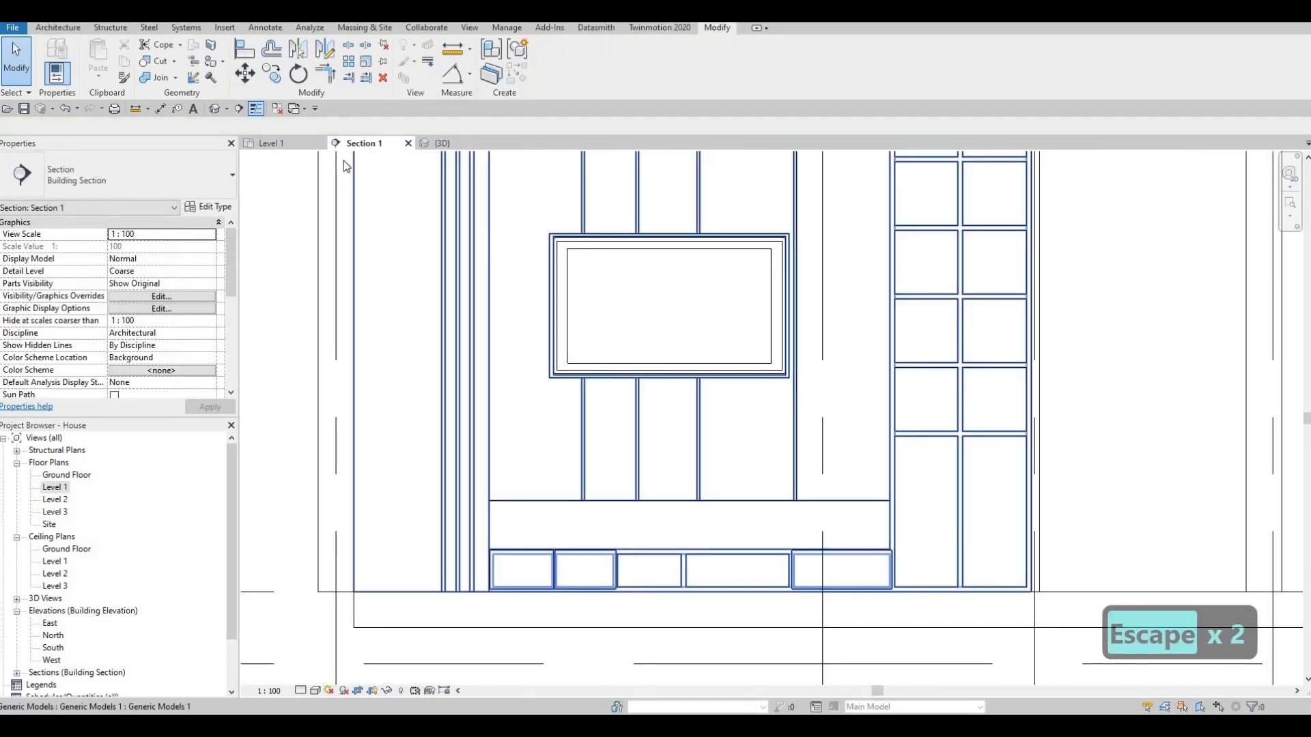
- Examine the framed TV and the wall panel within the Level 1 room from several angles in the 3D view
click(435, 145)
key(Escape)
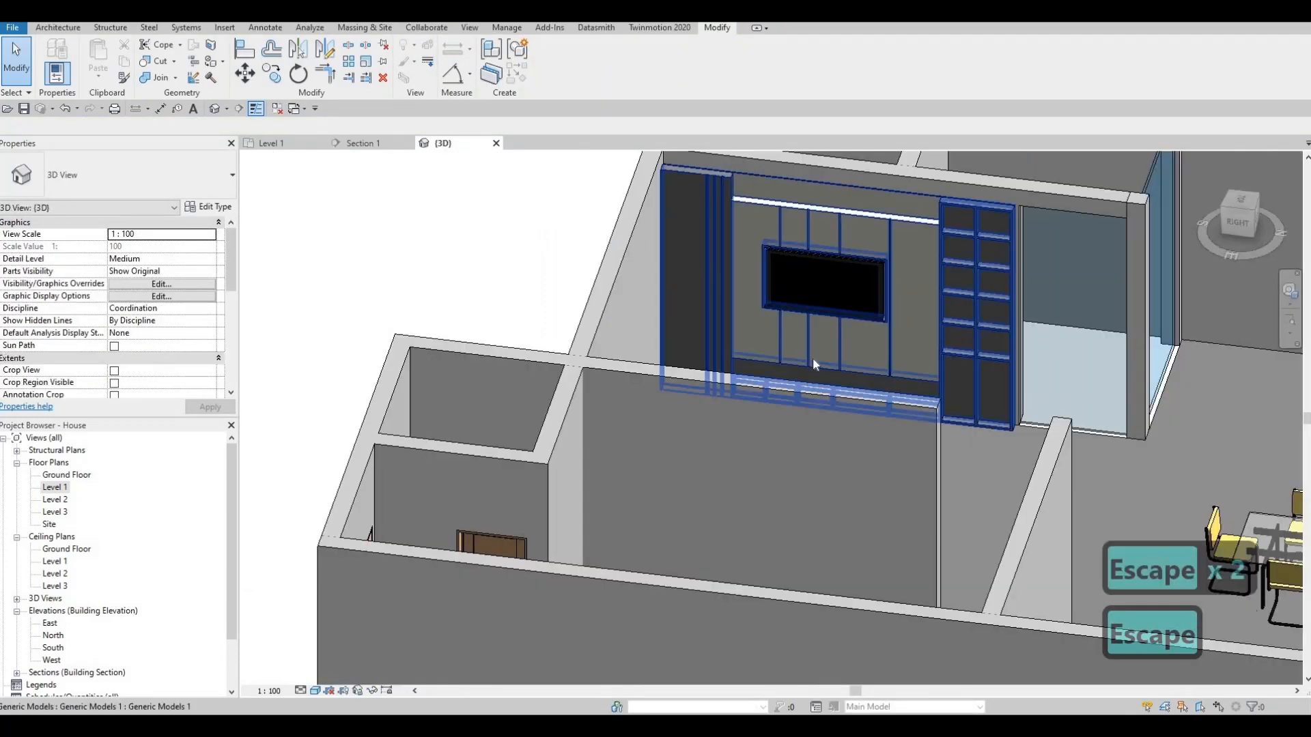
scroll(725, 373, up, 4)
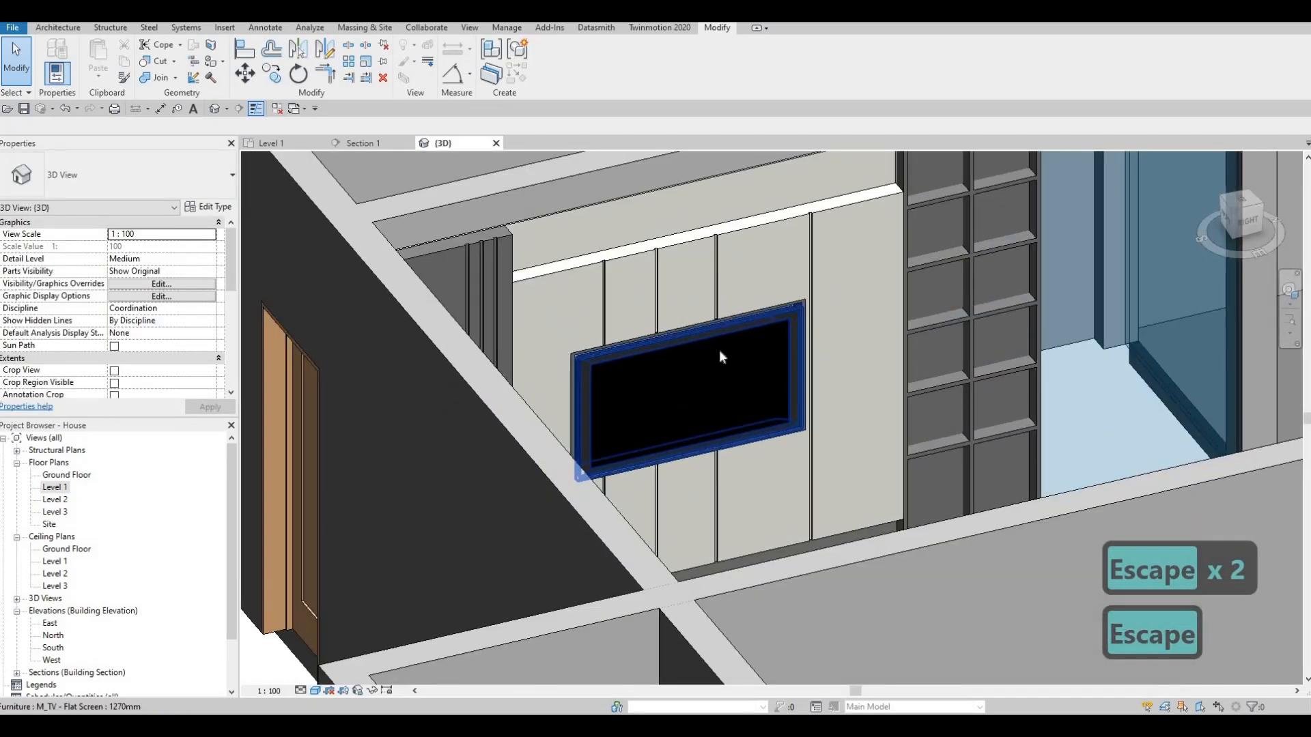
shift+middle_drag(720, 351, 704, 384)
scroll(784, 383, down, 4)
key(F1)
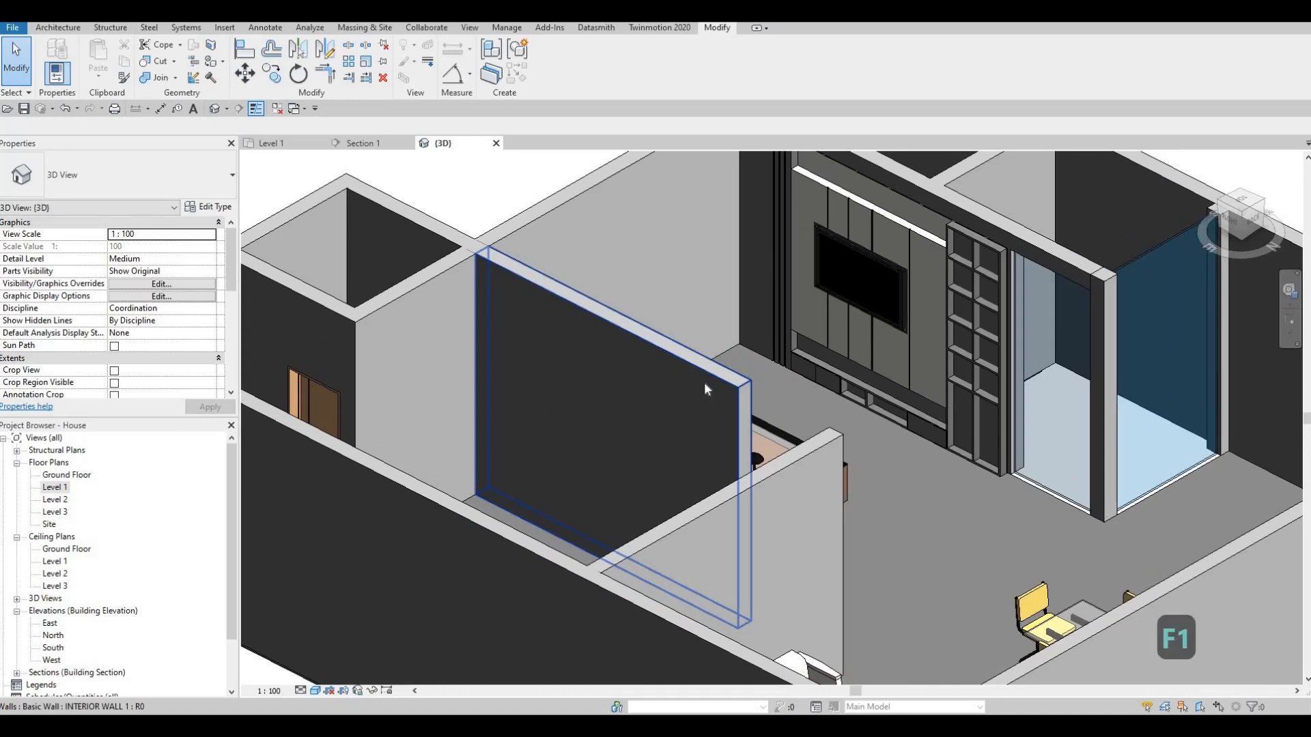
shift+middle_drag(600, 542, 795, 623)
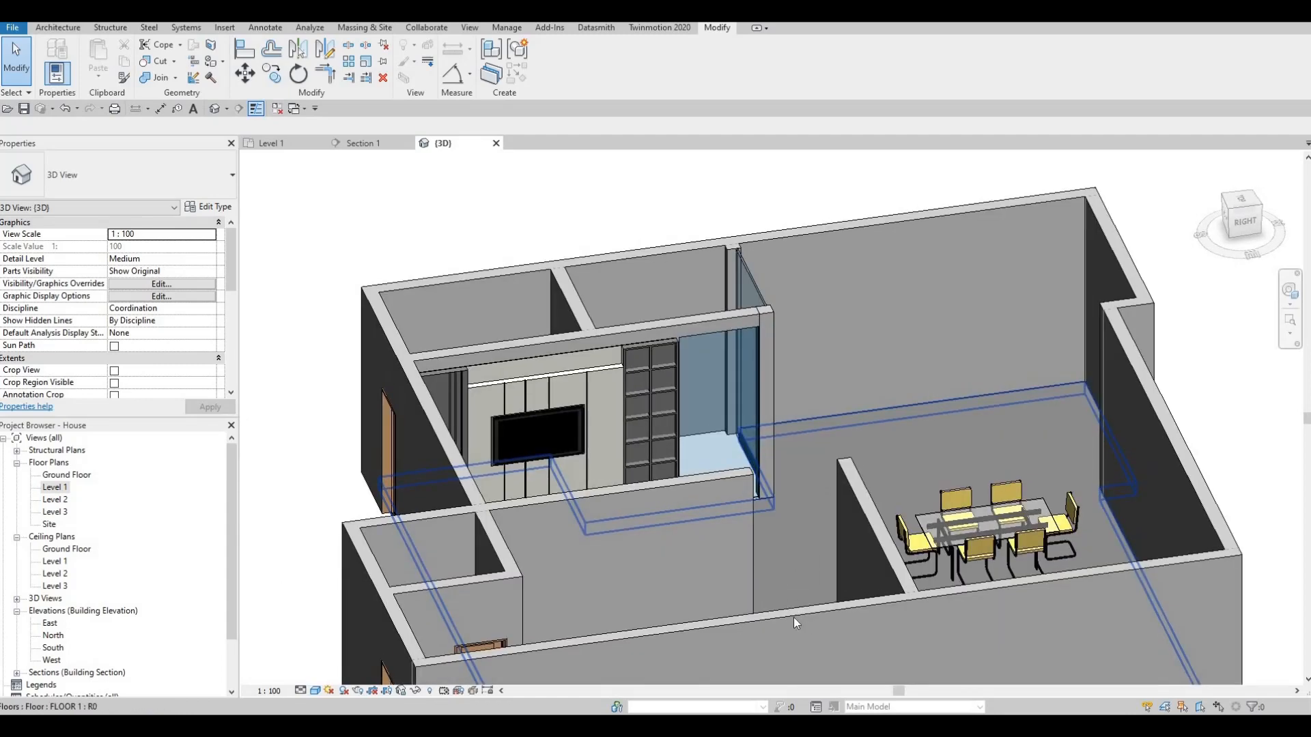
scroll(796, 622, up, 2)
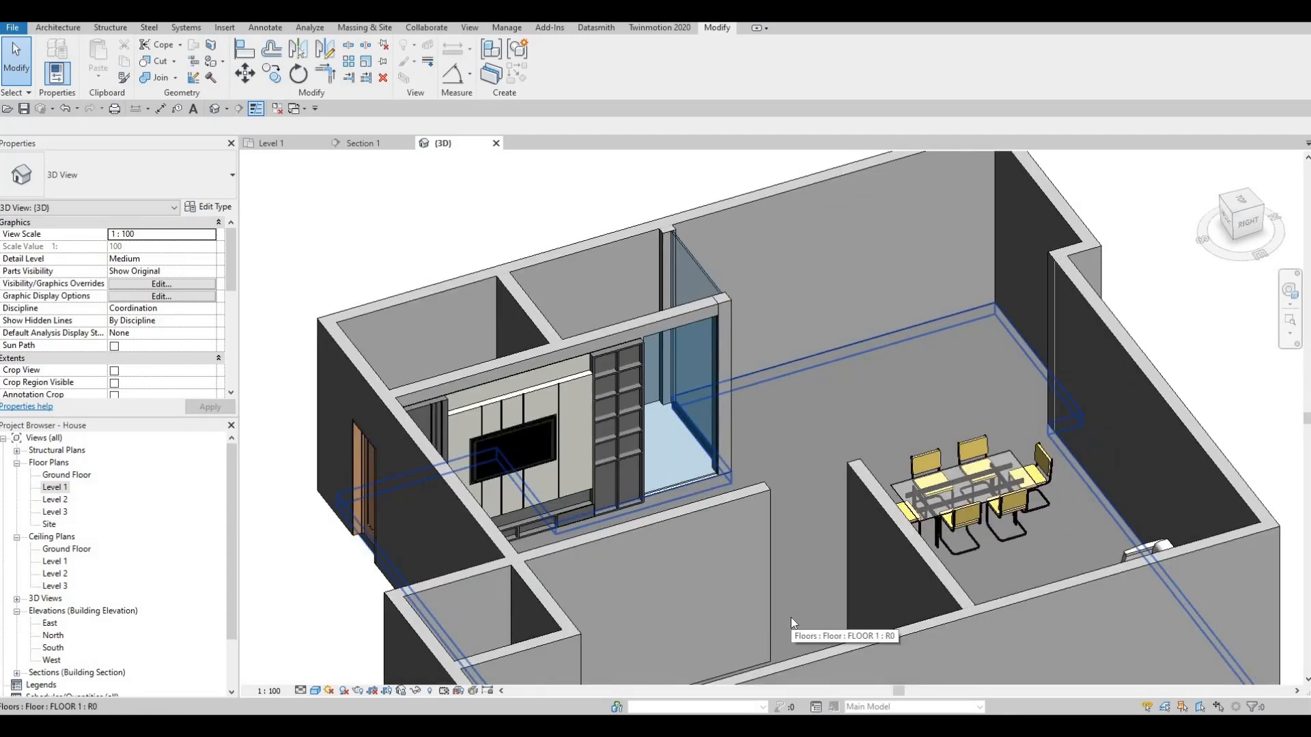